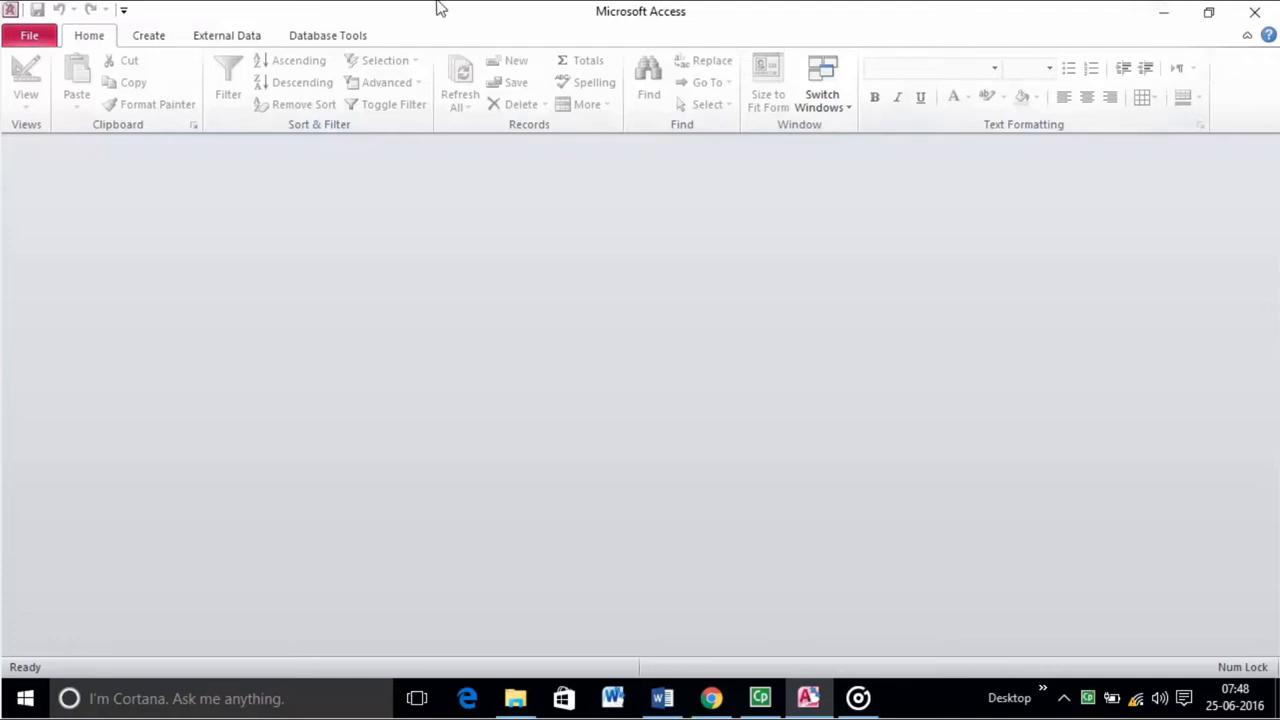
# Browse the new-database templates in the File Backstage view.
pyautogui.click(33, 40)
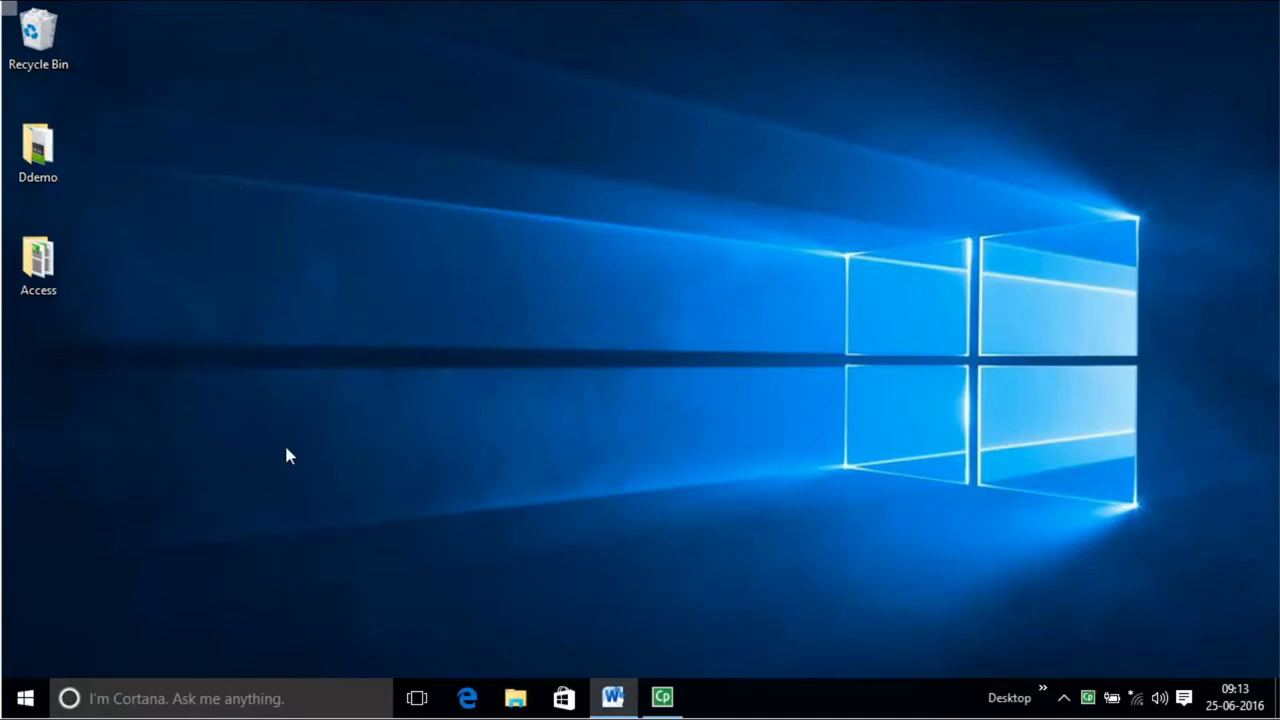
# Launch Microsoft Access 2010 from the Microsoft Office folder in the All apps list.
pyautogui.click(25, 700)
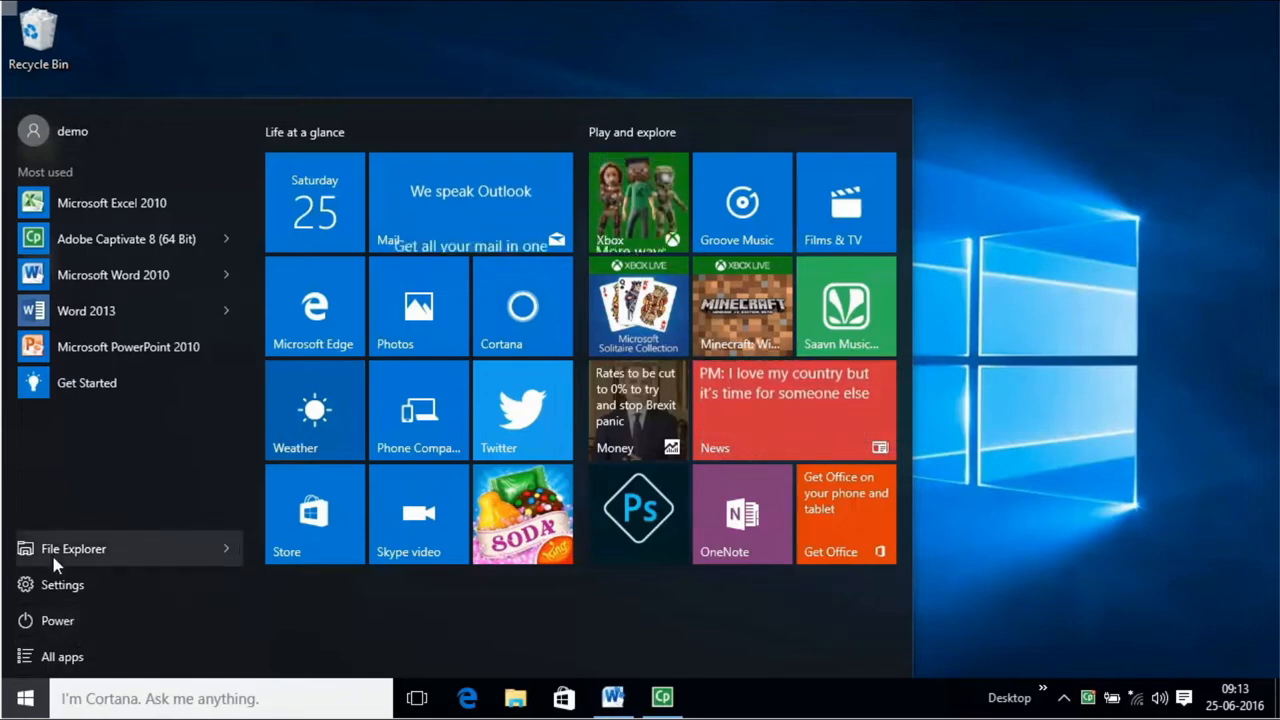
pyautogui.click(60, 657)
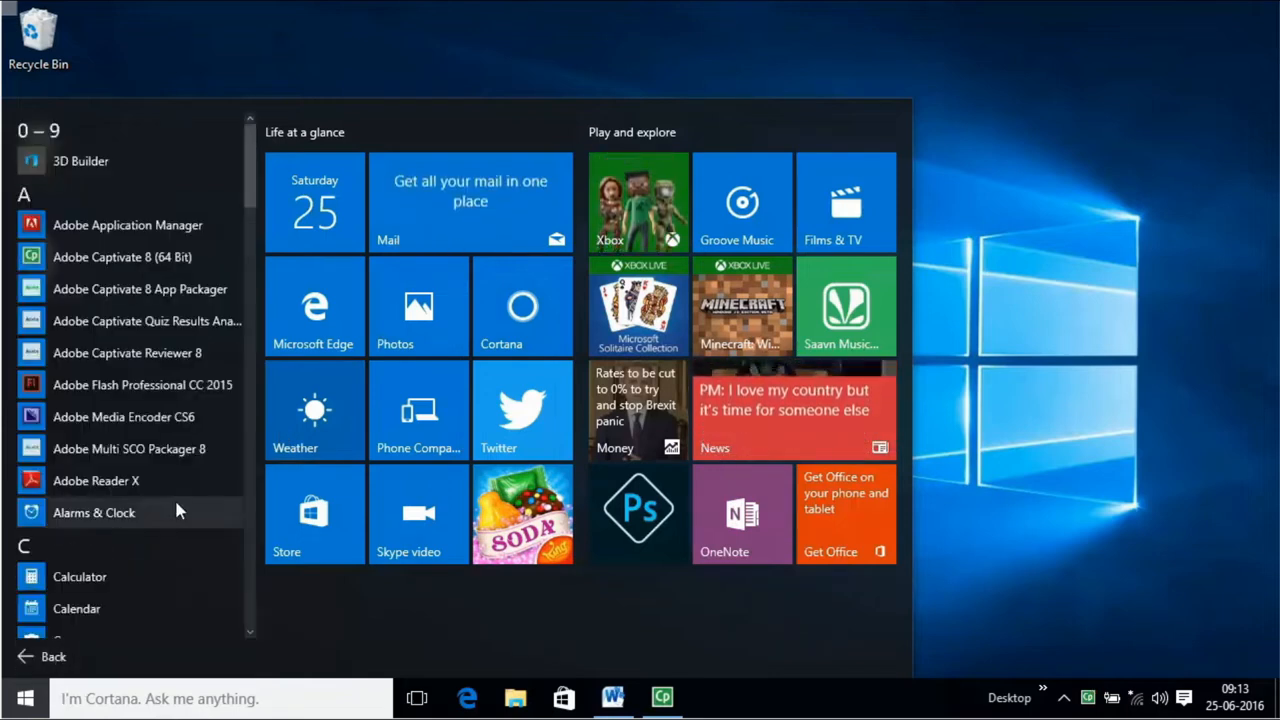
pyautogui.moveTo(249, 209); pyautogui.dragTo(254, 420)
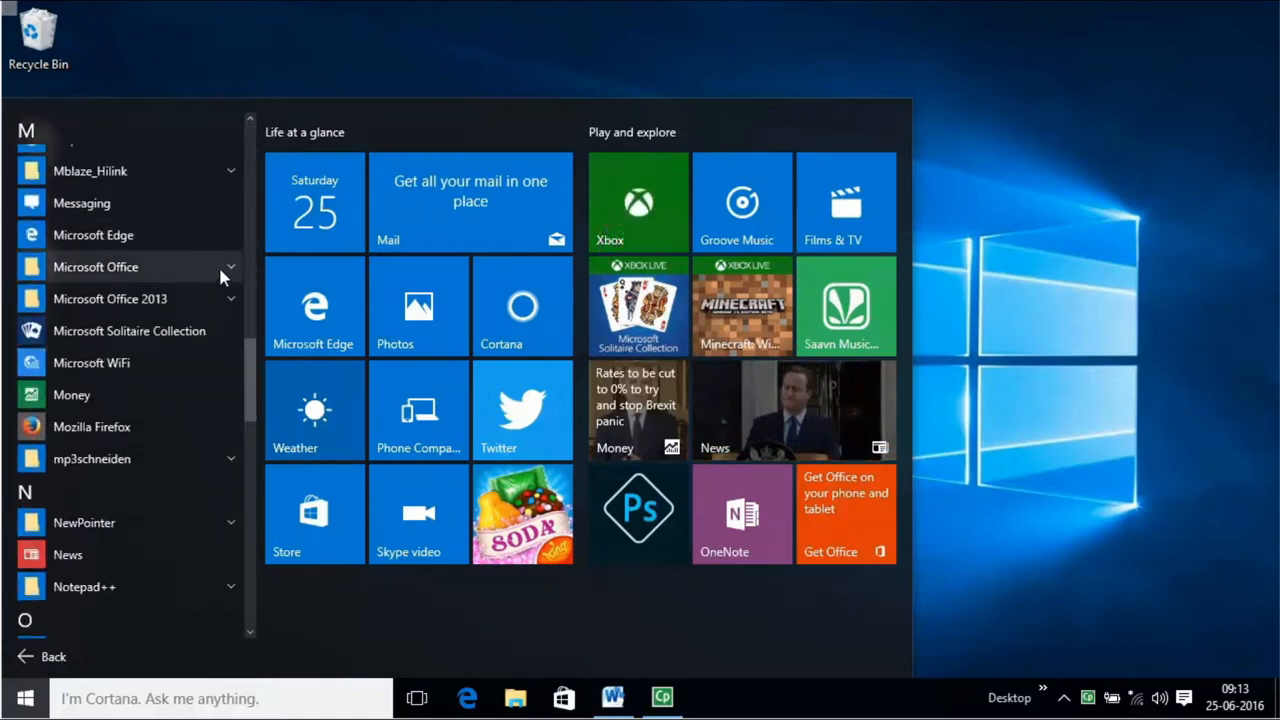
pyautogui.click(220, 267)
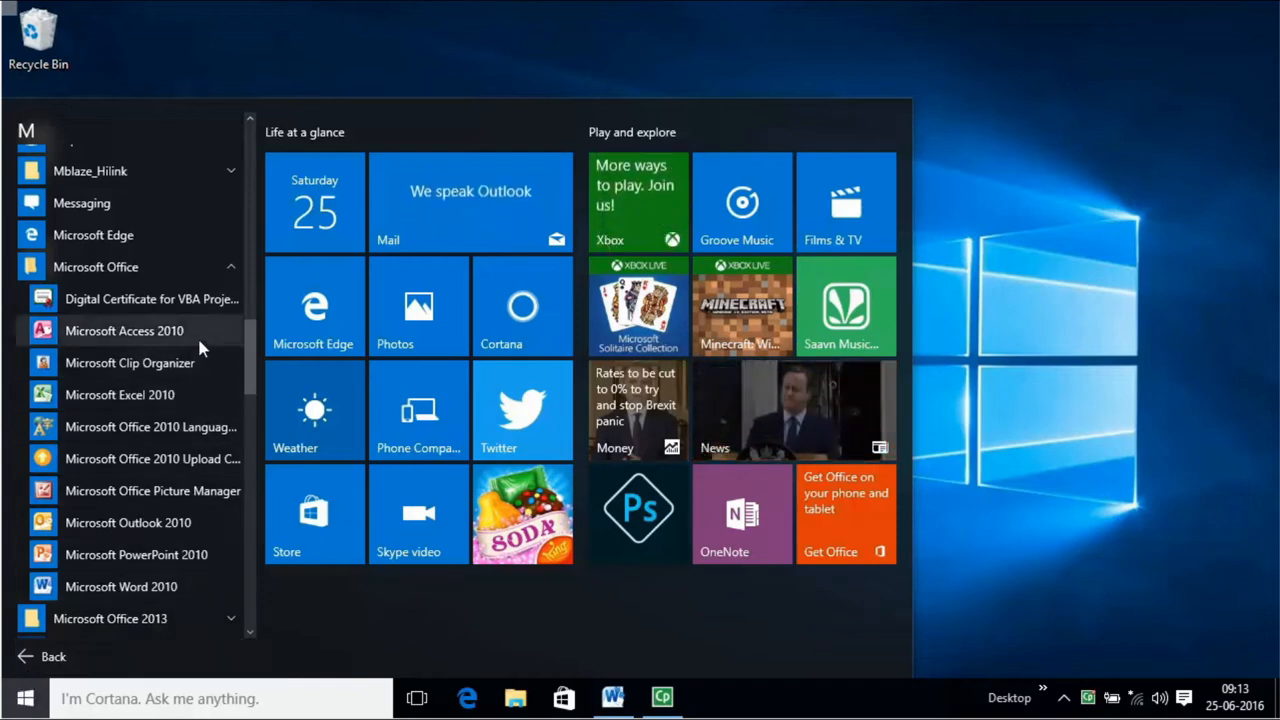
pyautogui.click(124, 331)
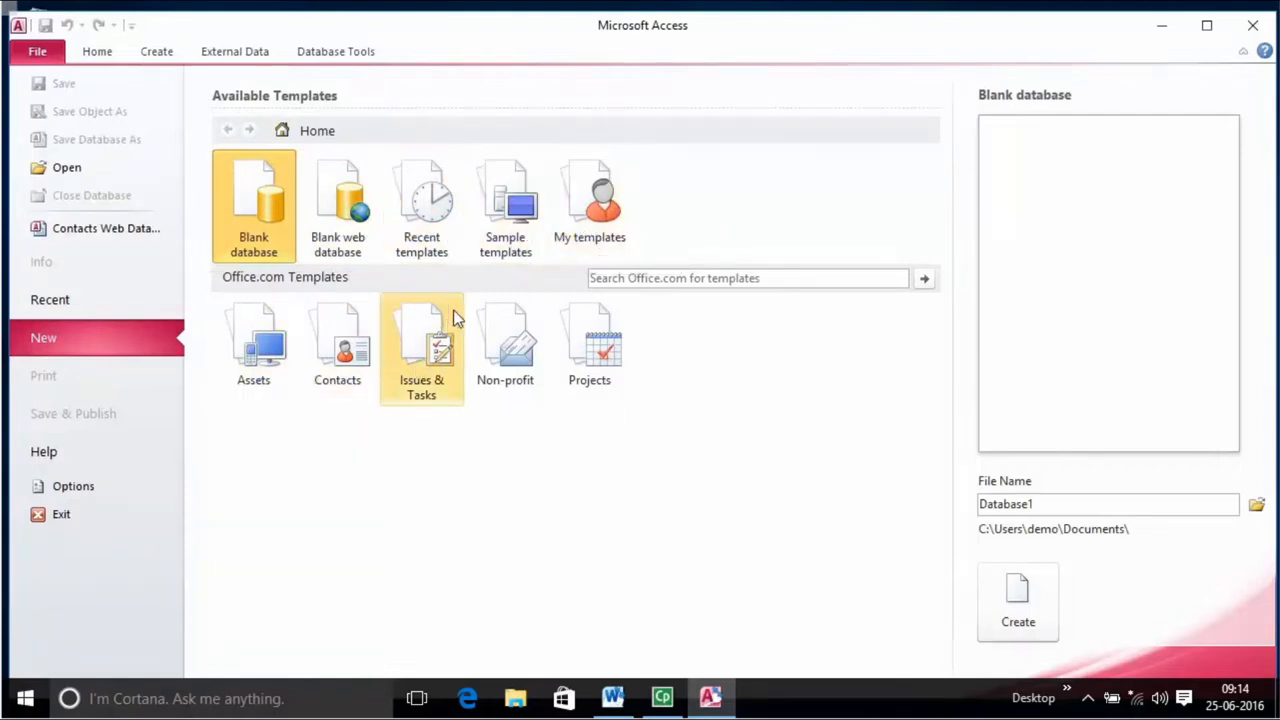
# Create the blank database Database1, which opens an empty Table1.
pyautogui.click(1038, 624)
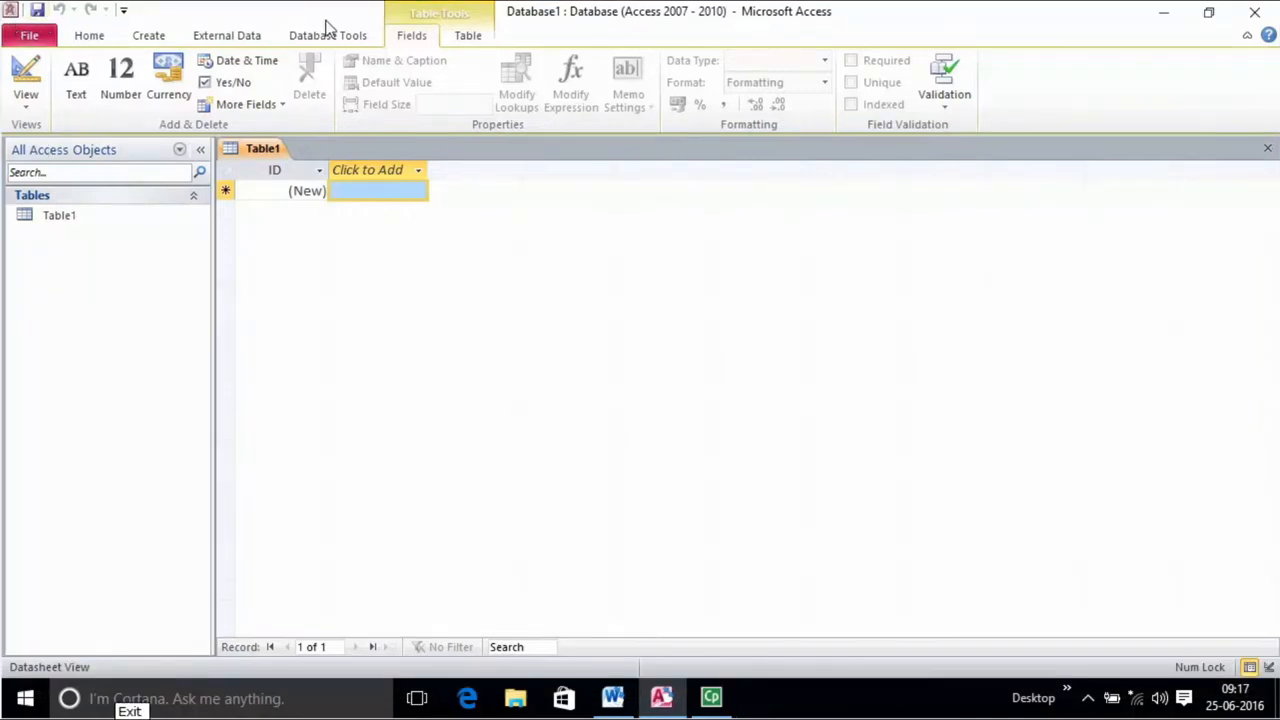
# Show the Home ribbon, minimize and restore it, then open the Quick Access Toolbar customization list.
pyautogui.click(96, 42)
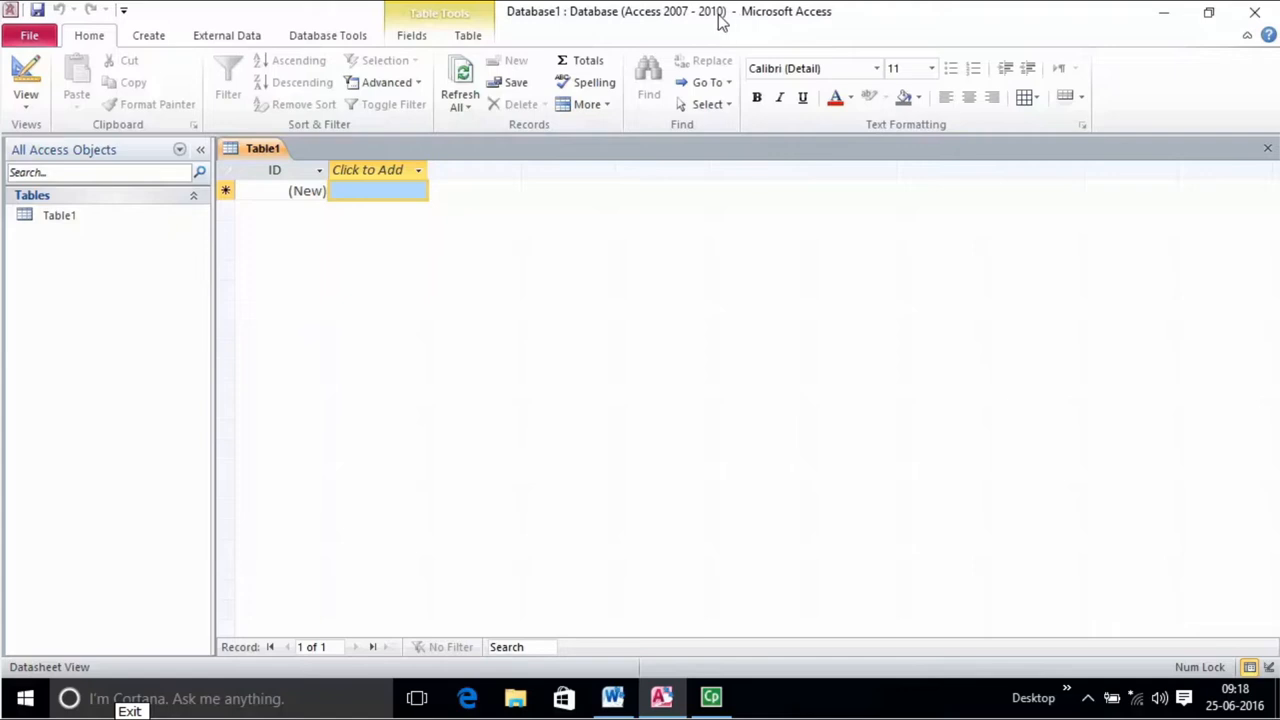
pyautogui.click(1247, 36)
pyautogui.click(1247, 36)
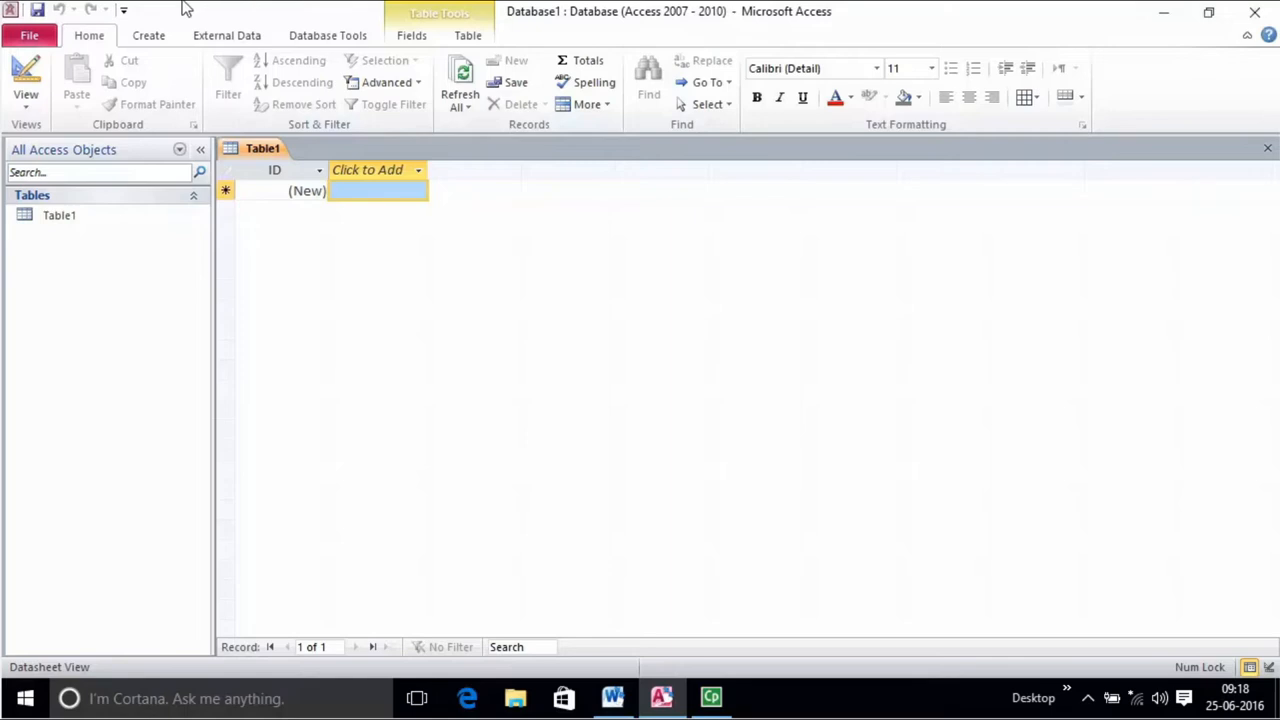
pyautogui.click(123, 12)
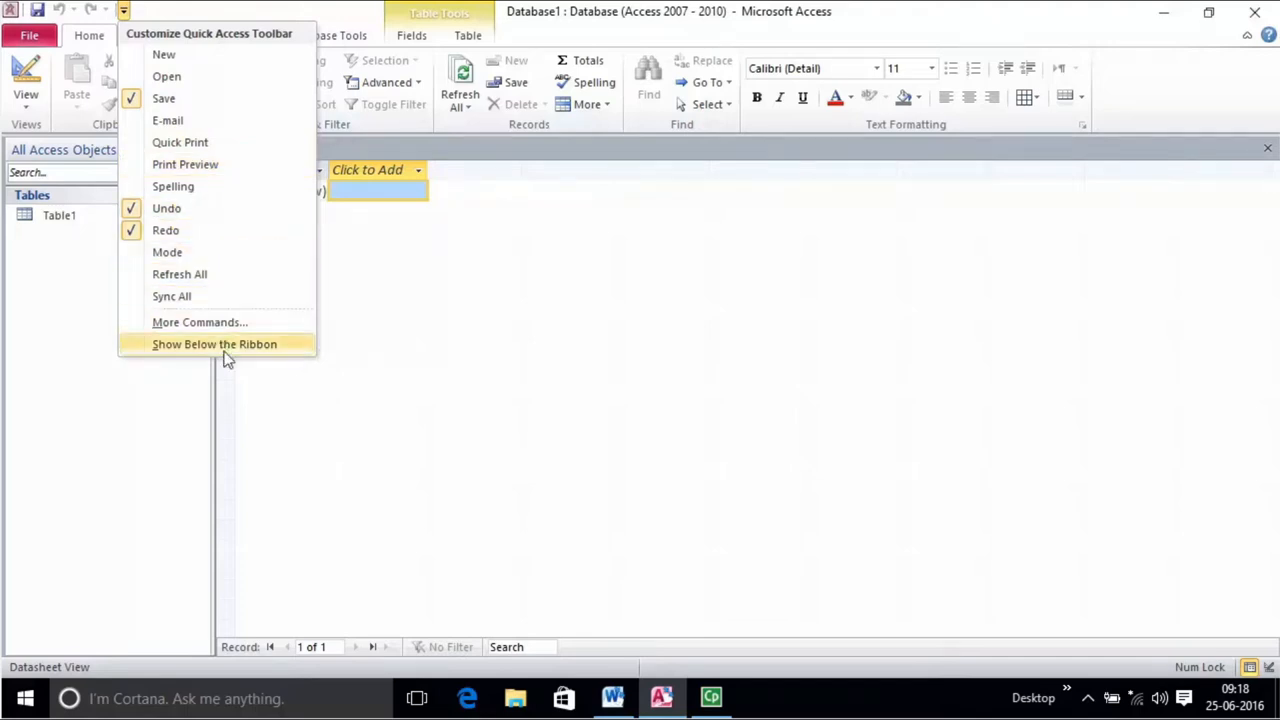
# Dismiss the Quick Access Toolbar customization list without changes.
pyautogui.click(221, 17)
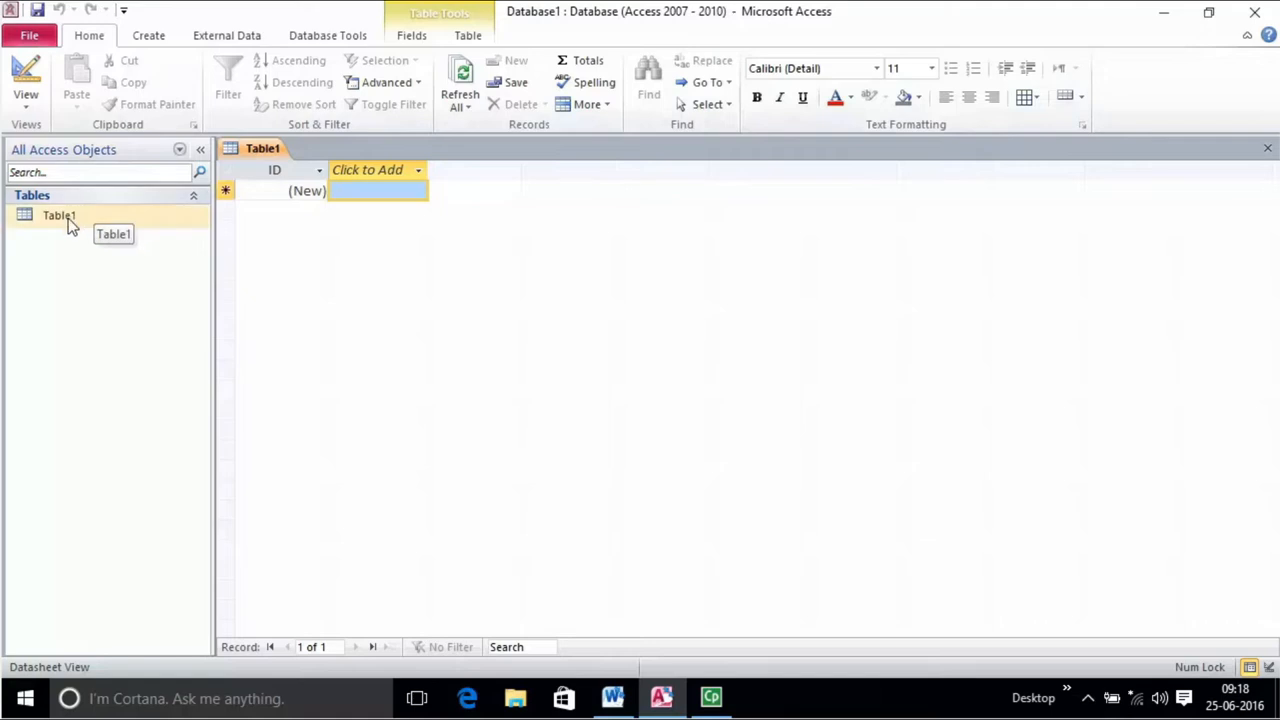
pyautogui.click(118, 175)
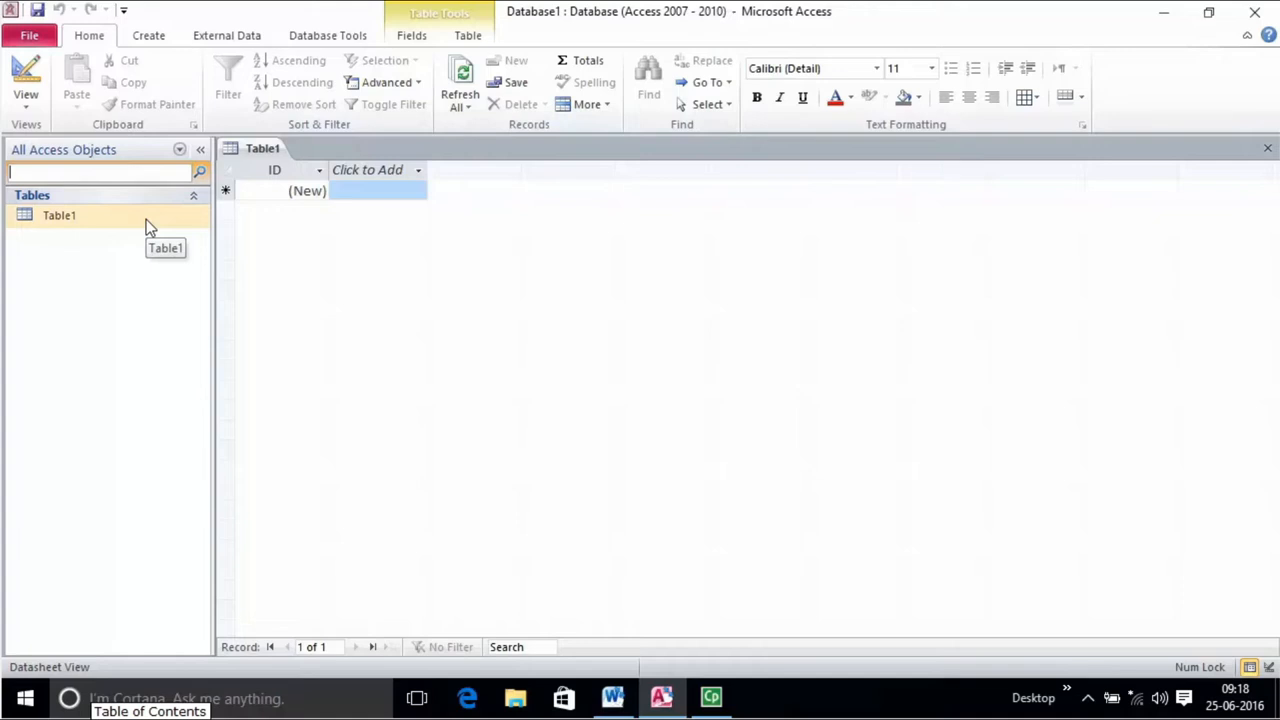
pyautogui.click(196, 200)
pyautogui.click(196, 200)
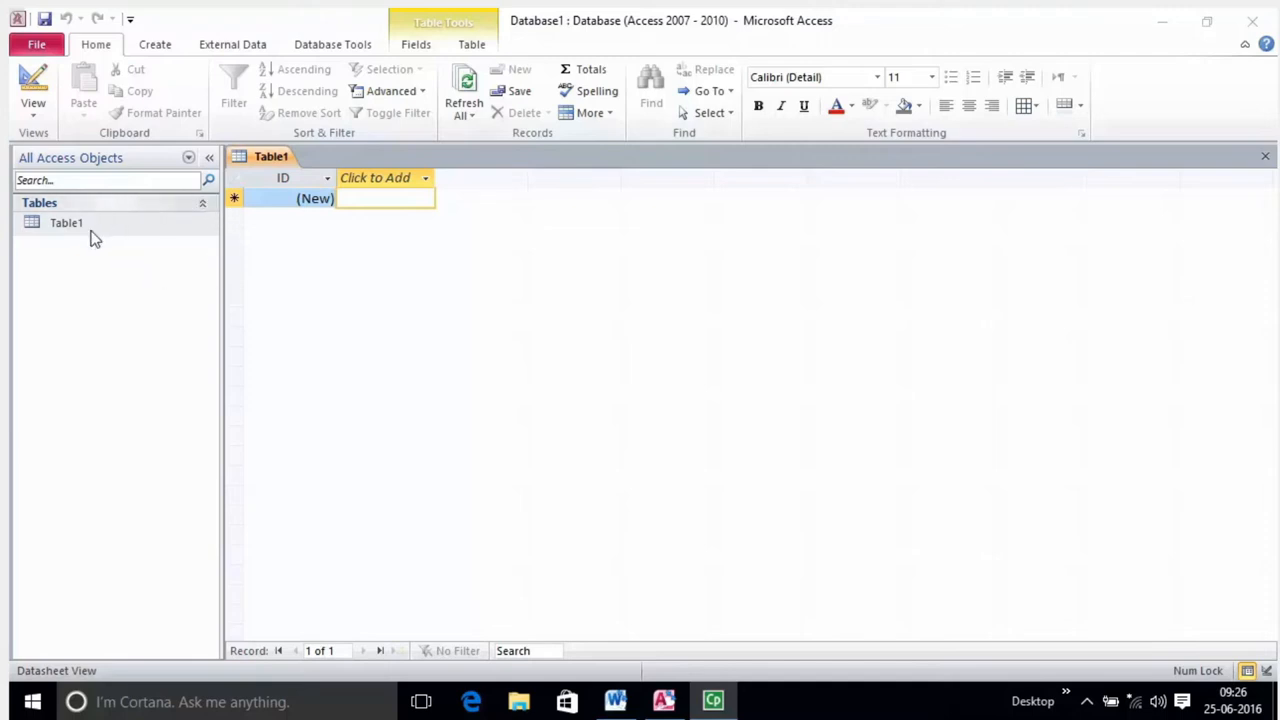
pyautogui.click(94, 238)
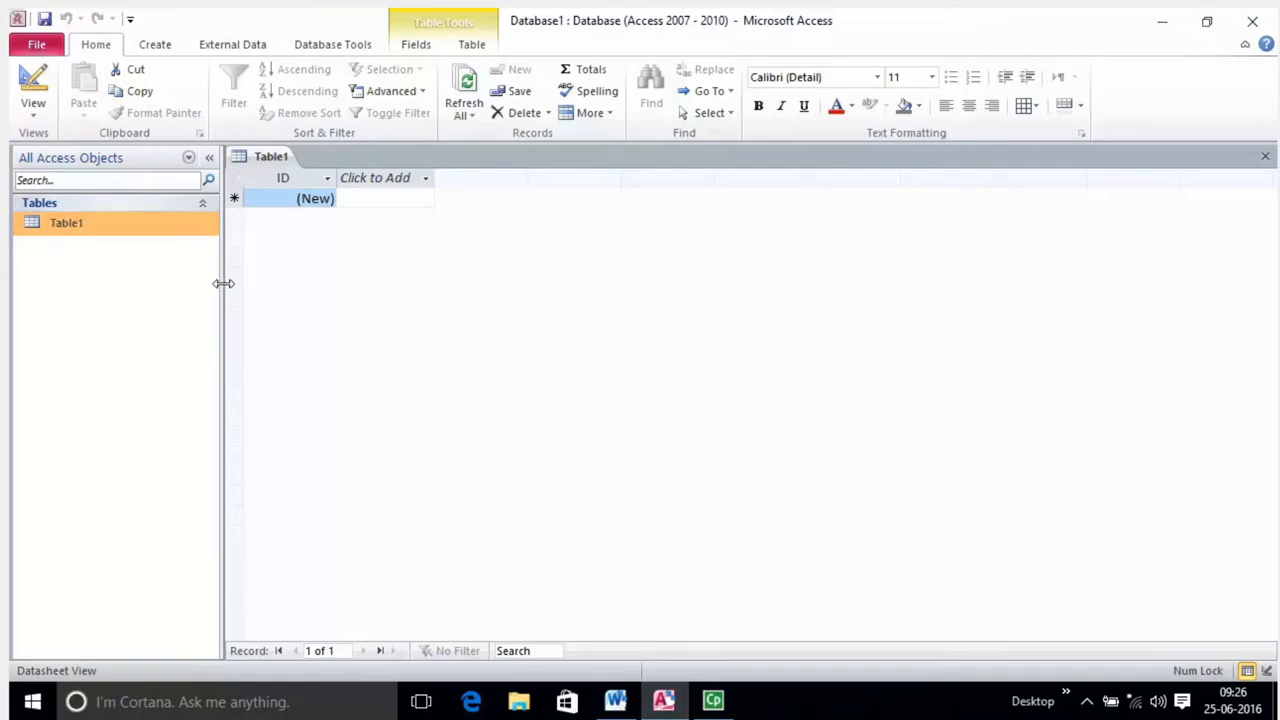
# Collapse and re-expand the Navigation Pane twice, select Table1, and drag the pane narrower.
pyautogui.click(209, 160)
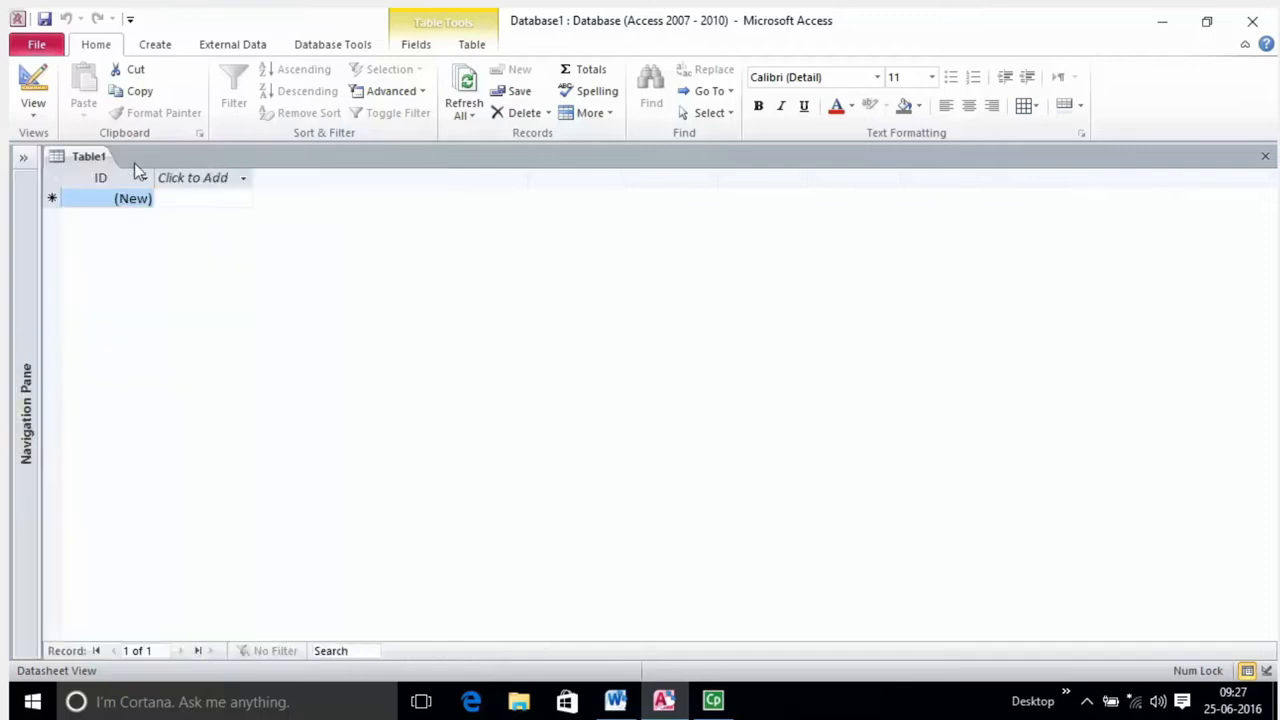
pyautogui.click(24, 160)
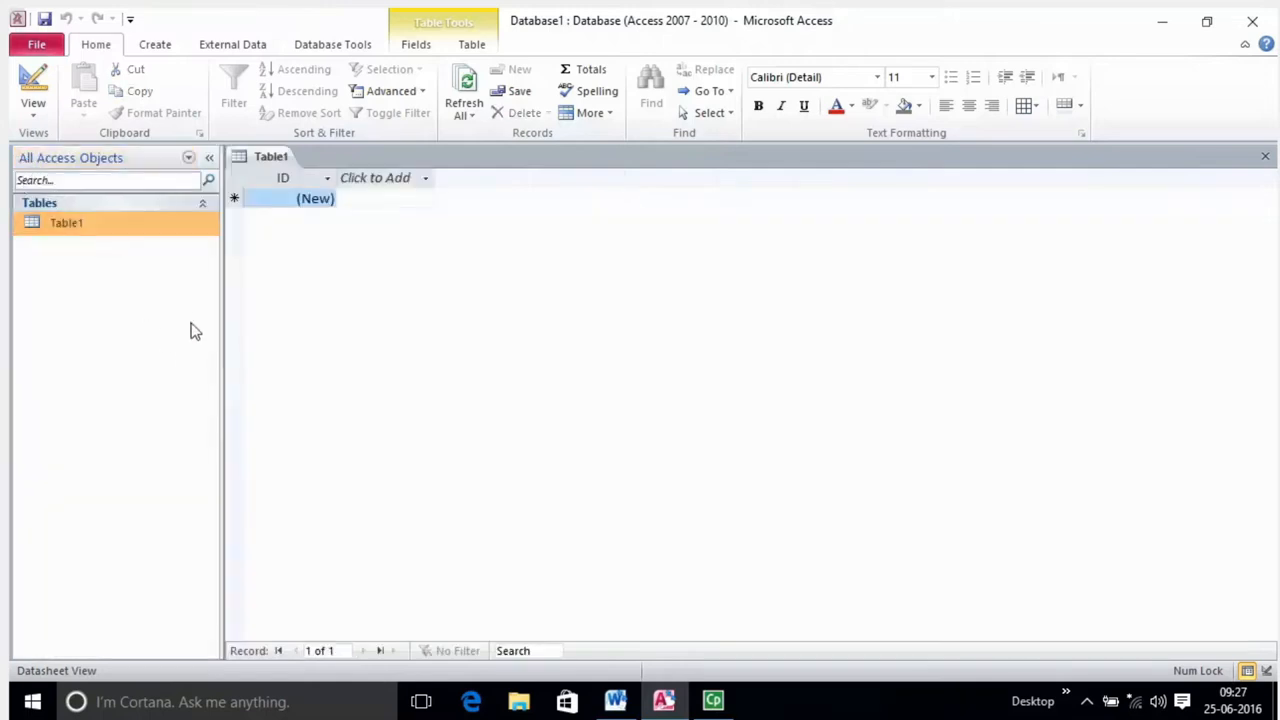
pyautogui.click(114, 234)
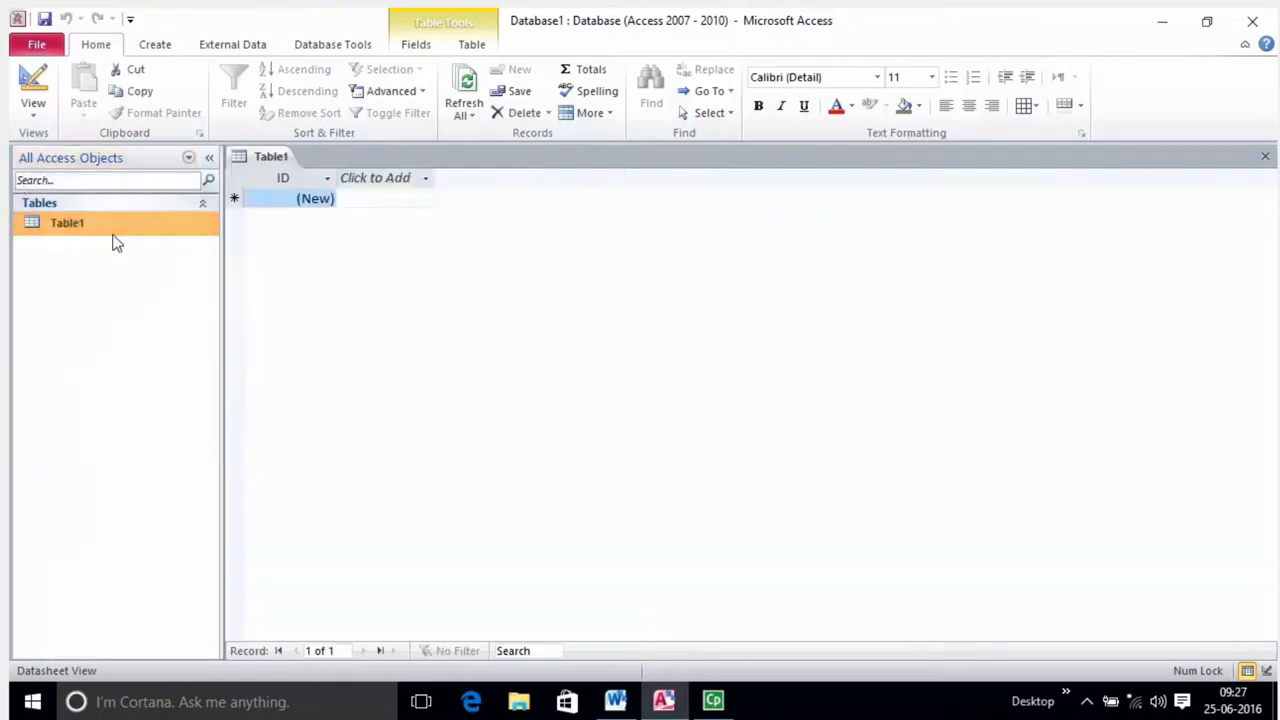
pyautogui.click(209, 161)
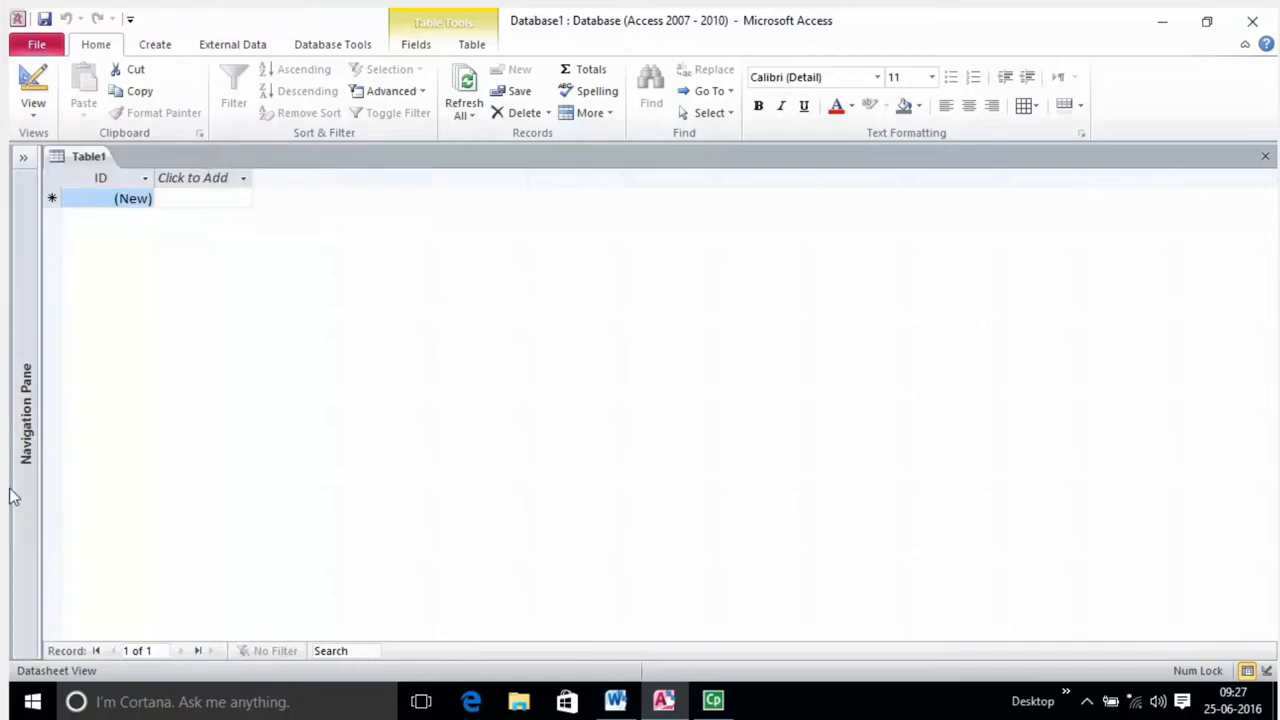
pyautogui.click(23, 162)
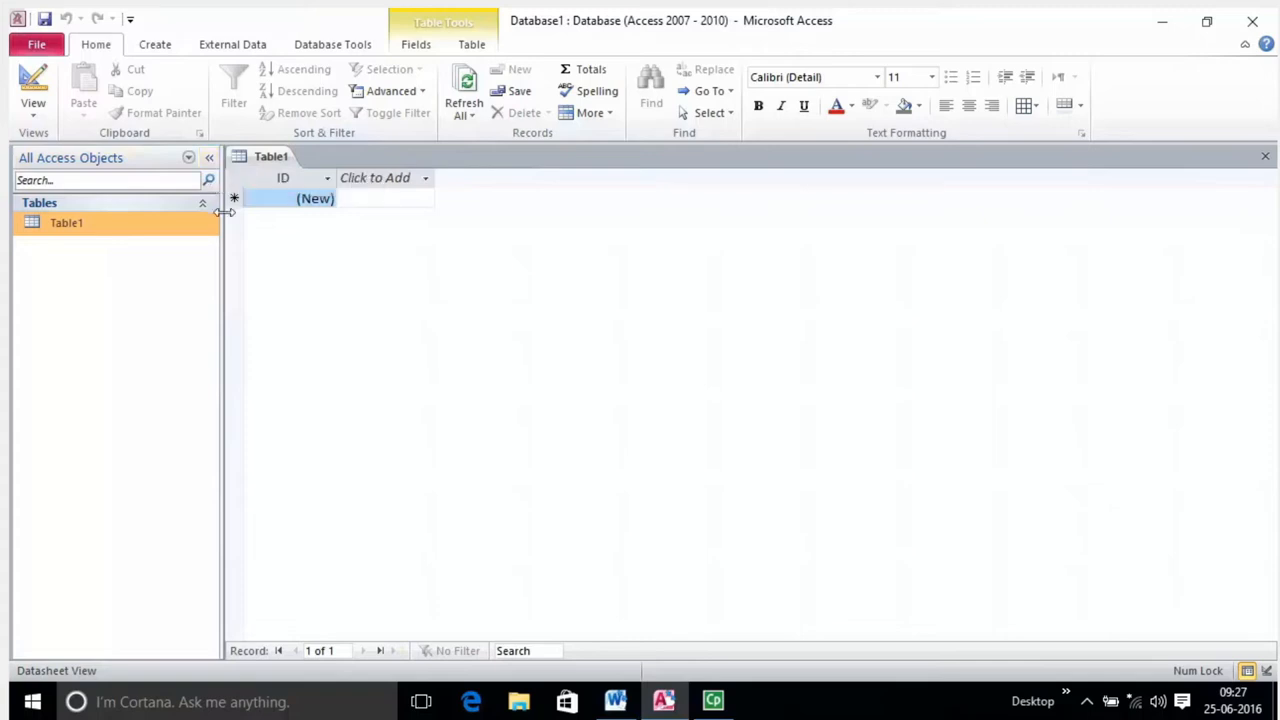
pyautogui.moveTo(236, 216); pyautogui.dragTo(161, 242)
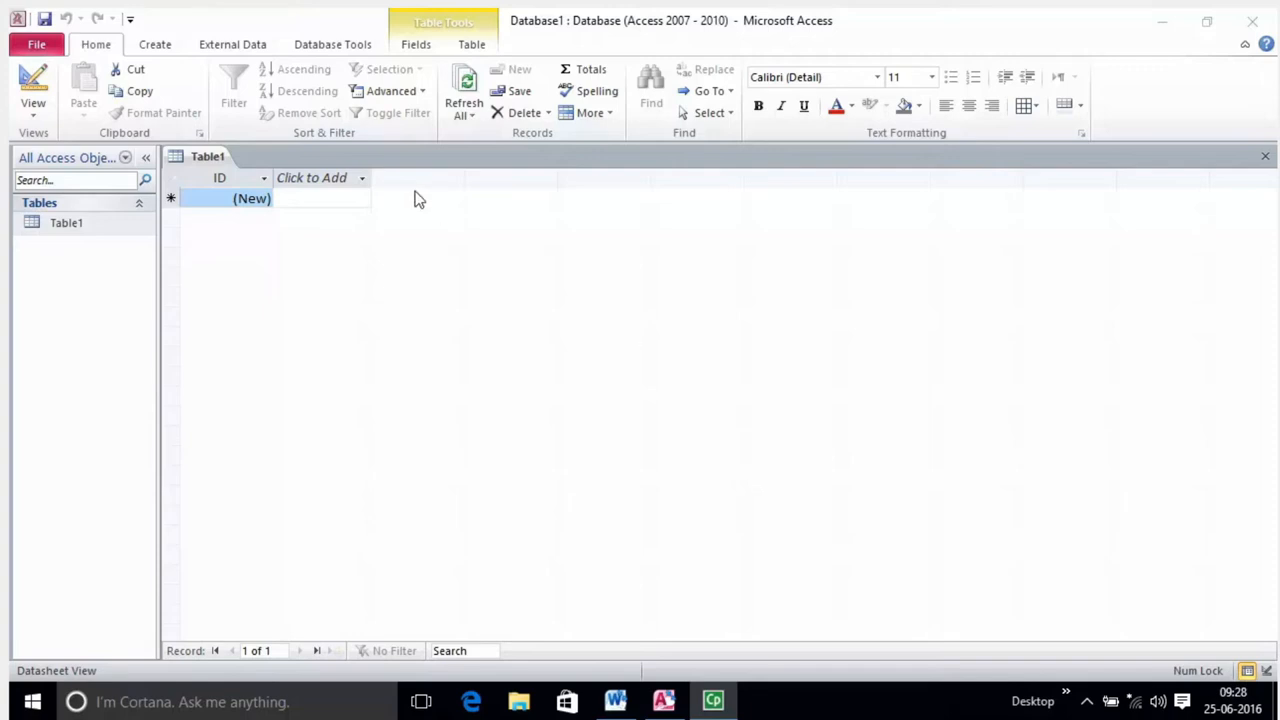
# Switch between the File tab and the datasheet, visit the Create tab, and end on Database1's Info page.
pyautogui.click(38, 47)
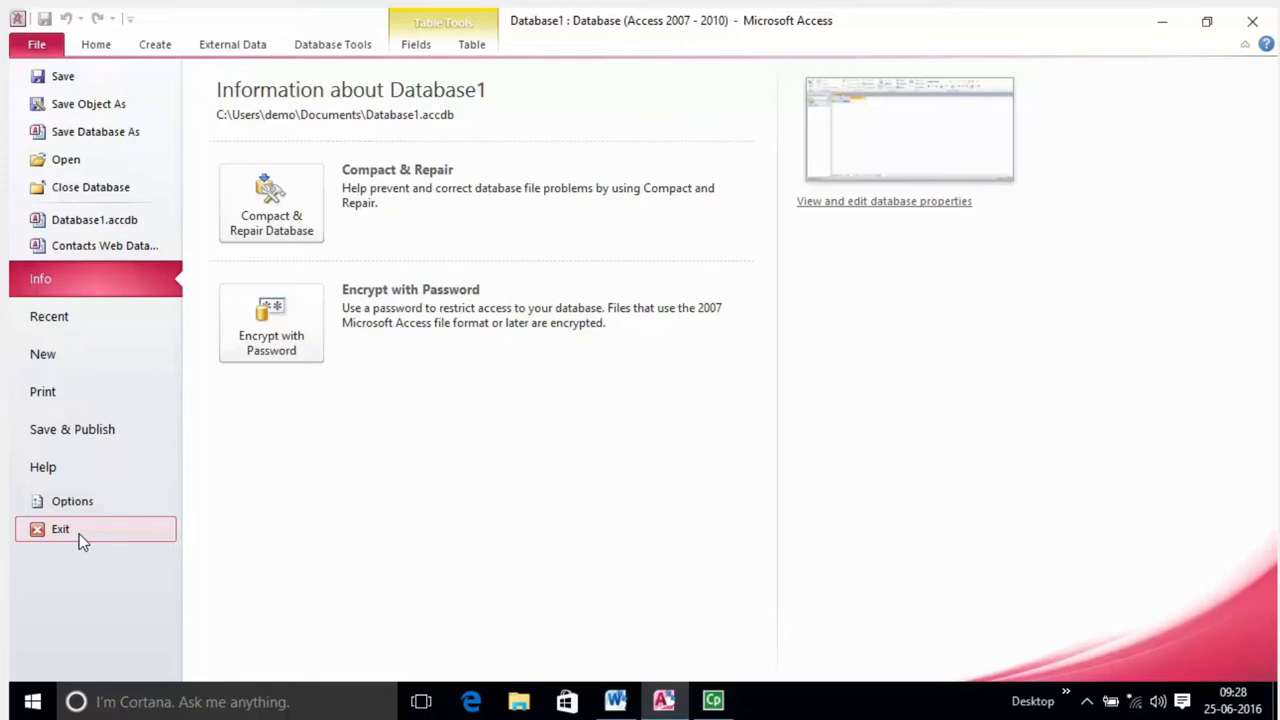
pyautogui.click(34, 48)
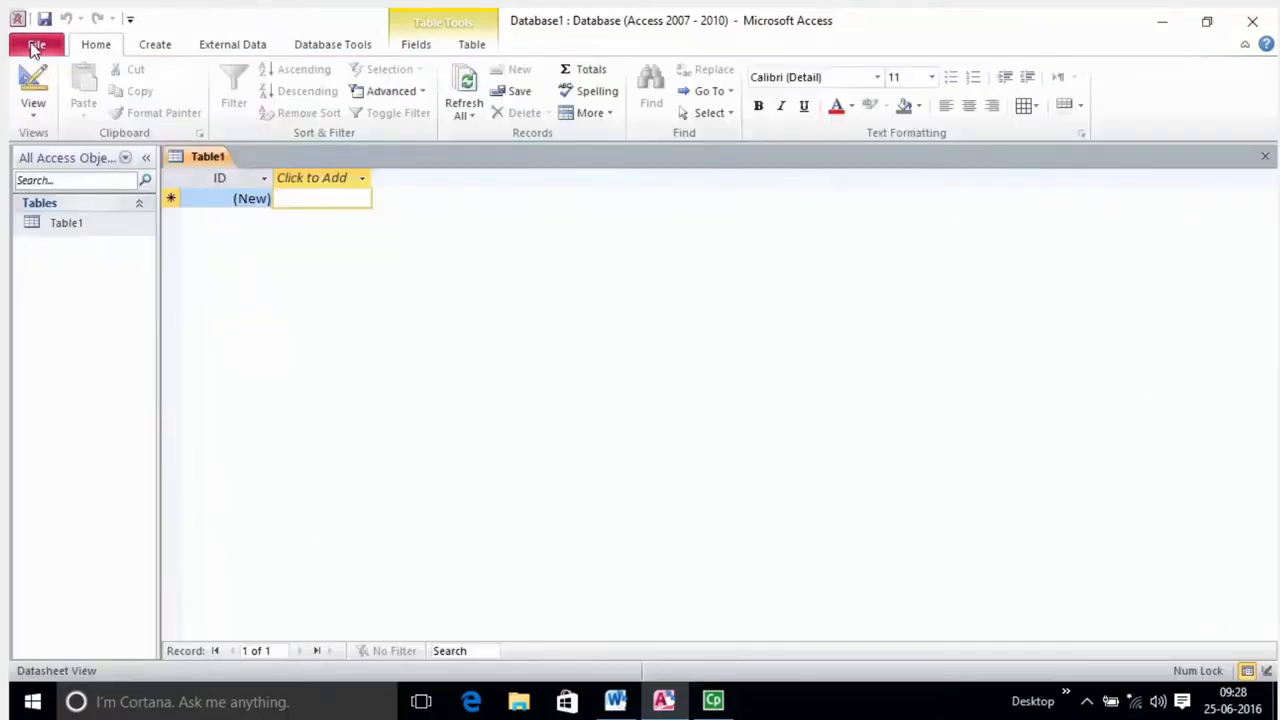
pyautogui.click(34, 48)
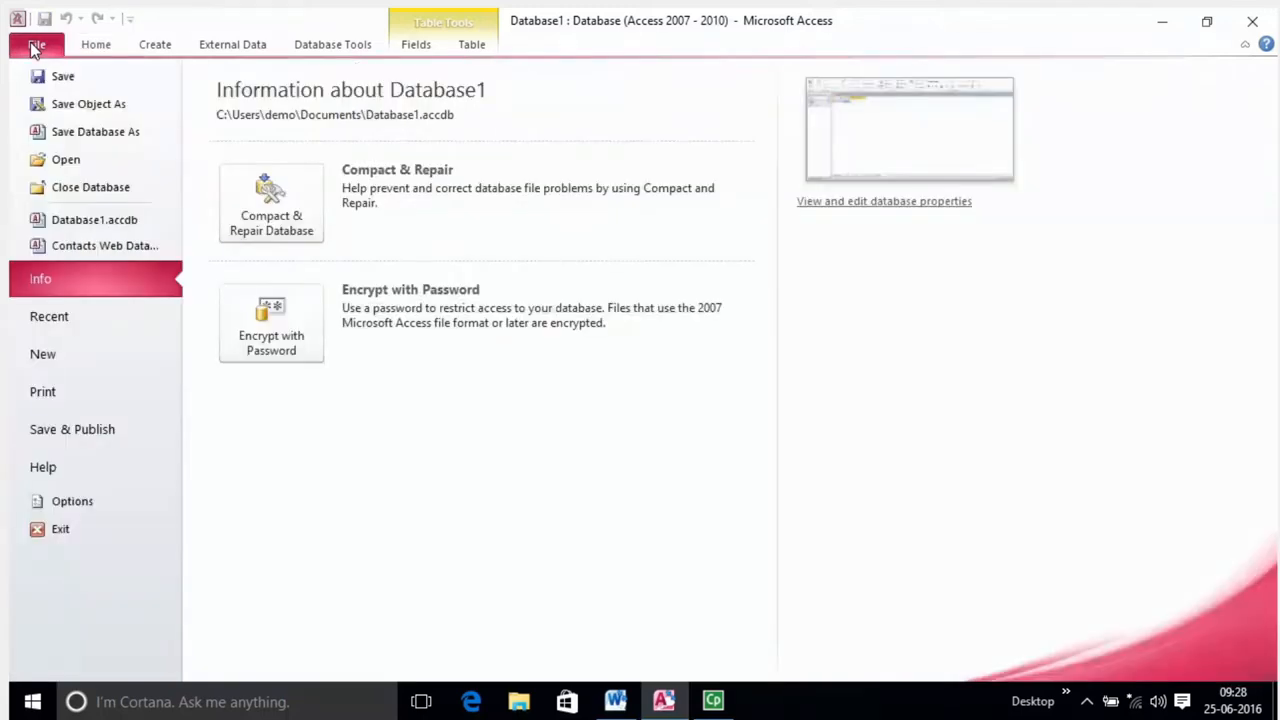
pyautogui.click(34, 48)
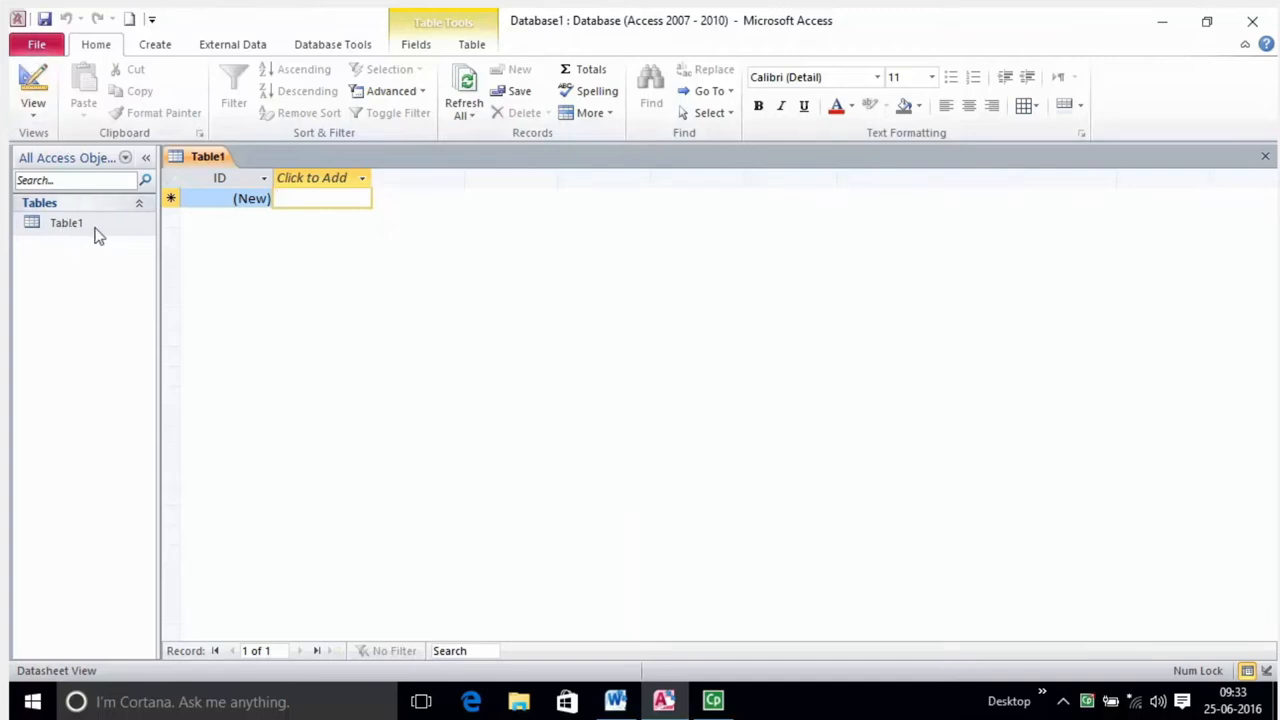
pyautogui.click(169, 39)
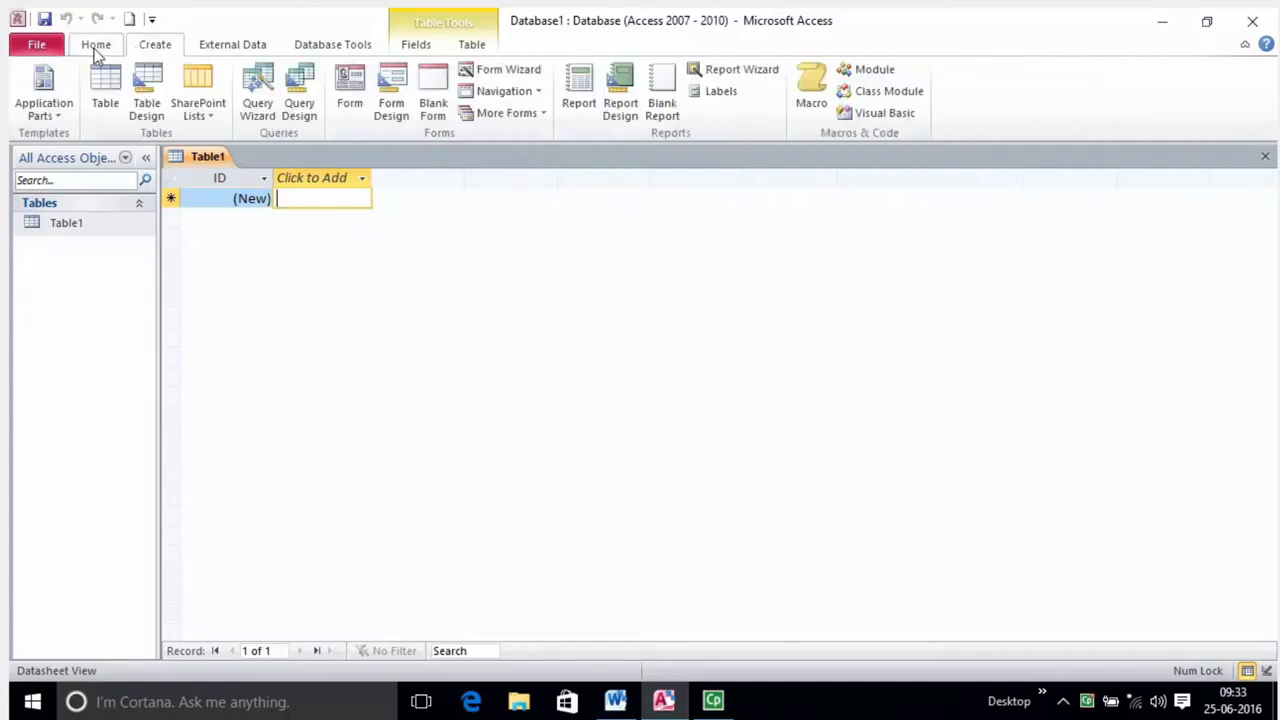
pyautogui.click(37, 50)
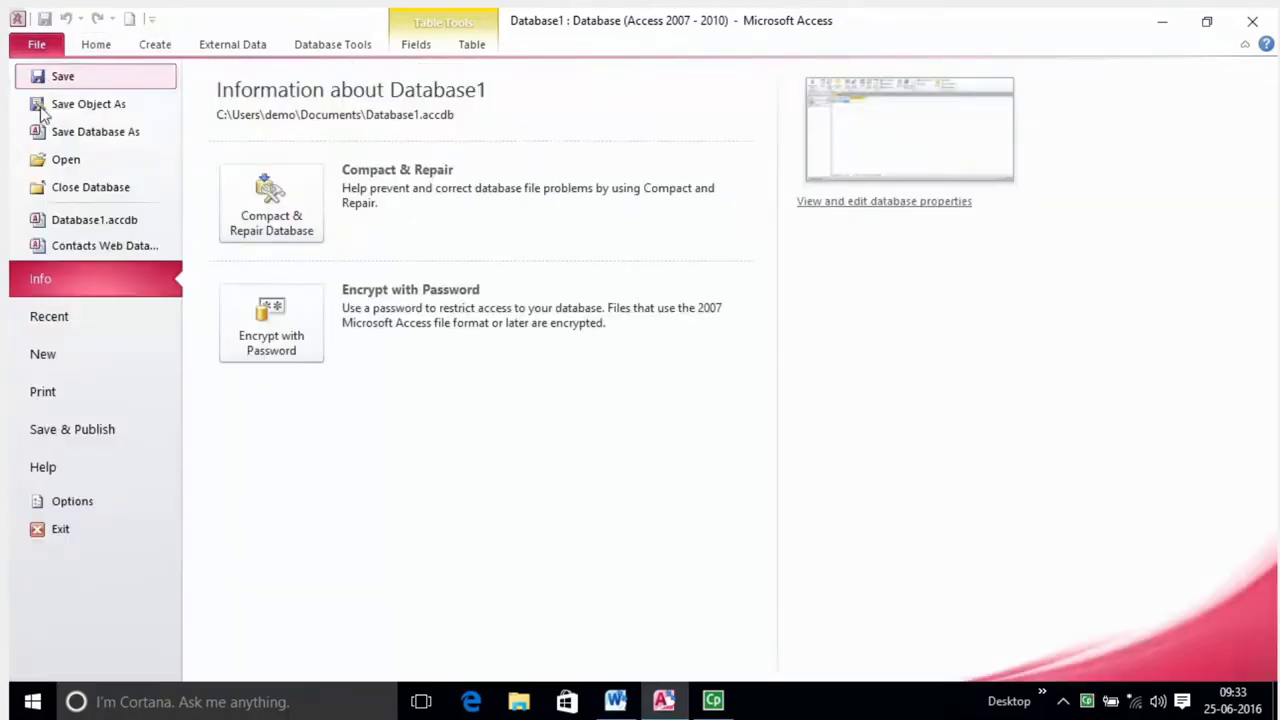
# Browse the sample database templates, then return to the New page proposing Database4.
pyautogui.click(114, 368)
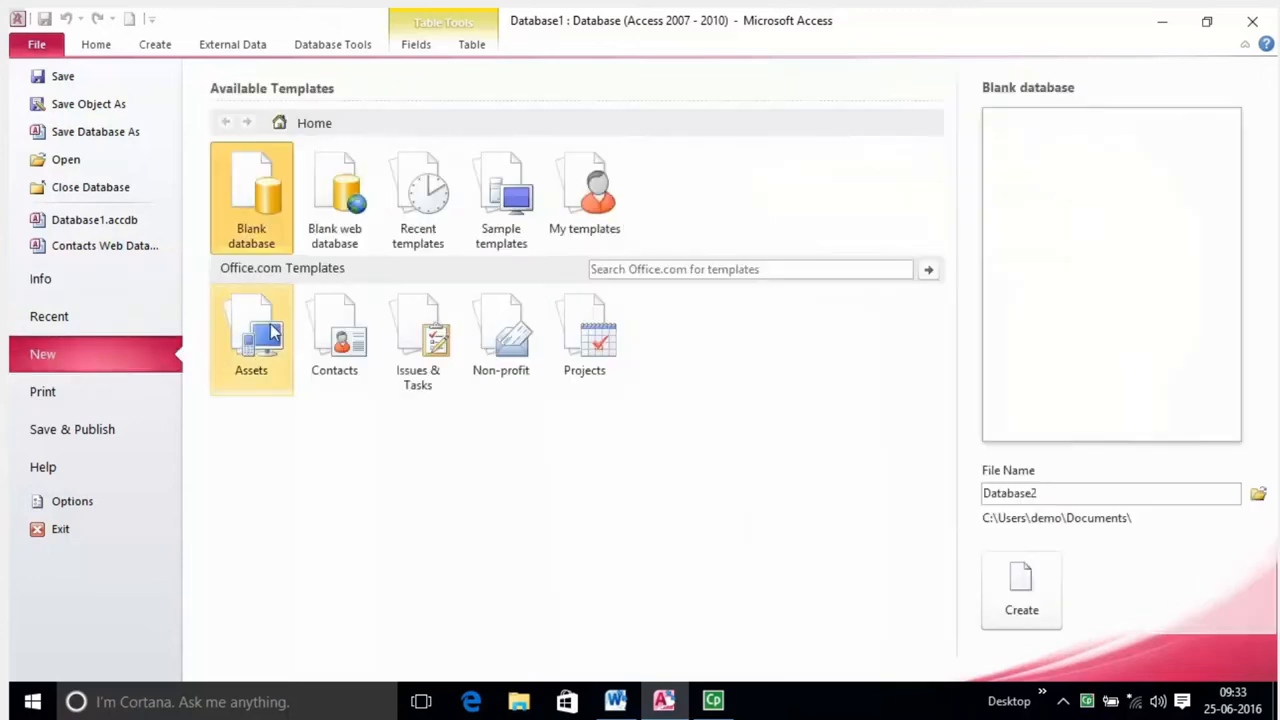
pyautogui.click(504, 219)
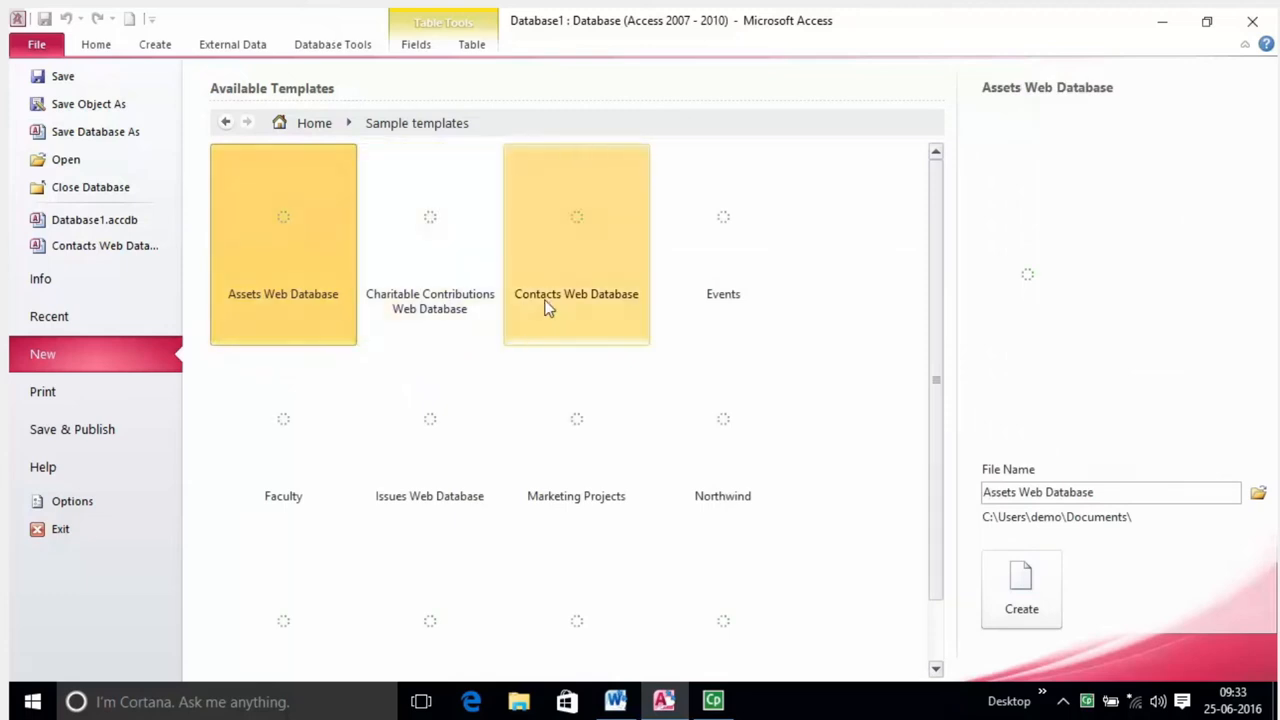
pyautogui.scroll(-1, 547, 305)
pyautogui.scroll(1, 517, 336)
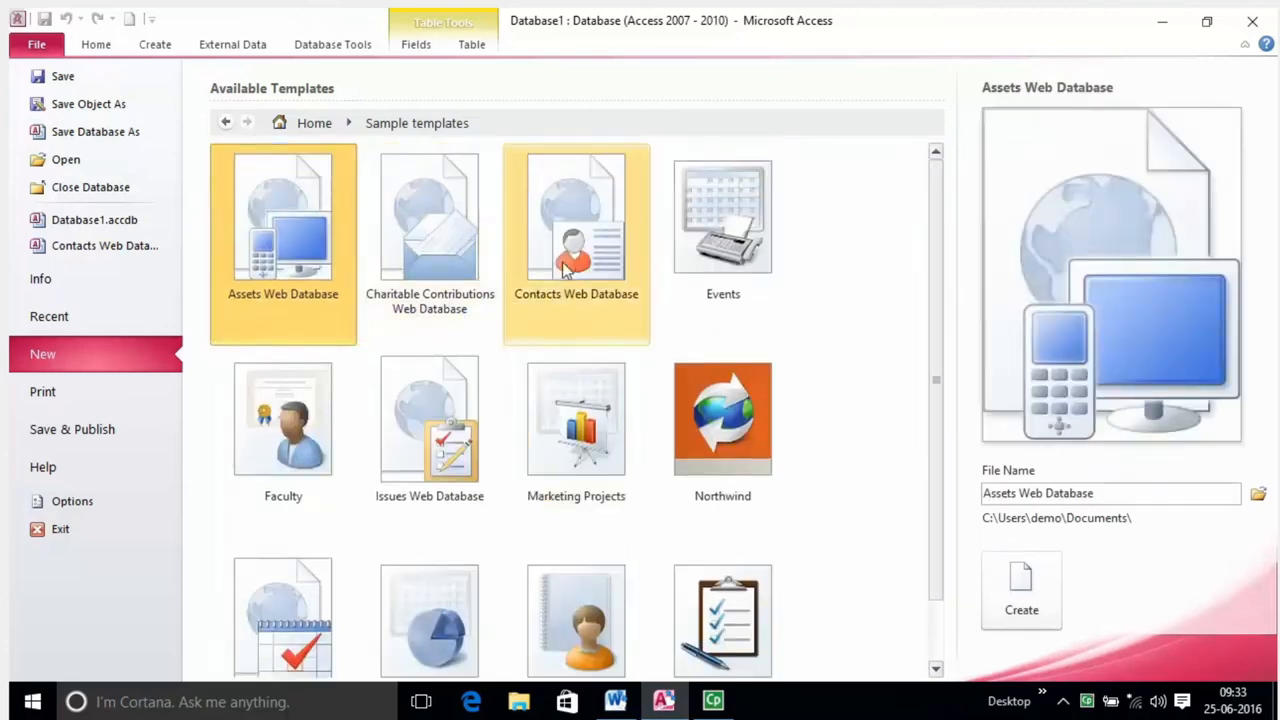
pyautogui.scroll(-2, 674, 477)
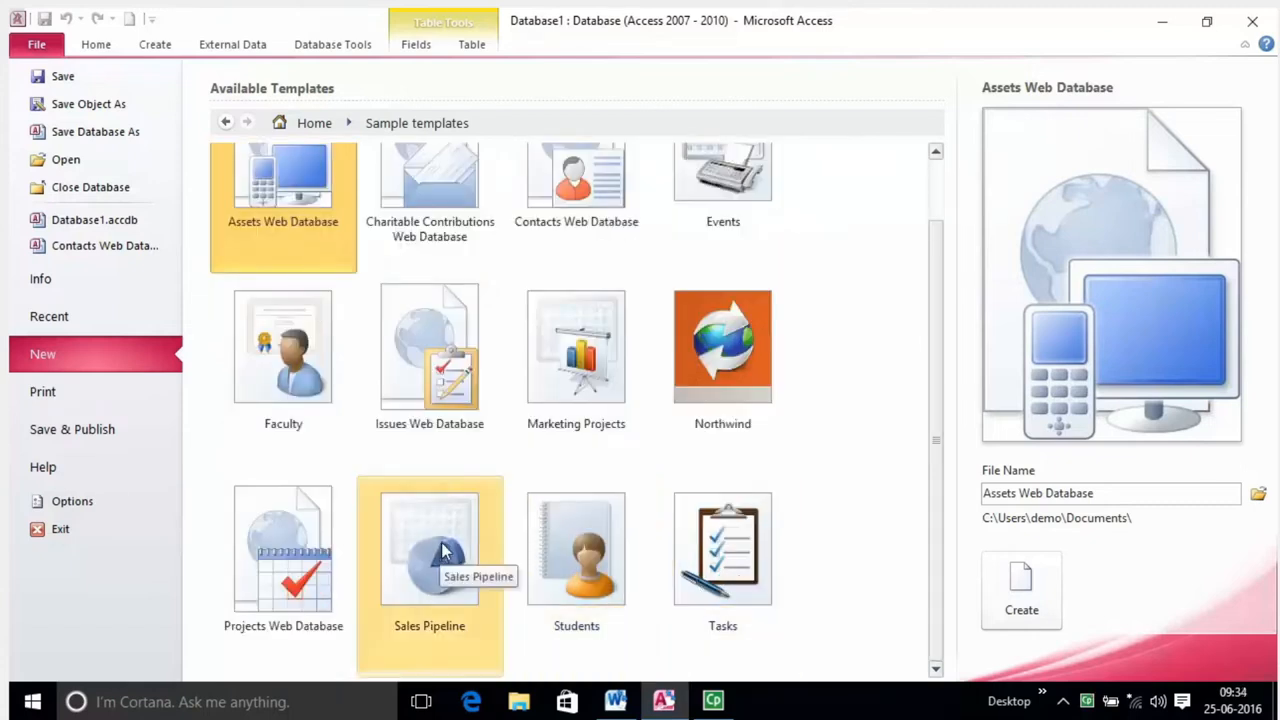
pyautogui.scroll(2, 531, 386)
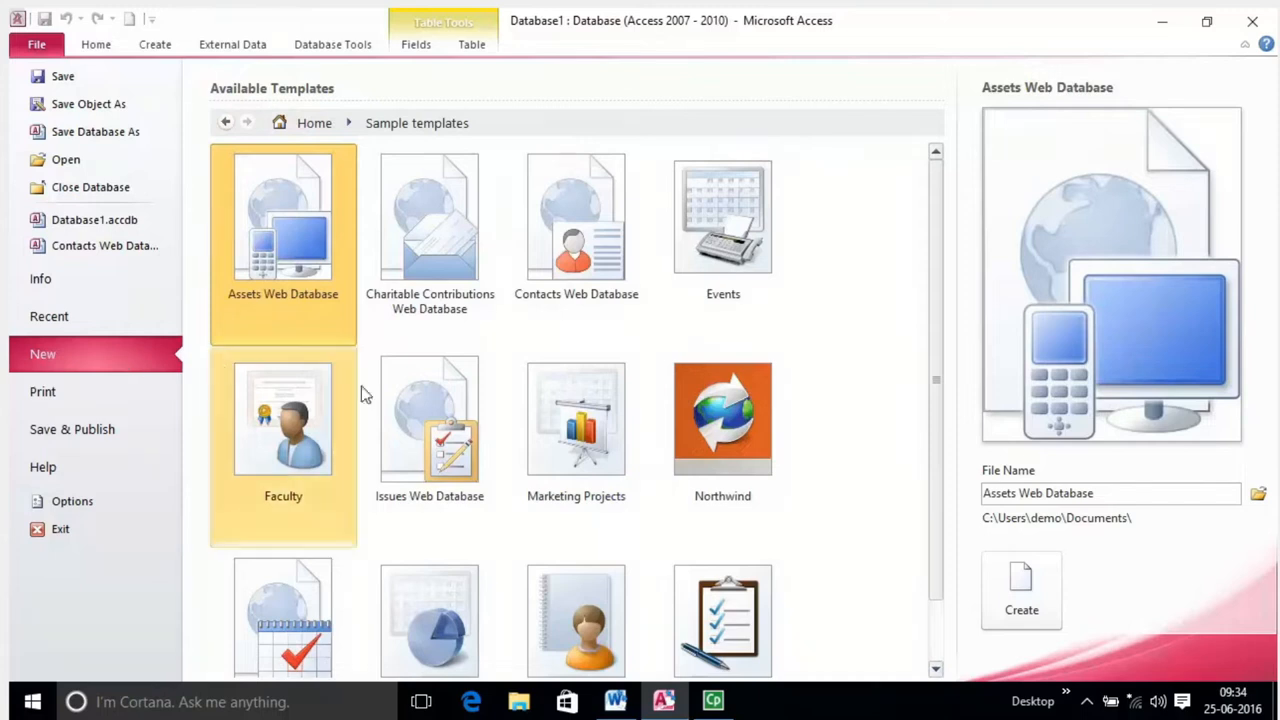
pyautogui.scroll(-2, 405, 400)
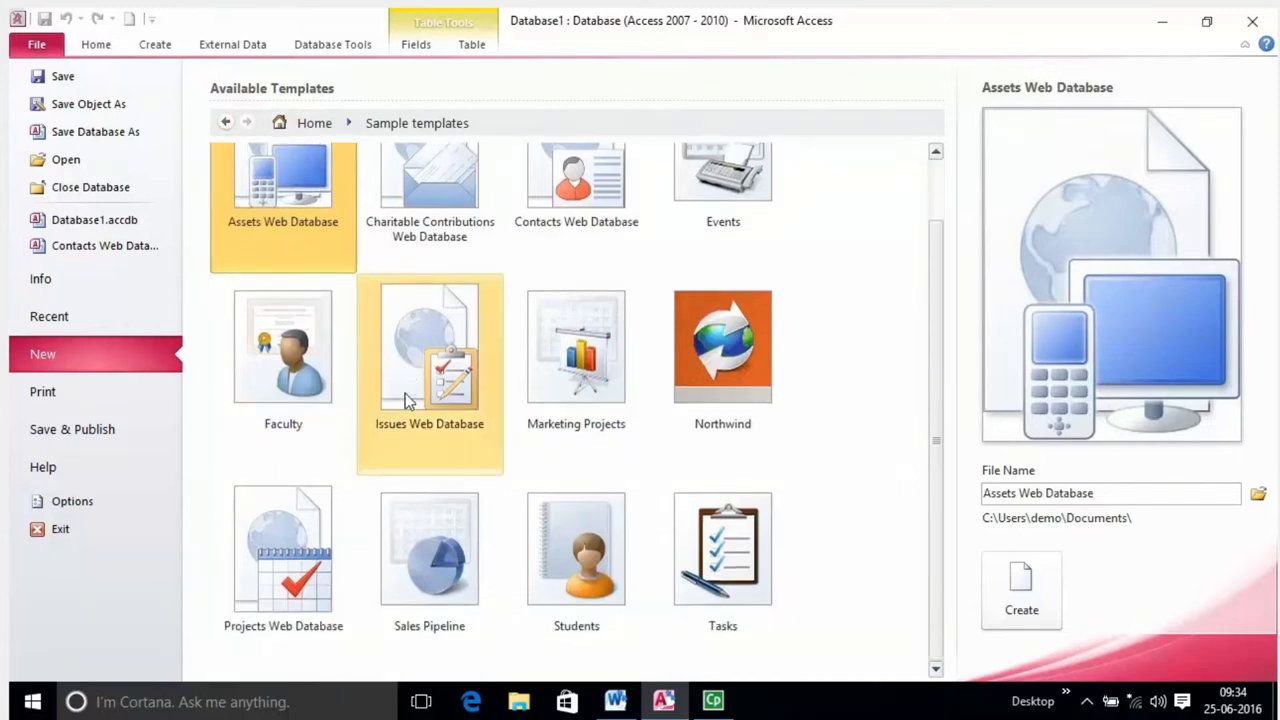
pyautogui.scroll(1, 670, 535)
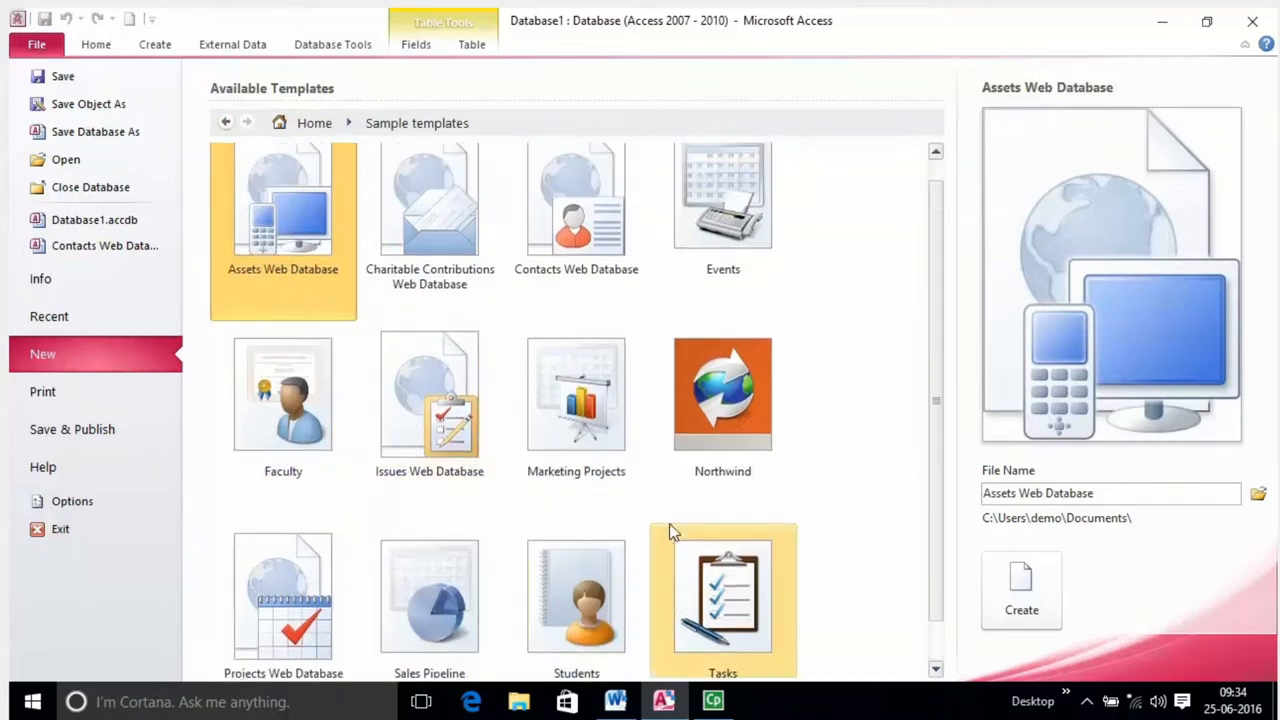
pyautogui.scroll(1, 670, 533)
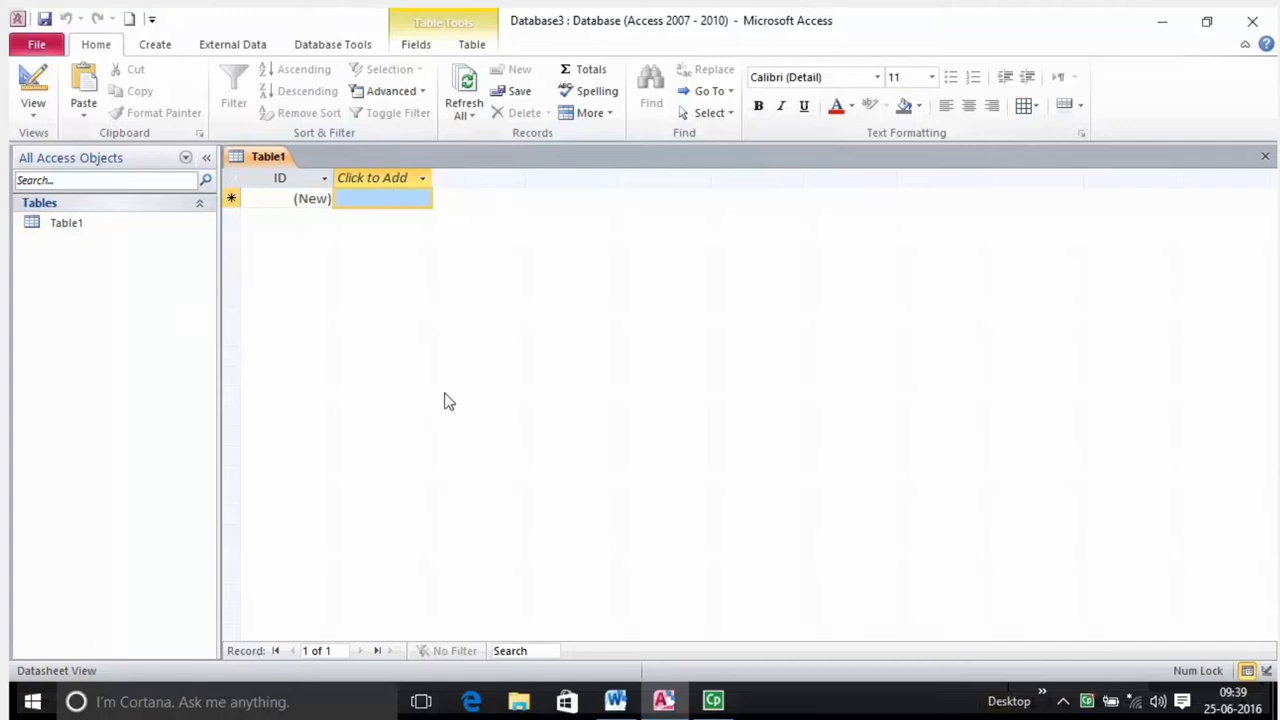
pyautogui.click(37, 48)
pyautogui.click(54, 407)
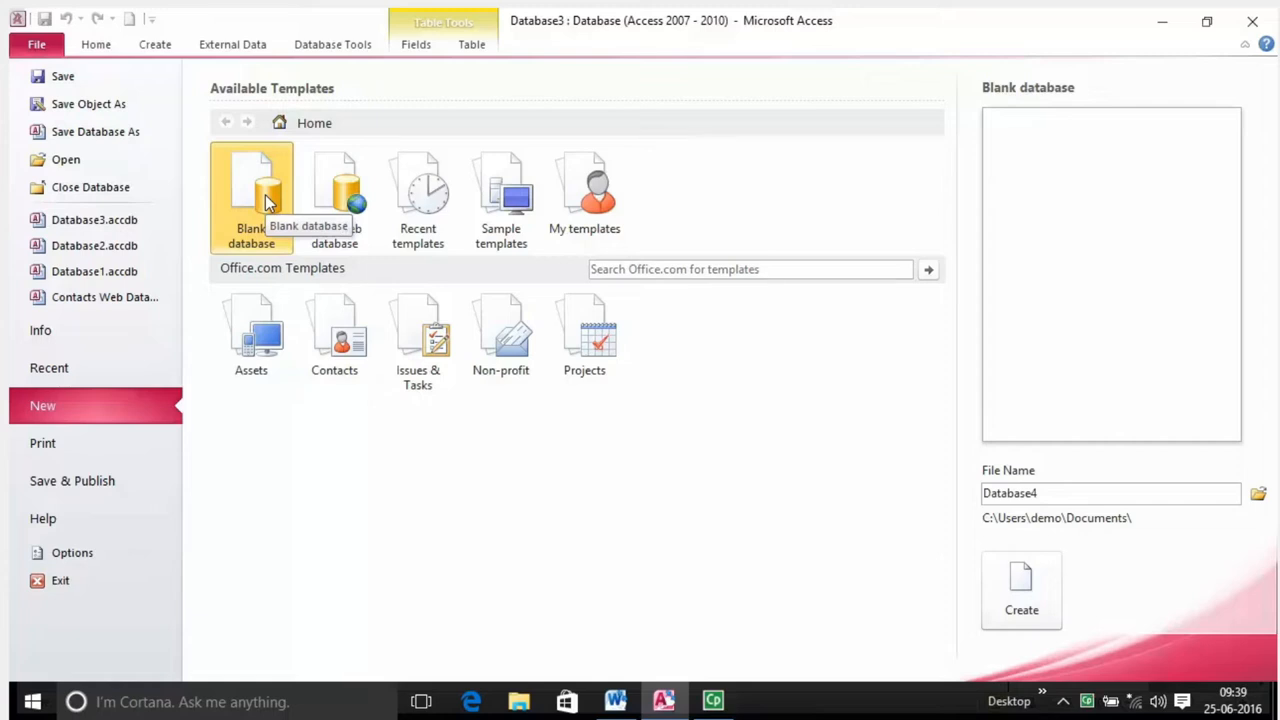
# Rename the new database to 'company database' and set the Desktop as its save folder.
pyautogui.moveTo(985, 494); pyautogui.dragTo(1129, 517)
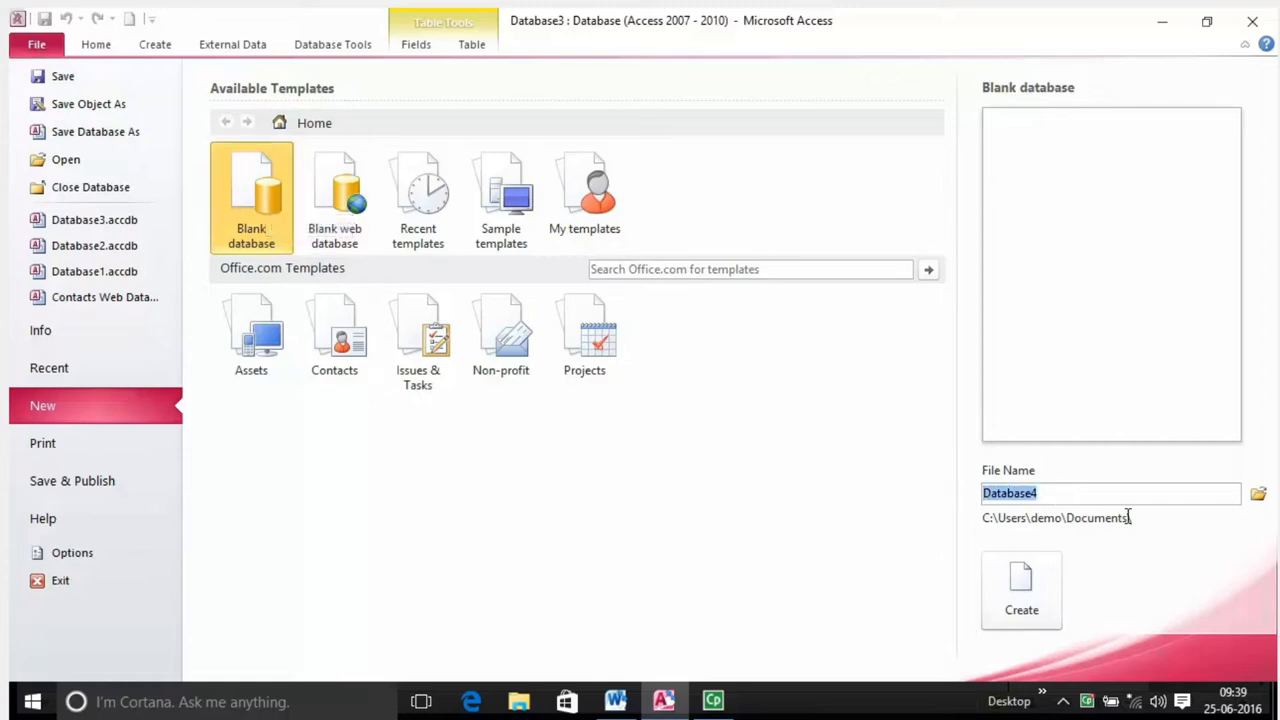
pyautogui.click(1263, 500)
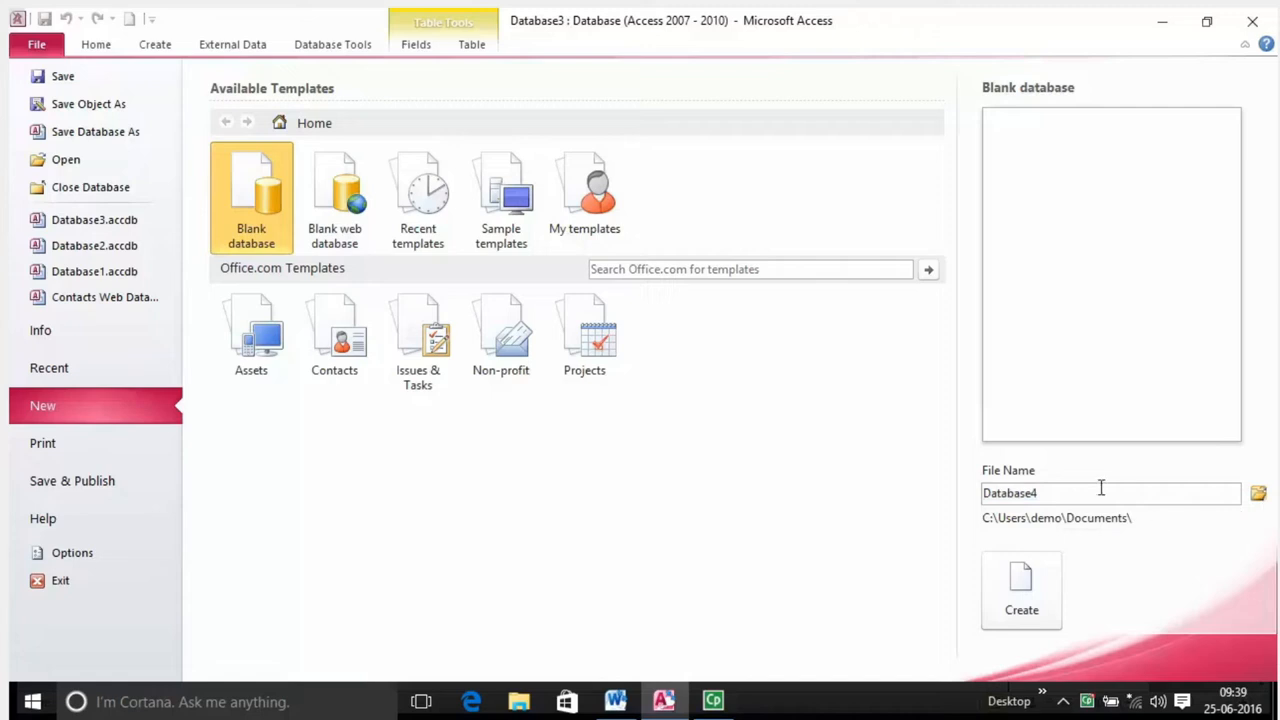
pyautogui.moveTo(963, 489); pyautogui.dragTo(1090, 497)
pyautogui.write('company database')
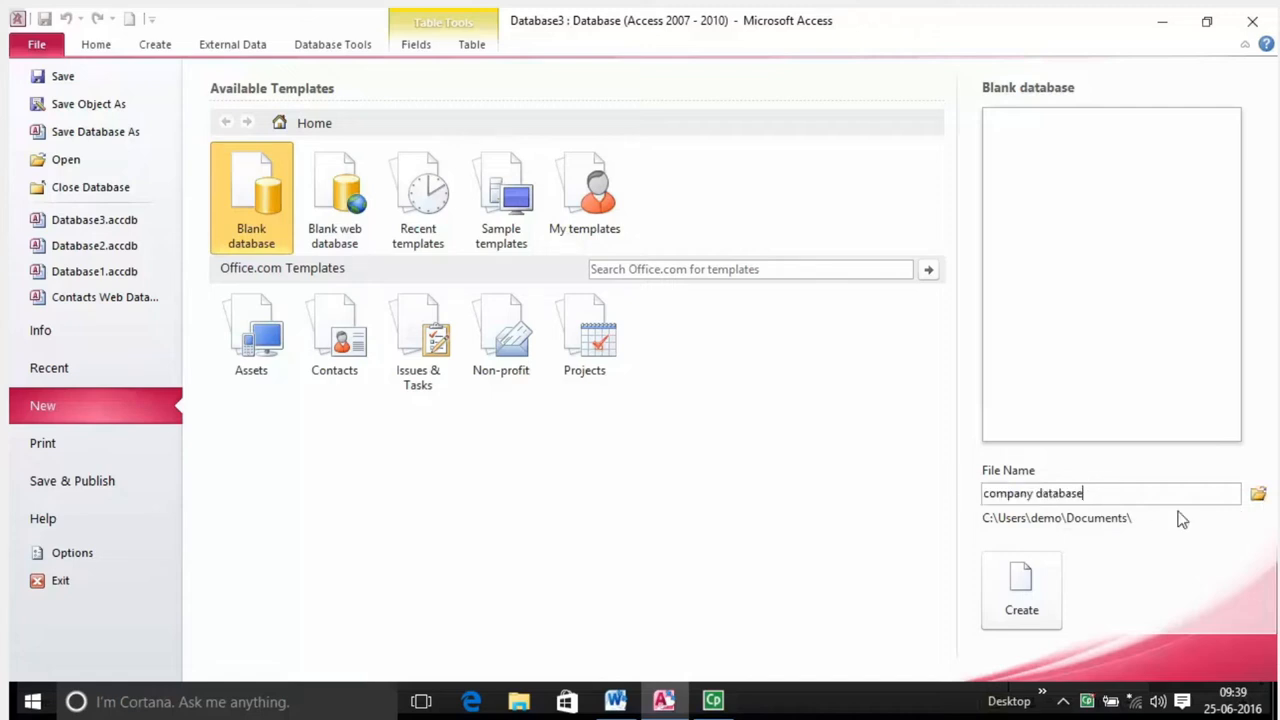
pyautogui.click(1257, 494)
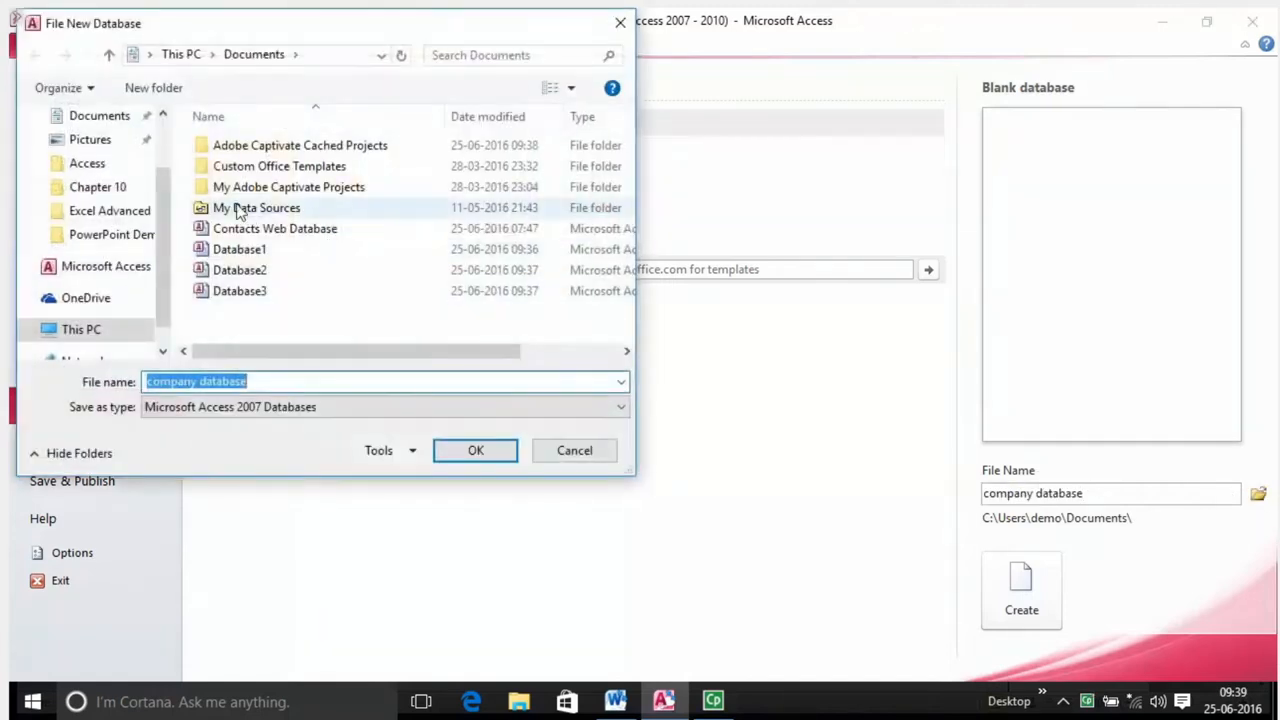
pyautogui.scroll(2, 110, 160)
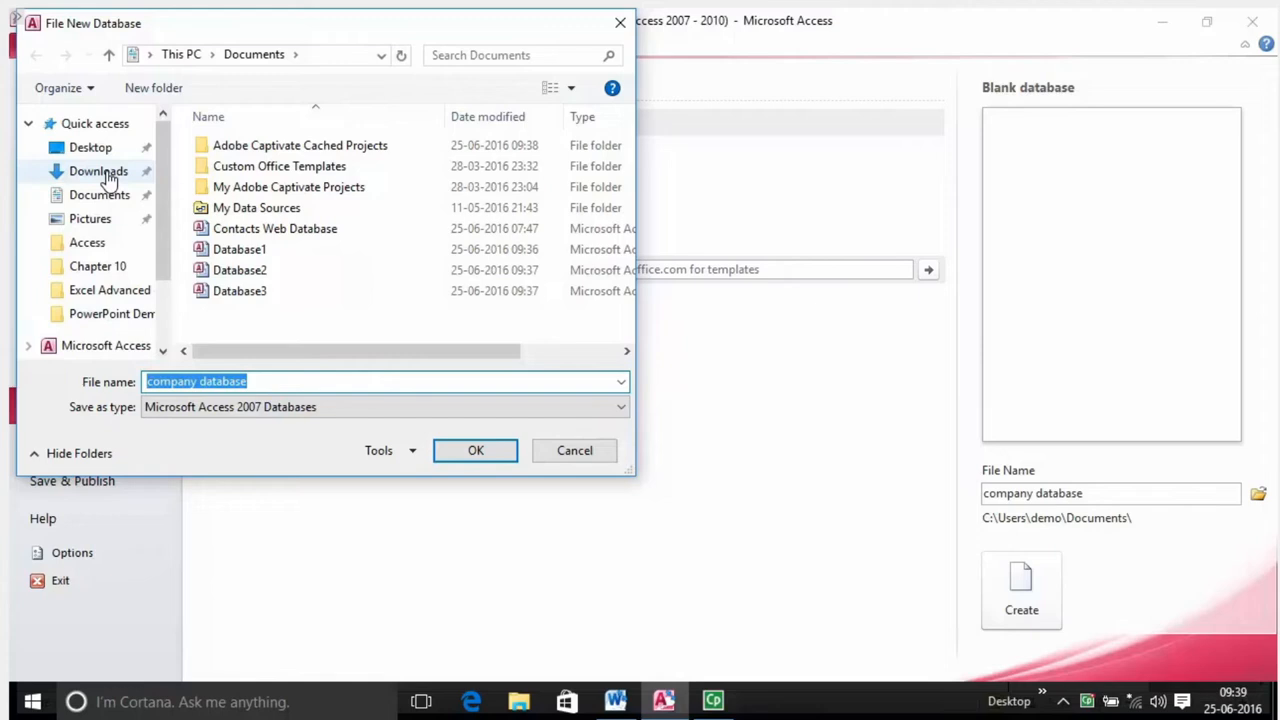
pyautogui.click(80, 147)
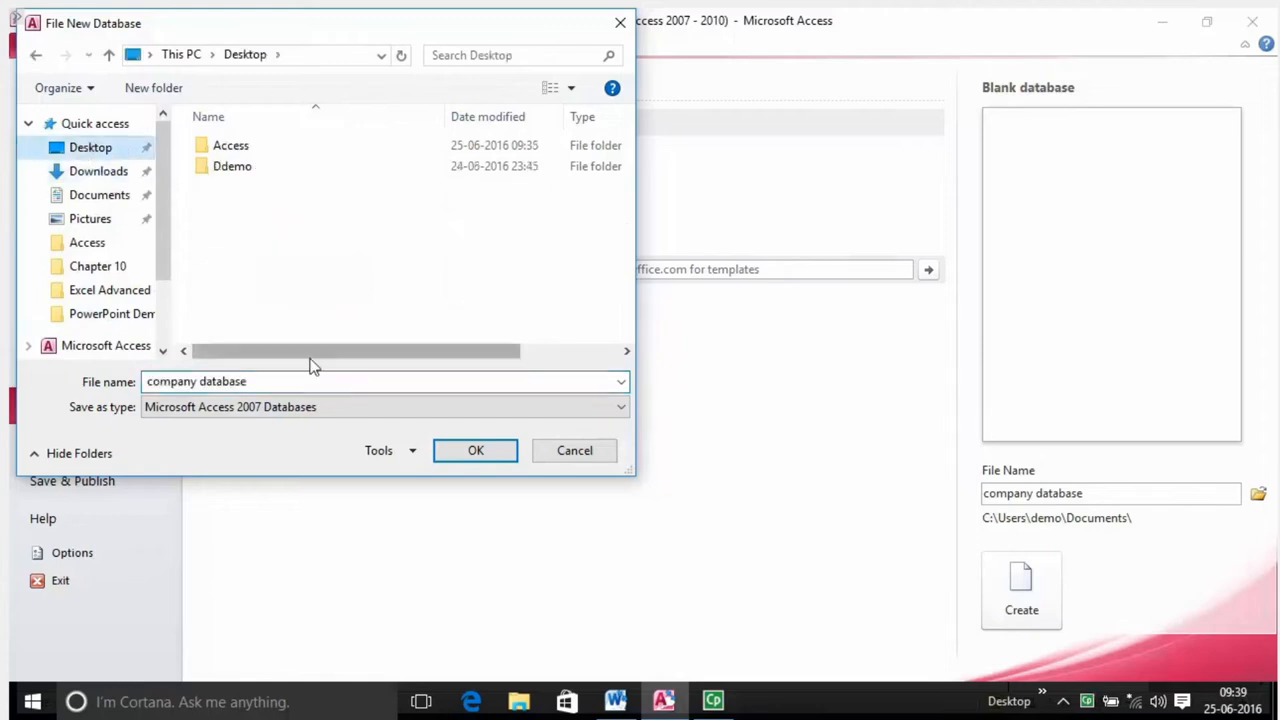
pyautogui.click(491, 464)
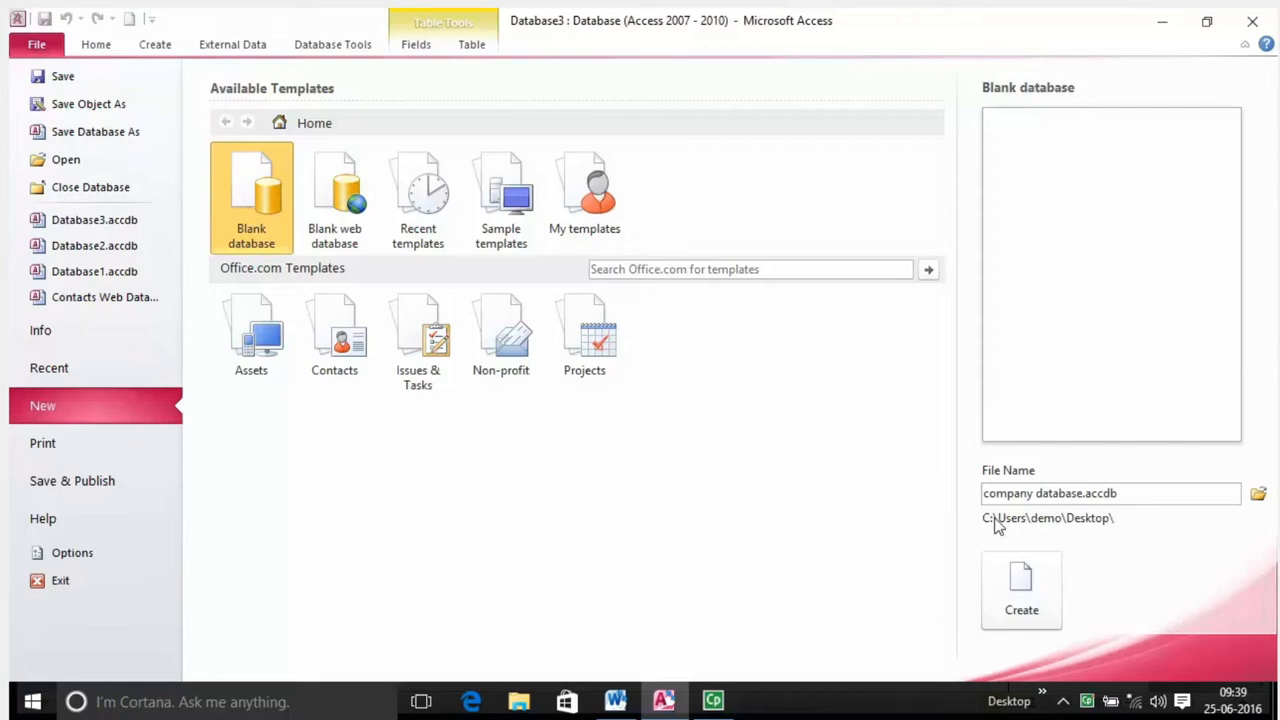
# Create company database on the Desktop, then open its File Info page.
pyautogui.click(1021, 596)
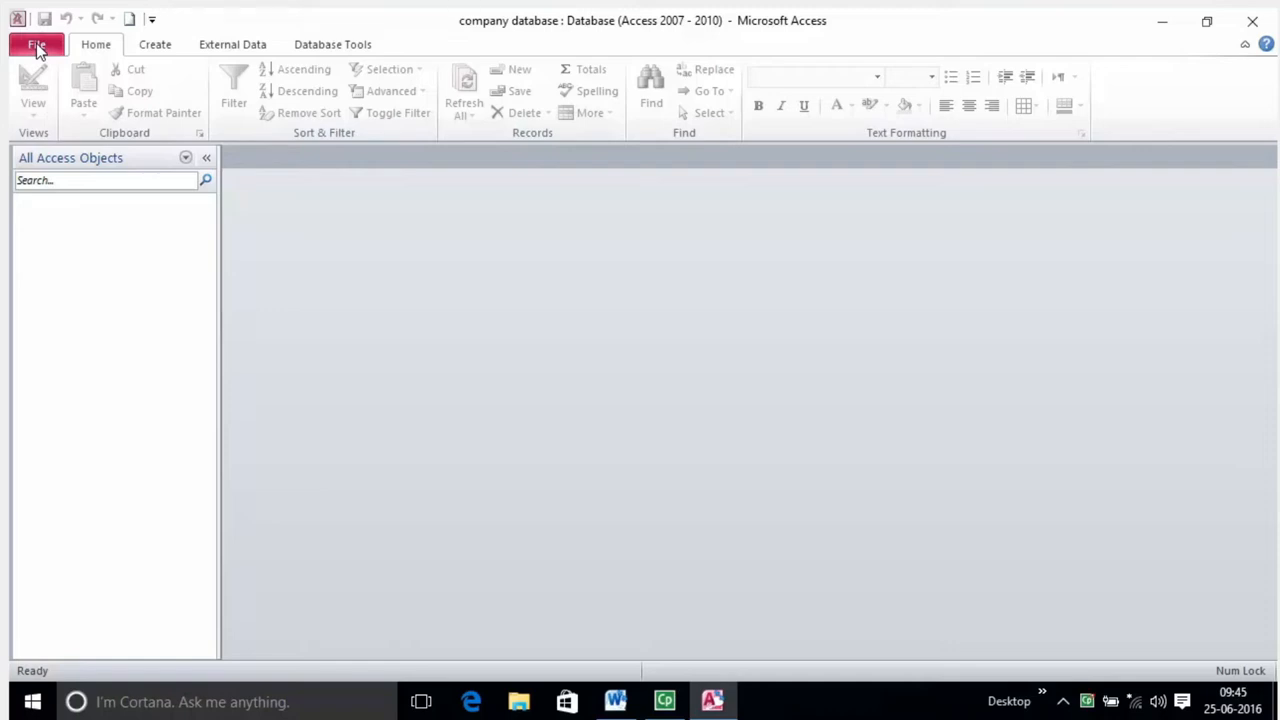
pyautogui.click(36, 48)
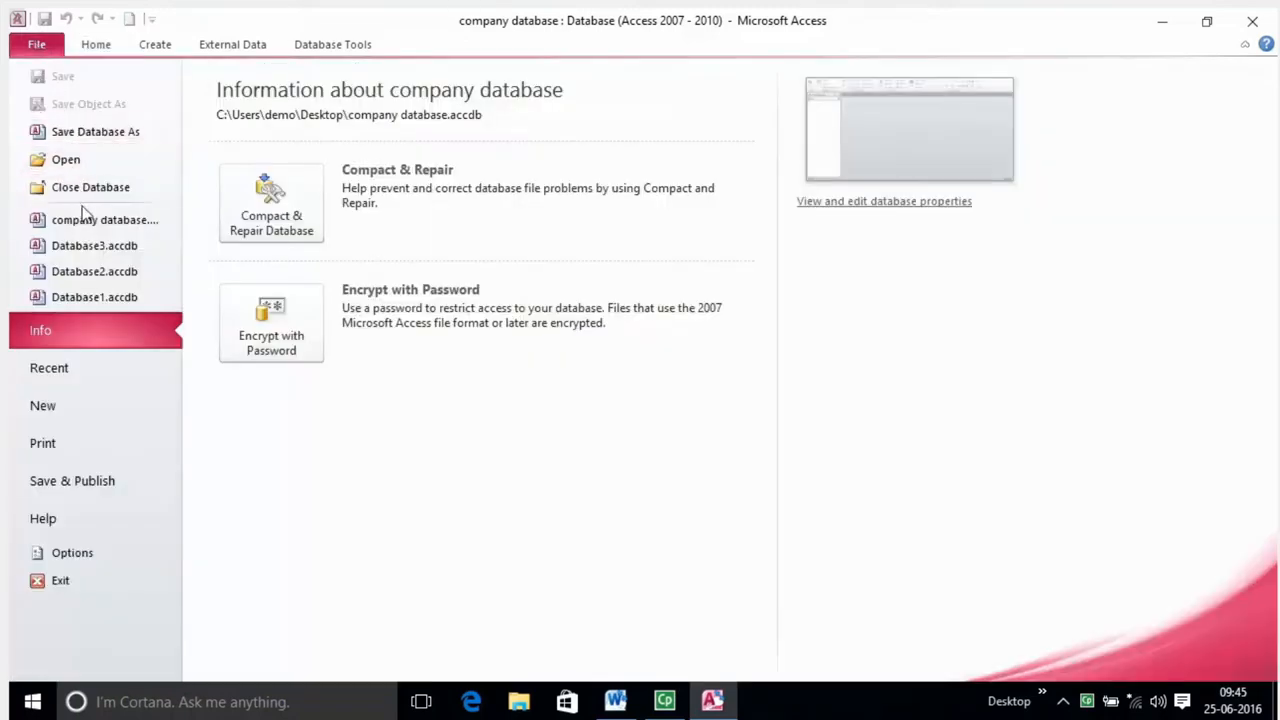
pyautogui.click(86, 410)
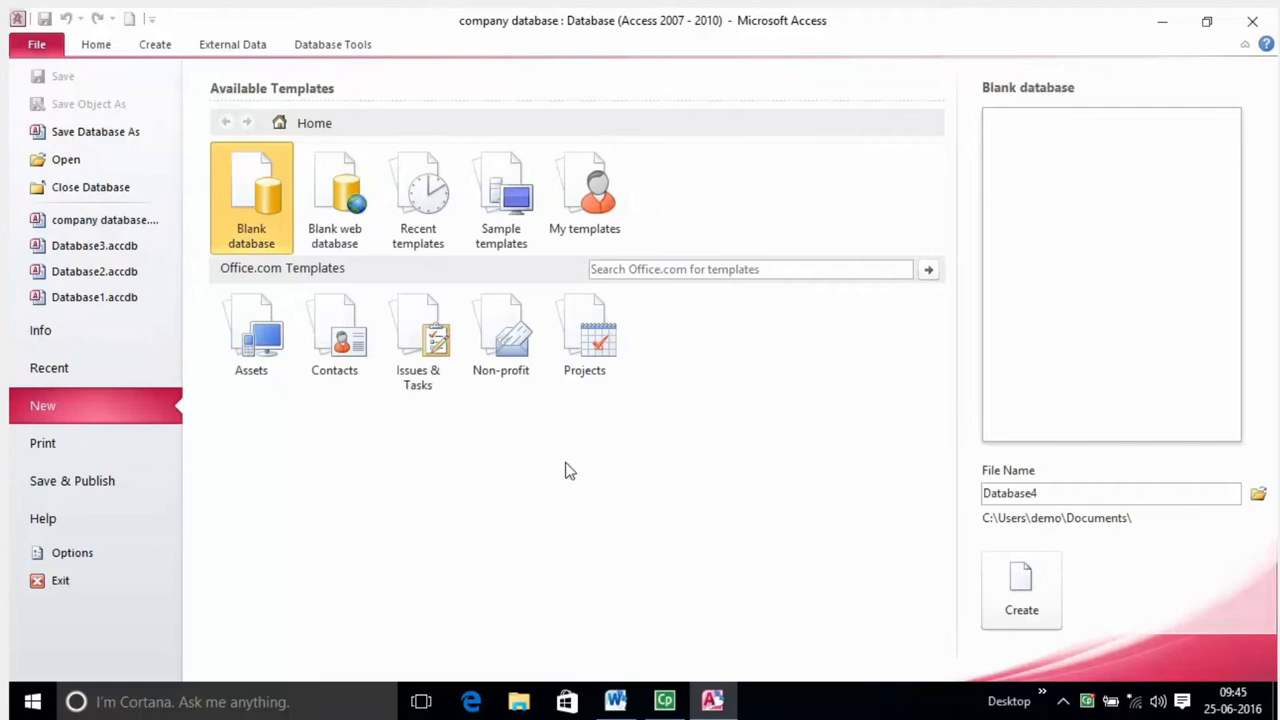
pyautogui.moveTo(985, 493); pyautogui.dragTo(1089, 493)
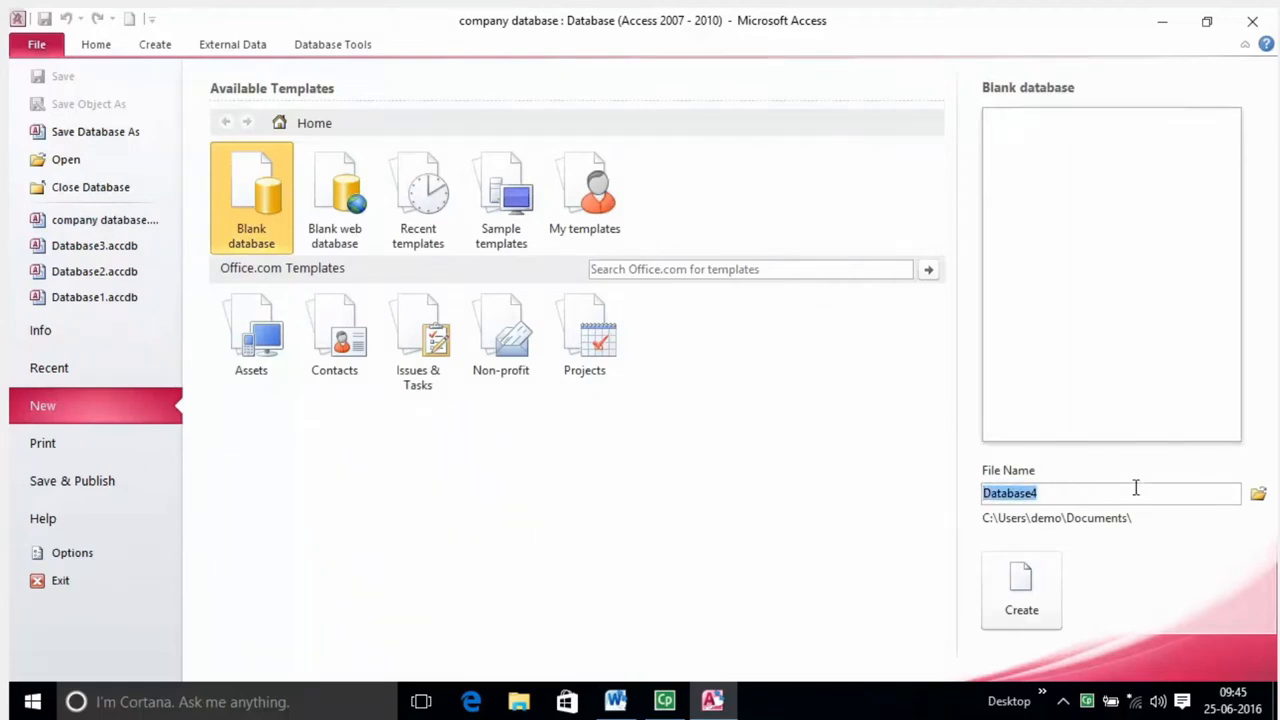
pyautogui.click(1265, 501)
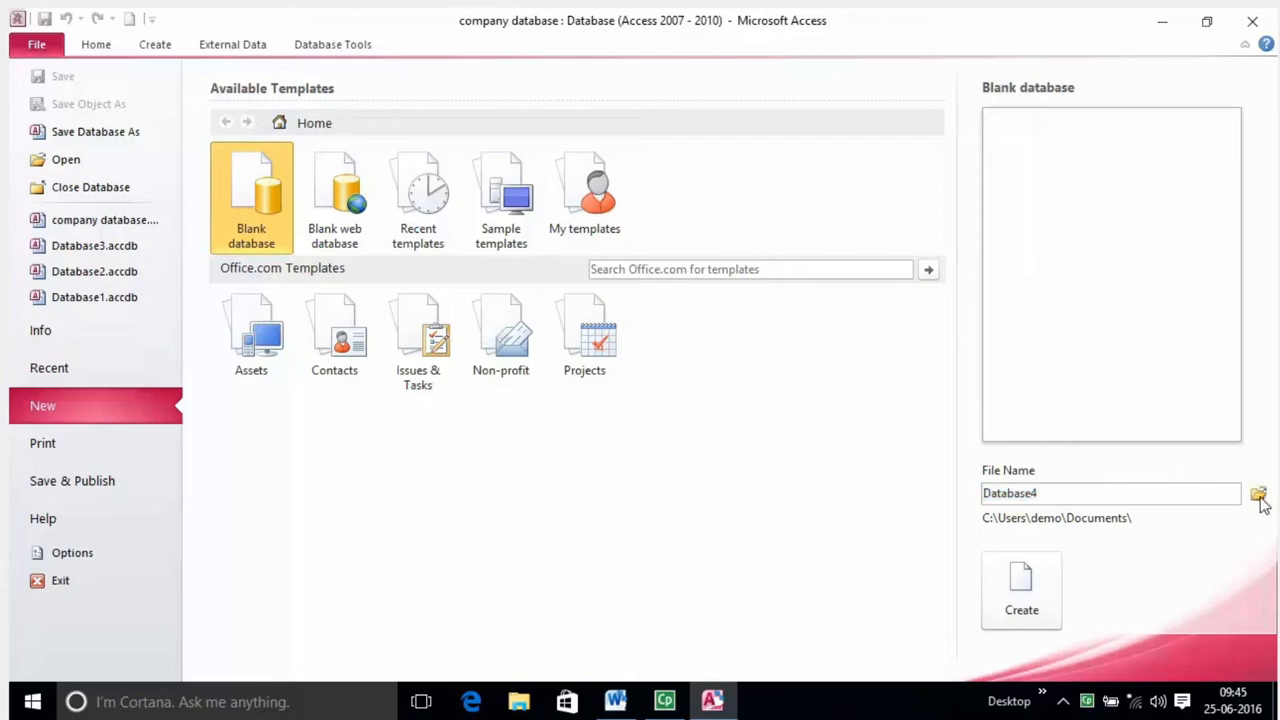
pyautogui.click(1258, 496)
pyautogui.scroll(1, 157, 166)
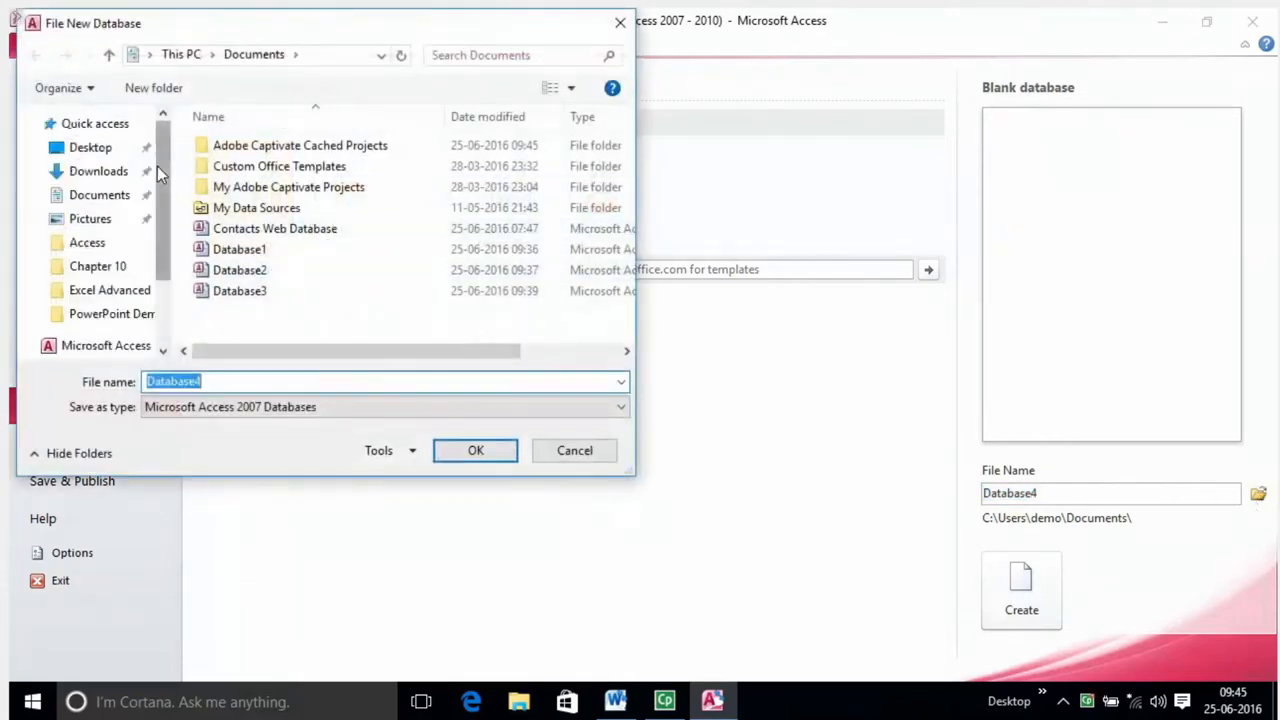
pyautogui.scroll(-1, 128, 272)
pyautogui.scroll(1, 112, 230)
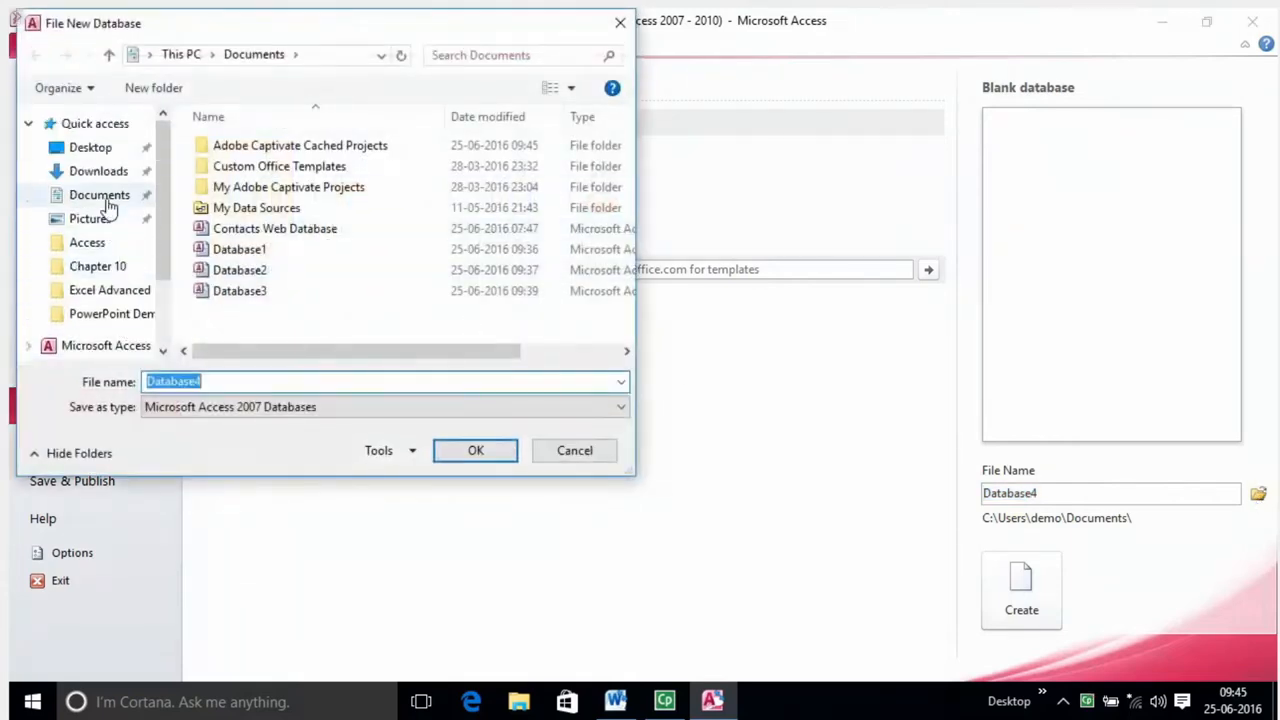
pyautogui.click(90, 195)
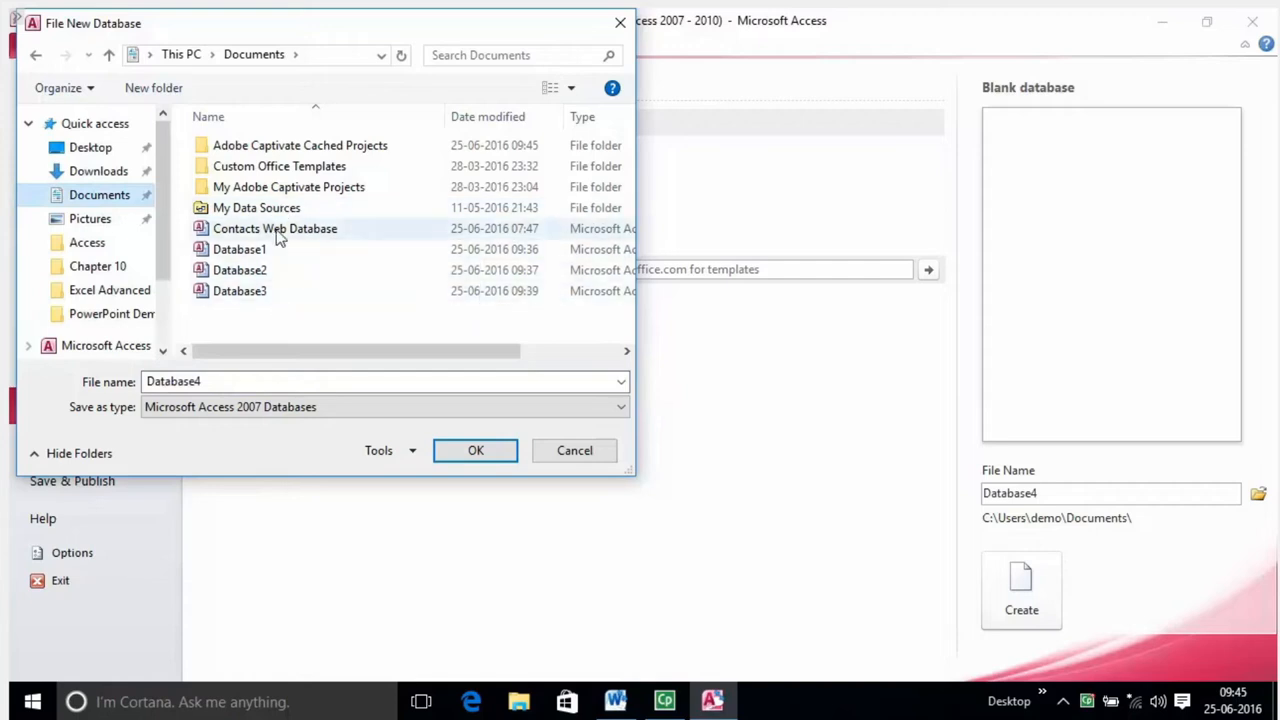
pyautogui.click(574, 451)
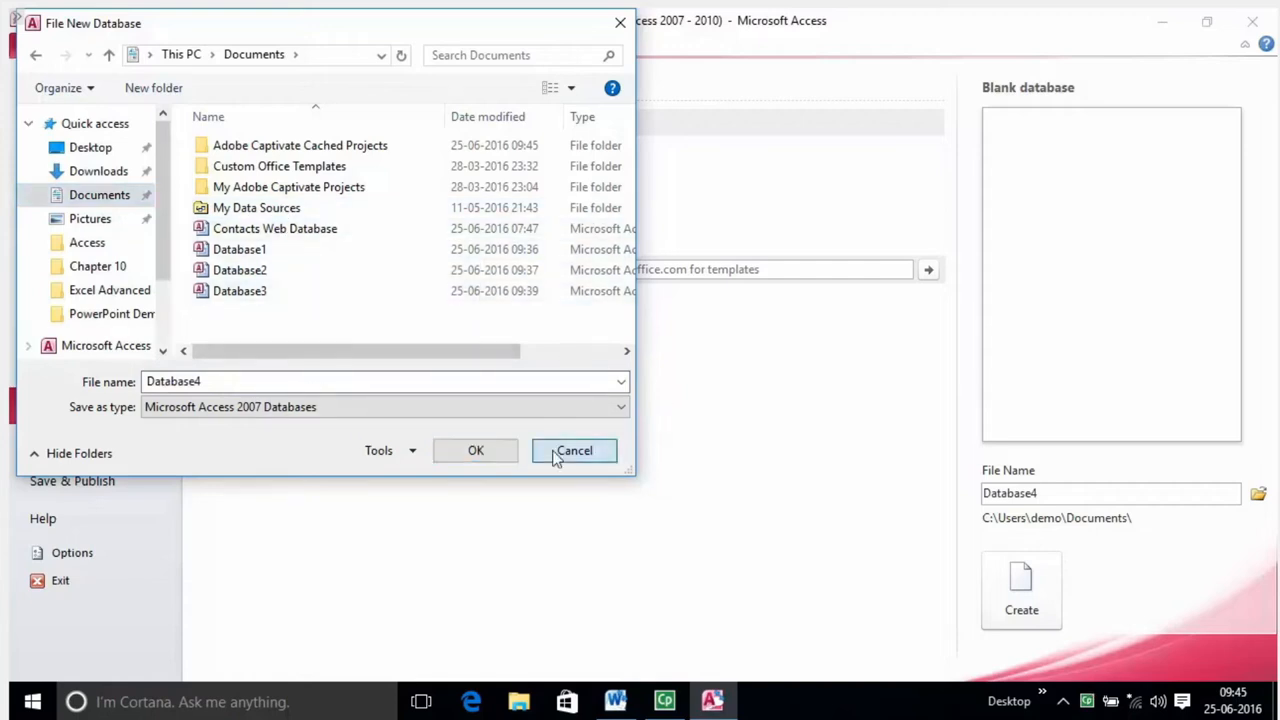
pyautogui.moveTo(983, 493); pyautogui.dragTo(1071, 492)
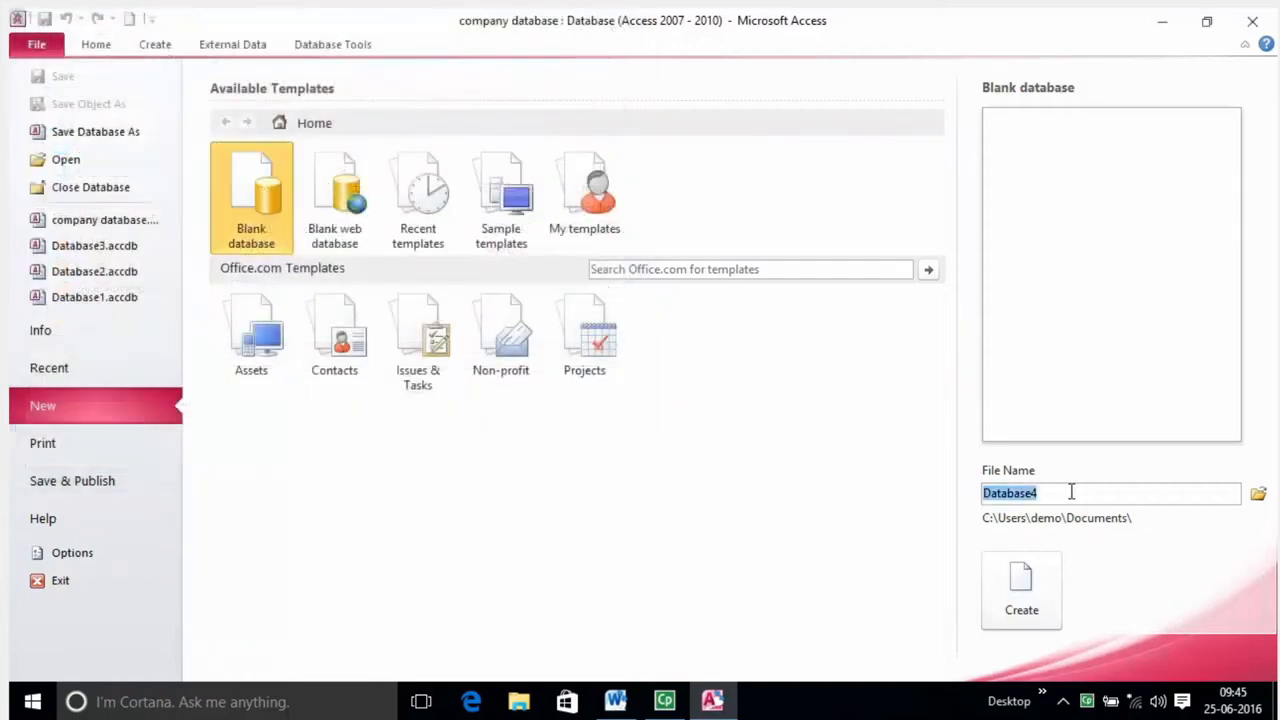
# Enter an invalid '>' character in the File Name box, then erase it.
pyautogui.write('><*/\\')
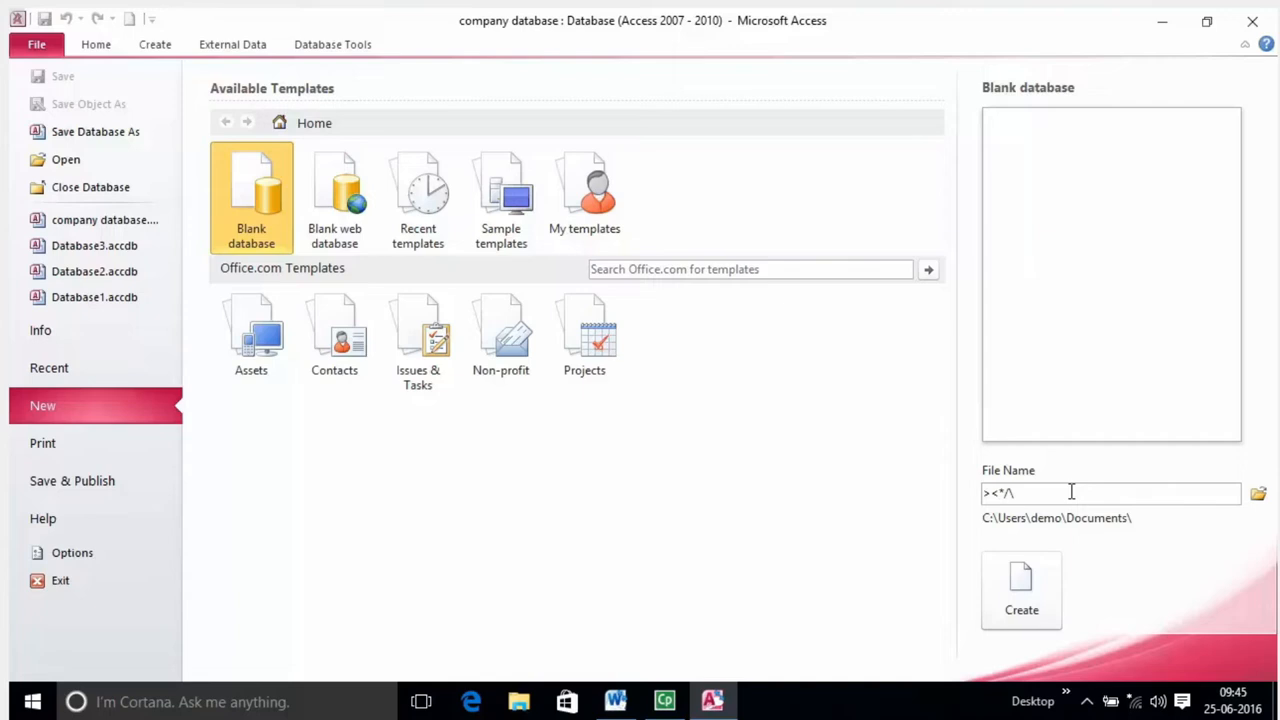
pyautogui.press('BackSpace')
pyautogui.press('BackSpace')
pyautogui.press('BackSpace')
pyautogui.press('BackSpace')
pyautogui.press('BackSpace')
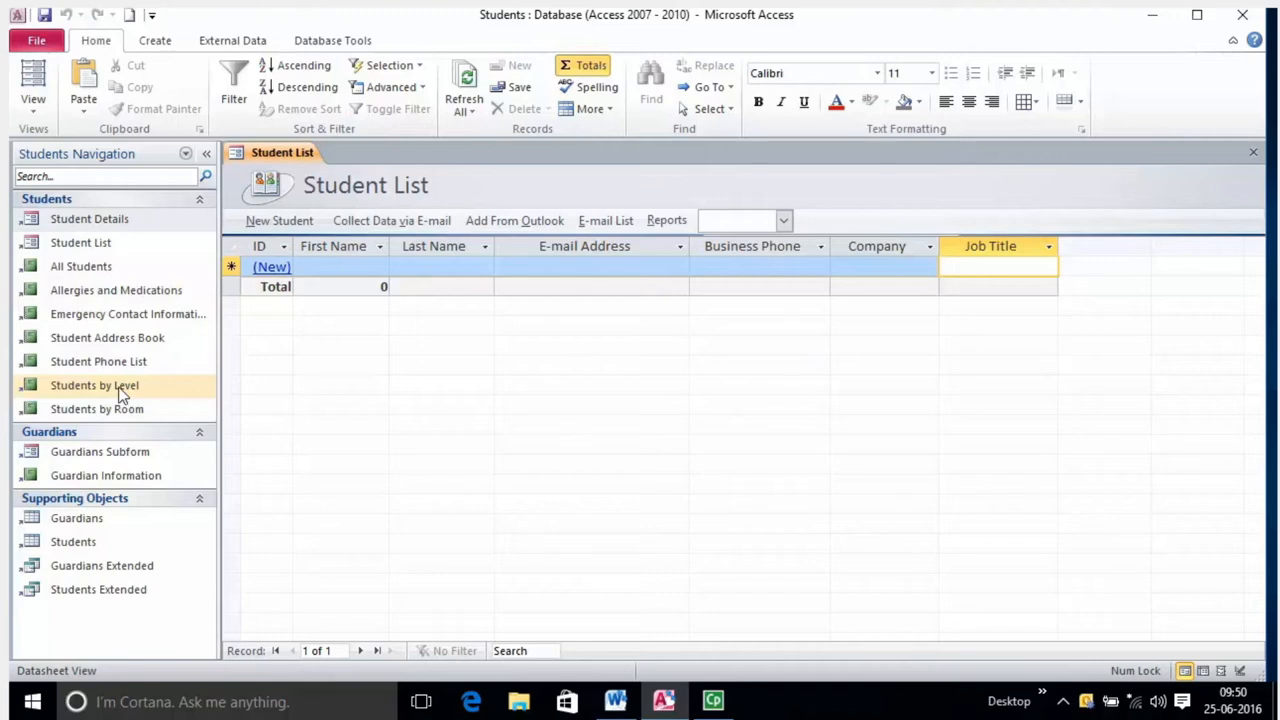
pyautogui.click(332, 267)
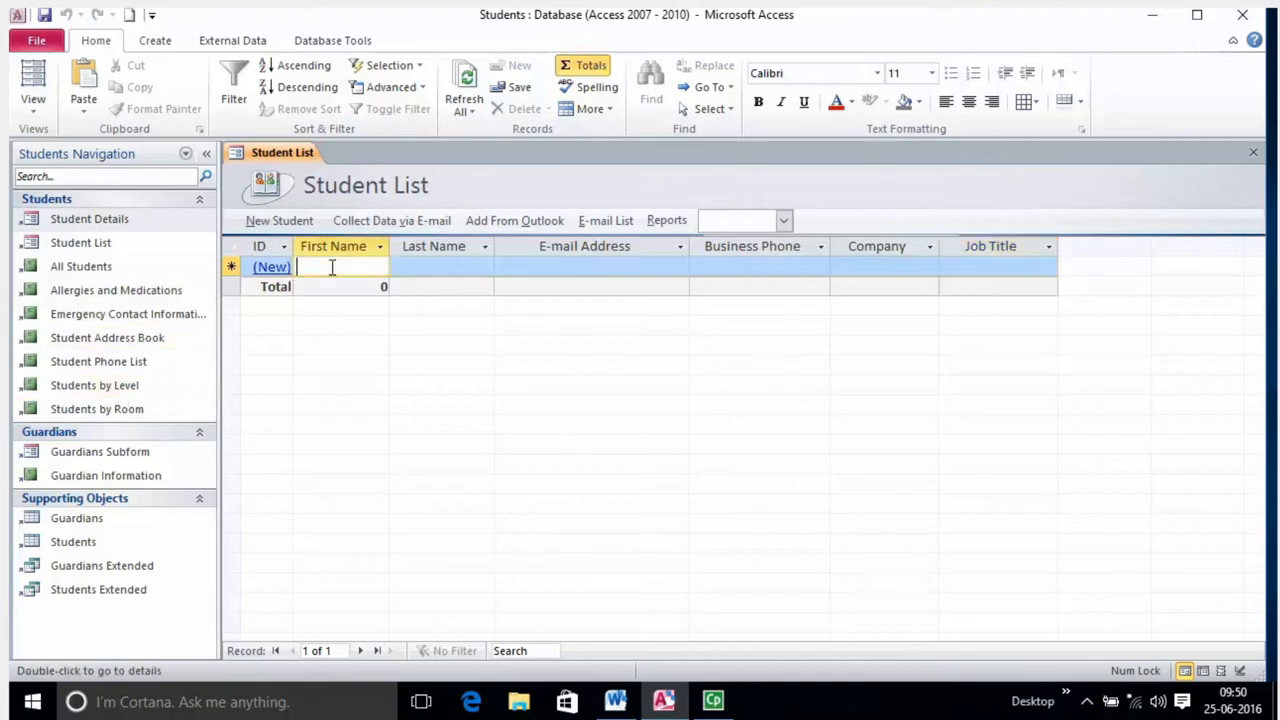
pyautogui.click(426, 265)
pyautogui.click(529, 265)
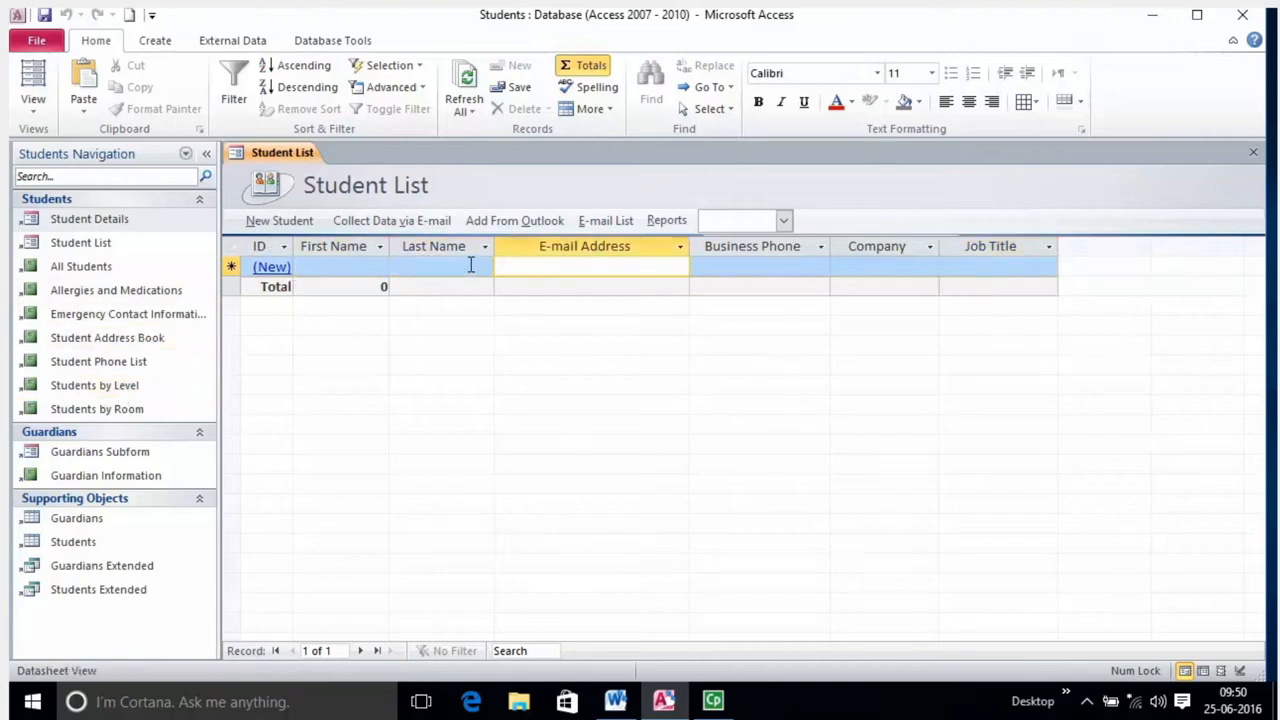
pyautogui.click(343, 266)
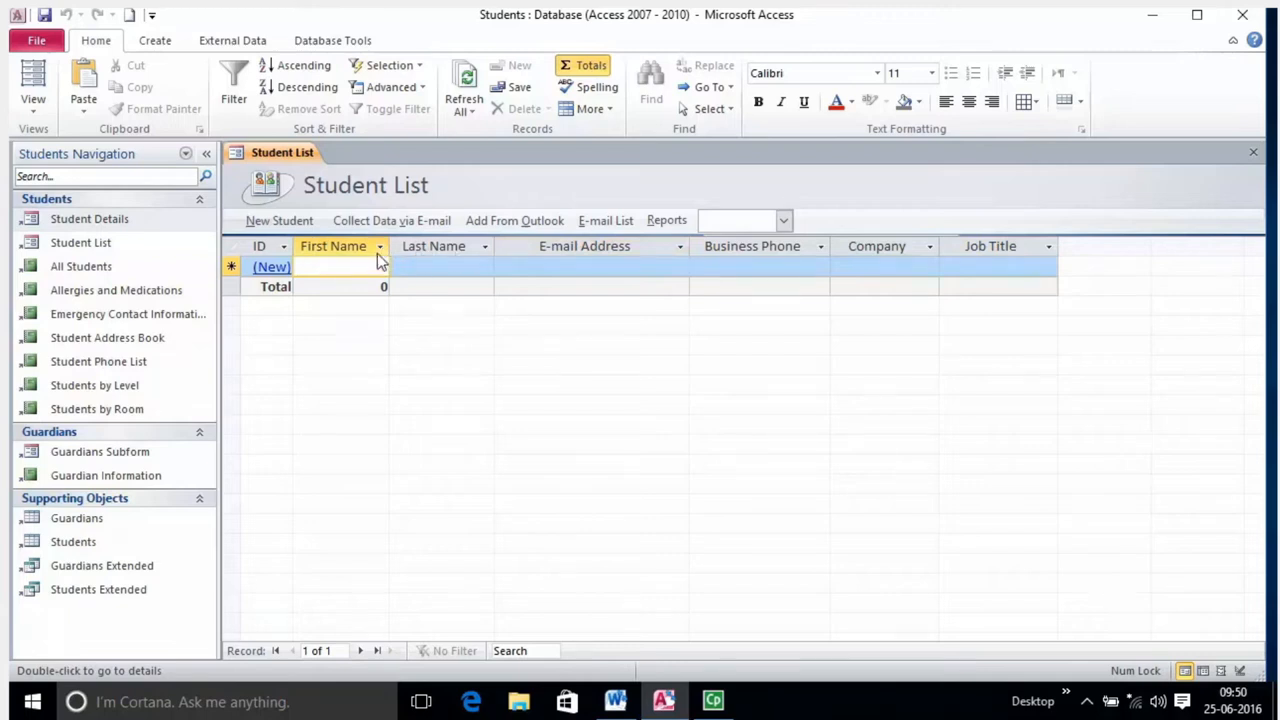
pyautogui.click(418, 264)
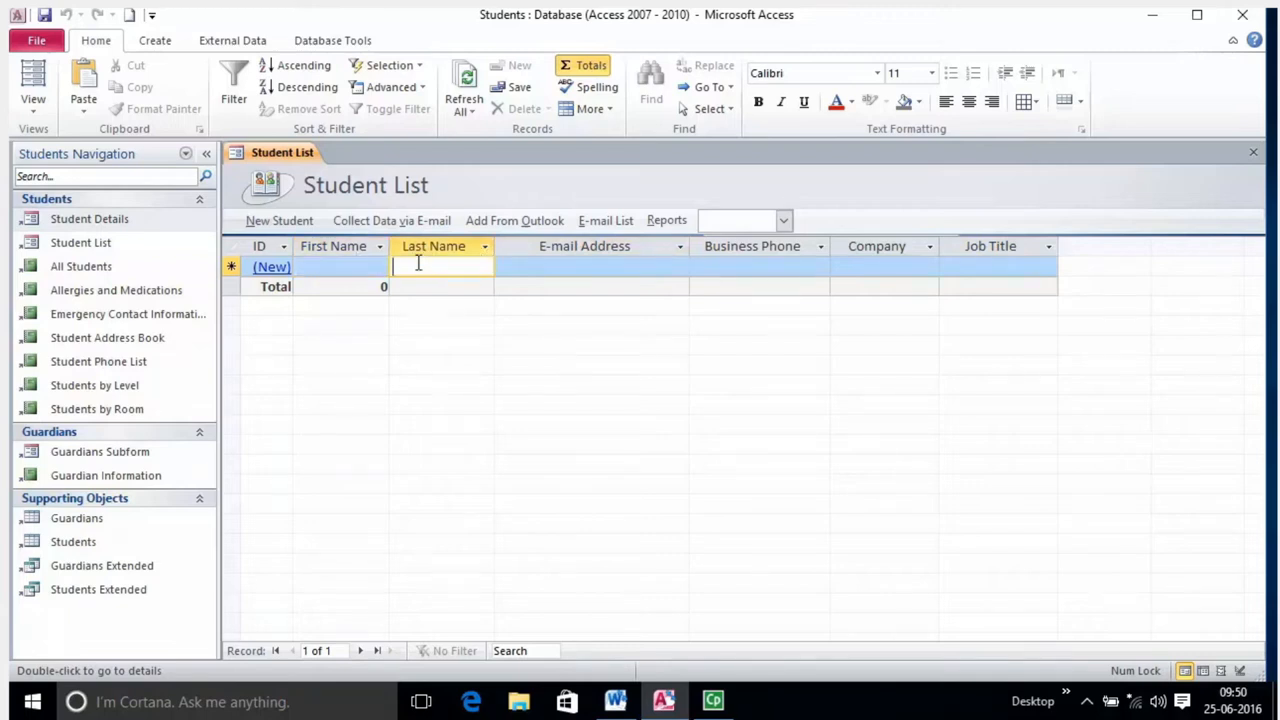
pyautogui.click(540, 267)
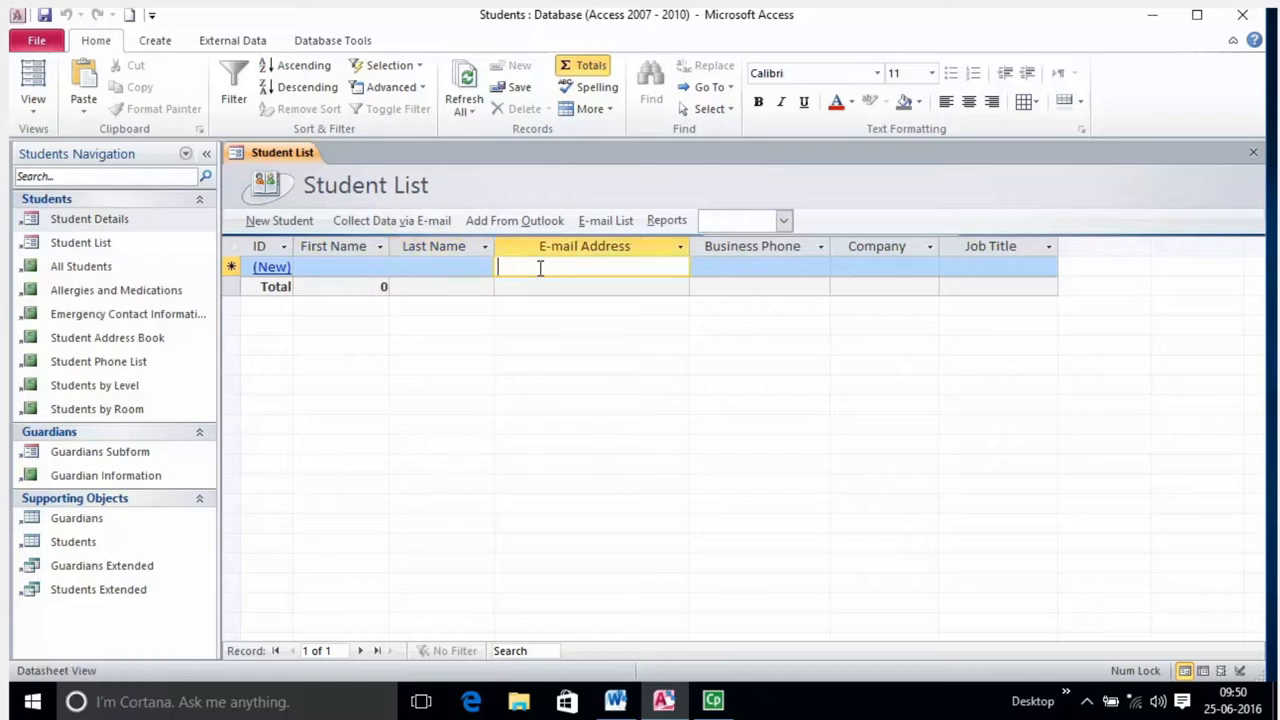
pyautogui.click(758, 266)
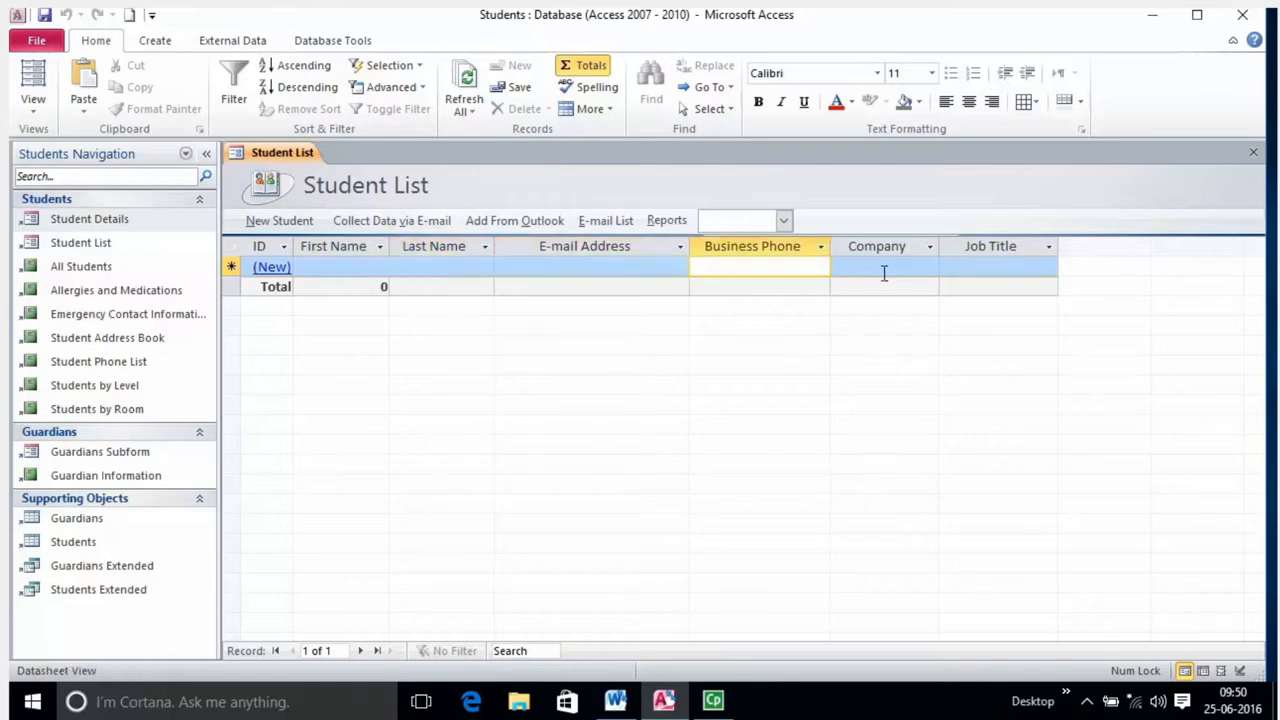
pyautogui.click(884, 270)
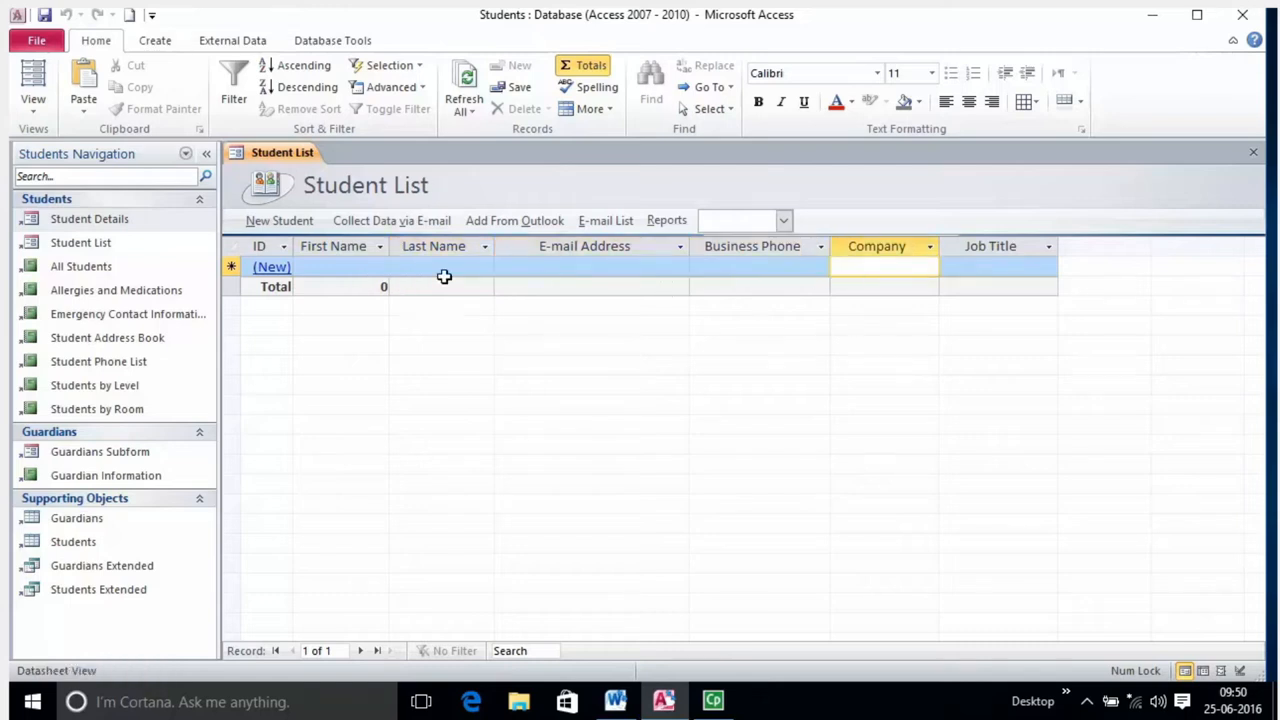
pyautogui.click(360, 266)
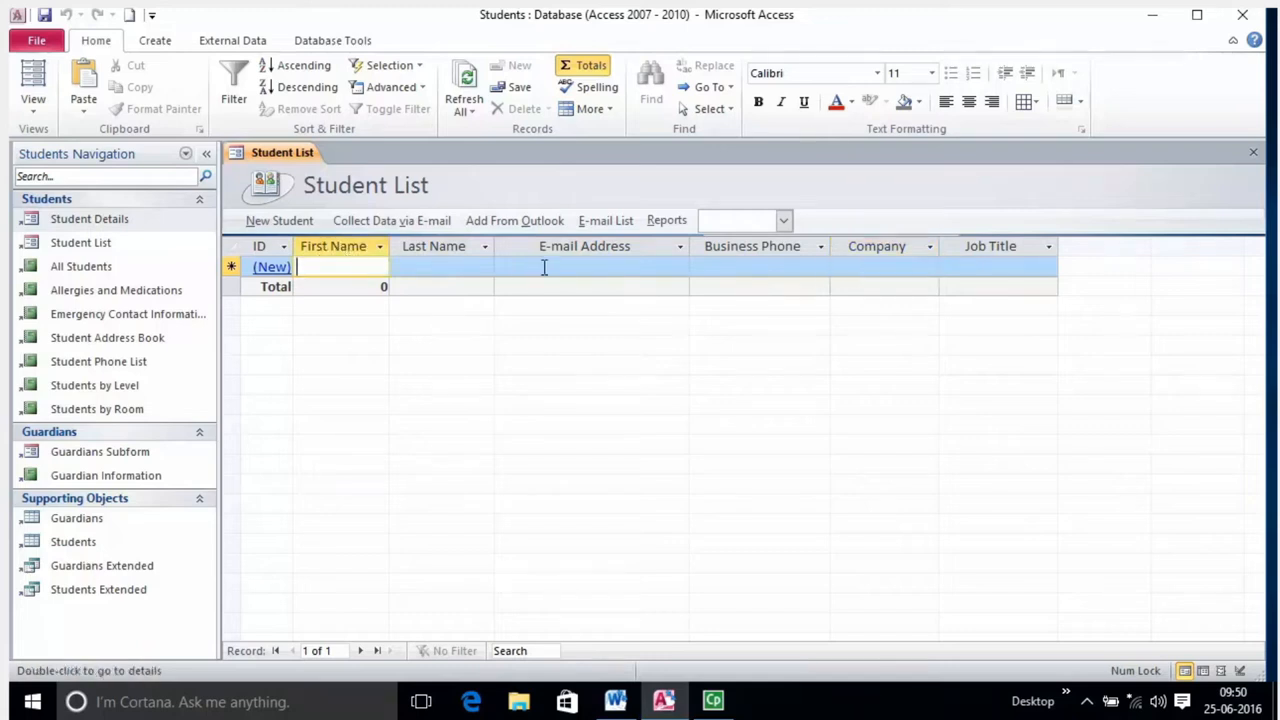
pyautogui.click(546, 266)
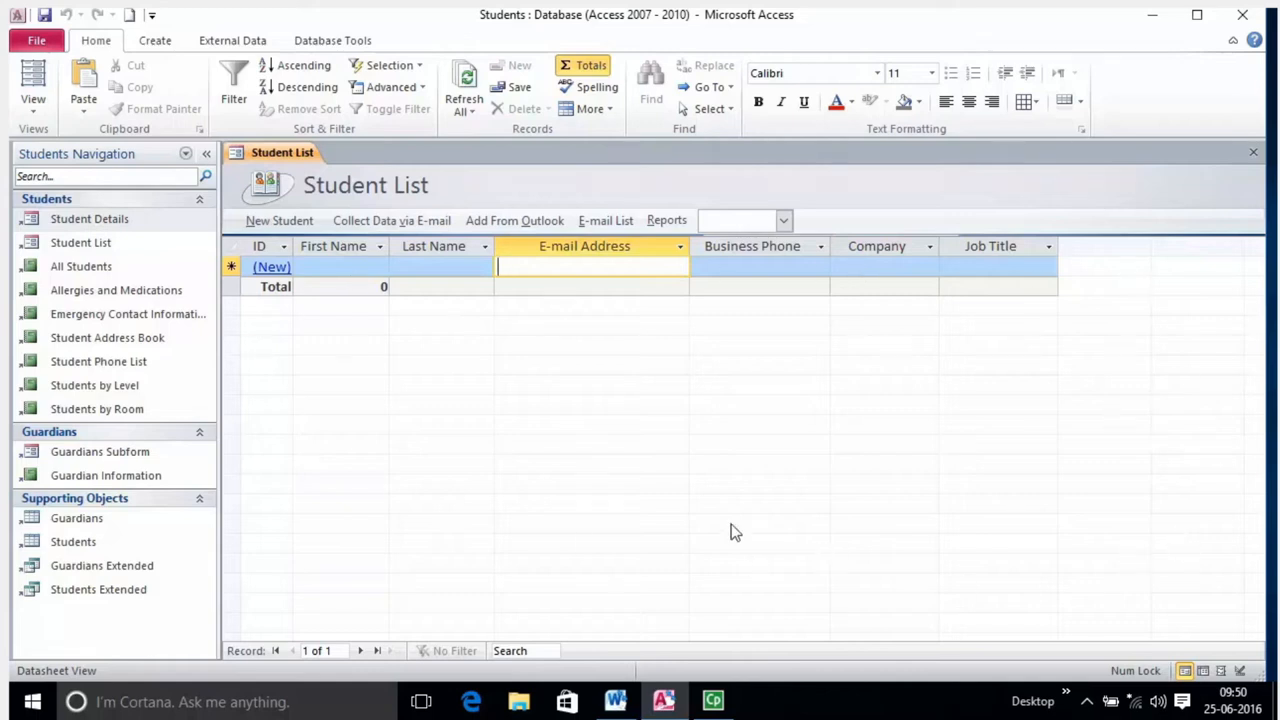
pyautogui.click(352, 270)
pyautogui.click(410, 246)
pyautogui.click(562, 246)
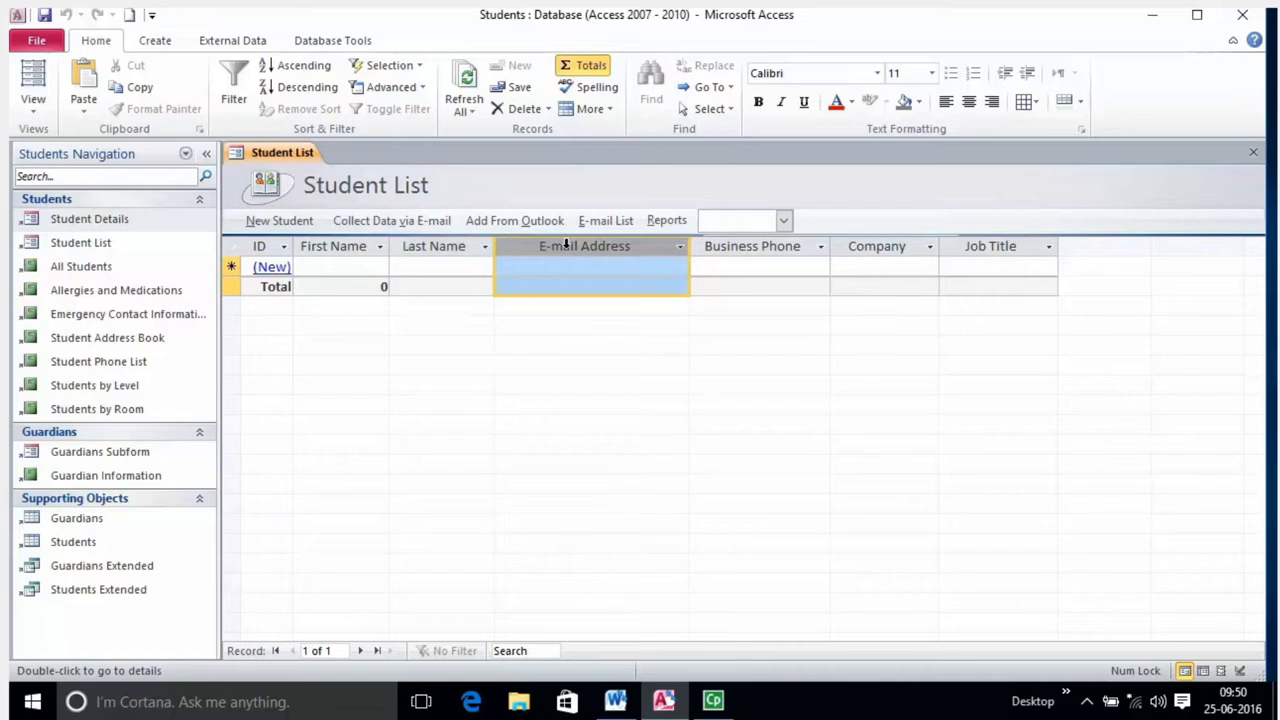
pyautogui.click(767, 246)
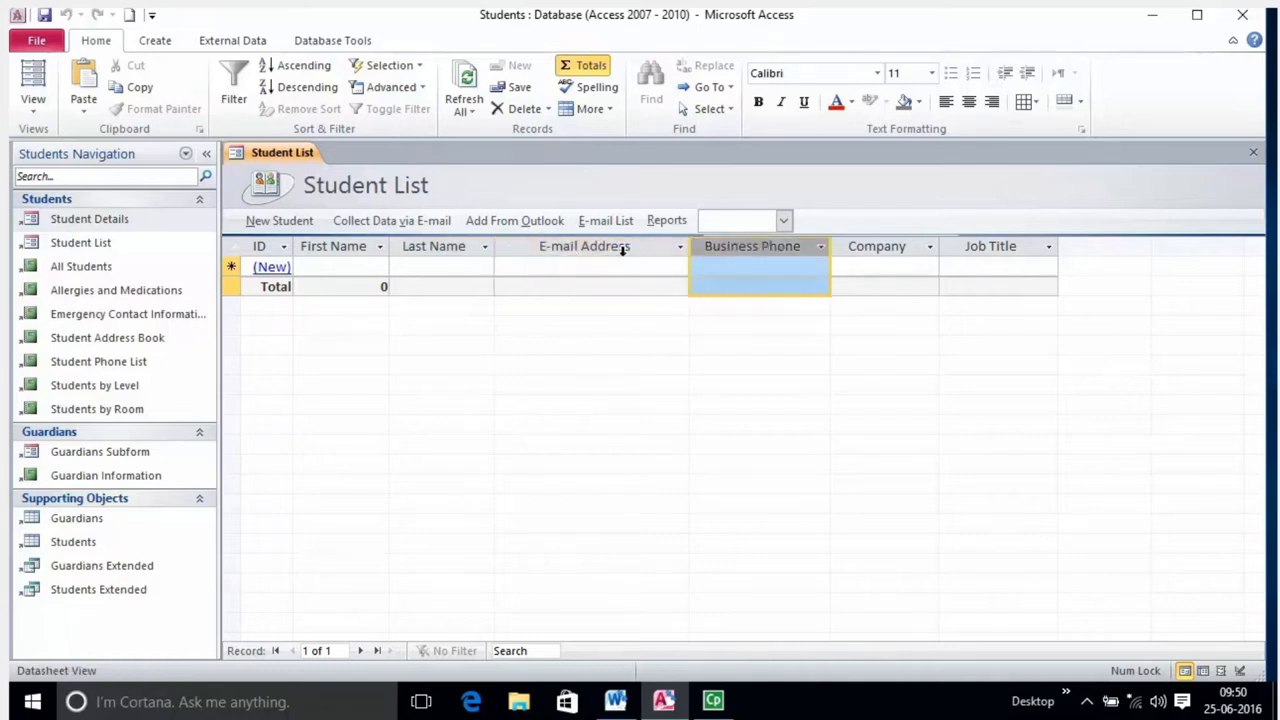
pyautogui.click(268, 267)
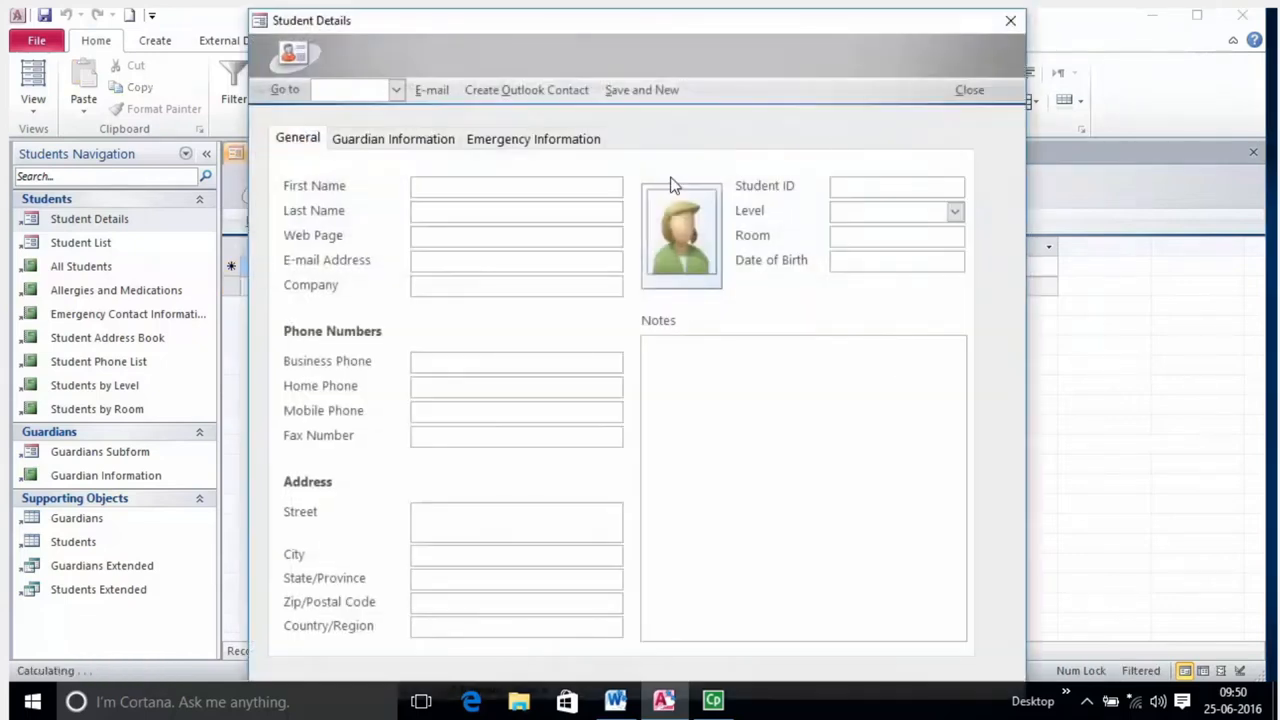
pyautogui.click(1012, 24)
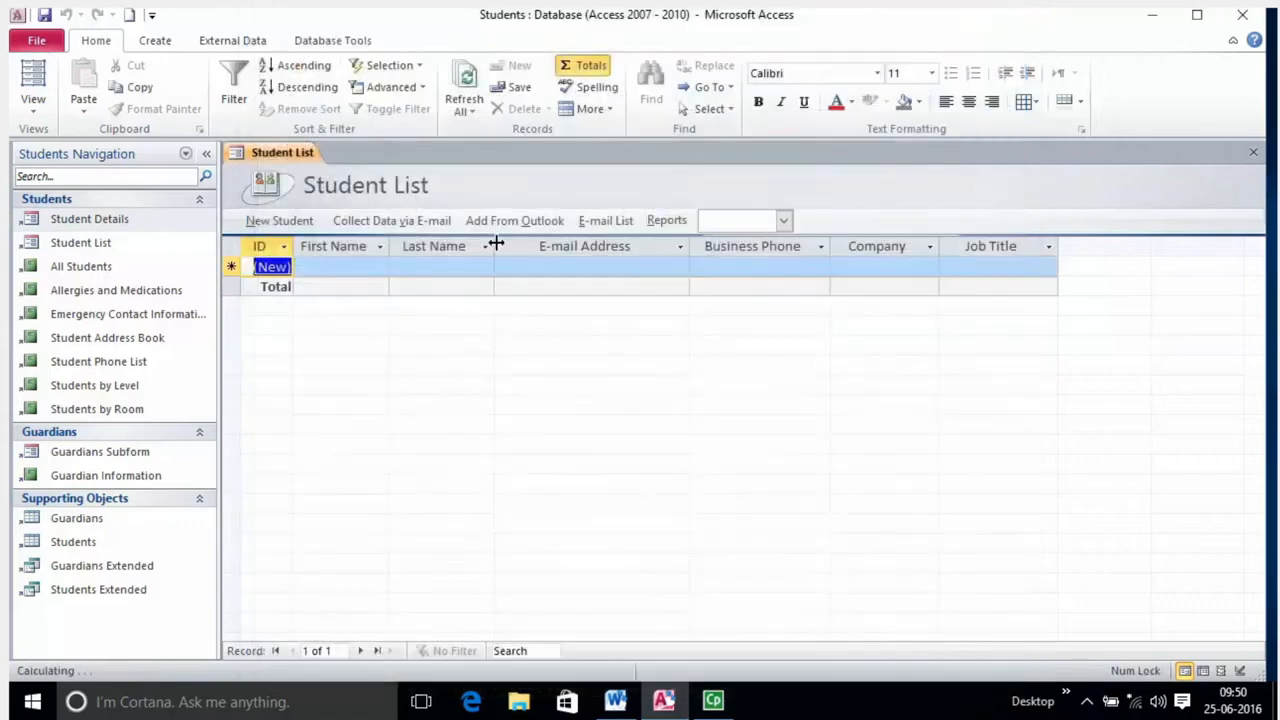
pyautogui.click(336, 266)
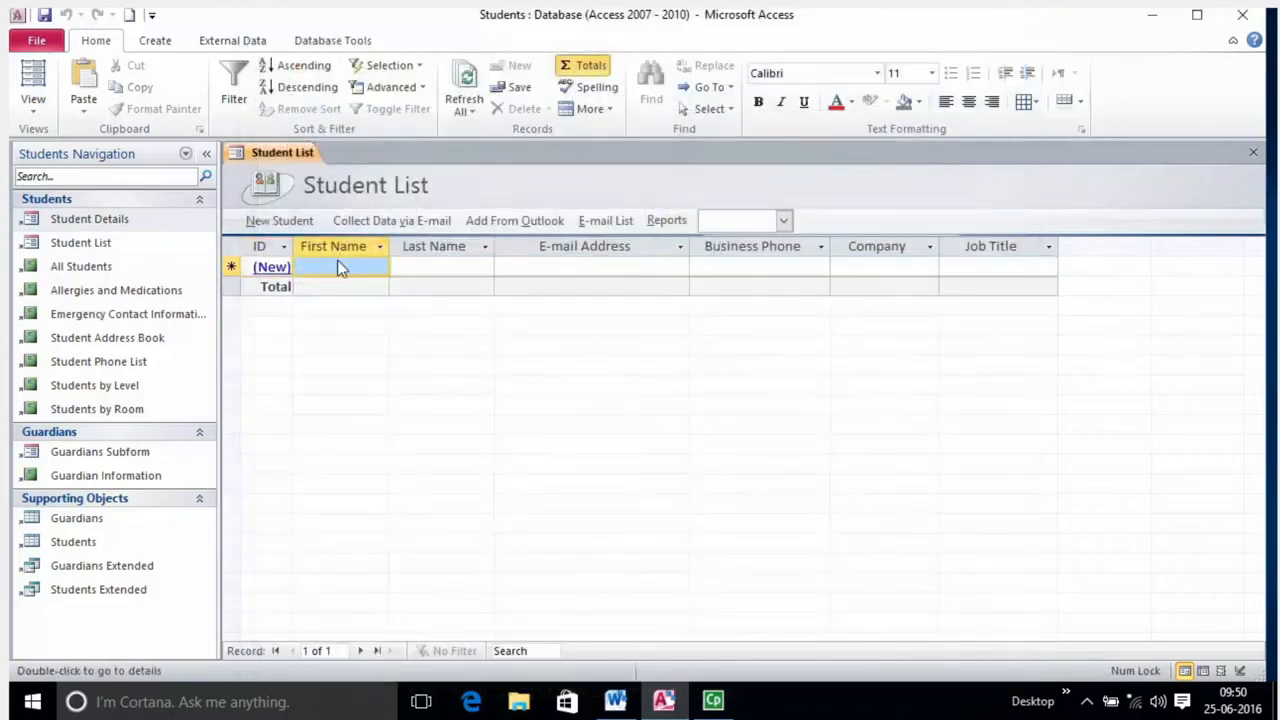
pyautogui.click(456, 269)
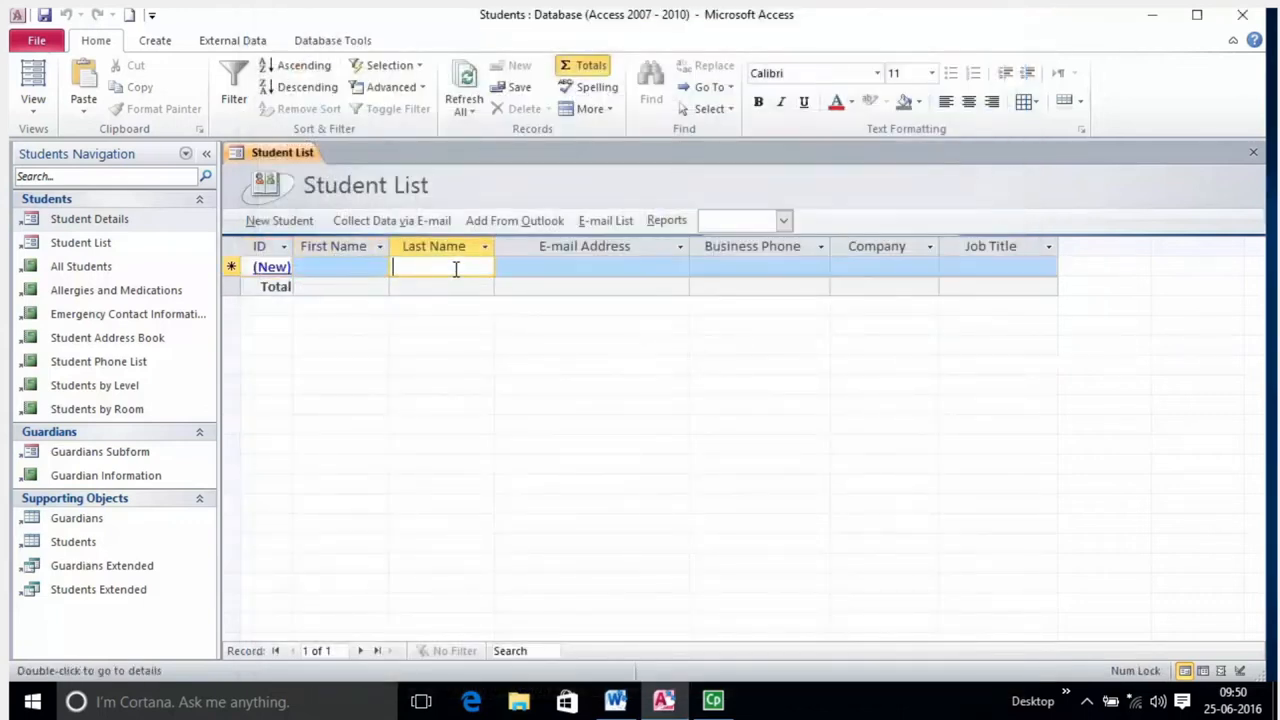
pyautogui.click(356, 267)
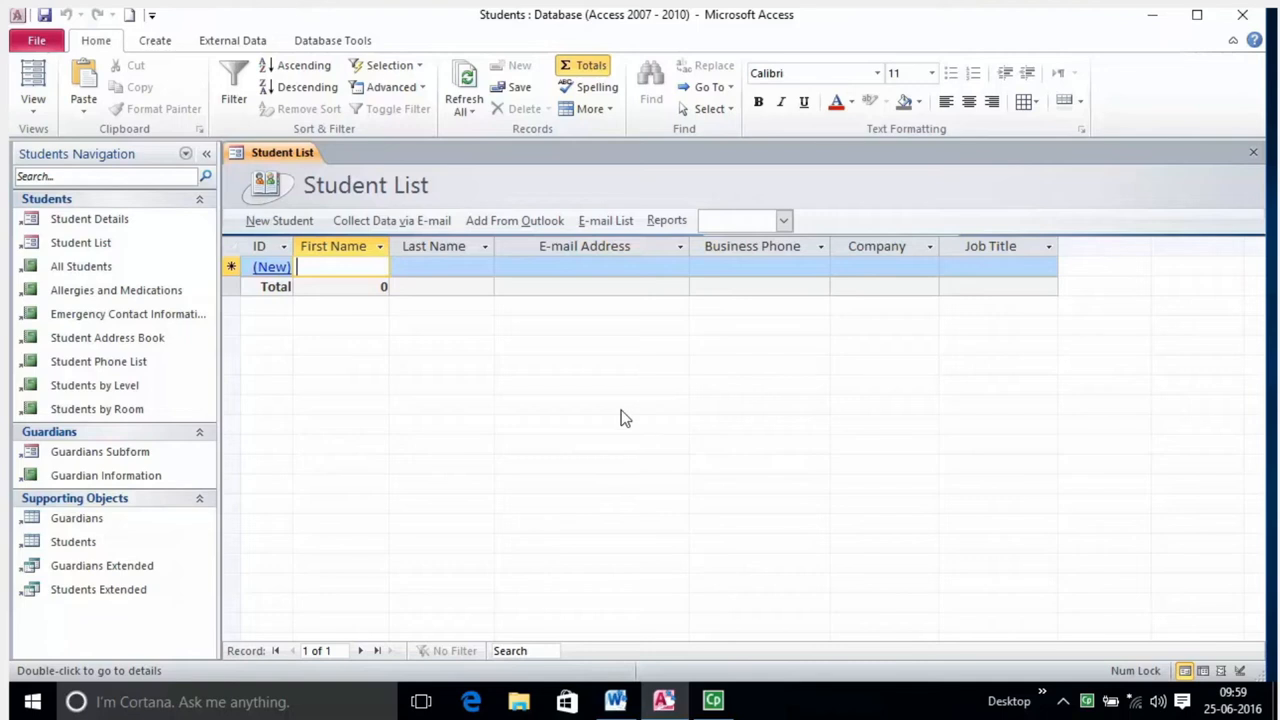
# Create Table1 in Design view and click down its first four Field Name rows.
pyautogui.click(152, 44)
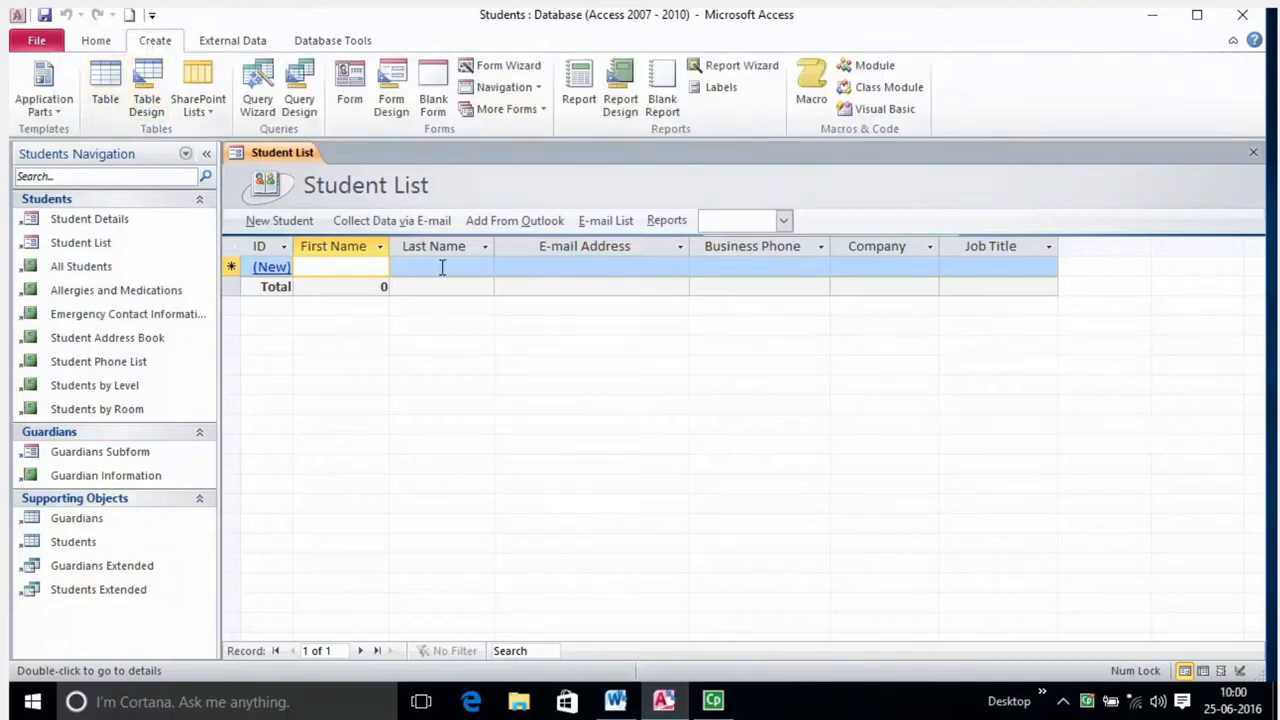
pyautogui.click(152, 107)
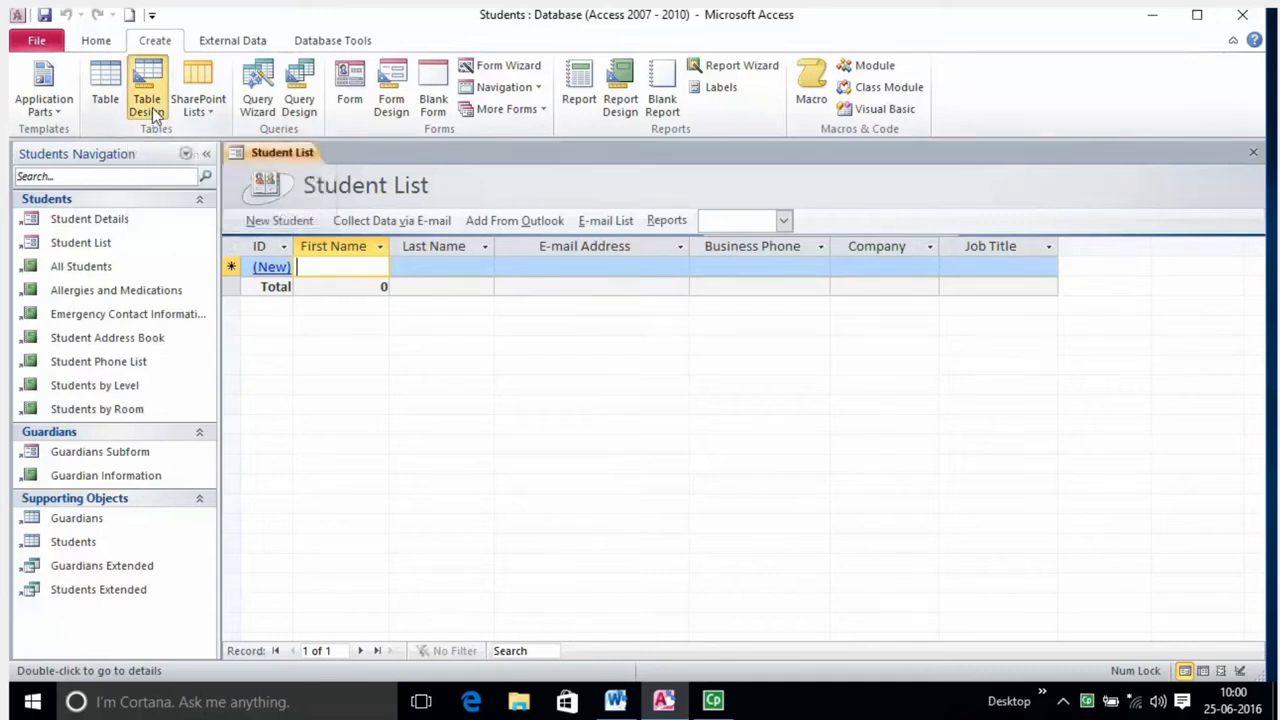
pyautogui.click(437, 194)
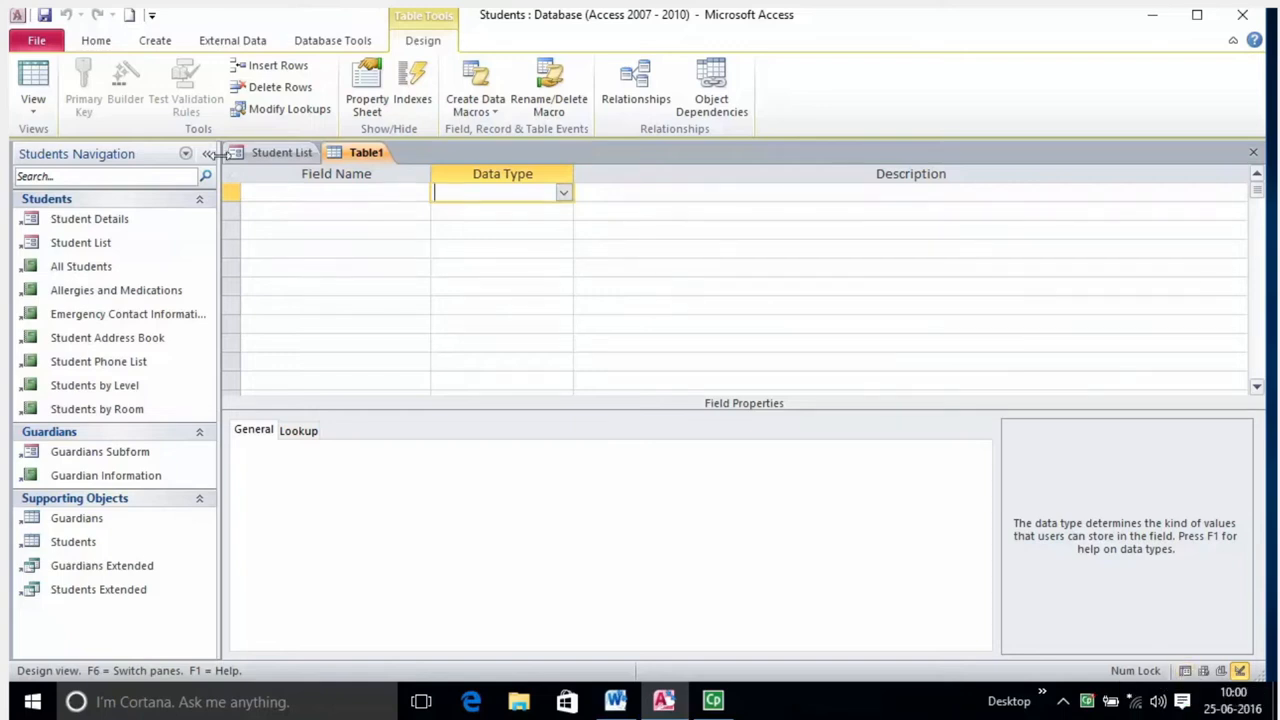
pyautogui.click(328, 192)
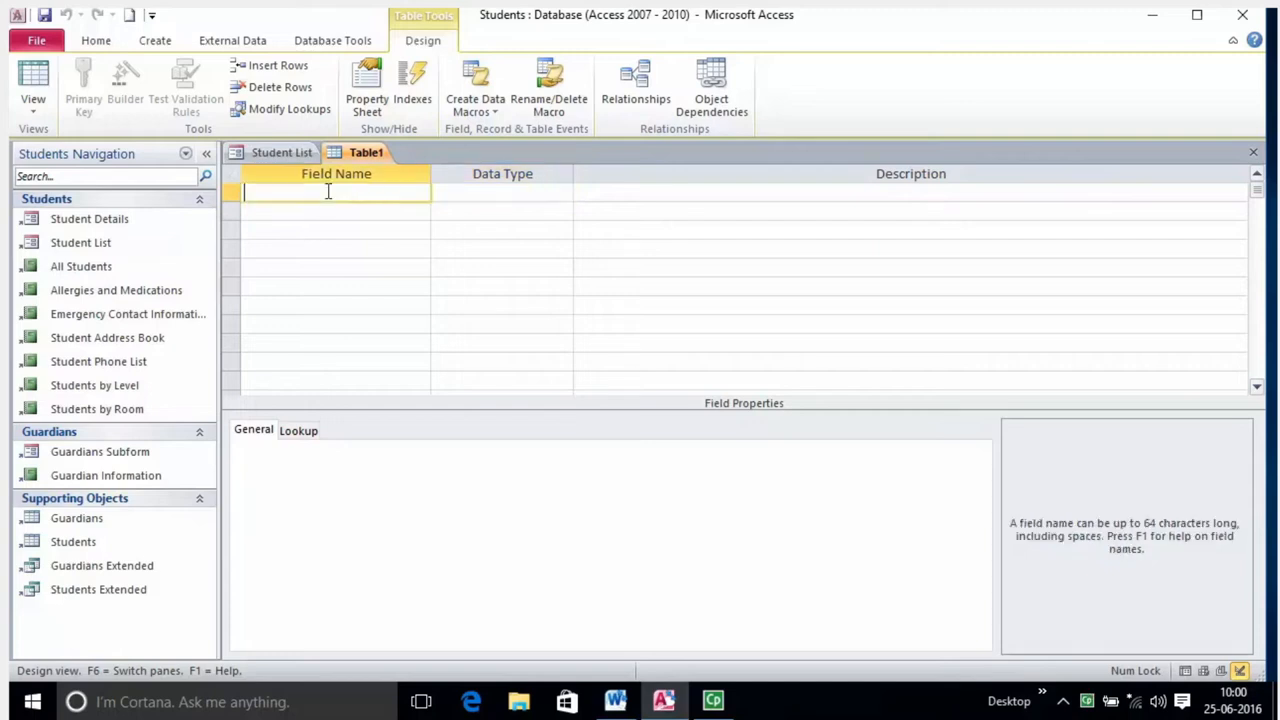
pyautogui.click(412, 213)
pyautogui.click(397, 246)
pyautogui.click(399, 270)
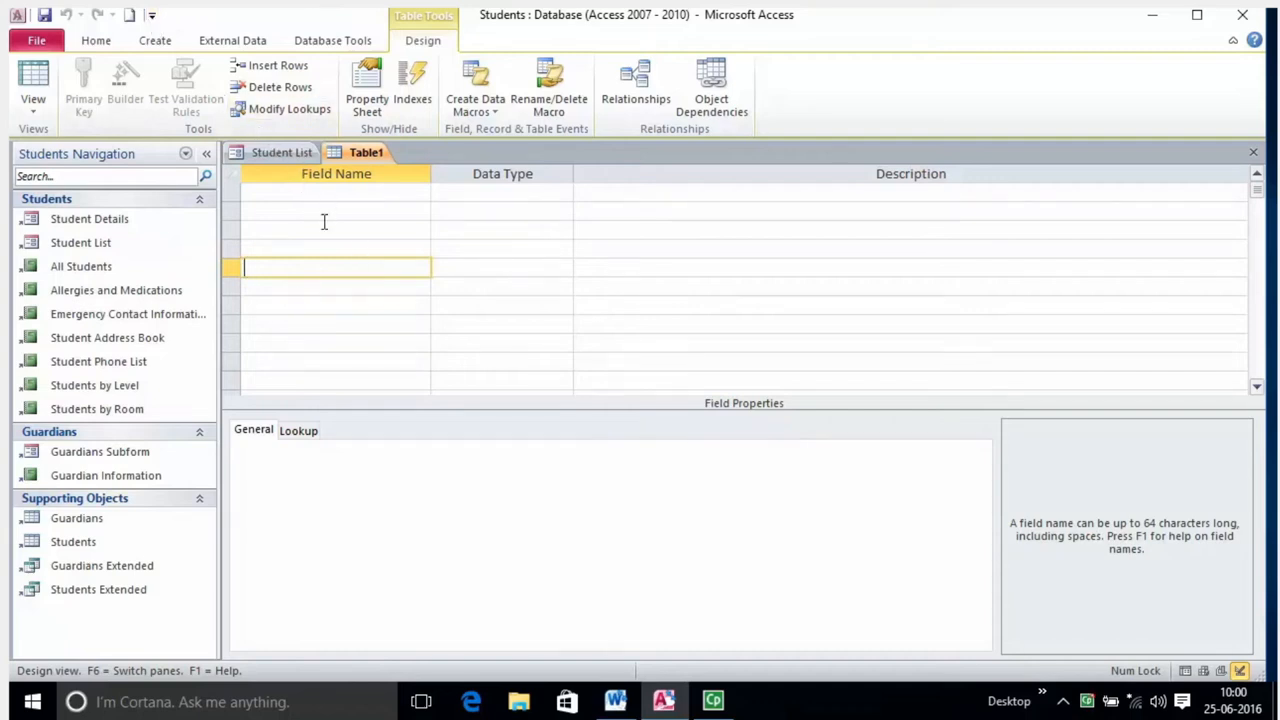
pyautogui.click(33, 104)
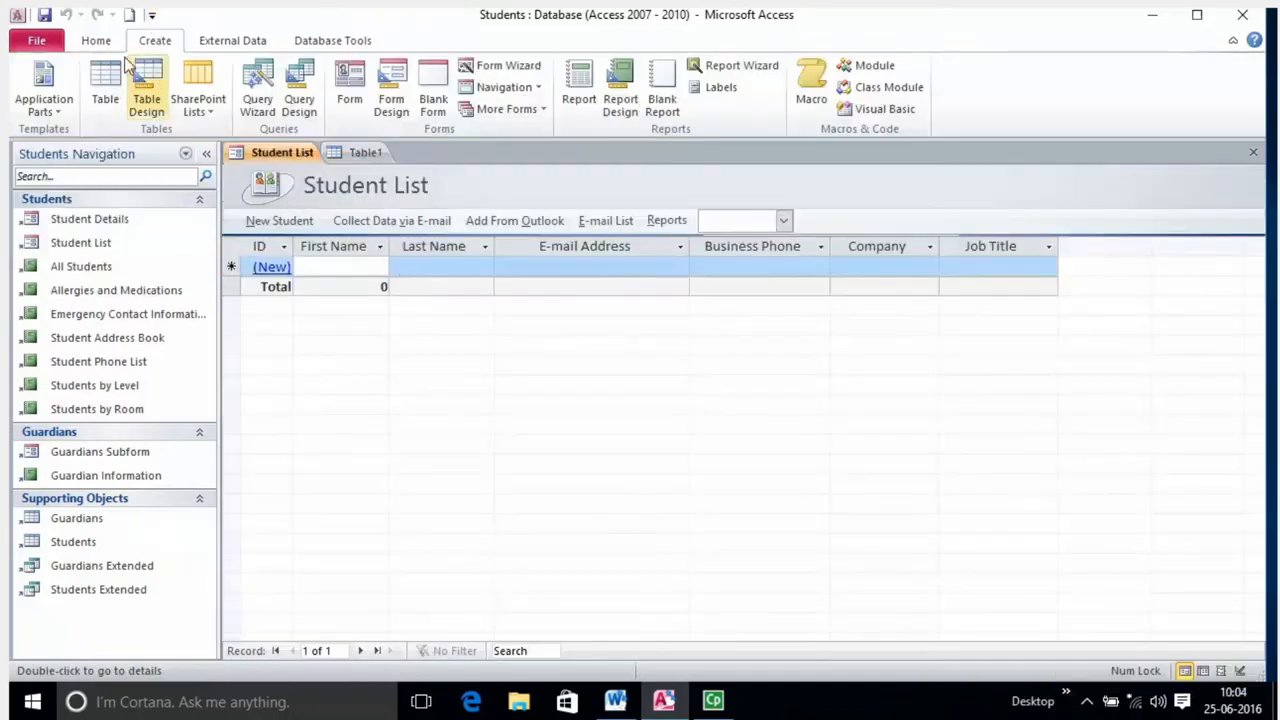
# Switch Student List to Datasheet view, then create Table2 with the Create tab's Table command.
pyautogui.click(94, 42)
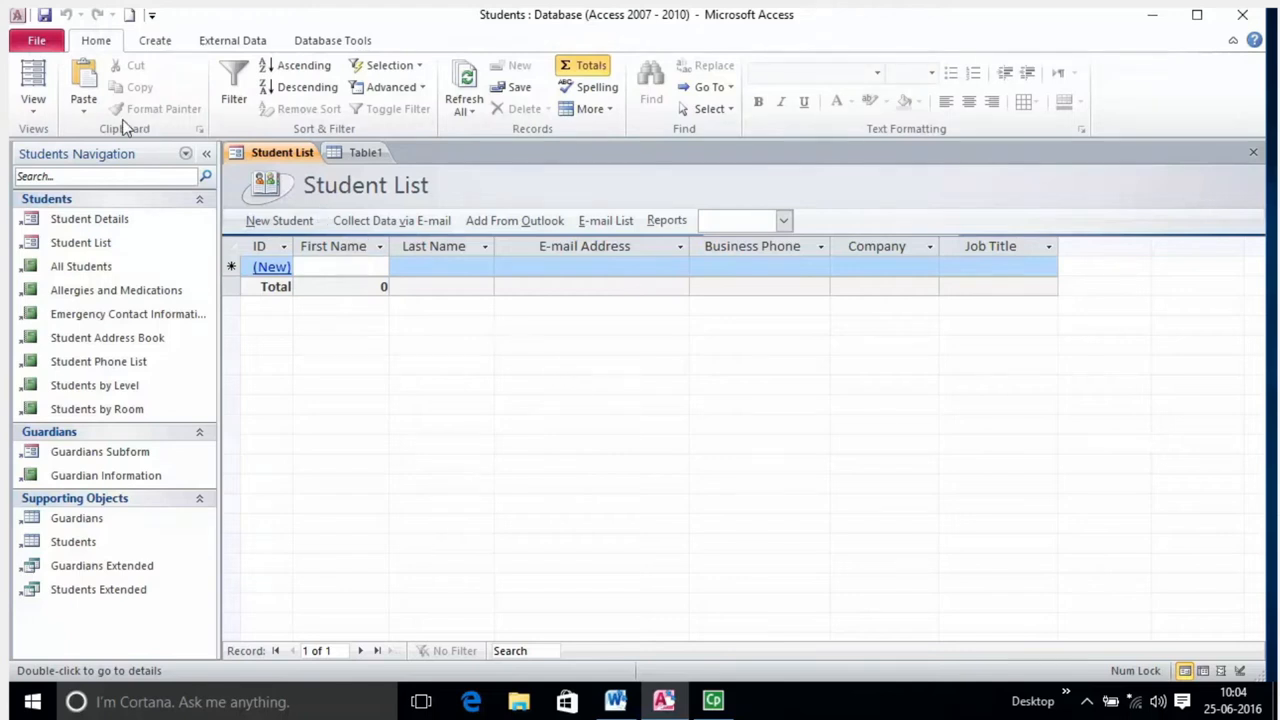
pyautogui.click(33, 100)
pyautogui.click(59, 190)
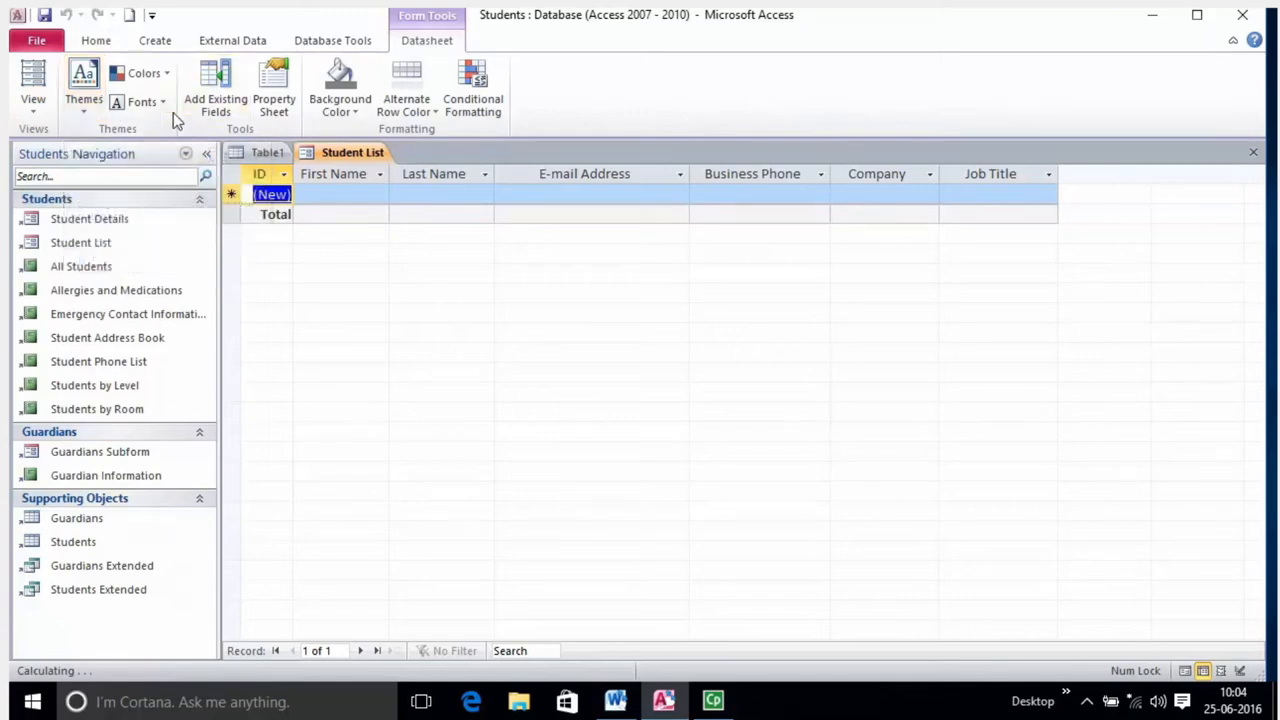
pyautogui.click(323, 190)
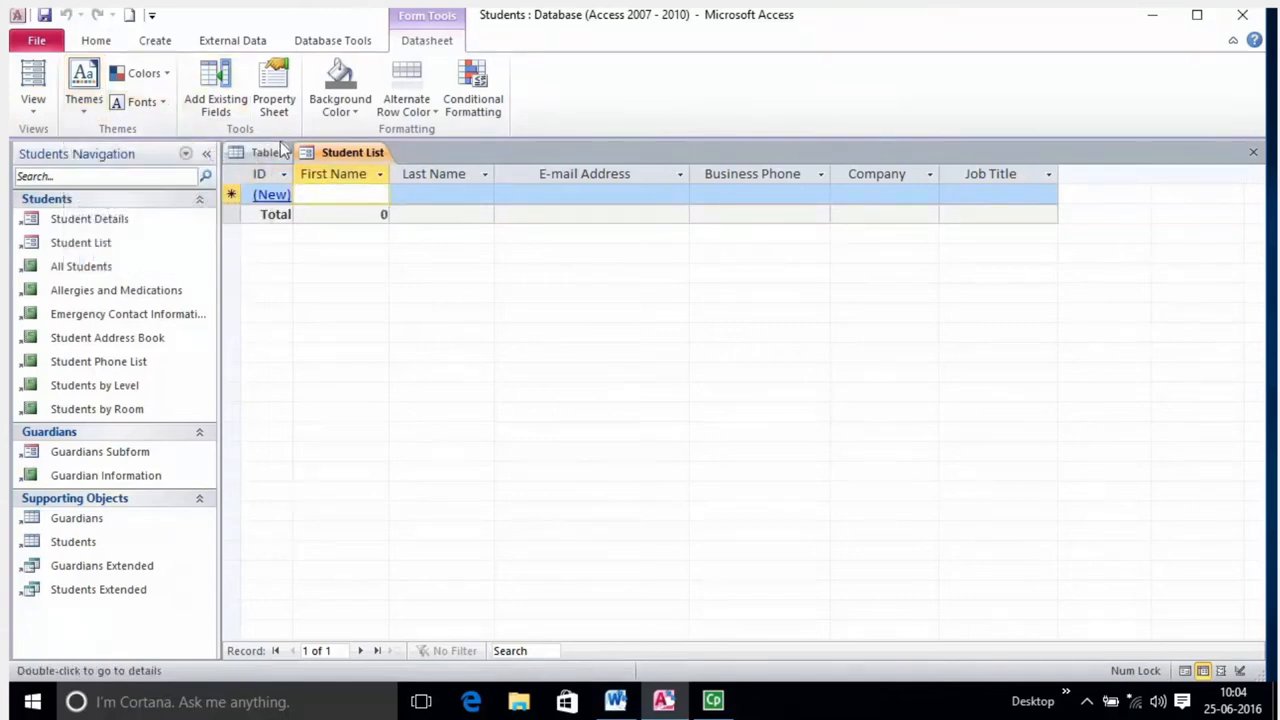
pyautogui.click(154, 42)
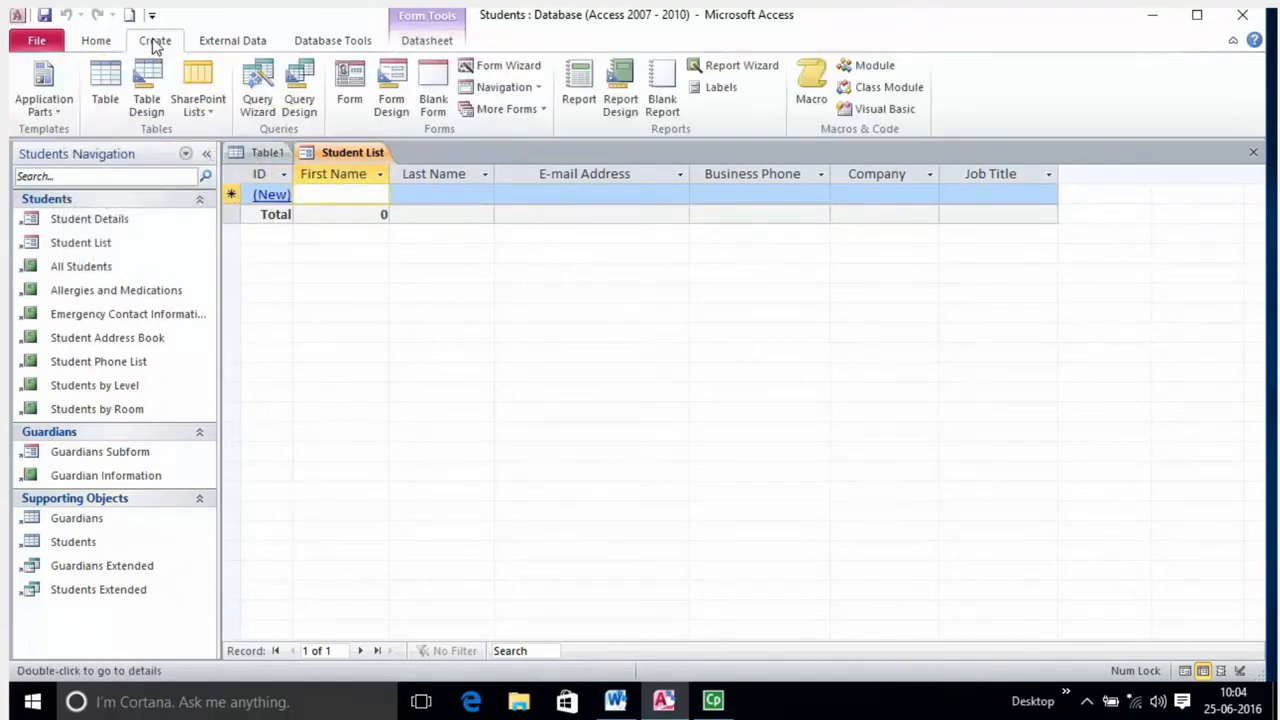
pyautogui.click(105, 95)
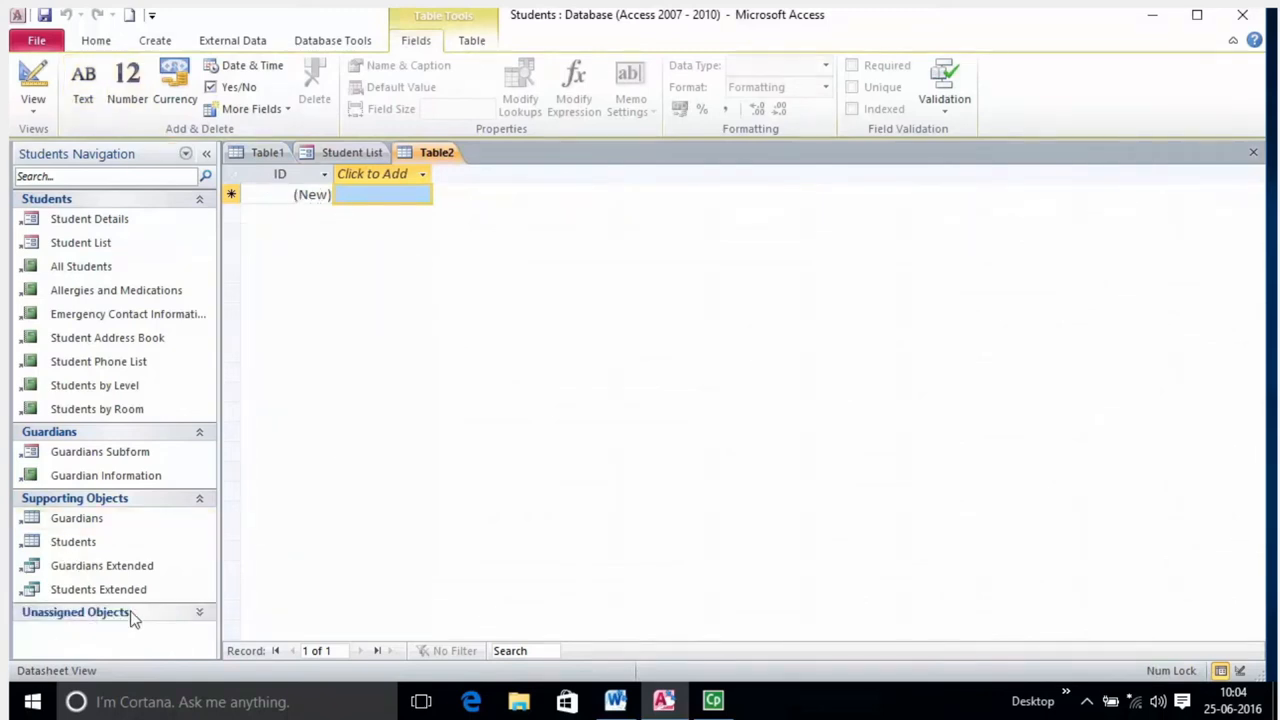
# Expand Unassigned Objects in the Navigation Pane to list Table1 and Table2.
pyautogui.click(199, 612)
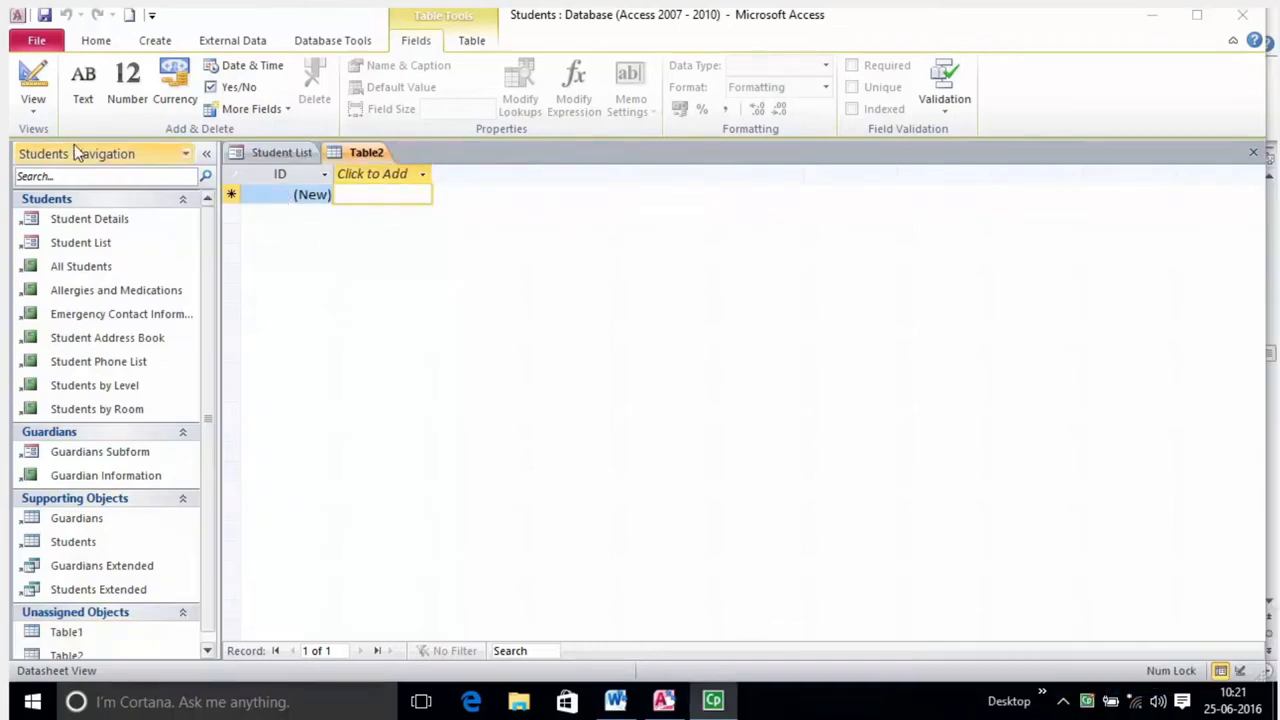
pyautogui.click(32, 101)
pyautogui.click(32, 106)
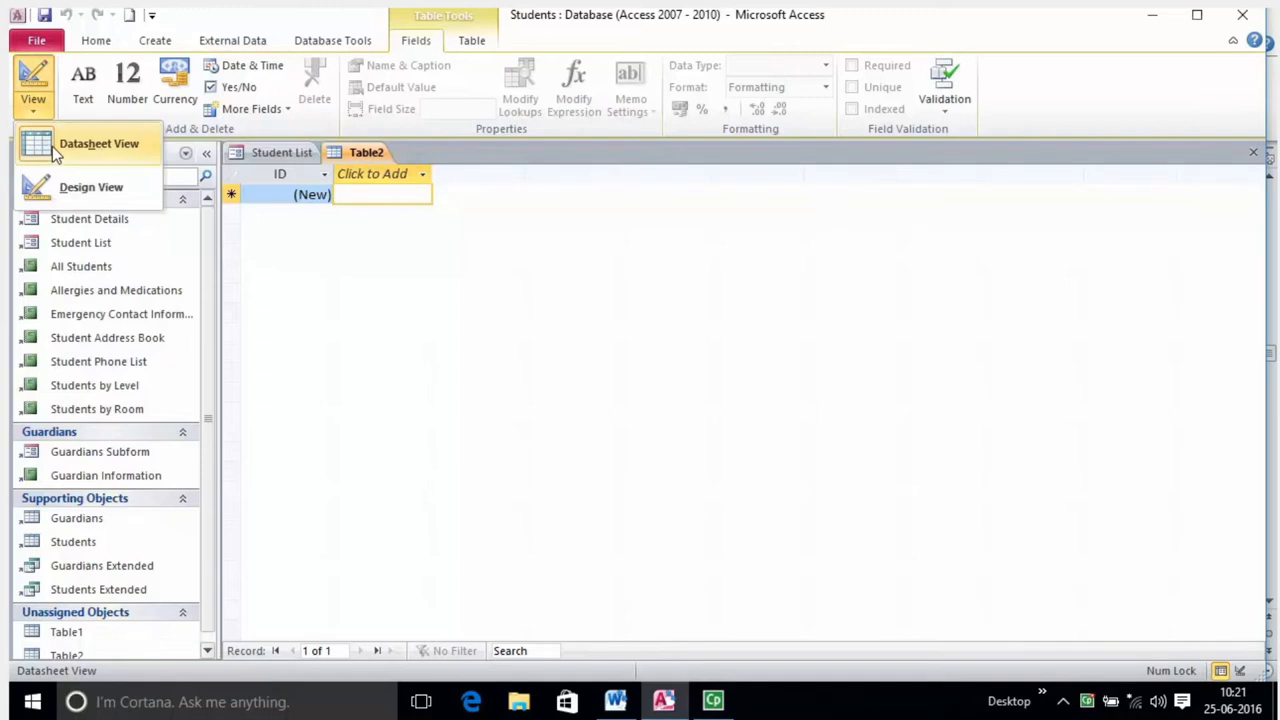
pyautogui.click(52, 146)
# Move between Table2's ID and Click to Add cells, ending in Click to Add.
pyautogui.click(402, 201)
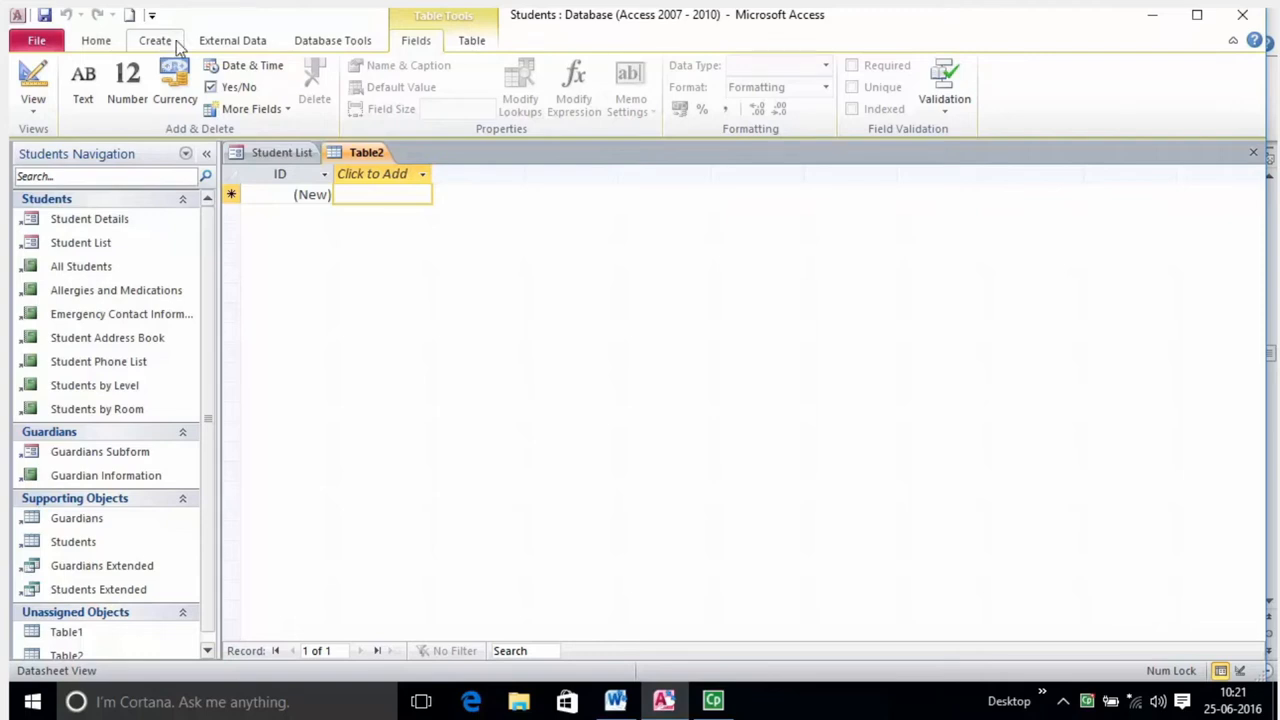
pyautogui.click(280, 175)
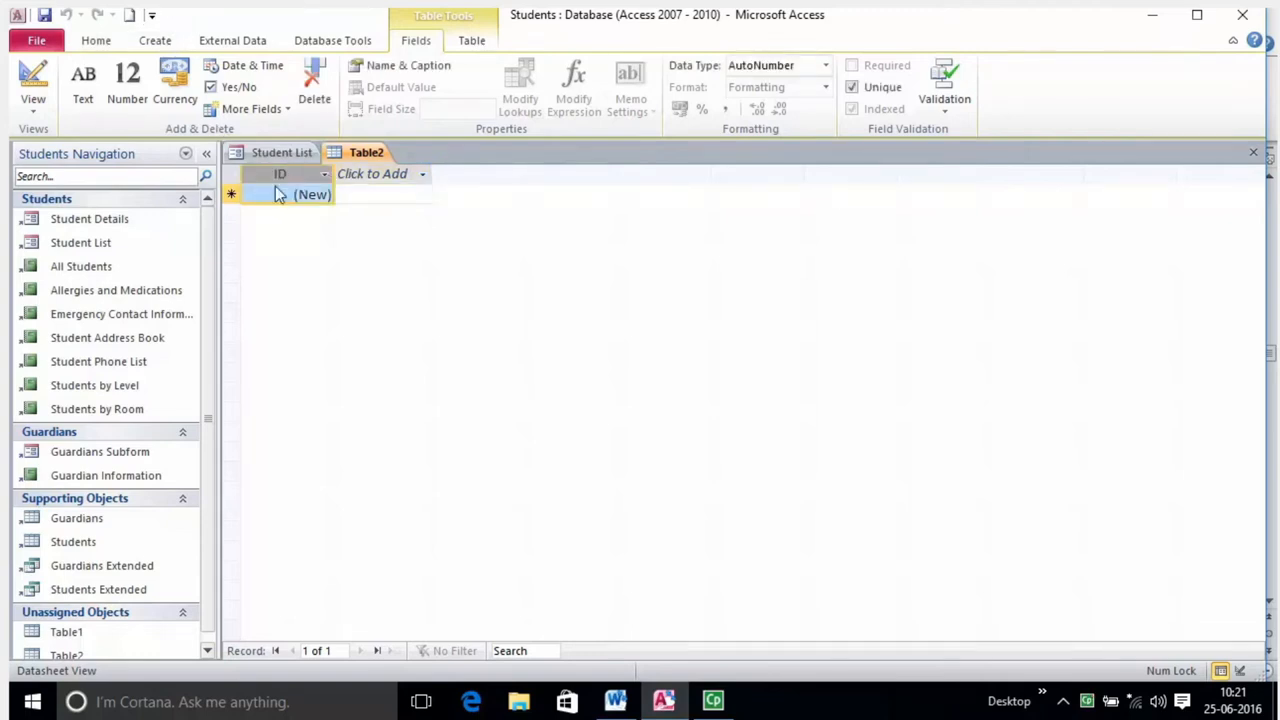
pyautogui.click(290, 193)
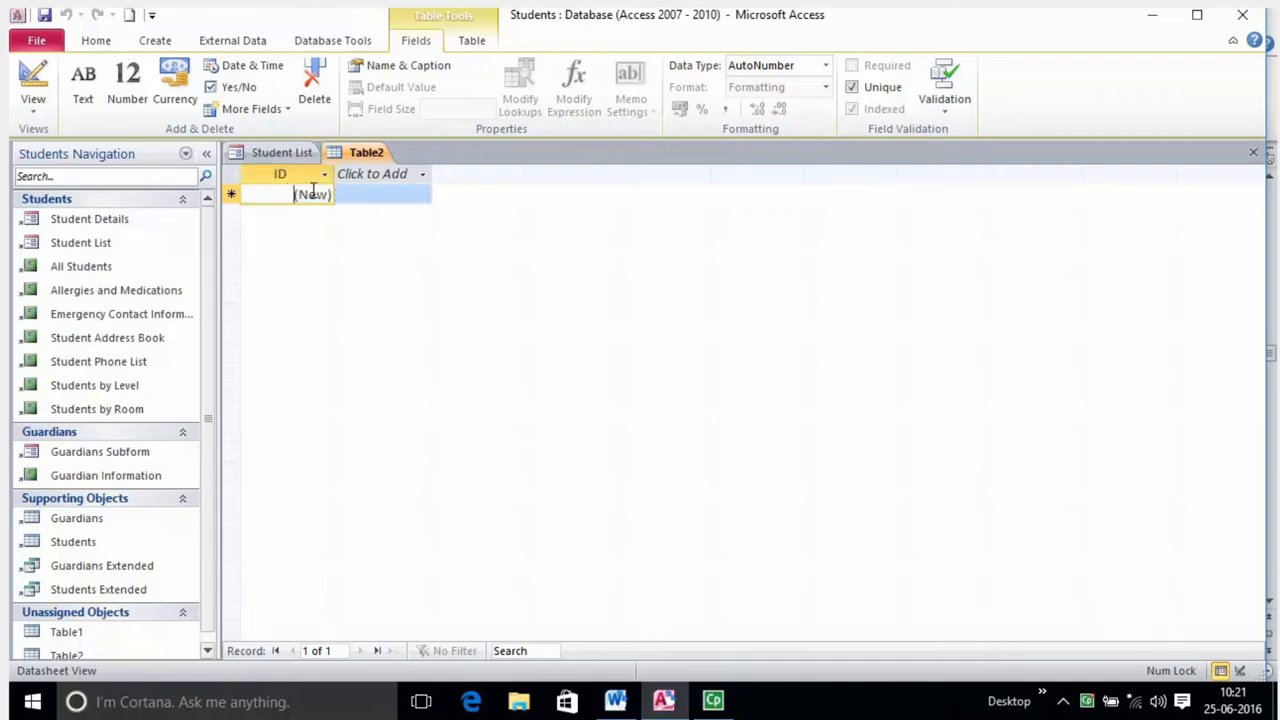
pyautogui.click(352, 193)
pyautogui.click(311, 194)
pyautogui.click(367, 195)
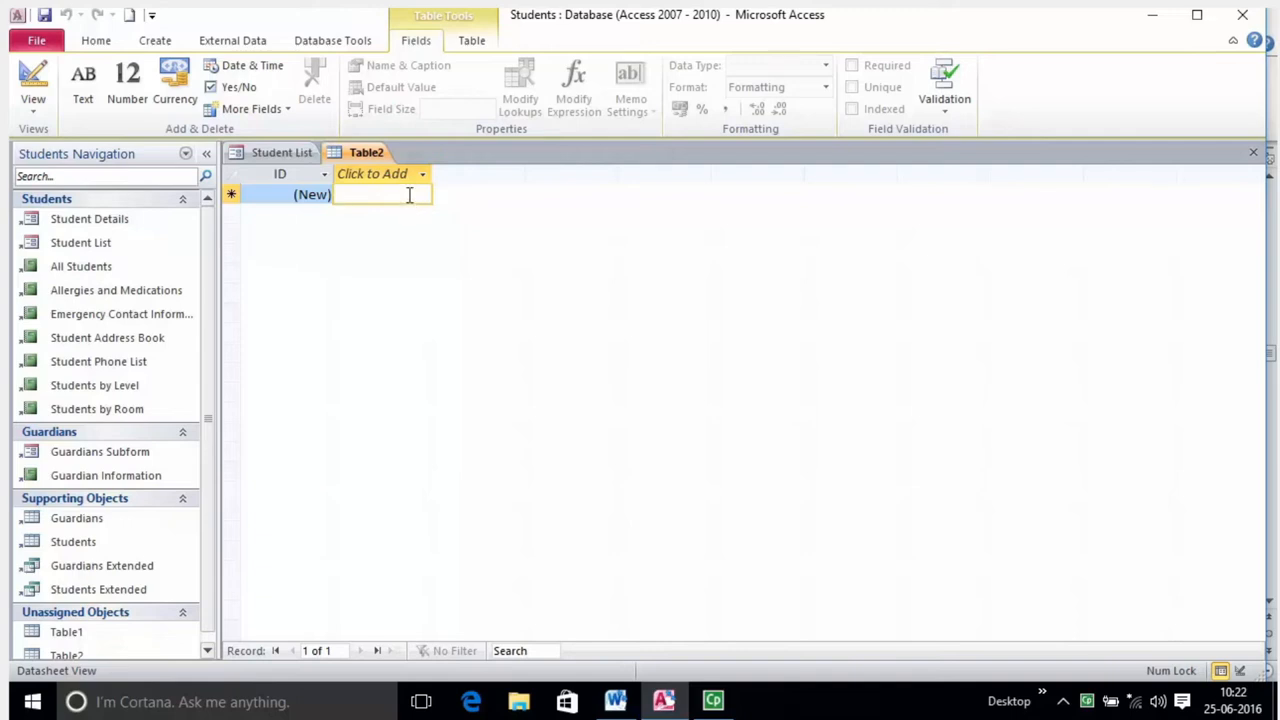
# Enter a student's name in Click to Add, creating record ID 1 with a new Field1.
pyautogui.write('Nikita')
pyautogui.press('Tab')
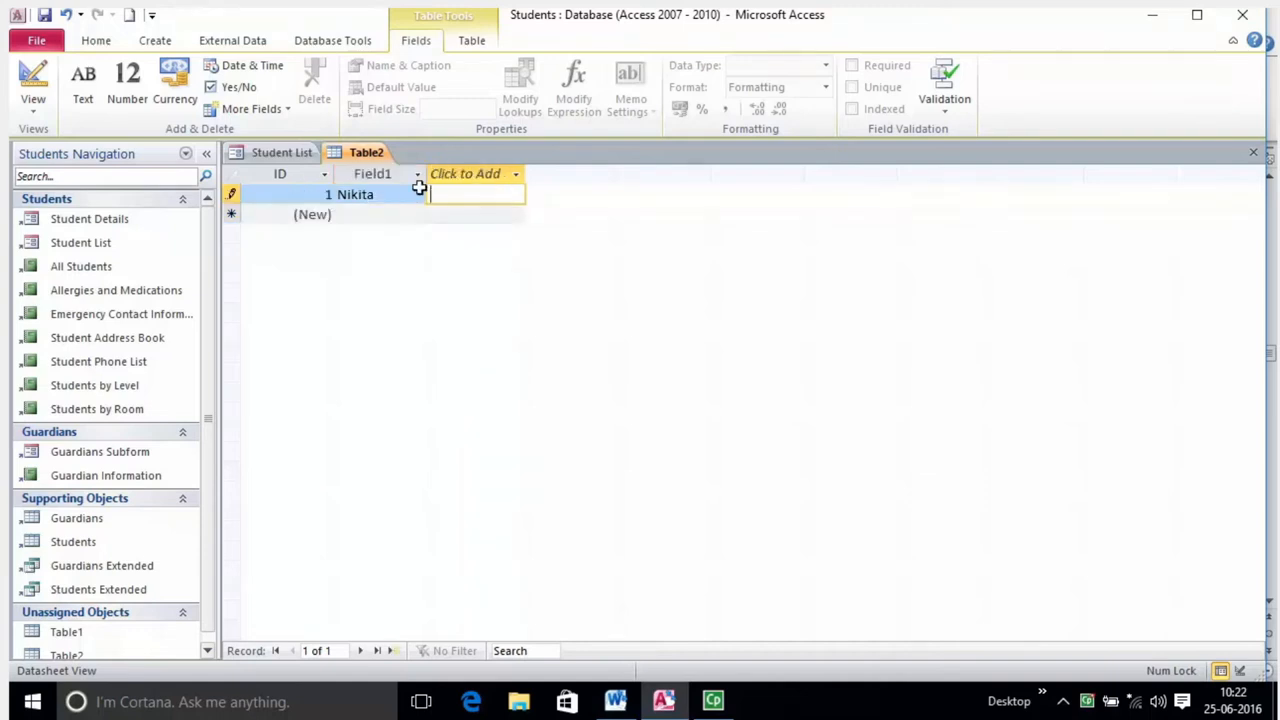
pyautogui.click(331, 194)
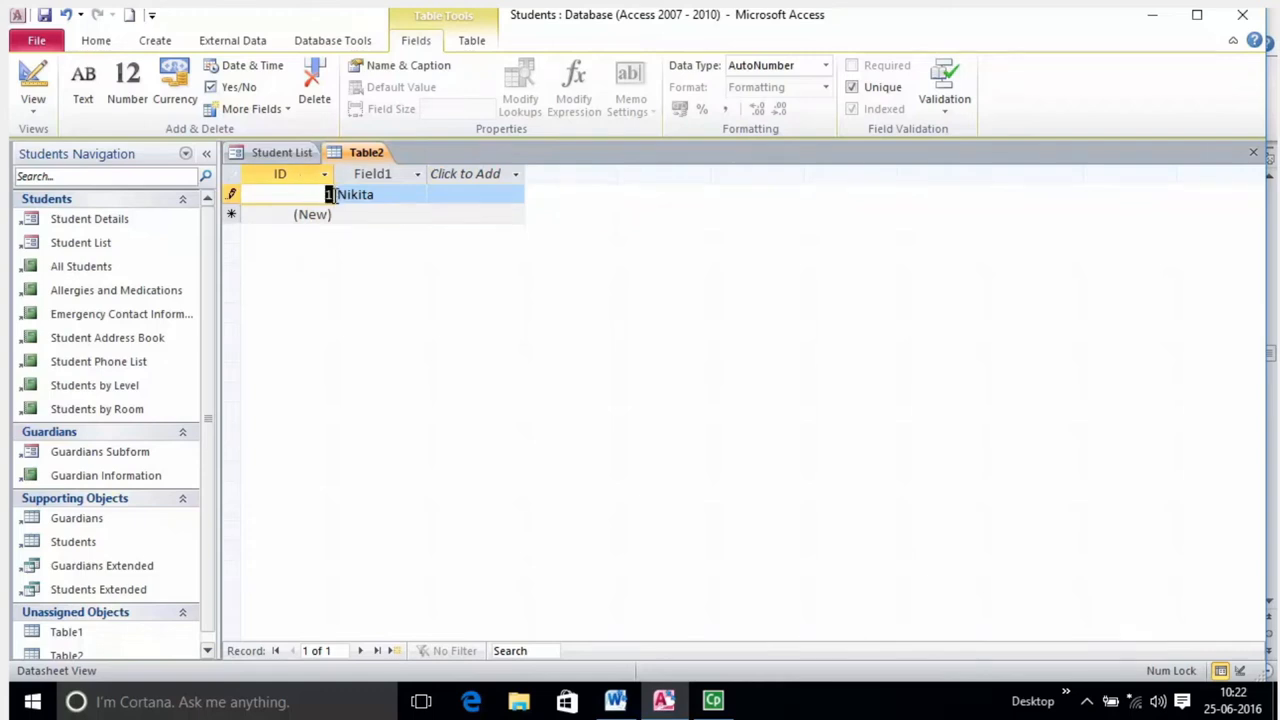
pyautogui.click(389, 194)
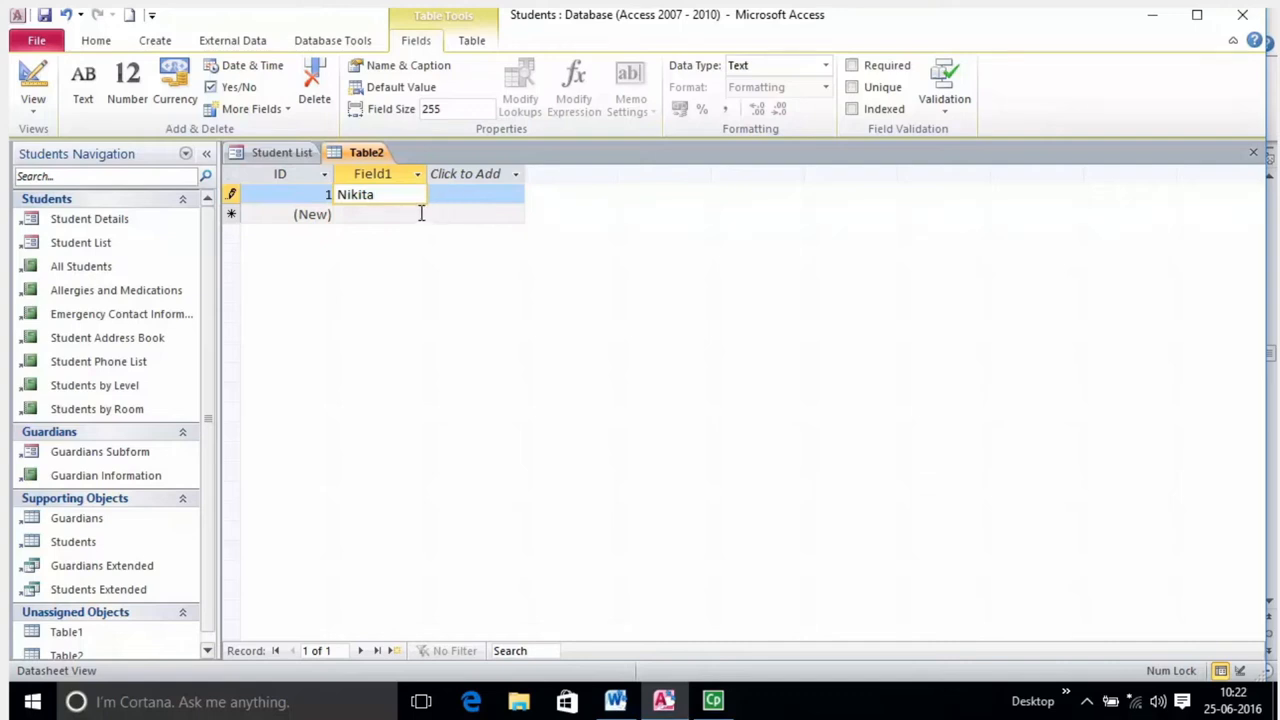
# Check the ID field's type, then add a Text column, Field2, after Field1.
pyautogui.click(321, 195)
pyautogui.click(364, 195)
pyautogui.click(325, 195)
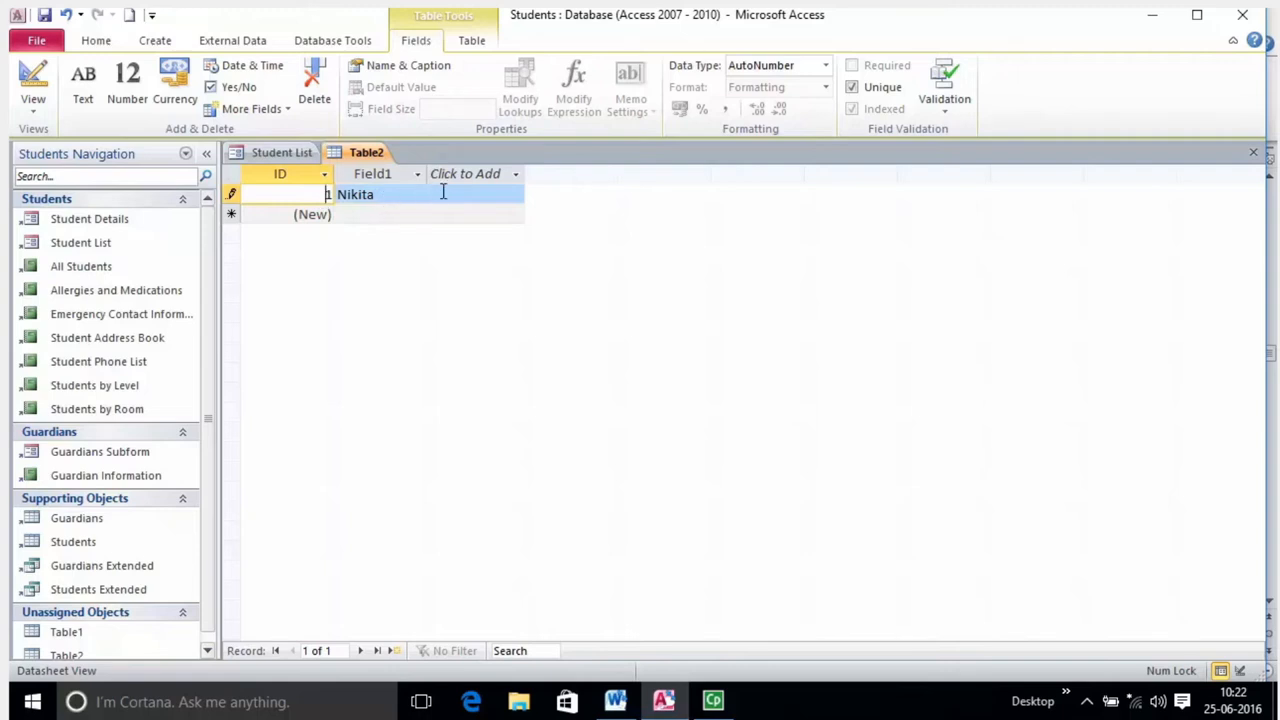
pyautogui.click(518, 176)
pyautogui.click(493, 197)
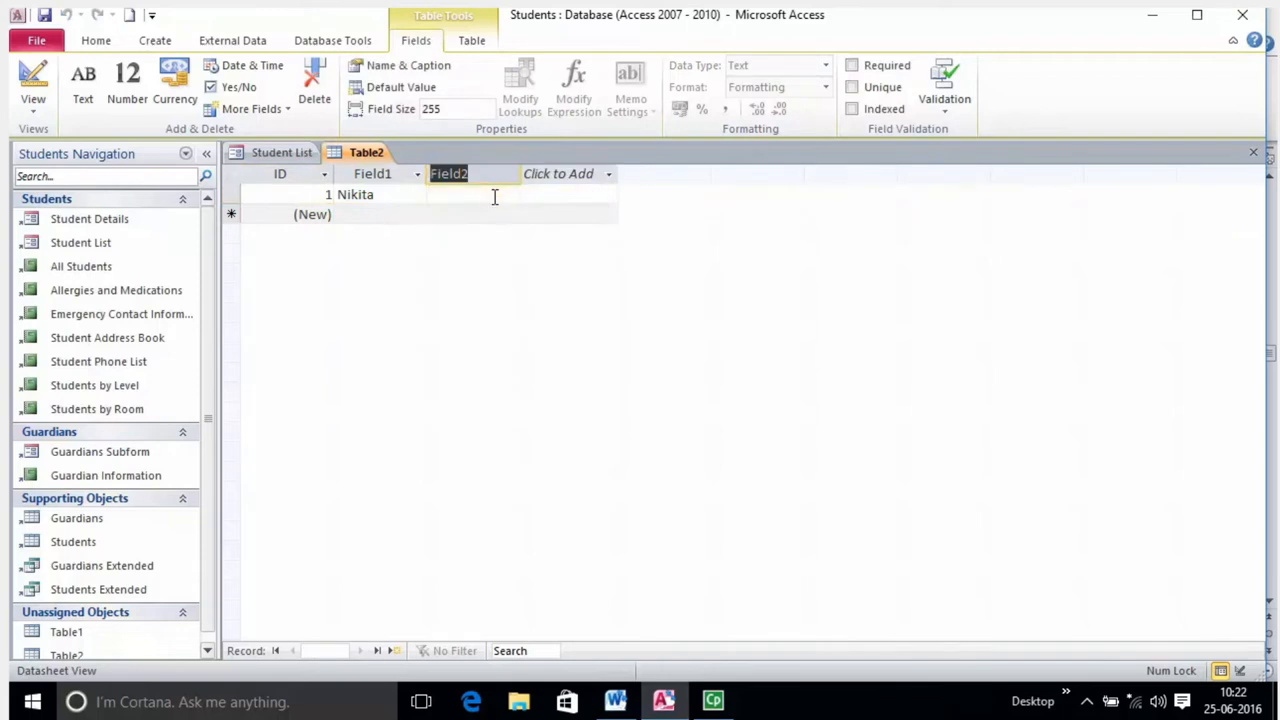
pyautogui.click(480, 193)
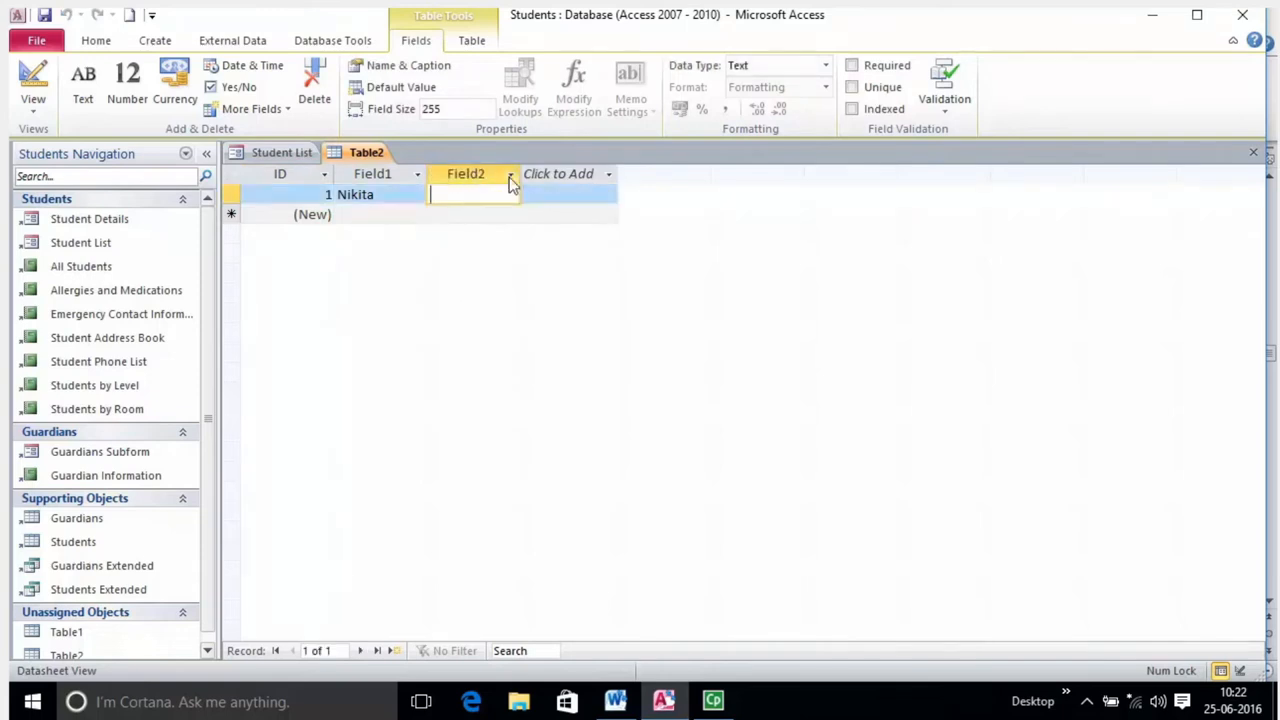
# Add a second Text column, Field3, after Field2.
pyautogui.click(511, 177)
pyautogui.click(484, 190)
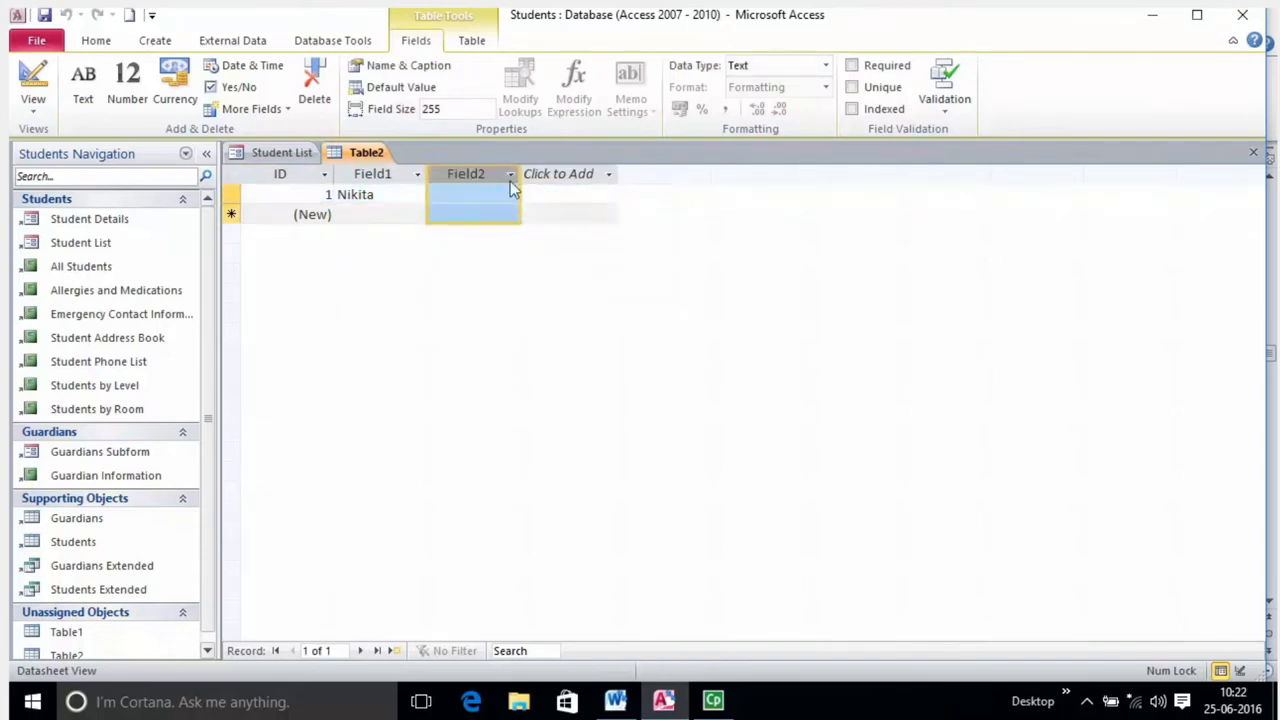
pyautogui.click(607, 174)
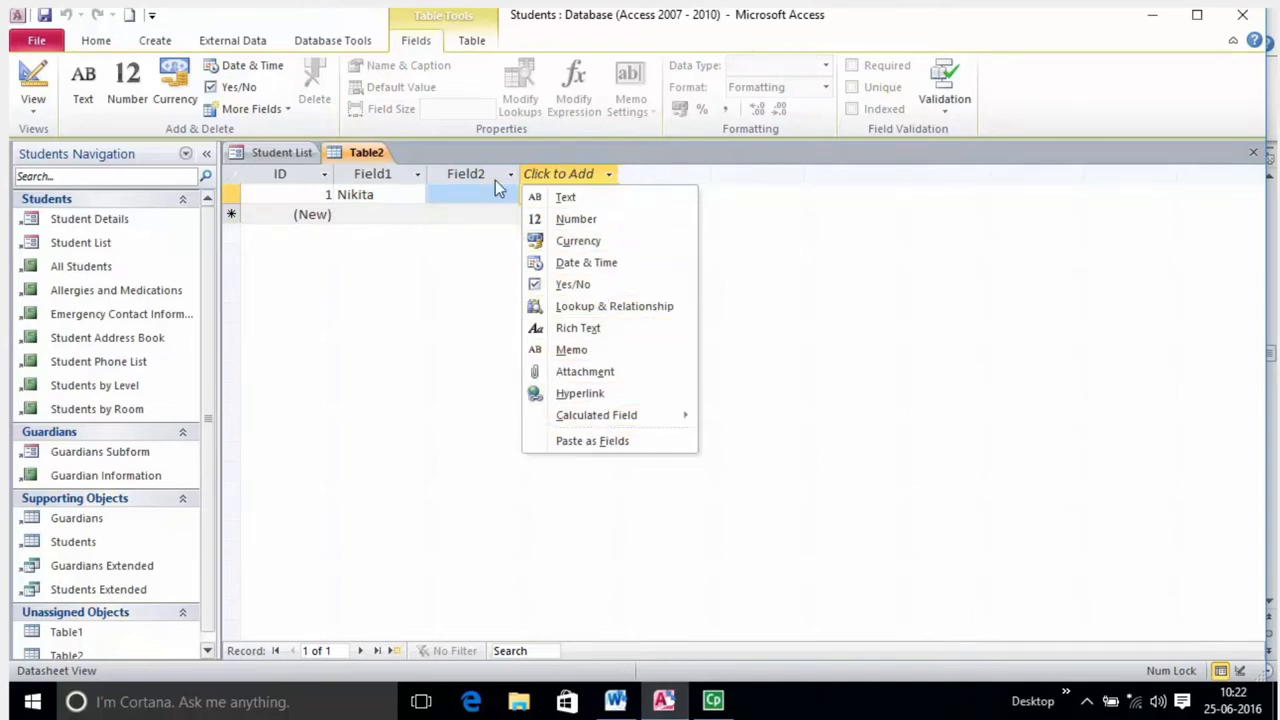
pyautogui.click(394, 201)
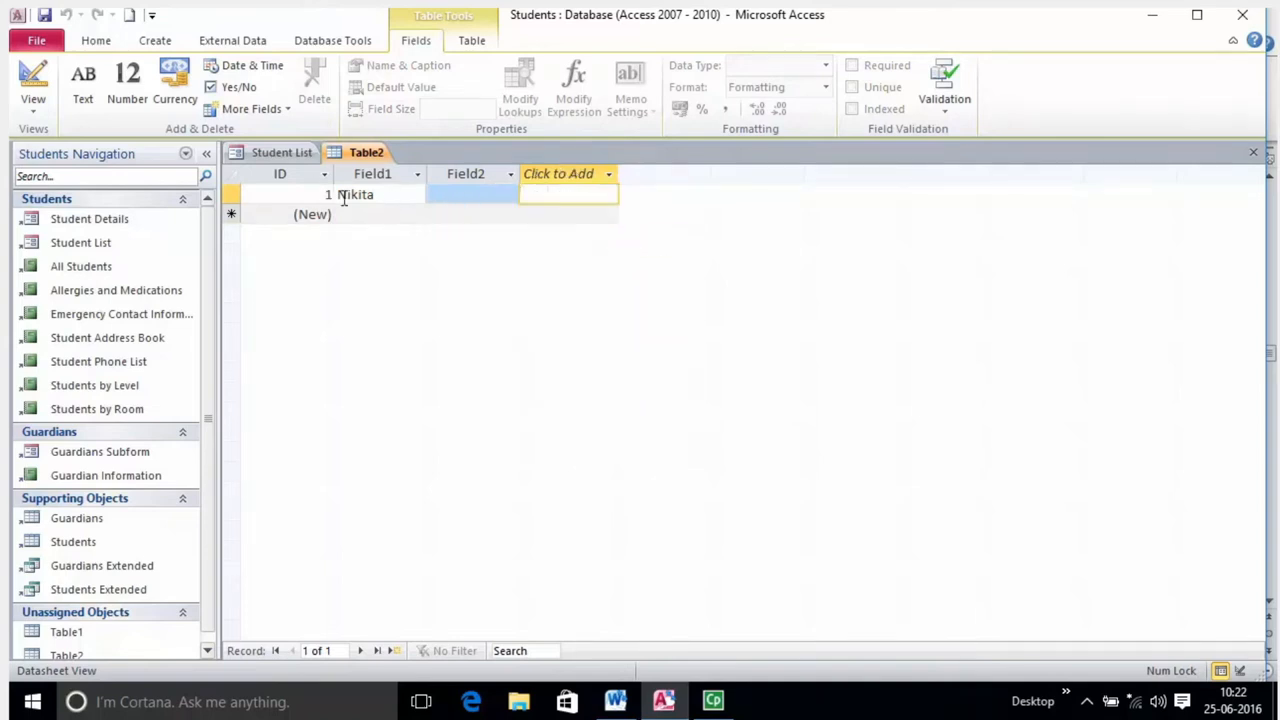
pyautogui.rightClick(423, 178)
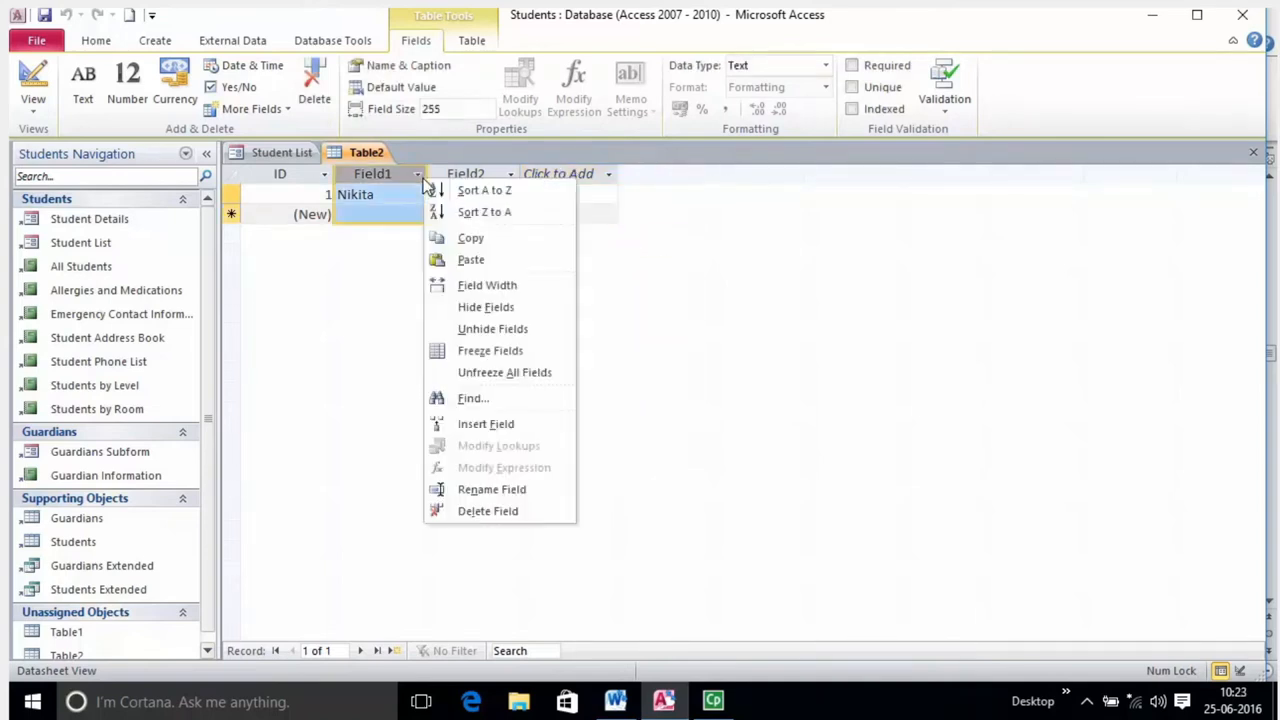
pyautogui.click(603, 180)
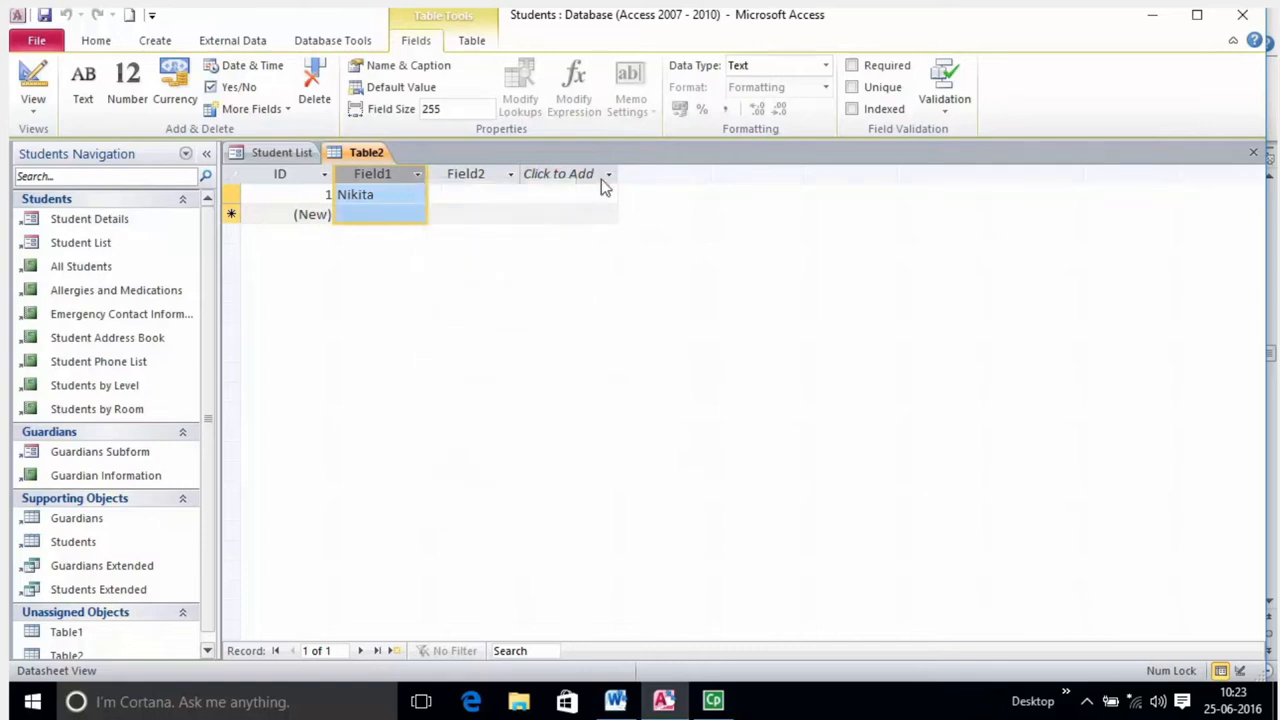
pyautogui.click(605, 176)
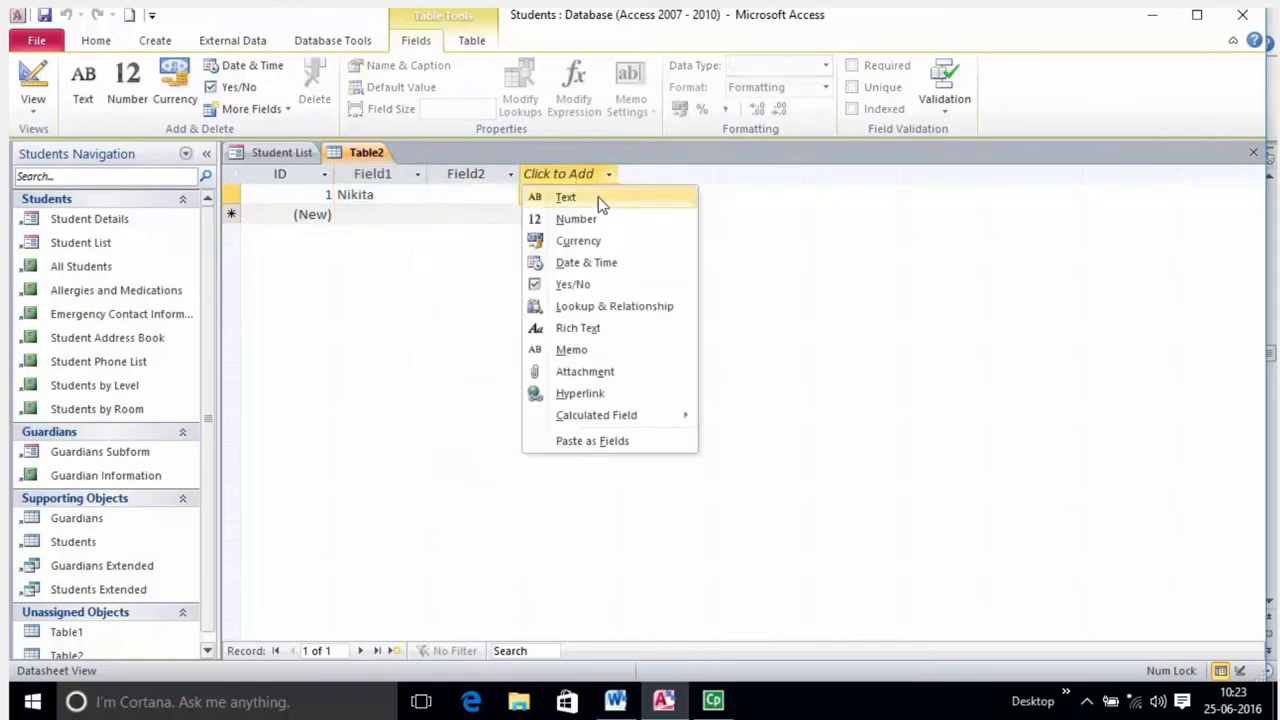
pyautogui.click(601, 200)
pyautogui.click(493, 197)
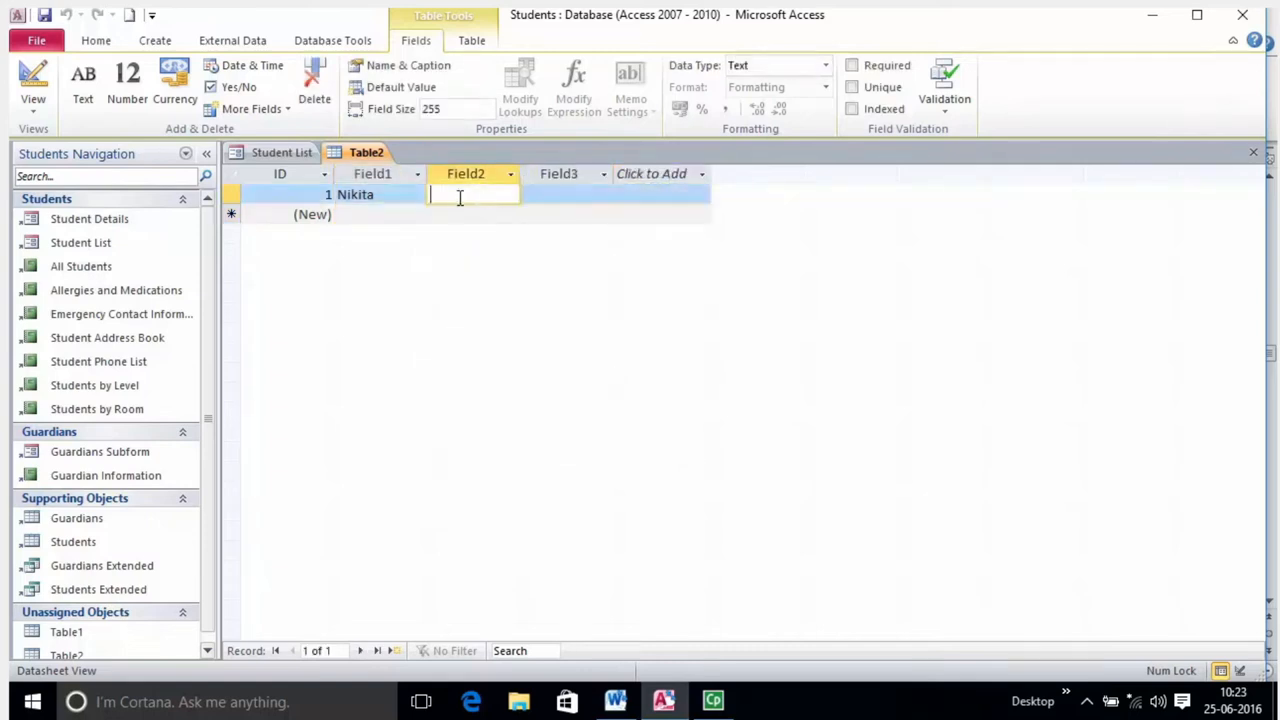
# Move through record 1's fields and the new-record row of Table2 without entering data.
pyautogui.press('Tab')
pyautogui.press('Tab')
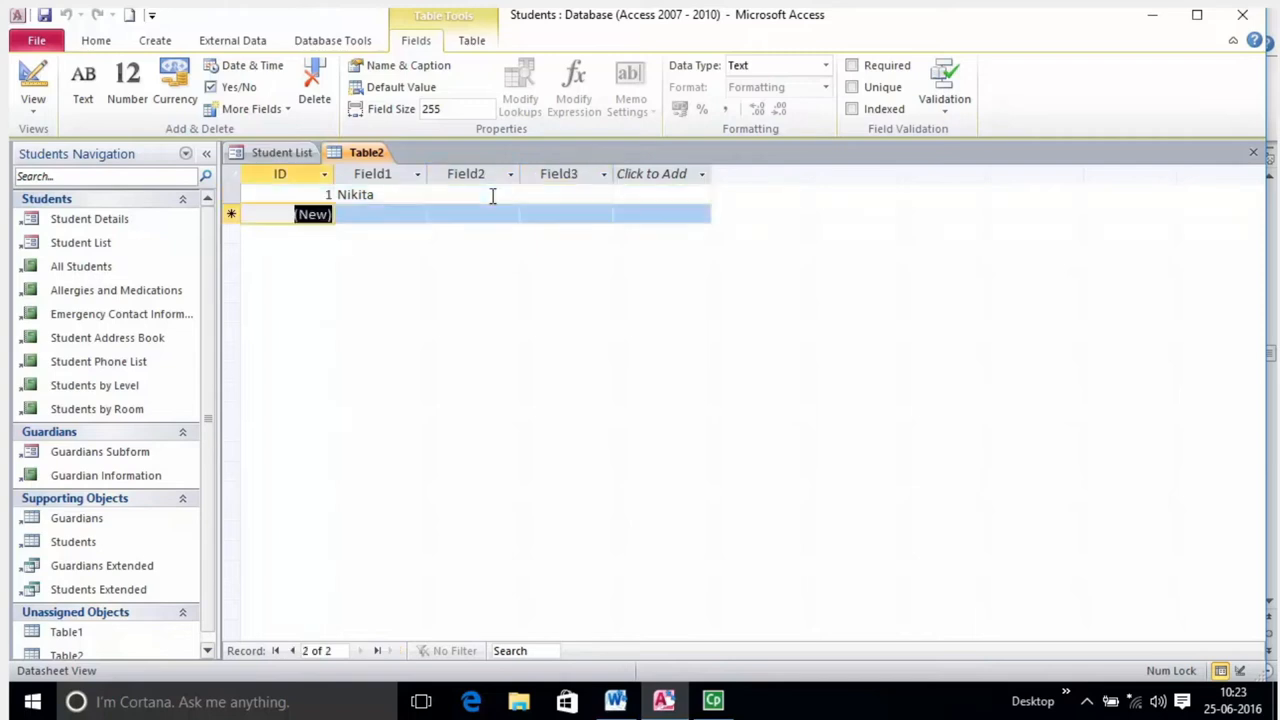
pyautogui.click(506, 193)
pyautogui.press('Tab')
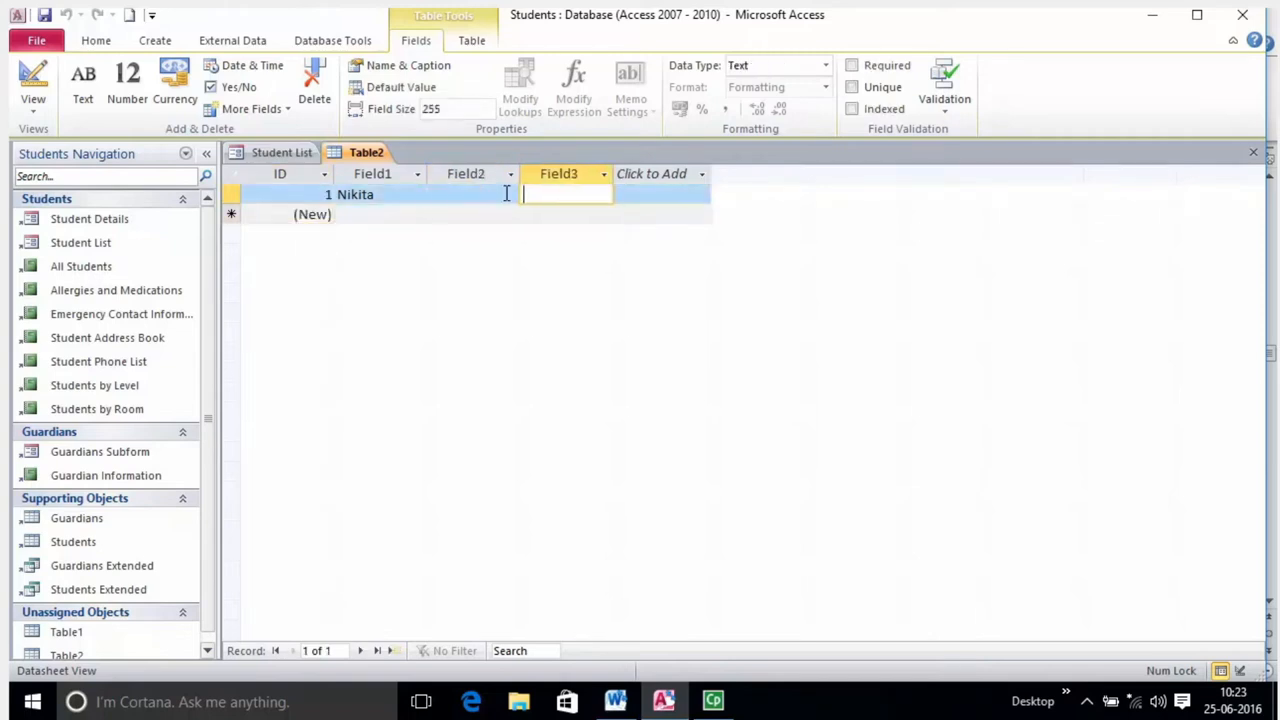
pyautogui.press('Tab')
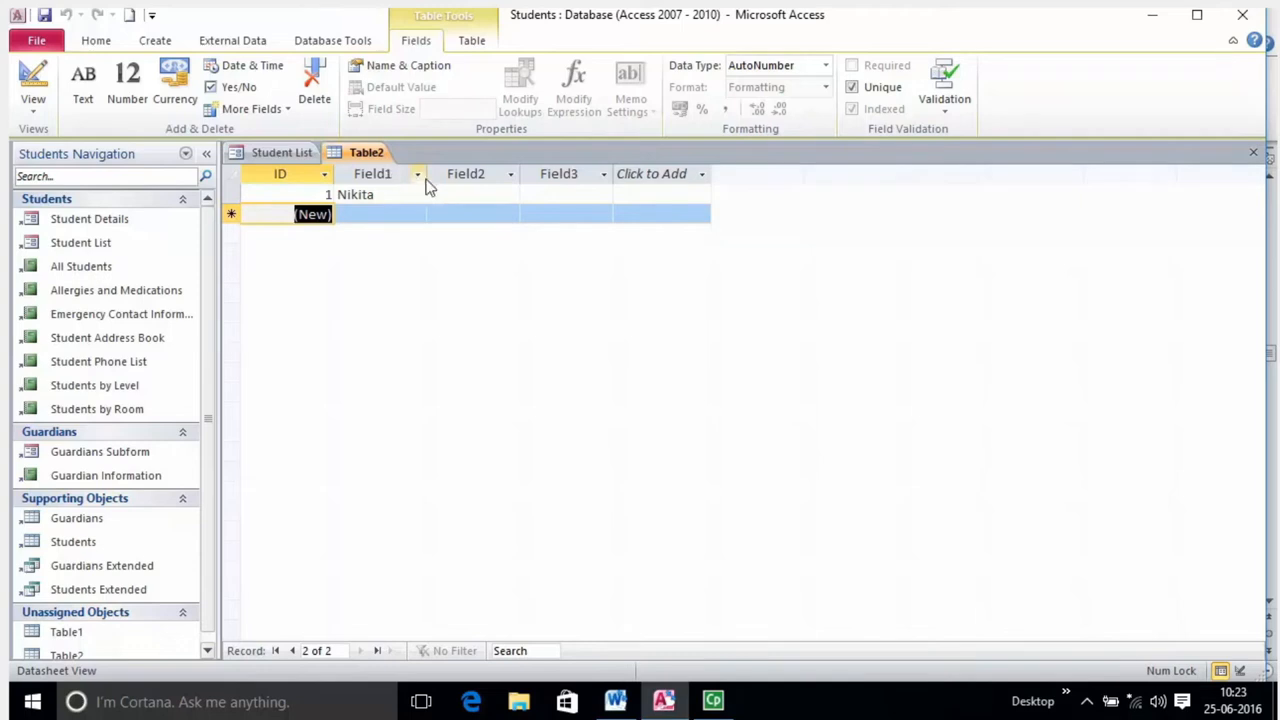
pyautogui.click(555, 177)
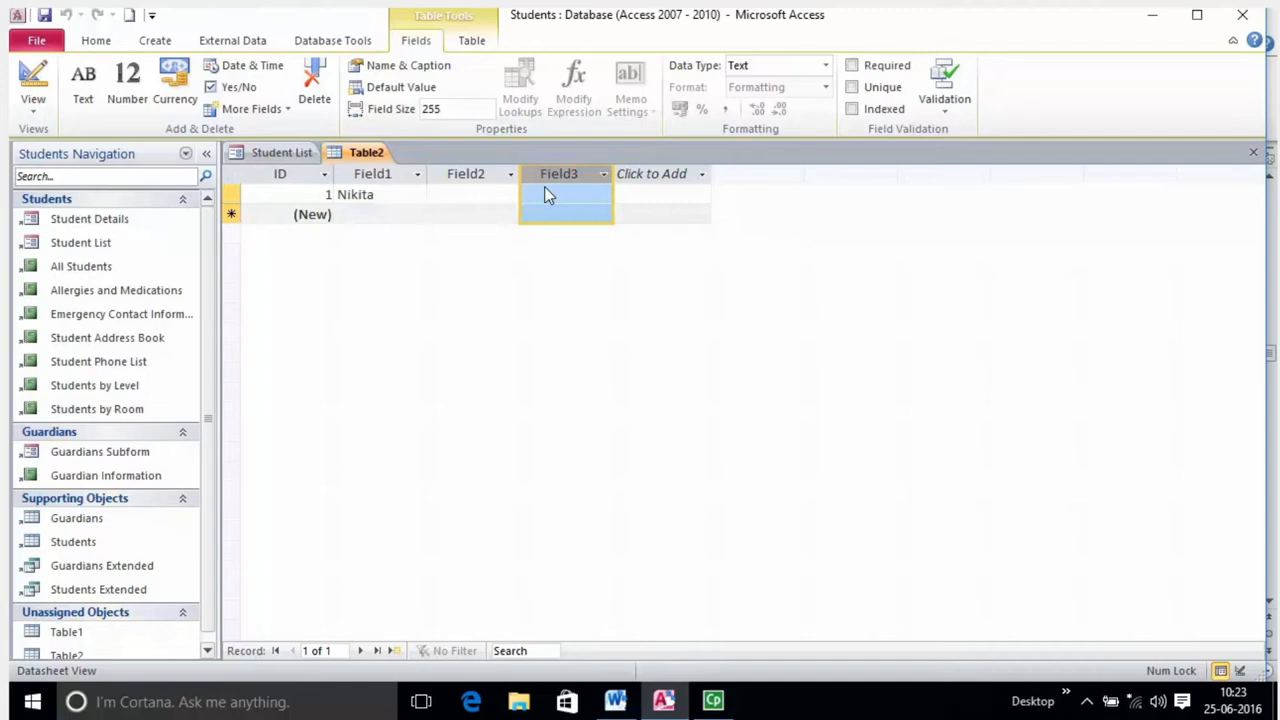
pyautogui.click(548, 186)
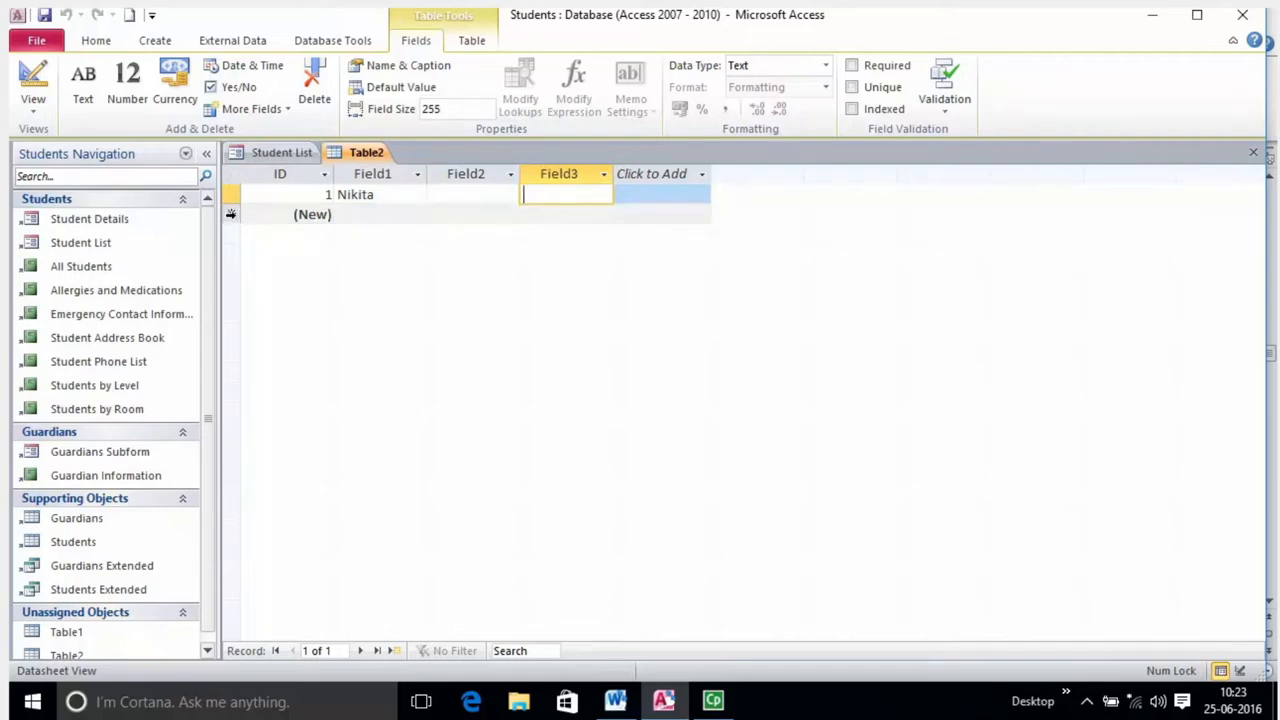
pyautogui.click(231, 194)
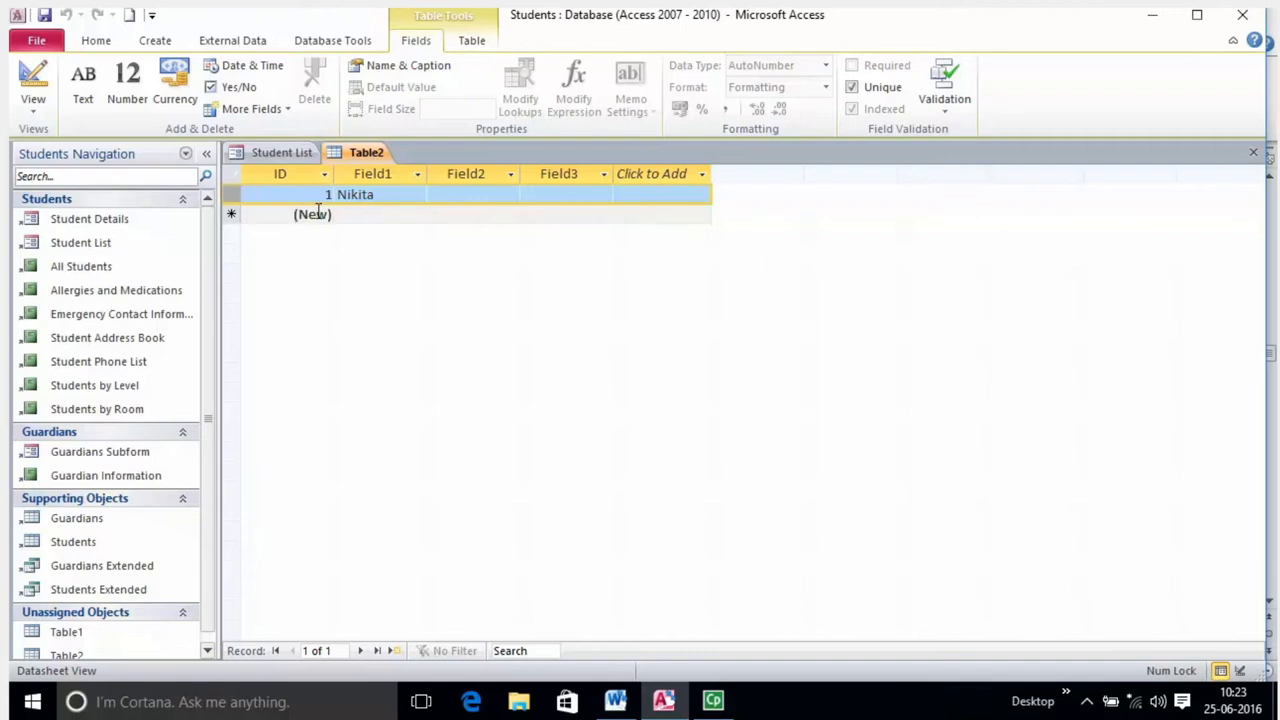
pyautogui.click(652, 195)
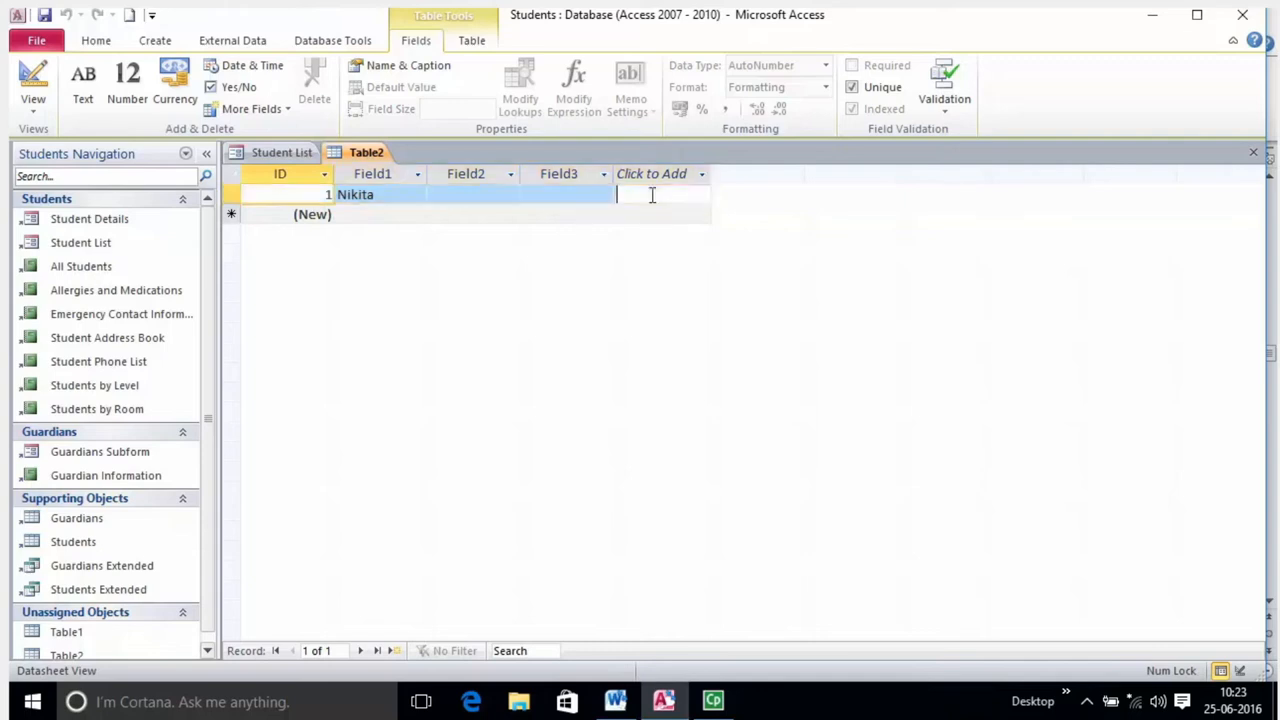
pyautogui.press('Tab')
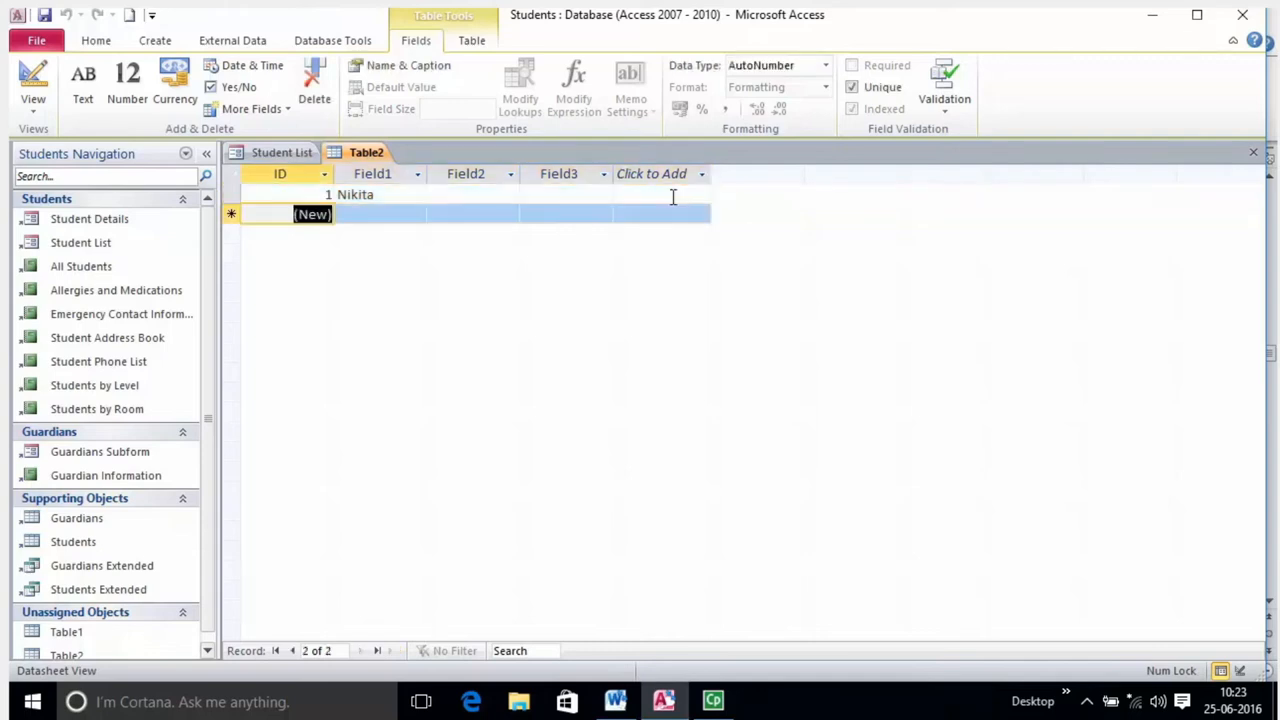
pyautogui.press('Tab')
pyautogui.press('Tab')
pyautogui.press('Tab')
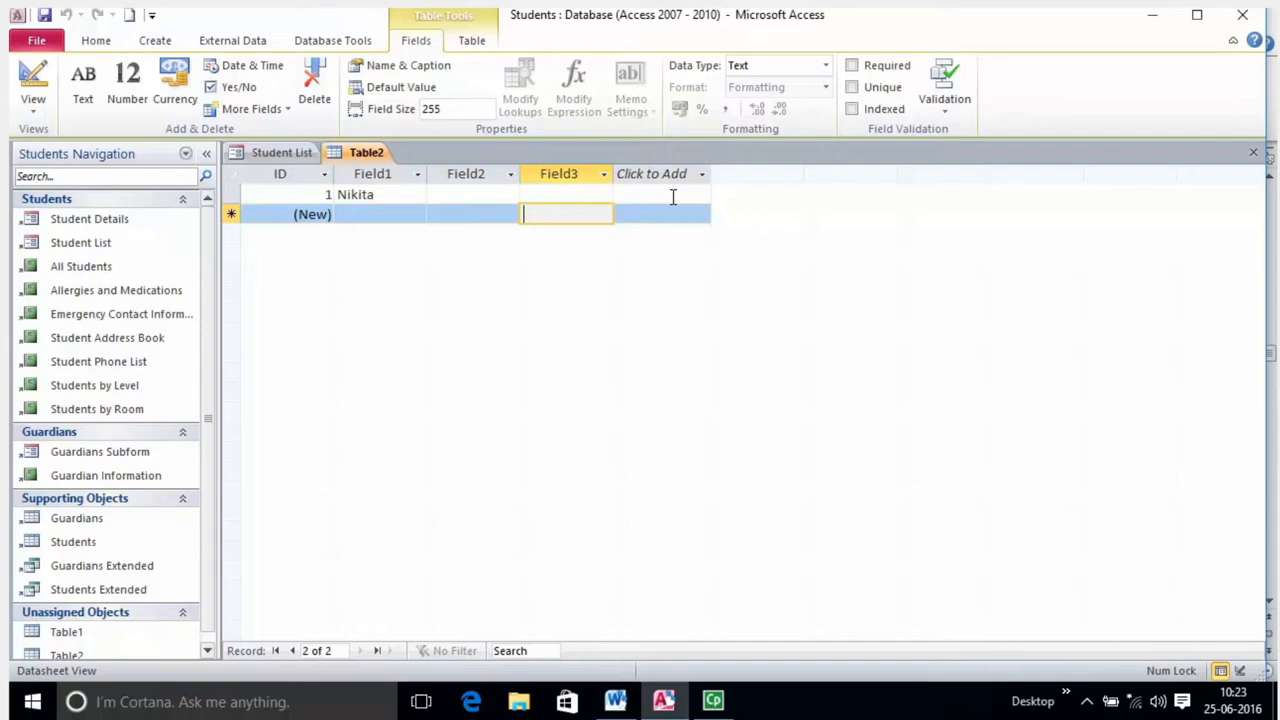
pyautogui.click(672, 209)
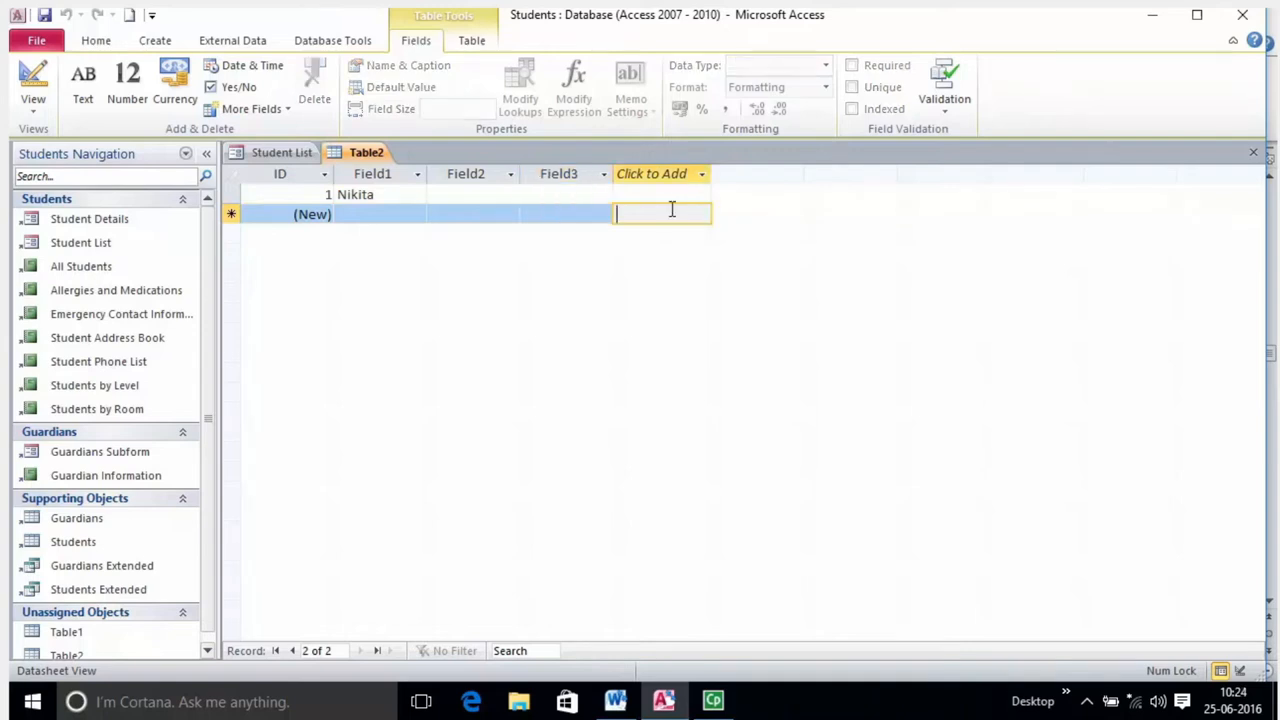
pyautogui.click(394, 194)
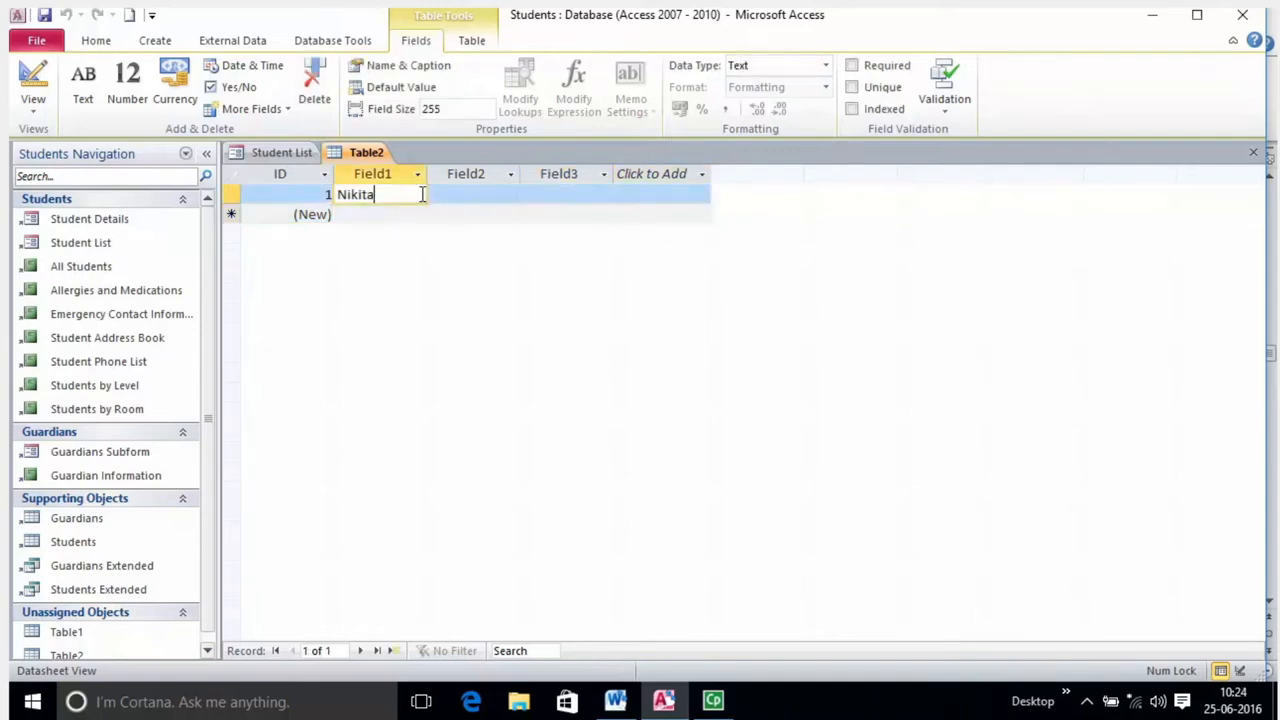
pyautogui.click(473, 197)
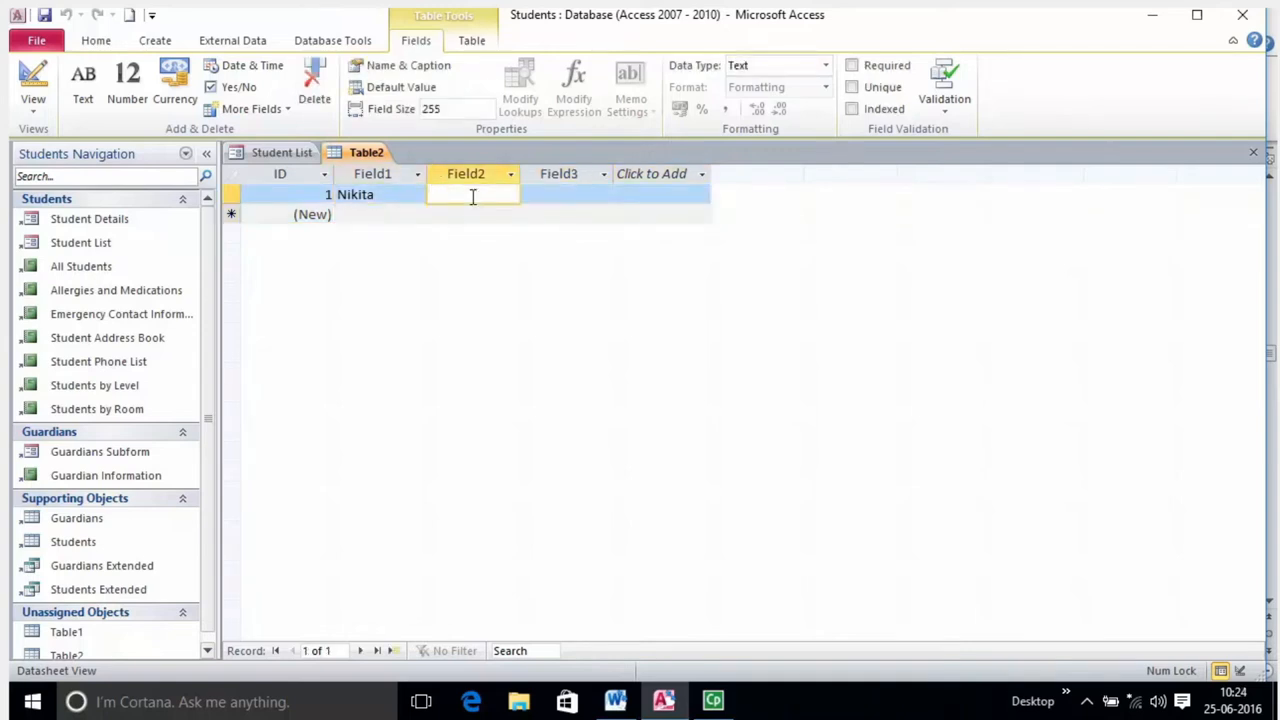
# Enter a second student's name in the new row's Field1, saving it as ID 2.
pyautogui.click(366, 214)
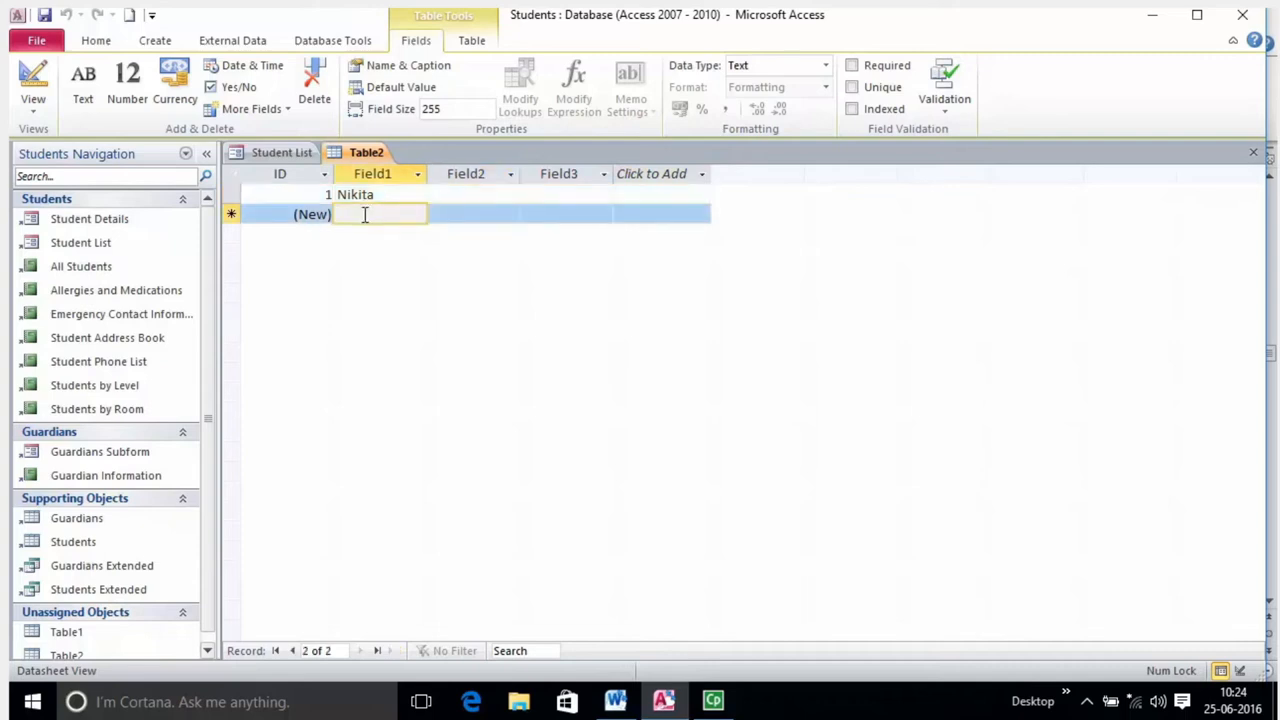
pyautogui.write('Suresh')
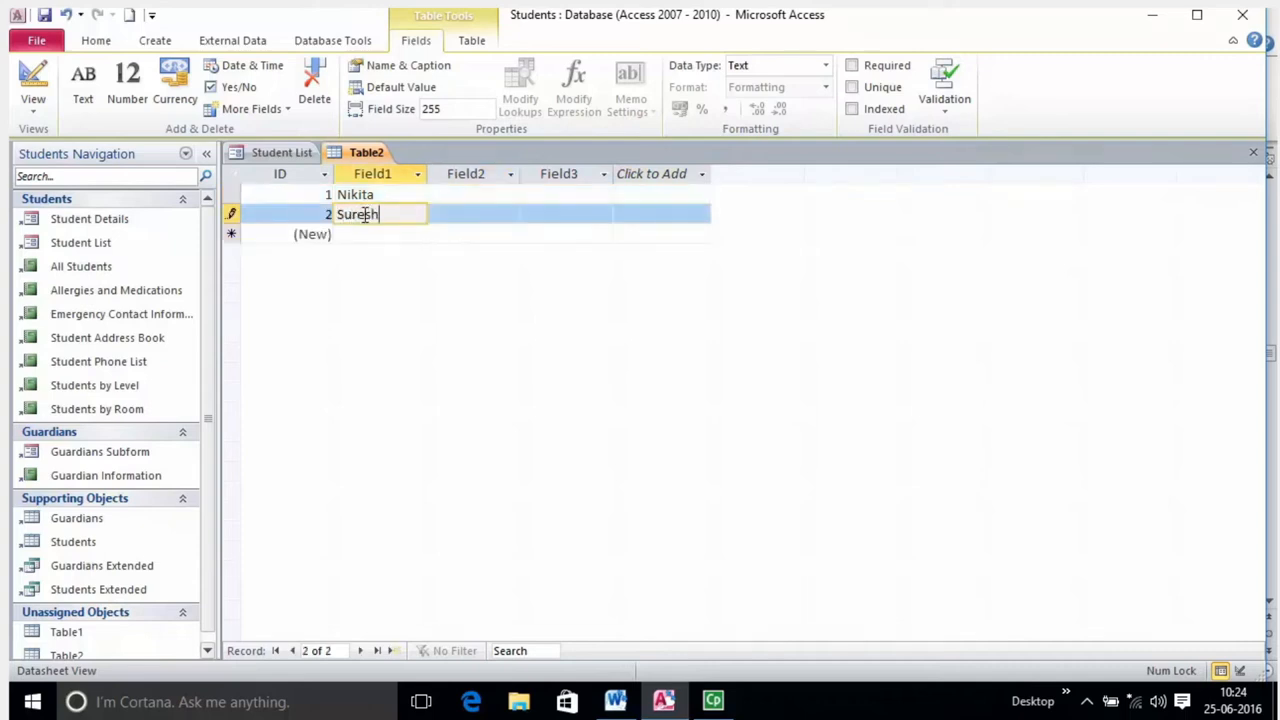
pyautogui.click(461, 212)
pyautogui.click(392, 234)
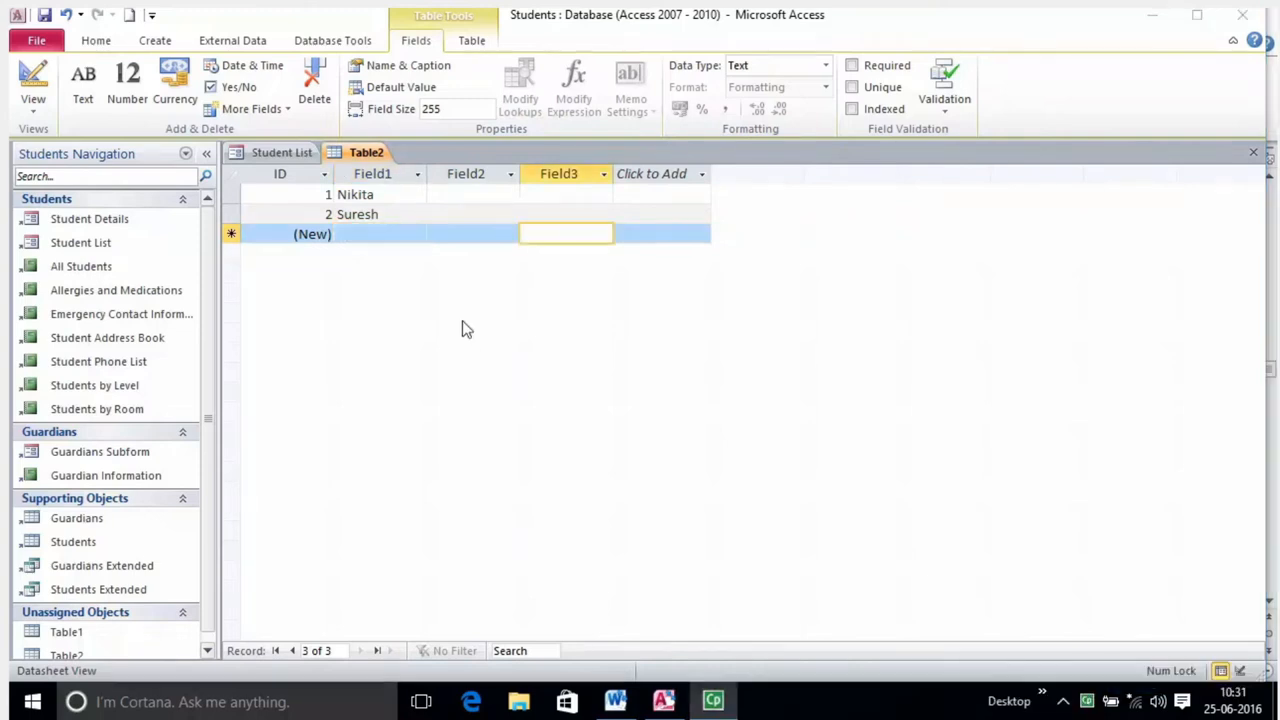
# Return to the first record's Field1 value and select the whole Field1 column.
pyautogui.click(400, 192)
pyautogui.click(457, 192)
pyautogui.hotkey('shift', 'Tab')
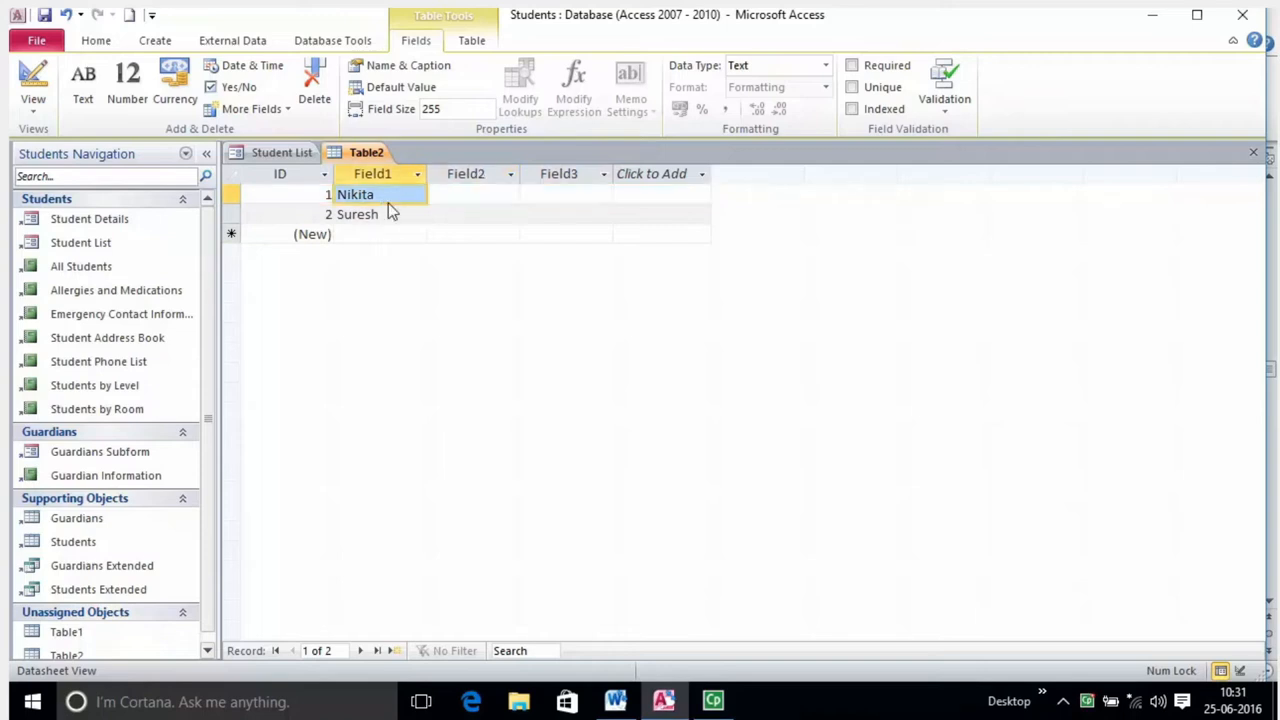
pyautogui.click(400, 176)
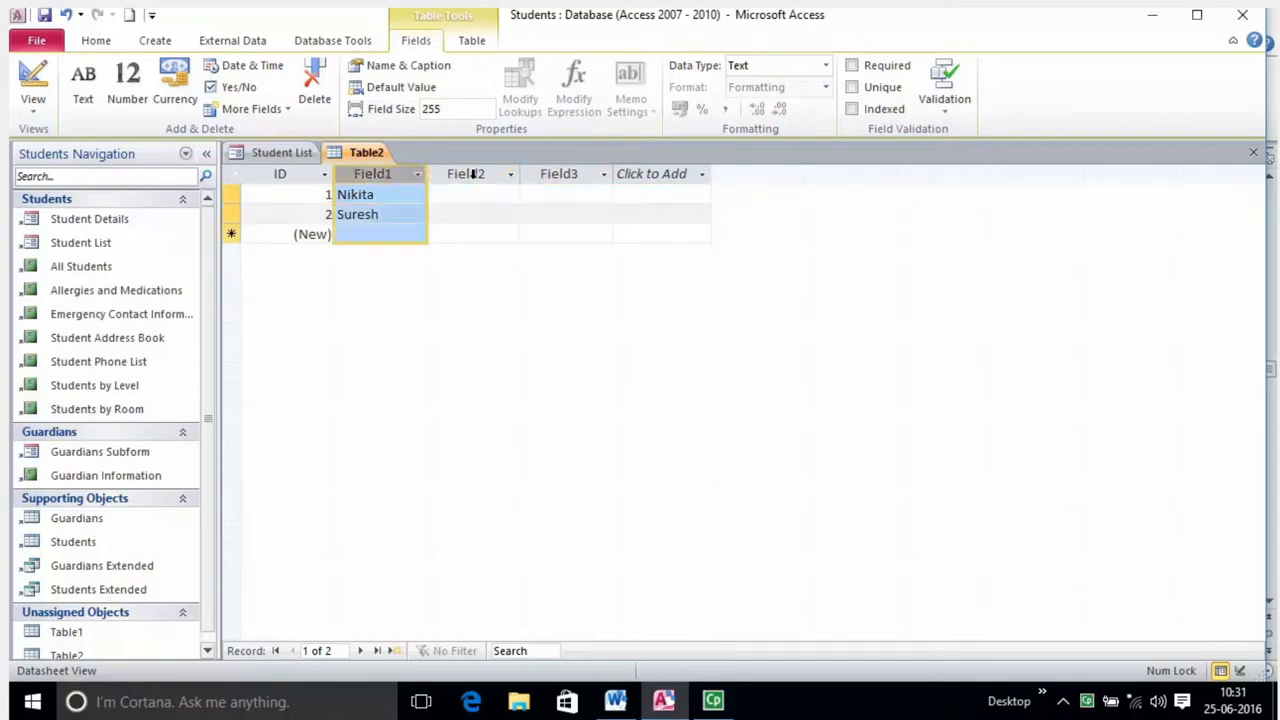
# Rename the Field1 column header to 'Name', after trying the Field2 and Field3 headers.
pyautogui.doubleClick(387, 172)
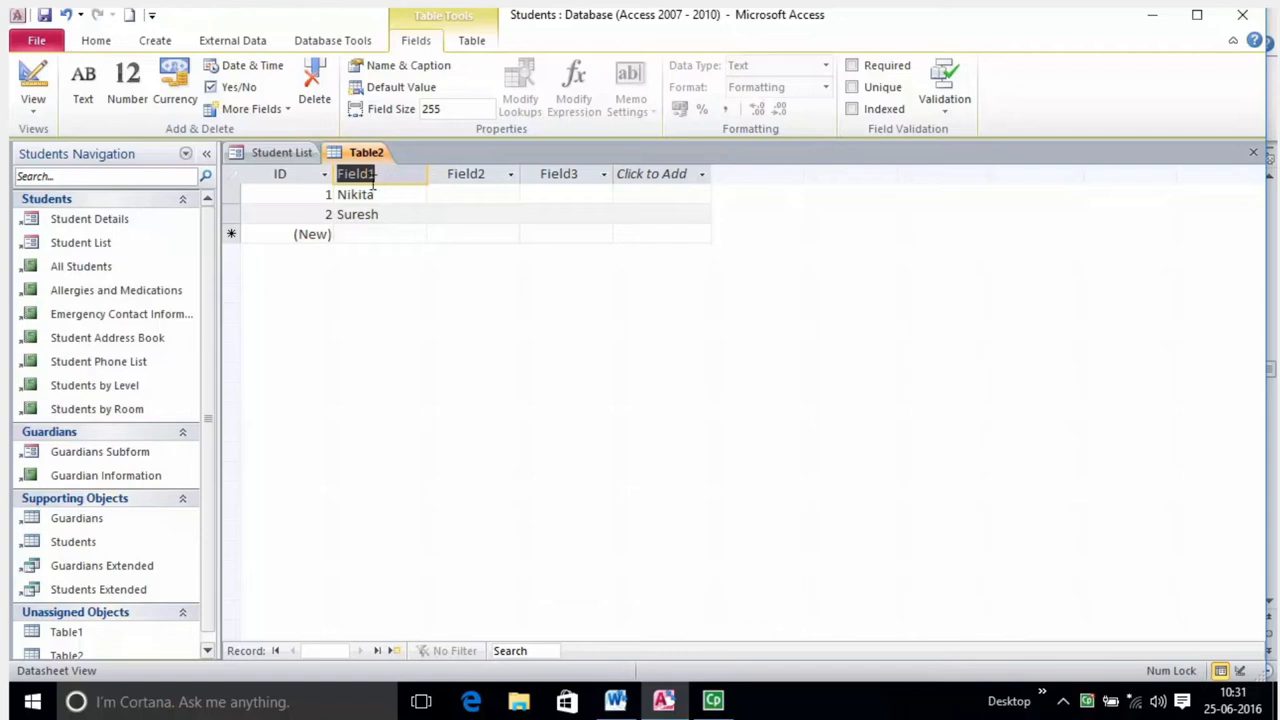
pyautogui.doubleClick(463, 173)
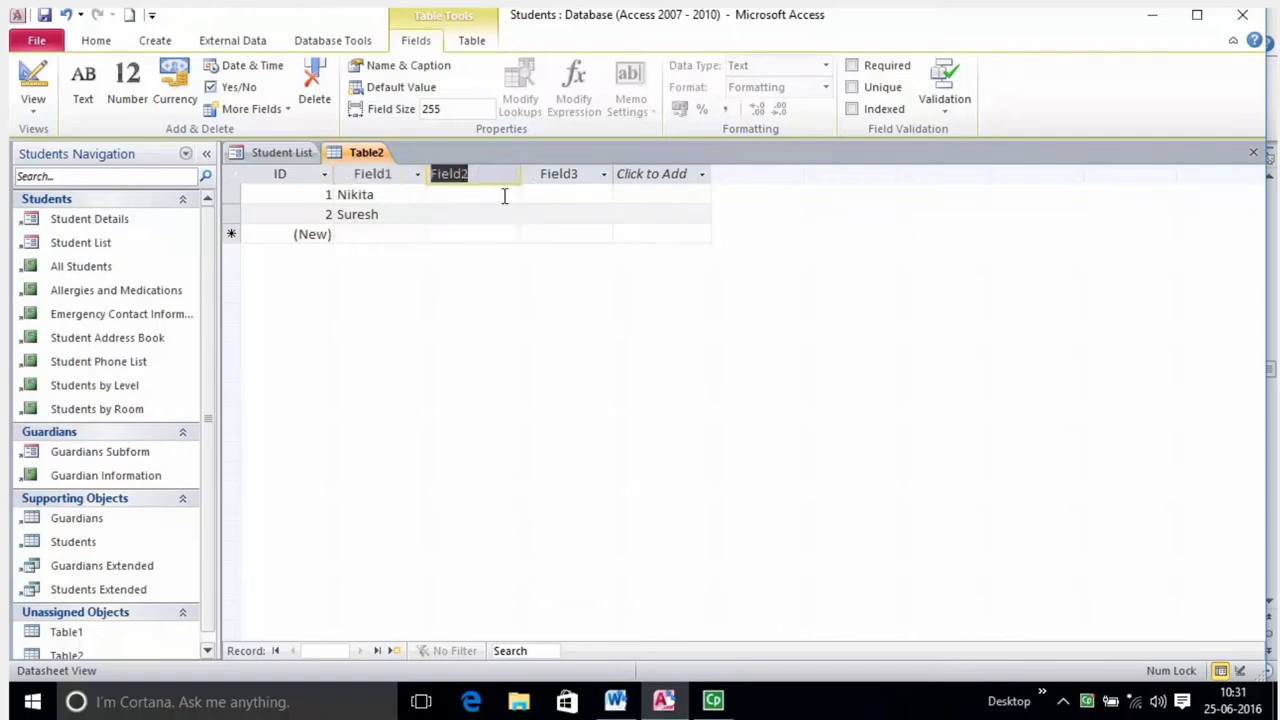
pyautogui.click(570, 174)
pyautogui.doubleClick(570, 174)
pyautogui.click(568, 212)
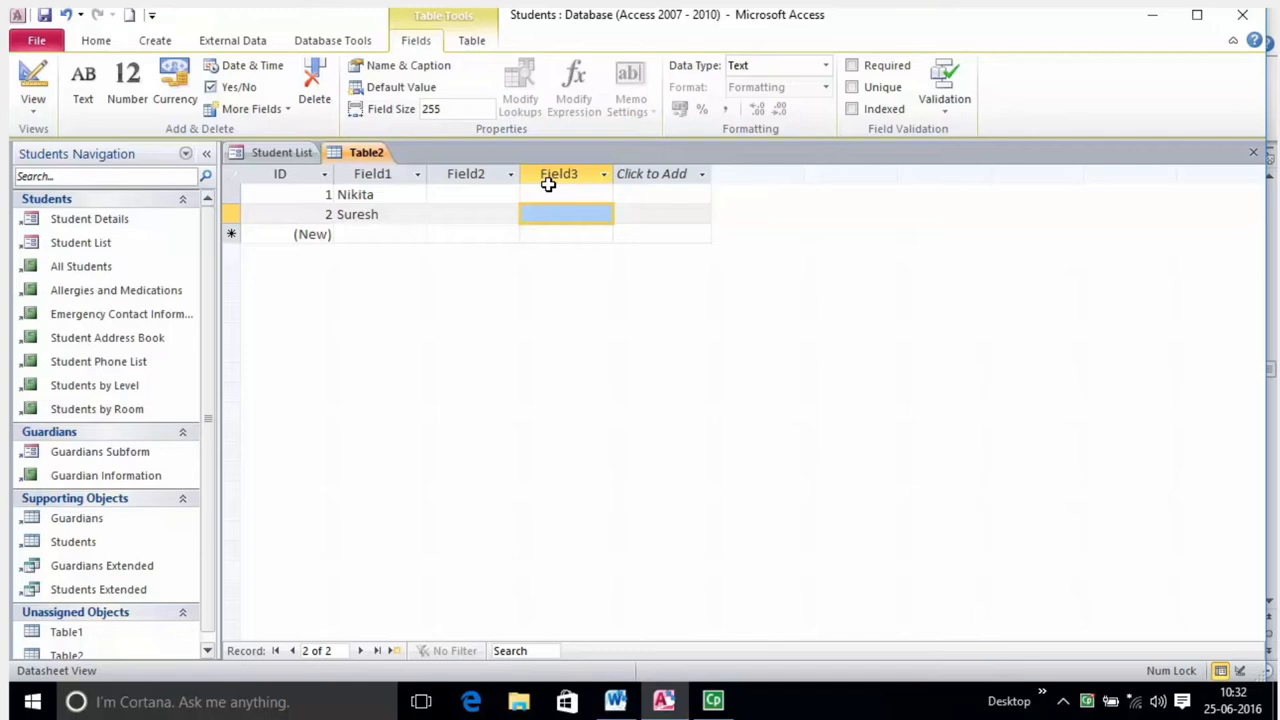
pyautogui.doubleClick(378, 173)
pyautogui.write('Name')
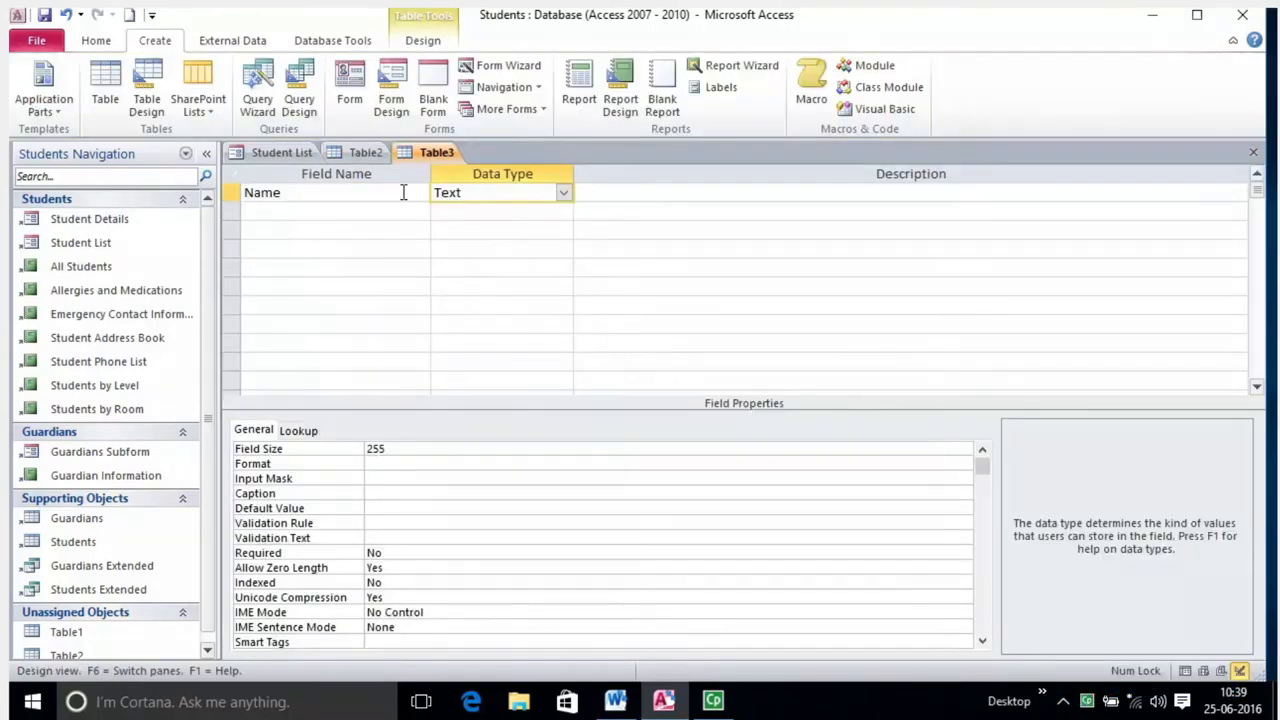
# Go through Table3's Name field: its Field Name, Text data type and Description cells.
pyautogui.click(388, 191)
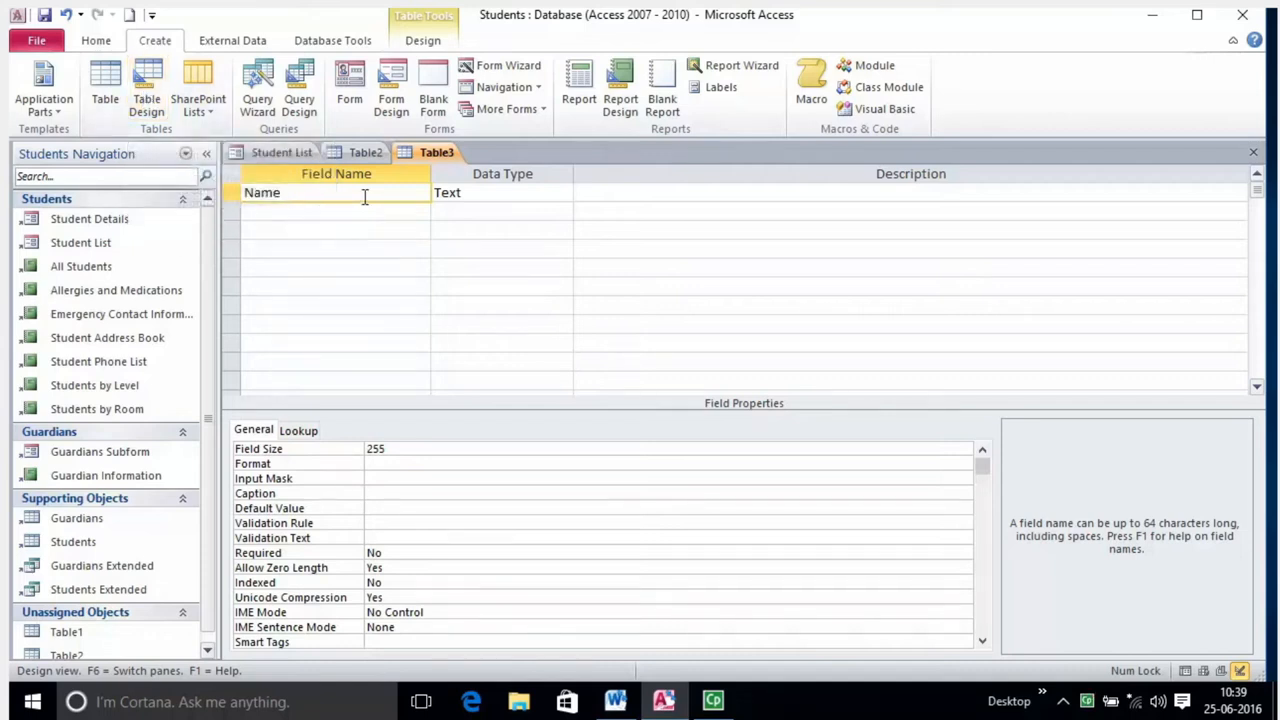
pyautogui.click(475, 192)
pyautogui.click(627, 198)
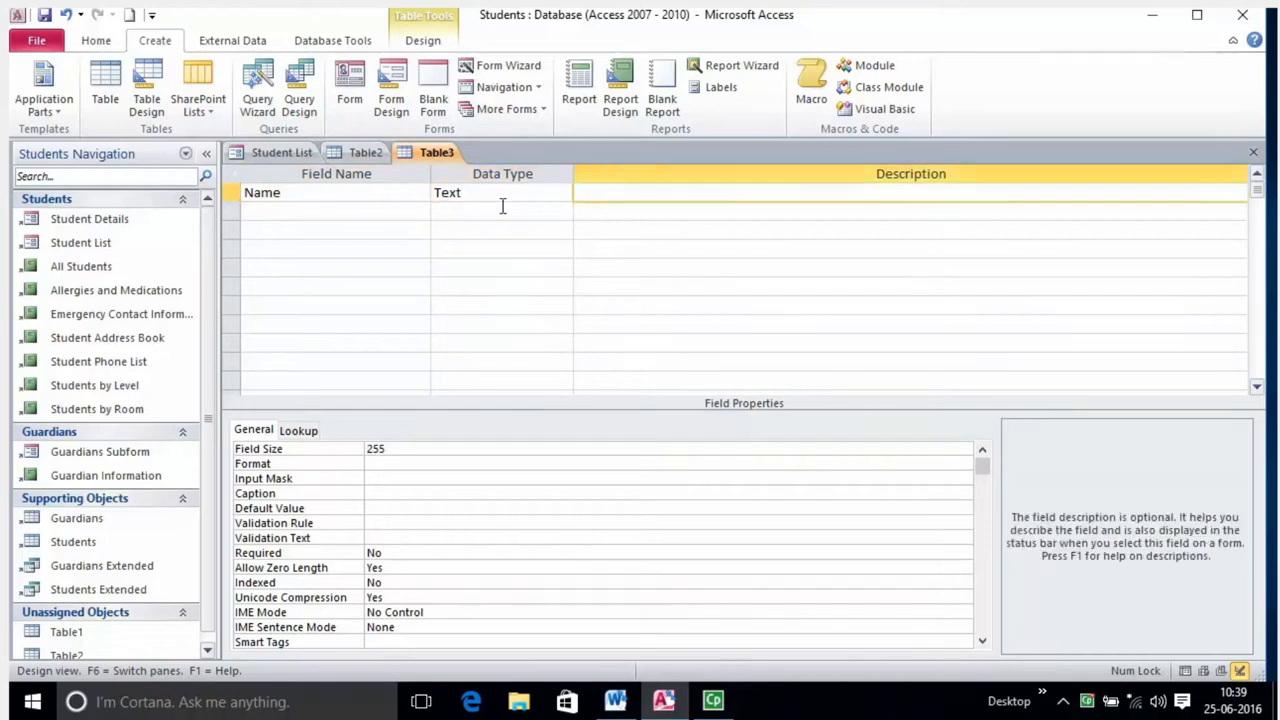
pyautogui.click(337, 192)
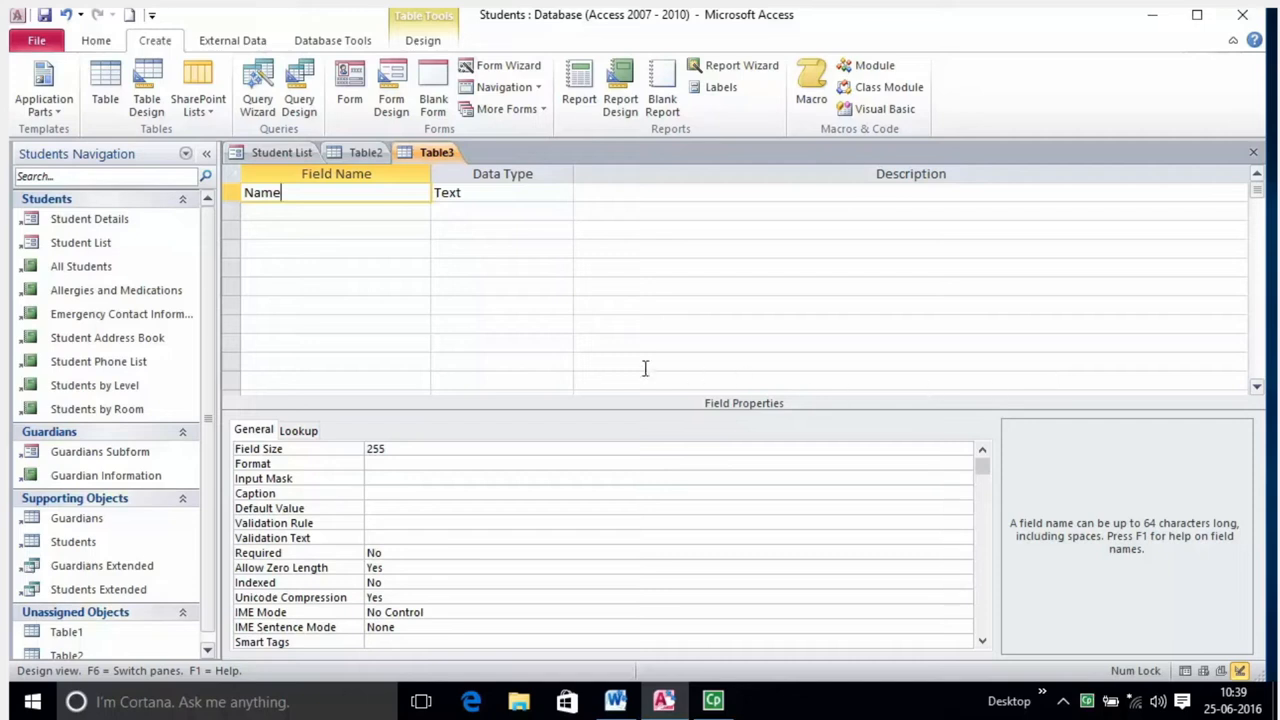
pyautogui.click(310, 230)
pyautogui.click(310, 250)
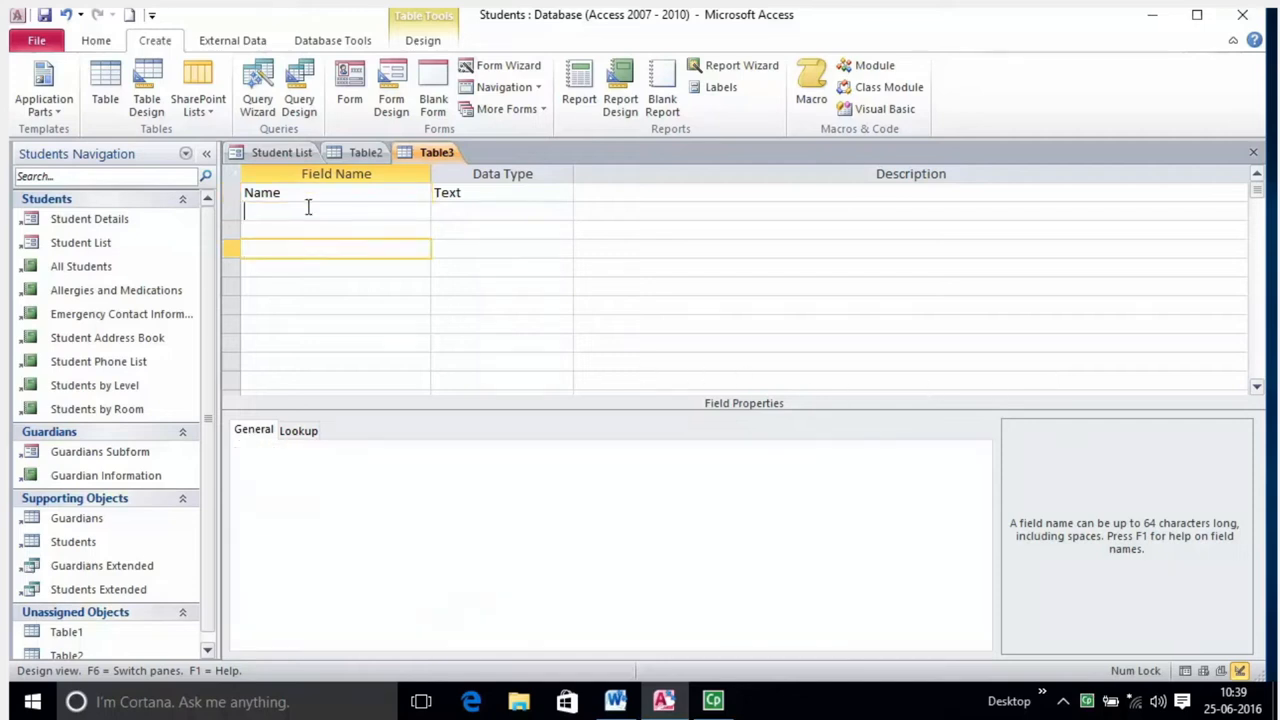
pyautogui.click(340, 195)
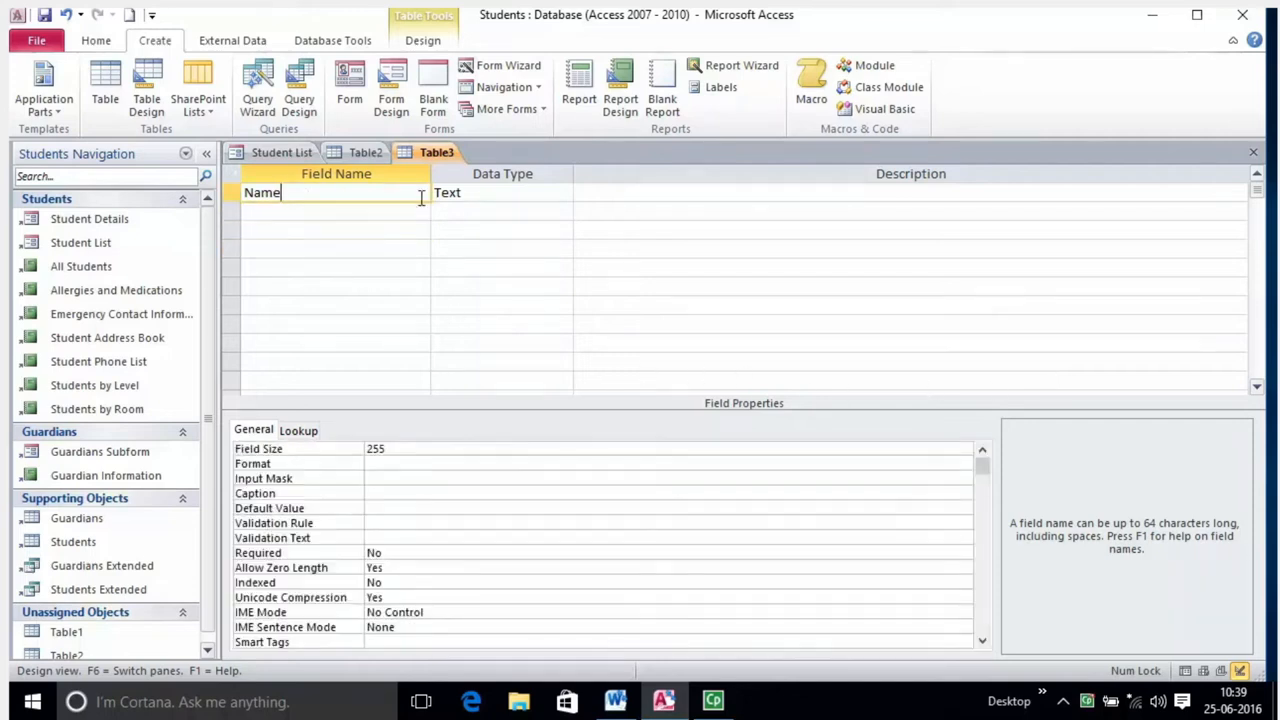
pyautogui.moveTo(249, 195); pyautogui.dragTo(291, 187)
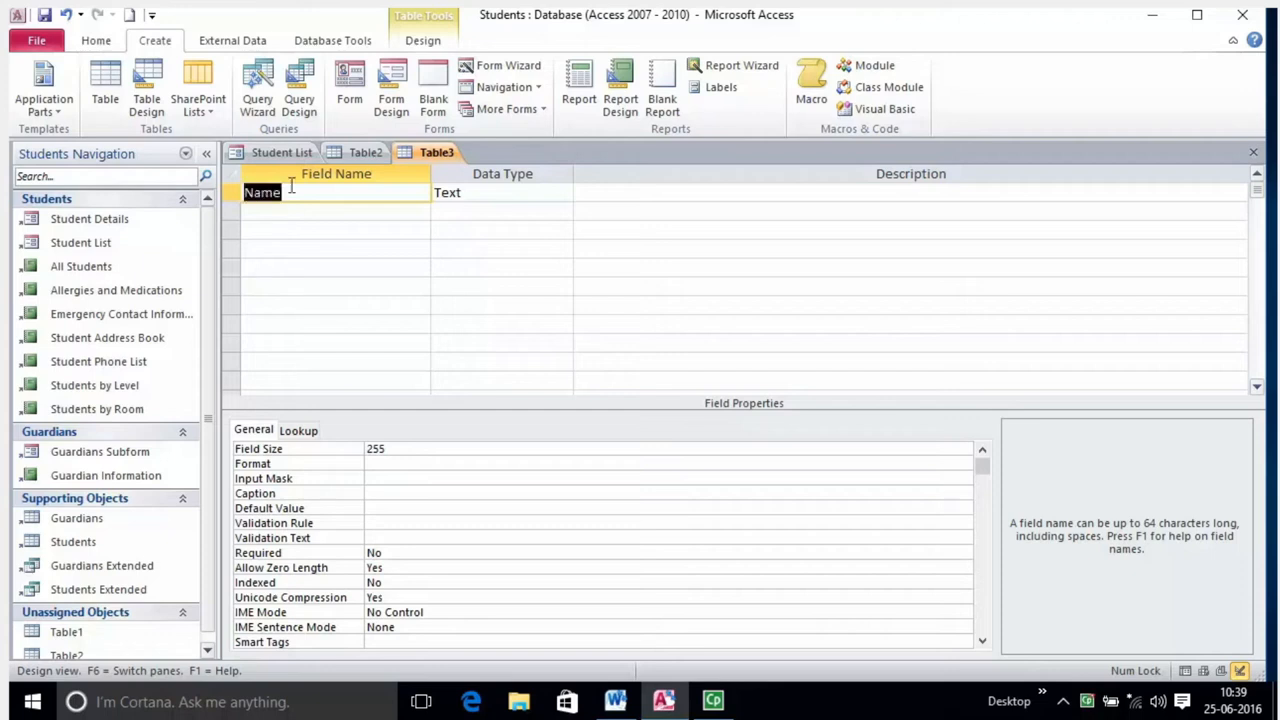
pyautogui.click(440, 193)
pyautogui.click(690, 191)
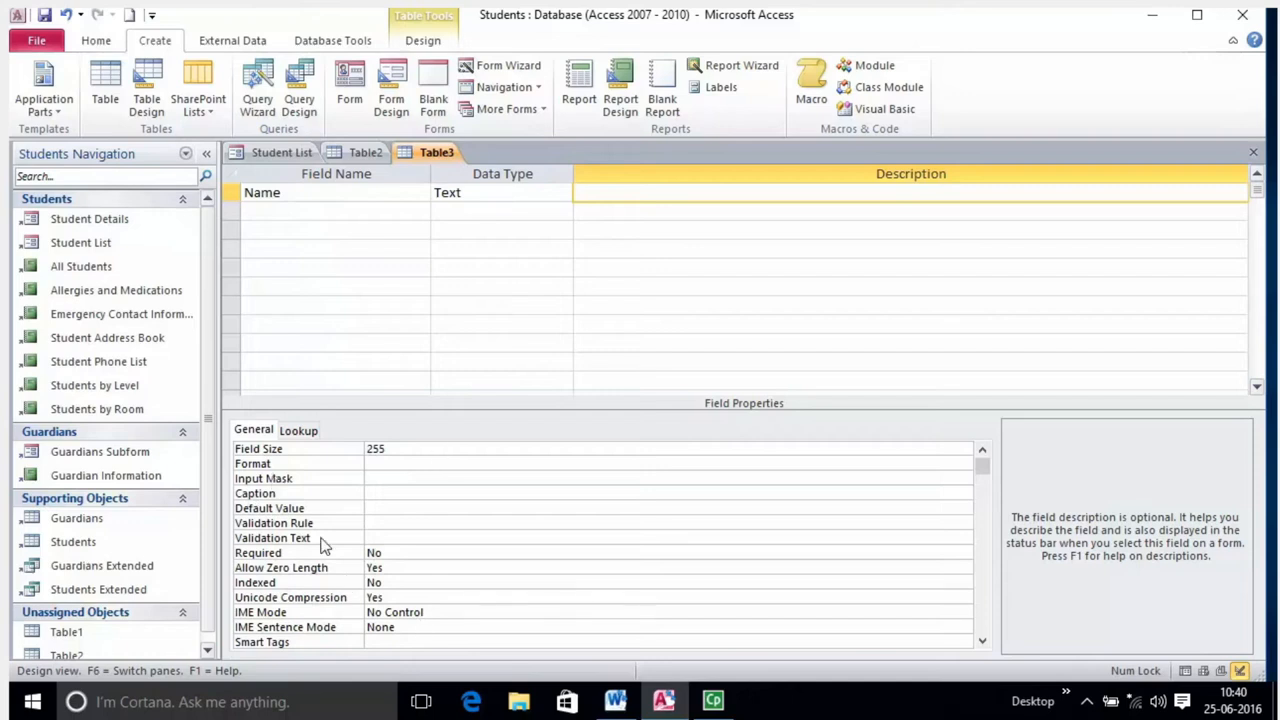
# Review the Name field's Format, Input Mask, Default Value and Field Size 255 properties.
pyautogui.click(298, 482)
pyautogui.click(303, 465)
pyautogui.click(378, 510)
pyautogui.click(424, 466)
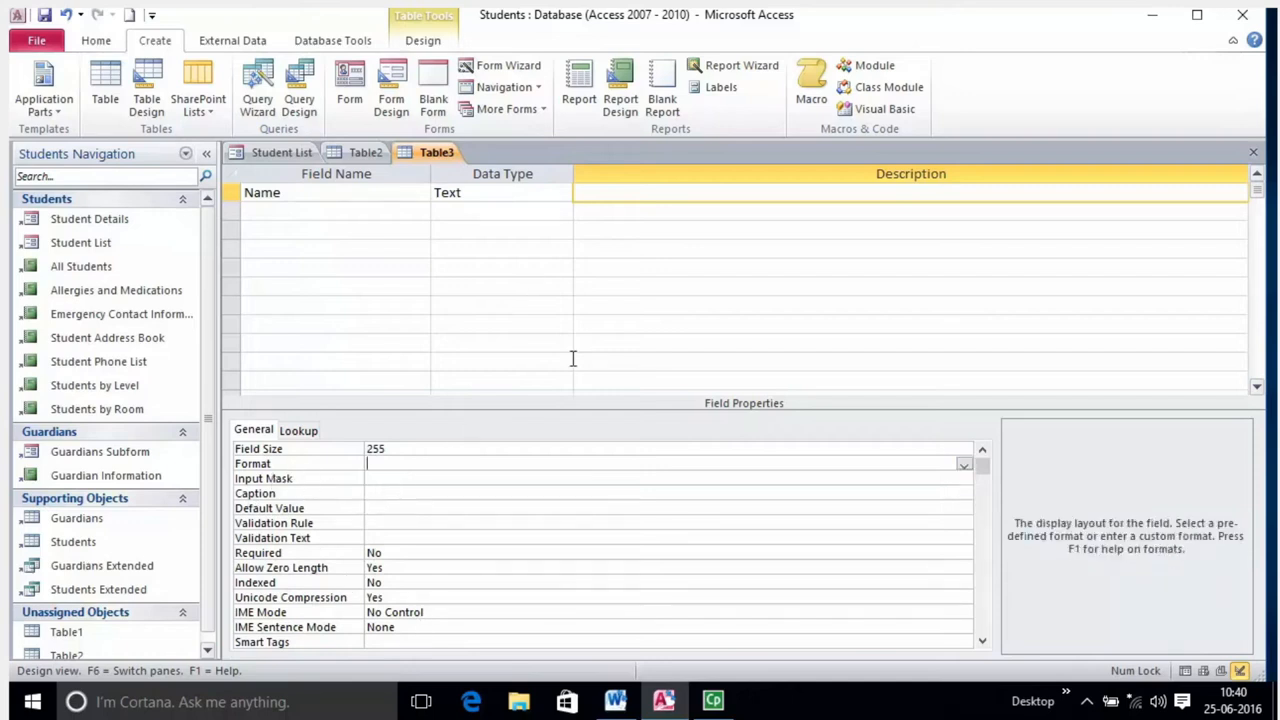
pyautogui.click(940, 450)
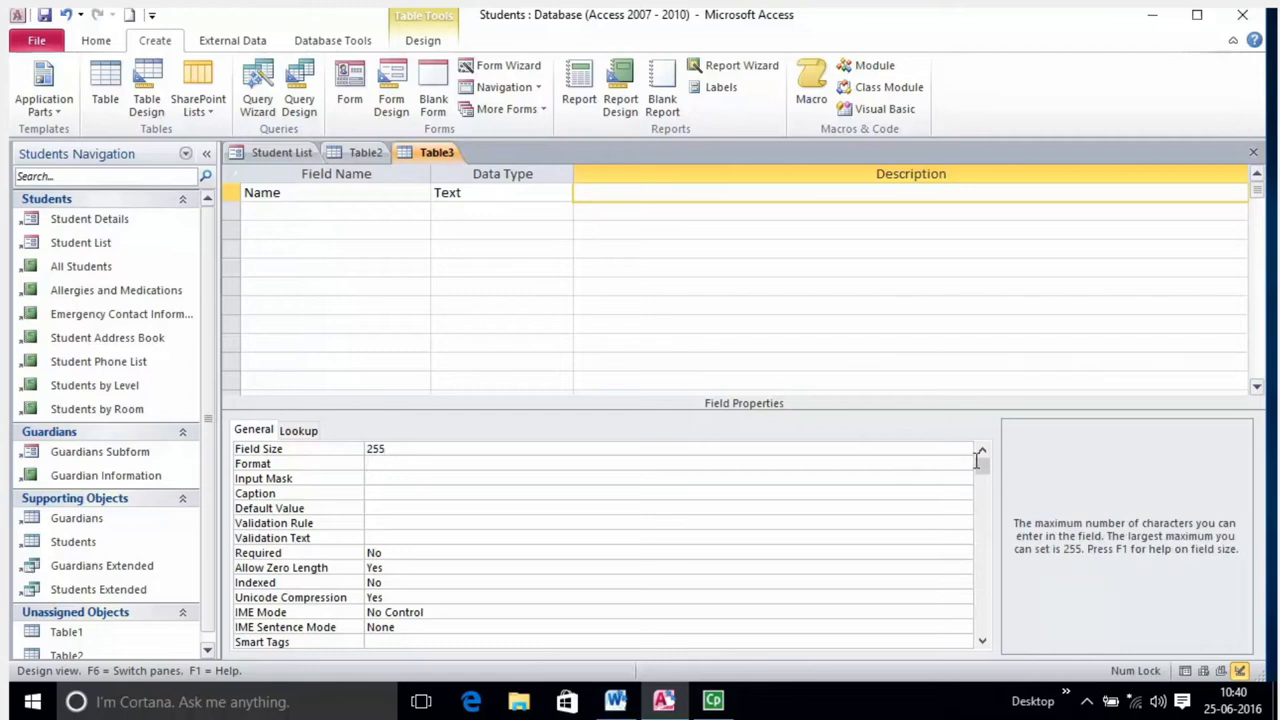
pyautogui.click(957, 465)
pyautogui.click(930, 507)
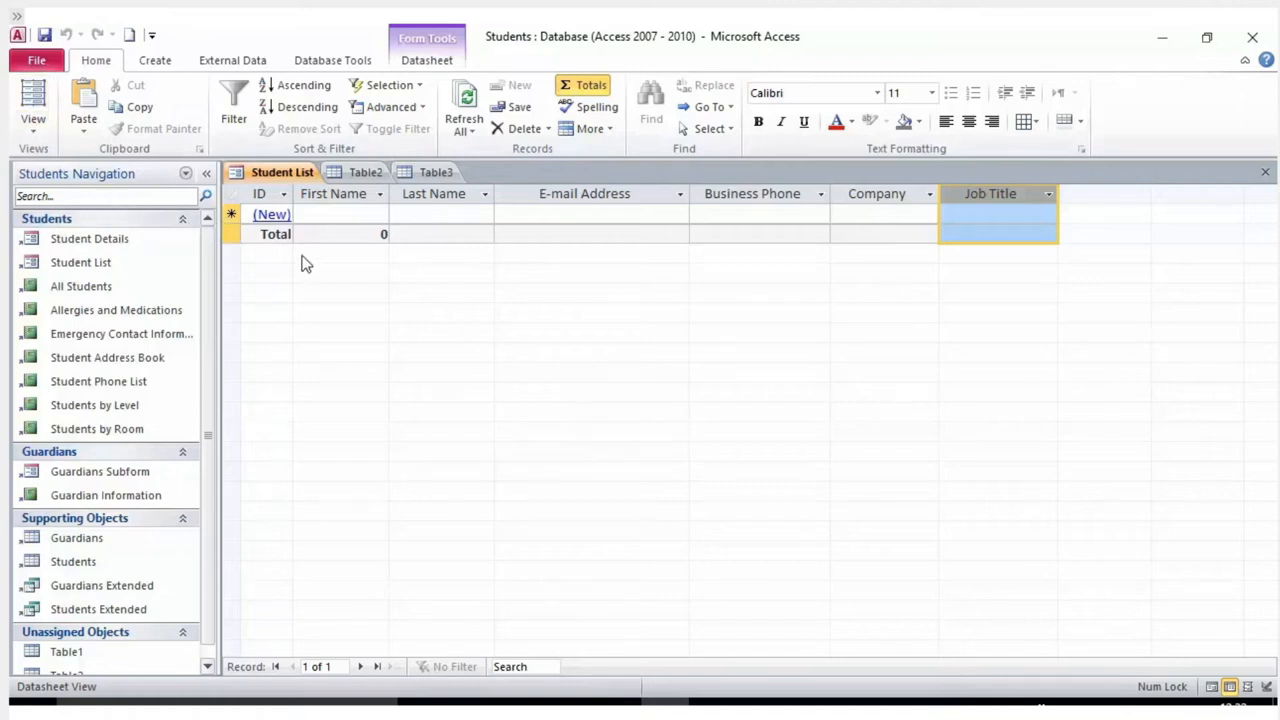
# Create Table4 in Design view, browse the first row's Data Type list, then return to Field Name.
pyautogui.click(152, 60)
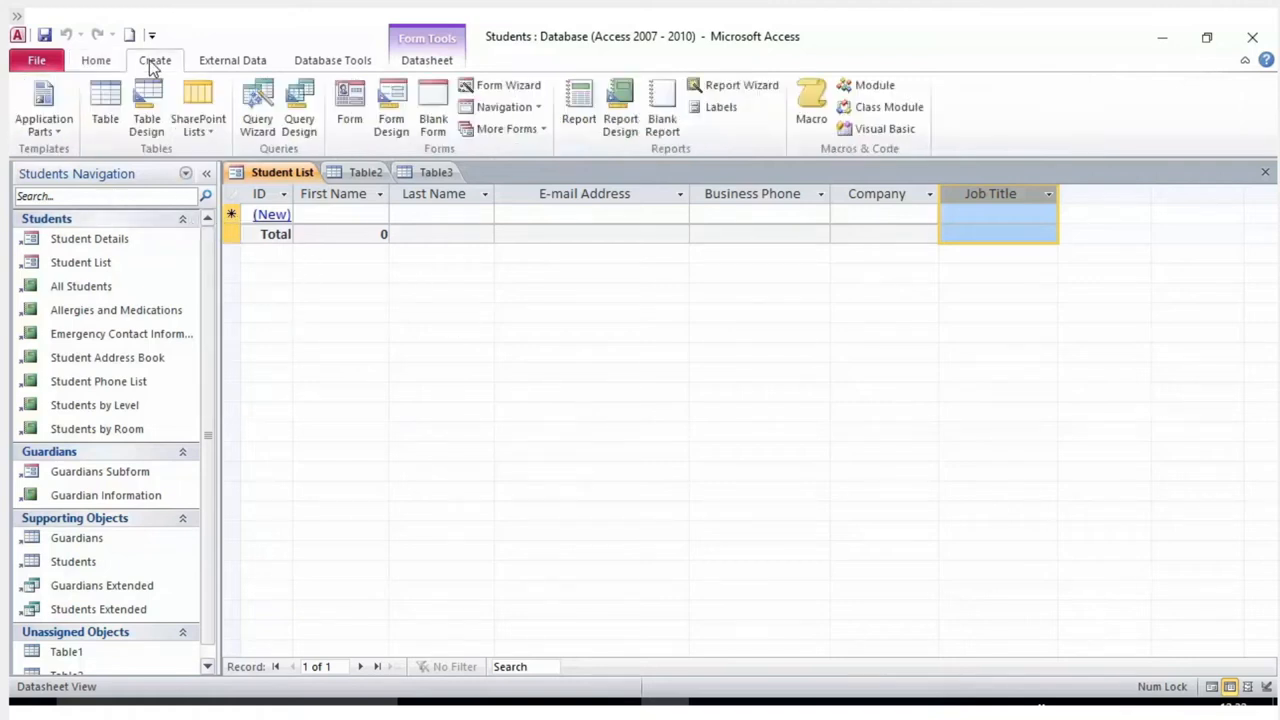
pyautogui.click(141, 119)
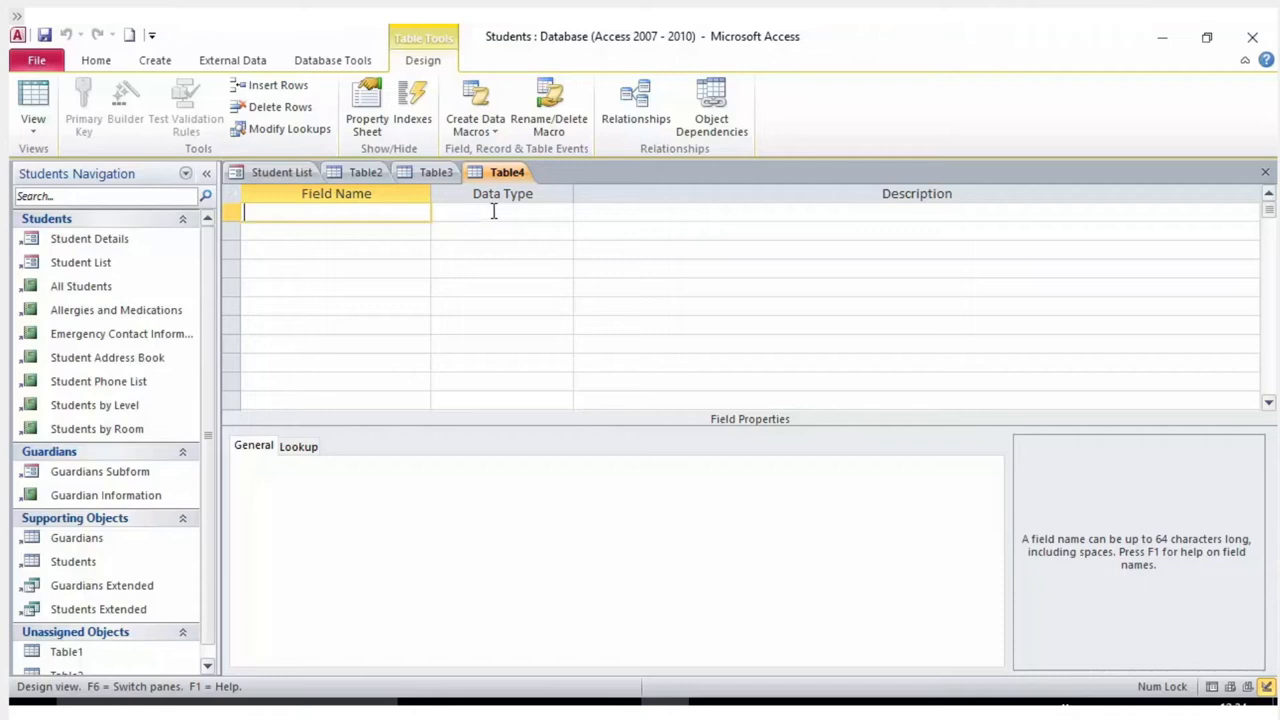
pyautogui.click(564, 214)
pyautogui.click(564, 214)
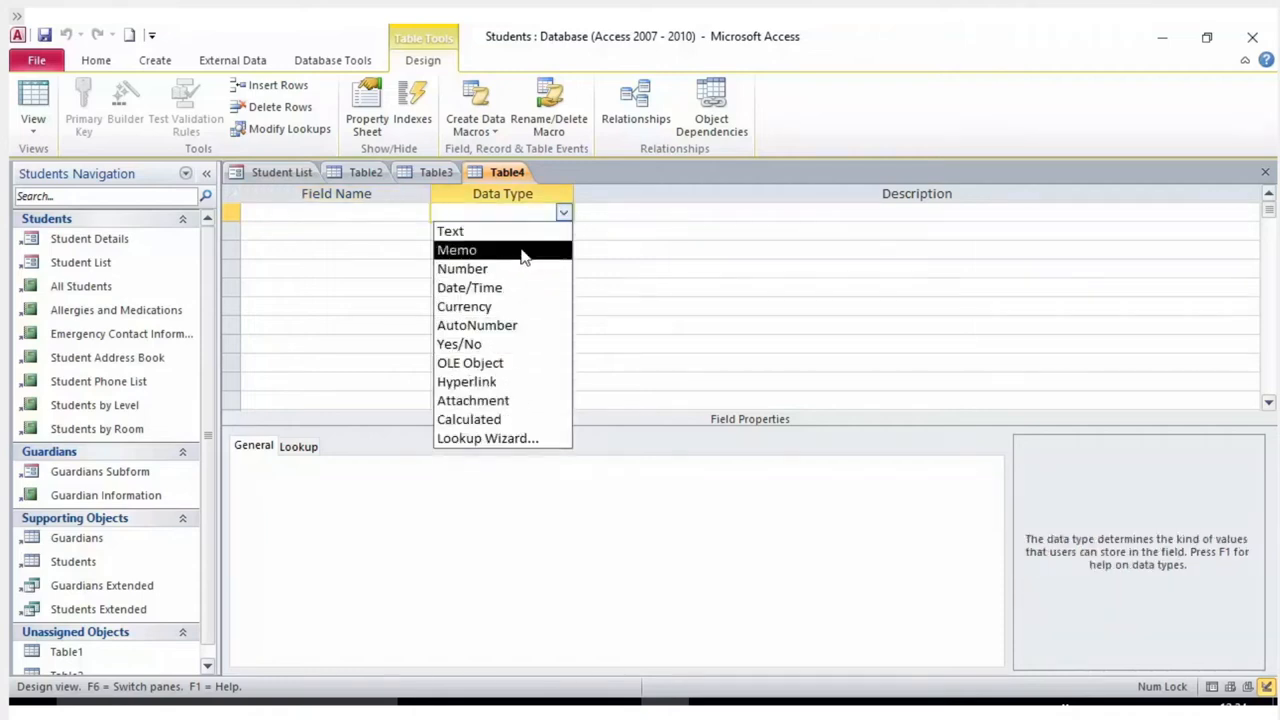
pyautogui.click(627, 237)
pyautogui.click(626, 215)
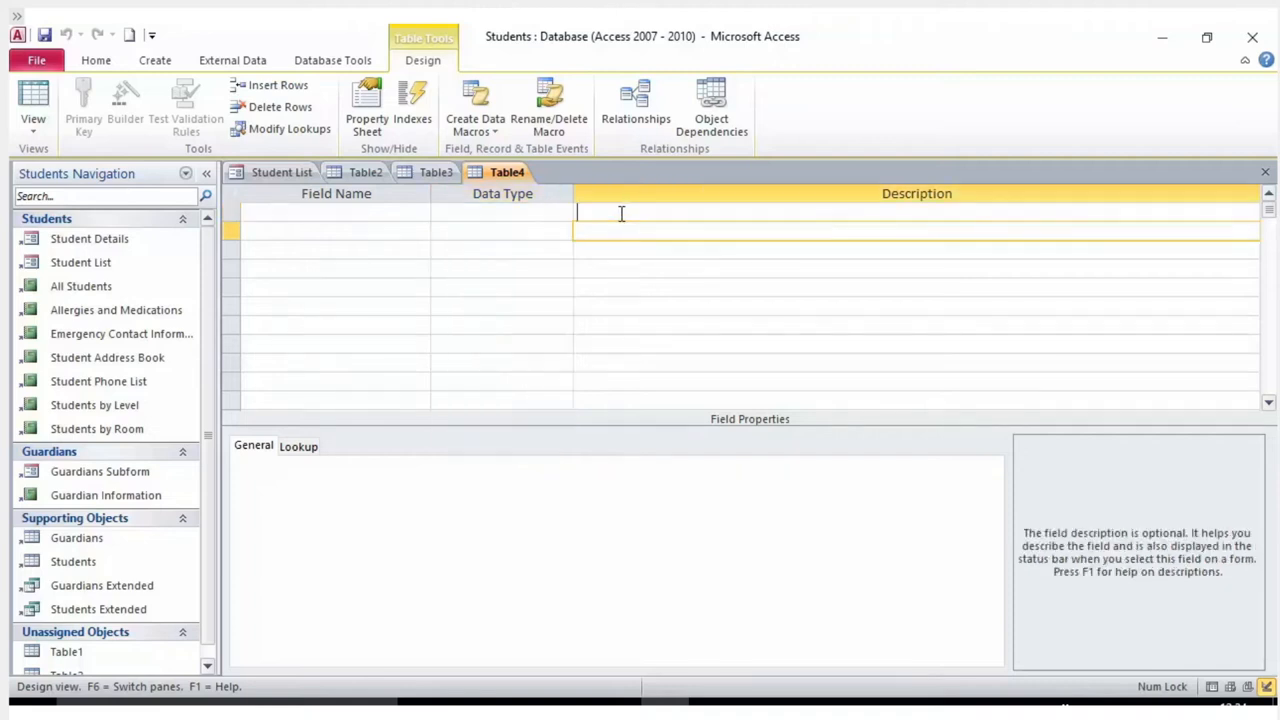
pyautogui.click(544, 217)
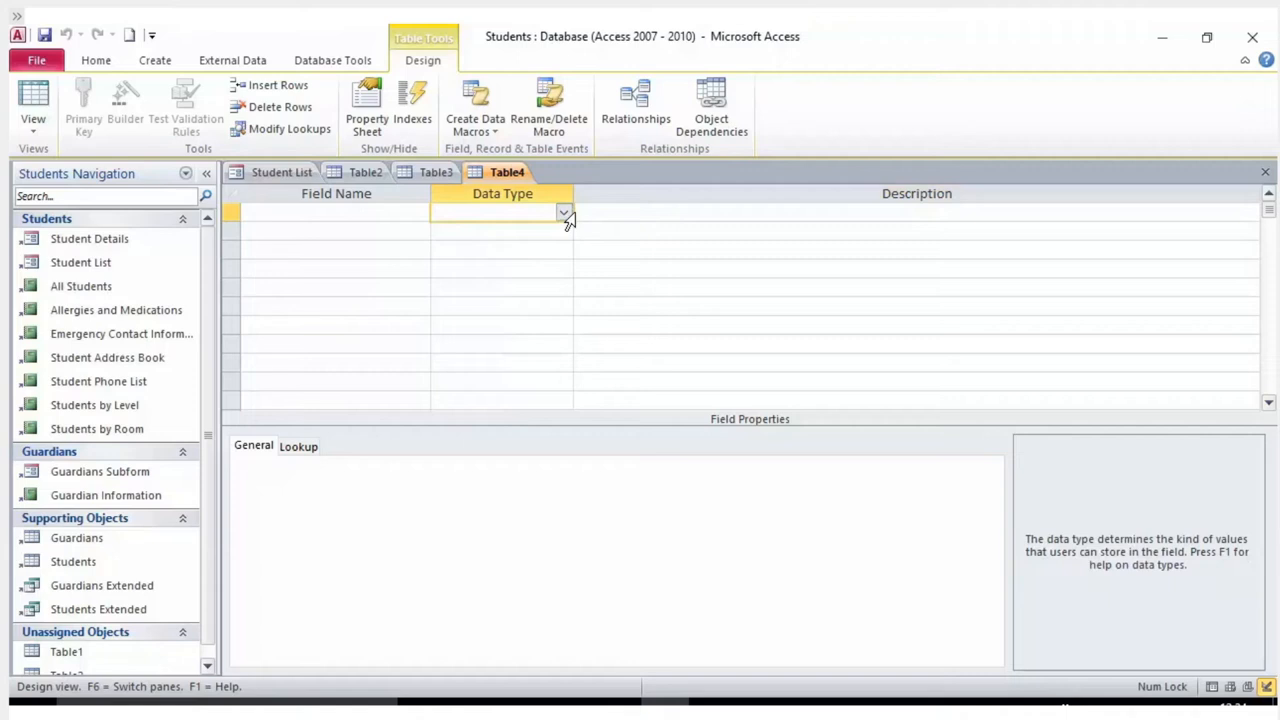
pyautogui.click(565, 214)
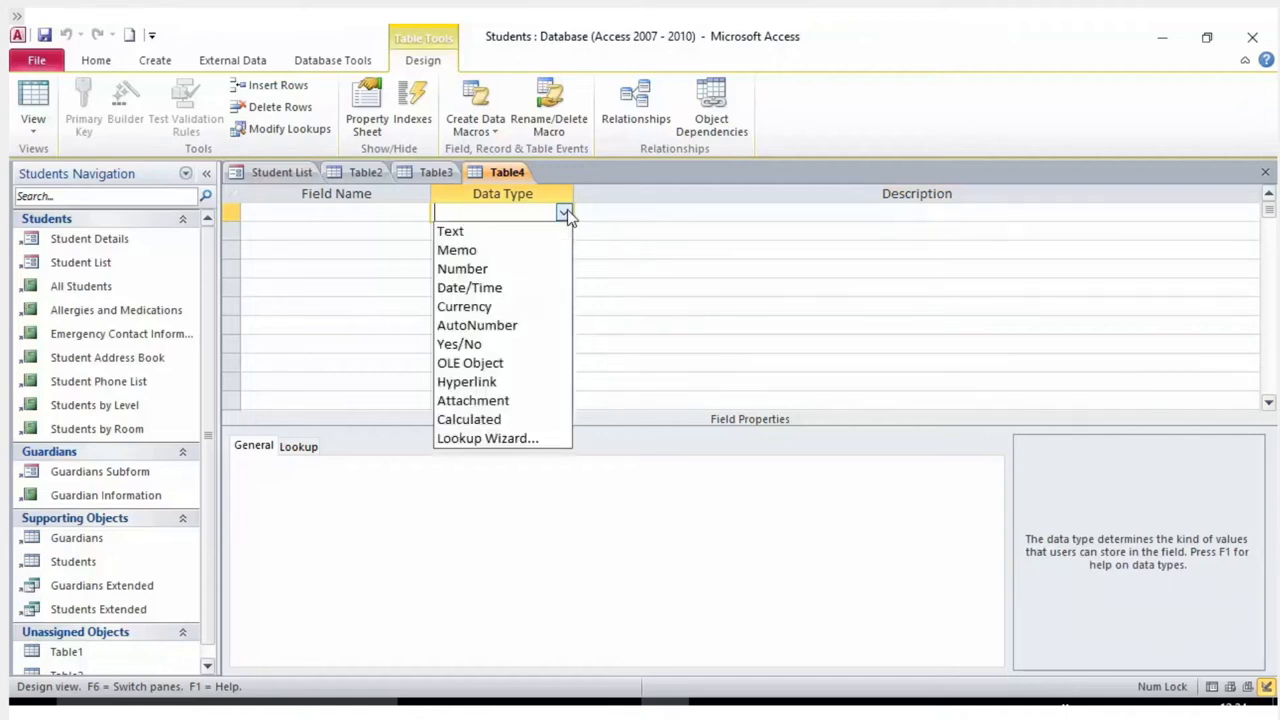
pyautogui.click(637, 220)
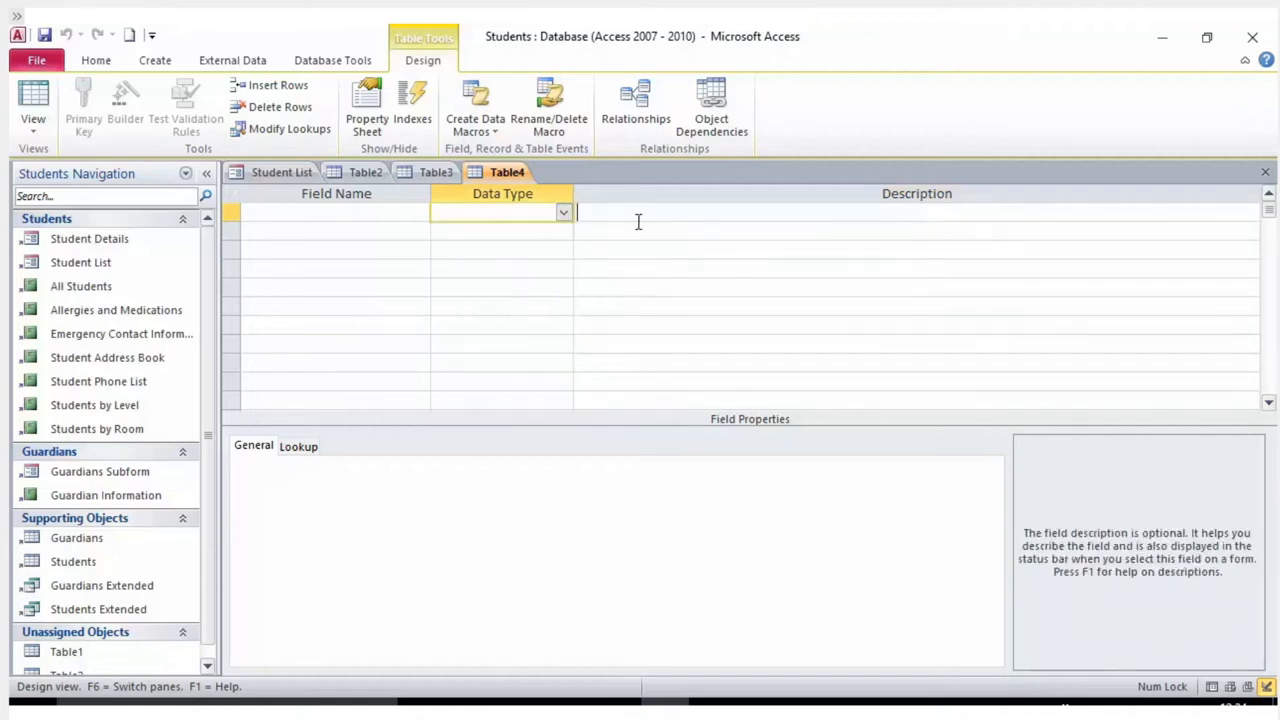
pyautogui.click(393, 220)
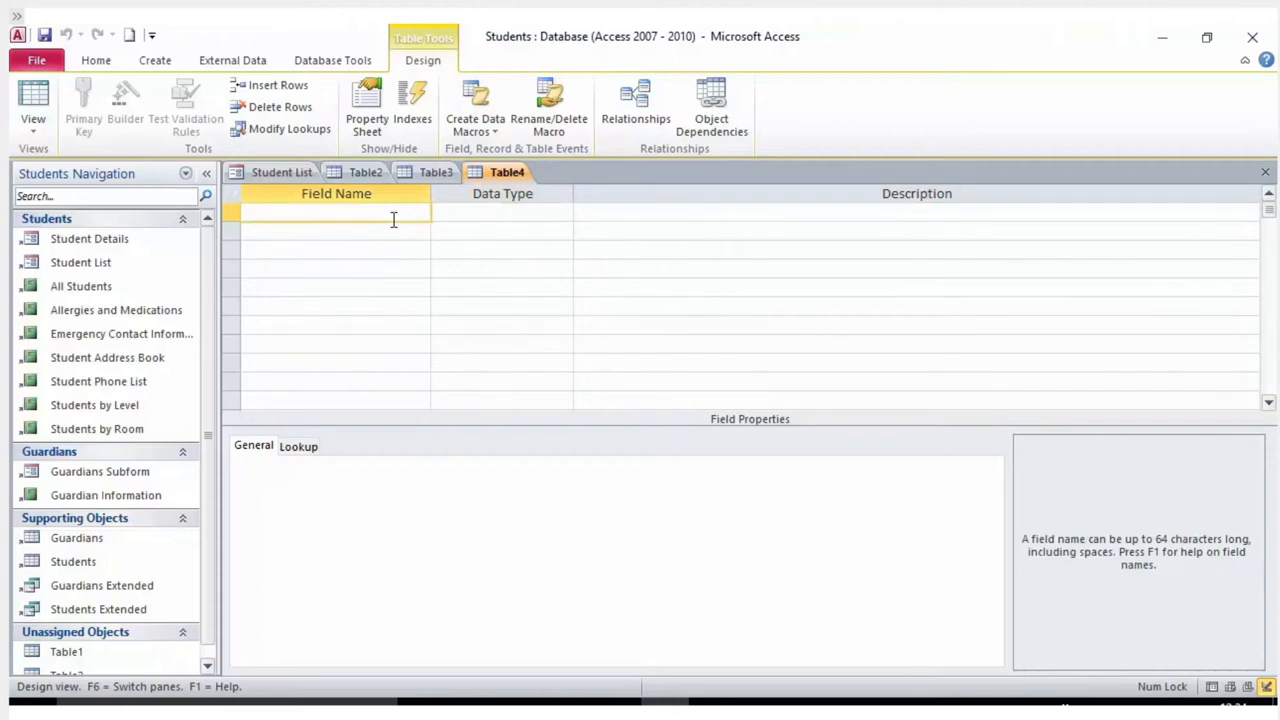
# Add a Text field 'Name' to Table4, accepting the reserved-word warning, described 'Name of student'.
pyautogui.write('Name')
pyautogui.click(467, 215)
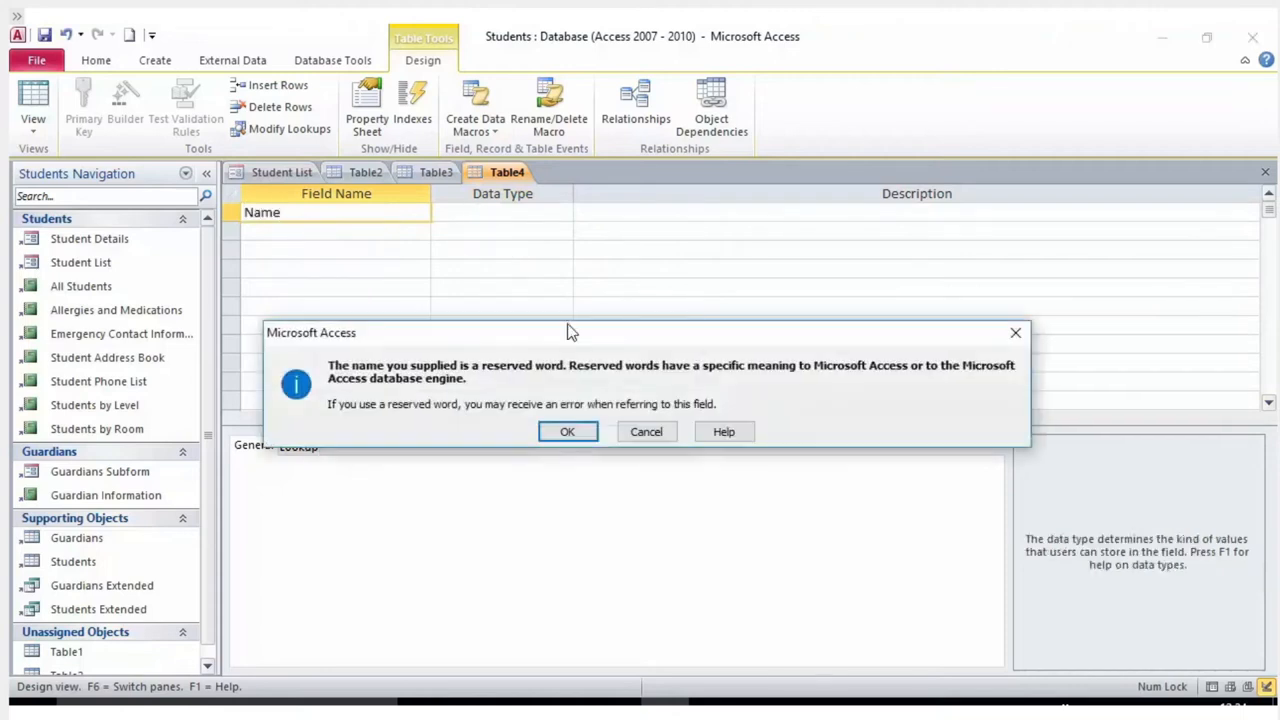
pyautogui.click(573, 432)
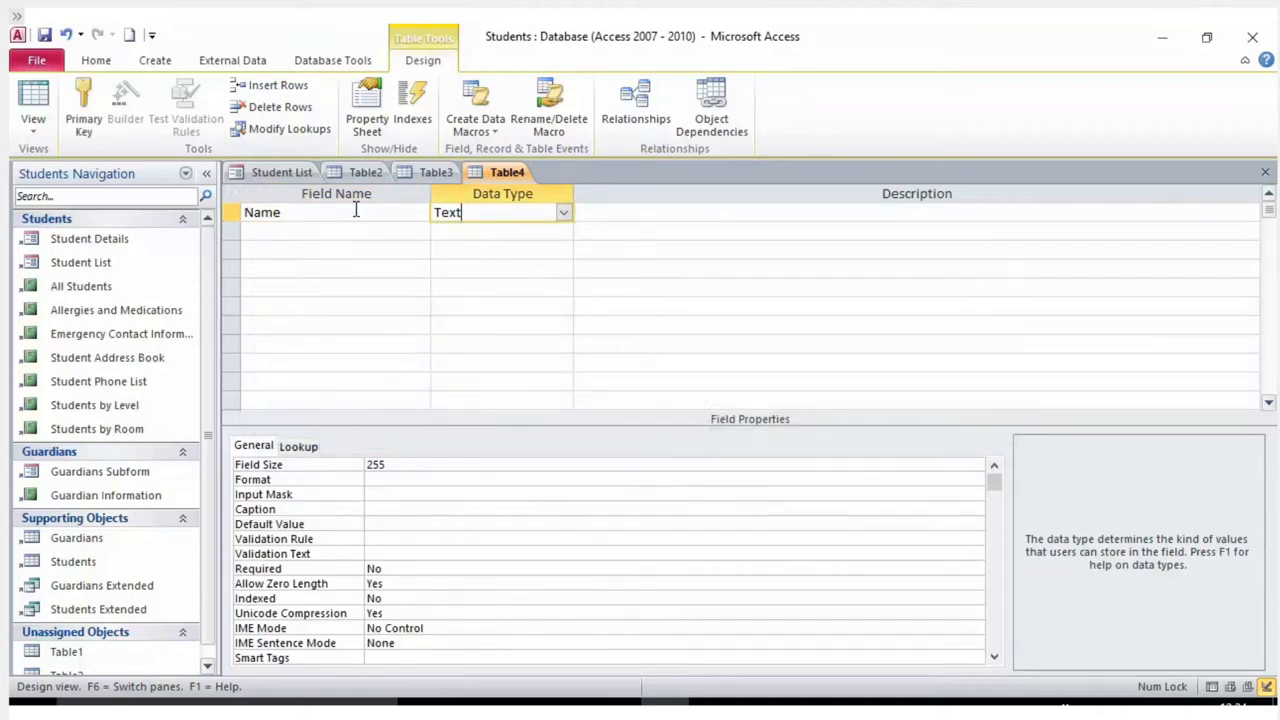
pyautogui.click(707, 223)
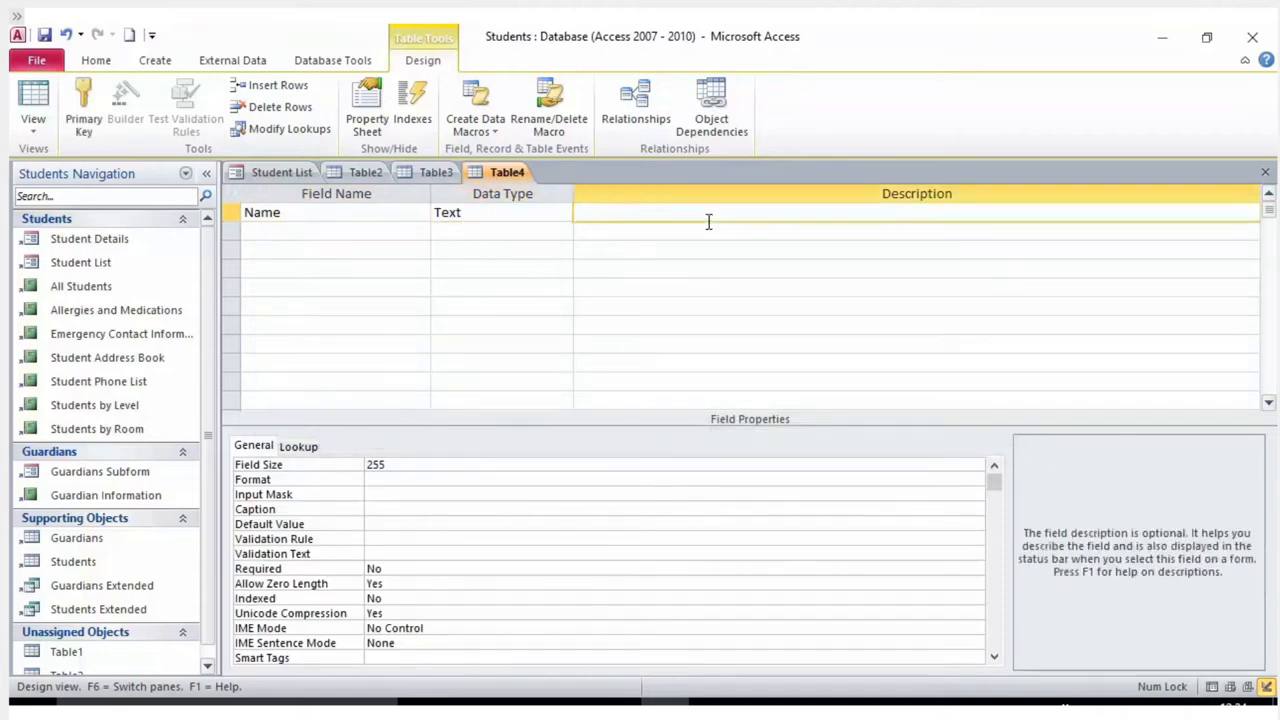
pyautogui.write('Name of student')
pyautogui.click(697, 226)
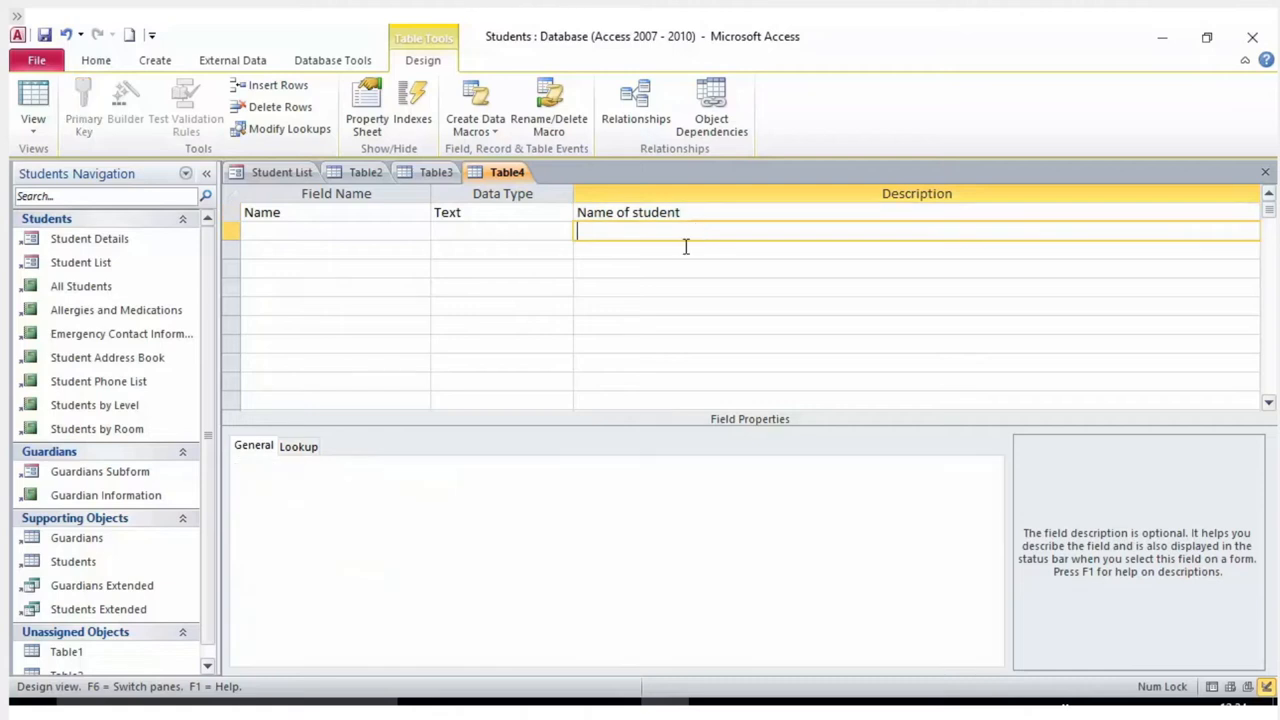
pyautogui.click(481, 216)
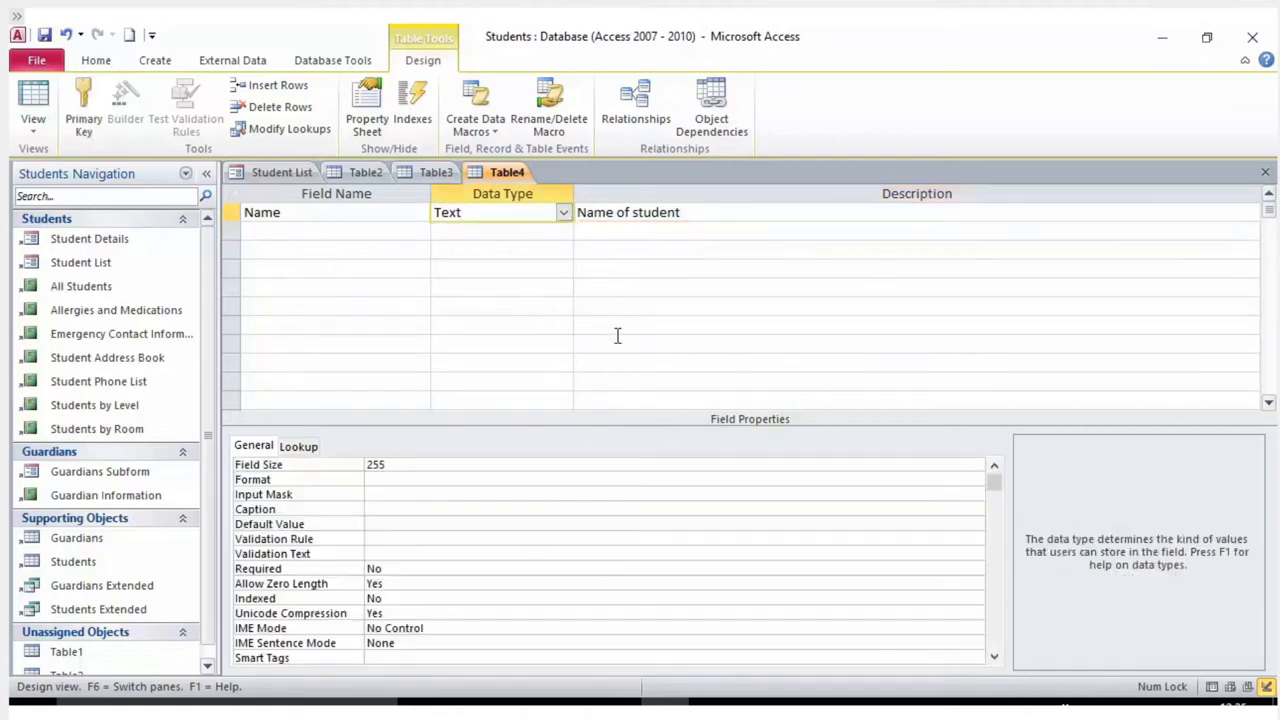
pyautogui.scroll(-1, 594, 543)
pyautogui.scroll(1, 594, 543)
pyautogui.click(320, 213)
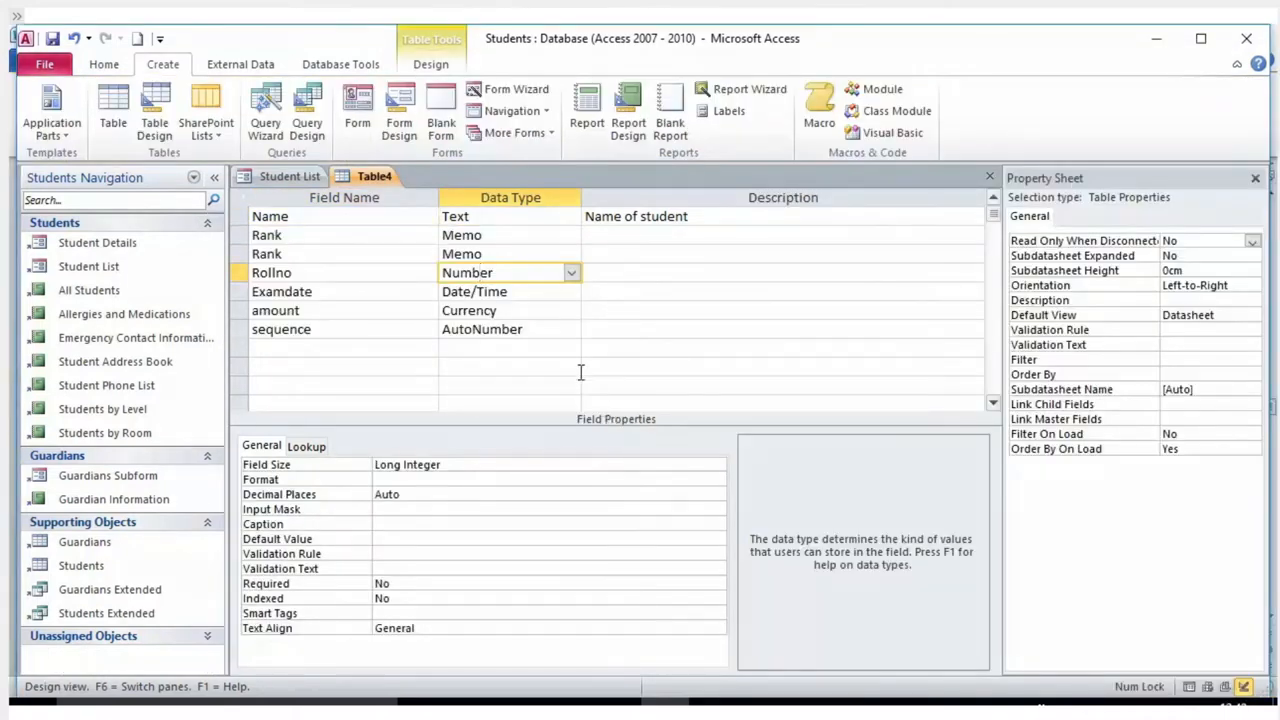
# Confirm Name stays Text with Field Size 255, then select the first Rank (Memo) row.
pyautogui.click(537, 216)
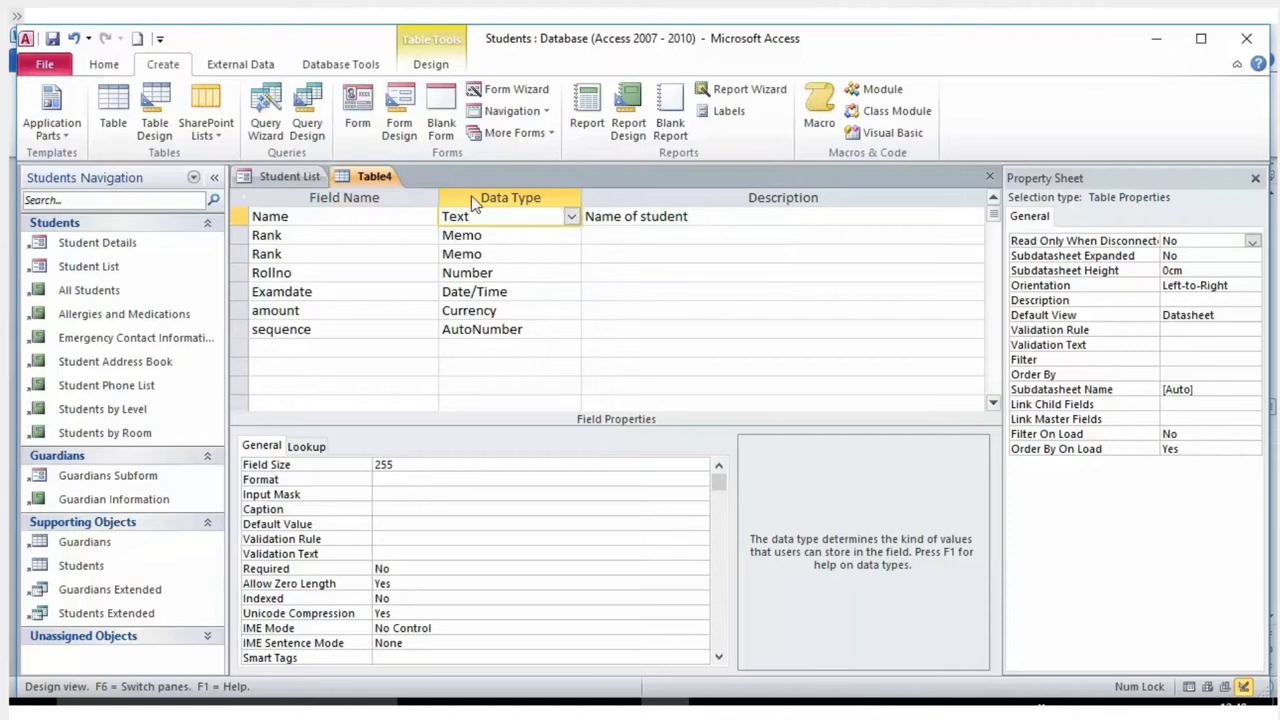
pyautogui.click(571, 216)
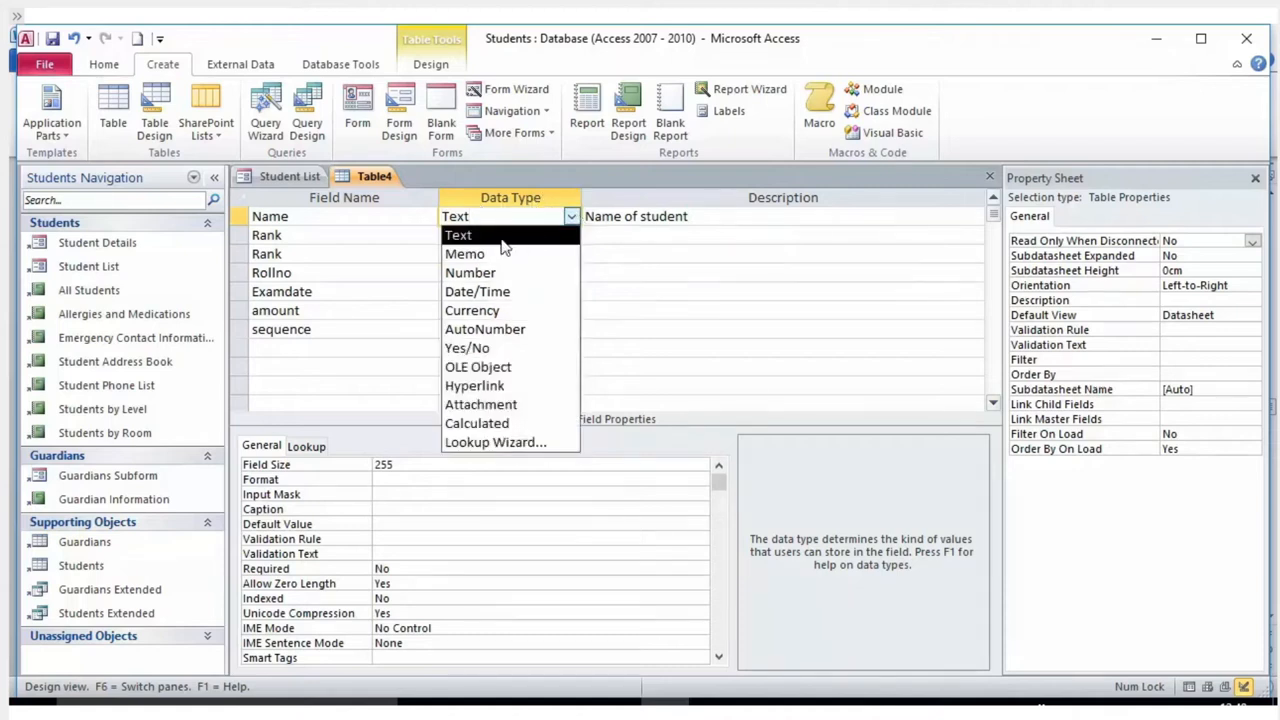
pyautogui.click(502, 240)
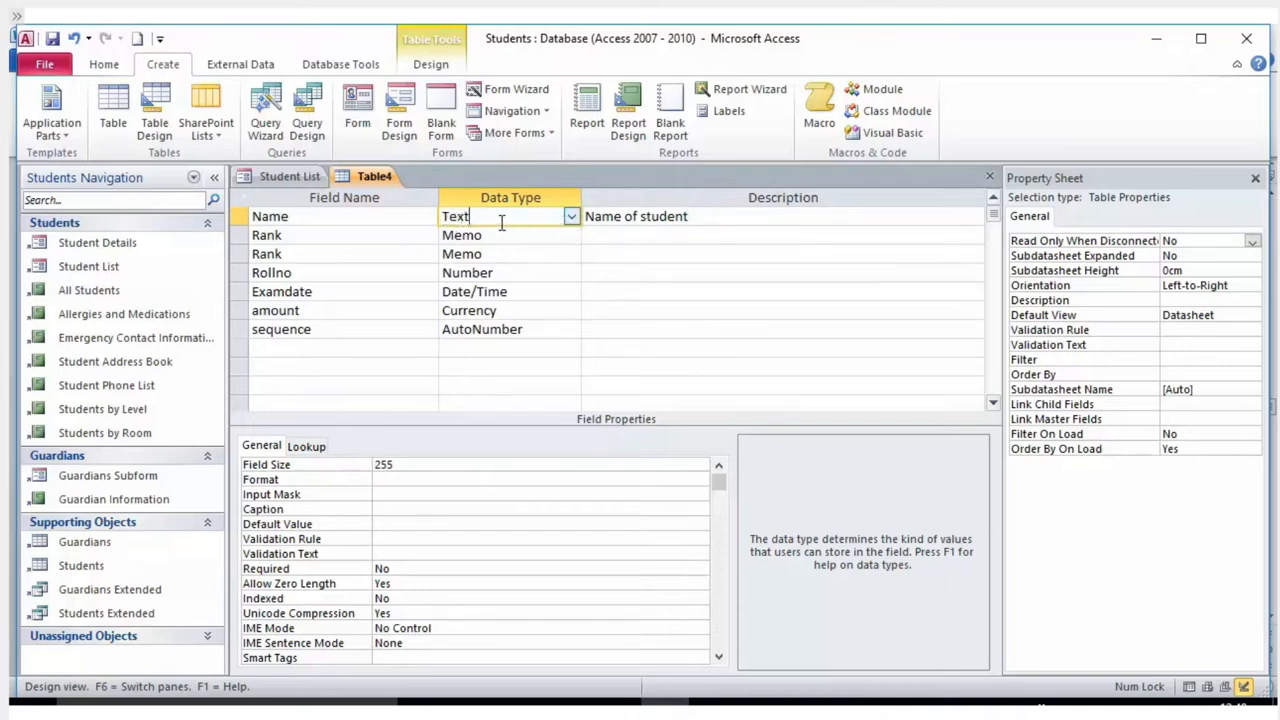
pyautogui.click(640, 226)
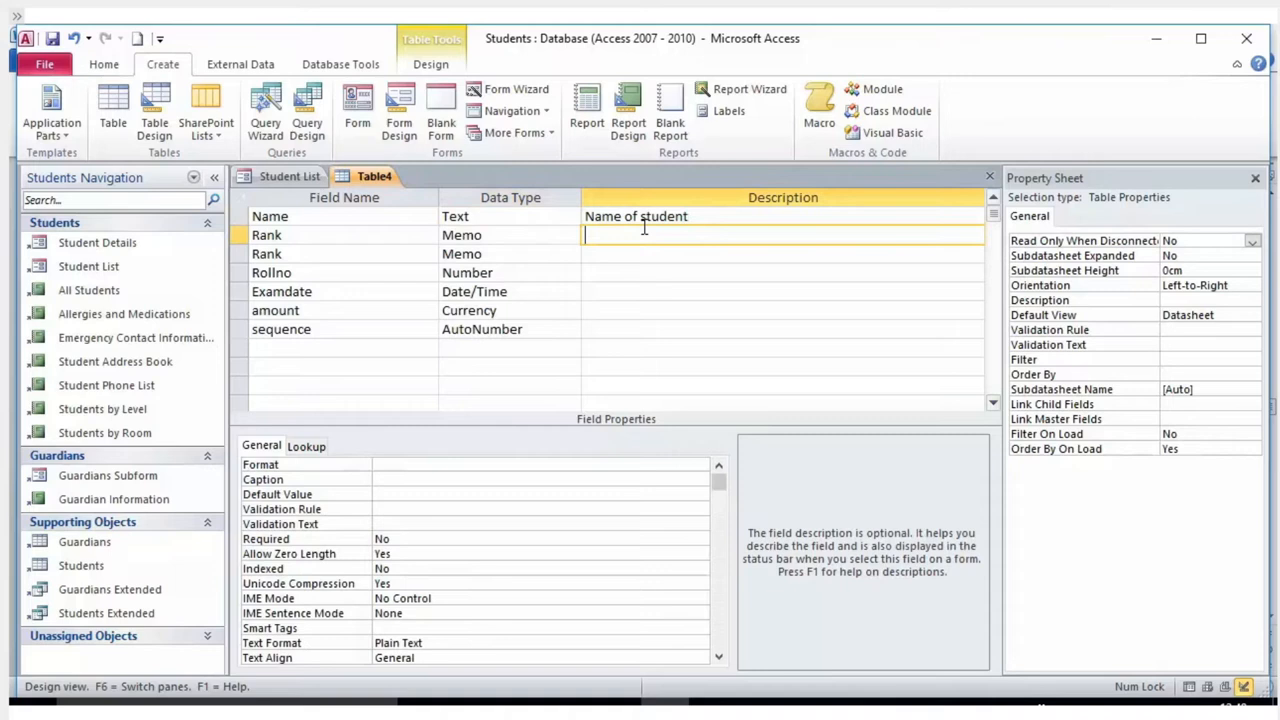
pyautogui.click(541, 220)
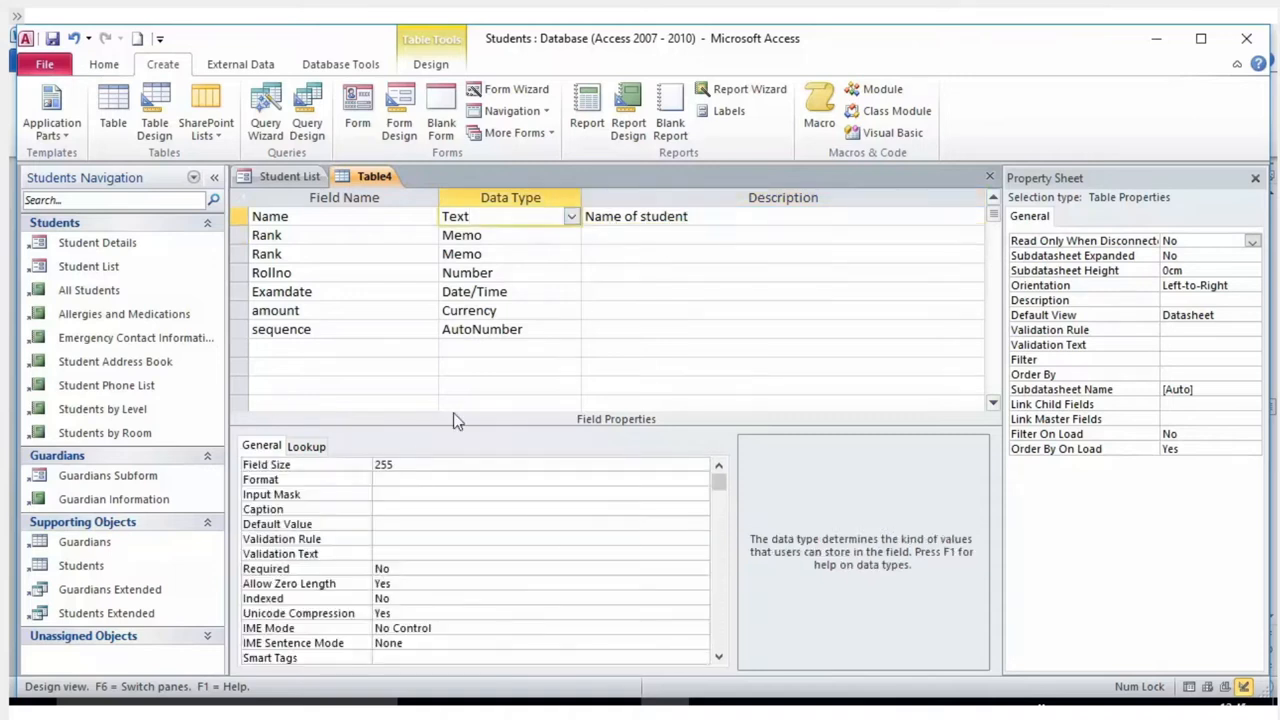
pyautogui.click(384, 466)
pyautogui.click(355, 463)
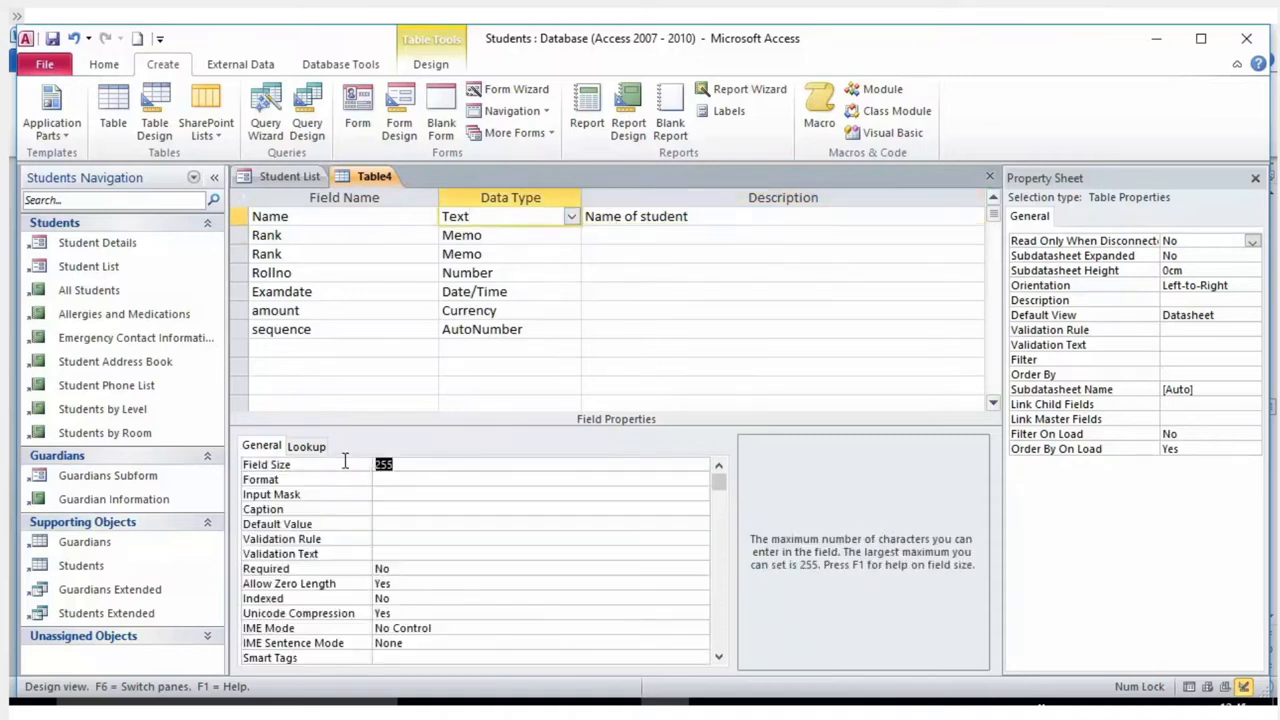
pyautogui.click(505, 240)
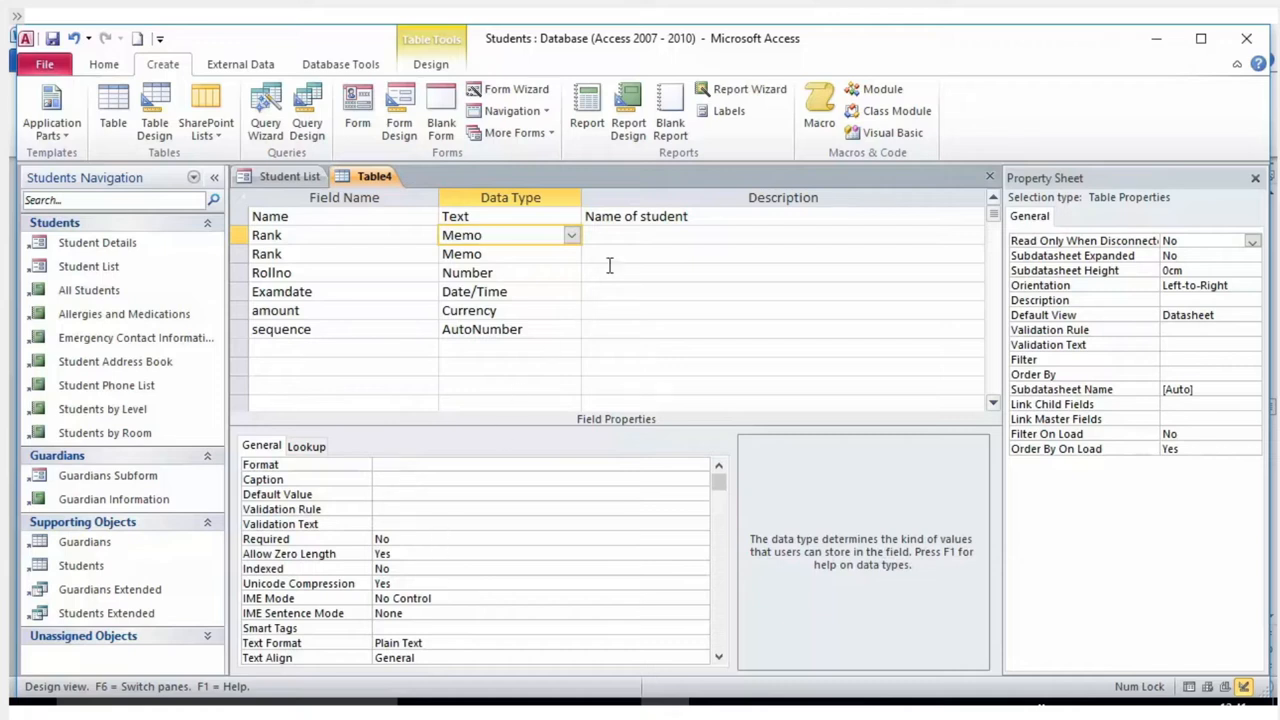
# Set the first Rank field's Default Value to 65538.
pyautogui.click(429, 491)
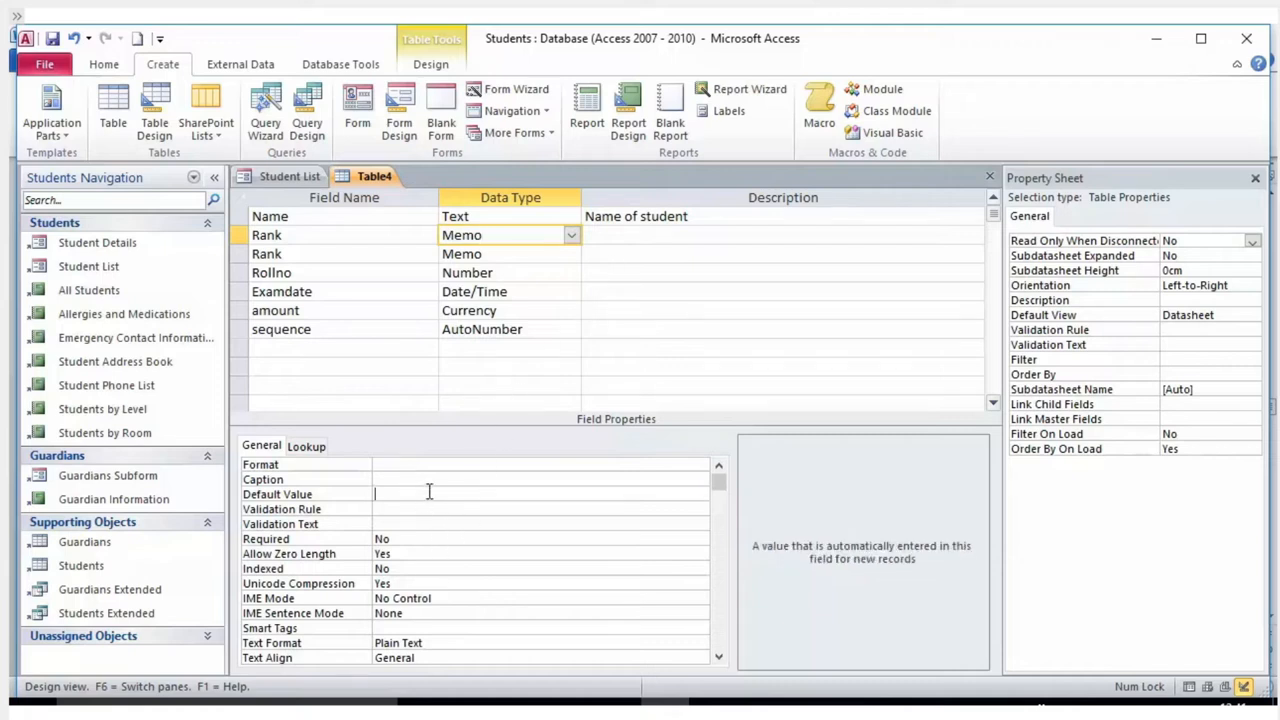
pyautogui.click(502, 513)
pyautogui.click(502, 482)
pyautogui.click(488, 496)
# Review properties of the second Rank, Rollno (Number), Examdate (Date/Time) and amount (Currency) fields.
pyautogui.click(530, 256)
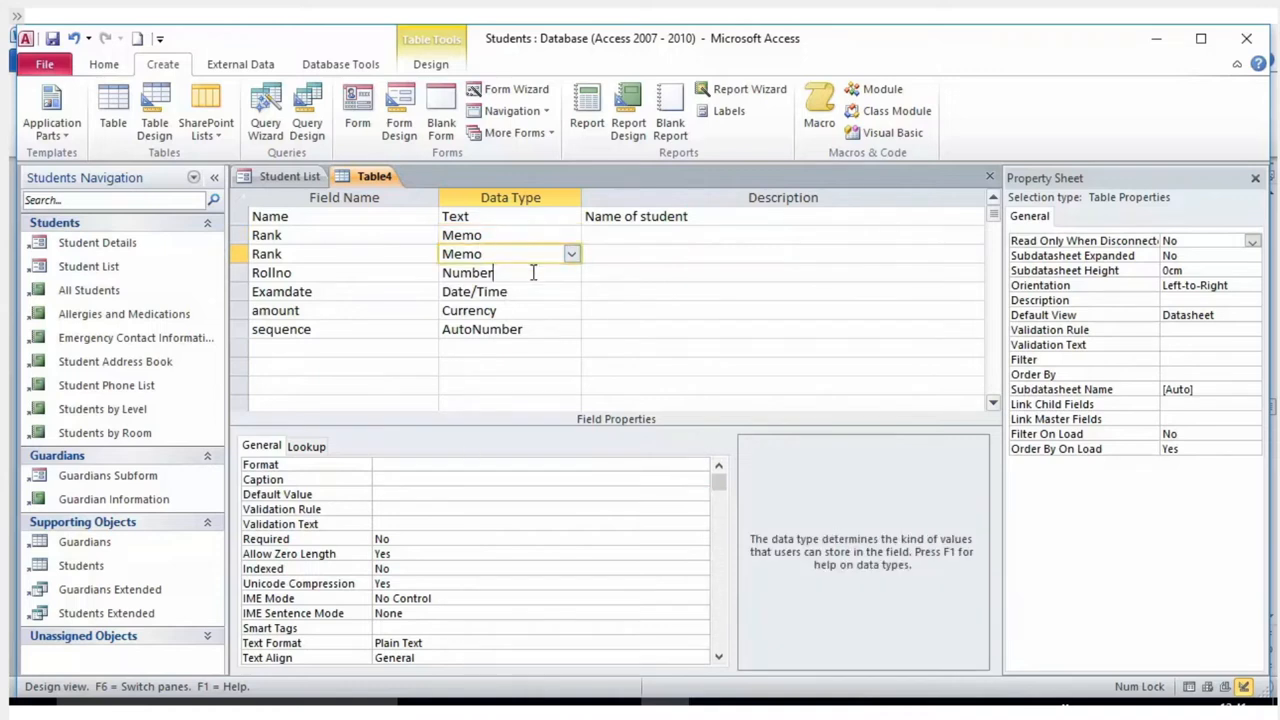
pyautogui.click(545, 273)
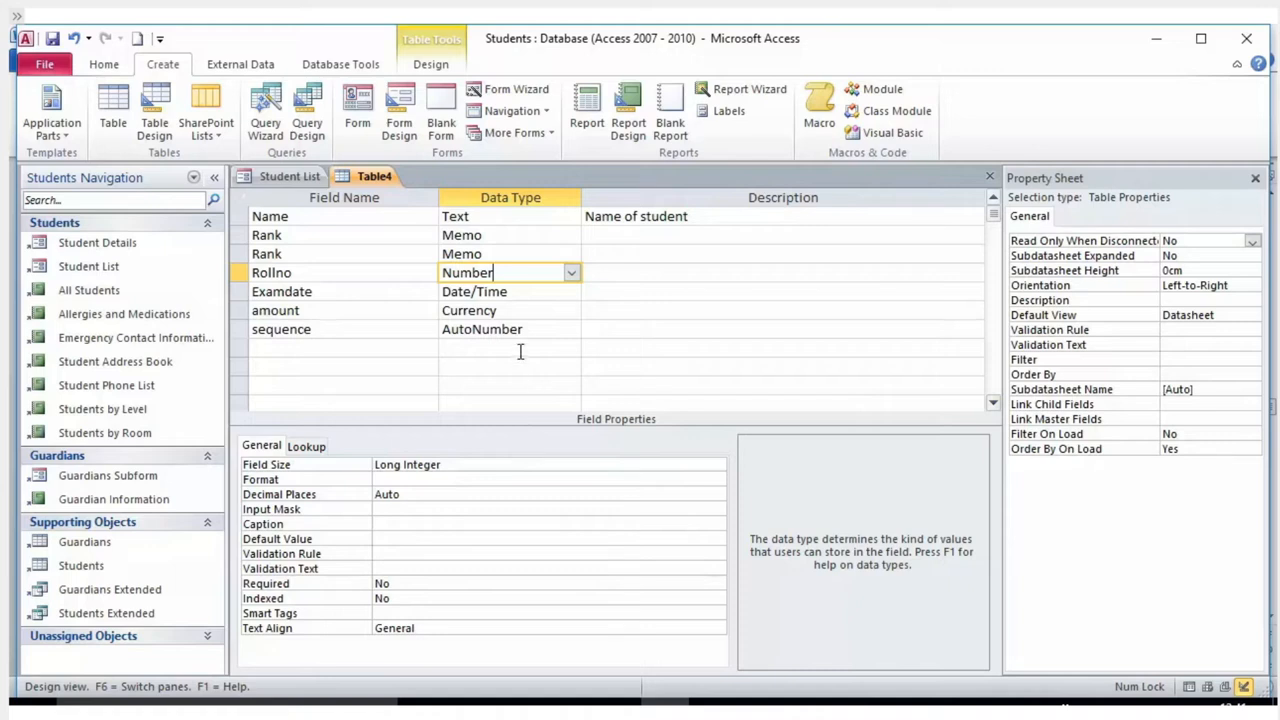
pyautogui.click(563, 298)
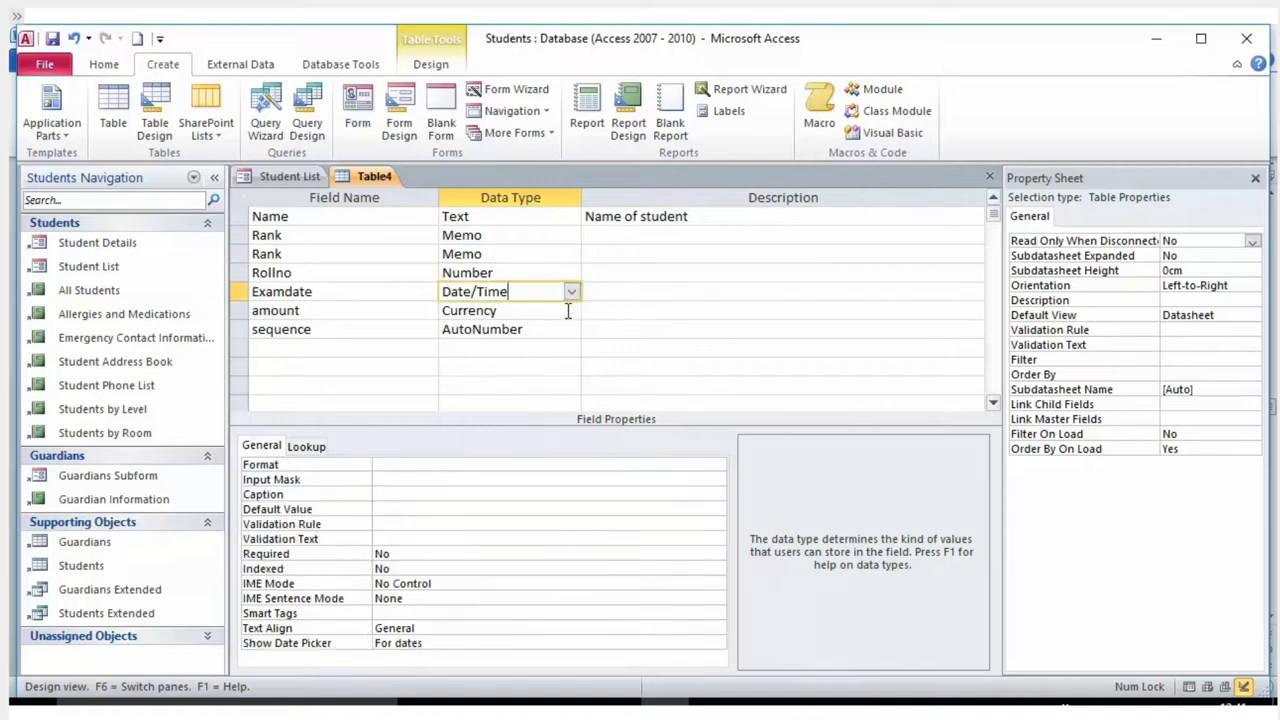
pyautogui.click(562, 313)
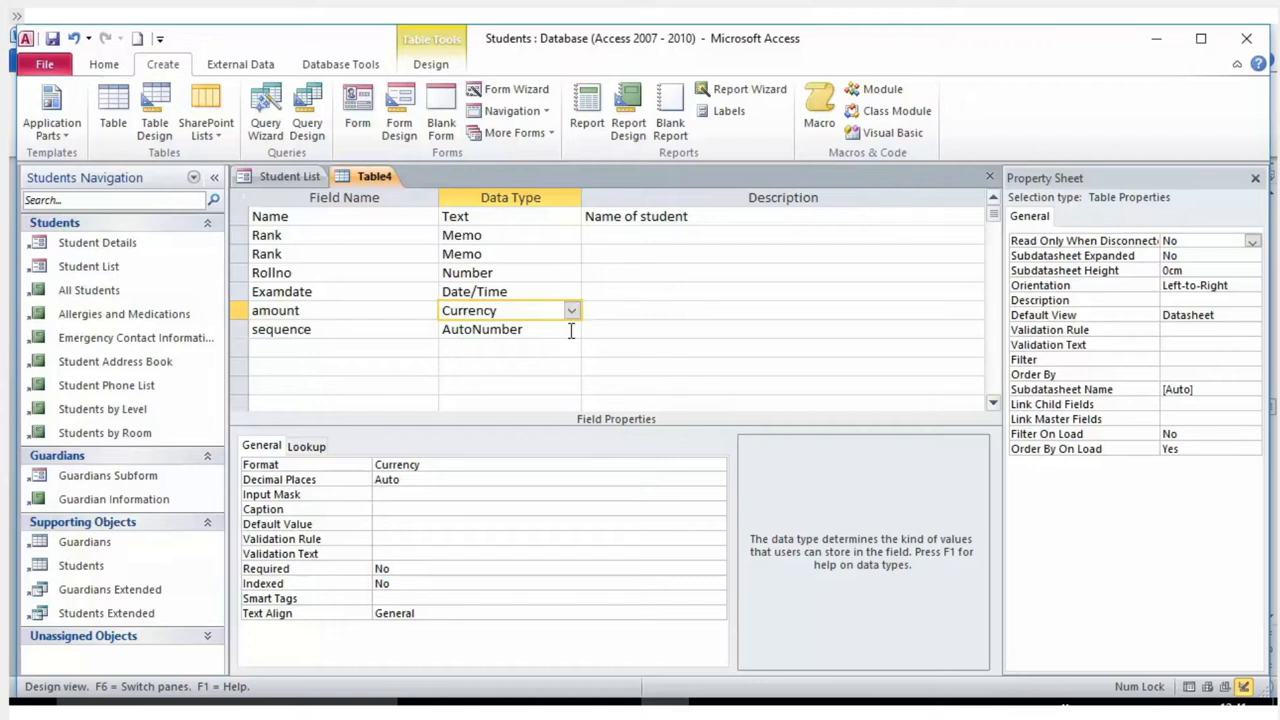
pyautogui.click(572, 332)
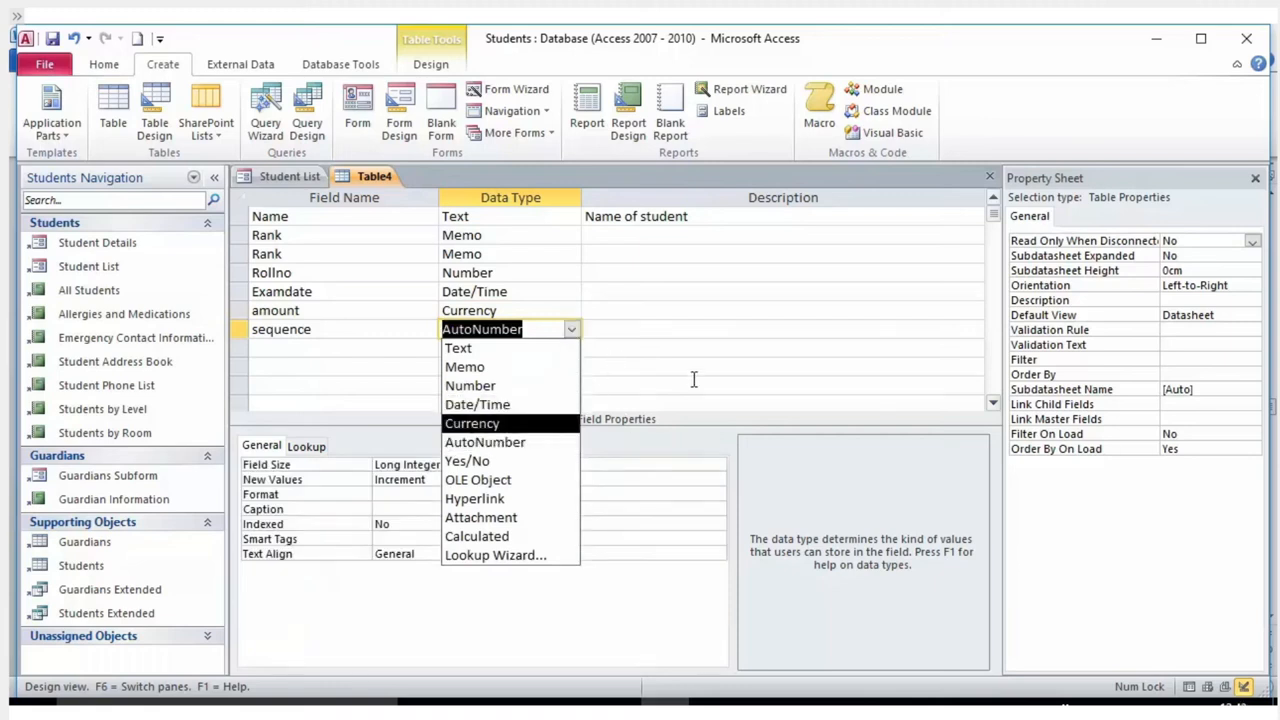
# Keep sequence as AutoNumber and check its New Values setting is Increment.
pyautogui.click(720, 360)
pyautogui.click(537, 334)
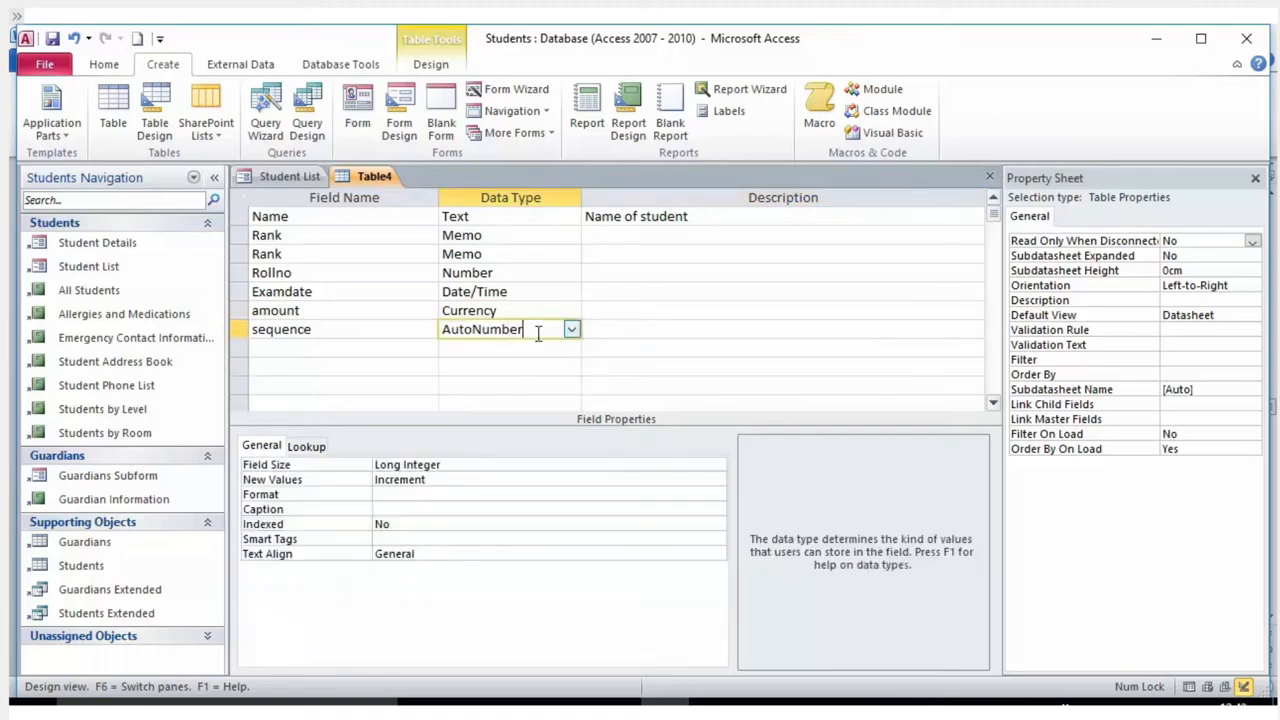
pyautogui.click(433, 479)
pyautogui.moveTo(430, 479); pyautogui.dragTo(349, 474)
pyautogui.click(457, 476)
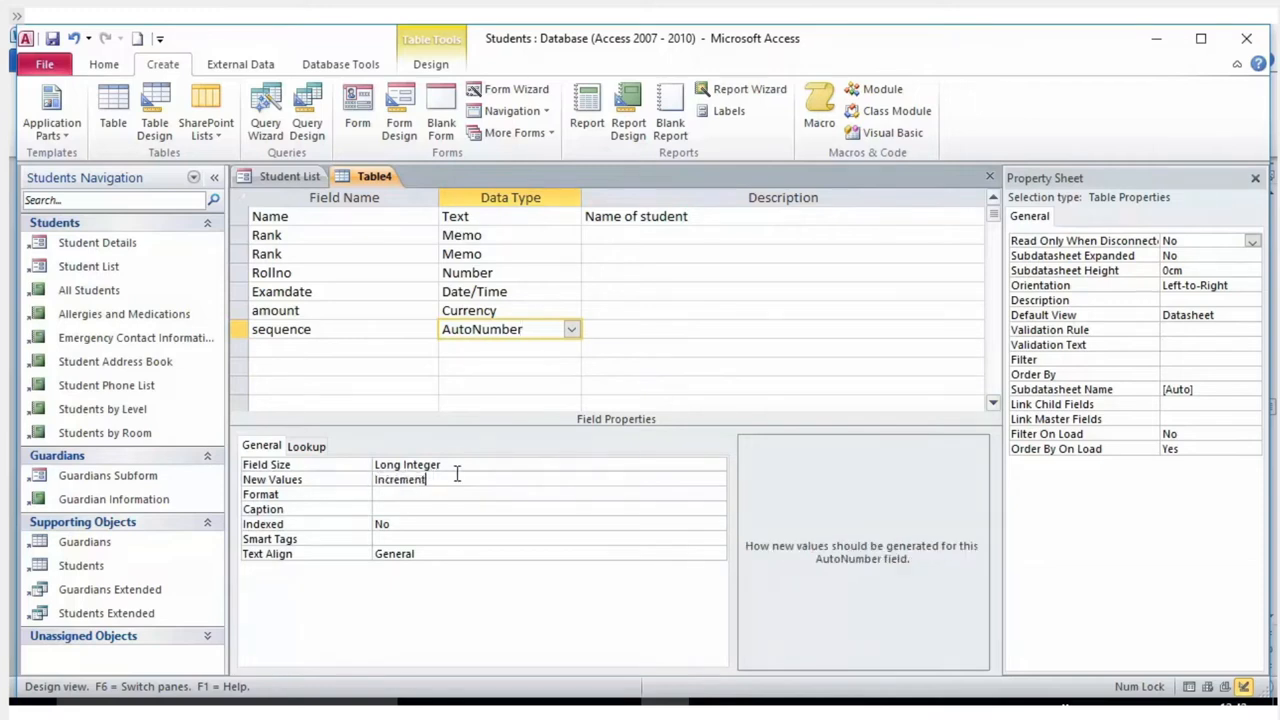
pyautogui.moveTo(465, 476); pyautogui.dragTo(283, 483)
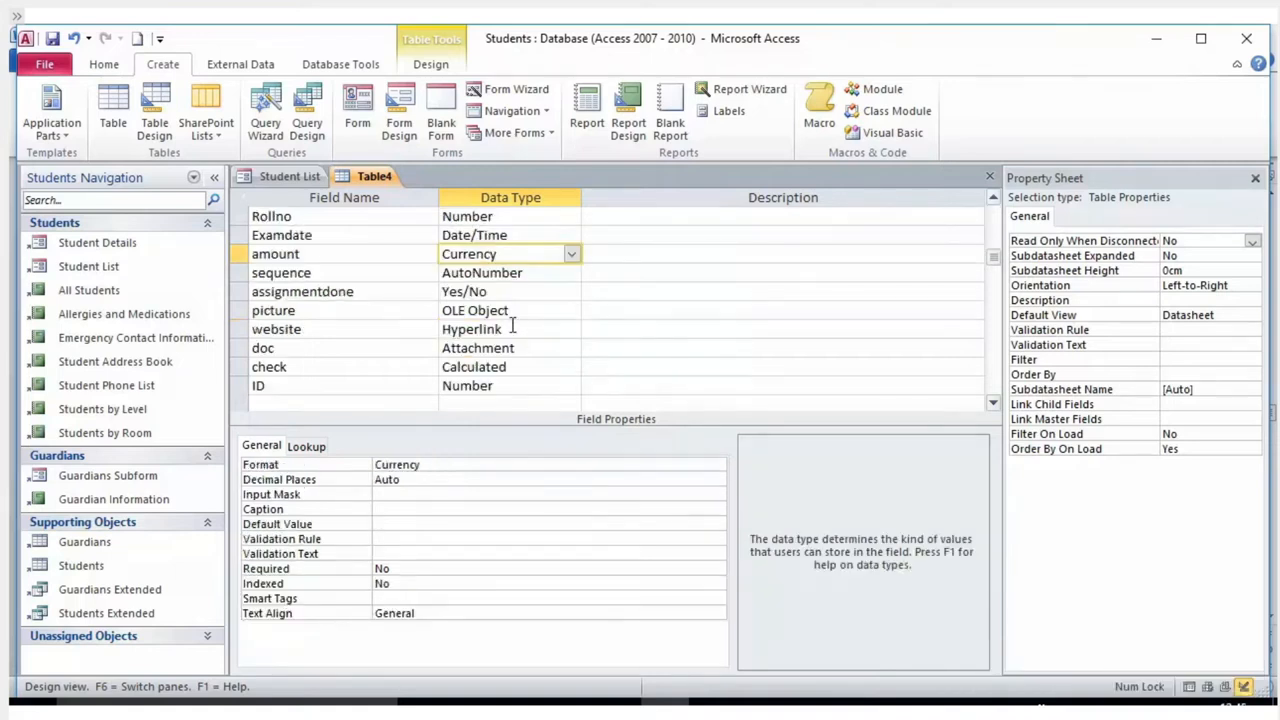
# Bring up the data type choices for the assignmentdone field.
pyautogui.scroll(1, 548, 206)
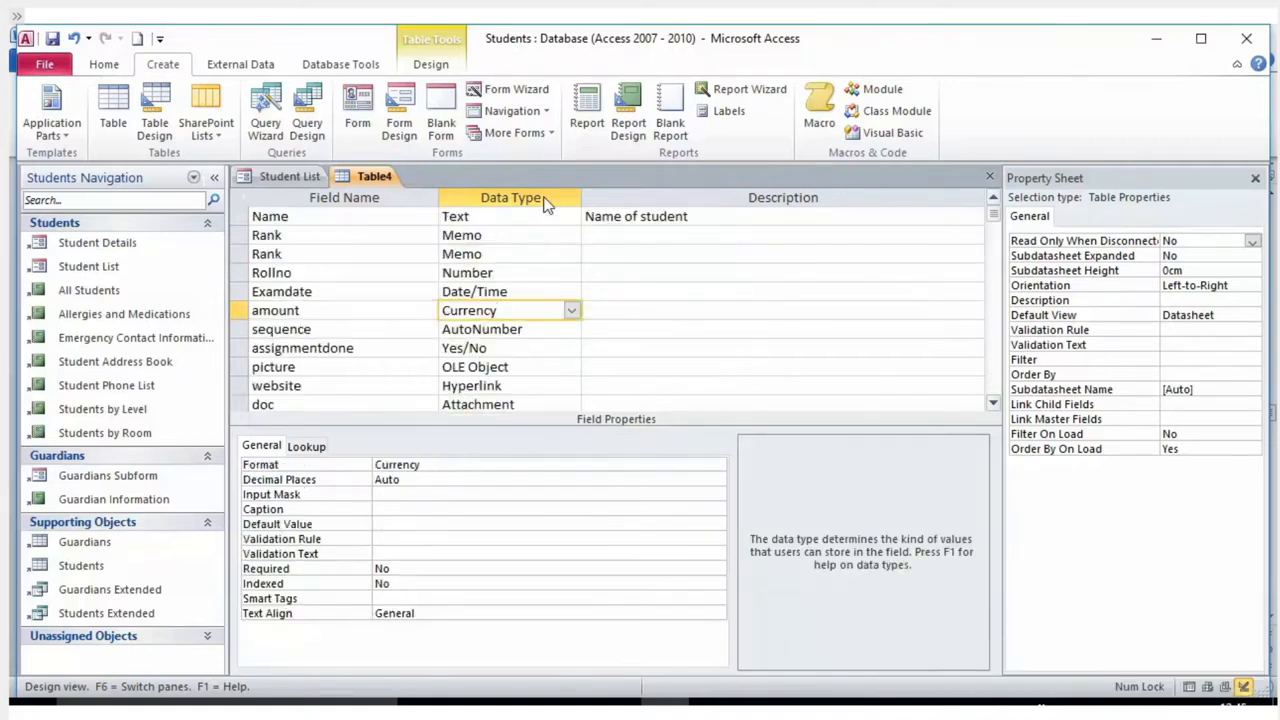
pyautogui.scroll(-1, 309, 371)
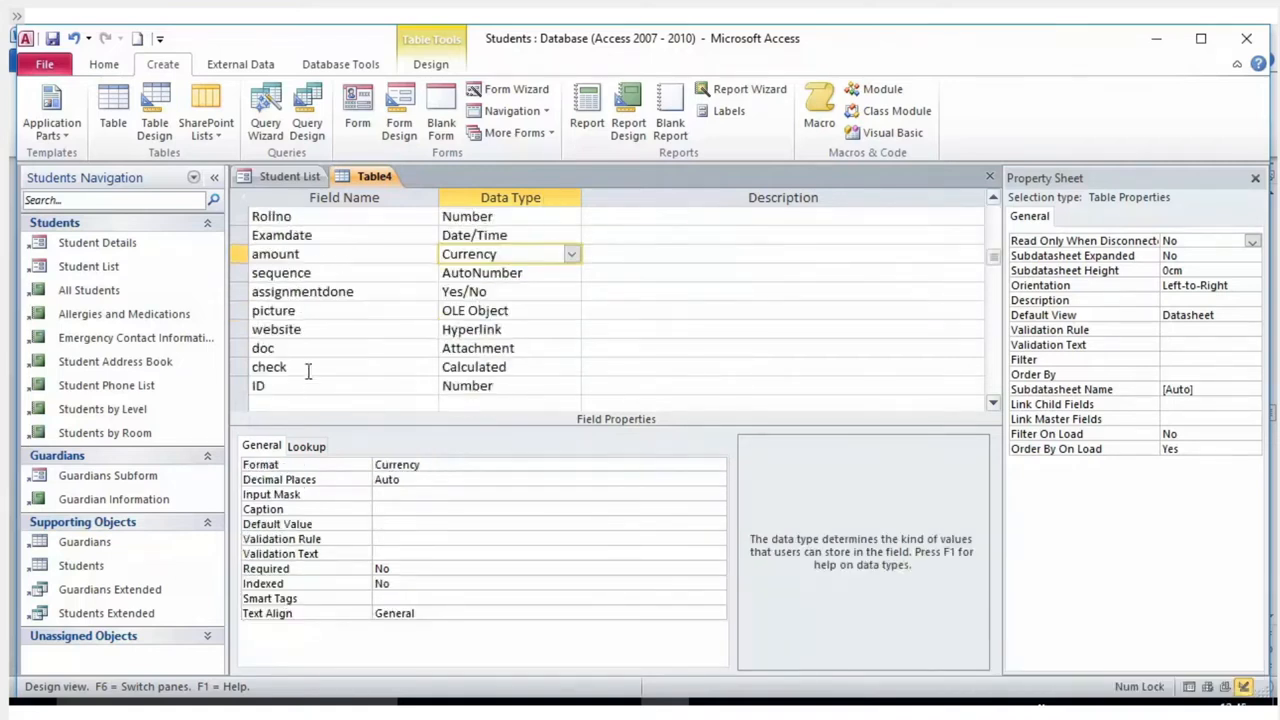
pyautogui.click(458, 293)
pyautogui.click(571, 292)
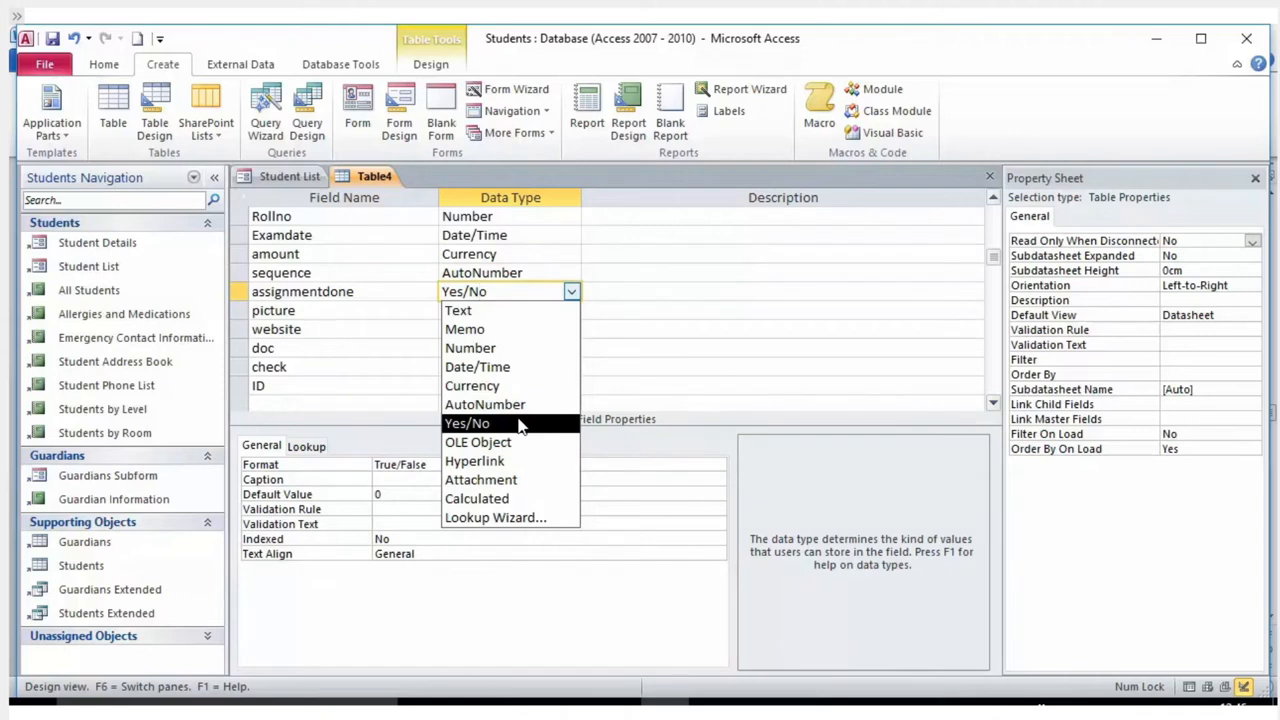
# Keep assignmentdone as Yes/No and check its True/False format.
pyautogui.click(519, 424)
pyautogui.click(428, 465)
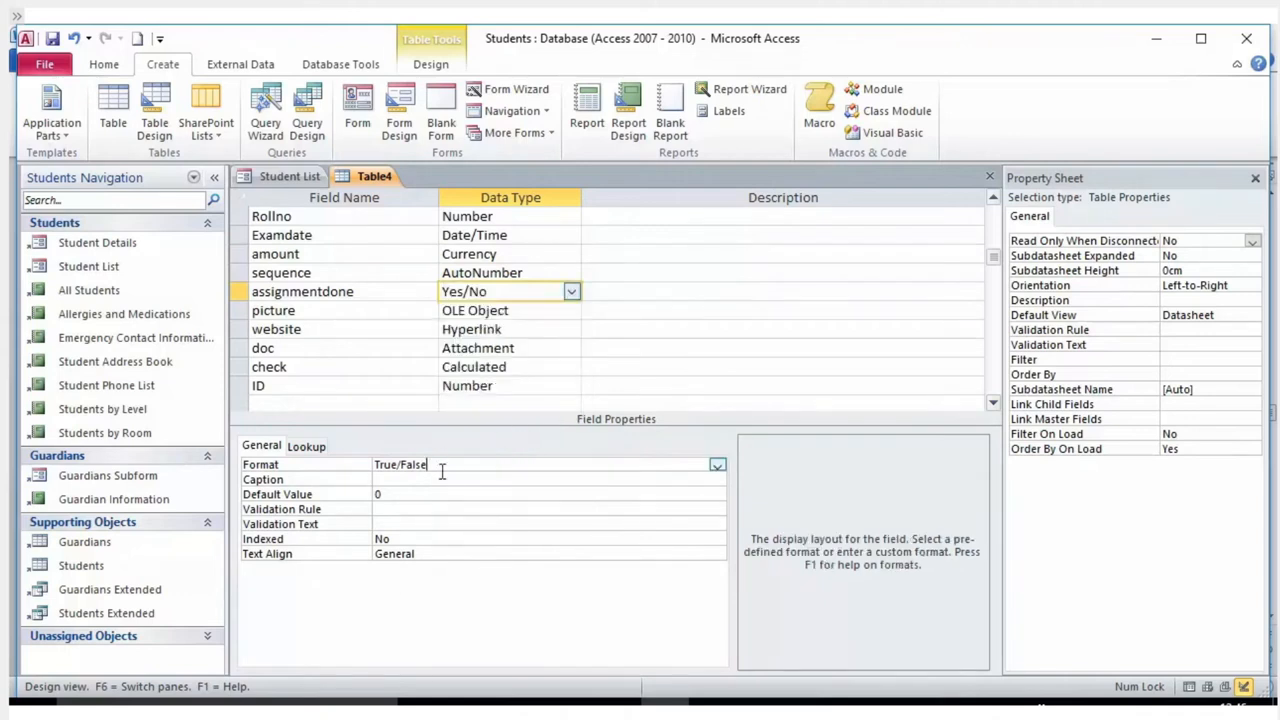
pyautogui.moveTo(445, 464); pyautogui.dragTo(357, 451)
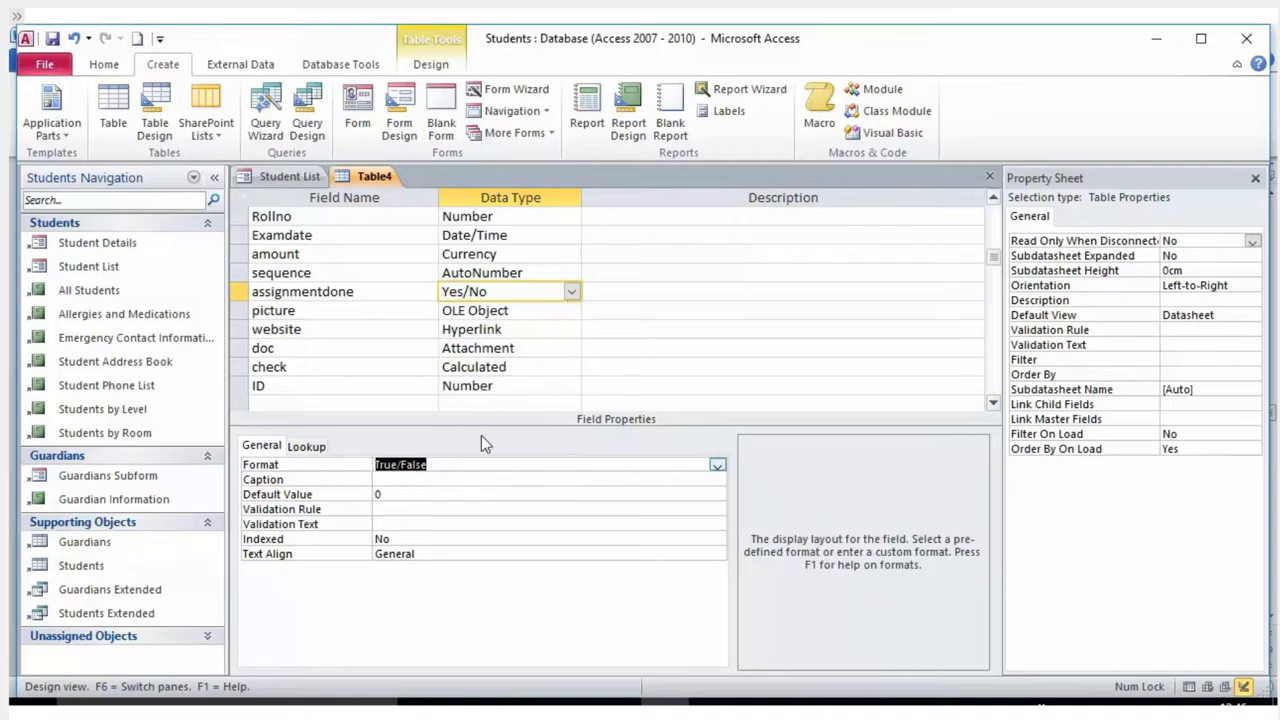
# Keep picture as OLE Object and bring up website's data type choices.
pyautogui.click(558, 311)
pyautogui.click(571, 311)
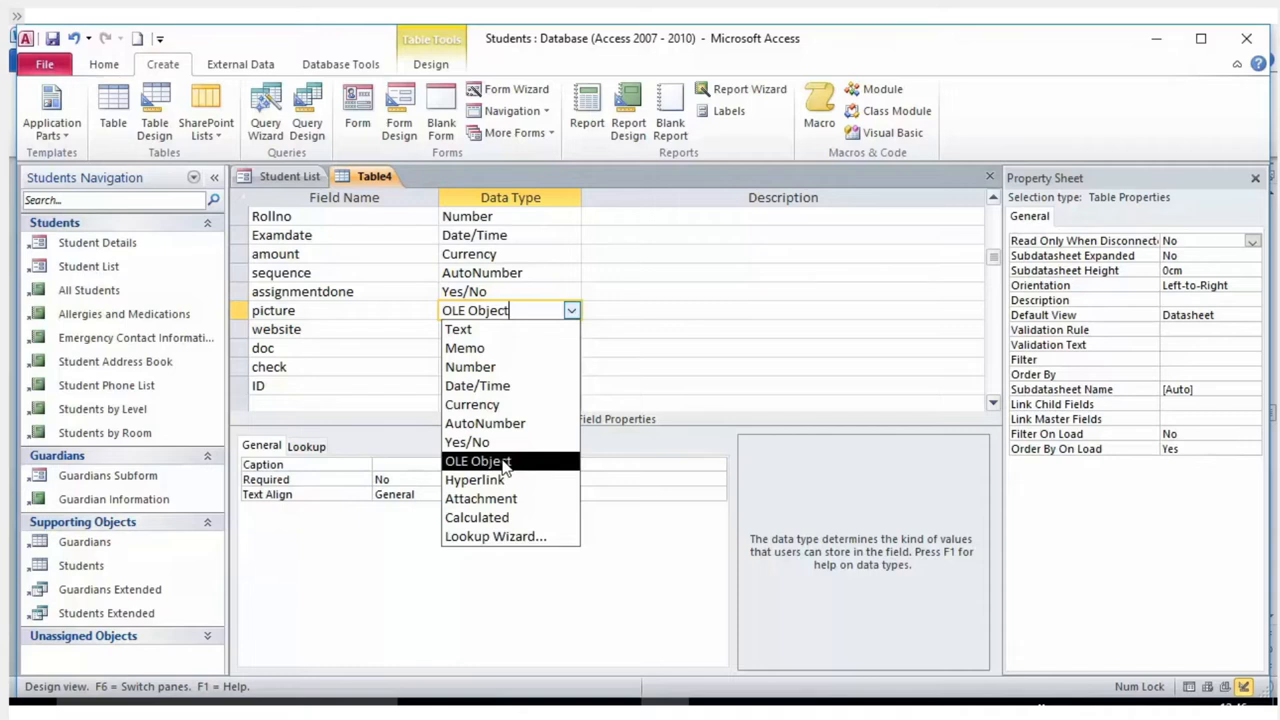
pyautogui.click(505, 467)
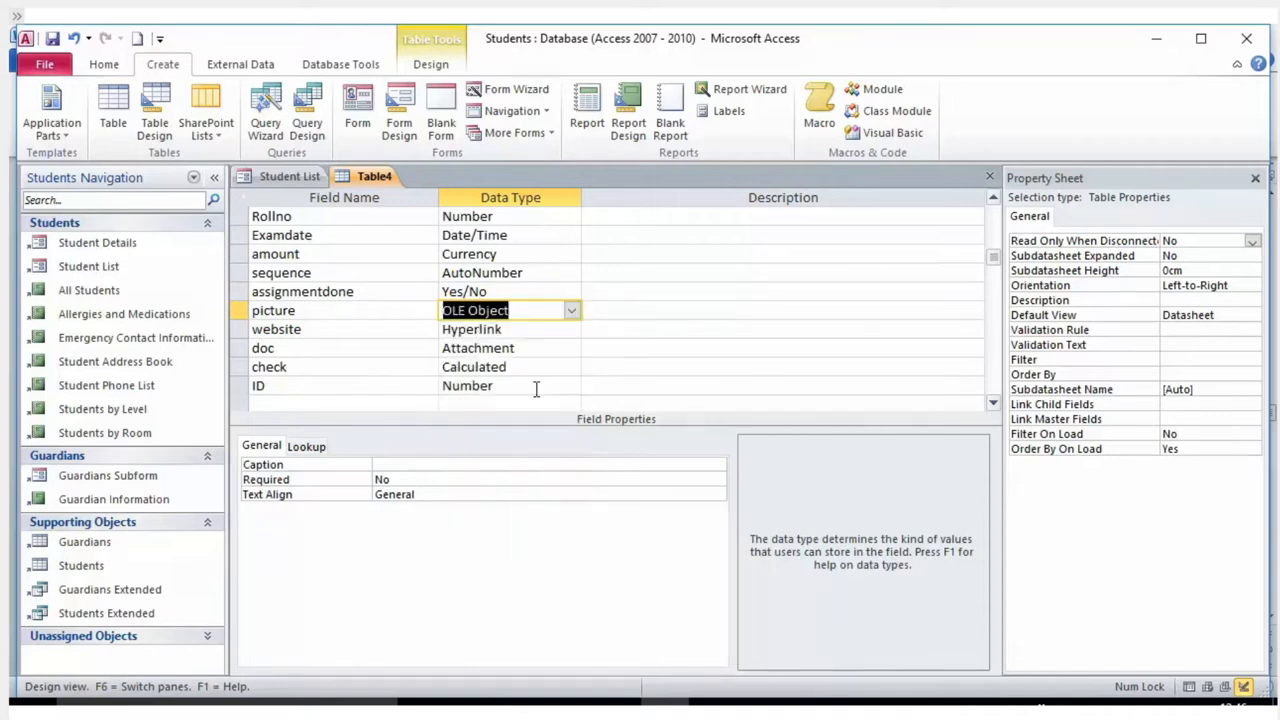
pyautogui.click(547, 330)
pyautogui.click(570, 331)
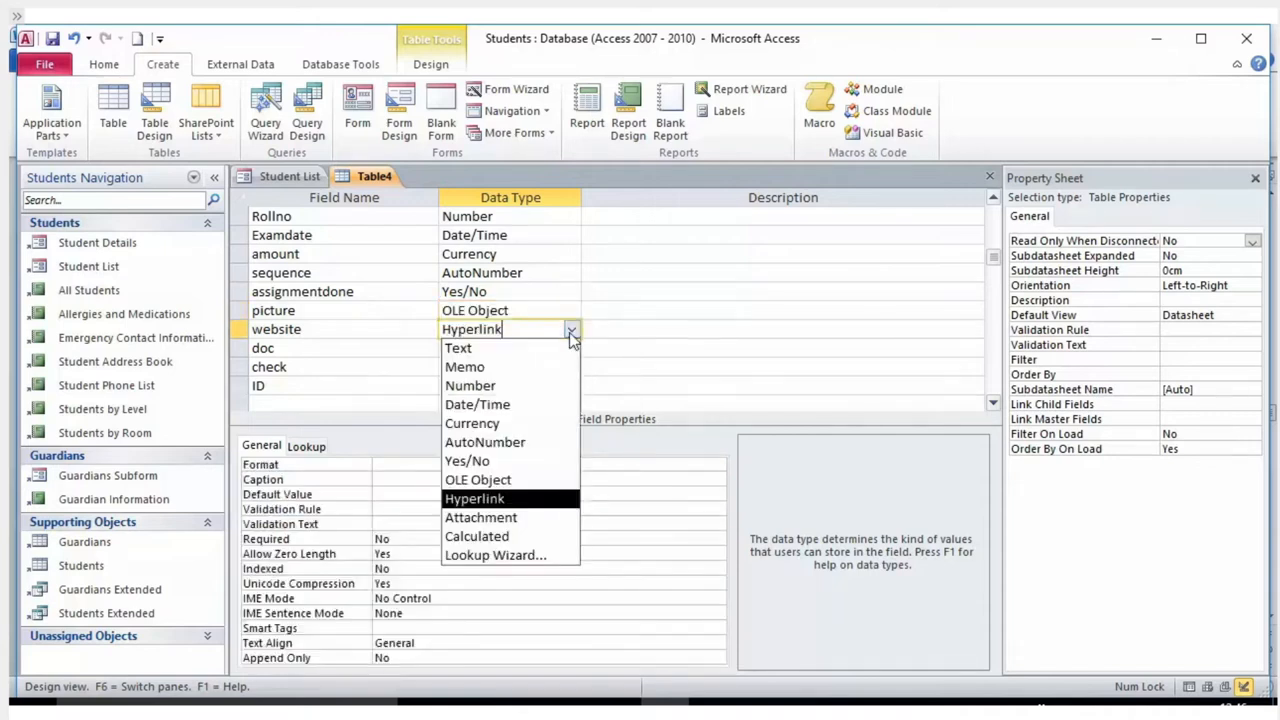
# Keep website as Hyperlink and doc as Attachment.
pyautogui.click(520, 500)
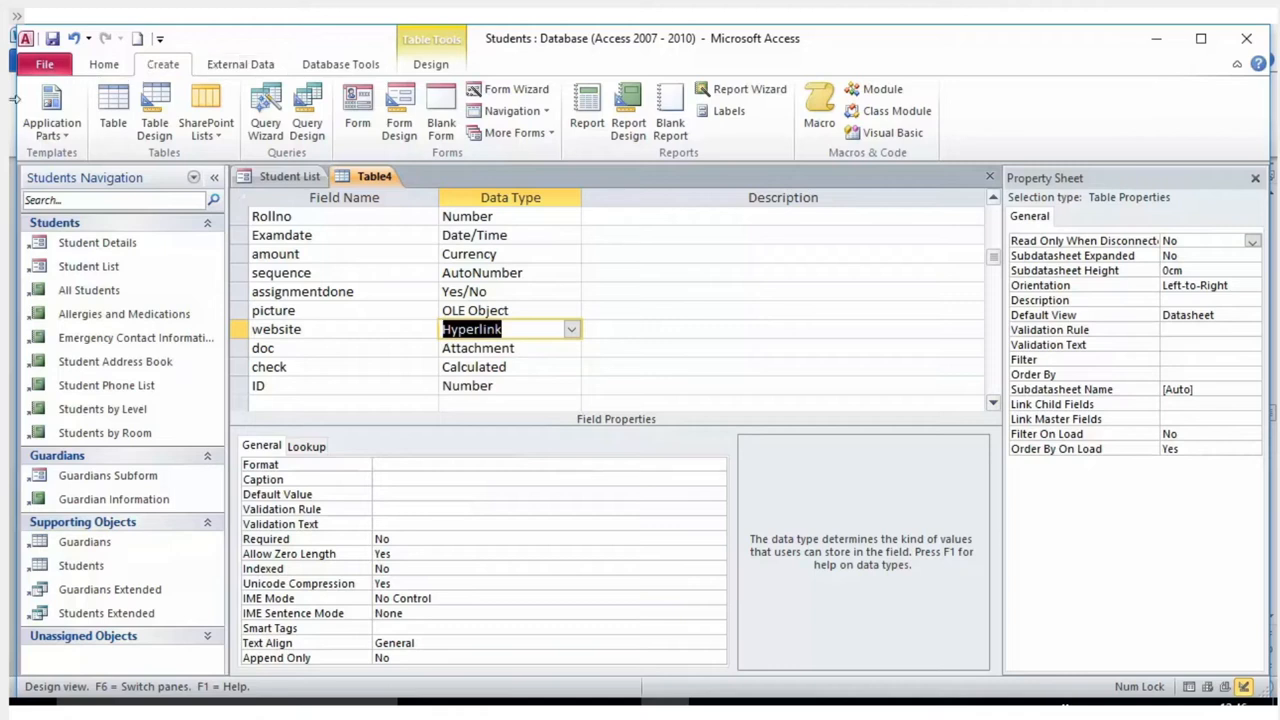
pyautogui.click(542, 350)
pyautogui.click(572, 352)
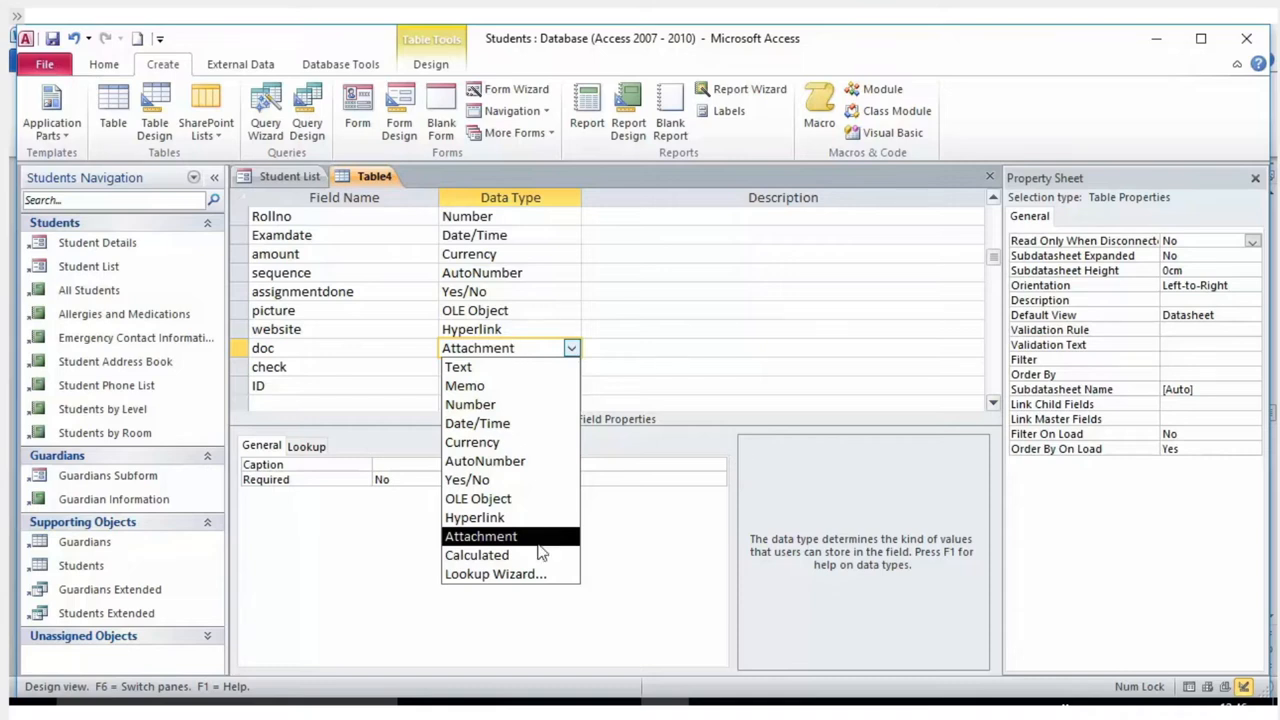
pyautogui.click(538, 537)
# Keep check as Calculated and bring up ID's data type choices.
pyautogui.click(571, 366)
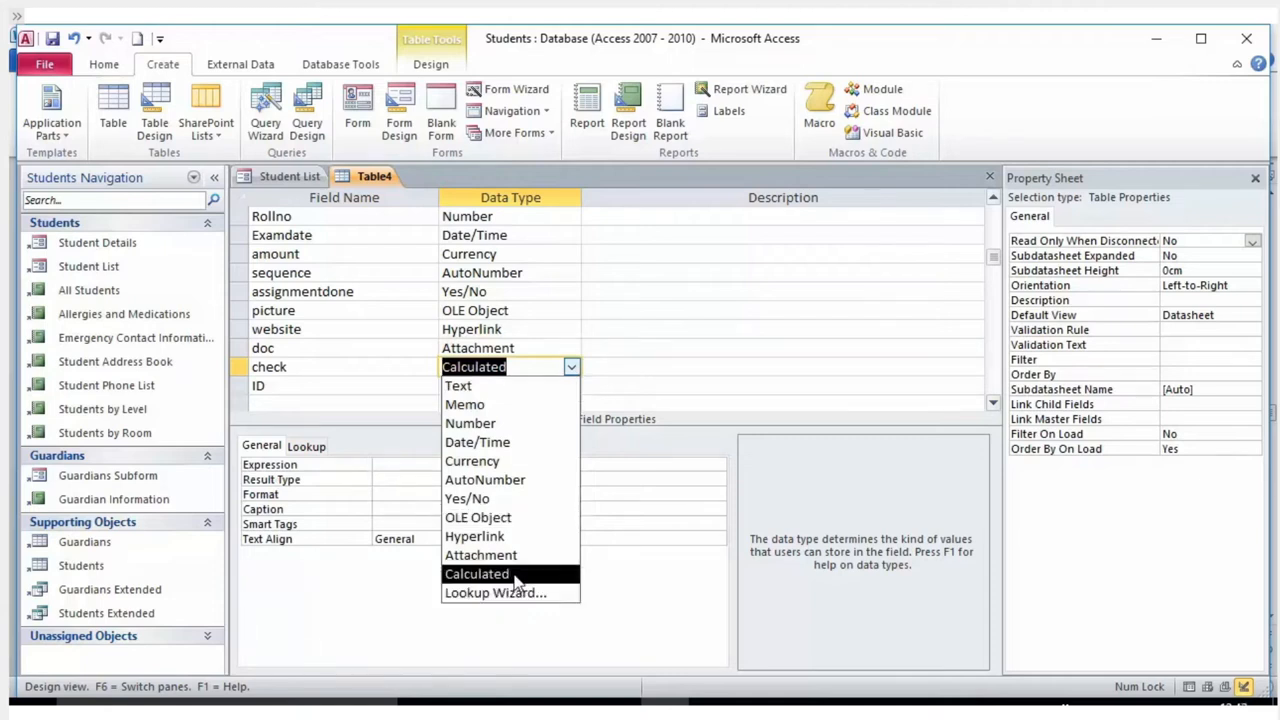
pyautogui.click(714, 364)
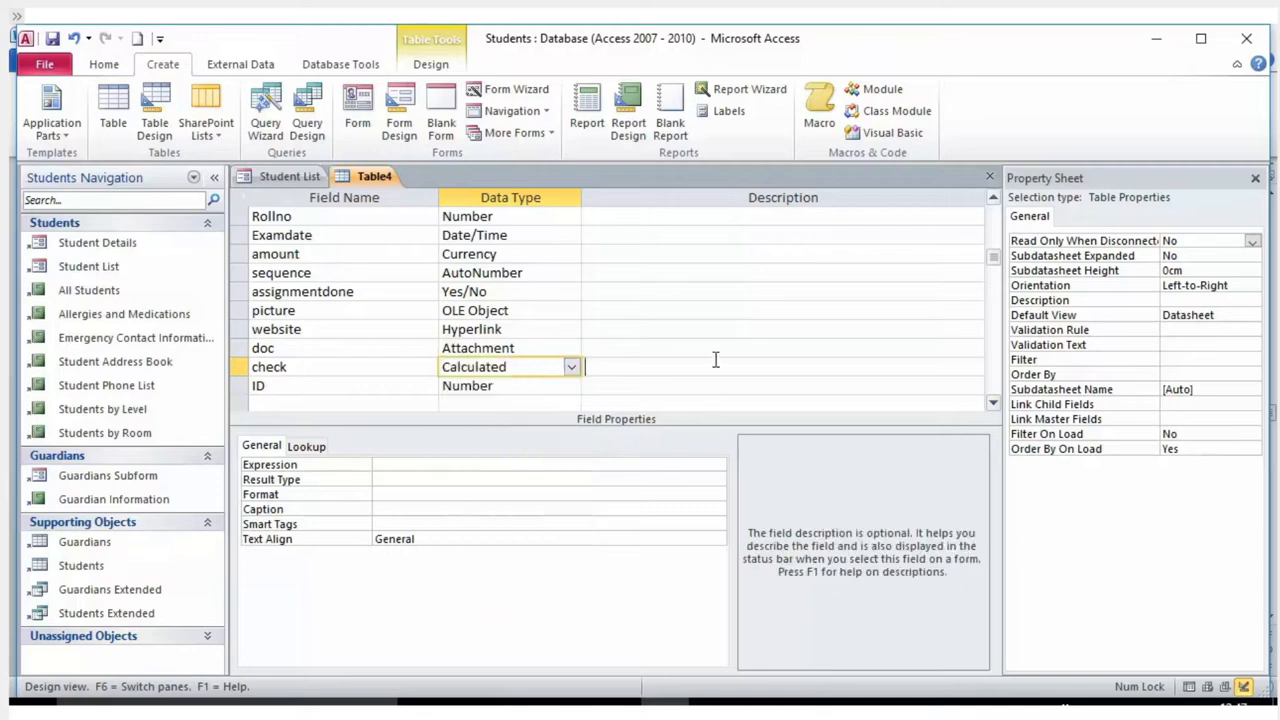
pyautogui.click(536, 388)
pyautogui.click(571, 385)
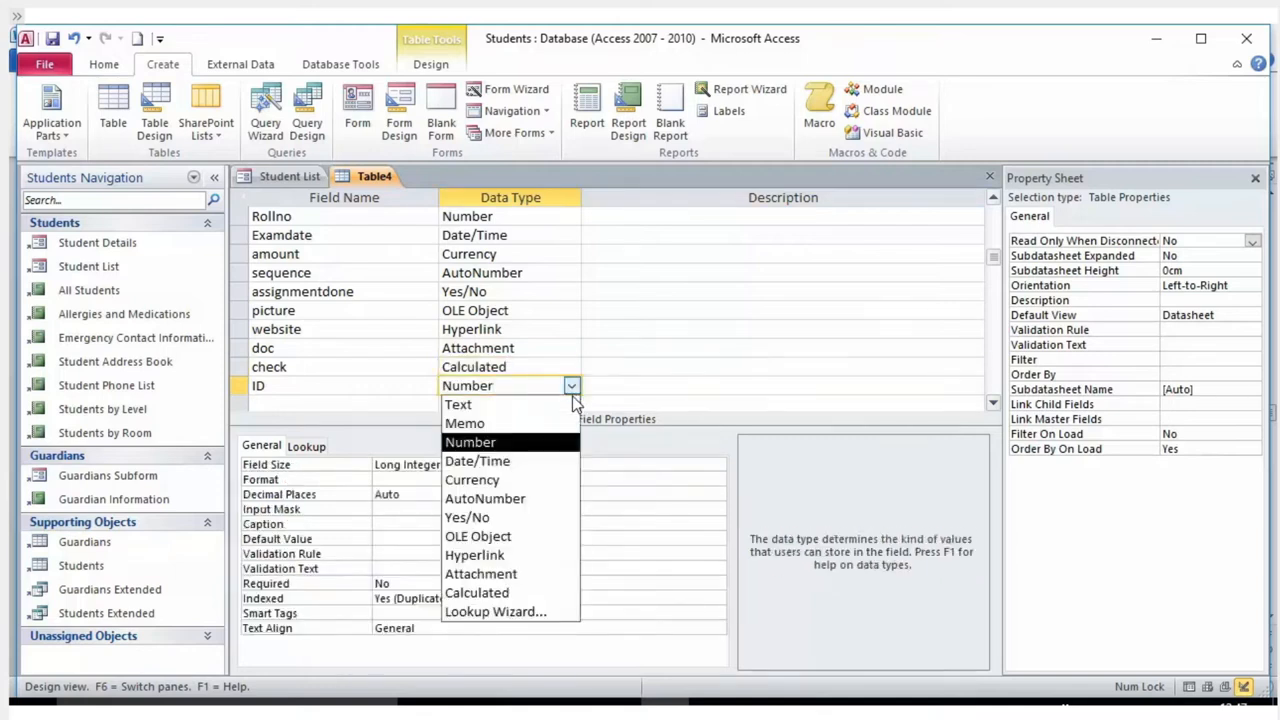
# Run the Lookup Wizard on ID, taking values from another table and choosing Table1.
pyautogui.click(515, 614)
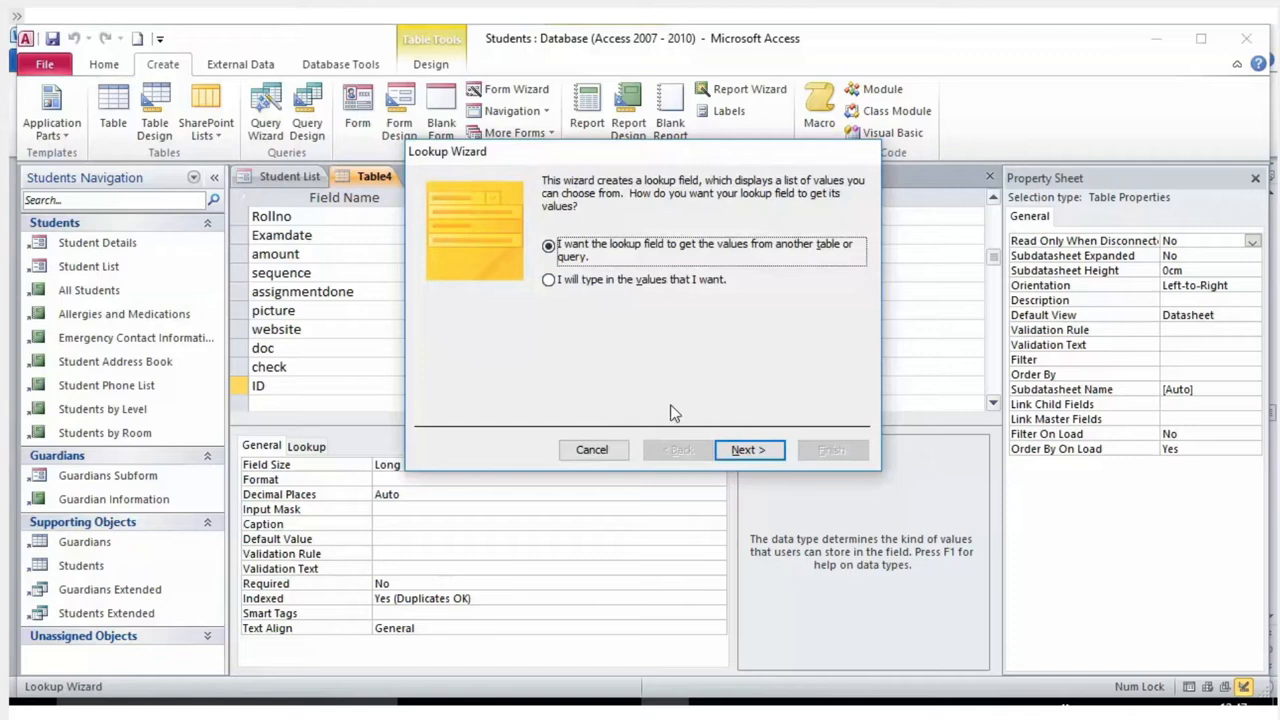
pyautogui.click(745, 450)
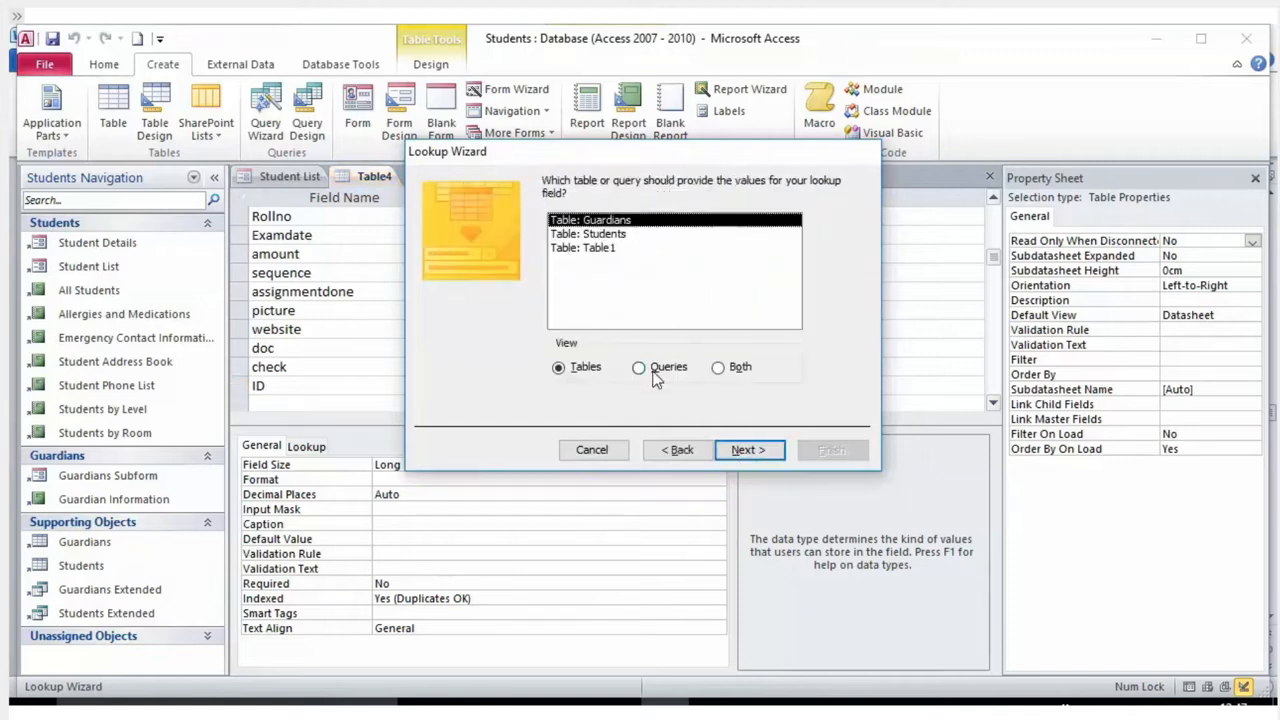
pyautogui.click(594, 236)
pyautogui.click(592, 249)
pyautogui.click(596, 235)
pyautogui.click(596, 221)
pyautogui.click(596, 235)
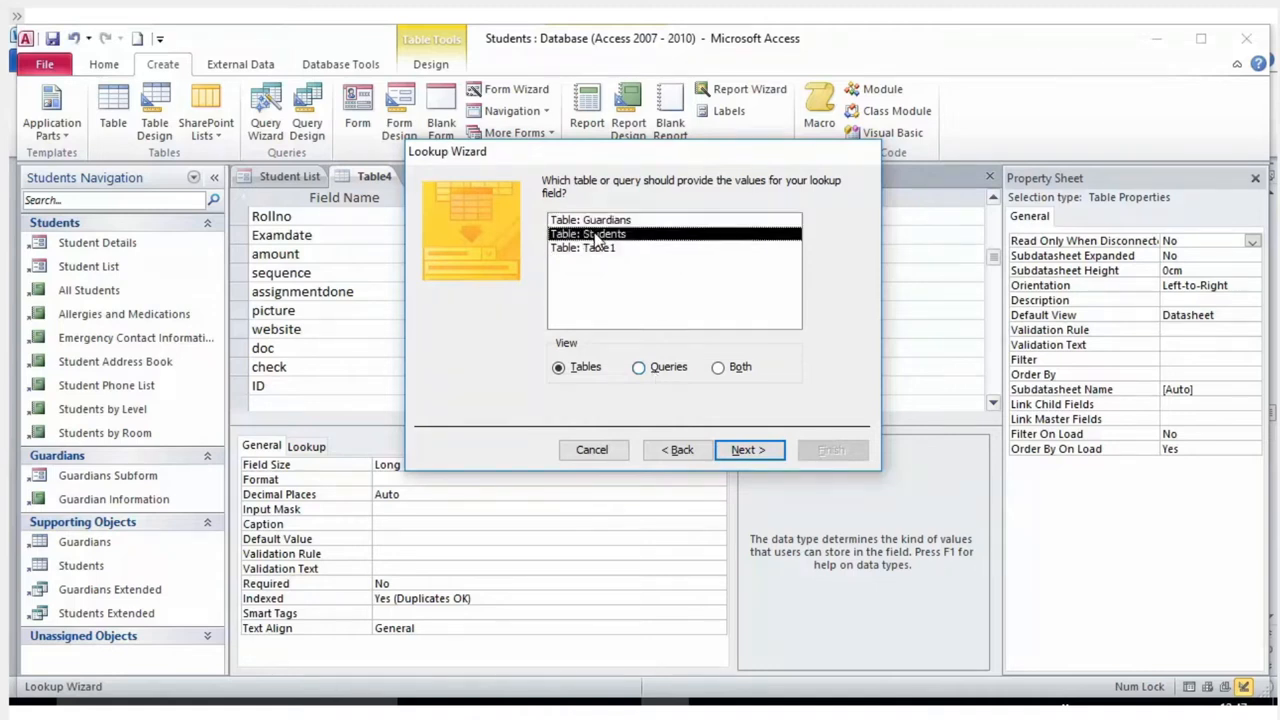
pyautogui.click(596, 249)
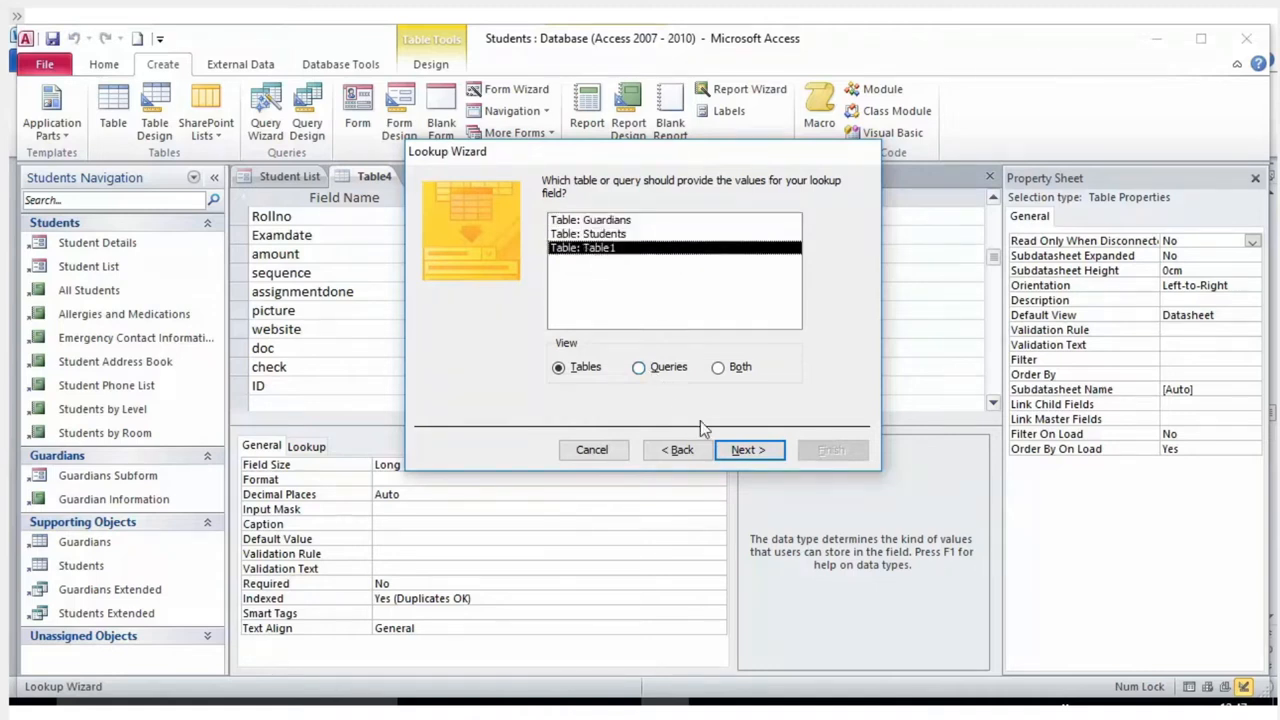
pyautogui.click(740, 458)
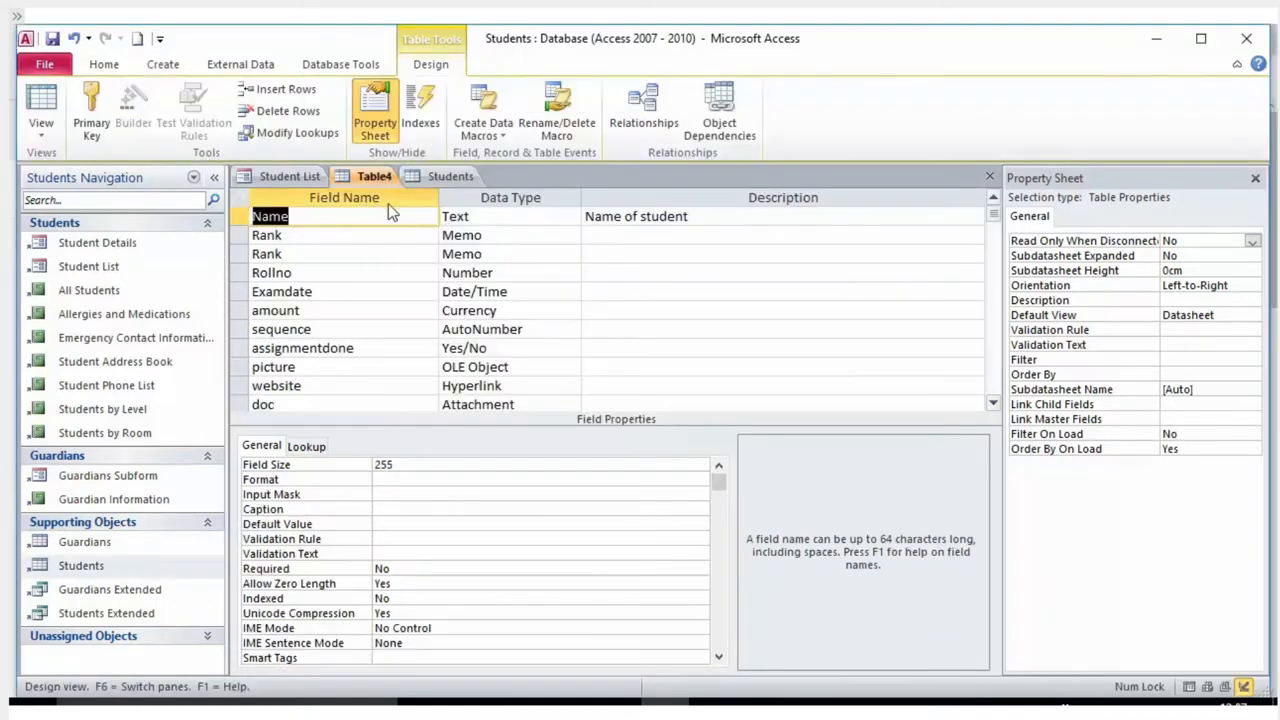
pyautogui.click(369, 238)
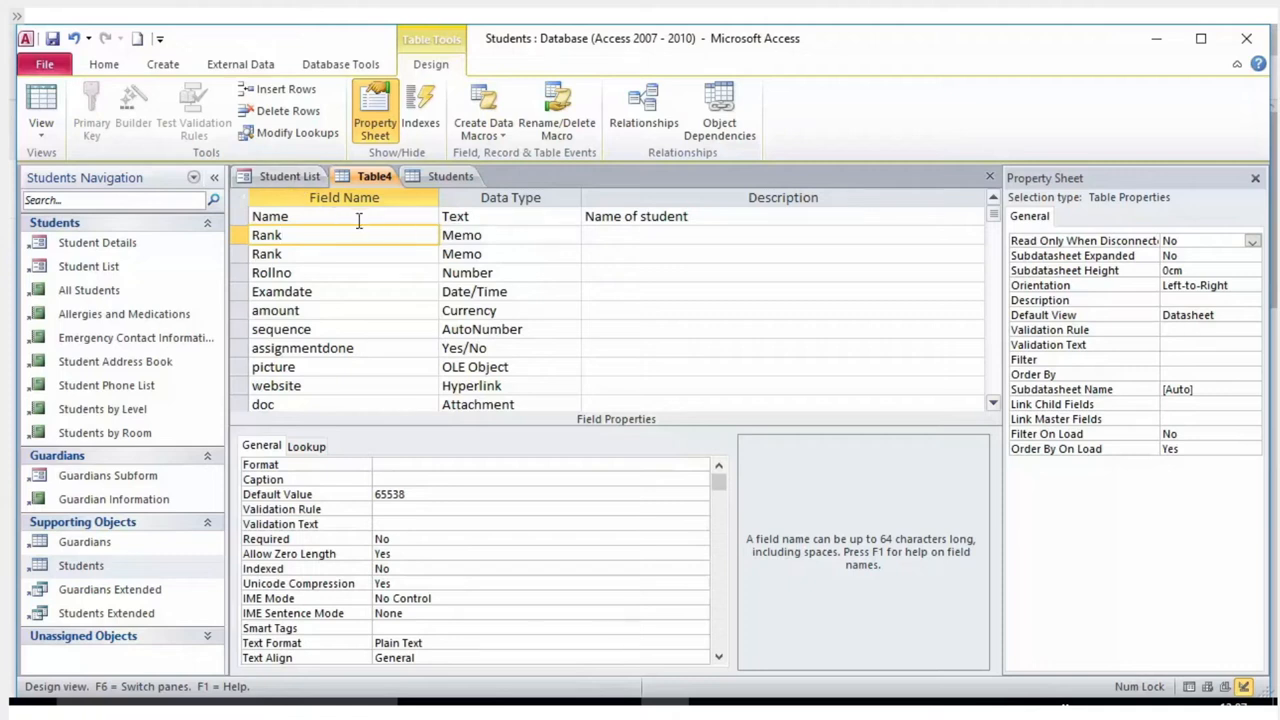
pyautogui.scroll(-2, 358, 220)
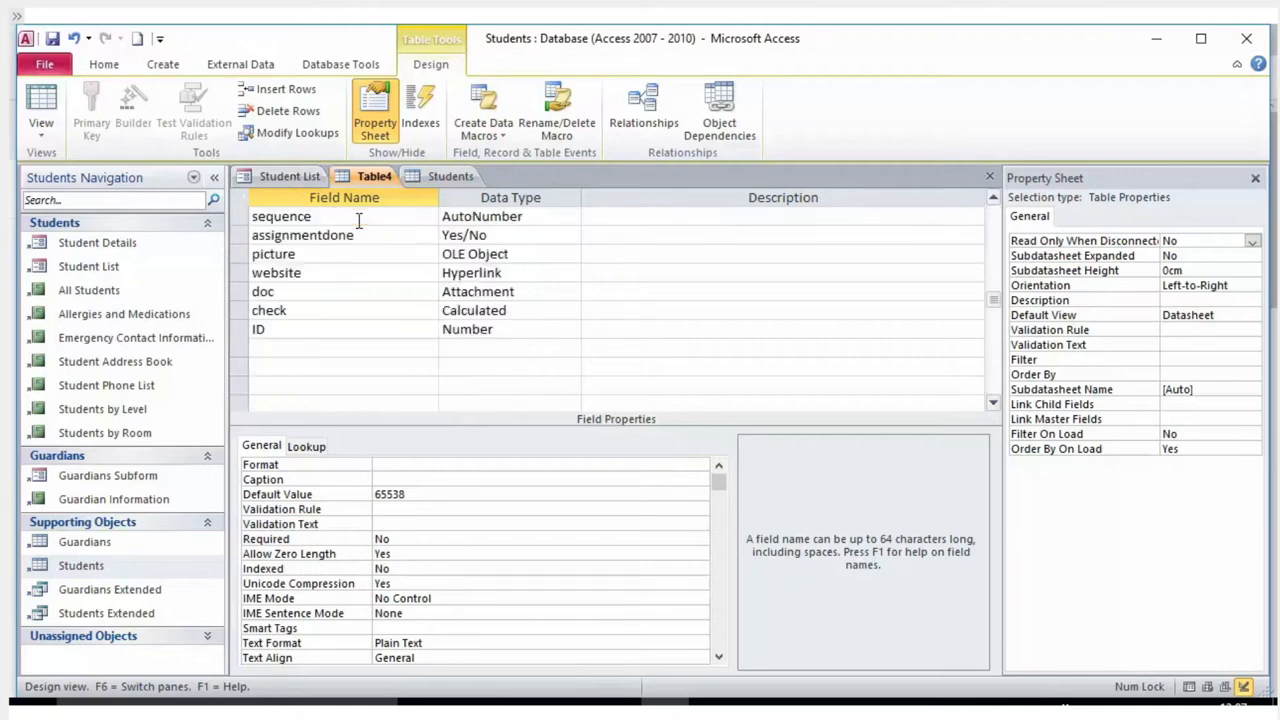
pyautogui.click(340, 330)
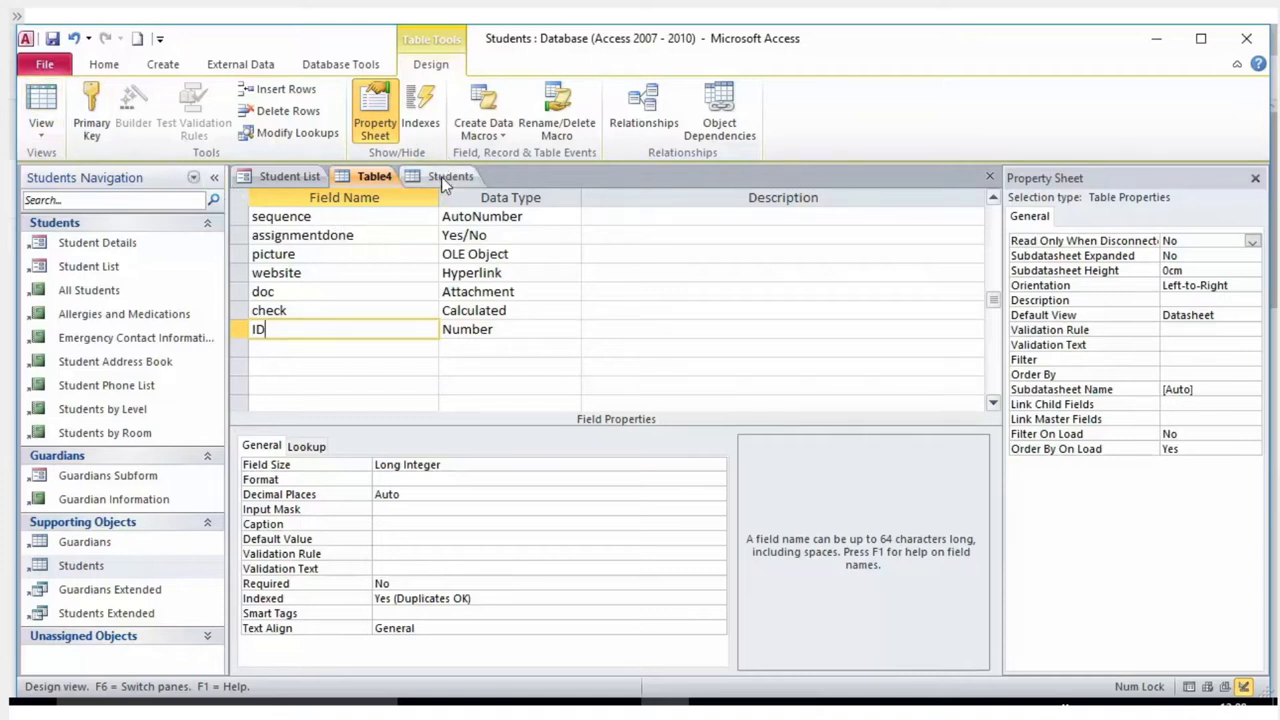
pyautogui.scroll(2, 472, 260)
pyautogui.scroll(-2, 472, 260)
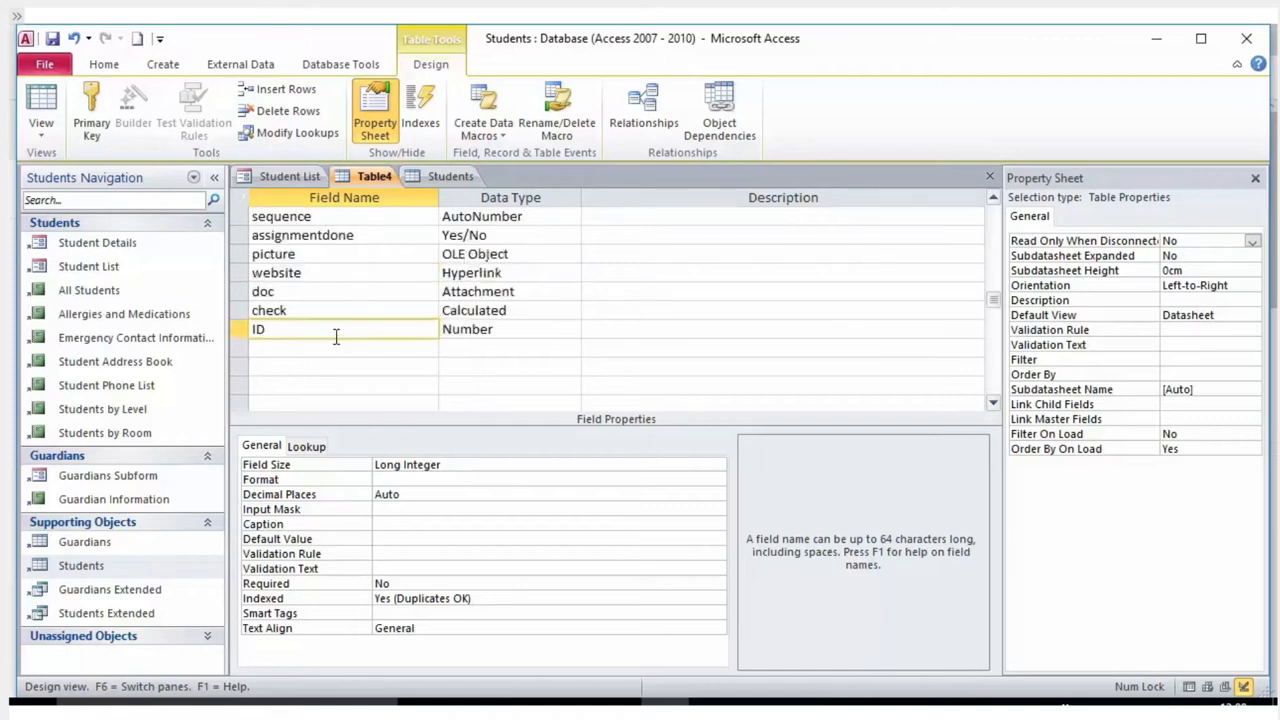
pyautogui.moveTo(278, 327); pyautogui.dragTo(206, 327)
pyautogui.click(490, 333)
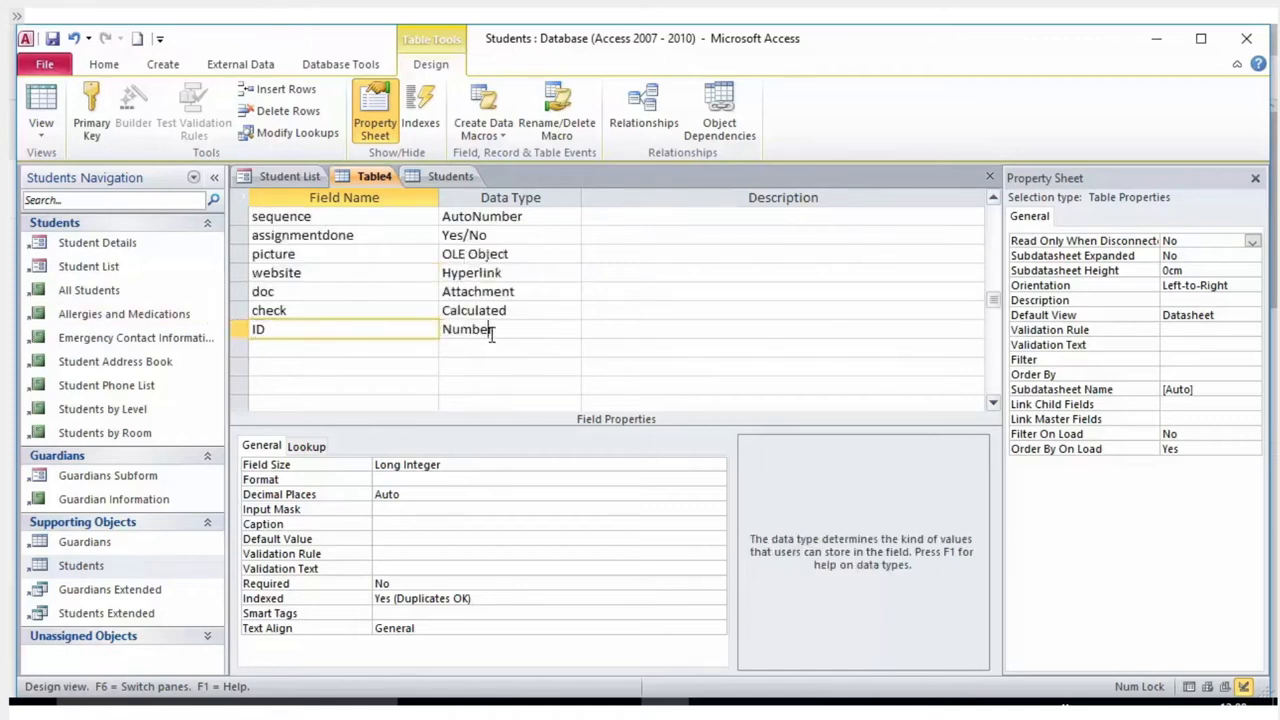
pyautogui.moveTo(528, 330); pyautogui.dragTo(395, 325)
pyautogui.click(350, 331)
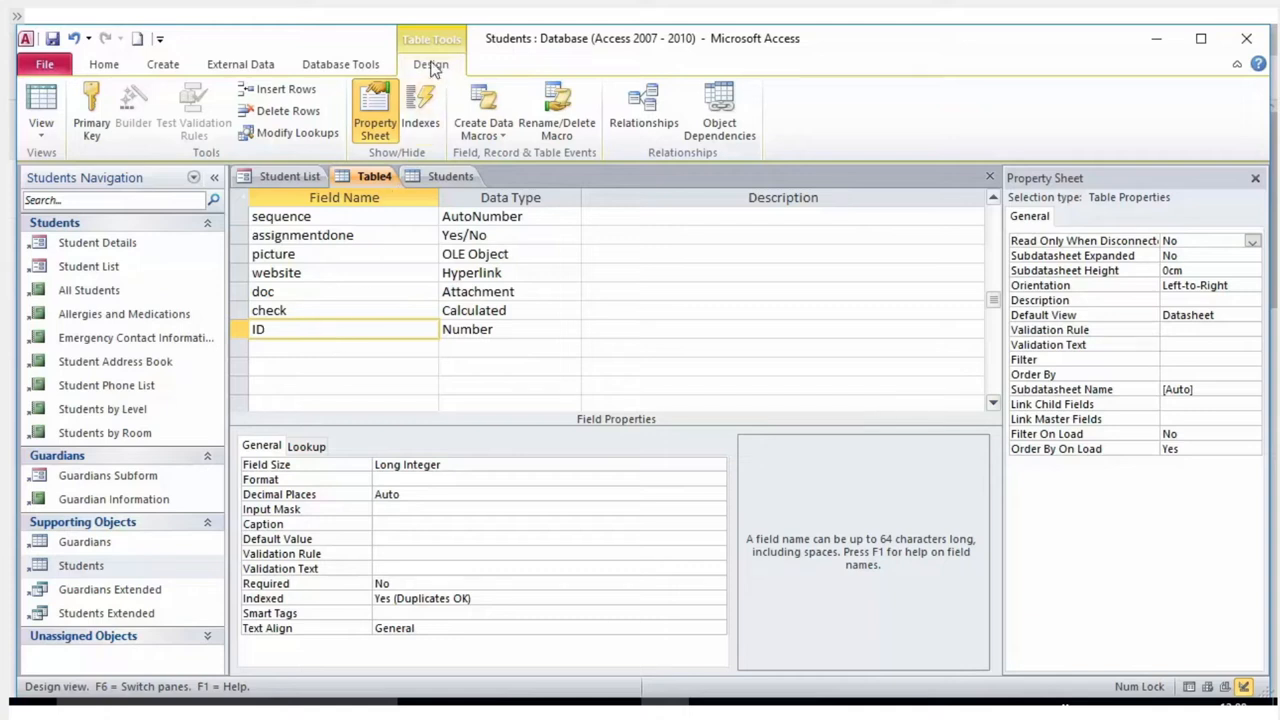
# Set ID as Table4's primary key with Design > Primary Key.
pyautogui.click(237, 329)
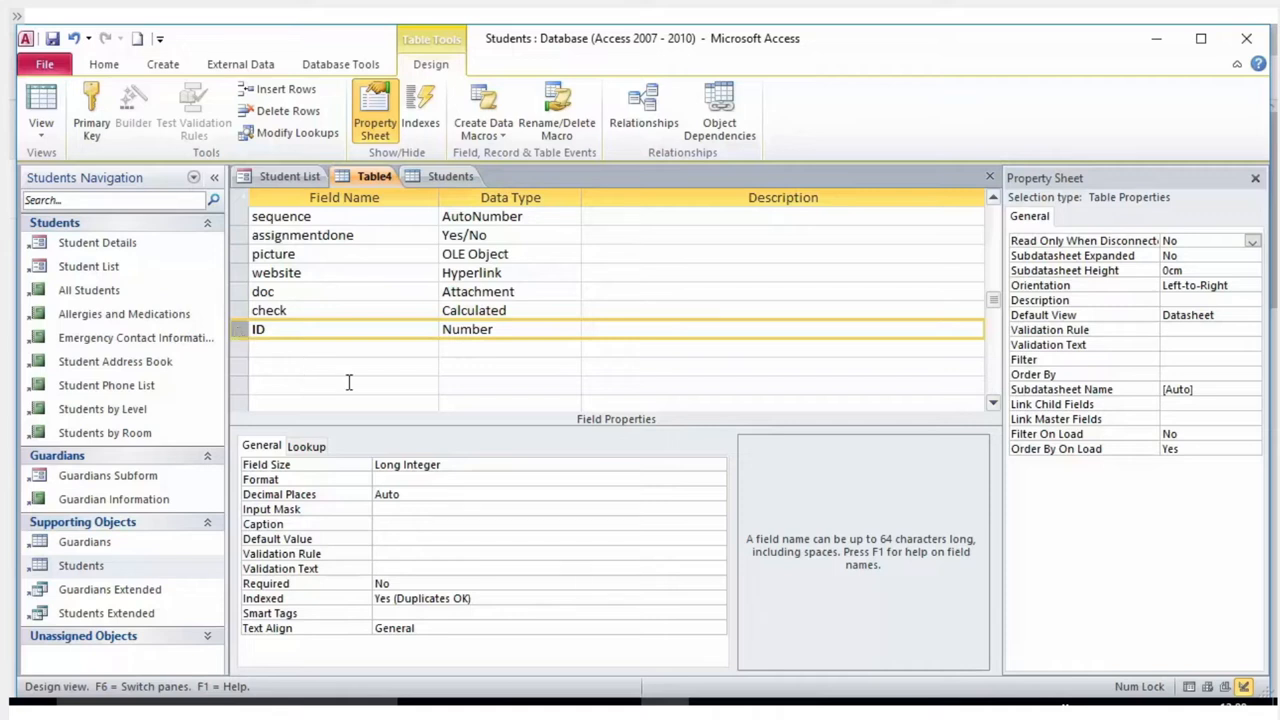
pyautogui.click(90, 118)
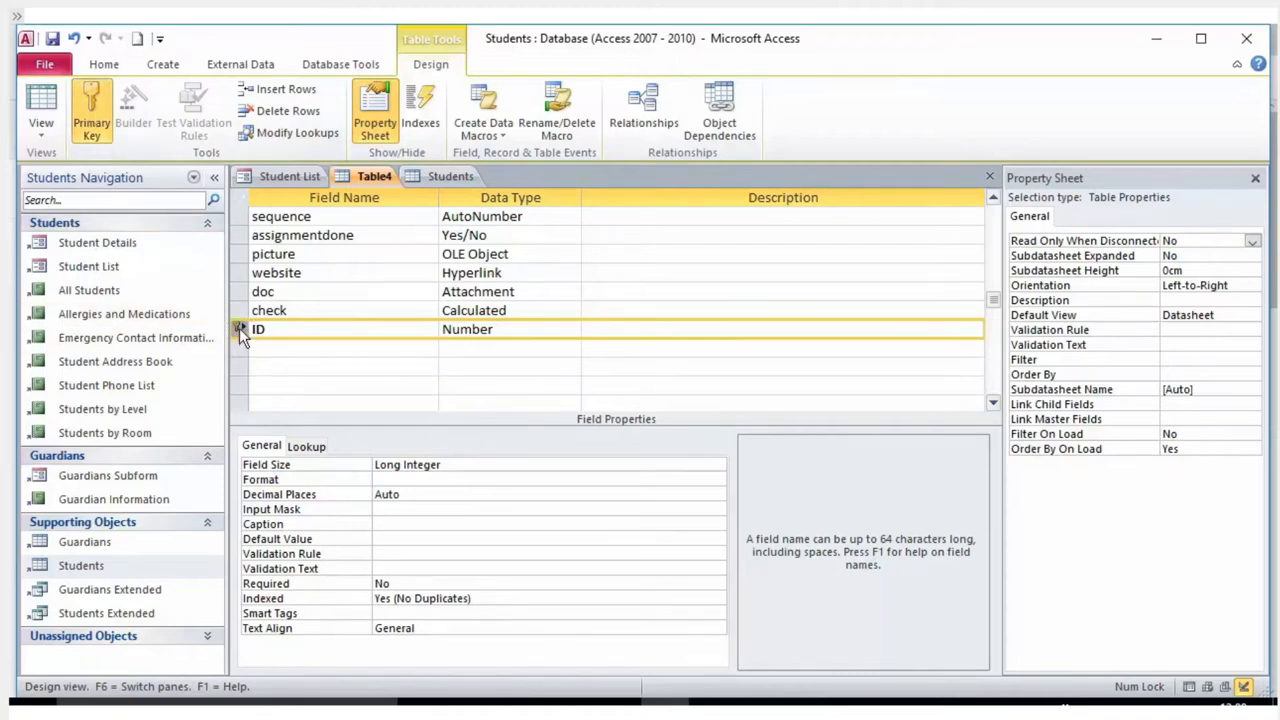
pyautogui.click(284, 333)
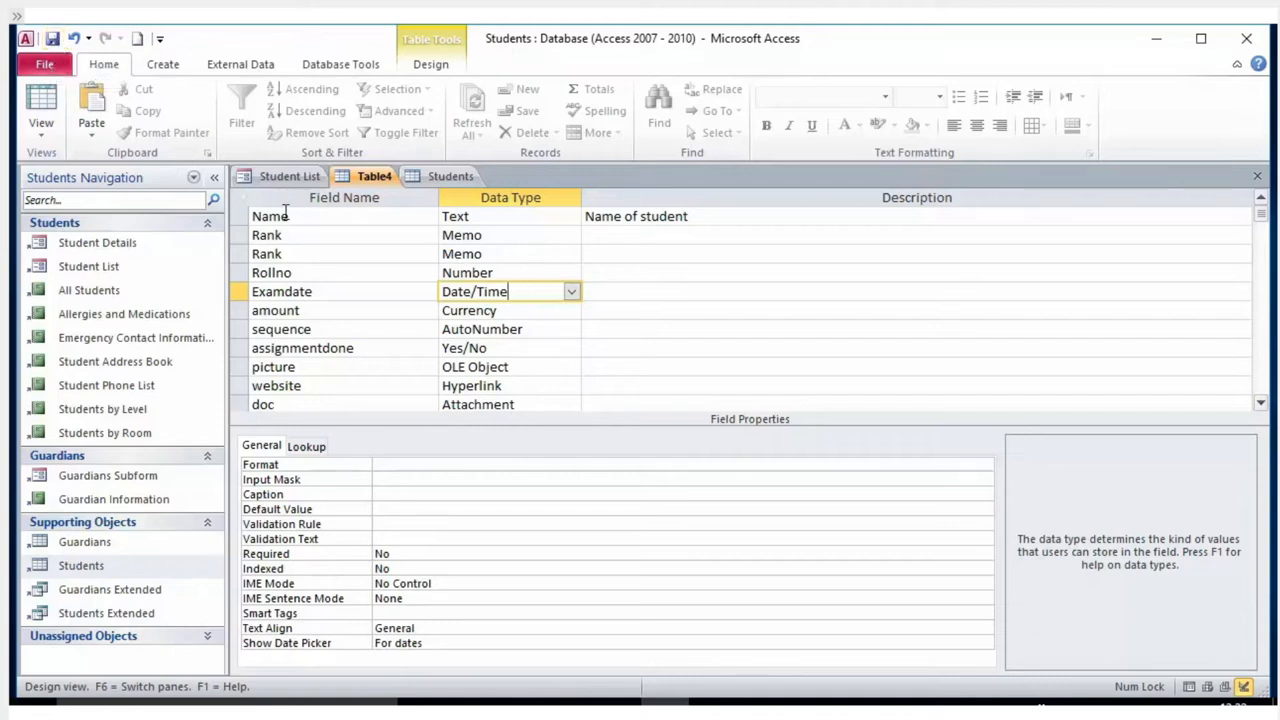
# Toggle the Save command off and back on in the Quick Access Toolbar.
pyautogui.click(159, 39)
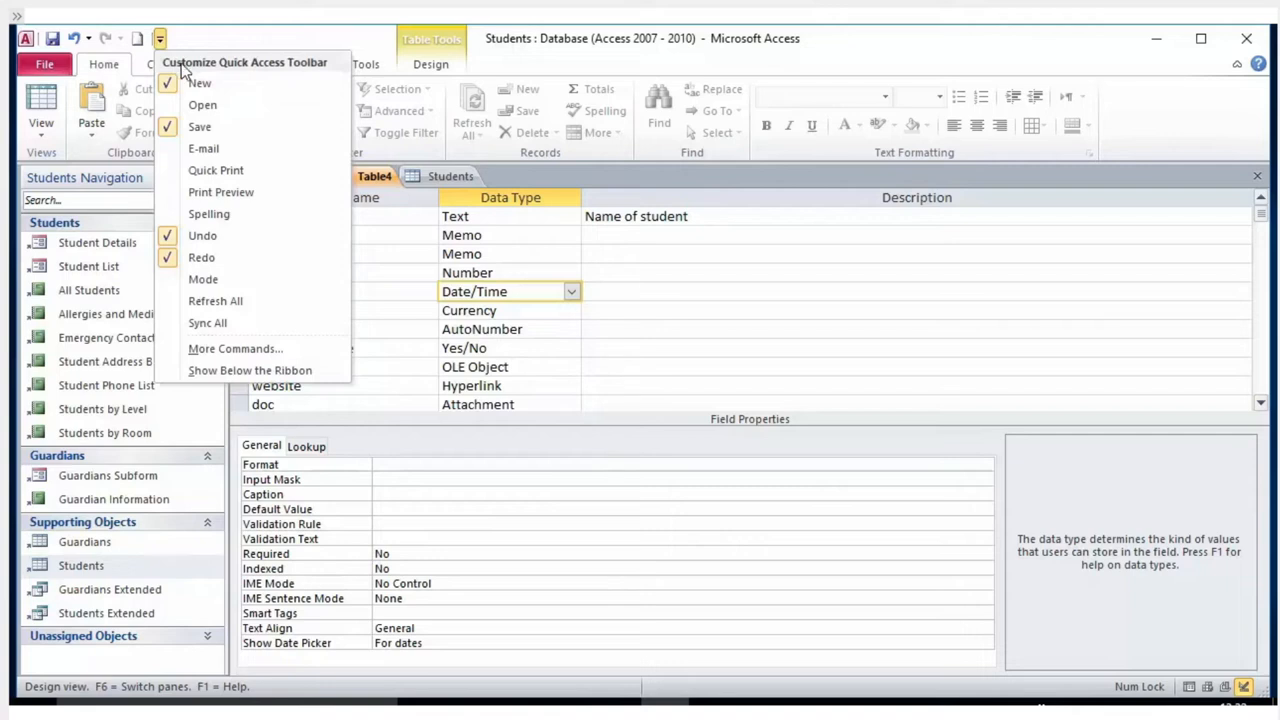
pyautogui.click(200, 127)
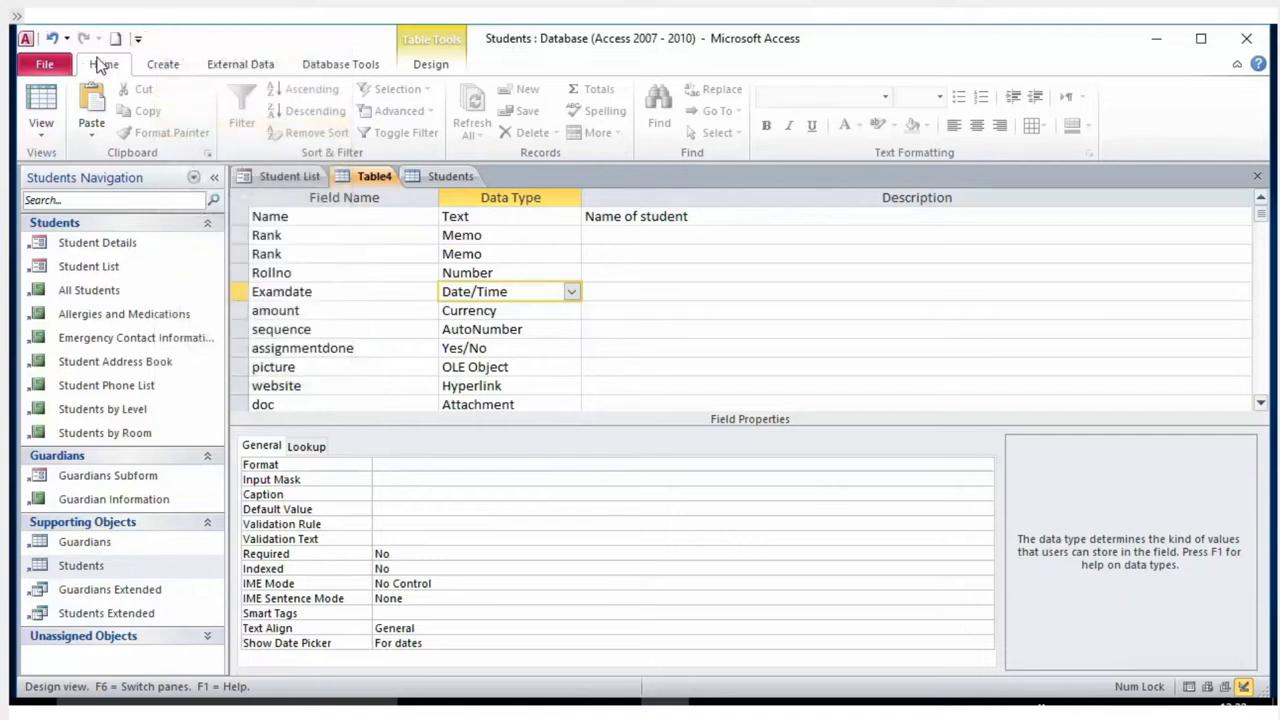
pyautogui.click(139, 42)
pyautogui.click(178, 127)
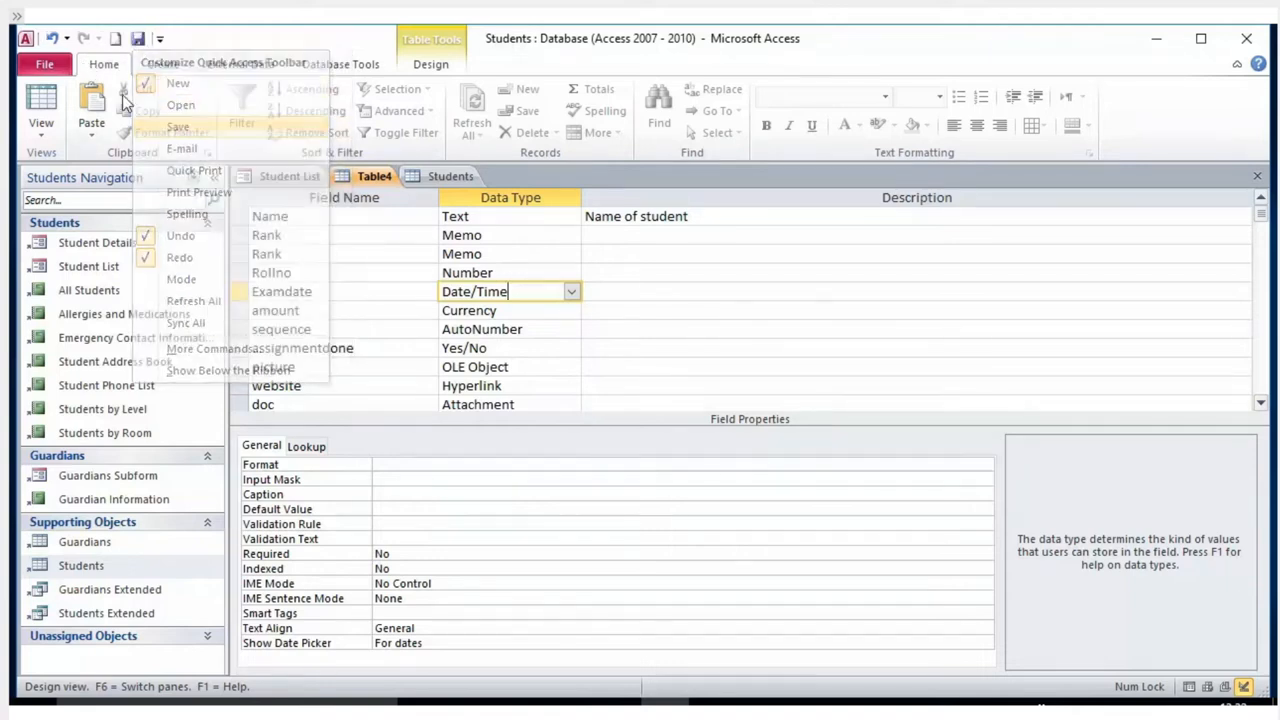
# Save Table4 as 'student' and dismiss the duplicate Rank field error.
pyautogui.click(139, 40)
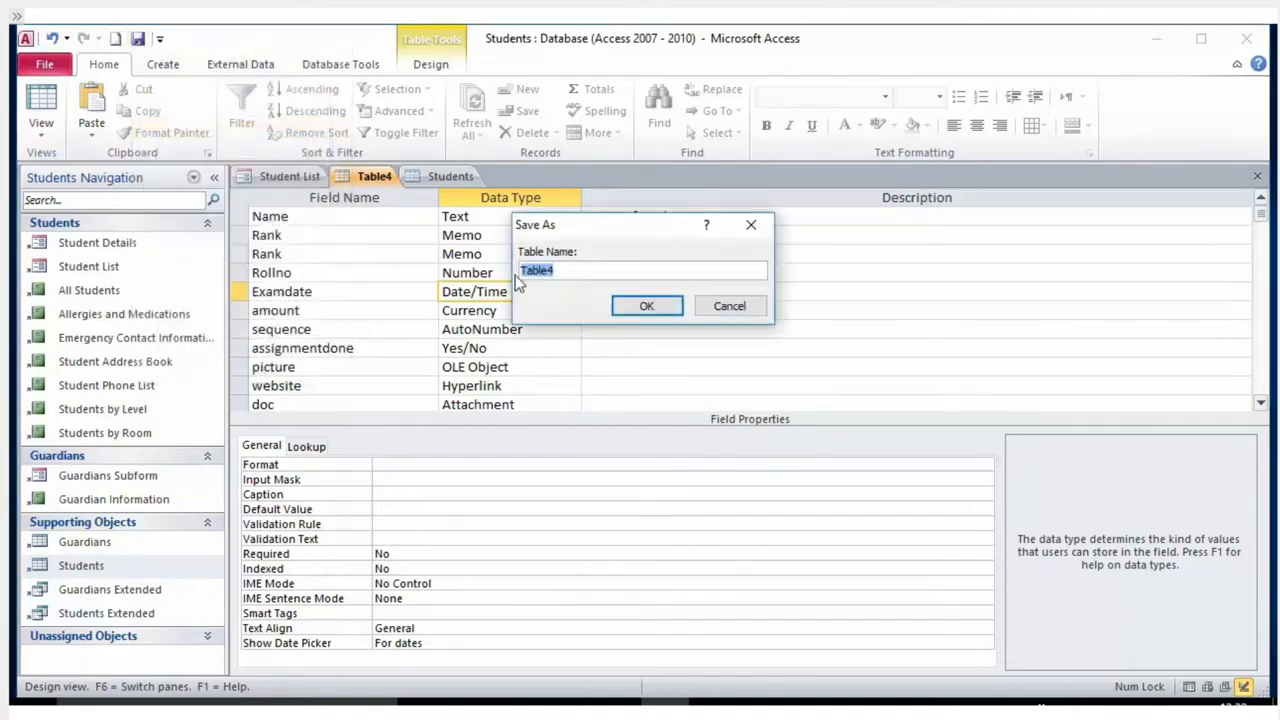
pyautogui.write('student')
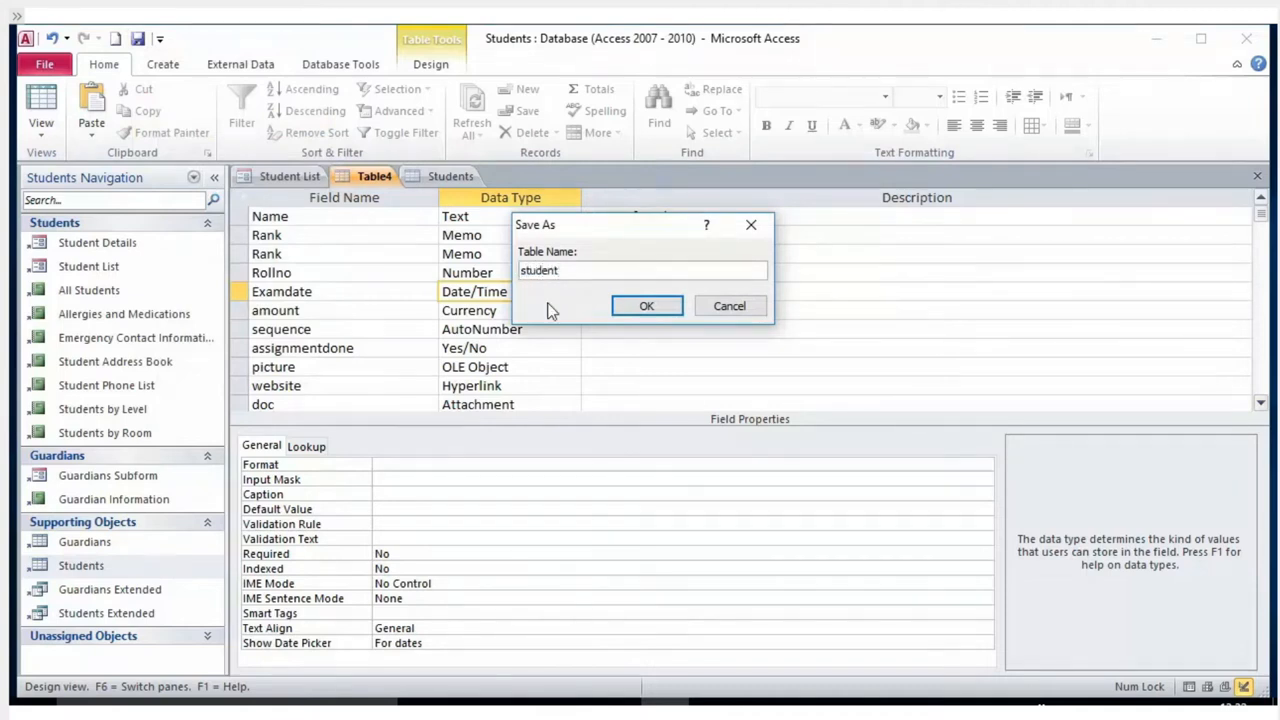
pyautogui.click(662, 309)
pyautogui.click(646, 421)
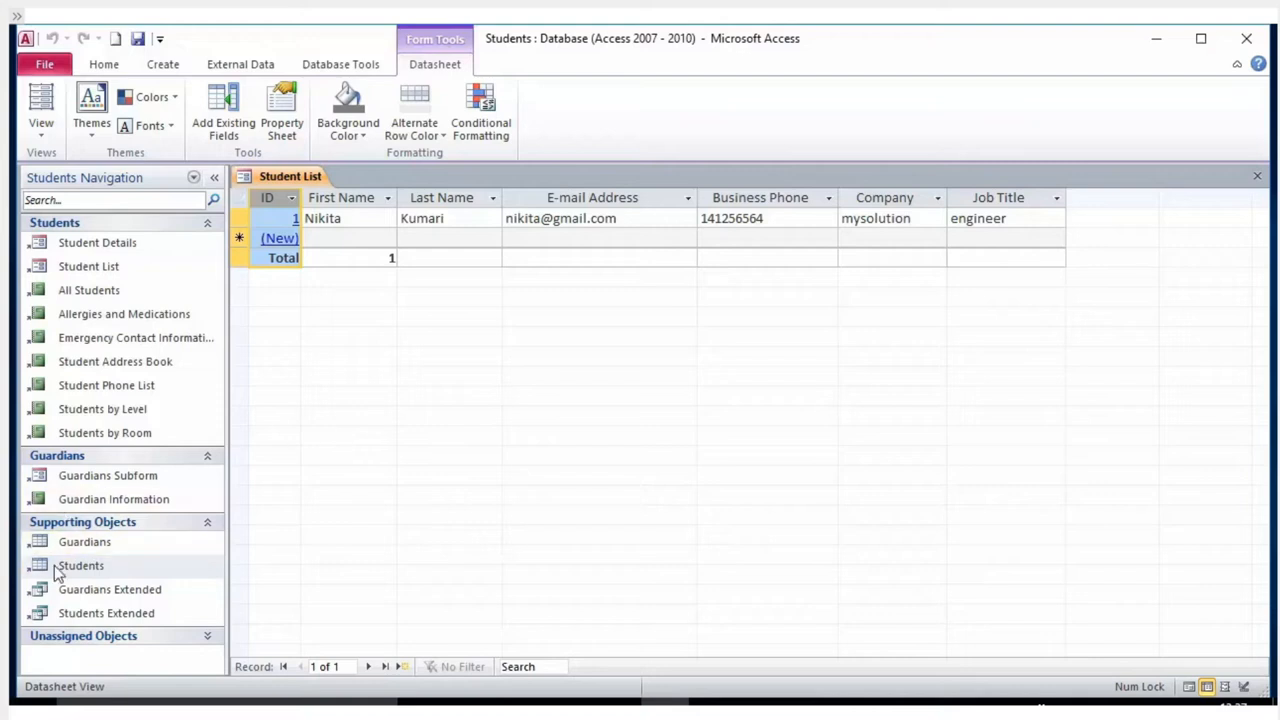
# Open the Students table datasheet and go to the new record's Company cell.
pyautogui.click(96, 566)
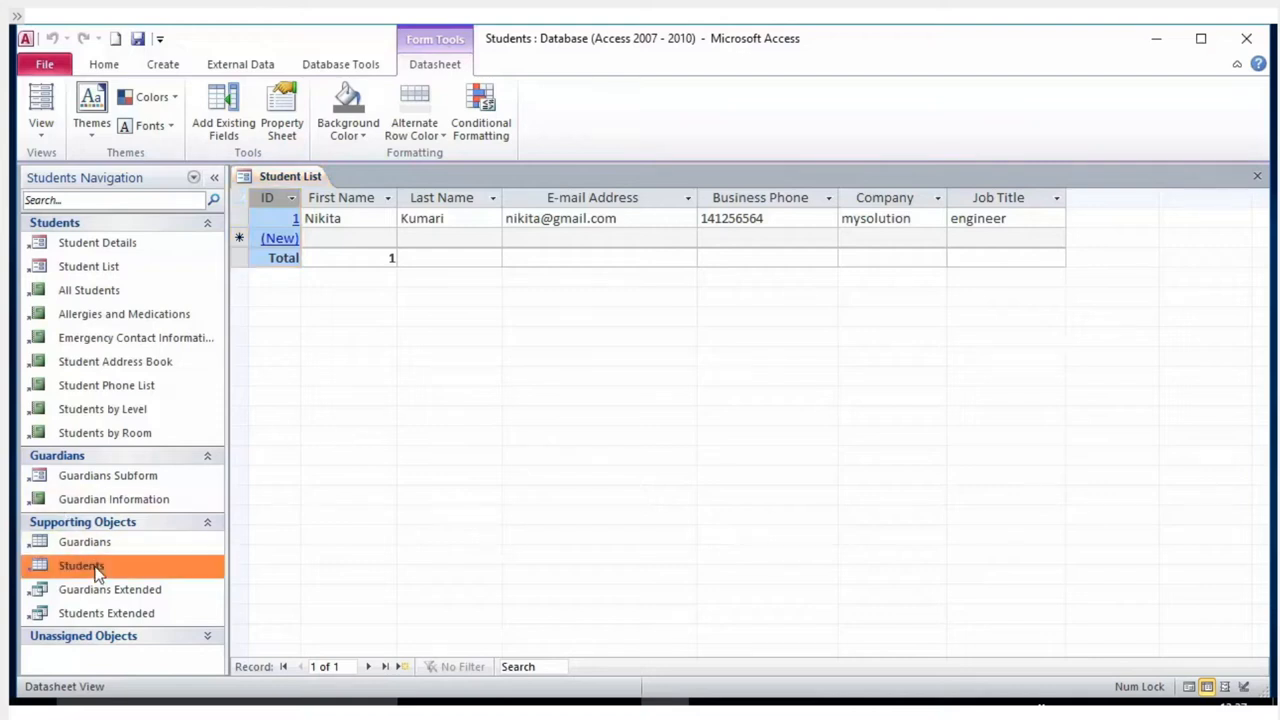
pyautogui.doubleClick(96, 568)
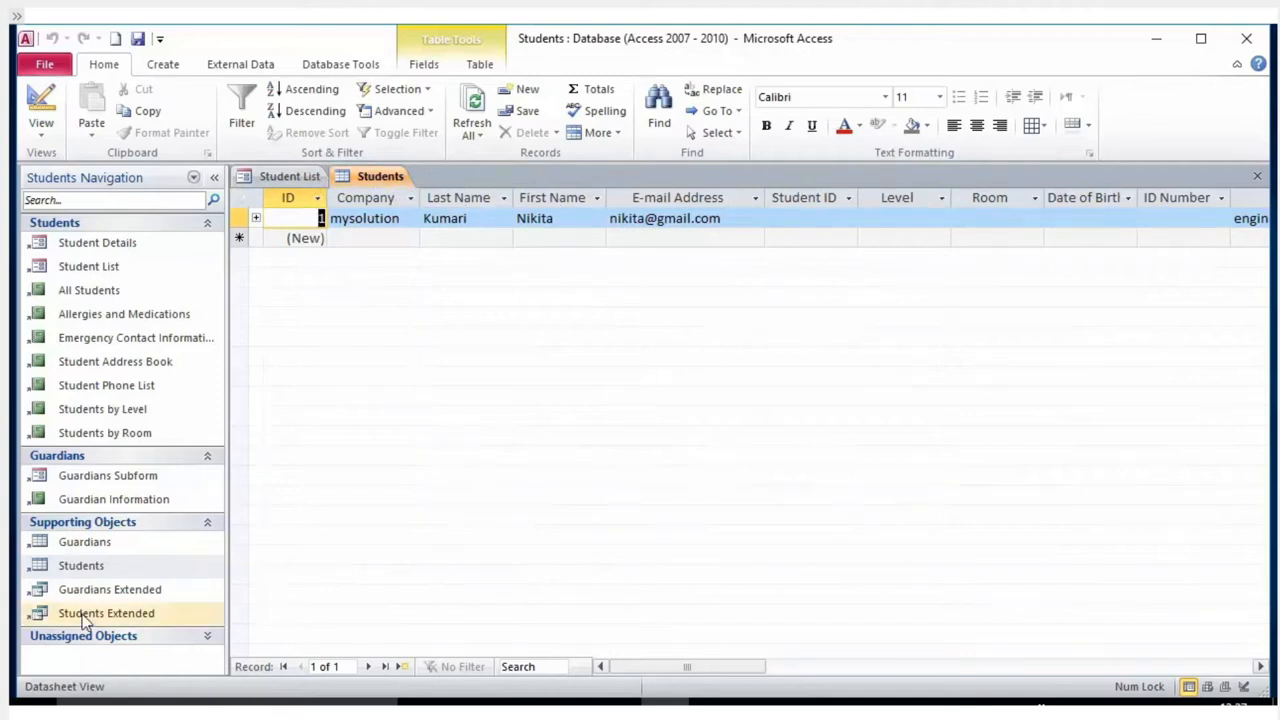
pyautogui.click(370, 237)
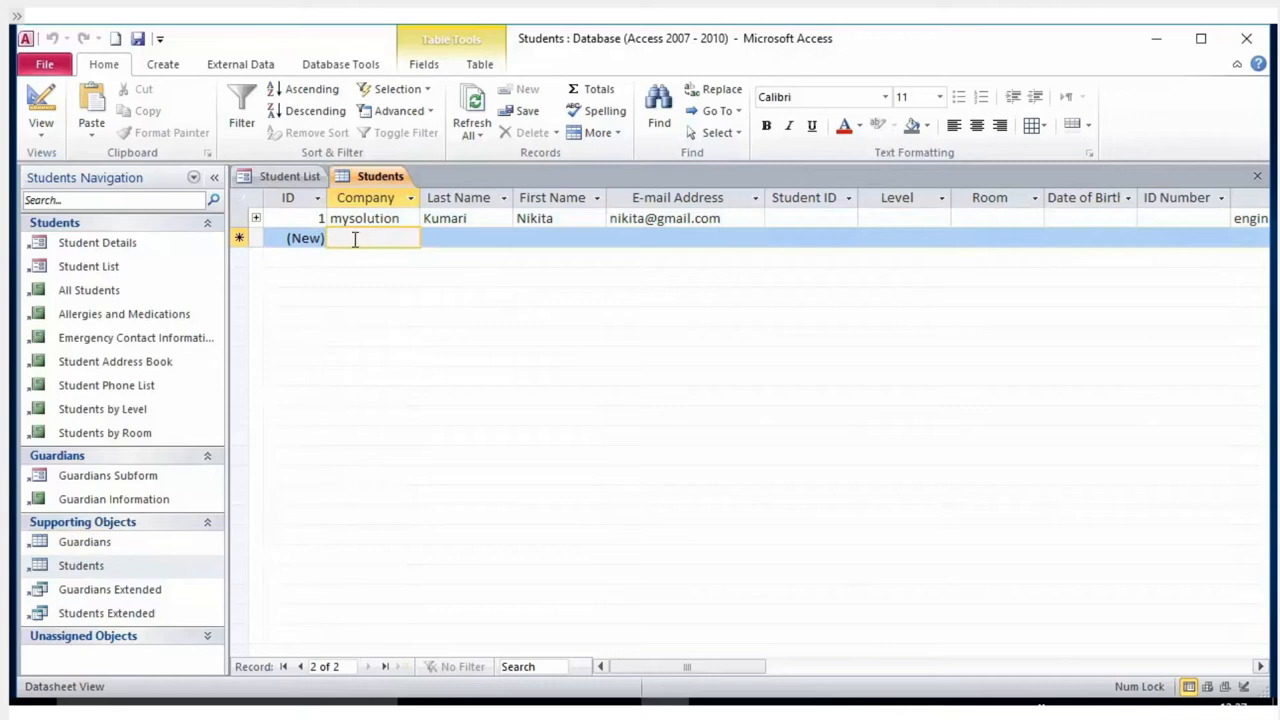
pyautogui.click(318, 240)
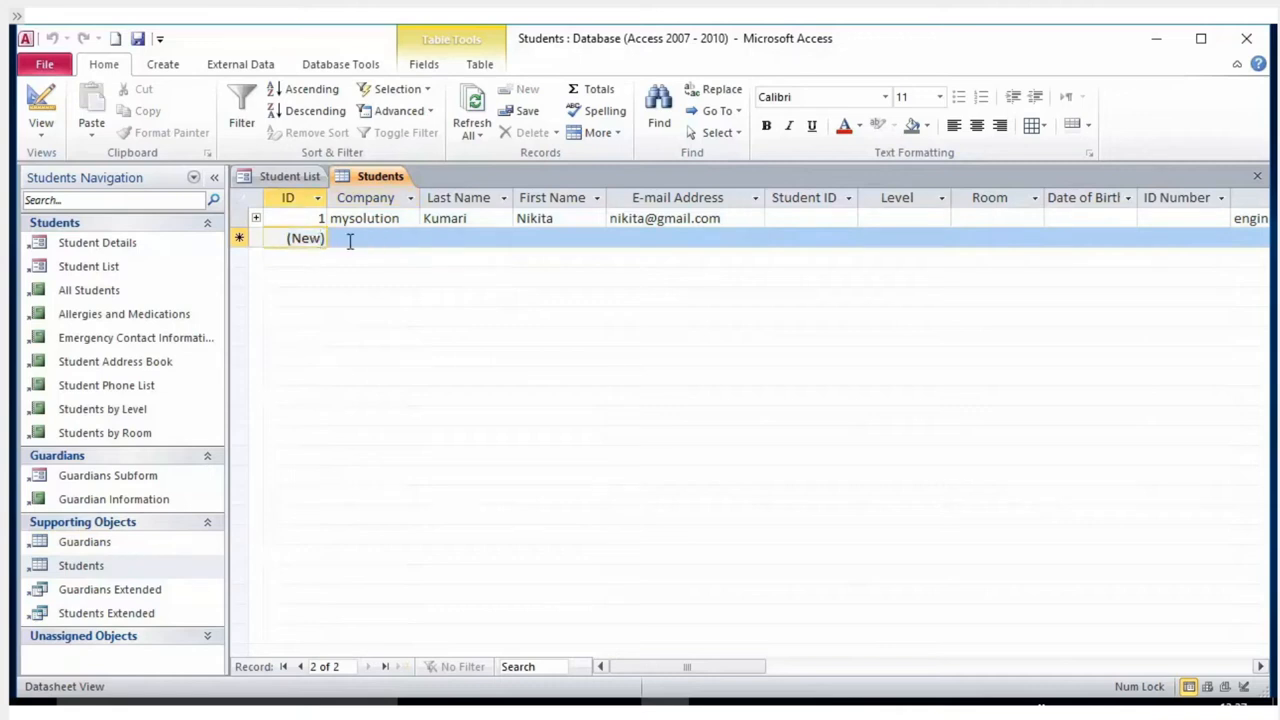
pyautogui.click(352, 238)
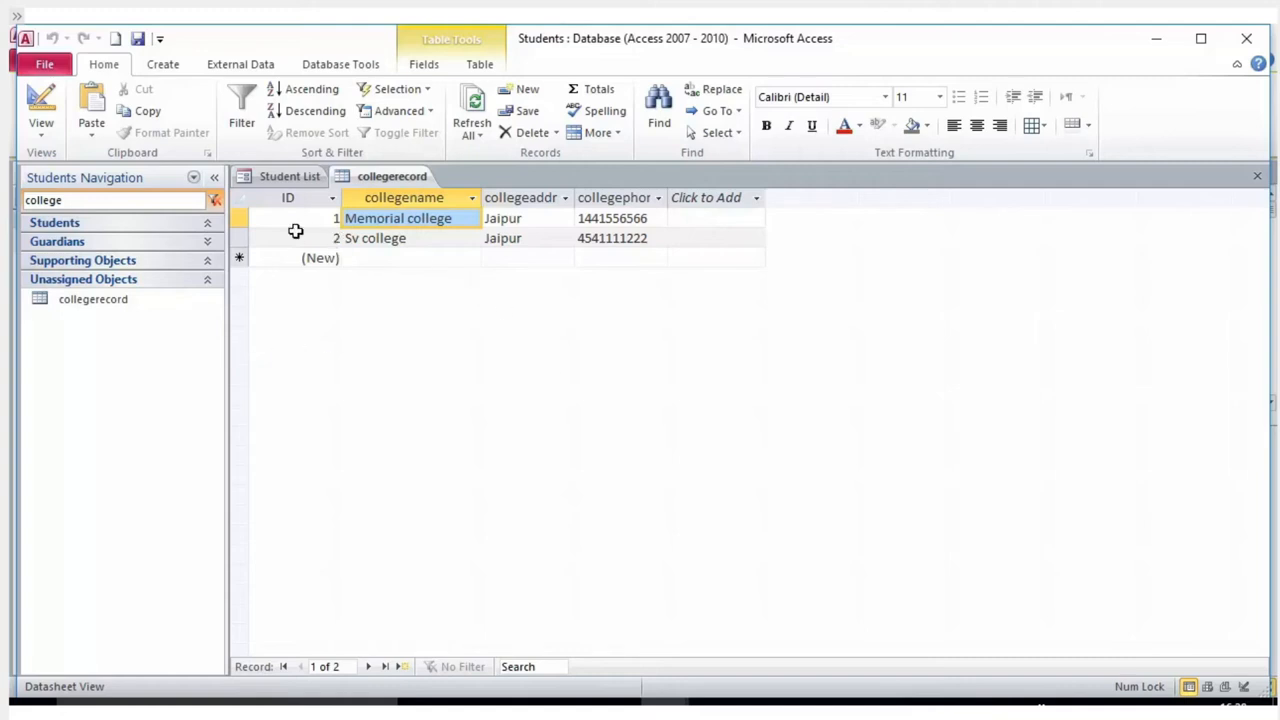
# Open the collegerecord table in Design view.
pyautogui.click(285, 175)
pyautogui.click(362, 177)
pyautogui.rightClick(40, 300)
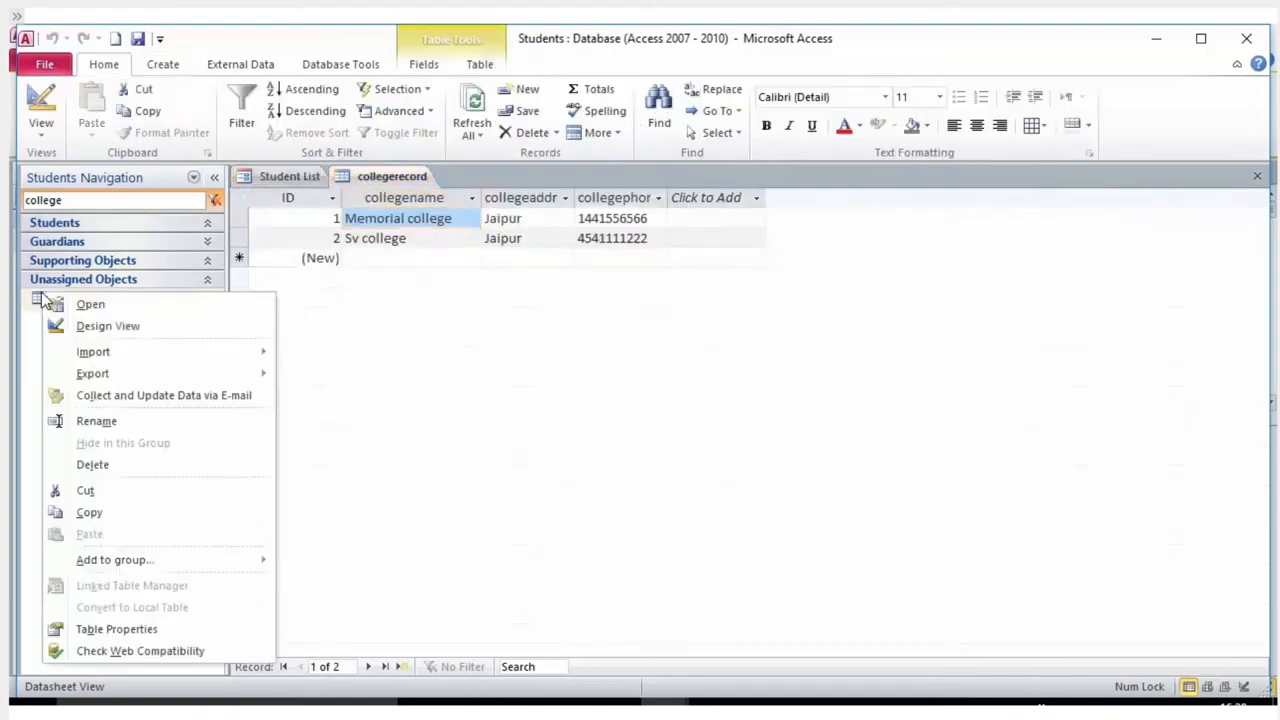
pyautogui.click(155, 323)
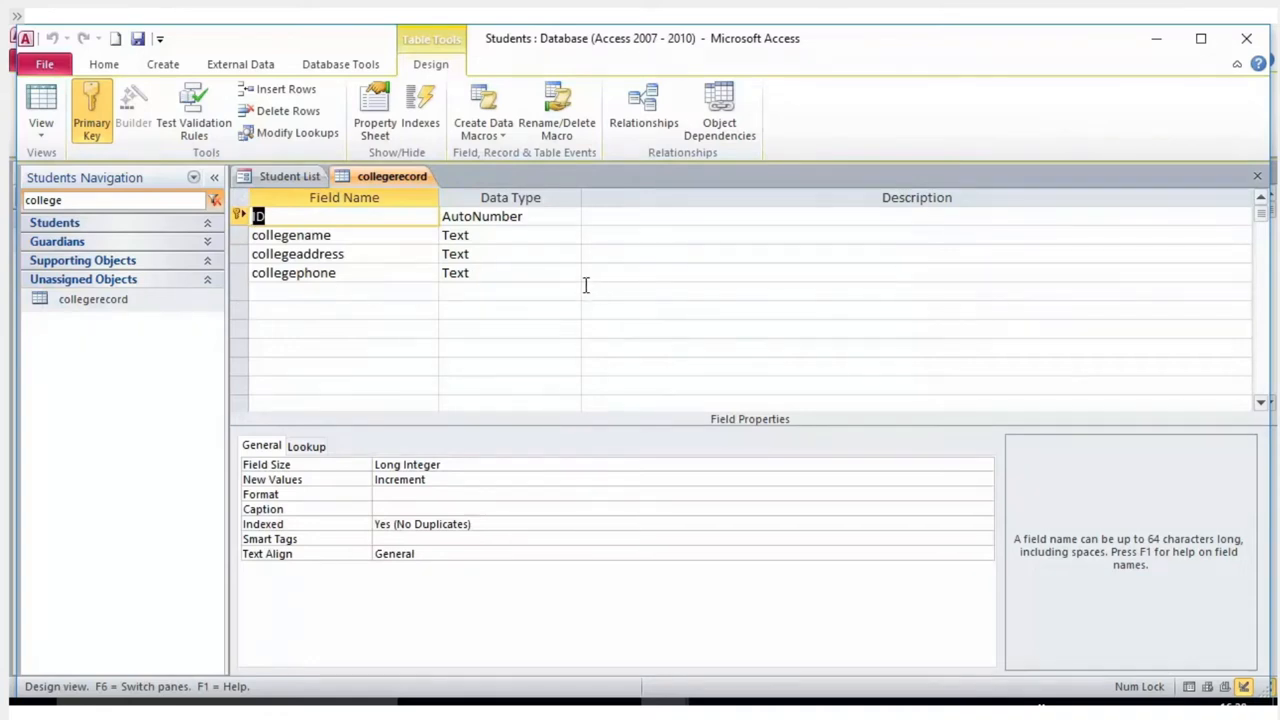
# Insert a collegemobile field of data type Number above collegeaddress.
pyautogui.click(318, 255)
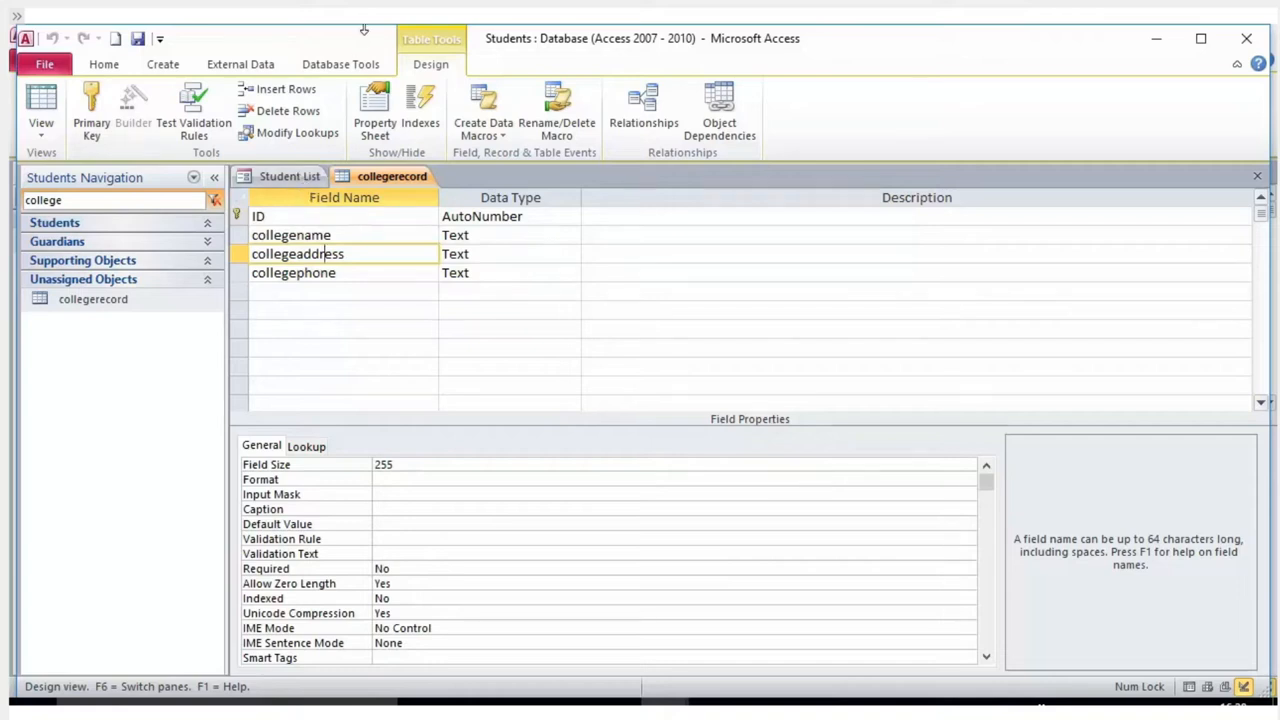
pyautogui.click(283, 90)
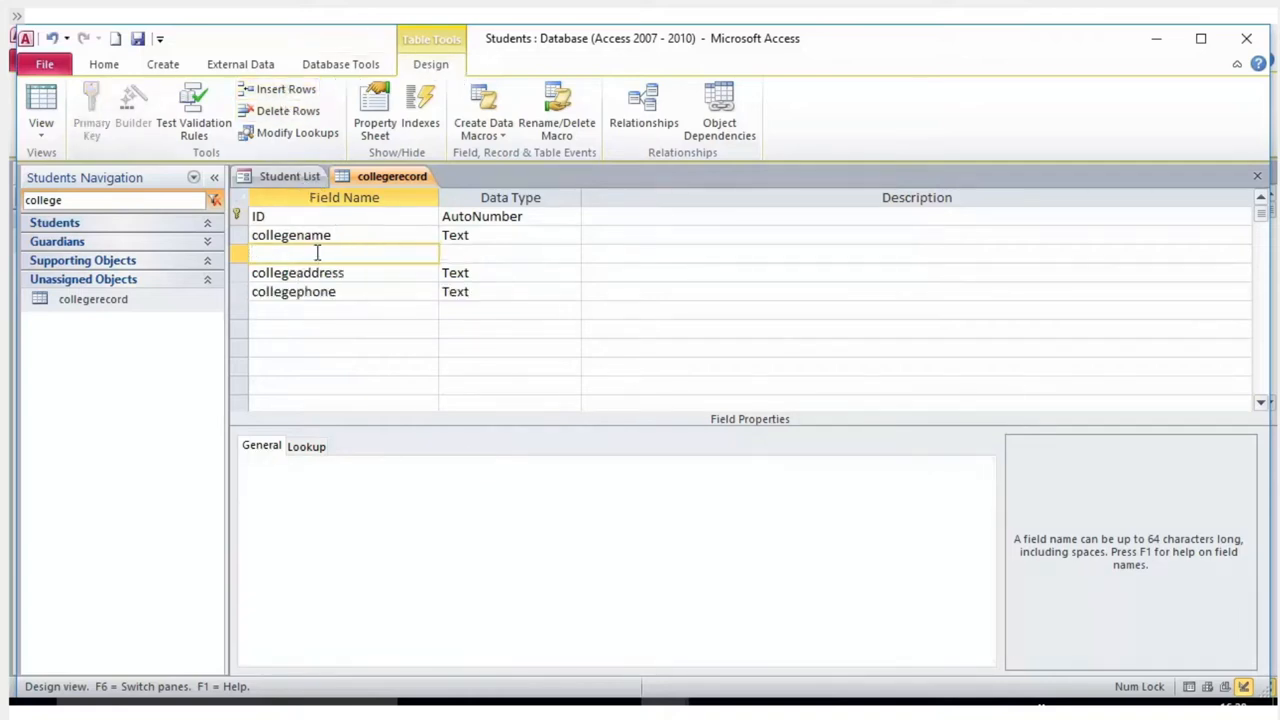
pyautogui.write('collegemobile')
pyautogui.press('Tab')
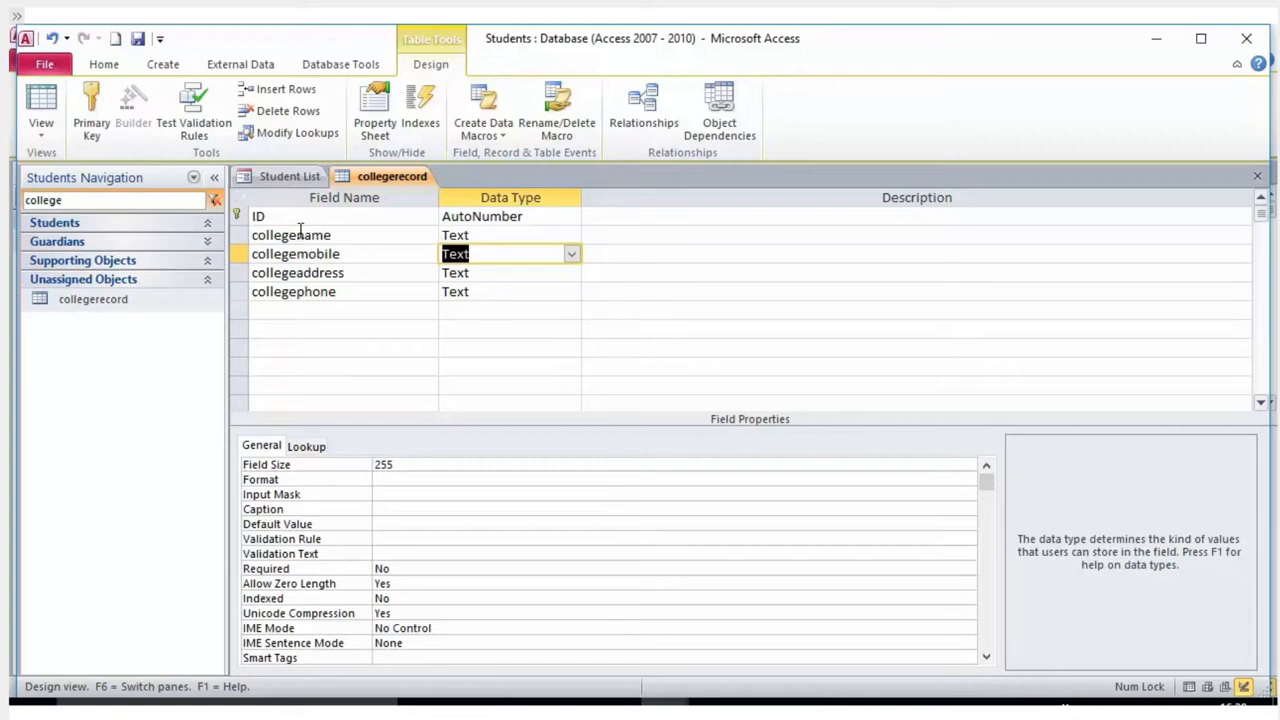
pyautogui.write('n')
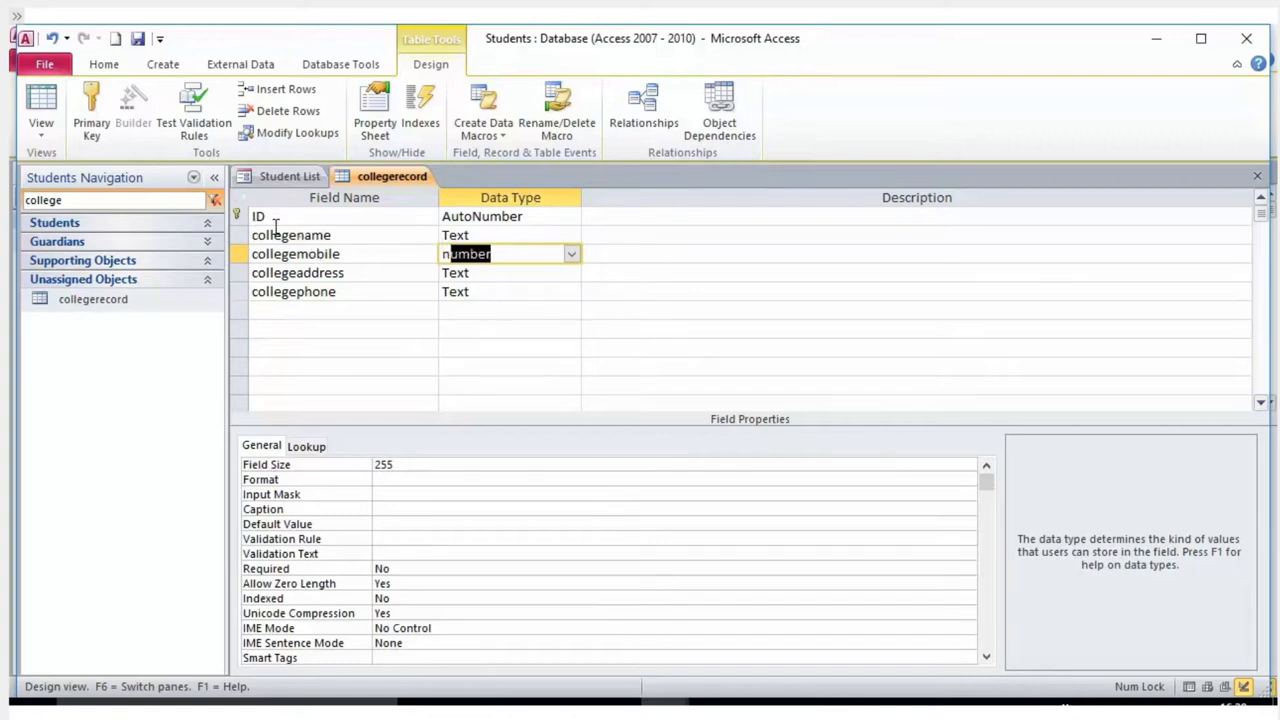
pyautogui.click(560, 274)
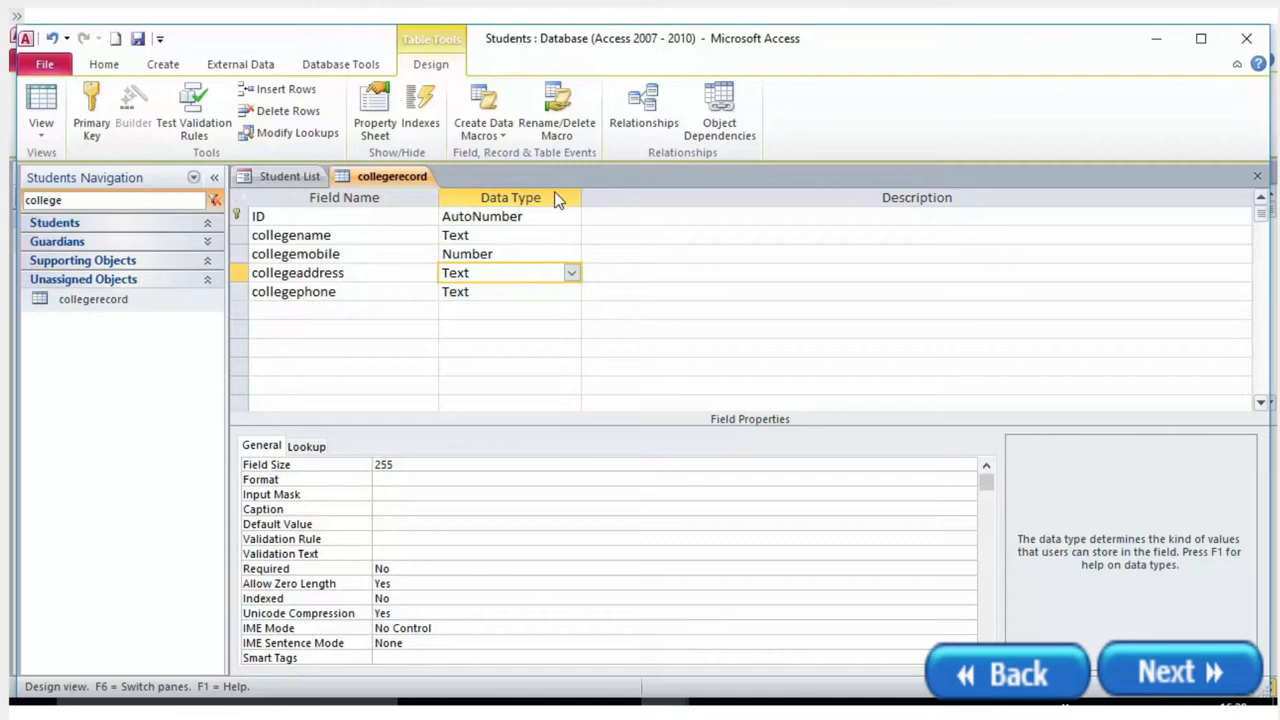
pyautogui.click(524, 236)
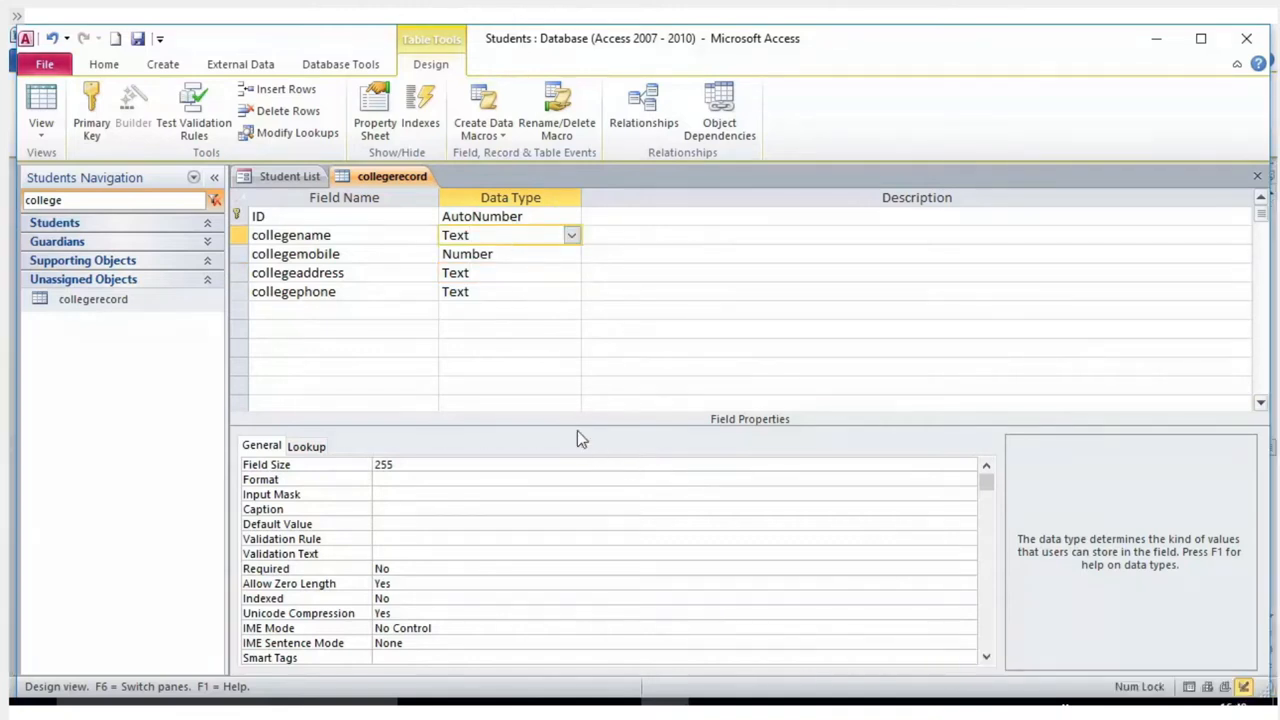
pyautogui.click(362, 270)
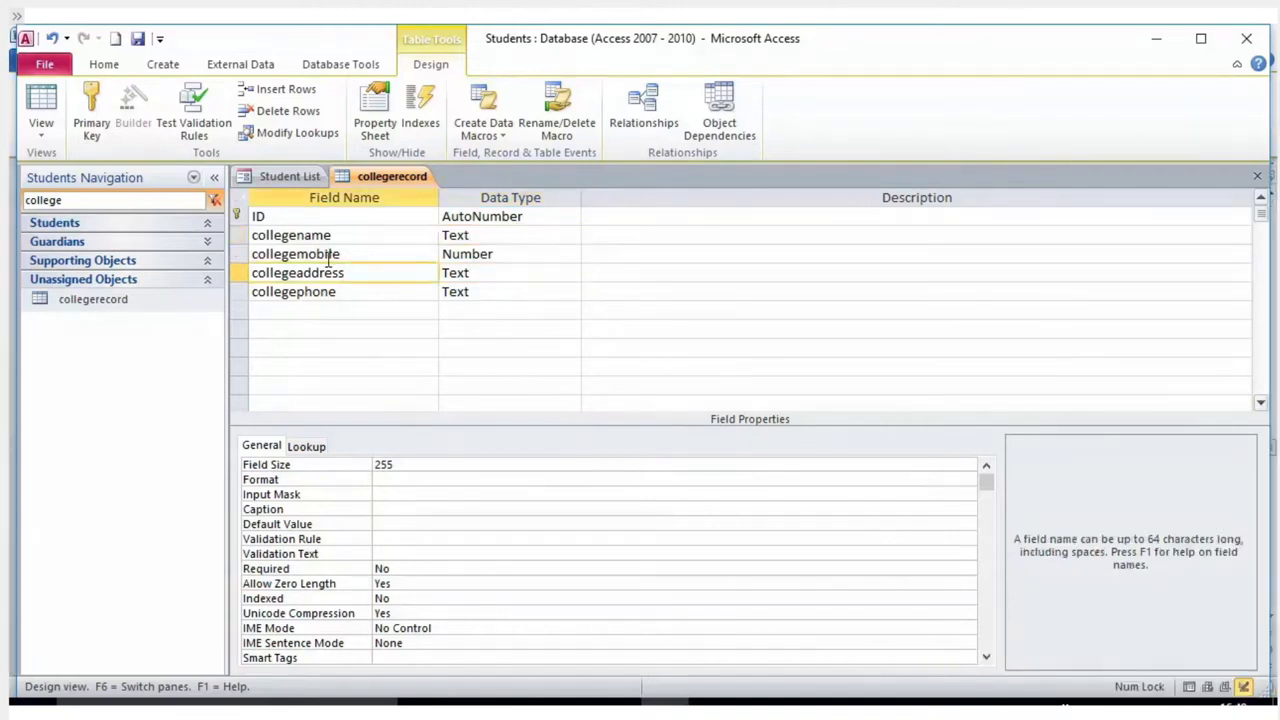
pyautogui.click(330, 256)
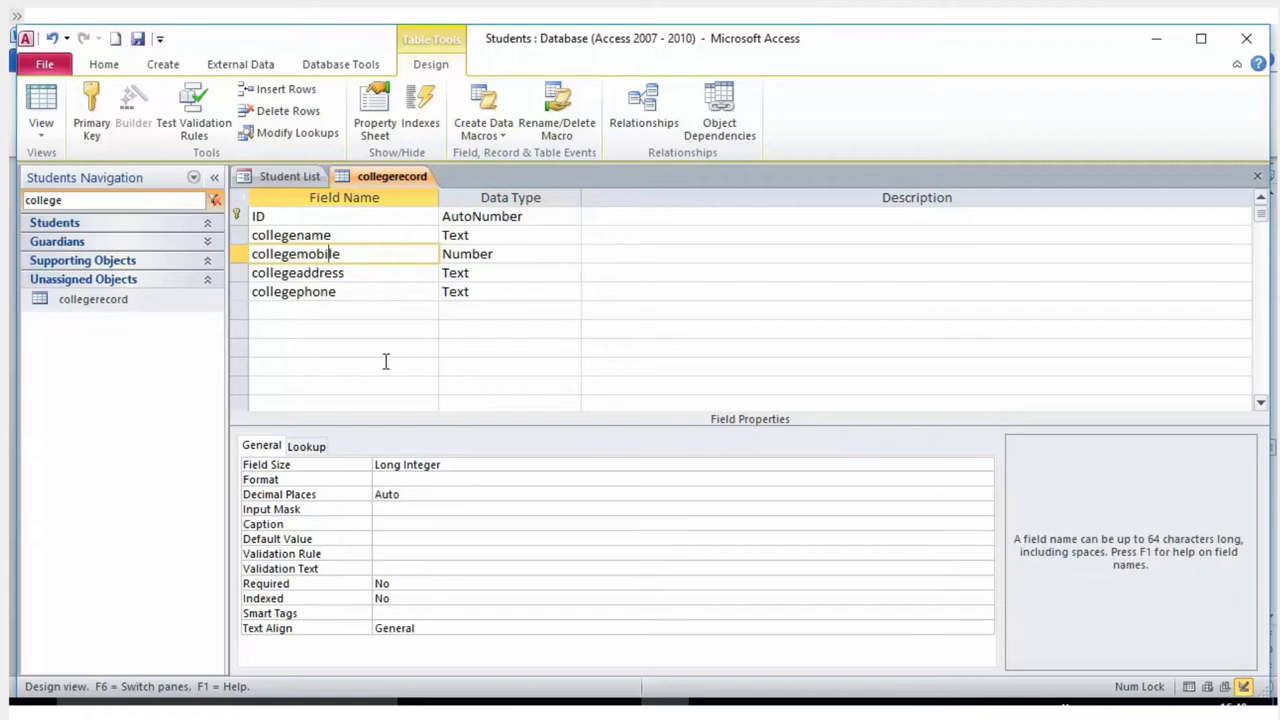
# Reopen collegerecord's design and delete the collegemobile field row.
pyautogui.click(94, 302)
pyautogui.rightClick(96, 305)
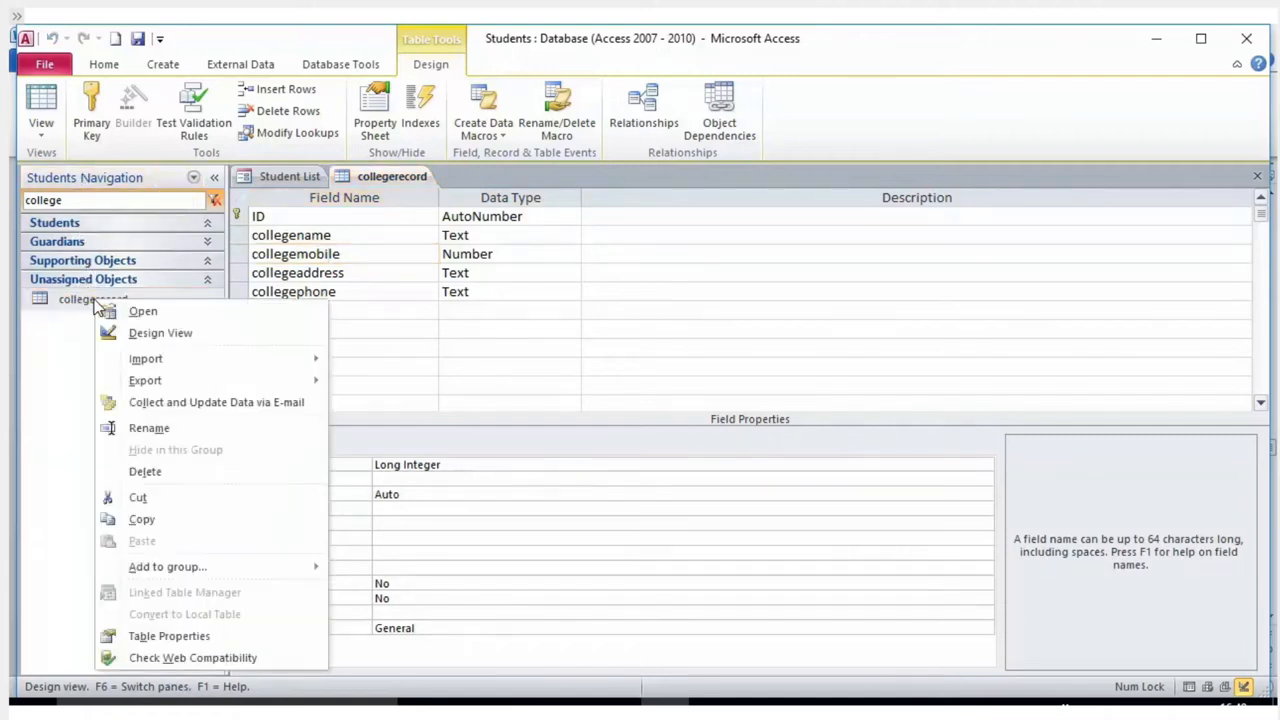
pyautogui.click(150, 336)
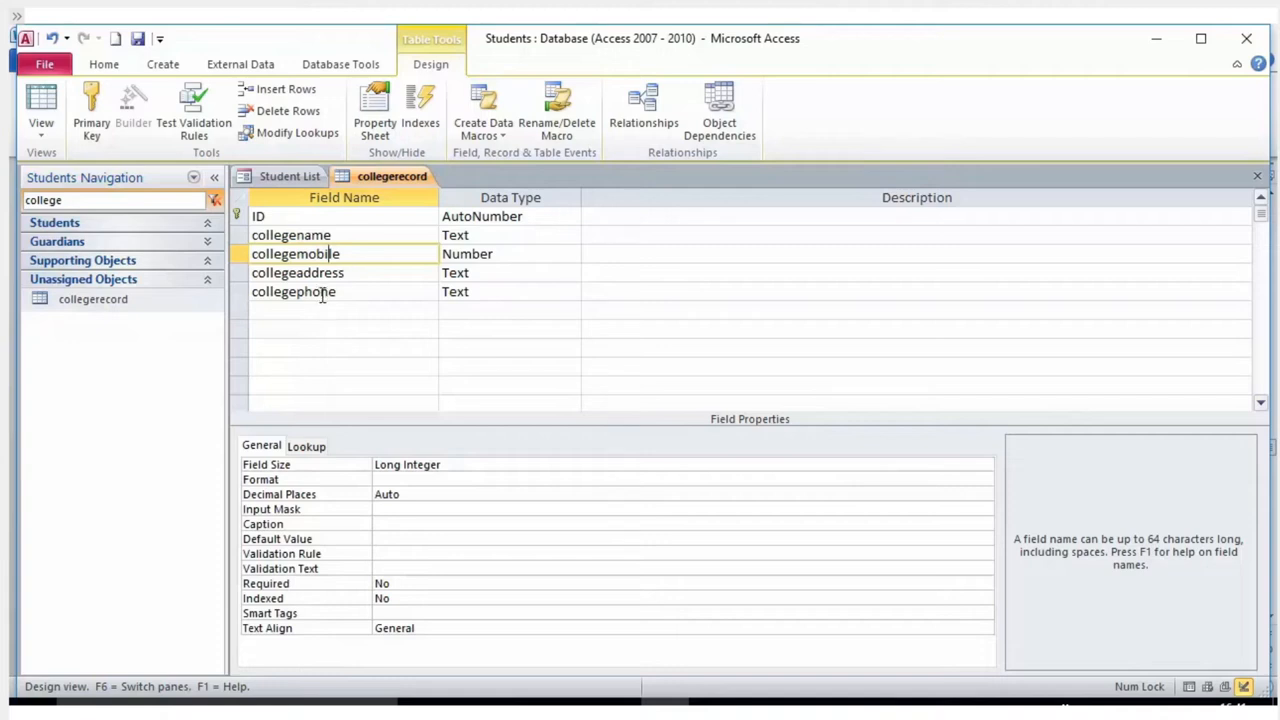
pyautogui.click(236, 254)
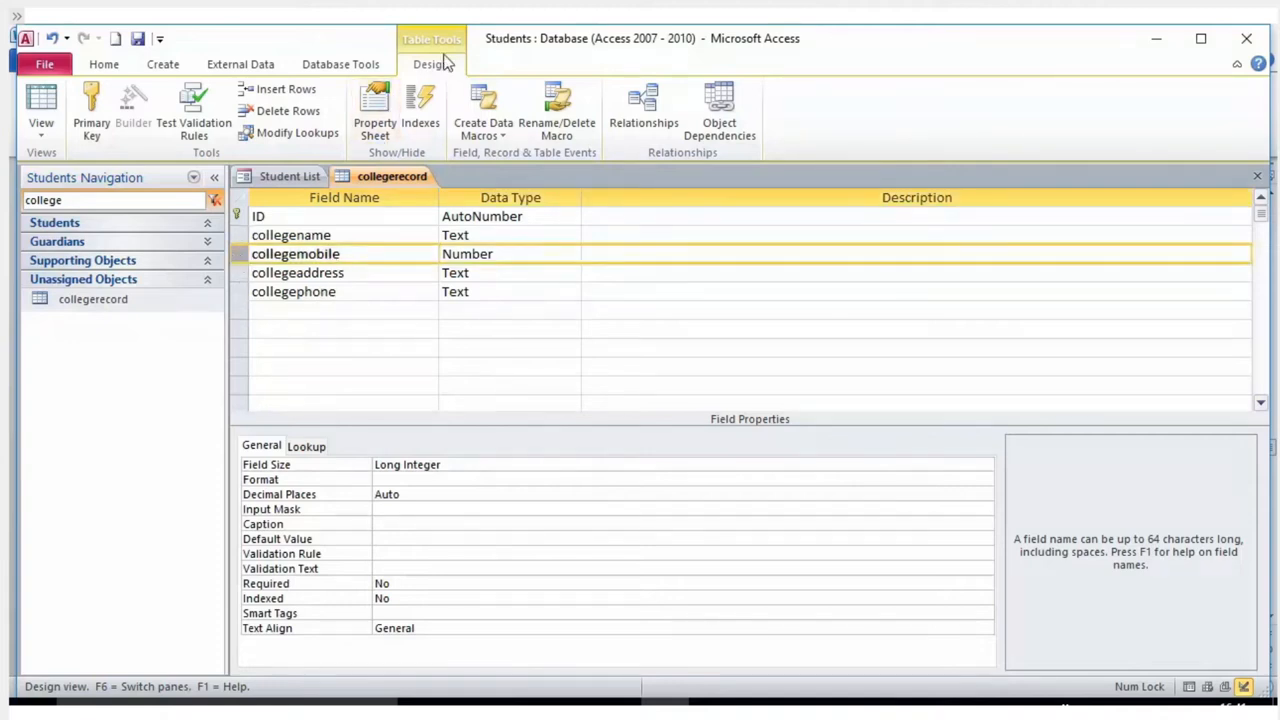
pyautogui.click(288, 111)
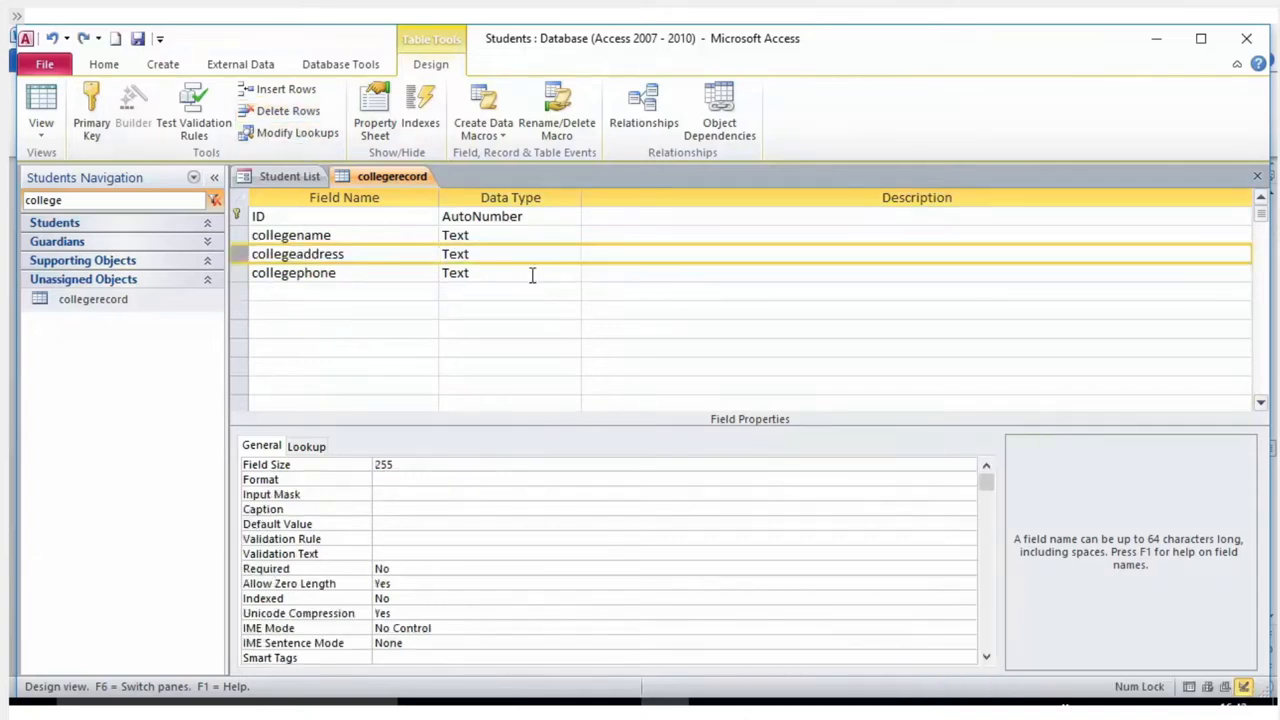
# Review the ID and collegename rows, then reopen collegerecord in Design view.
pyautogui.click(240, 238)
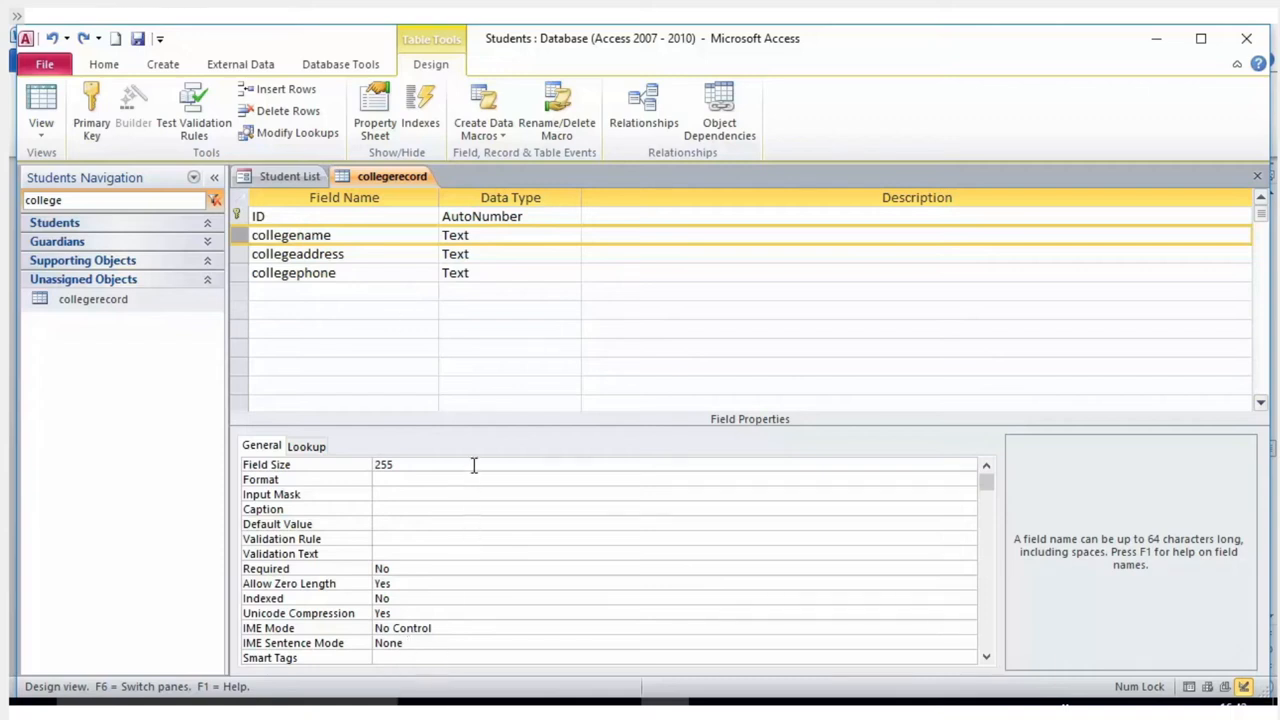
pyautogui.click(237, 215)
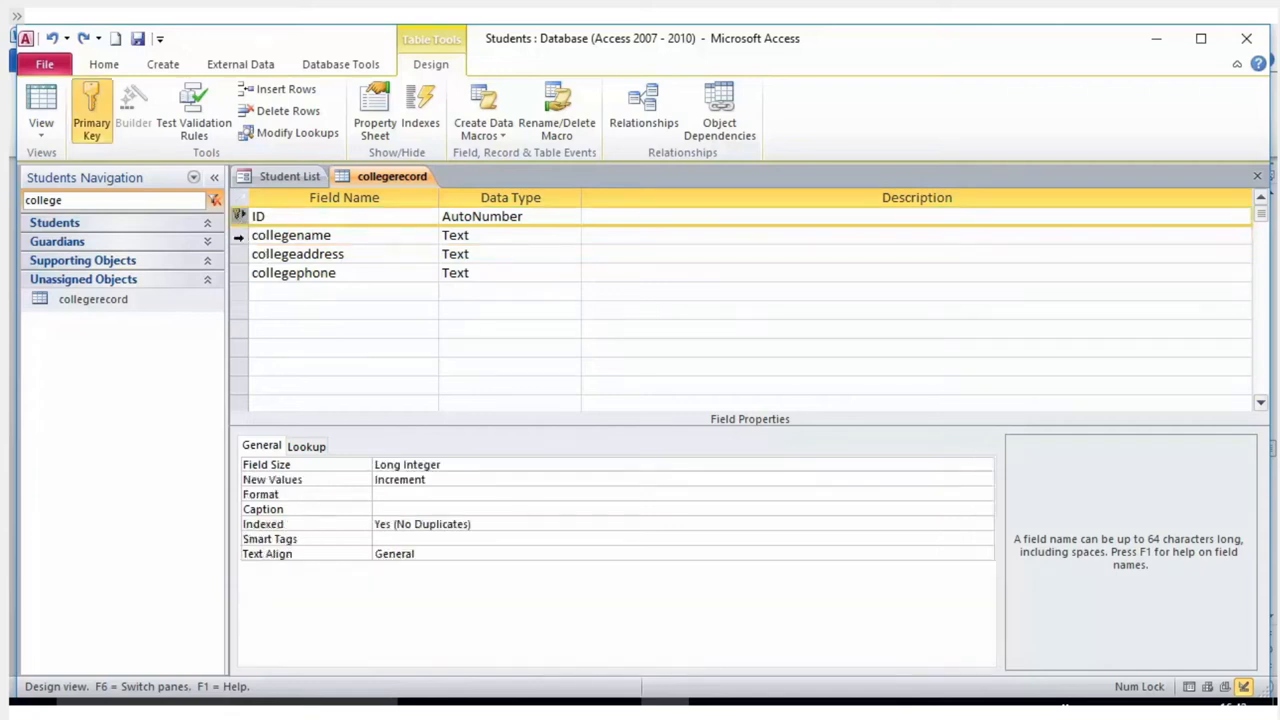
pyautogui.click(240, 236)
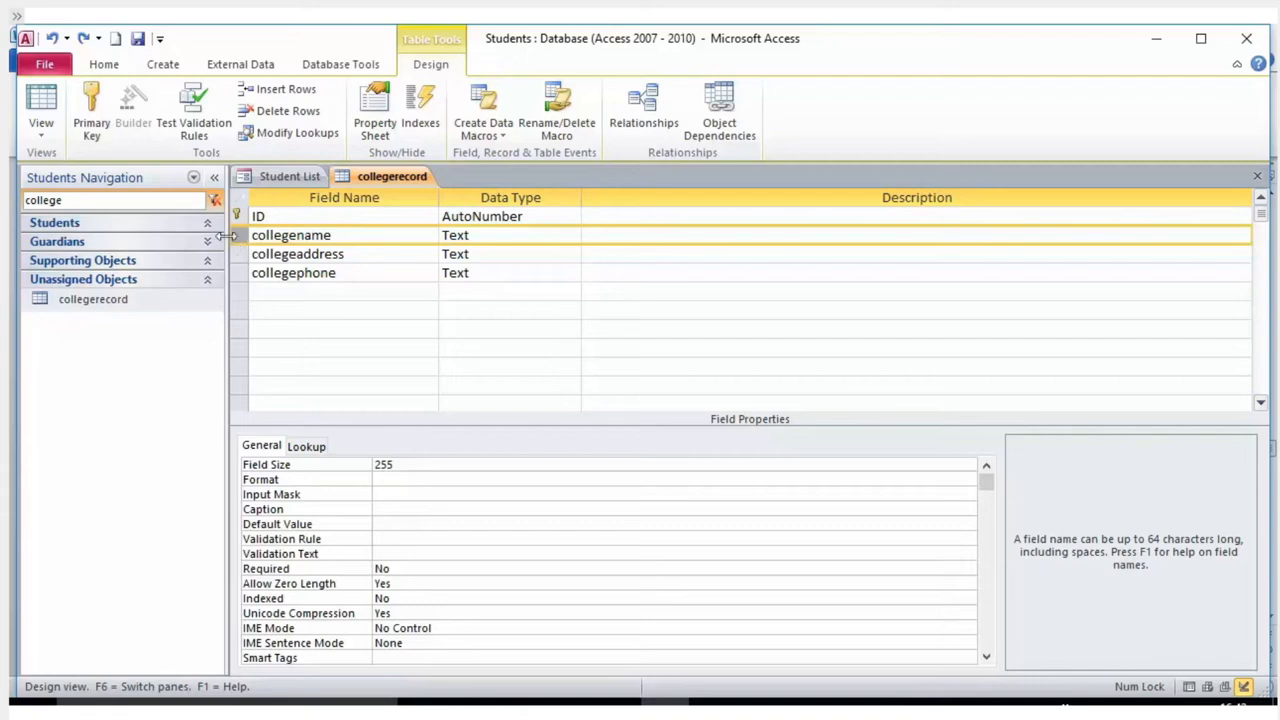
pyautogui.rightClick(118, 308)
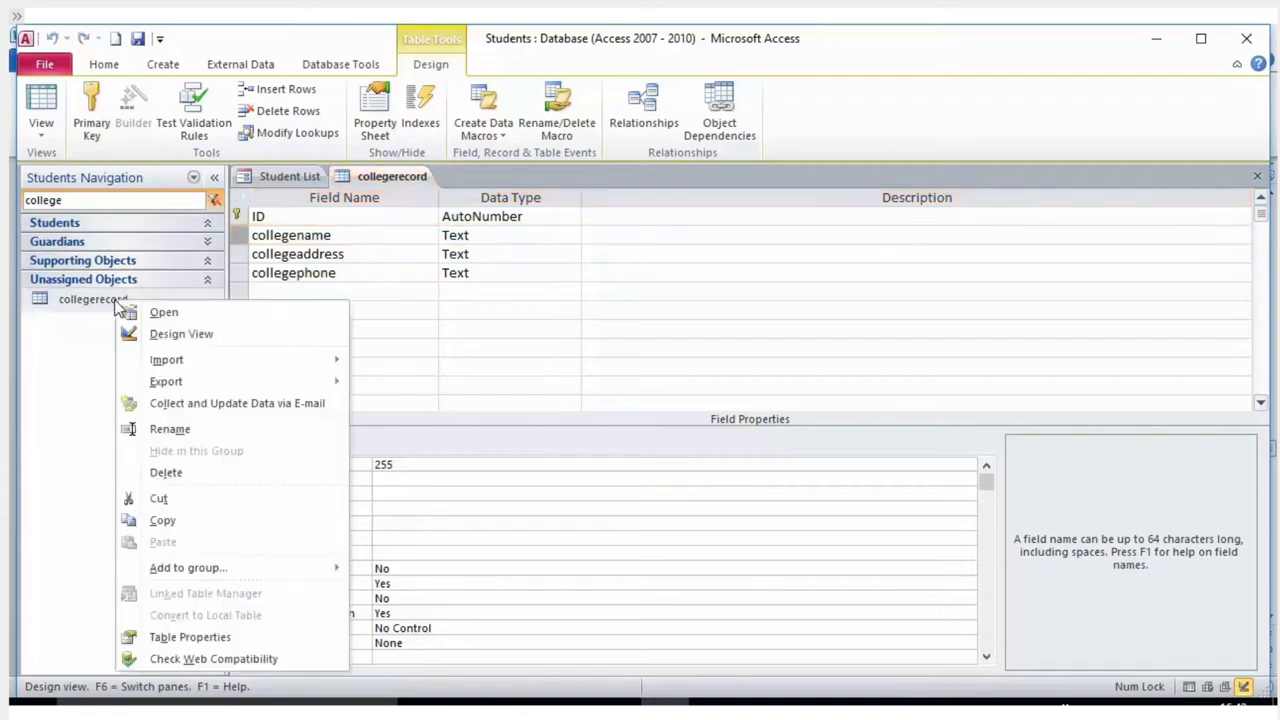
pyautogui.click(169, 334)
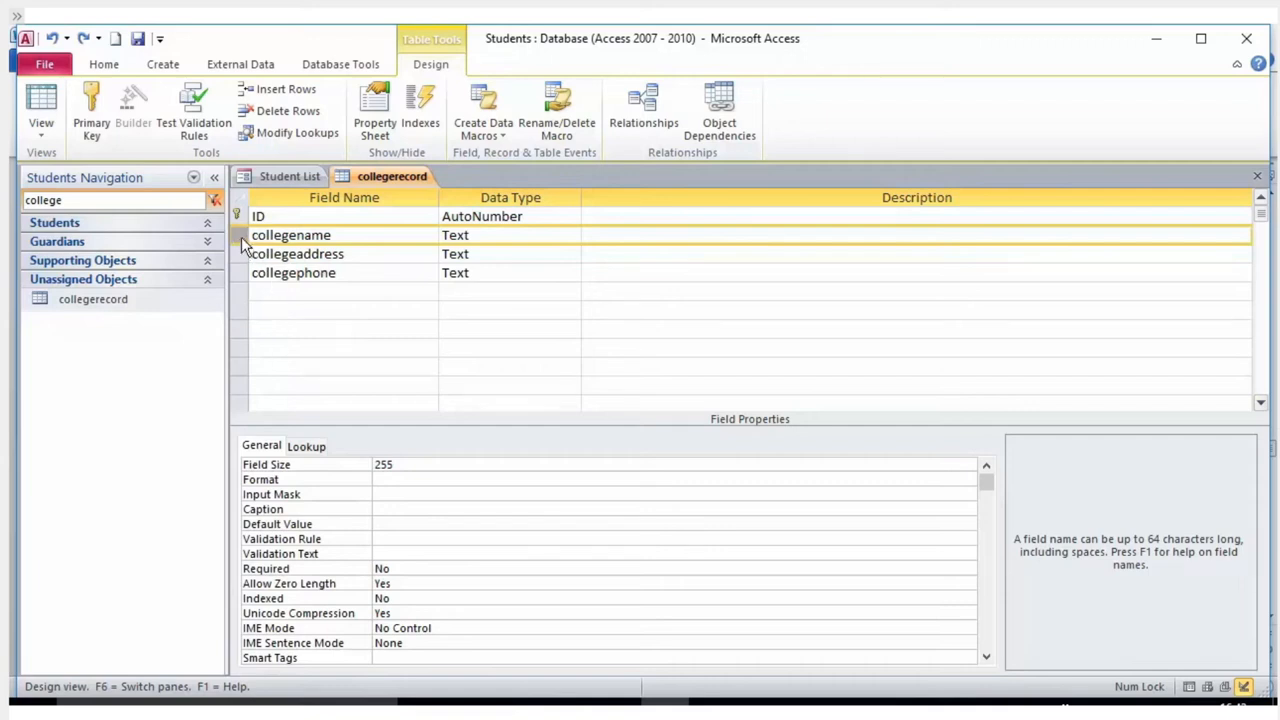
pyautogui.moveTo(240, 237); pyautogui.dragTo(243, 300)
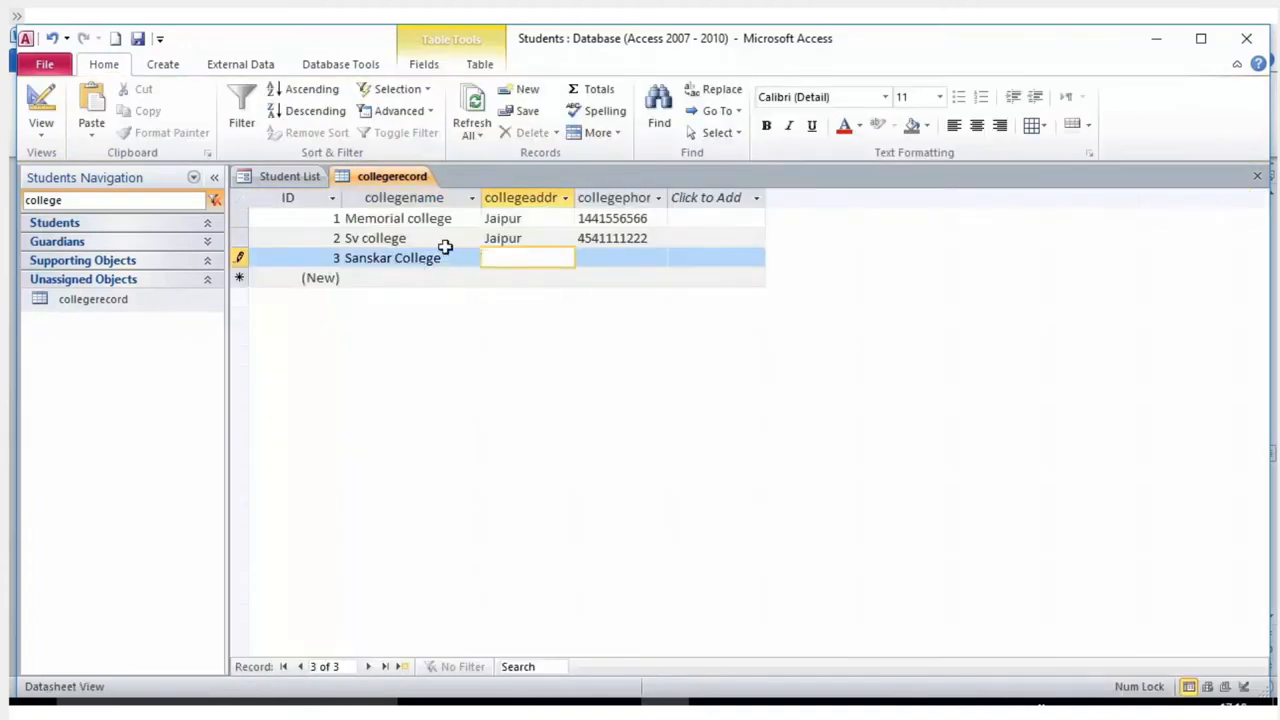
pyautogui.click(399, 257)
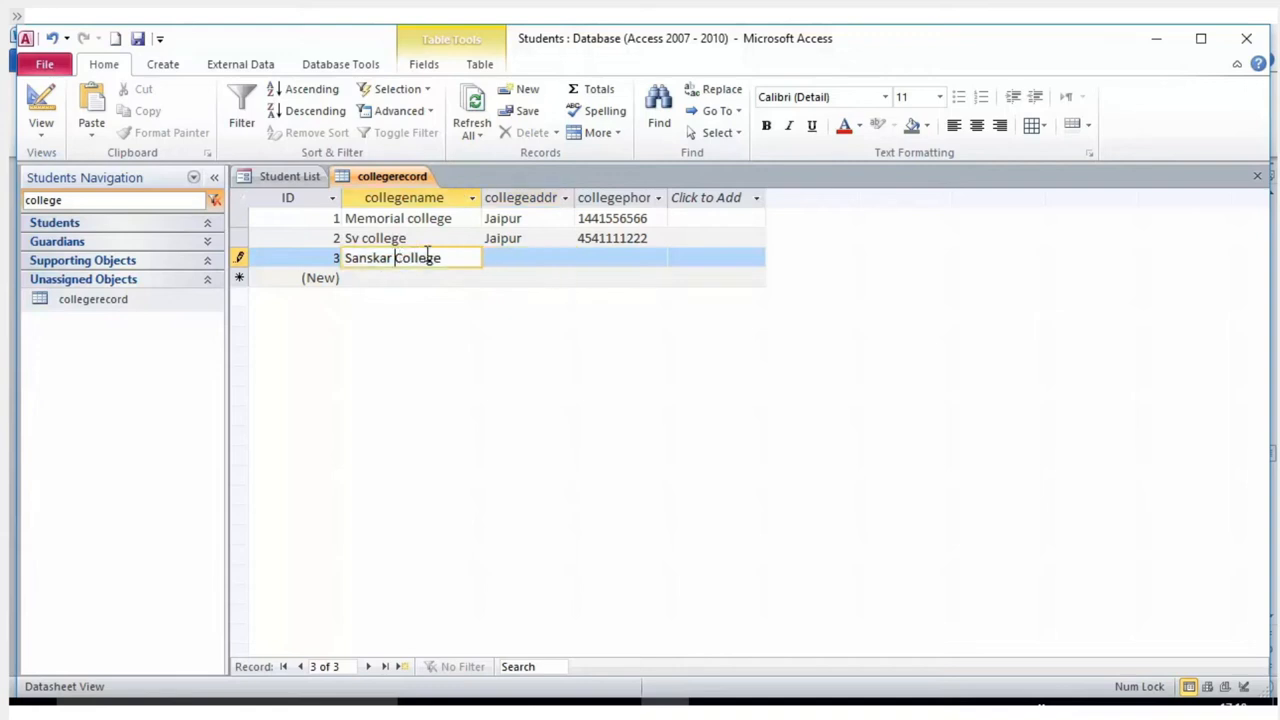
pyautogui.moveTo(450, 258); pyautogui.dragTo(277, 257)
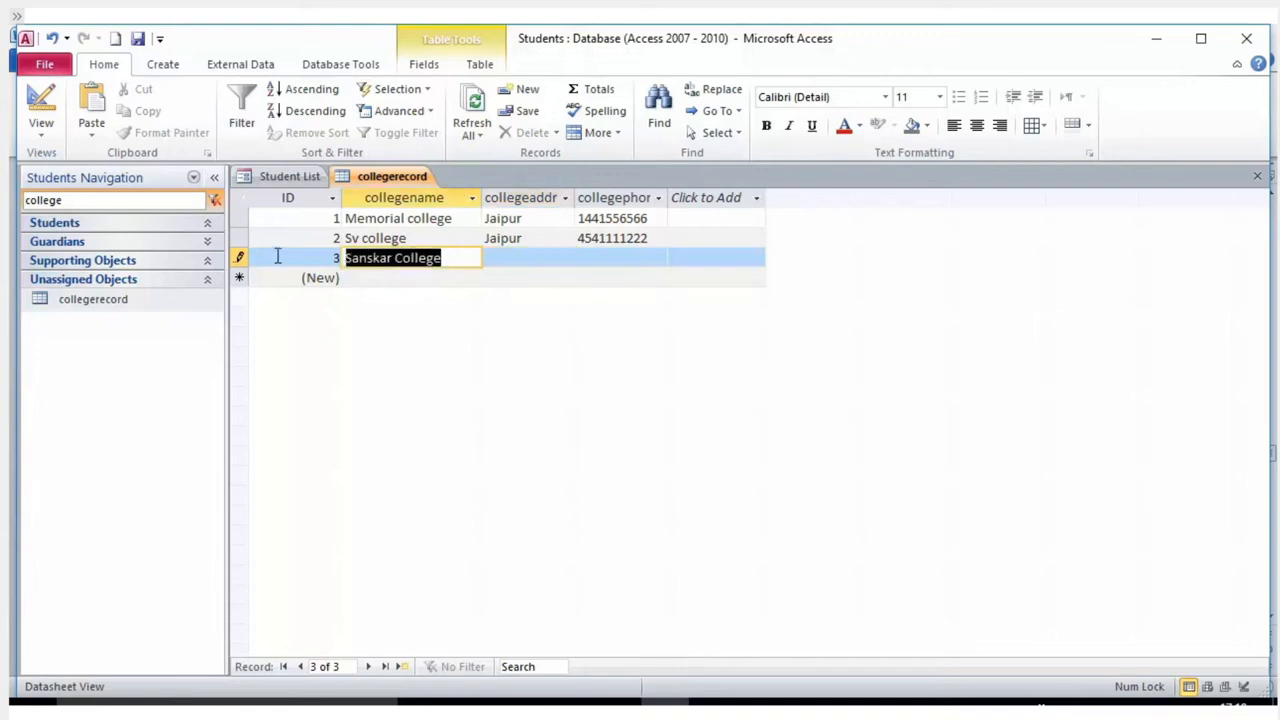
pyautogui.click(495, 258)
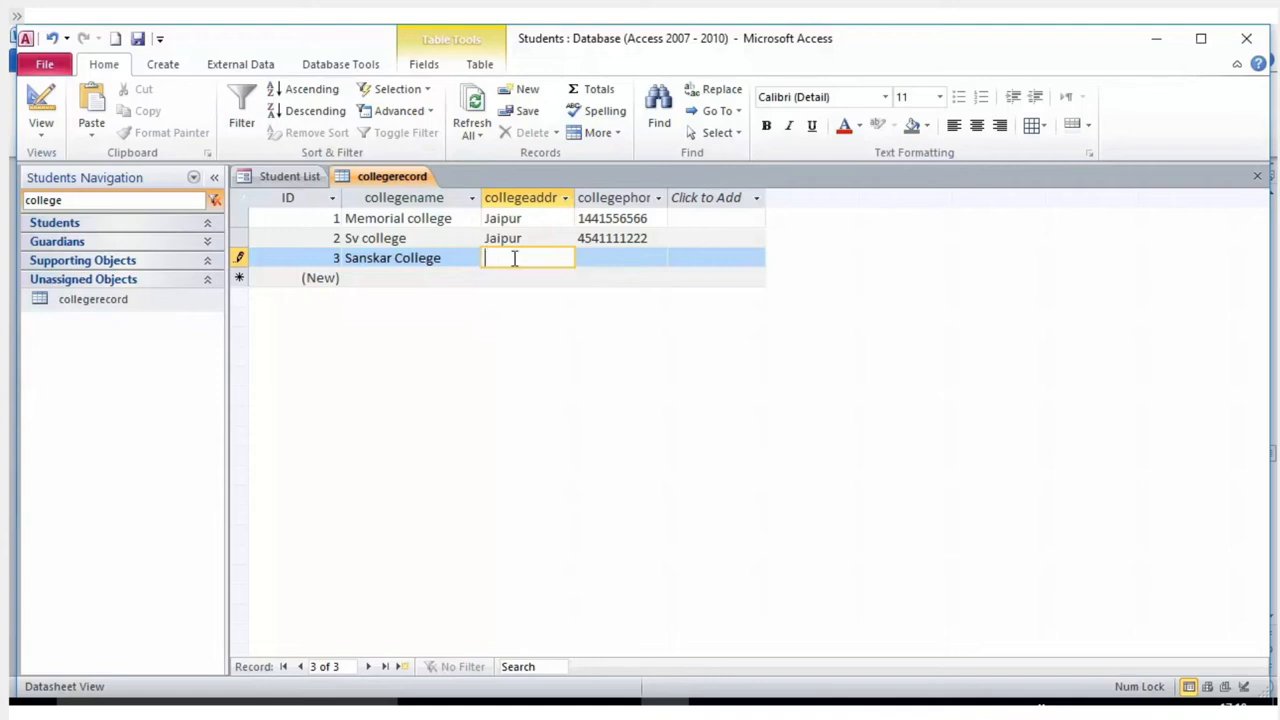
pyautogui.write('Jaipur')
pyautogui.click(610, 256)
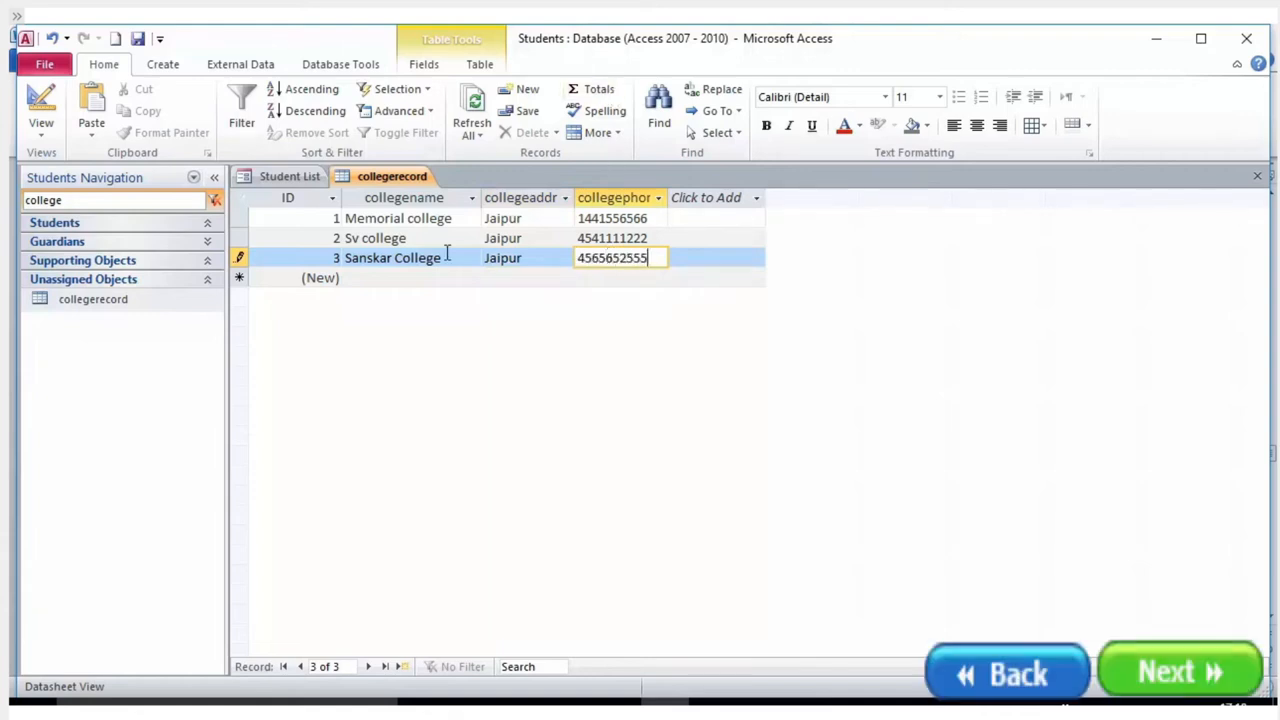
pyautogui.click(325, 277)
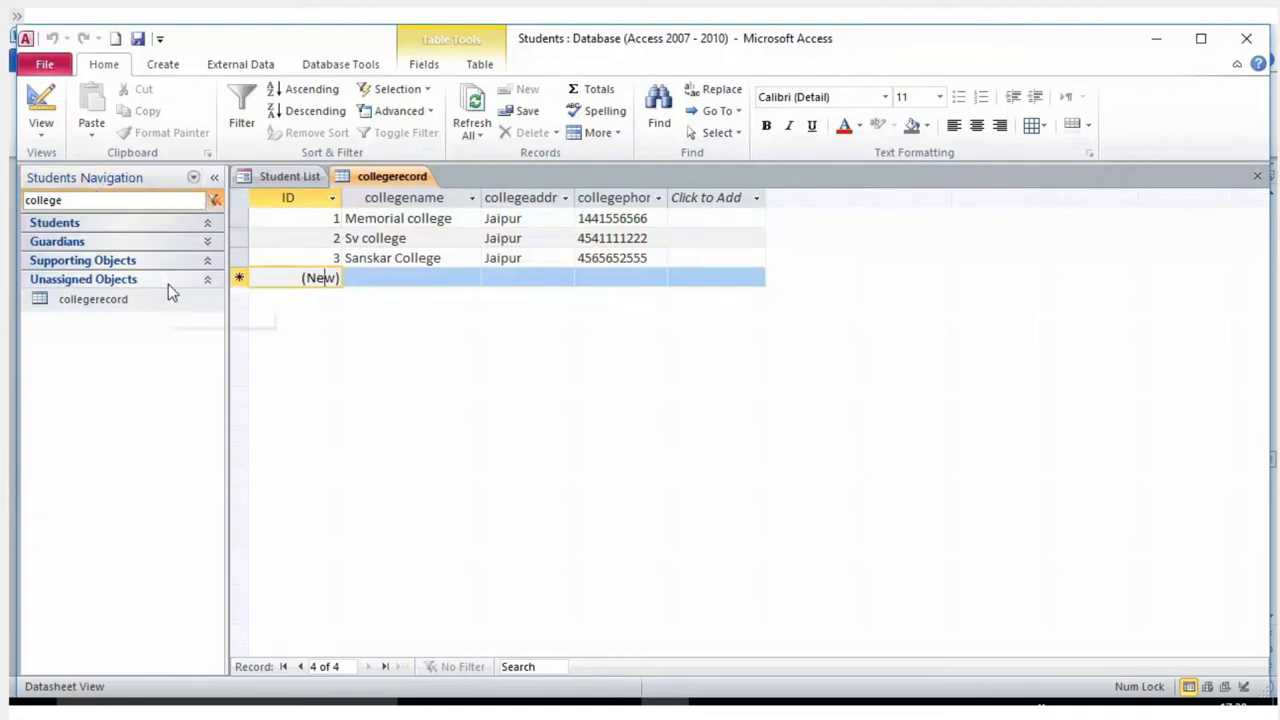
# Switch collegerecord to Design view and back to Datasheet view.
pyautogui.click(151, 306)
pyautogui.rightClick(151, 306)
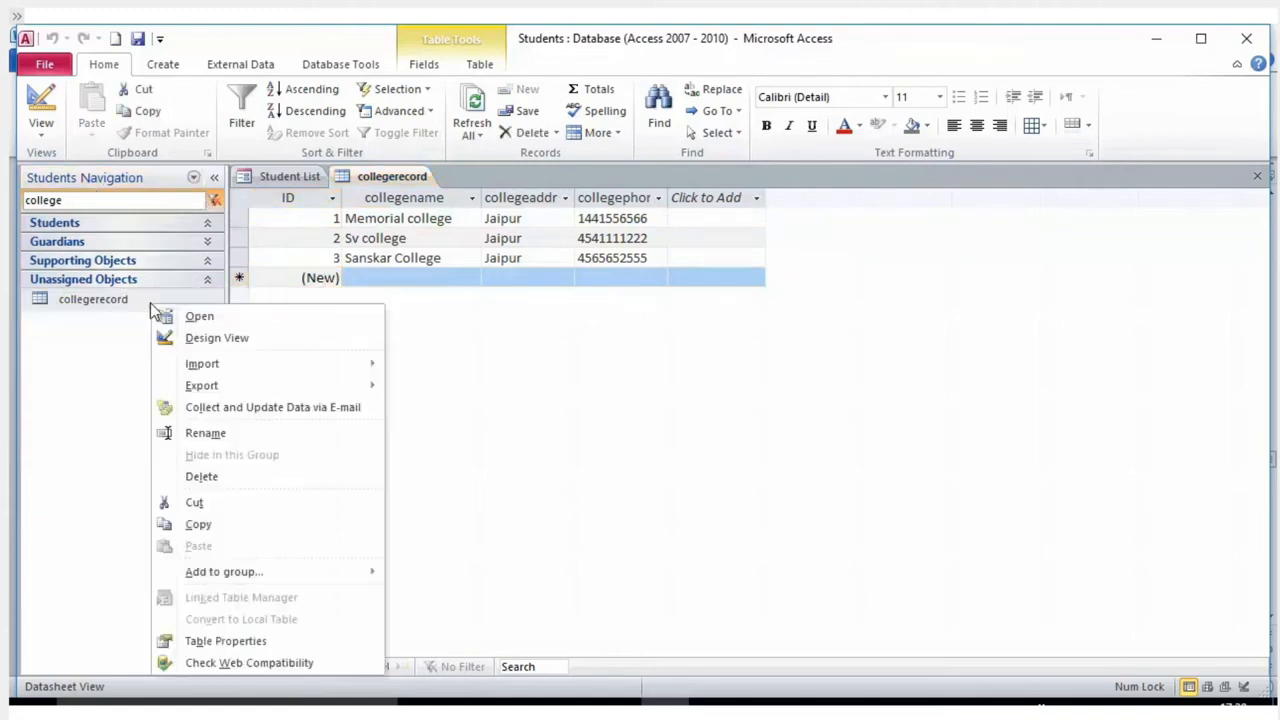
pyautogui.click(218, 335)
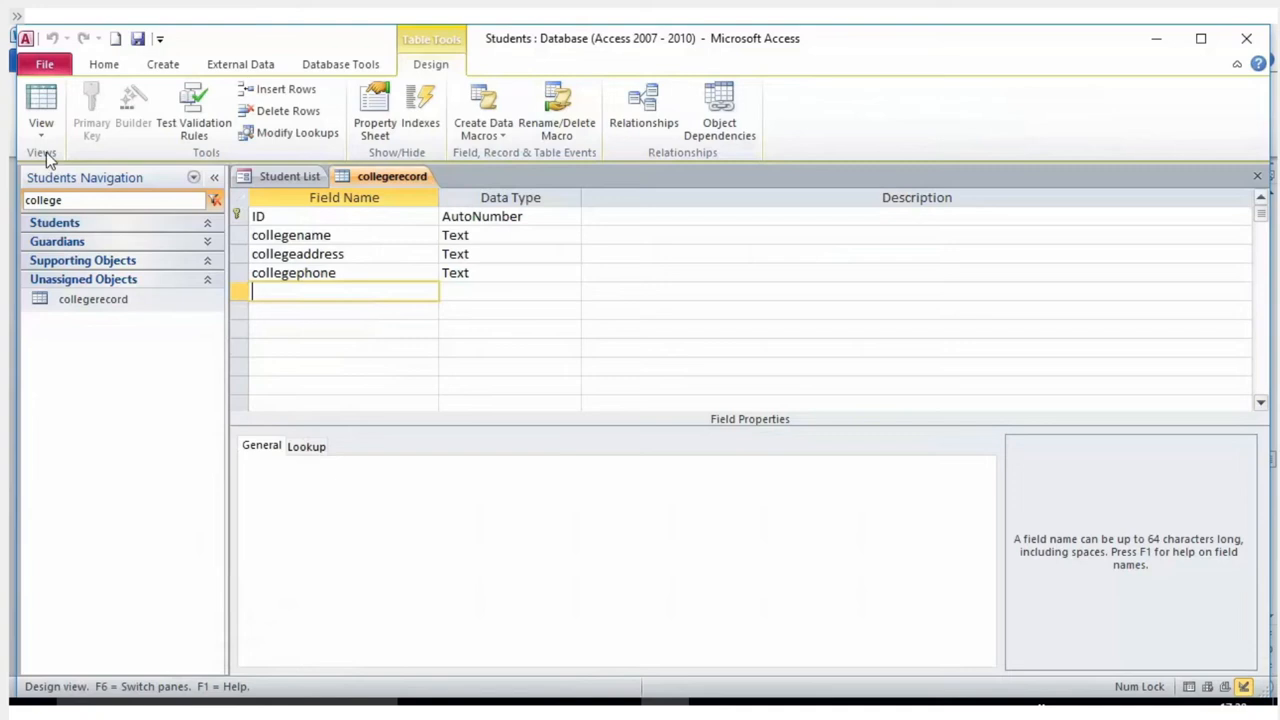
pyautogui.click(41, 118)
pyautogui.click(70, 170)
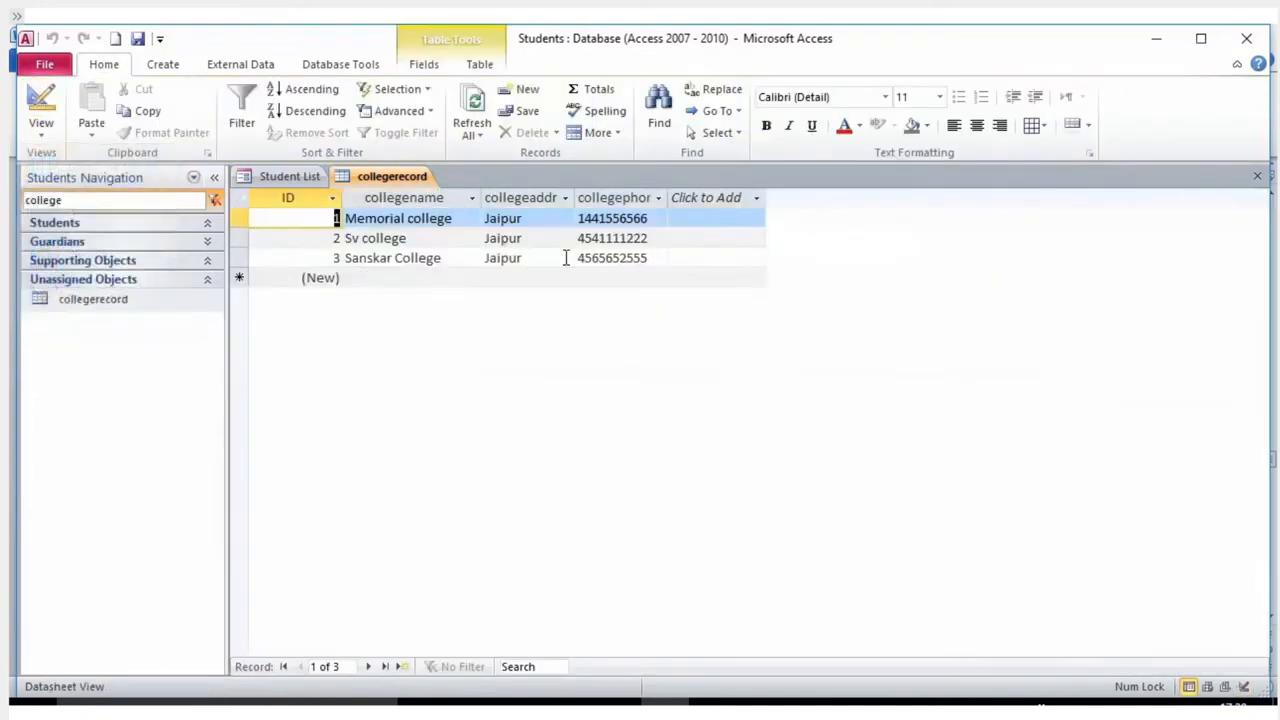
pyautogui.click(686, 262)
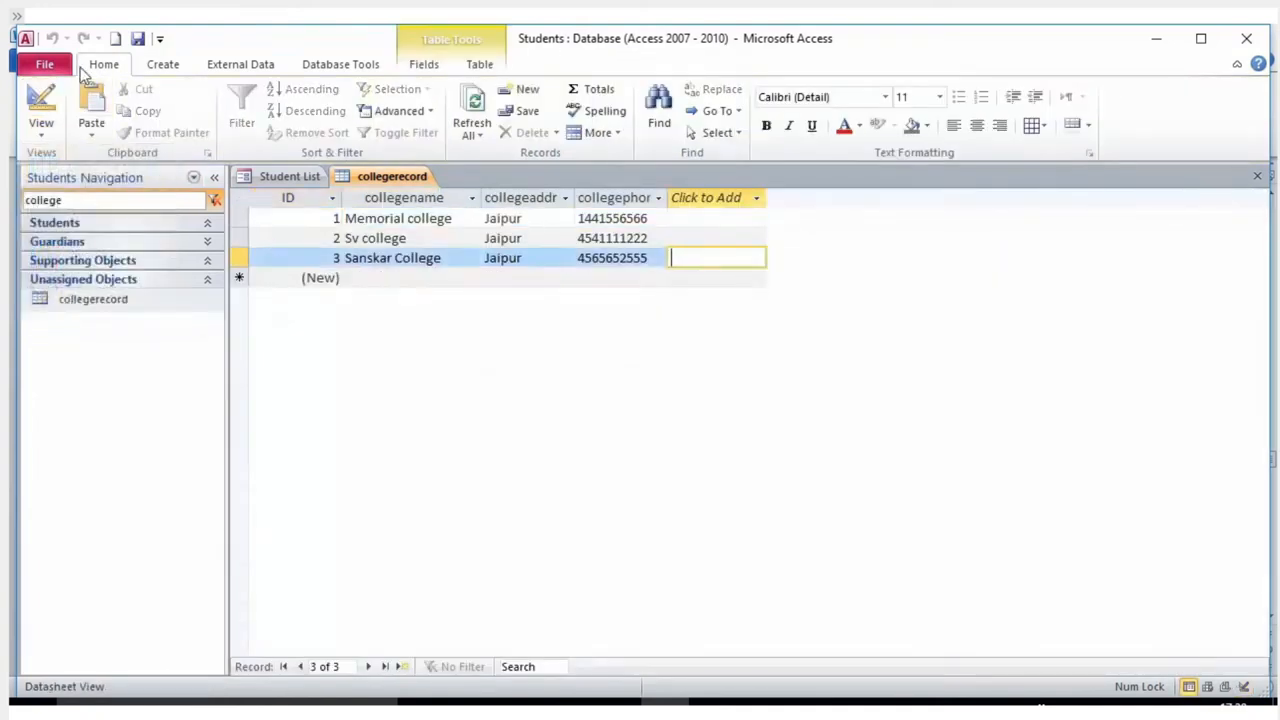
pyautogui.click(329, 278)
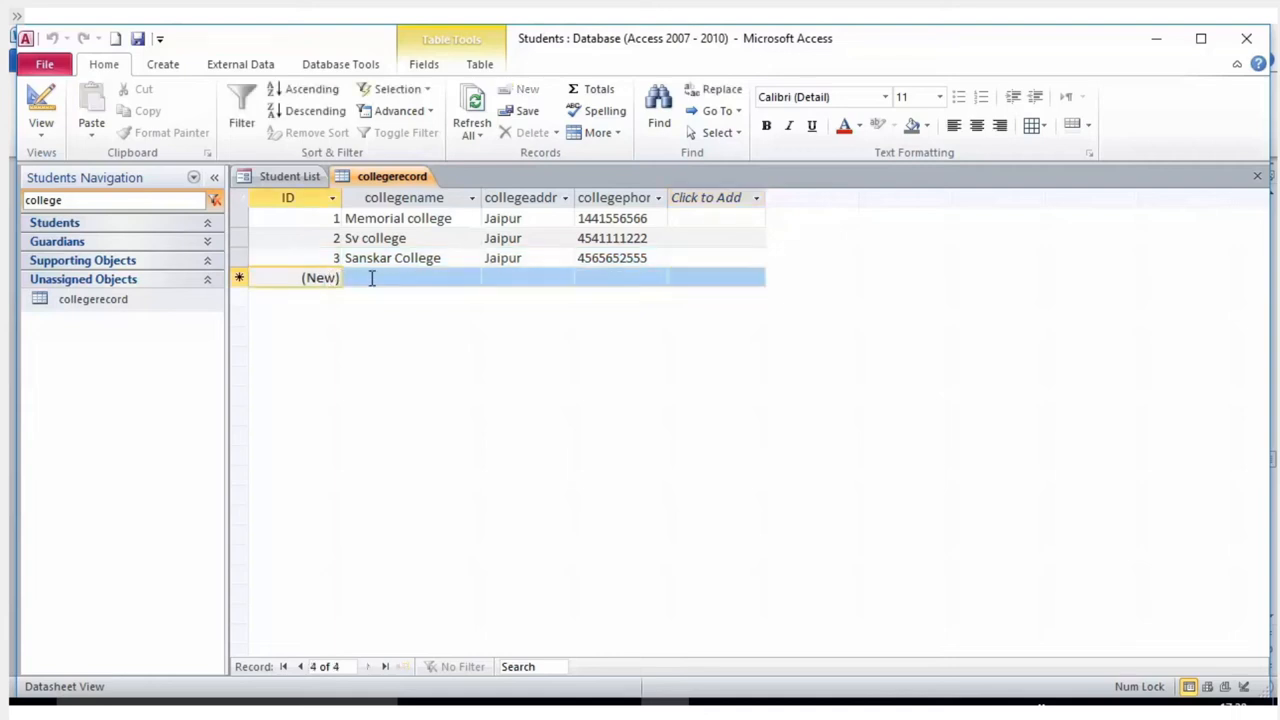
# Add record 4: New College, address Jaipur, phone 454545454.
pyautogui.click(404, 280)
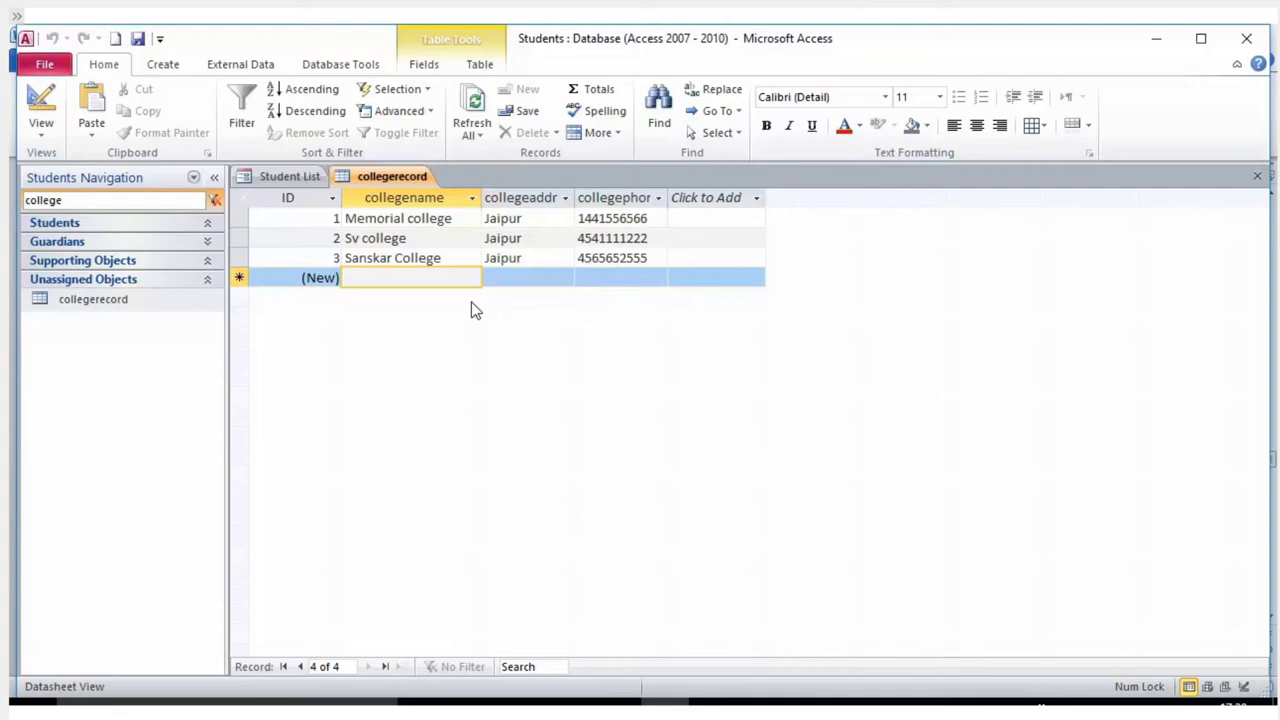
pyautogui.write('New C')
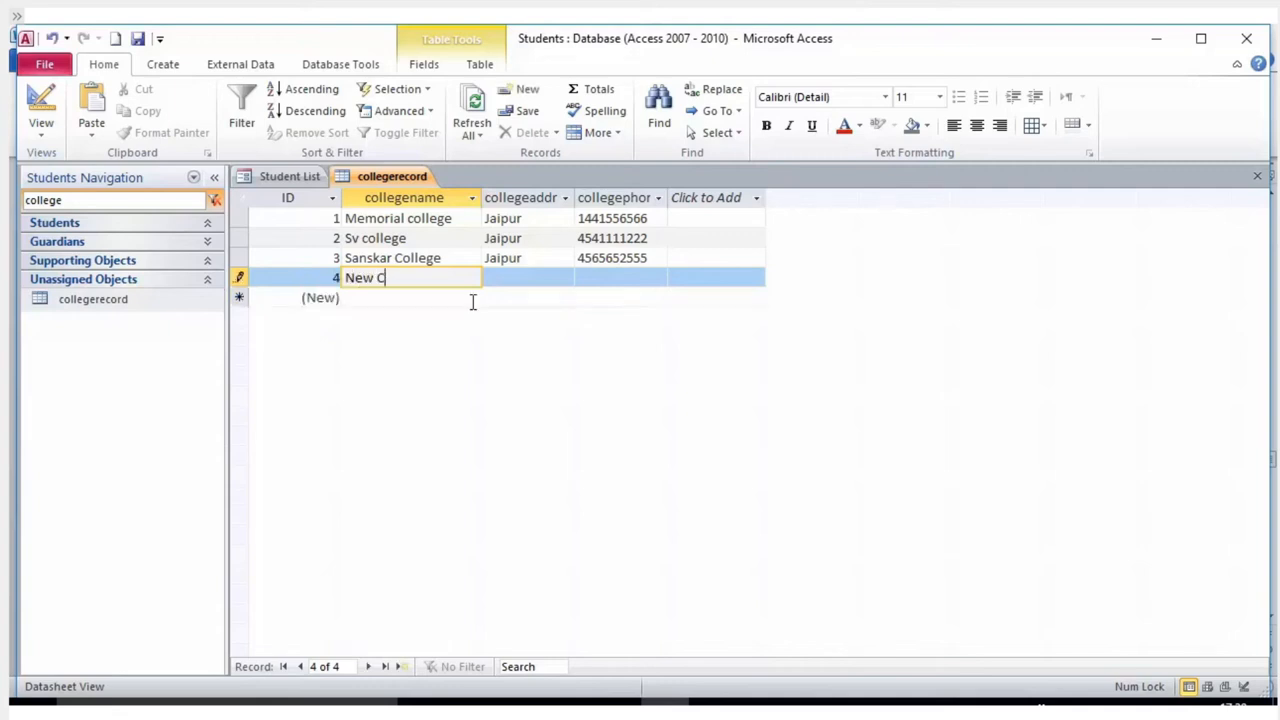
pyautogui.write('ollee')
pyautogui.press('BackSpace')
pyautogui.write('ge')
pyautogui.press('Tab')
pyautogui.write('Jaipur')
pyautogui.press('Tab')
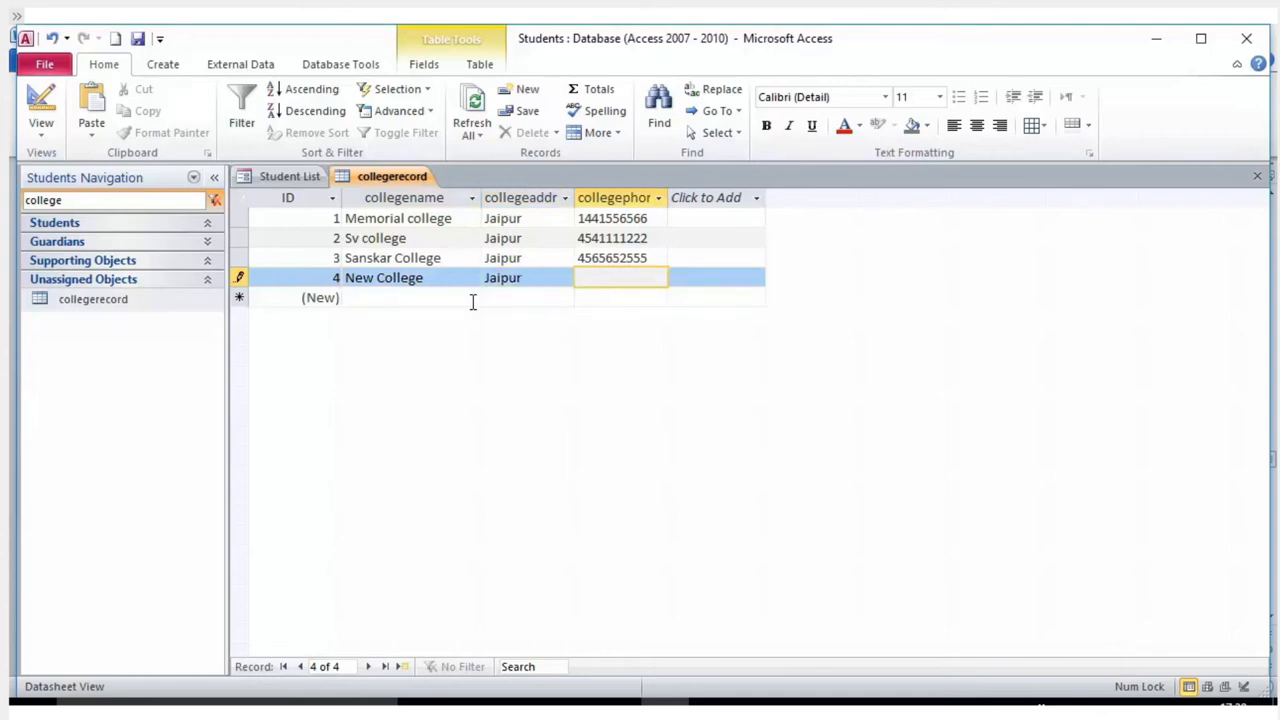
pyautogui.write('454545454')
pyautogui.press('Tab')
# Review record 4's New College name and Jaipur address cells.
pyautogui.click(473, 302)
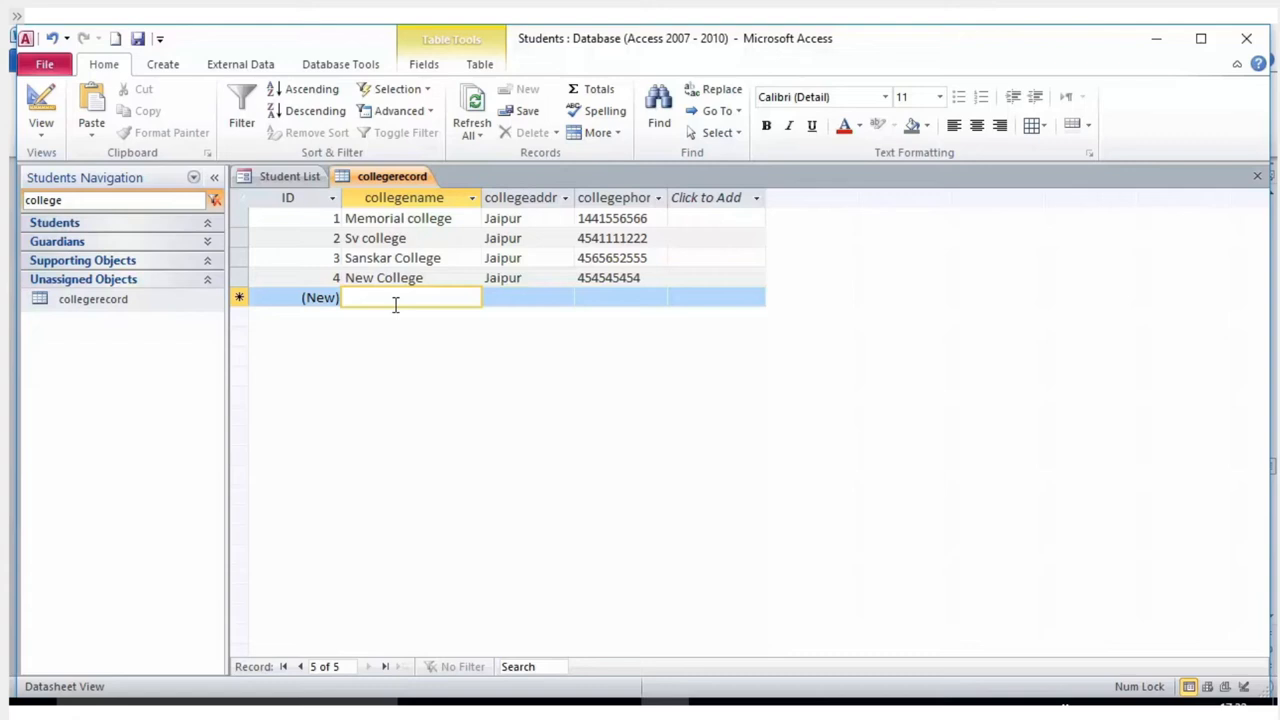
pyautogui.click(446, 278)
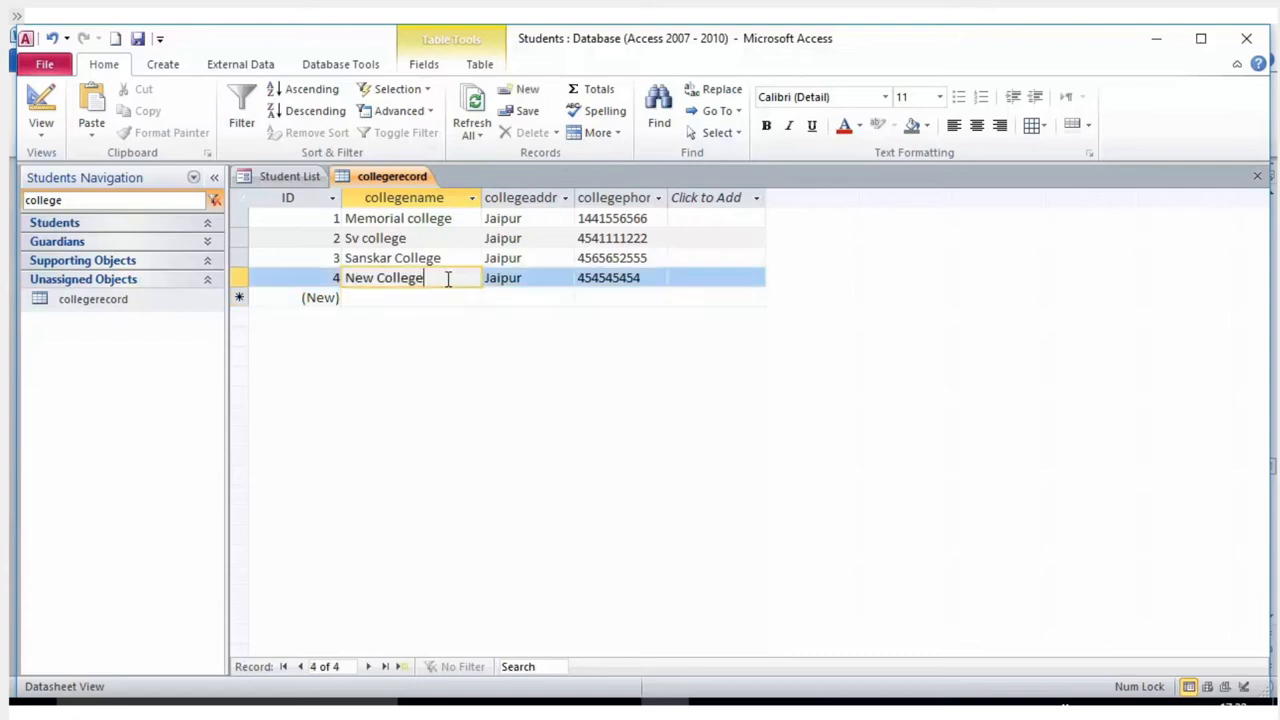
pyautogui.click(680, 282)
pyautogui.click(410, 279)
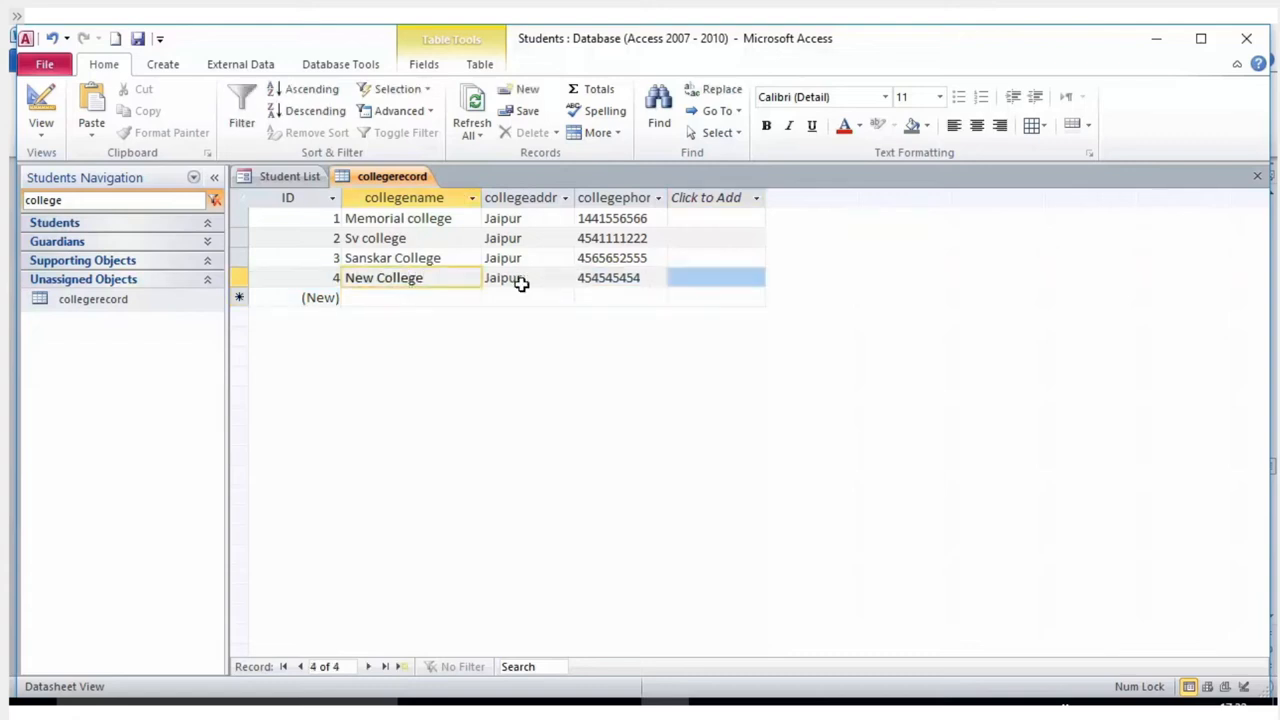
pyautogui.doubleClick(520, 284)
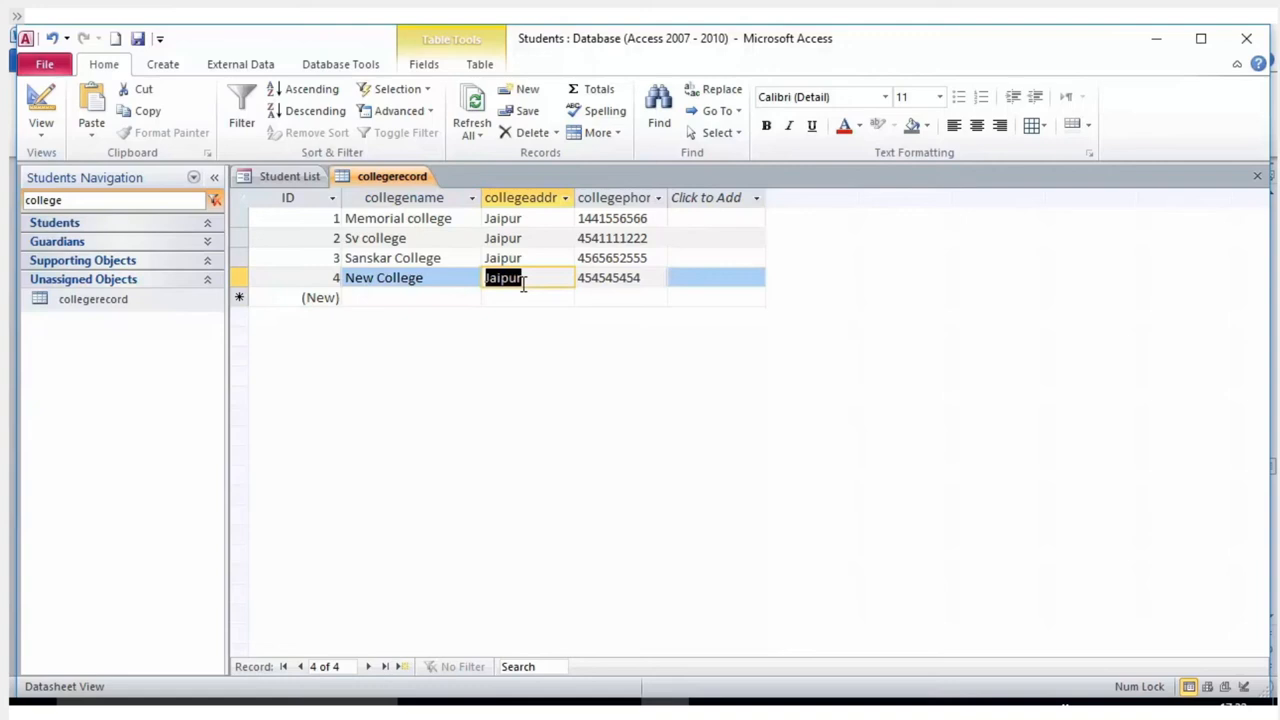
pyautogui.press('Tab')
pyautogui.press('Tab')
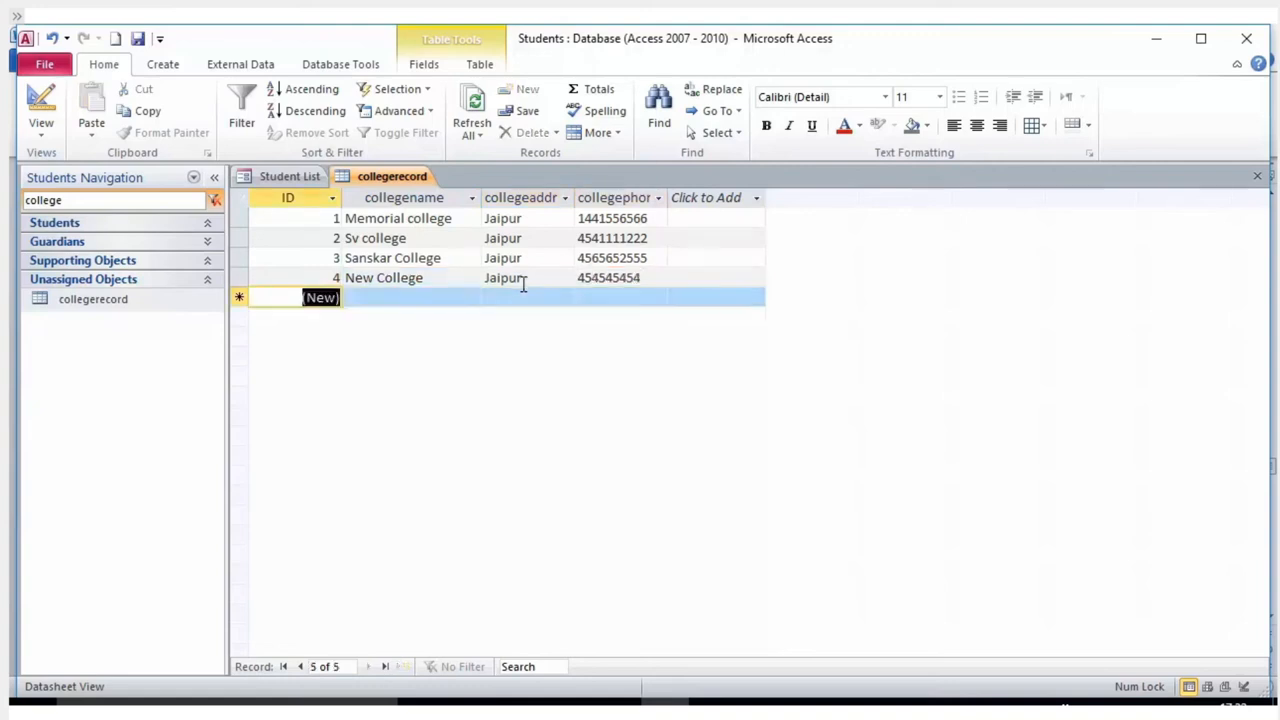
pyautogui.click(437, 298)
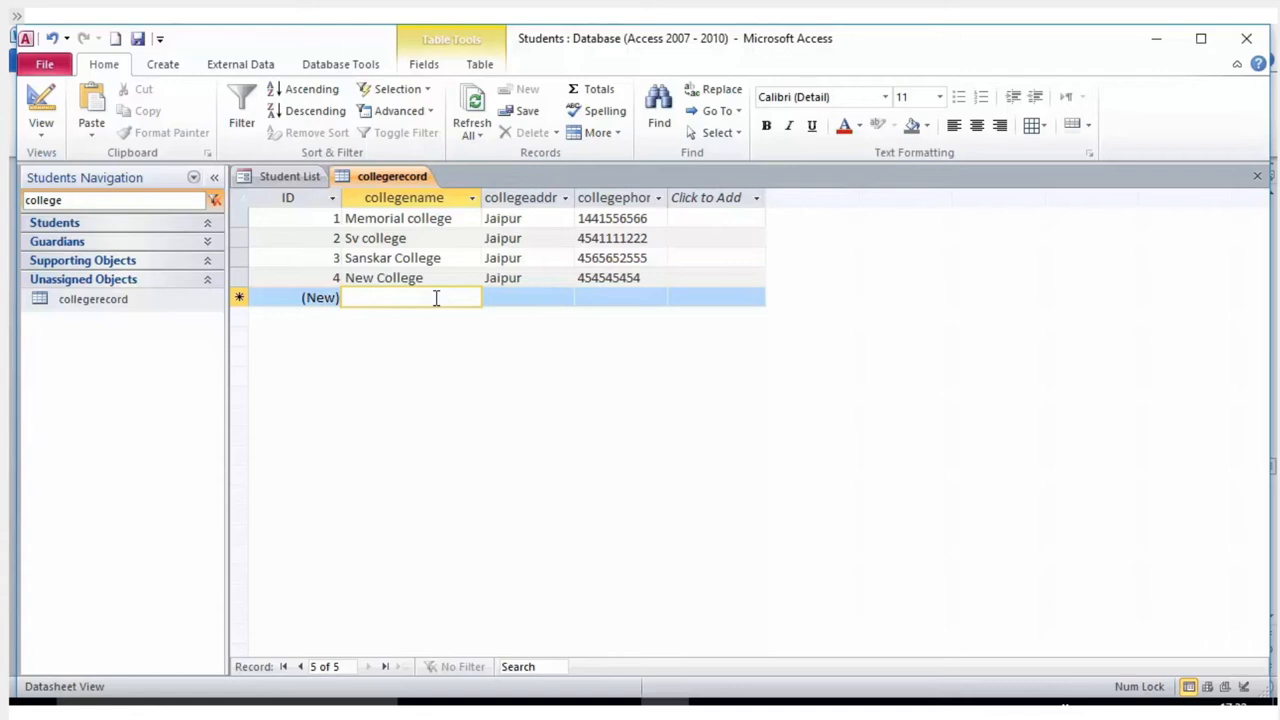
pyautogui.click(515, 279)
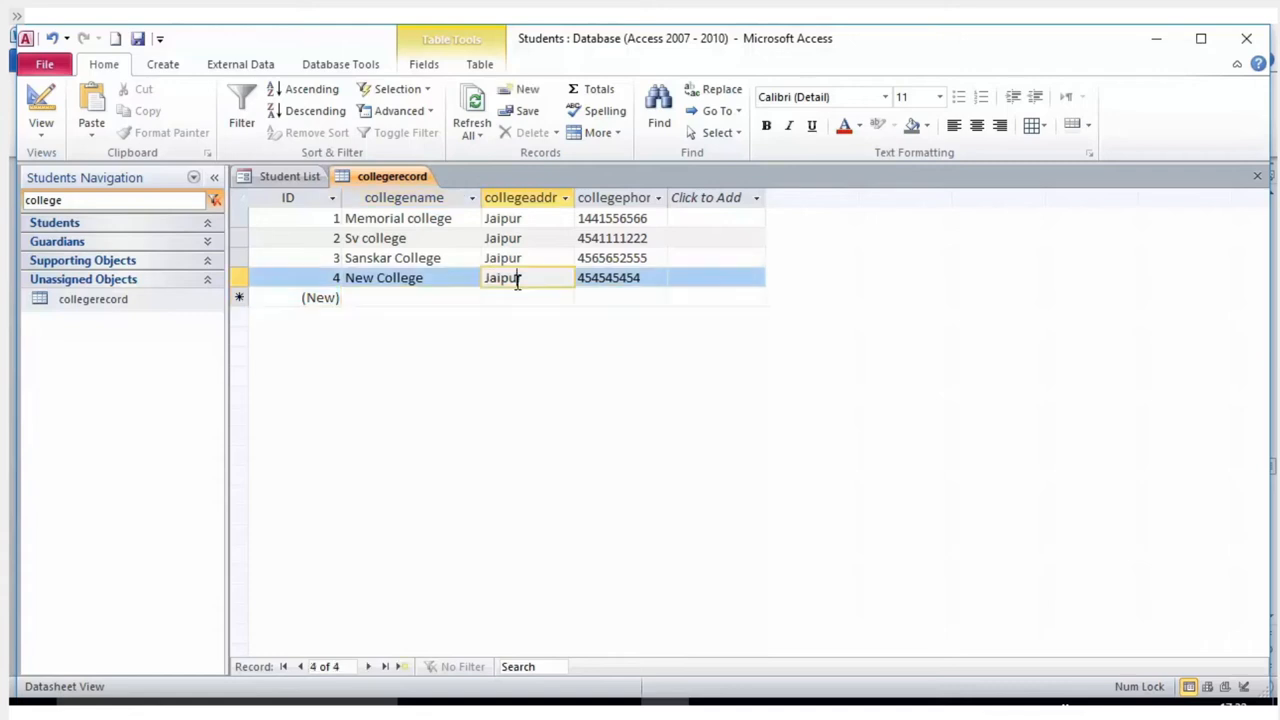
pyautogui.click(441, 281)
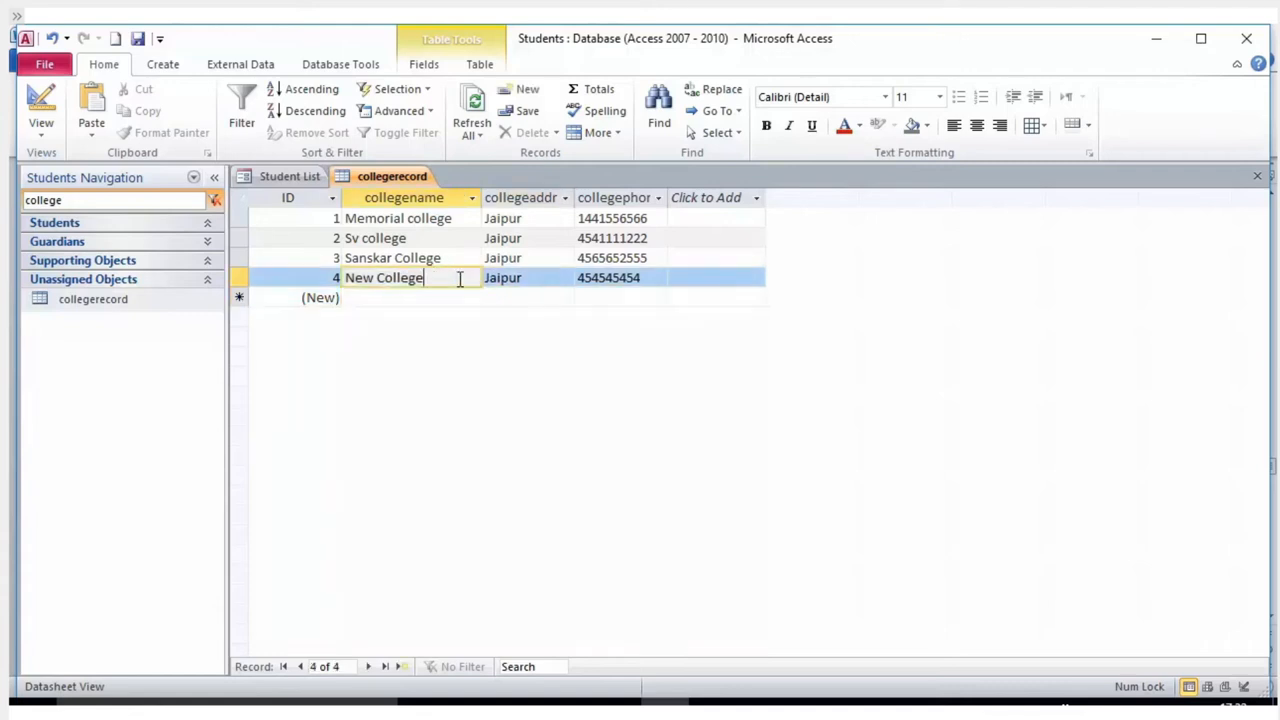
pyautogui.moveTo(437, 277); pyautogui.dragTo(340, 279)
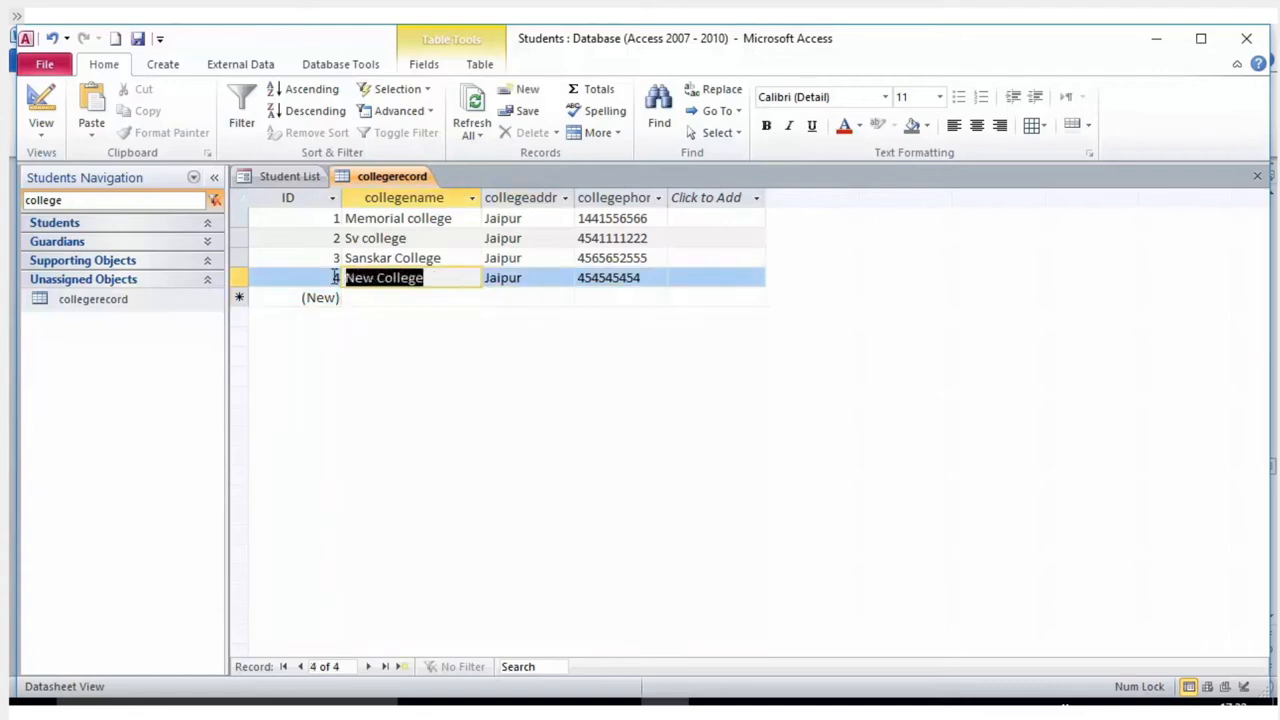
pyautogui.click(507, 286)
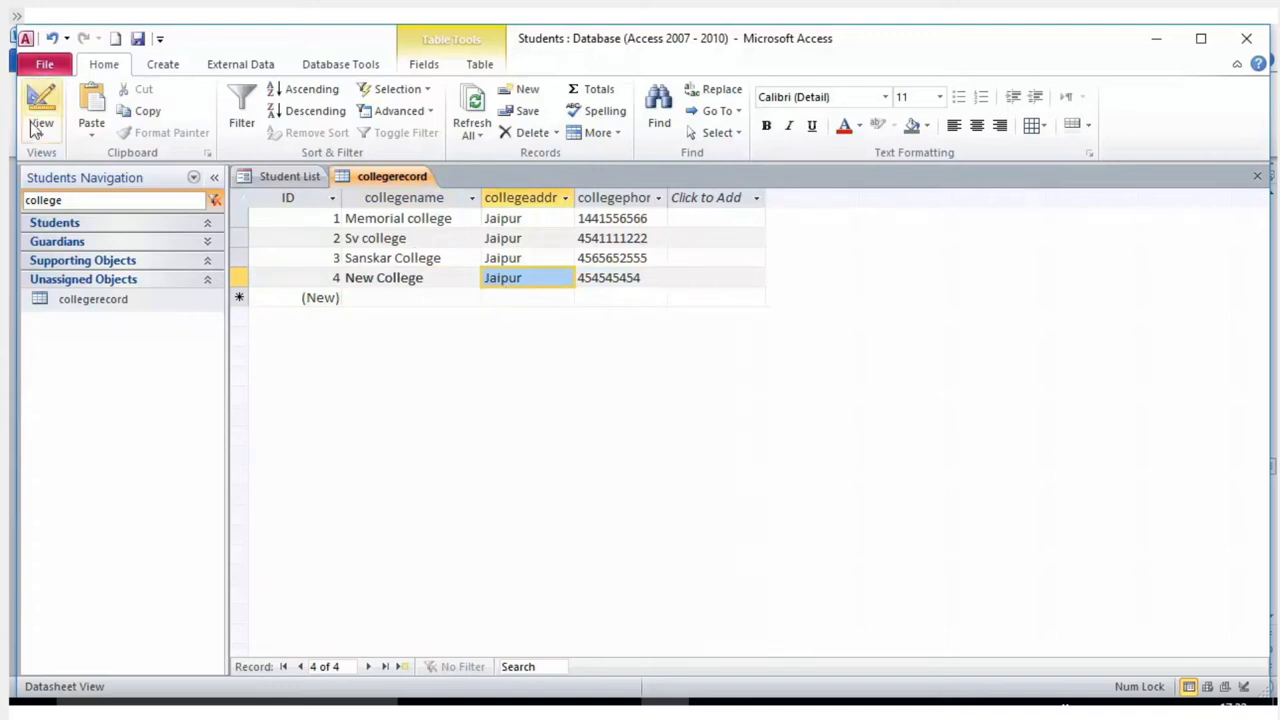
# Delete the New College record and confirm the deletion.
pyautogui.click(159, 40)
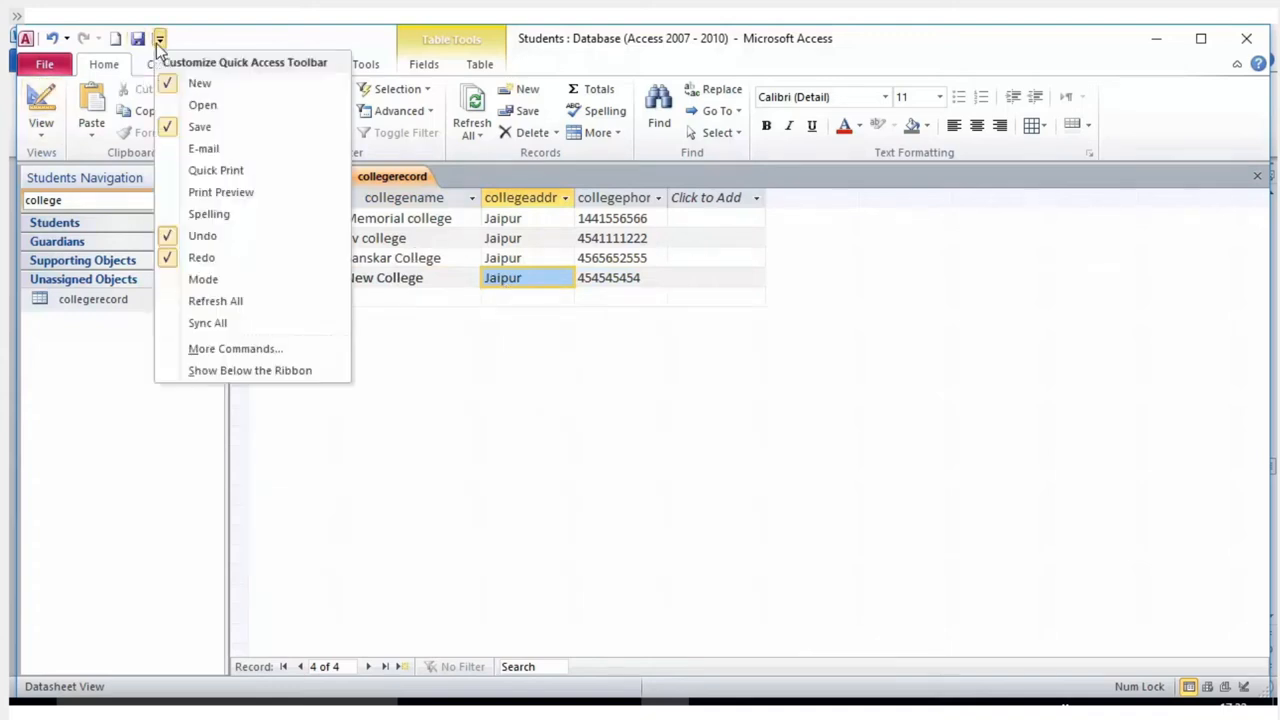
pyautogui.click(54, 41)
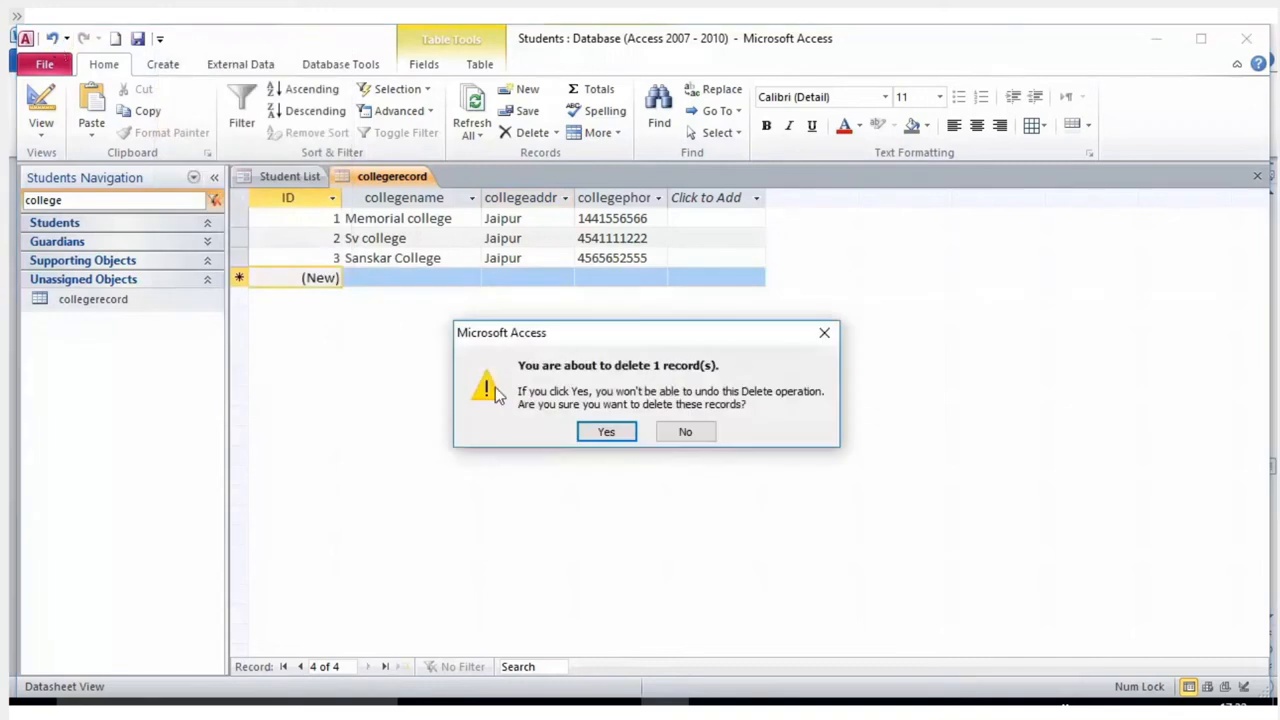
pyautogui.click(605, 432)
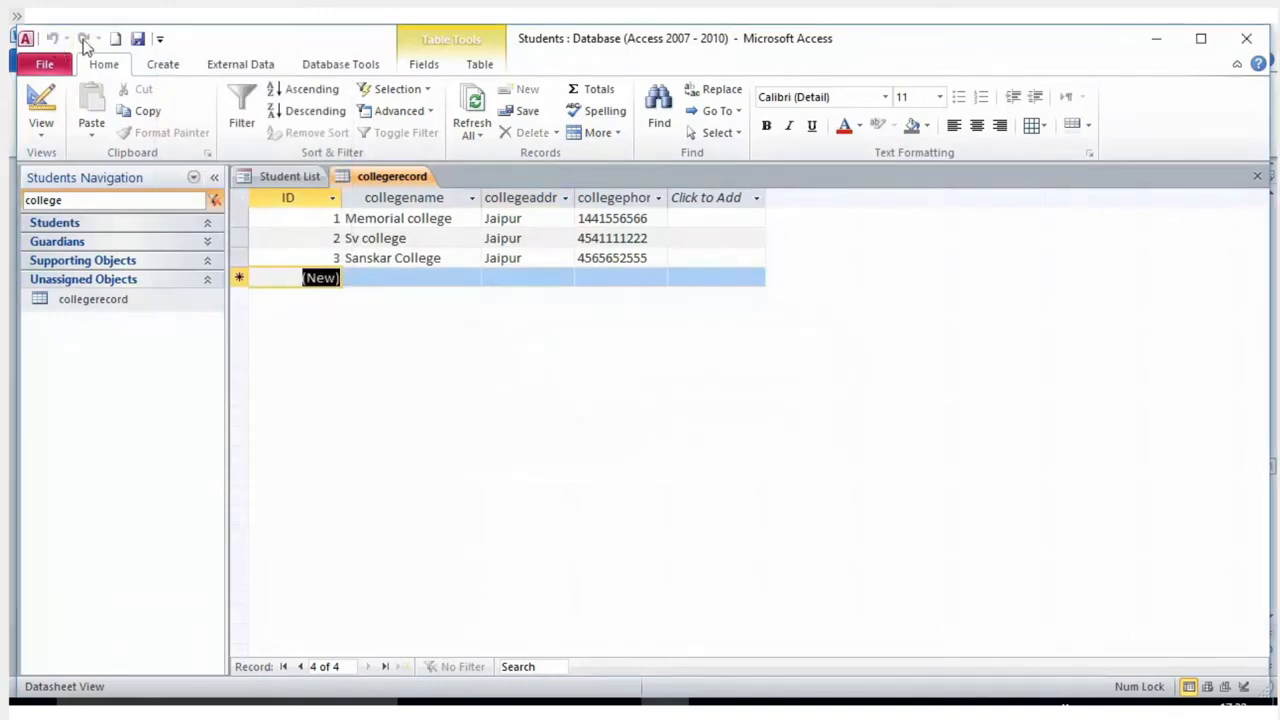
# Enter New College as a new record, leaving address and phone empty.
pyautogui.click(432, 258)
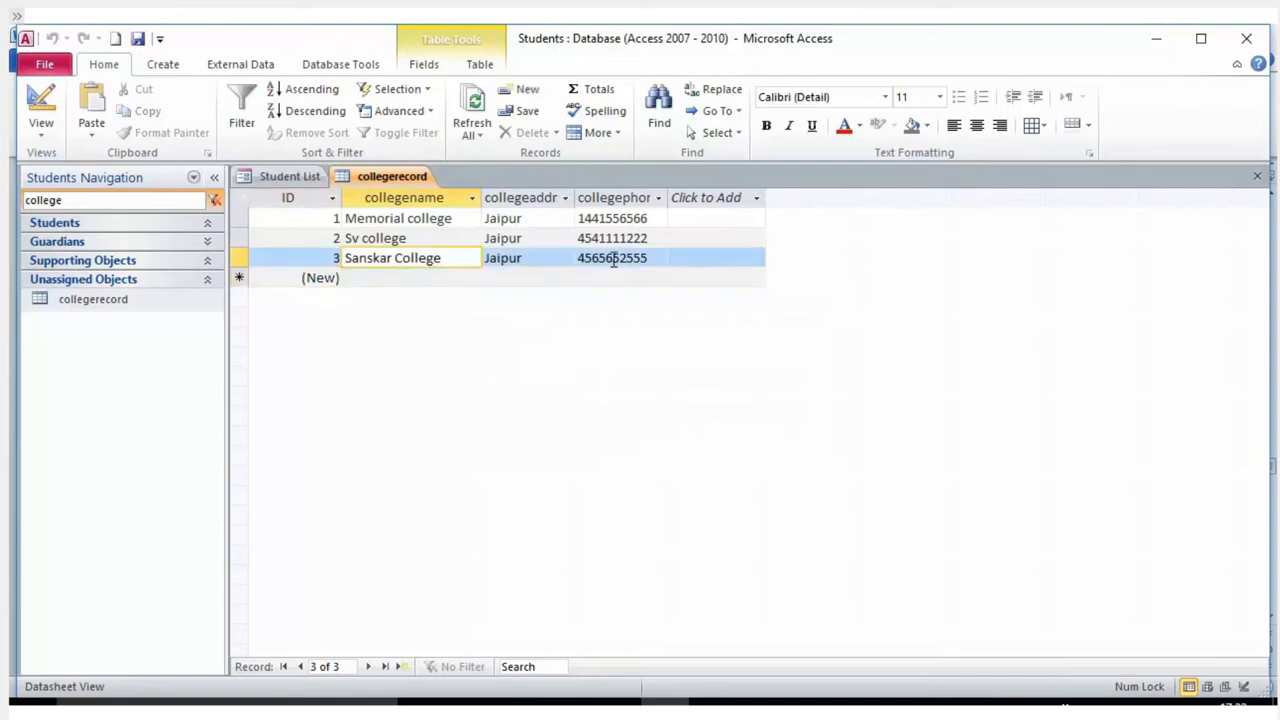
pyautogui.click(551, 257)
pyautogui.click(393, 278)
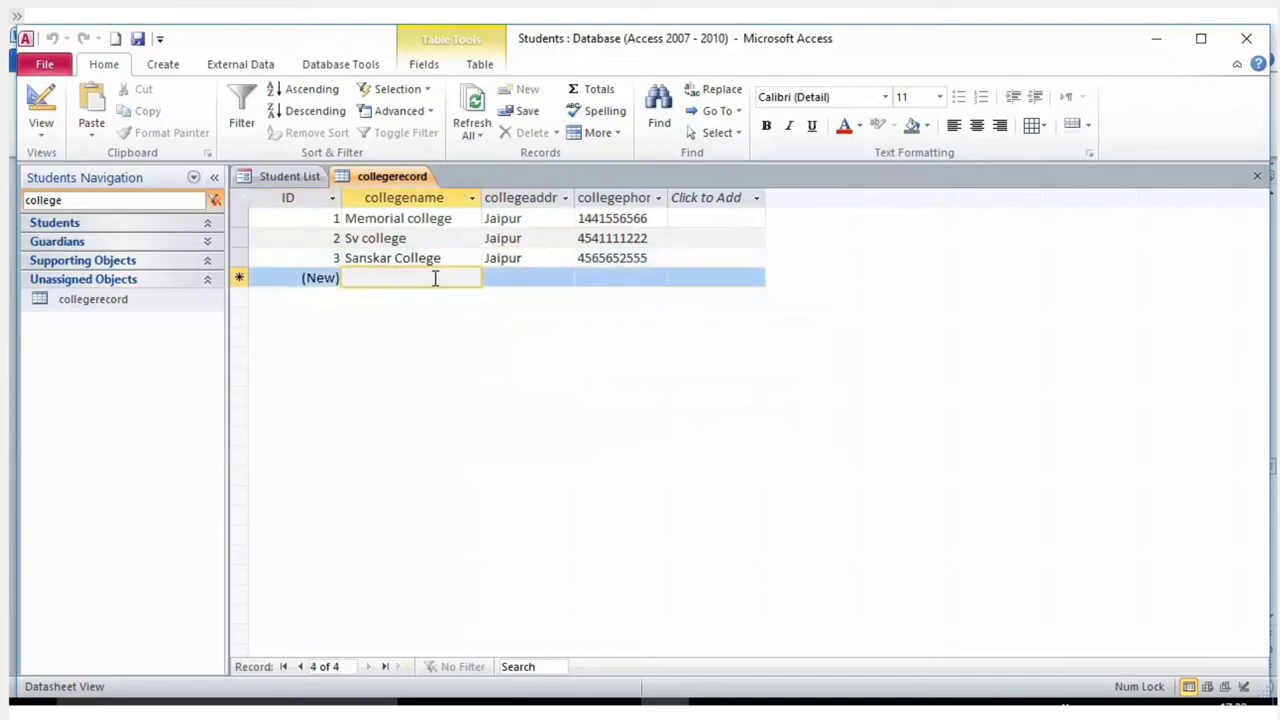
pyautogui.click(672, 256)
pyautogui.press('Tab')
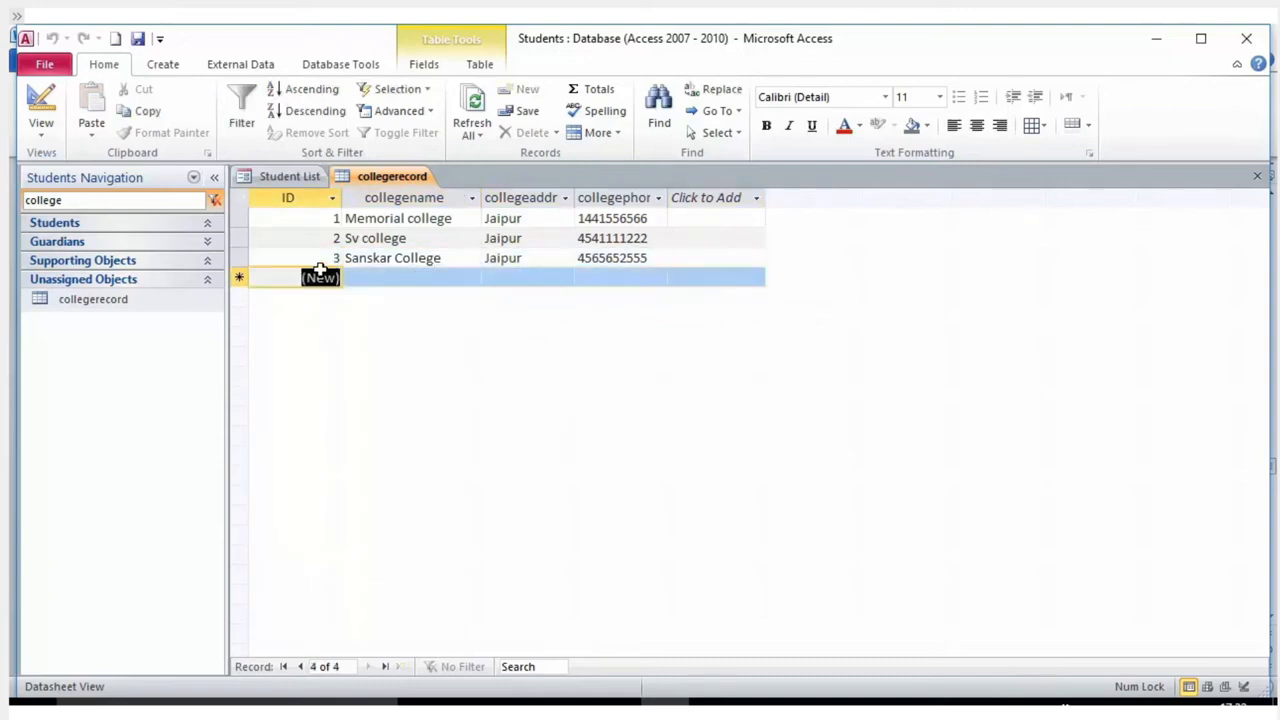
pyautogui.click(385, 280)
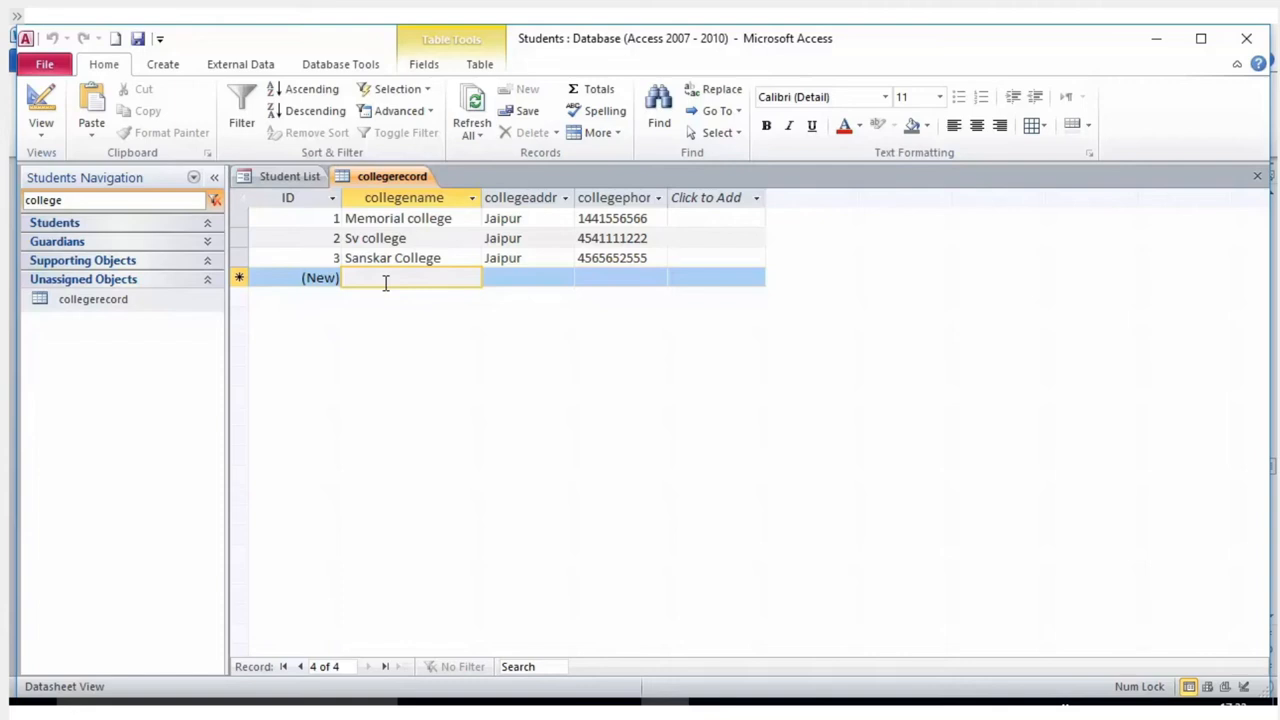
pyautogui.write('New College')
pyautogui.press('Tab')
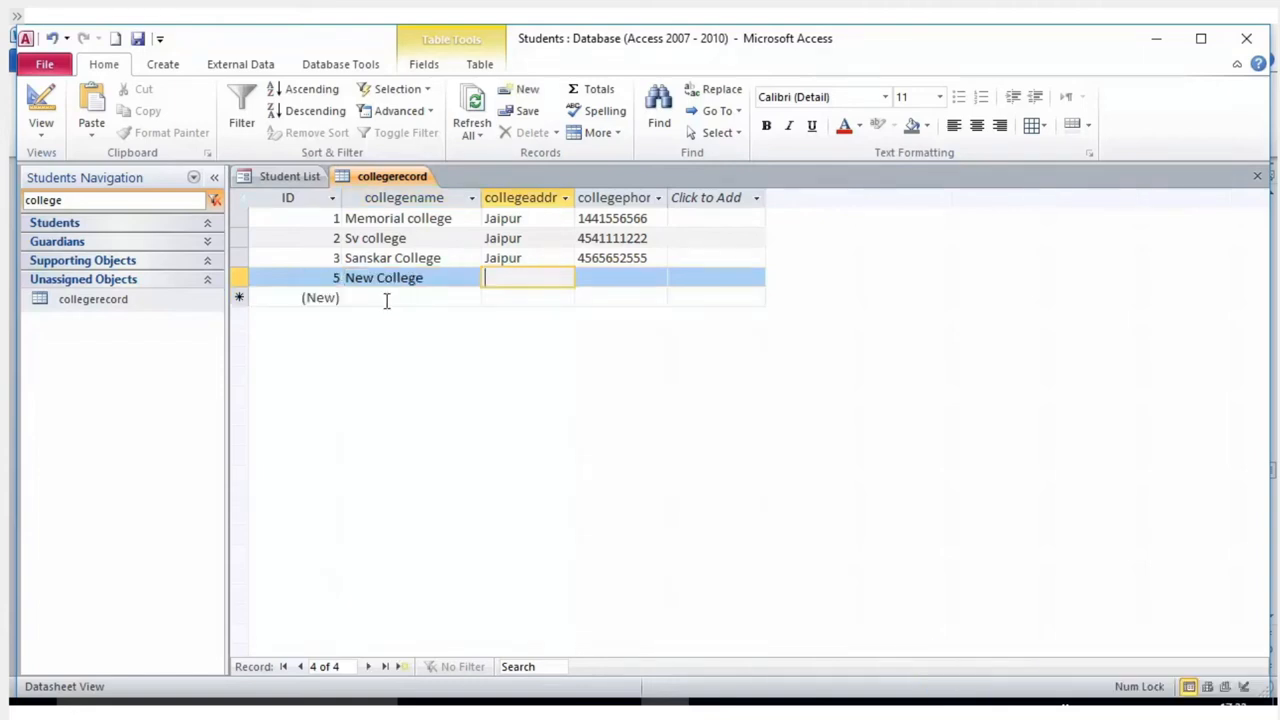
# Look over the Sanskar College and Sv college records.
pyautogui.click(315, 256)
pyautogui.click(315, 240)
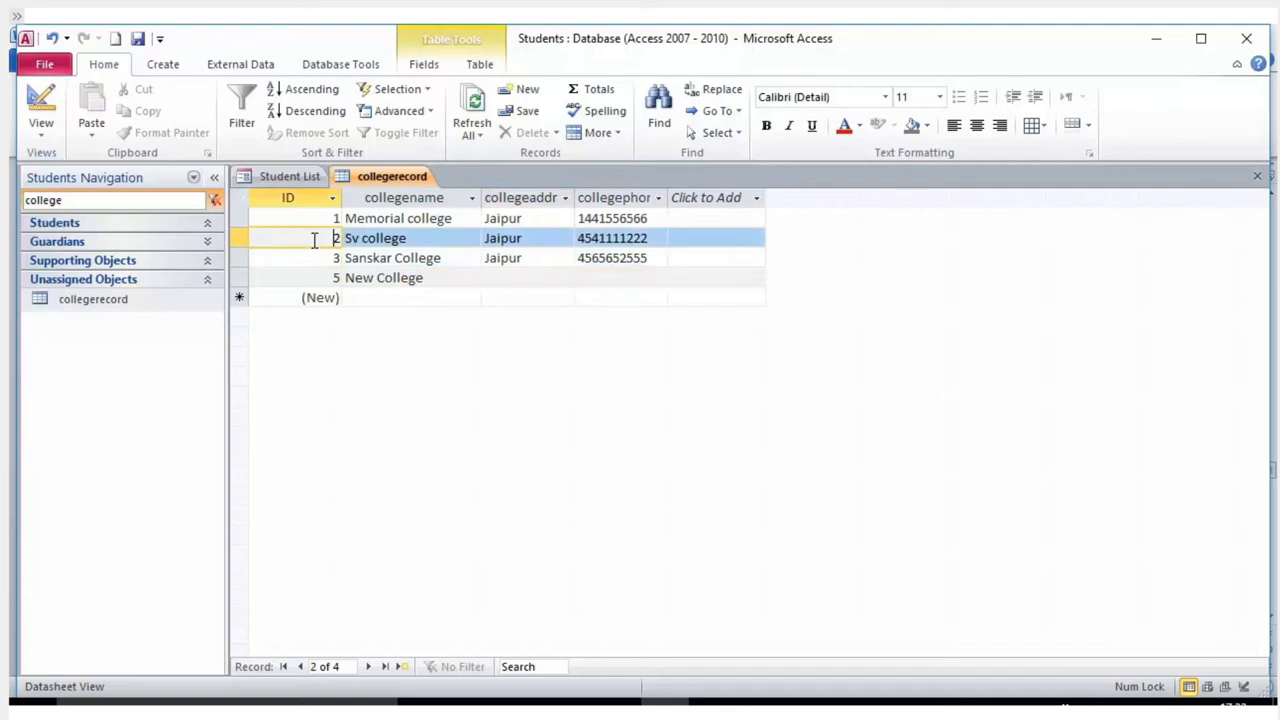
pyautogui.click(249, 263)
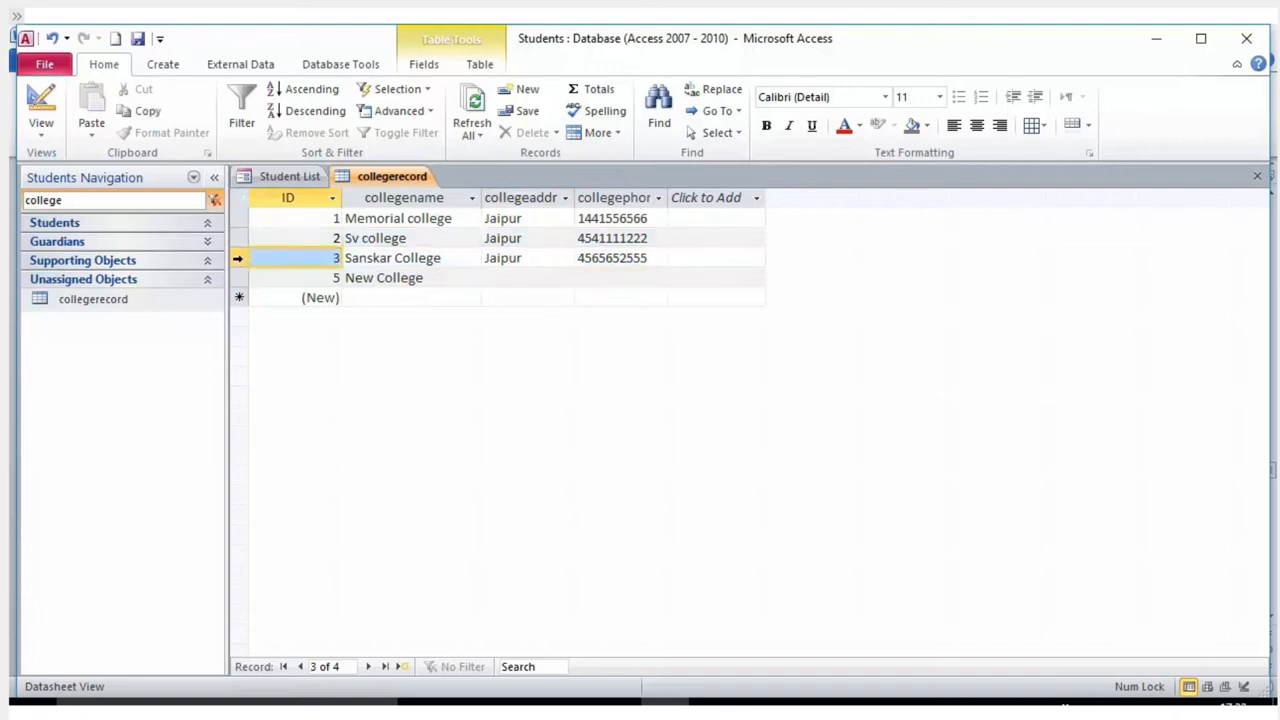
pyautogui.click(381, 262)
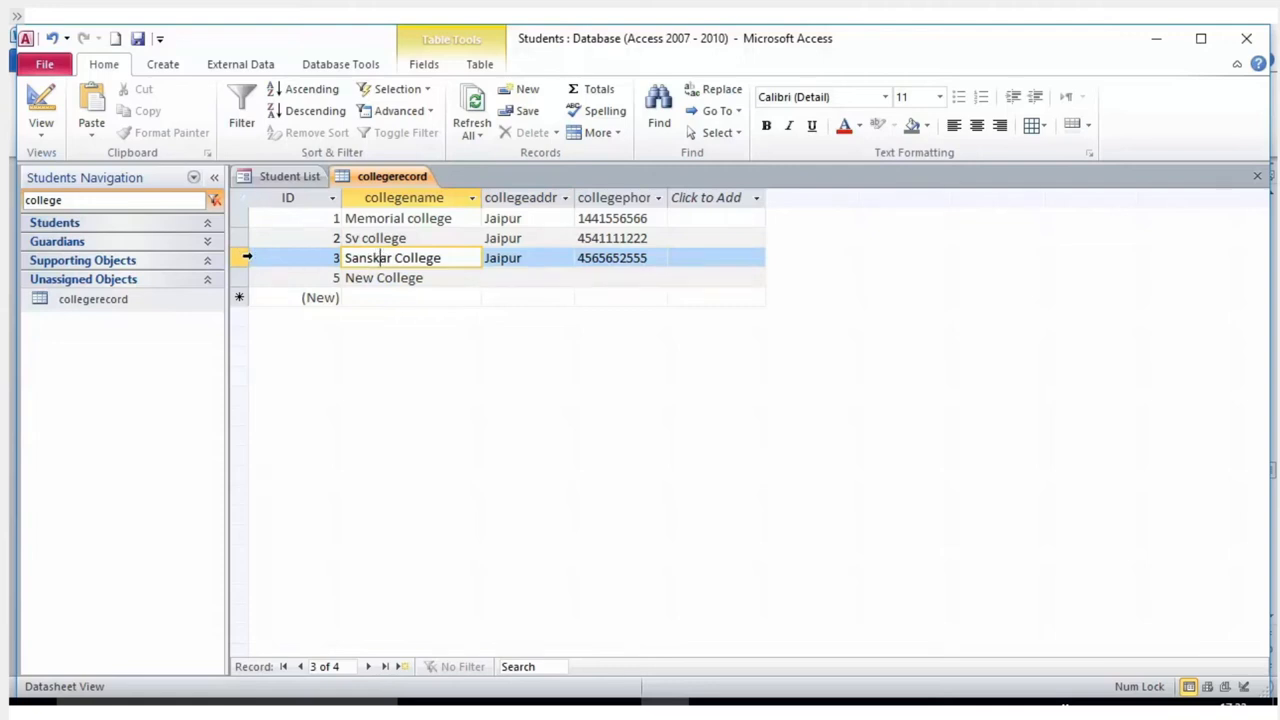
# Open collegerecord in Design view and delete the collegeaddress field, confirming with Yes.
pyautogui.rightClick(96, 303)
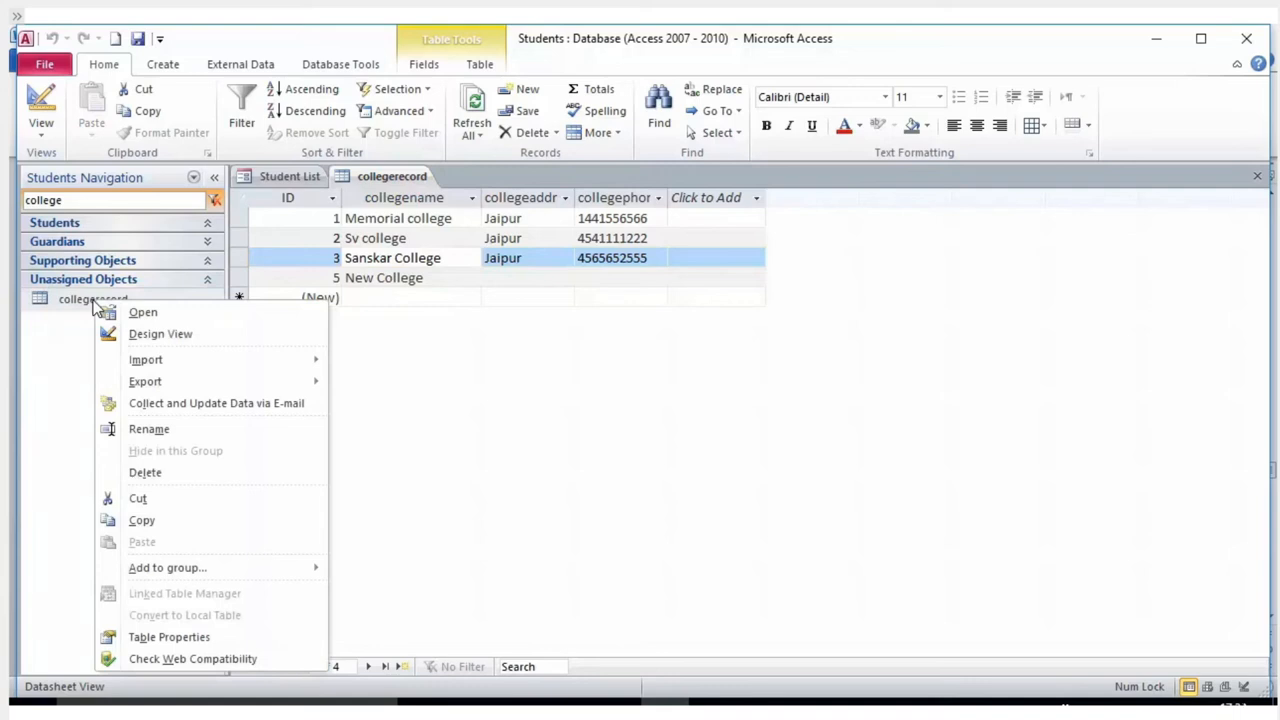
pyautogui.click(140, 334)
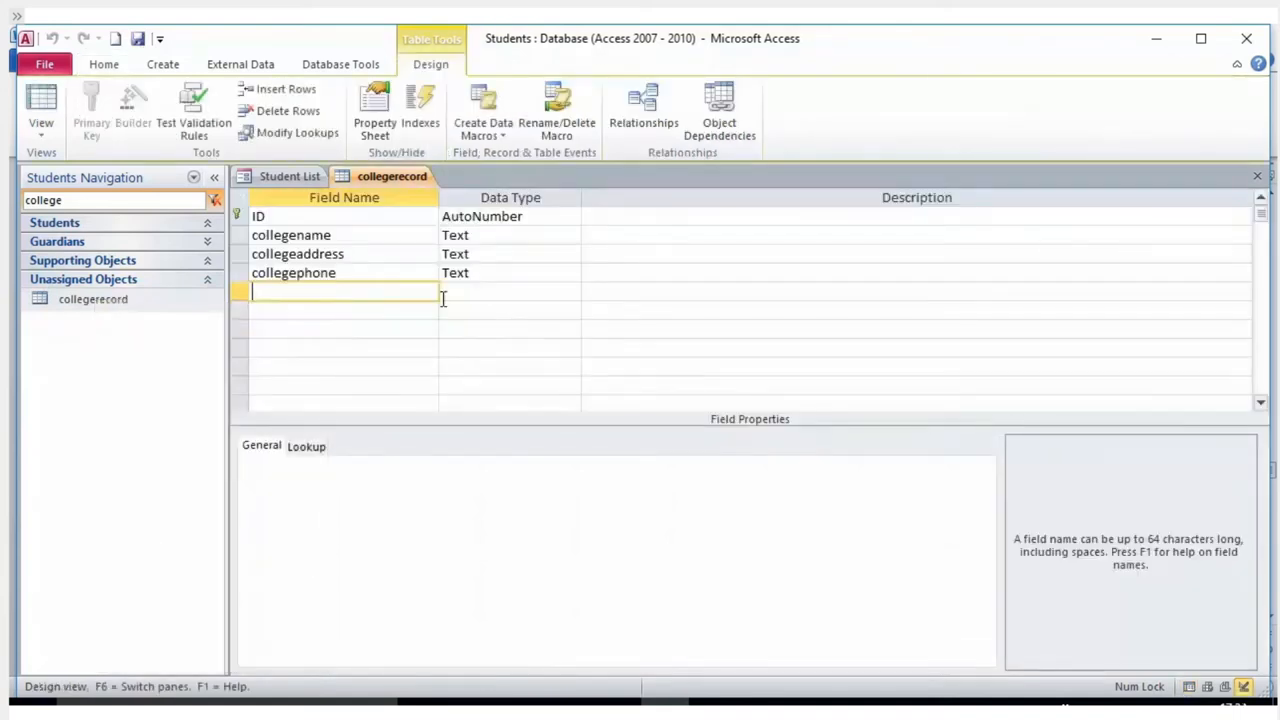
pyautogui.click(240, 254)
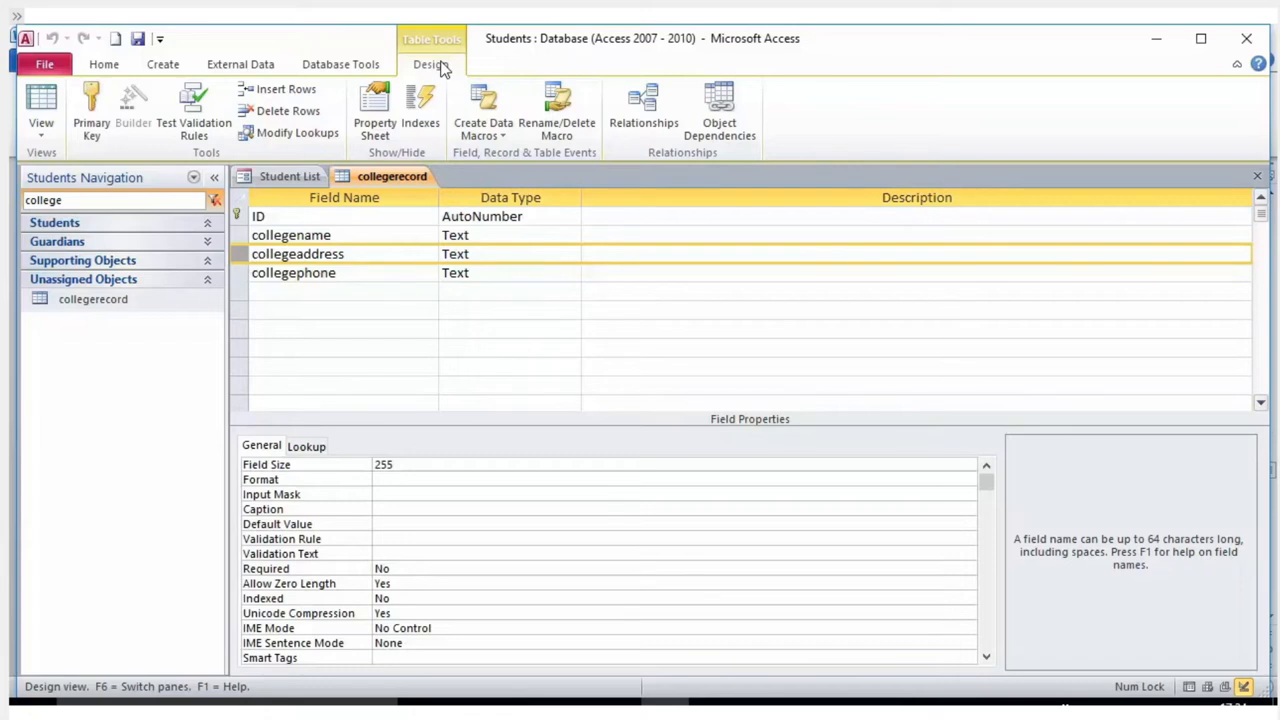
pyautogui.click(275, 107)
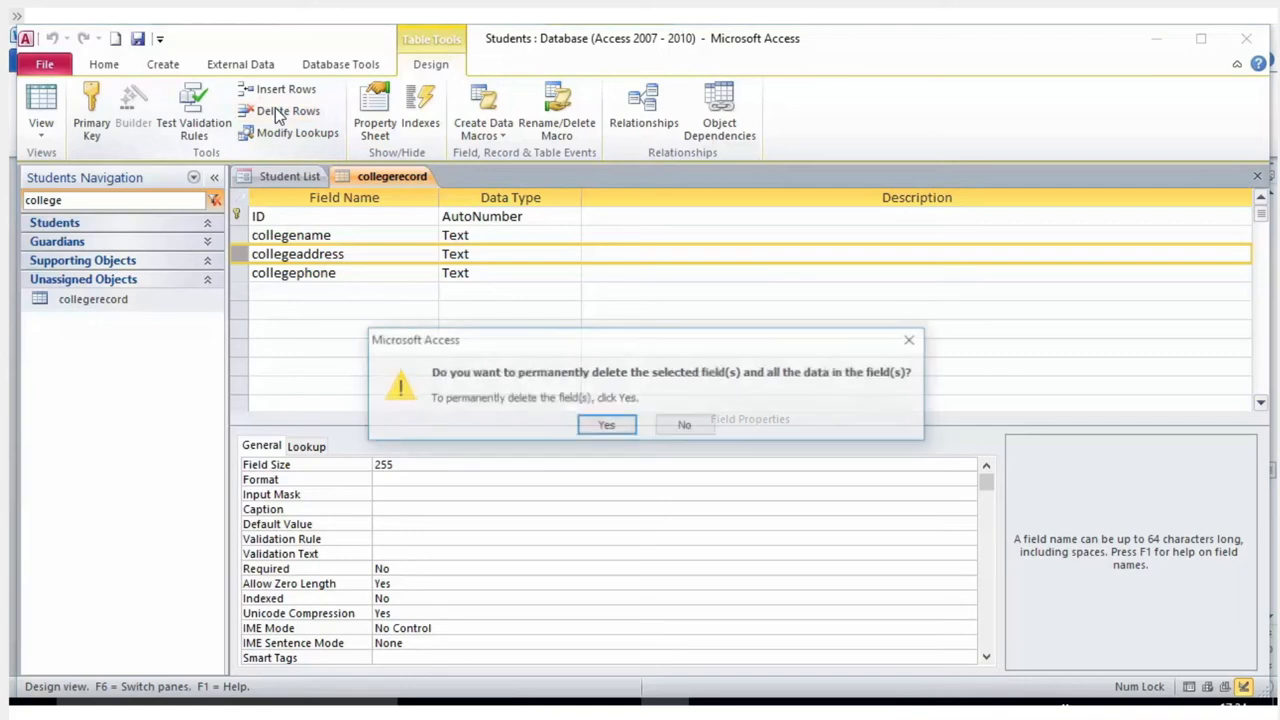
pyautogui.click(594, 430)
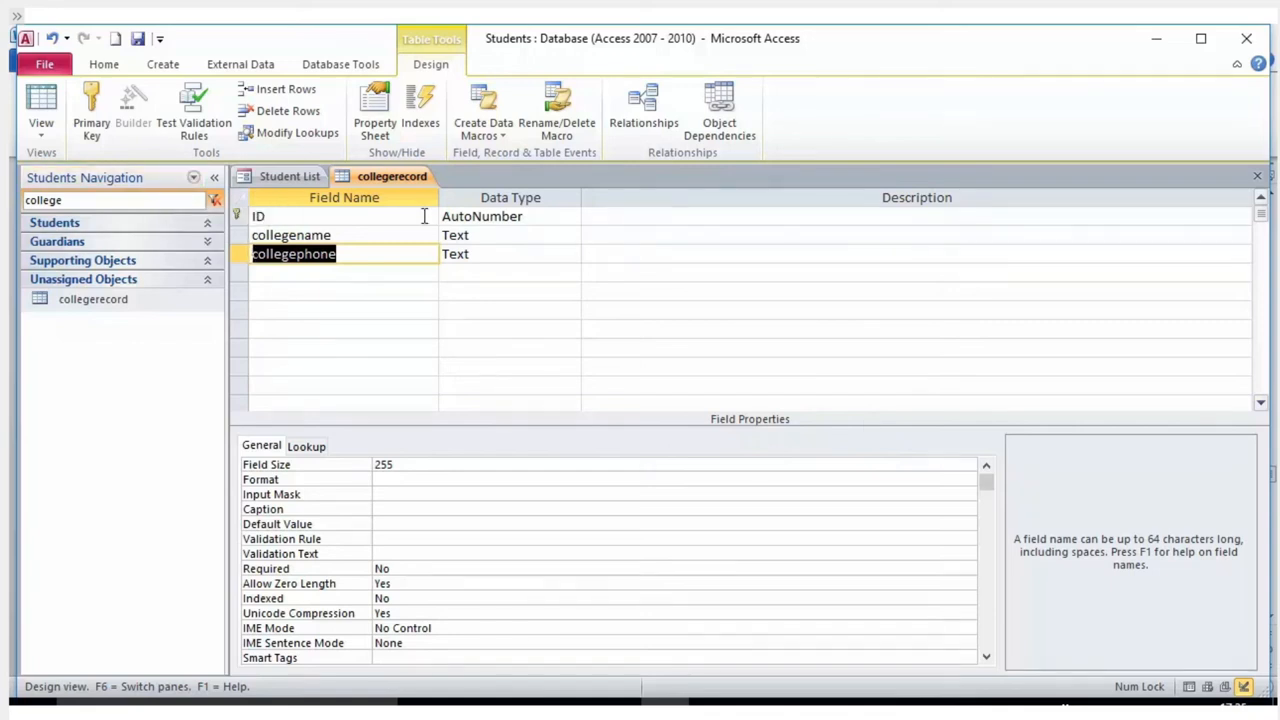
# Check collegephone's data type and reopen collegerecord from the navigation pane.
pyautogui.click(465, 260)
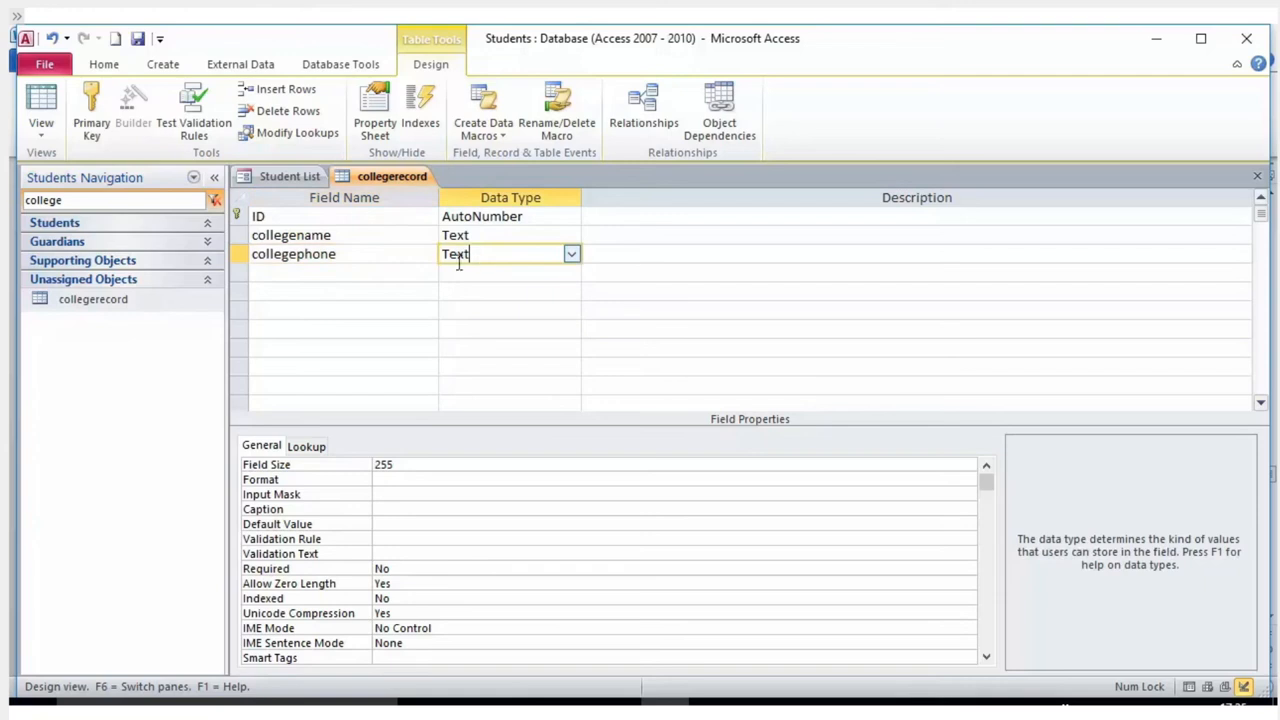
pyautogui.rightClick(88, 298)
pyautogui.click(145, 334)
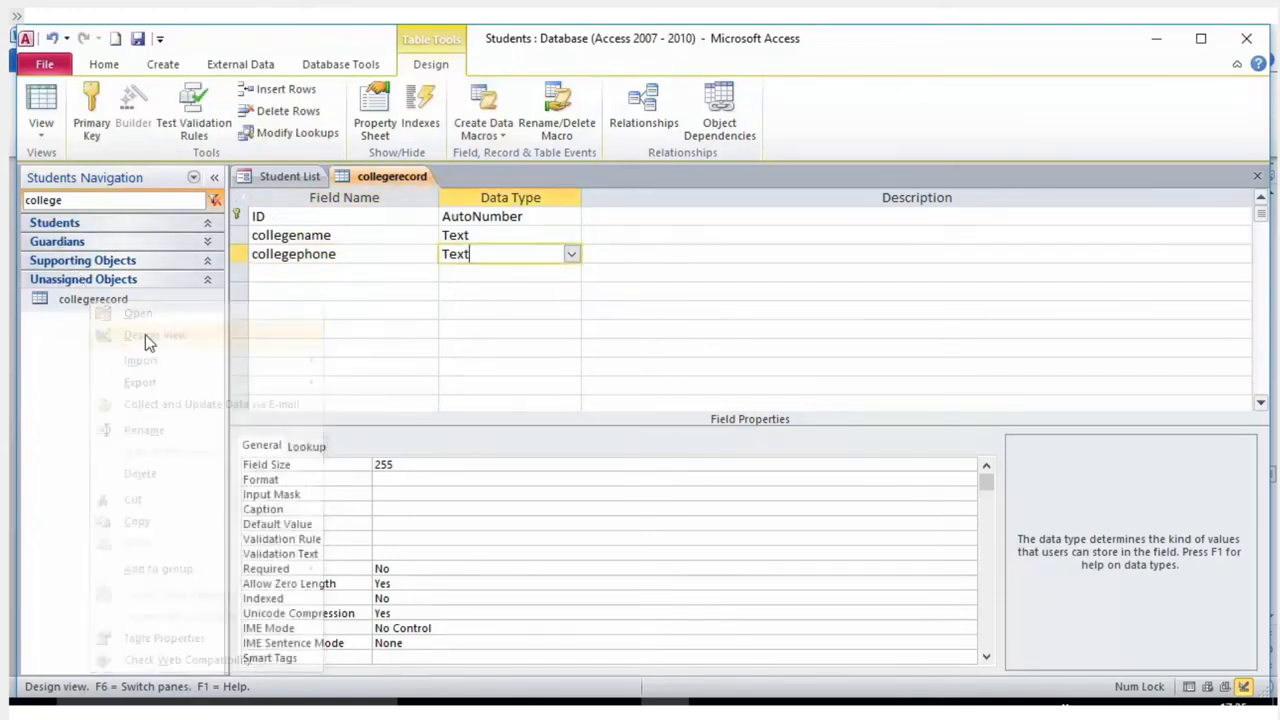
# Close the Students database and open the company database from the Desktop.
pyautogui.click(42, 66)
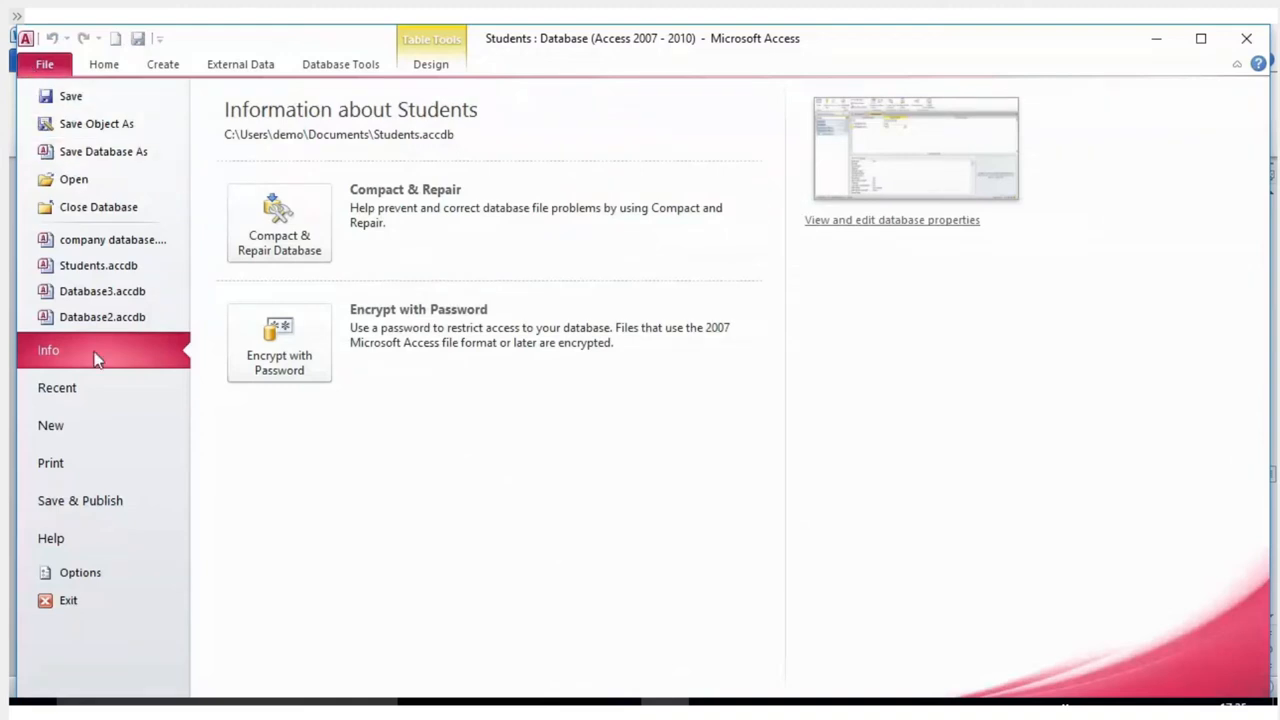
pyautogui.click(80, 602)
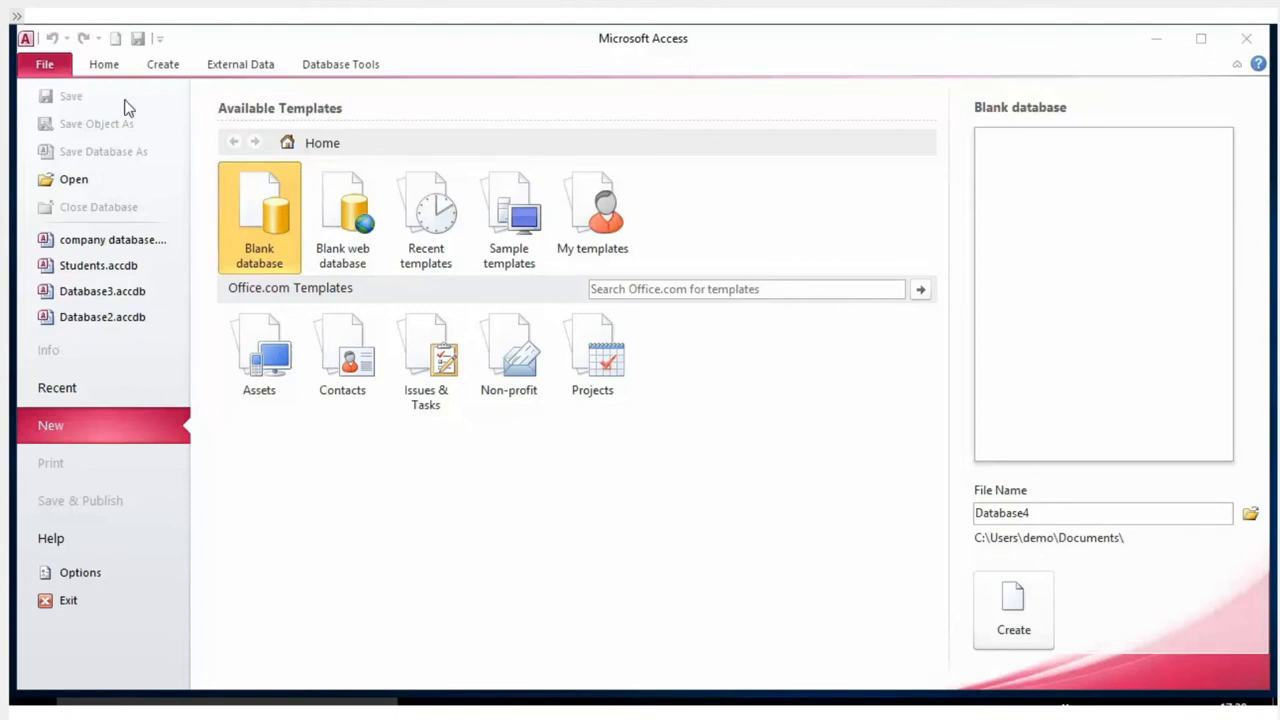
pyautogui.click(80, 180)
pyautogui.hscroll(3, 525, 347)
pyautogui.hscroll(-3, 523, 344)
pyautogui.click(86, 196)
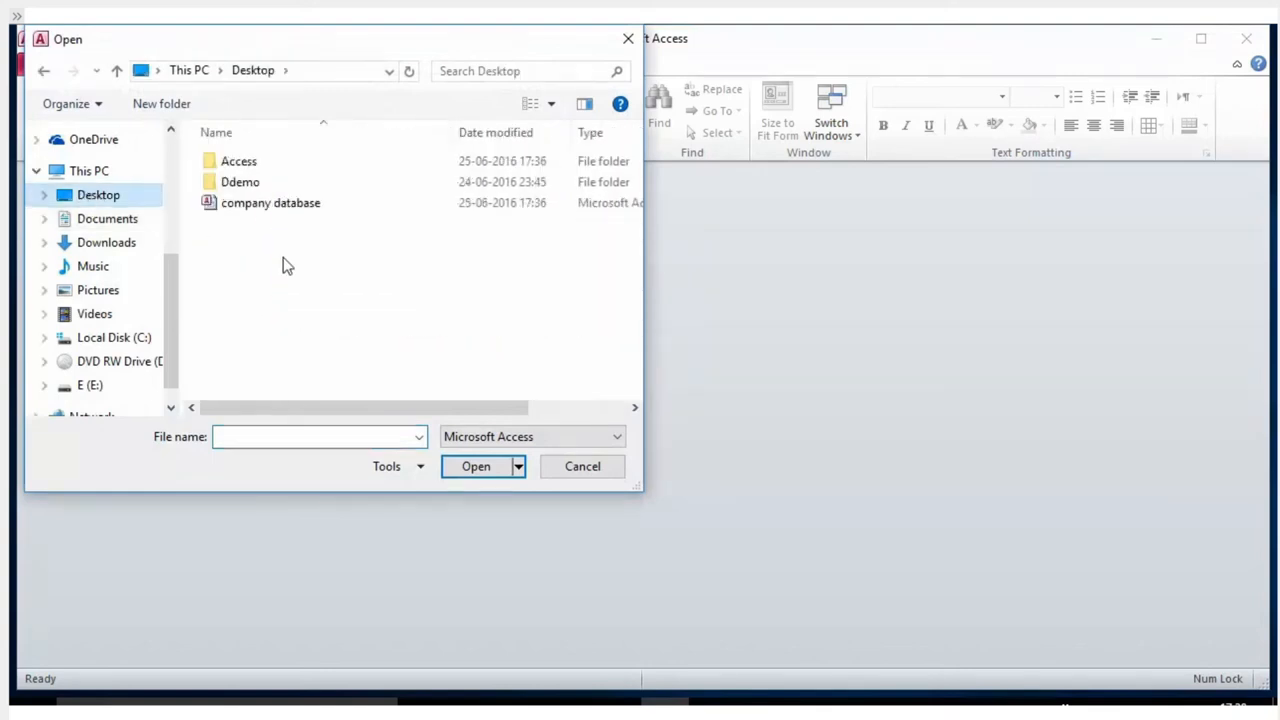
pyautogui.click(278, 206)
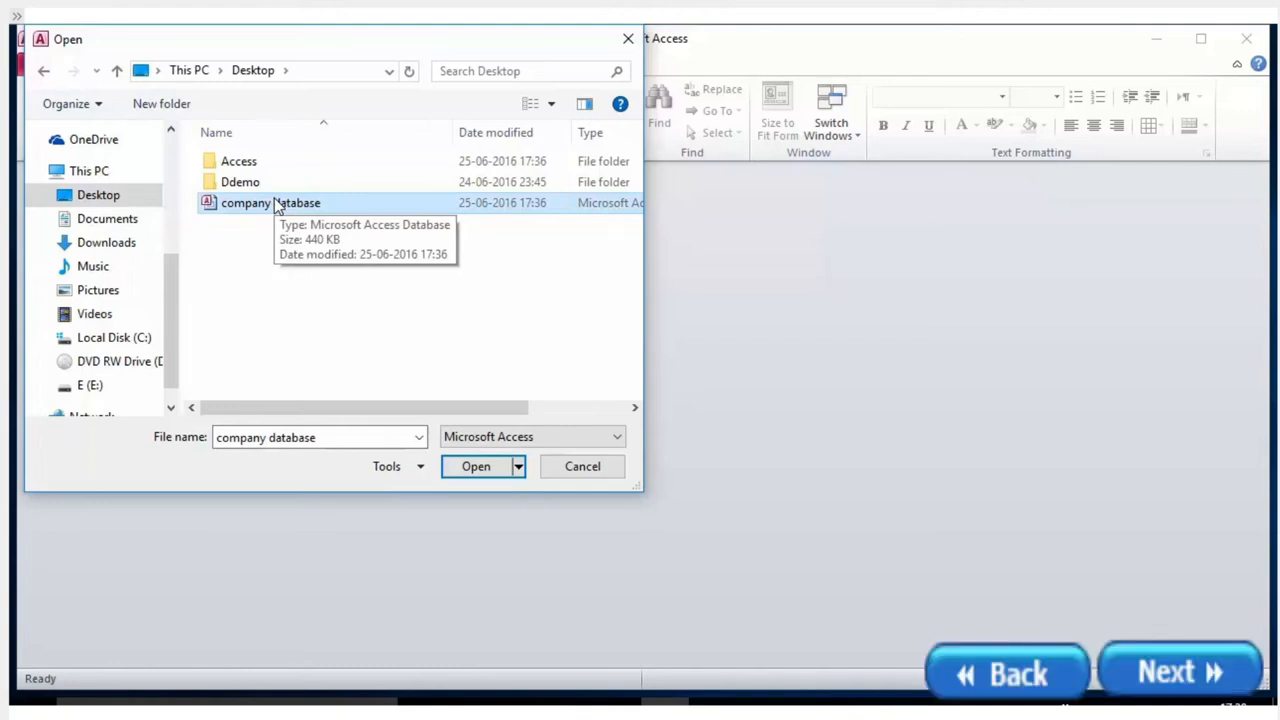
pyautogui.doubleClick(278, 205)
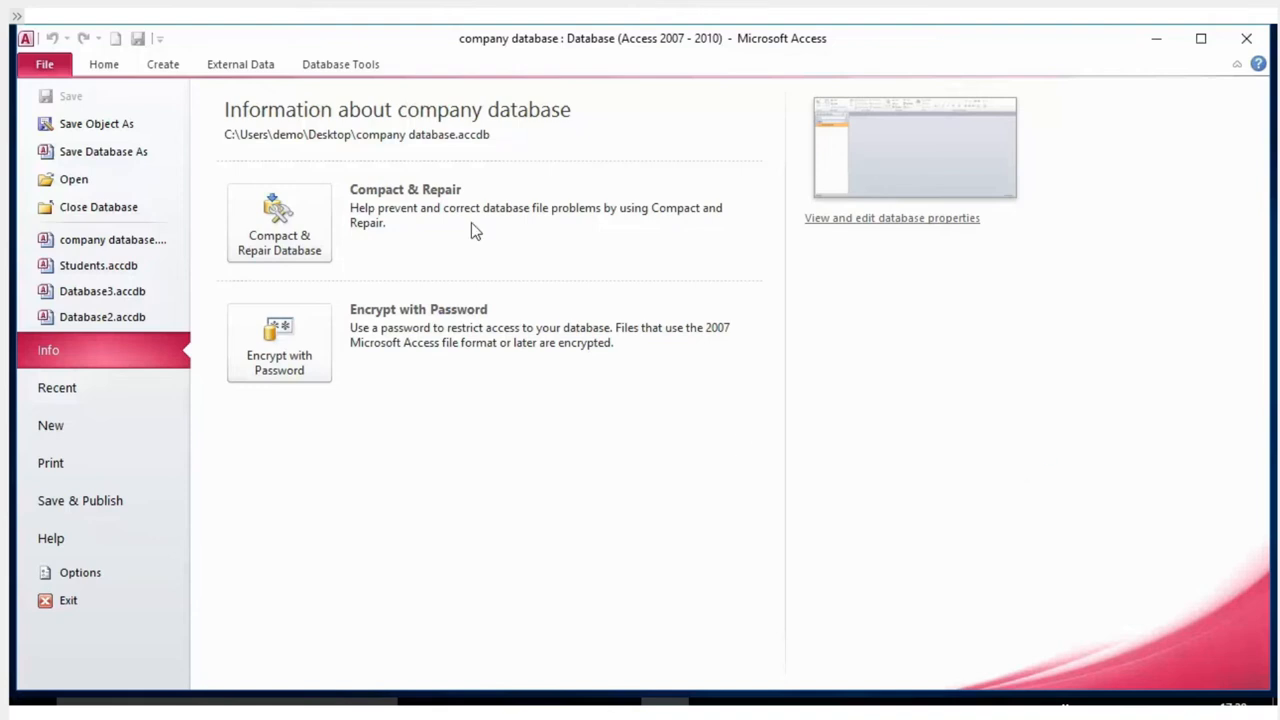
# Reopen the company database and open its collegerecords table in Datasheet view.
pyautogui.click(44, 65)
pyautogui.click(44, 65)
pyautogui.click(74, 184)
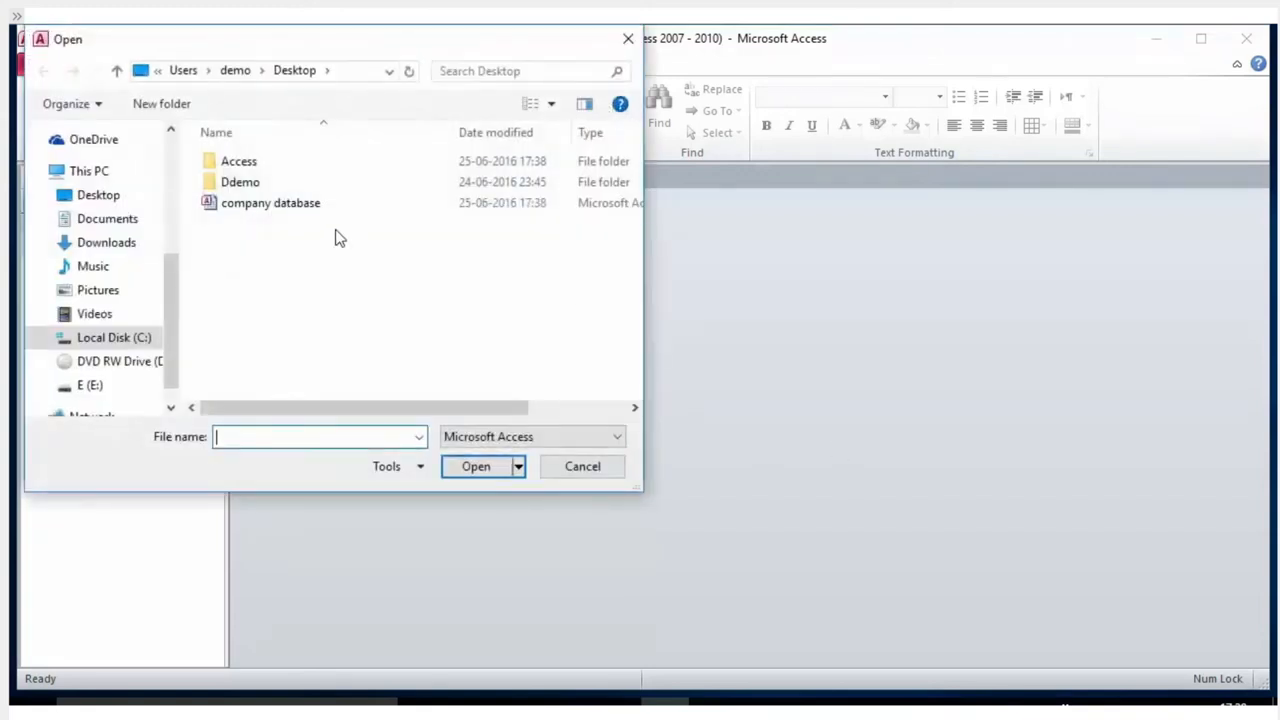
pyautogui.click(232, 206)
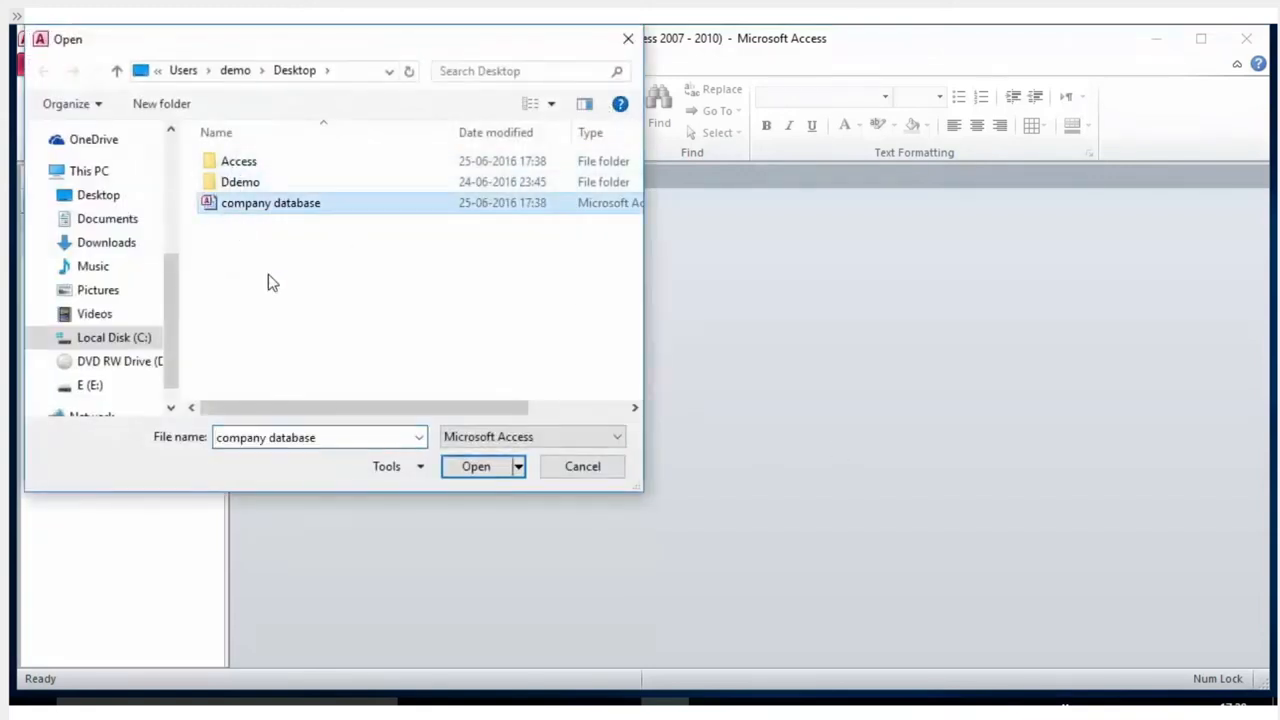
pyautogui.click(489, 474)
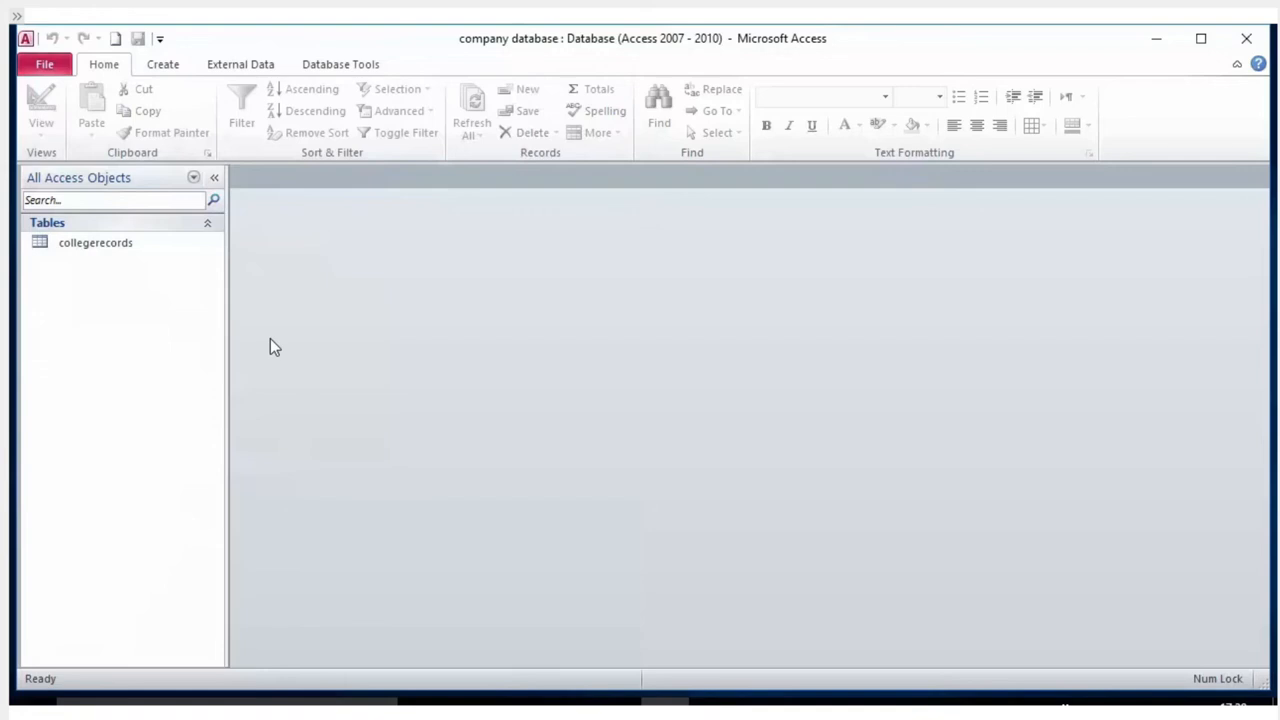
pyautogui.click(103, 248)
pyautogui.doubleClick(103, 246)
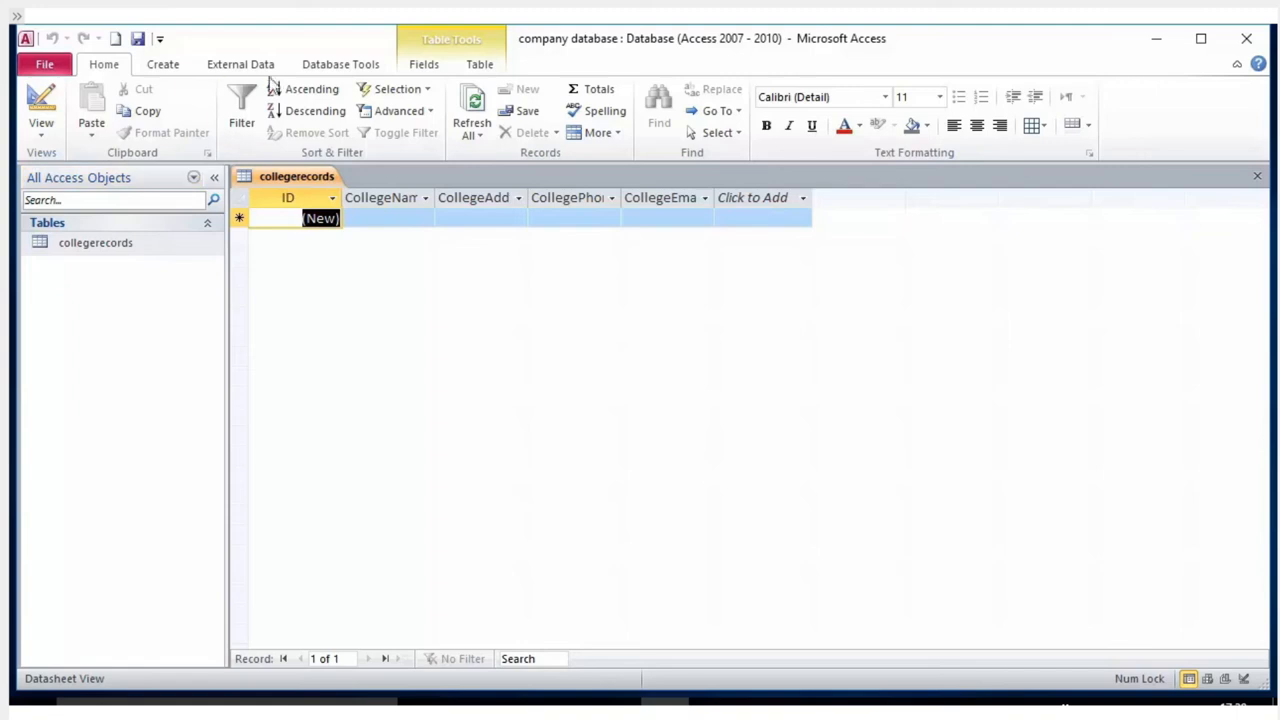
# Browse the Create and External Data ribbon tabs, then open the collegerecords table.
pyautogui.click(190, 69)
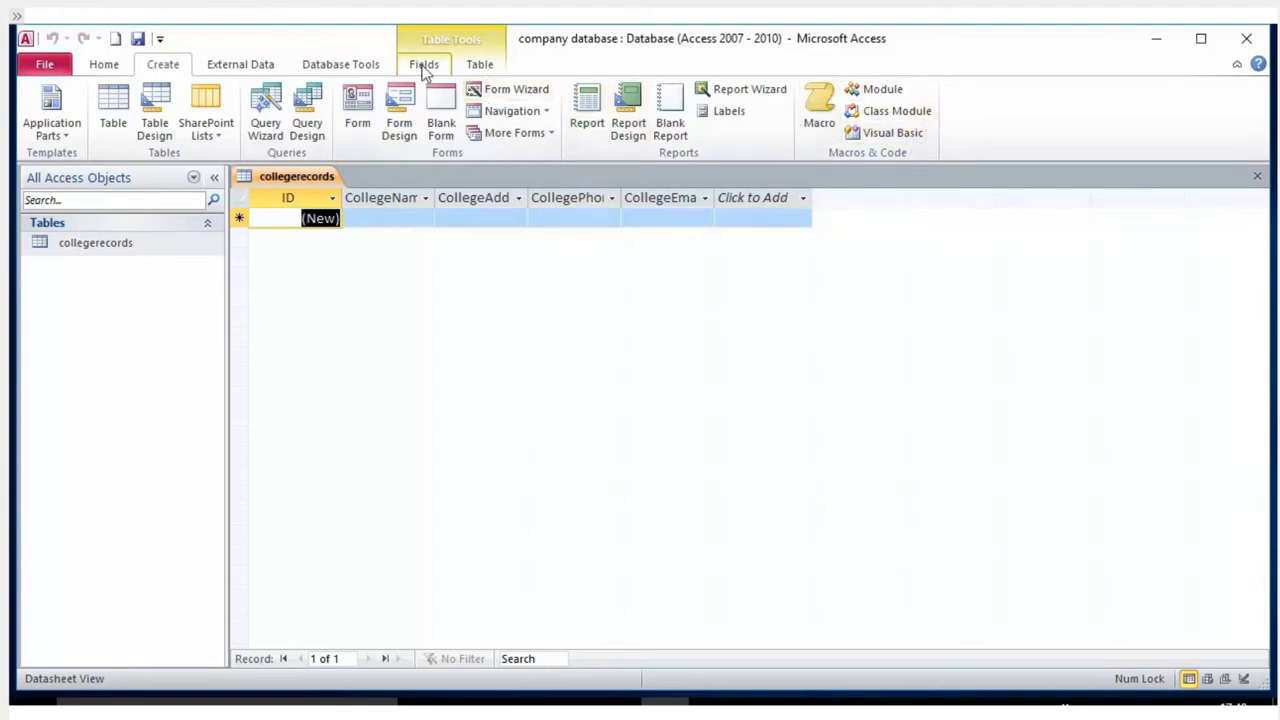
pyautogui.click(248, 68)
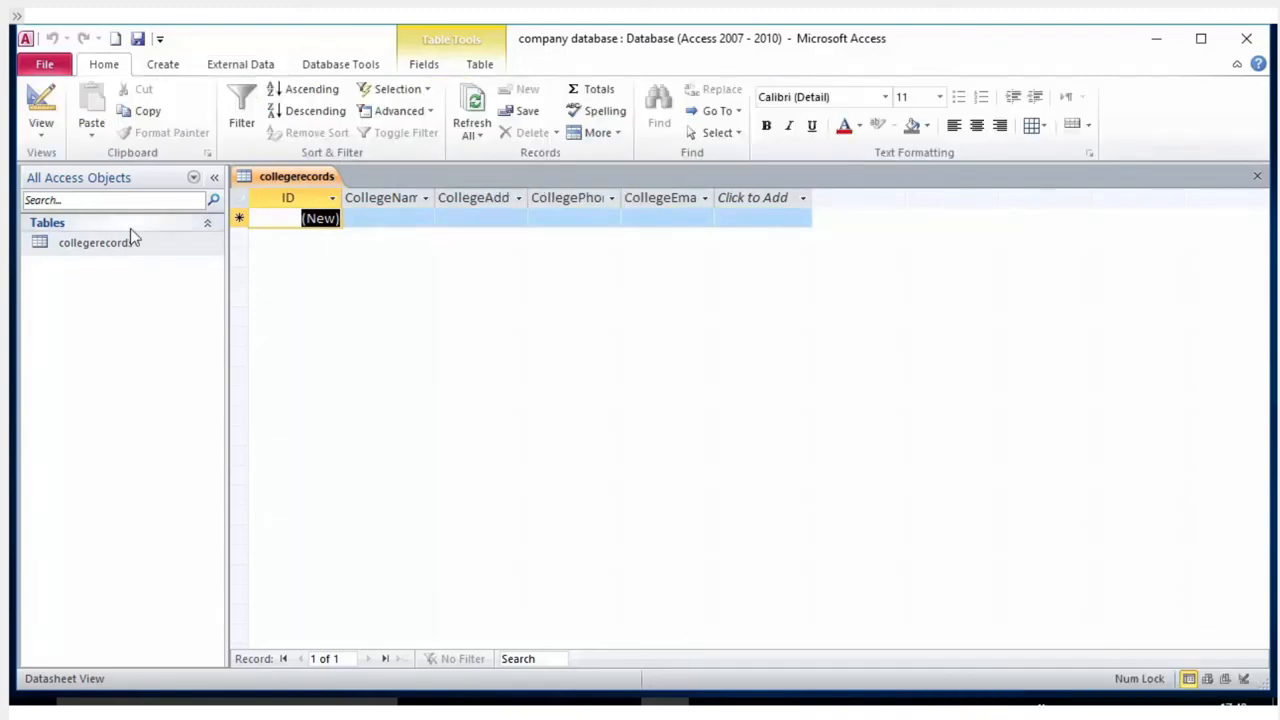
pyautogui.click(117, 246)
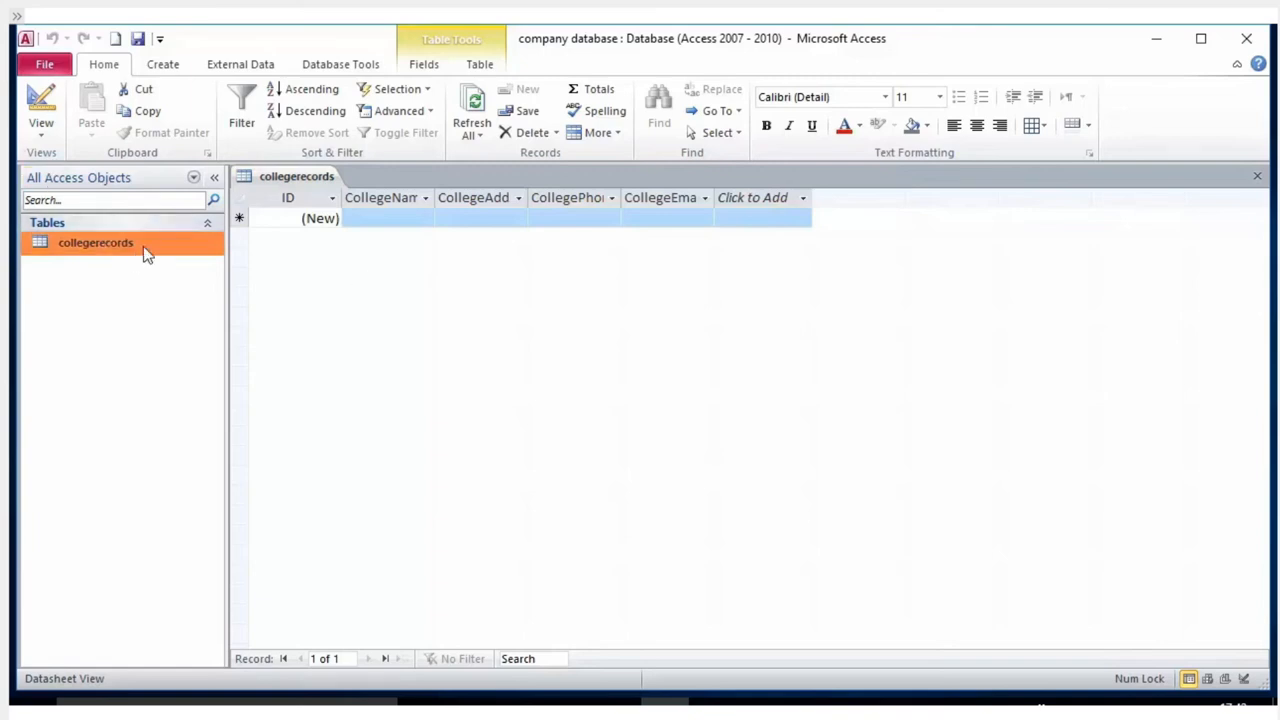
pyautogui.doubleClick(115, 250)
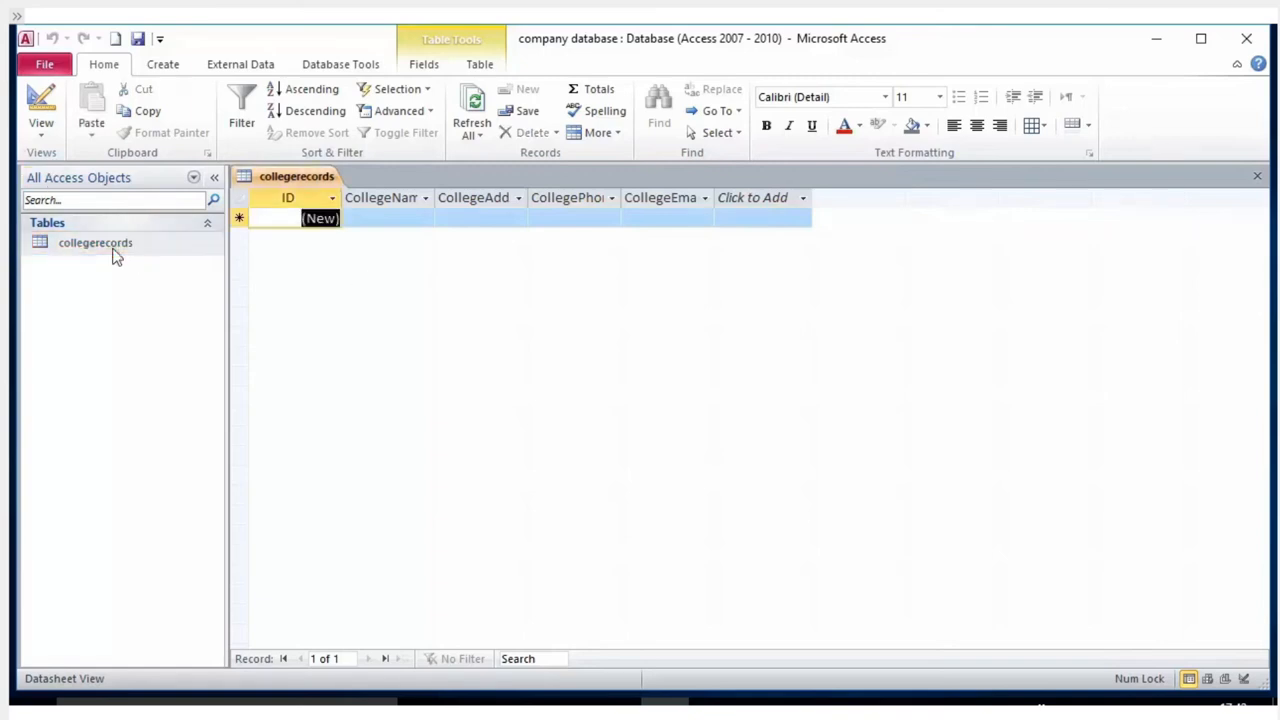
# Widen the CollegeName, CollegeAddress and CollegePhone columns so their full headers show.
pyautogui.click(412, 219)
pyautogui.doubleClick(436, 197)
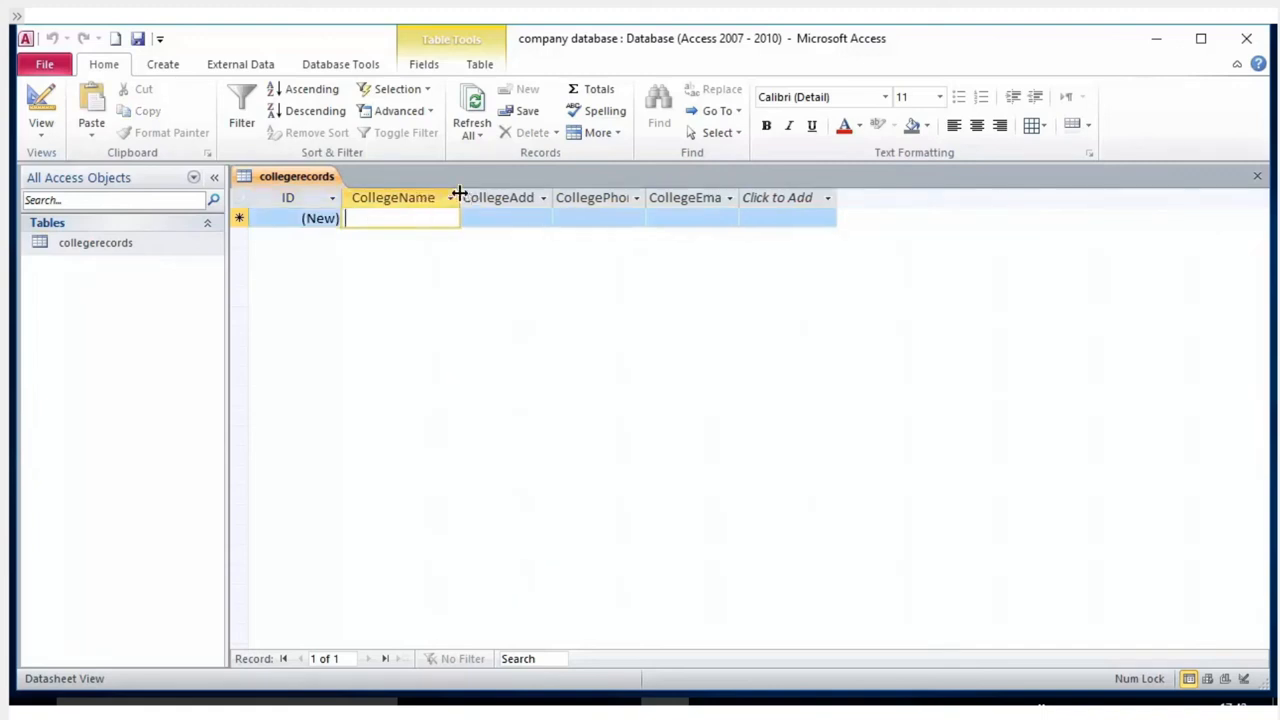
pyautogui.click(549, 198)
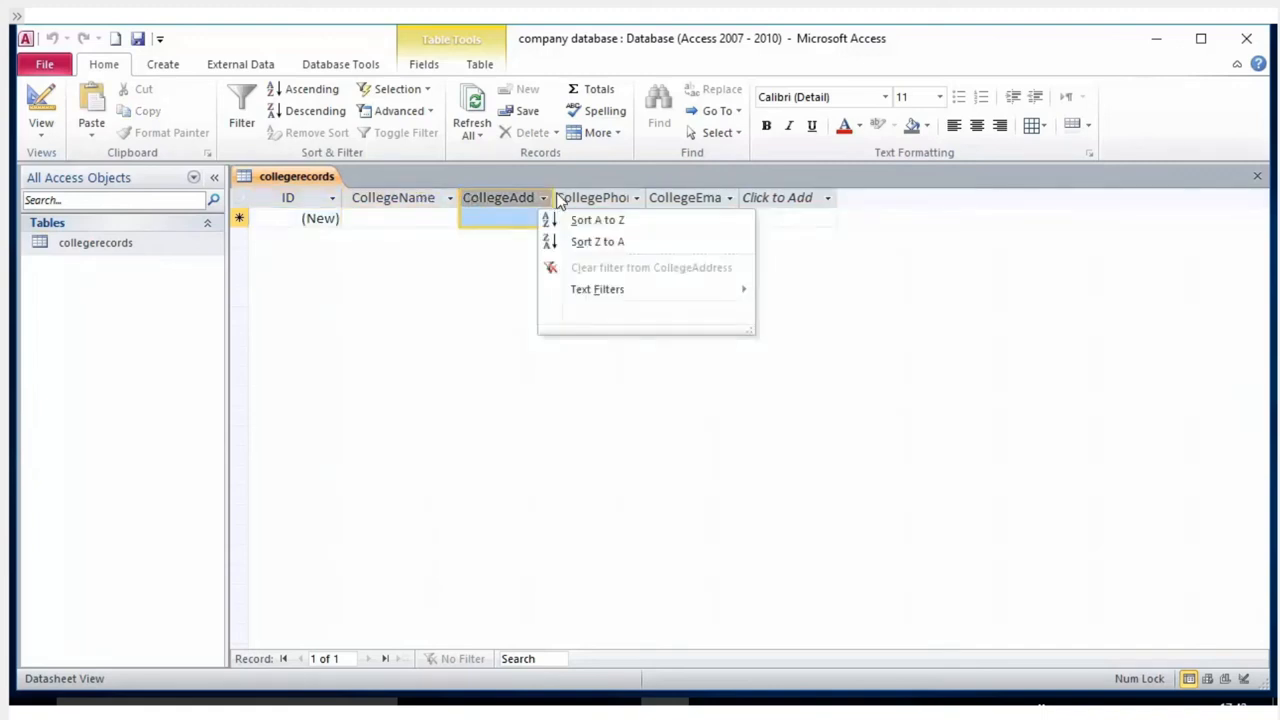
pyautogui.click(552, 196)
pyautogui.moveTo(556, 193); pyautogui.dragTo(575, 191)
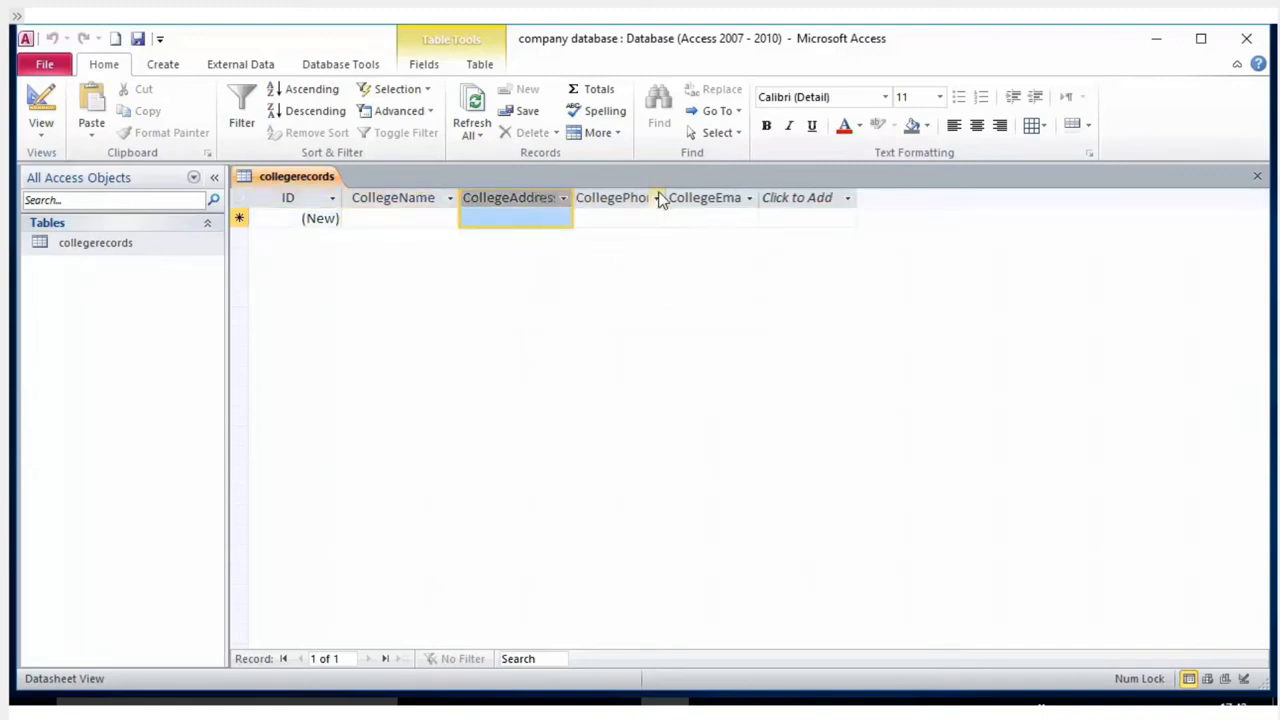
pyautogui.moveTo(662, 197); pyautogui.dragTo(704, 199)
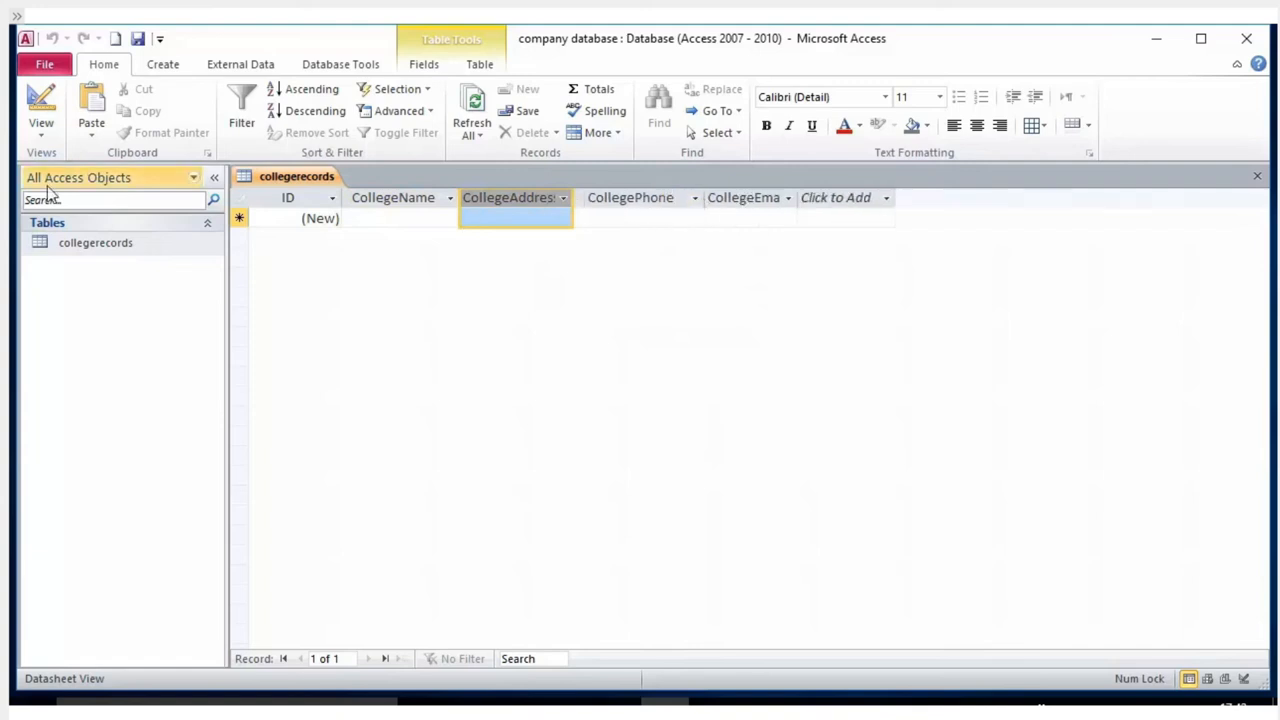
# Check the table's view list without switching views, then show the Database Tools commands.
pyautogui.click(48, 131)
pyautogui.click(67, 170)
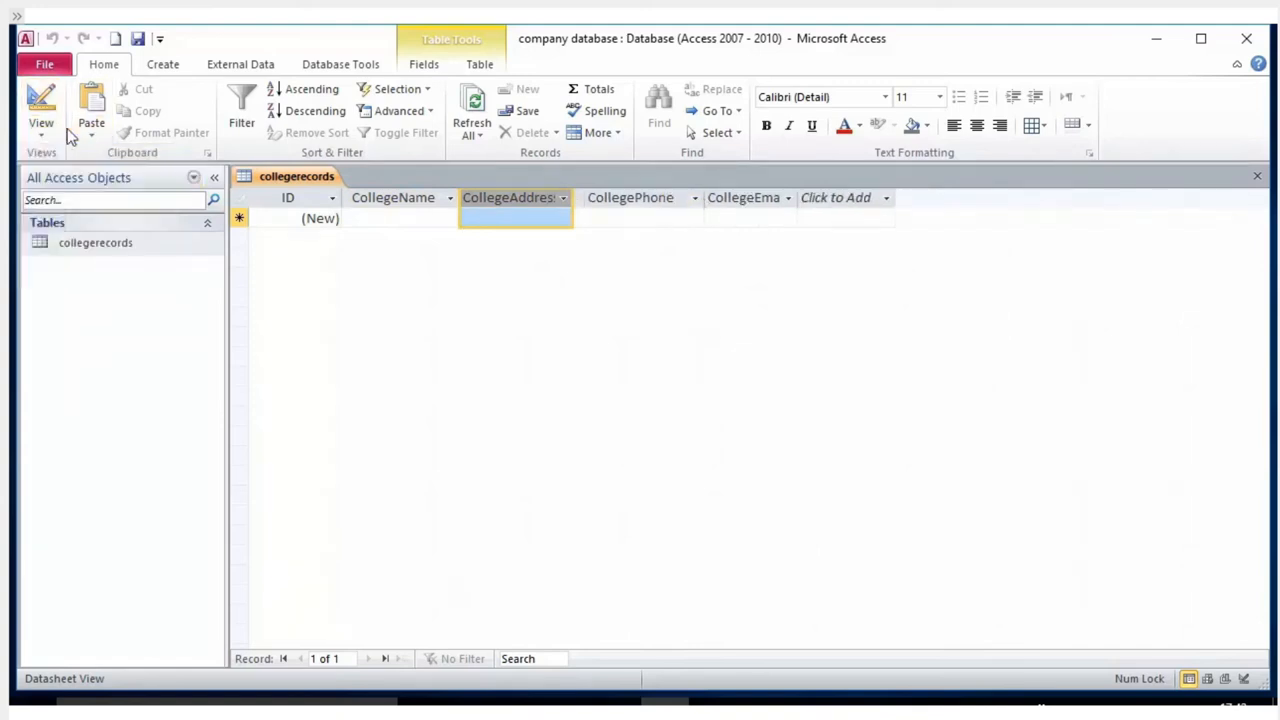
pyautogui.click(42, 132)
pyautogui.click(336, 330)
pyautogui.click(338, 68)
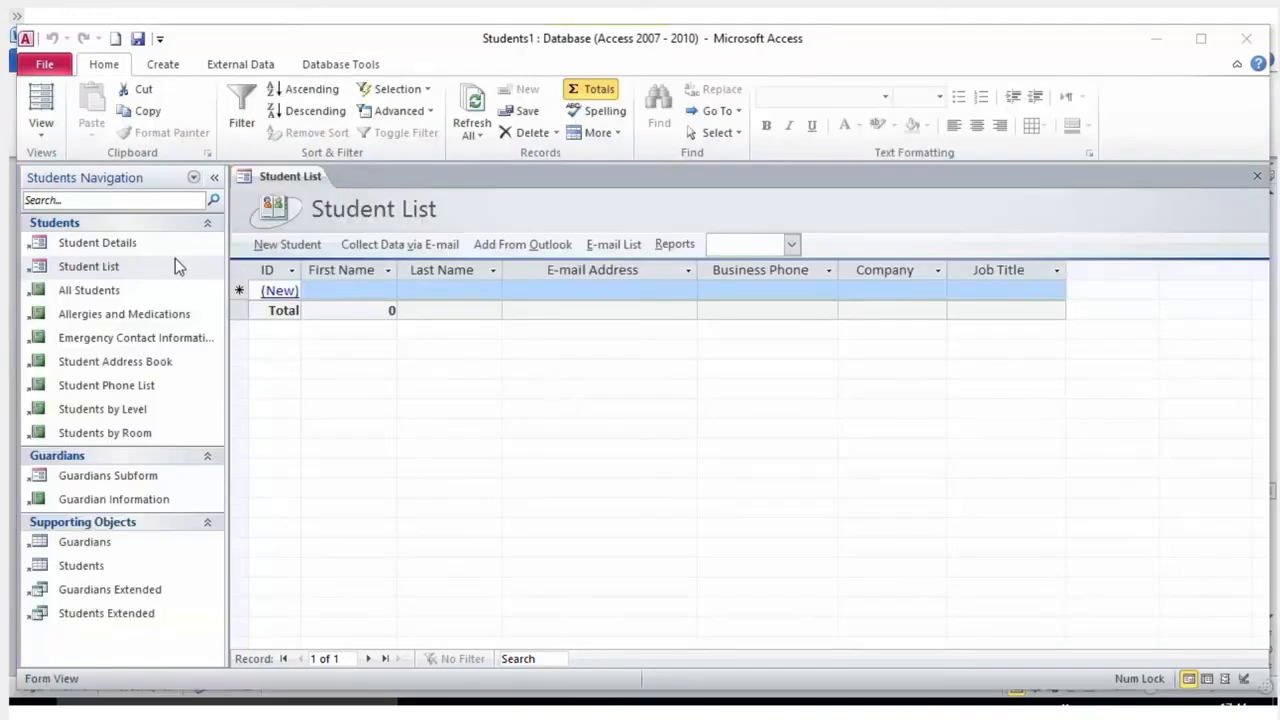
# Switch the Student List to Datasheet View and click through its First Name and Last Name cells.
pyautogui.click(41, 128)
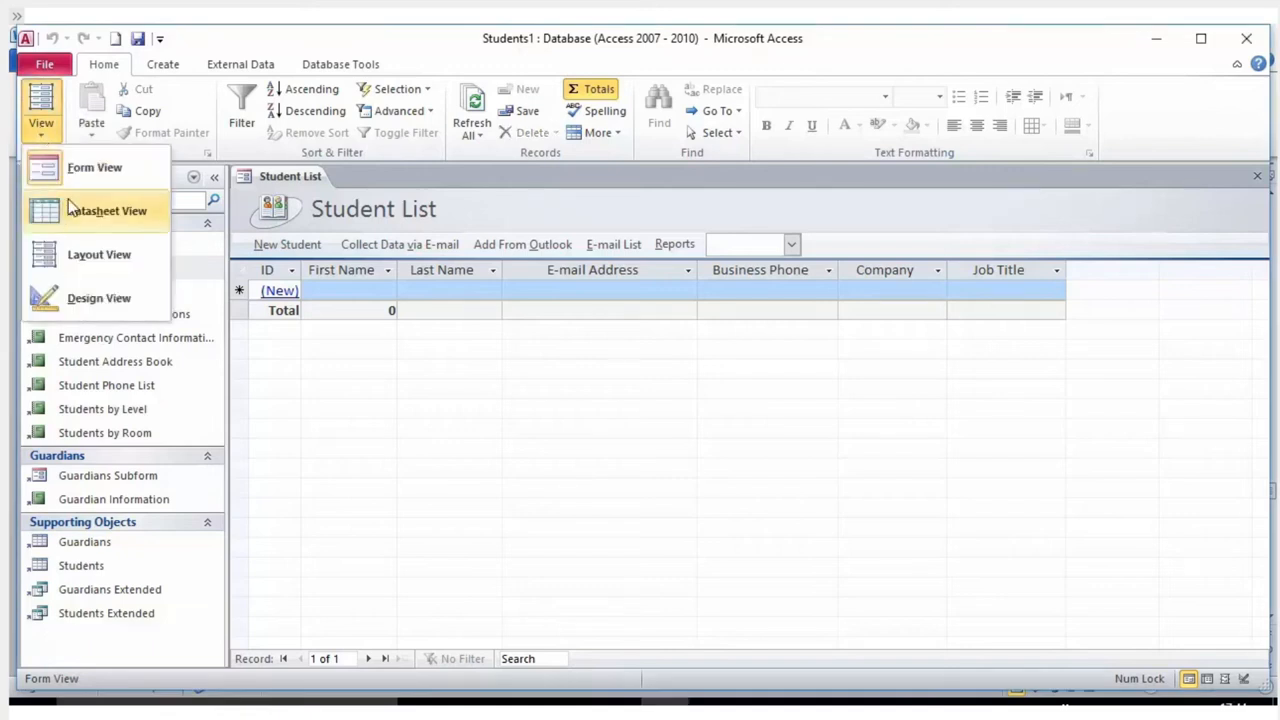
pyautogui.click(142, 212)
pyautogui.click(343, 224)
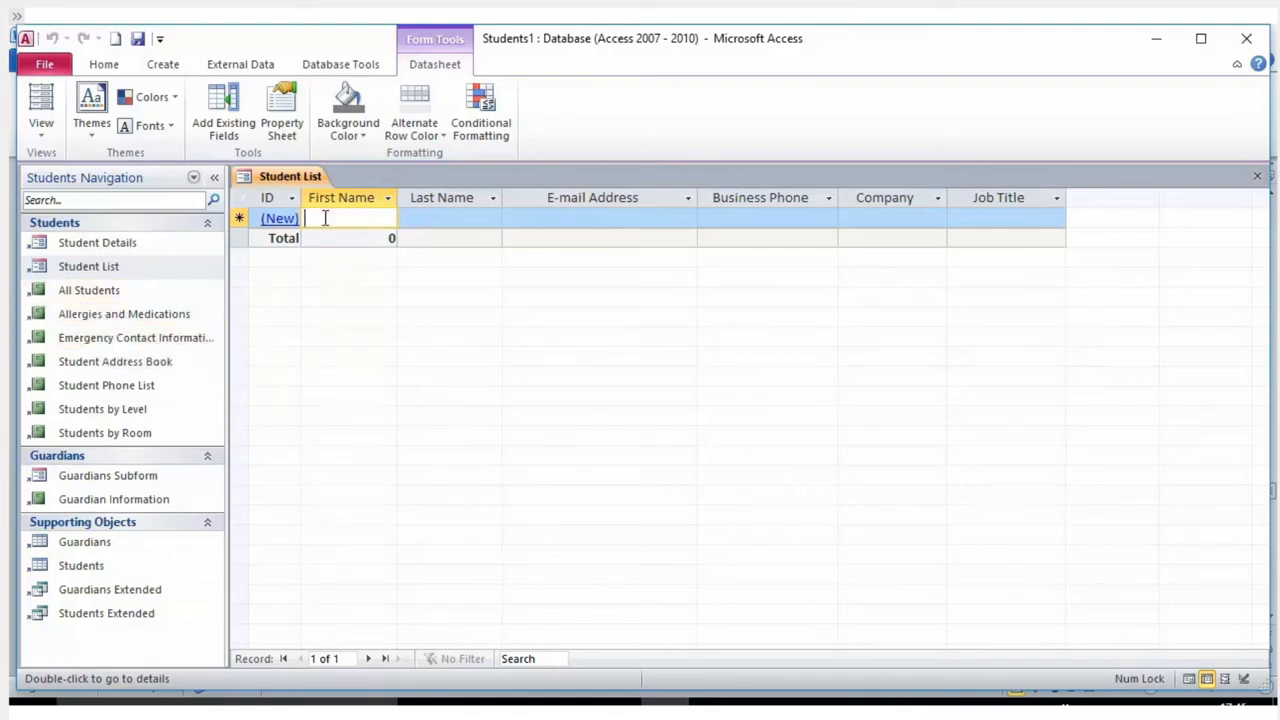
pyautogui.click(423, 218)
pyautogui.click(349, 204)
pyautogui.click(350, 219)
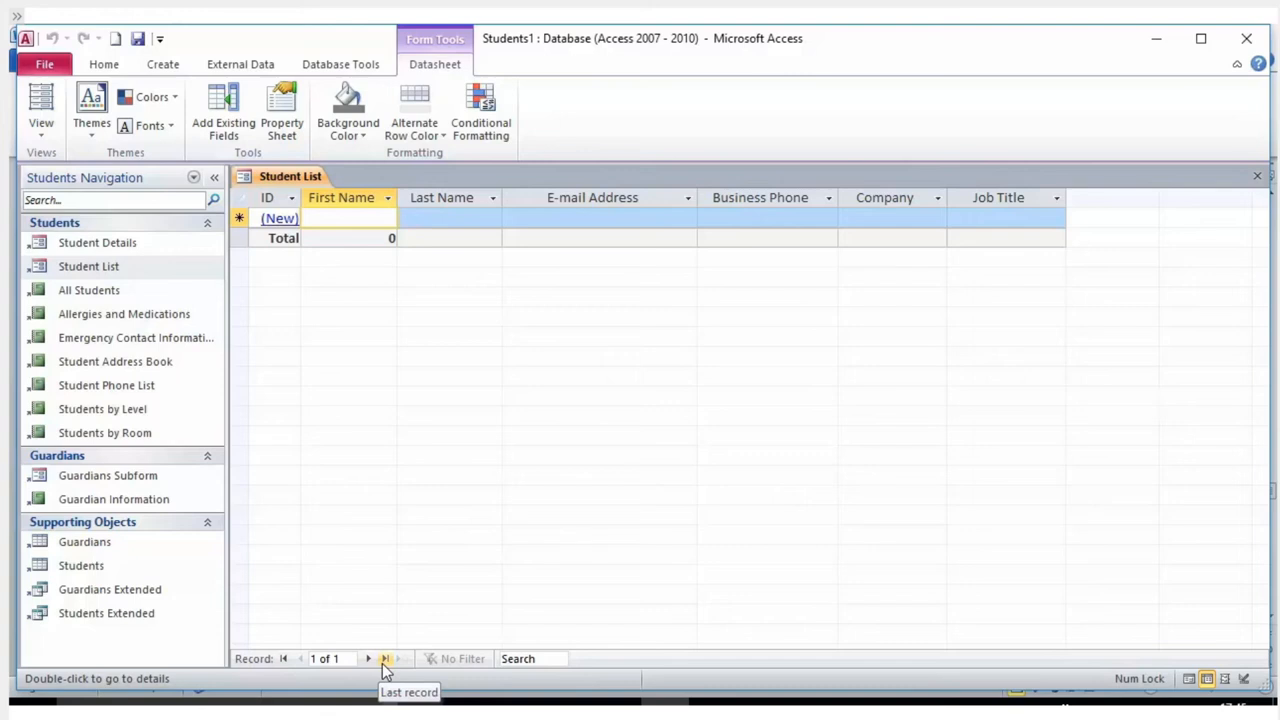
# Jump to record 2 with the record navigator, then return to the new record row.
pyautogui.click(348, 658)
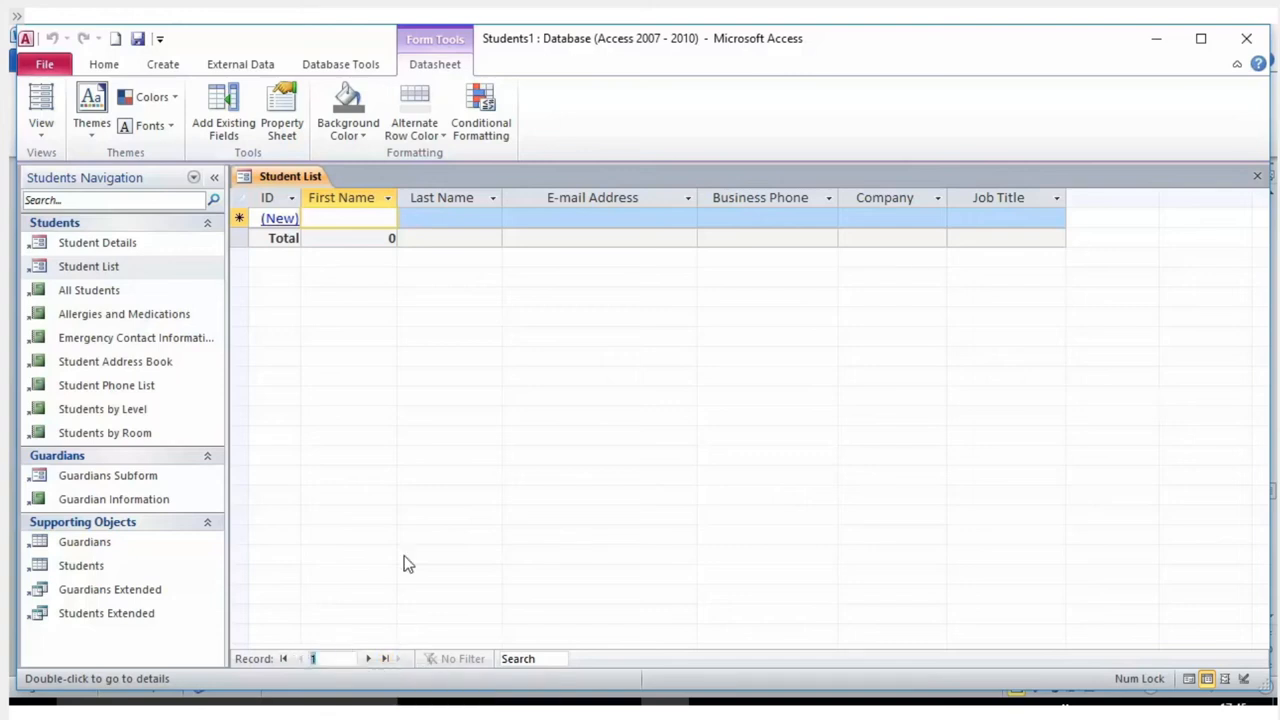
pyautogui.write('2')
pyautogui.press('Return')
pyautogui.press('Return')
pyautogui.click(368, 659)
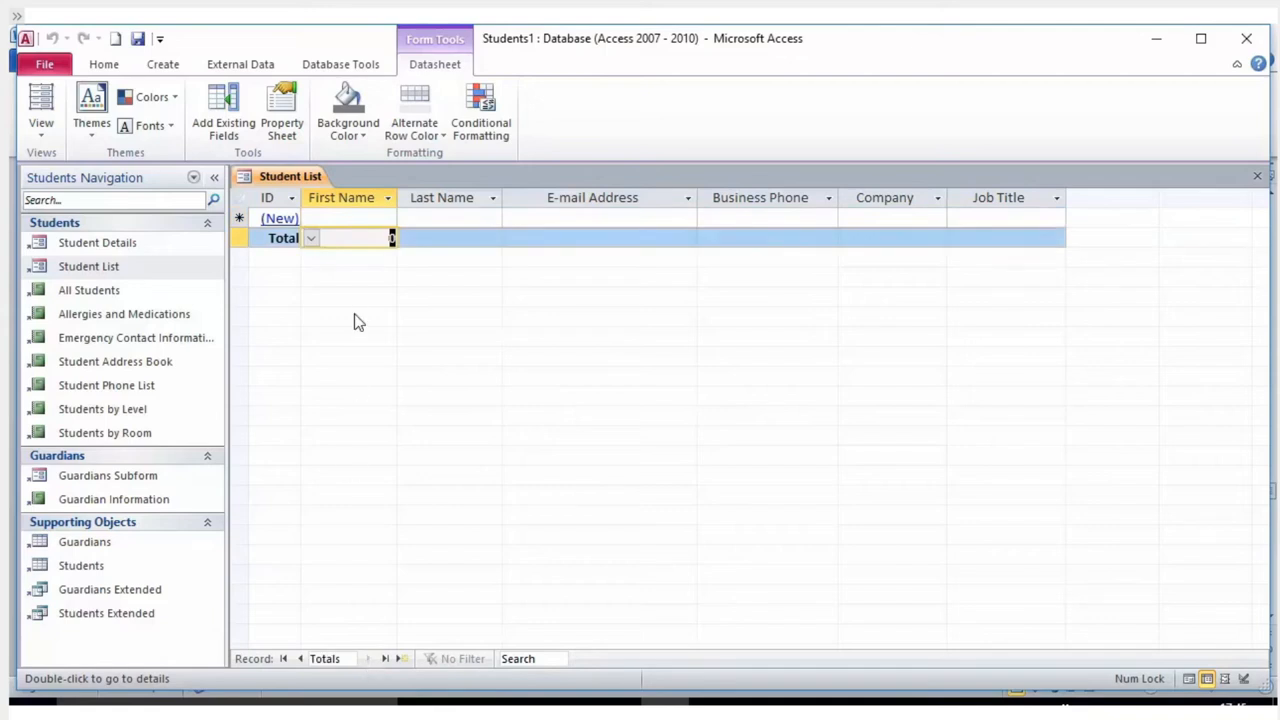
pyautogui.click(399, 659)
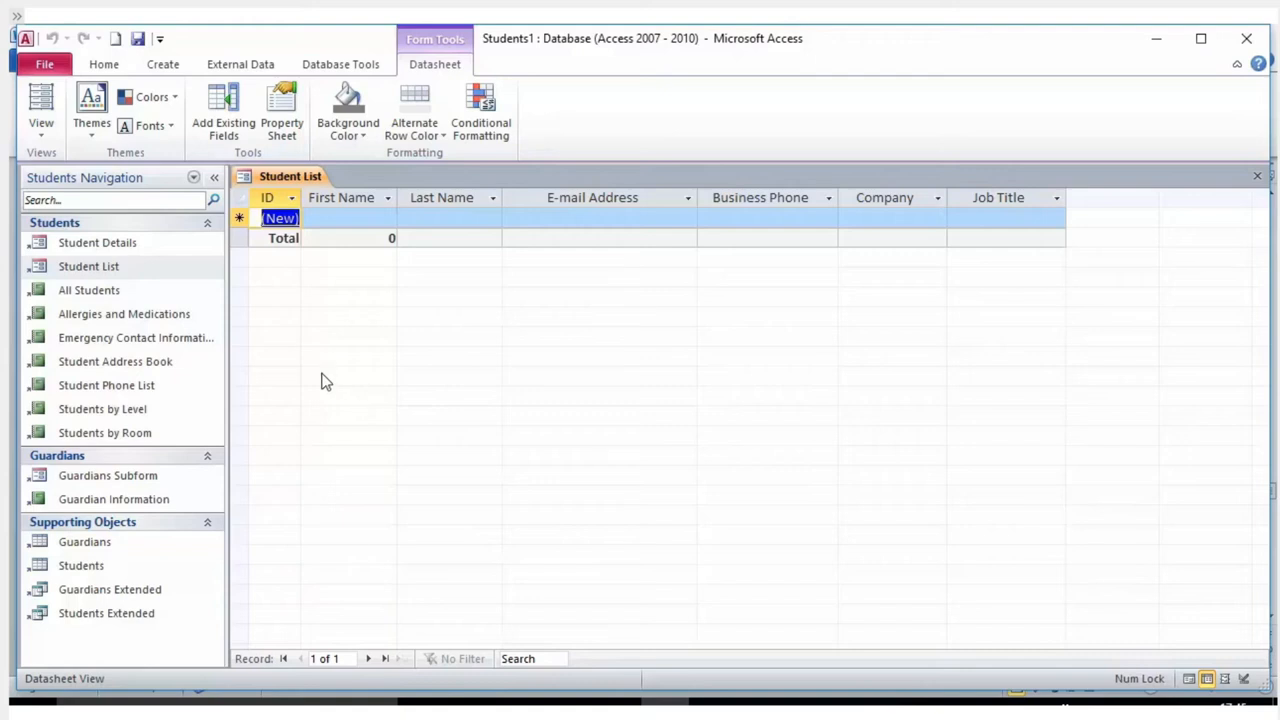
pyautogui.click(280, 219)
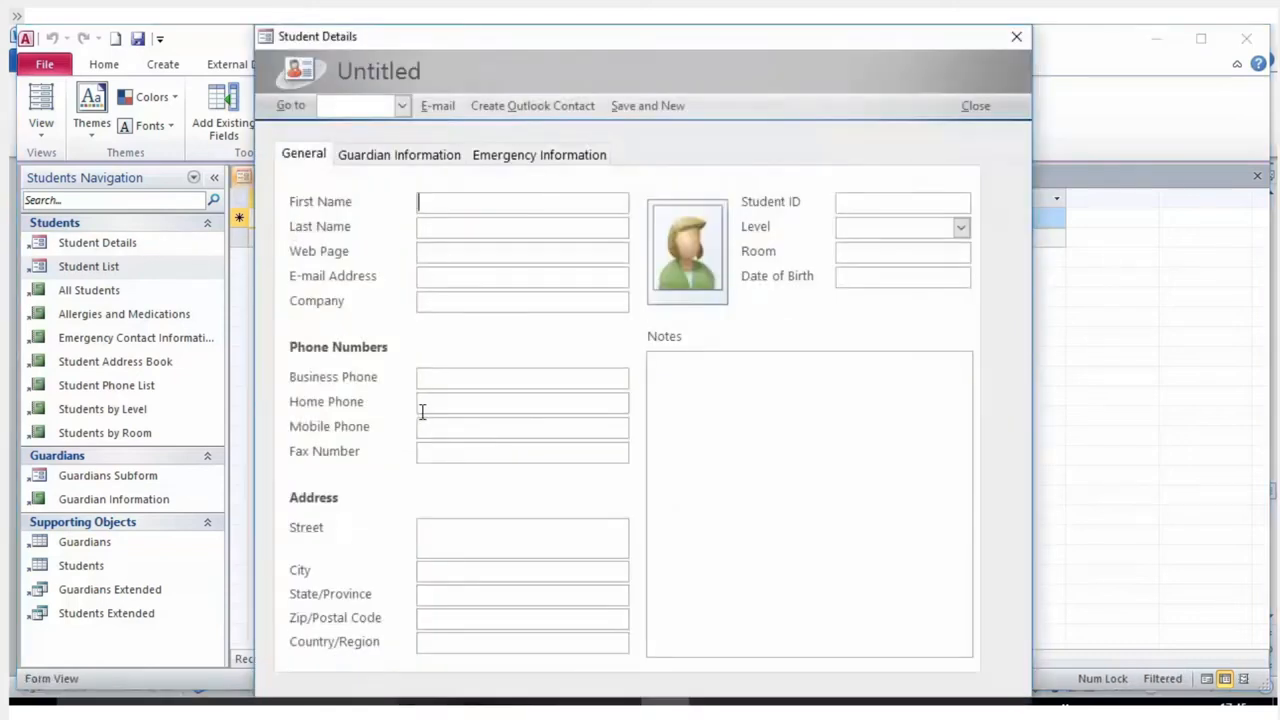
pyautogui.click(1026, 36)
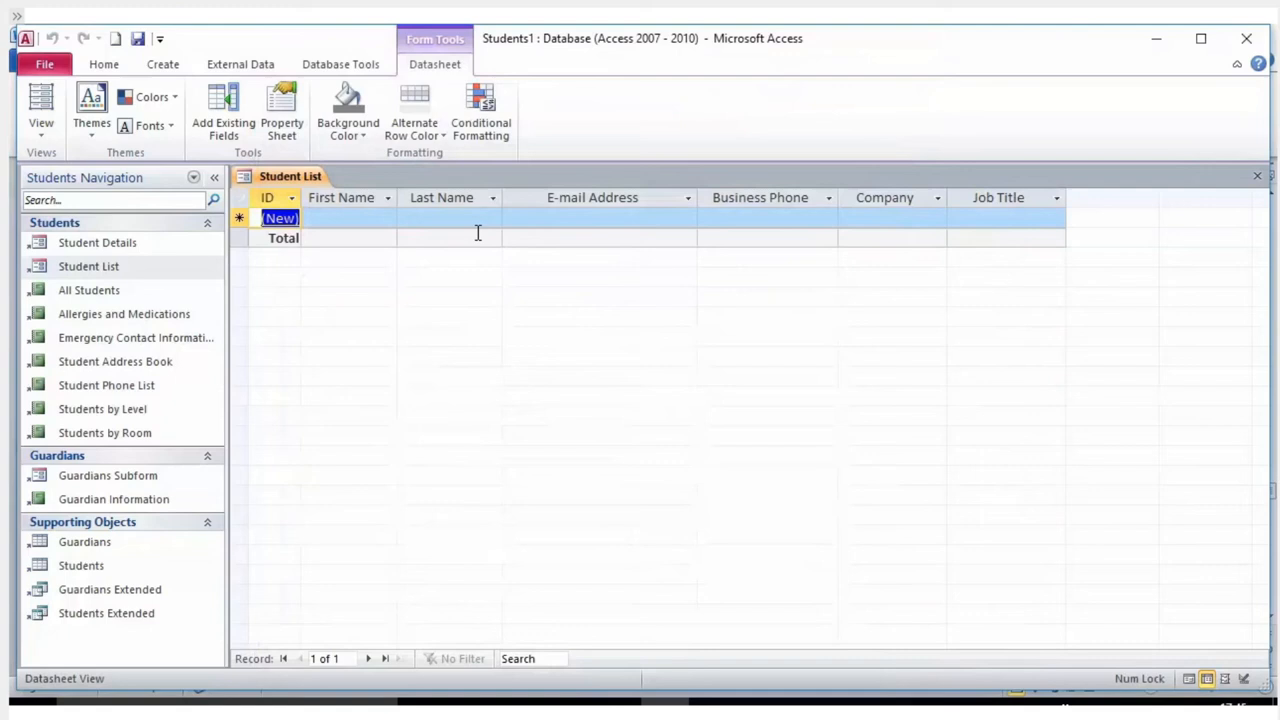
pyautogui.click(349, 220)
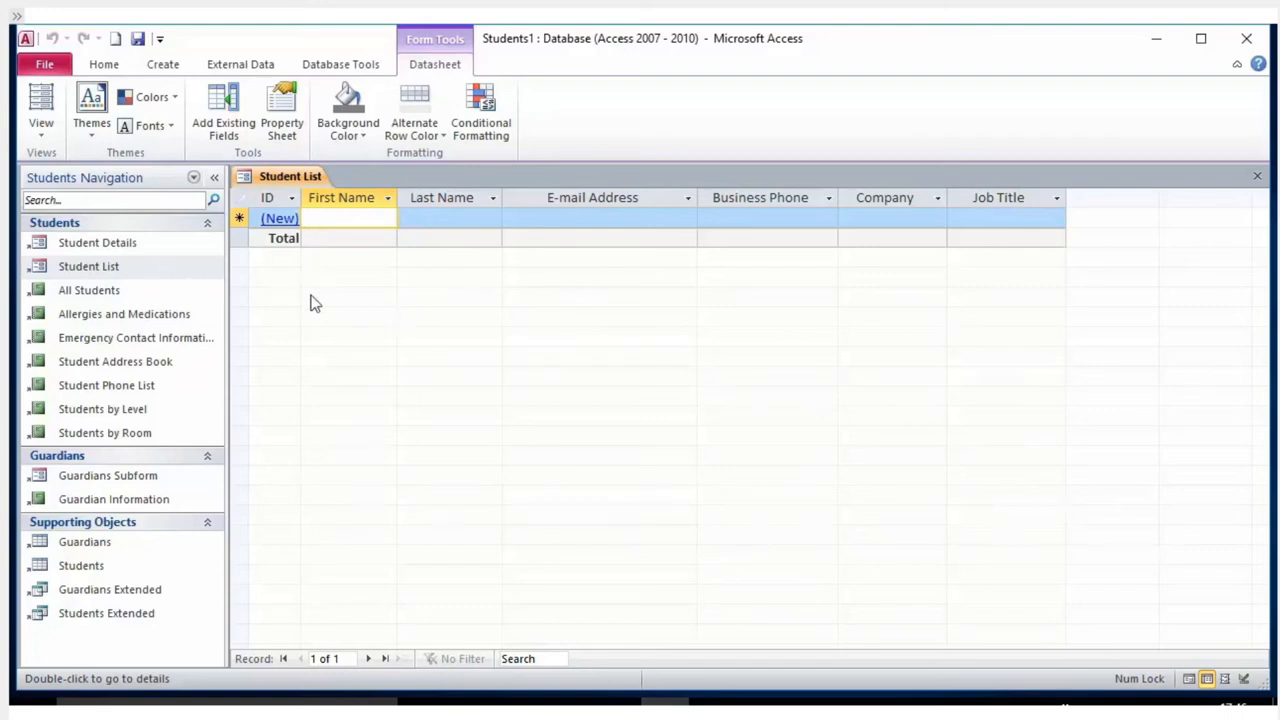
pyautogui.click(62, 276)
pyautogui.click(68, 292)
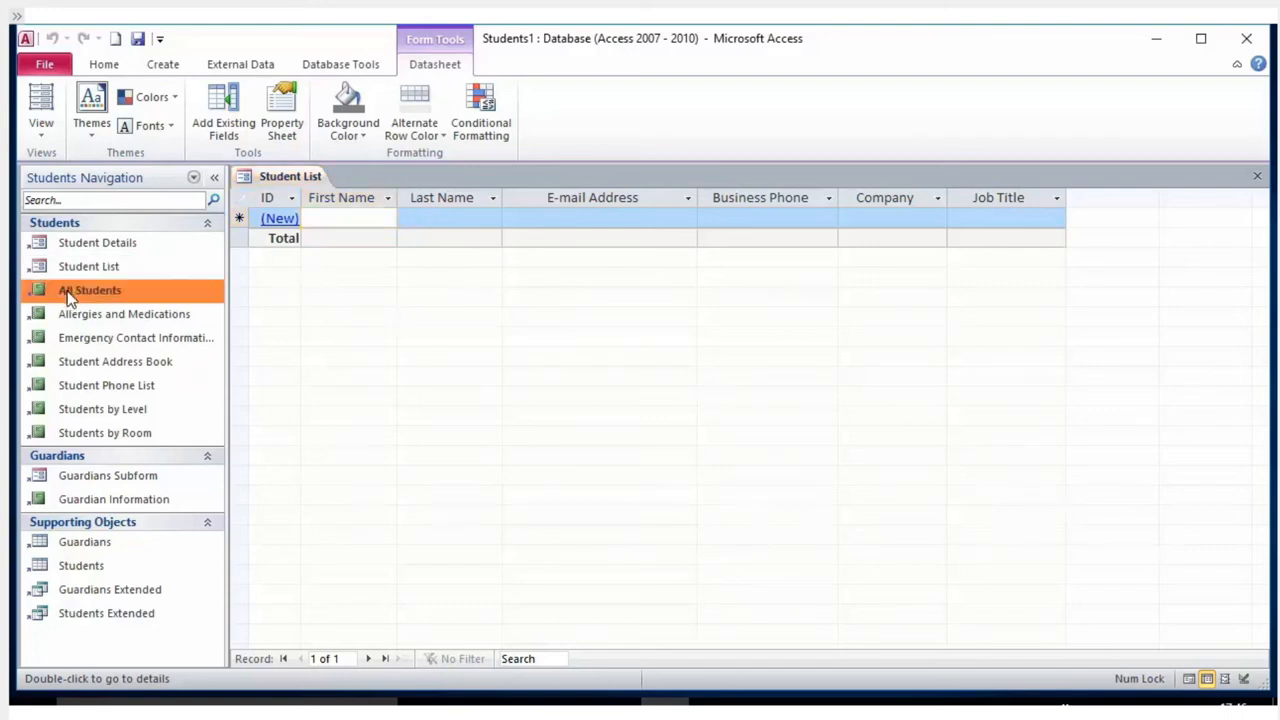
# Open the Guardians table and switch it to Design View to review its field definitions.
pyautogui.doubleClick(84, 542)
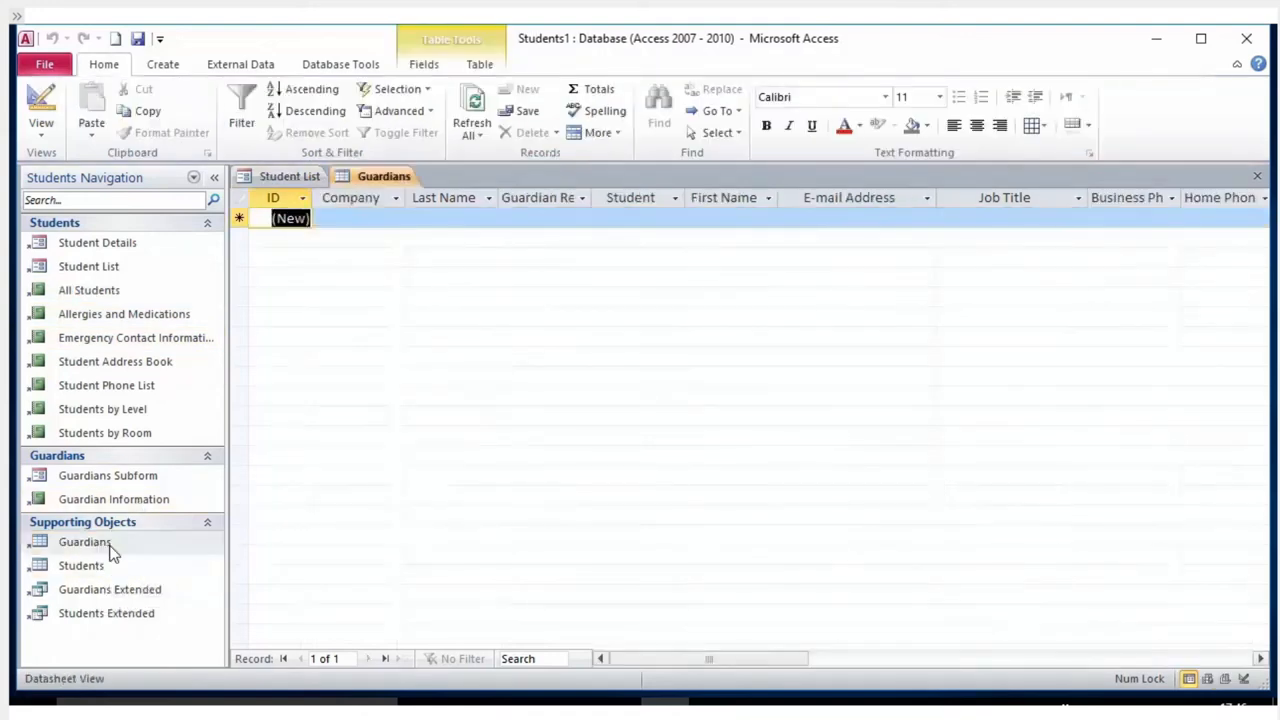
pyautogui.click(115, 567)
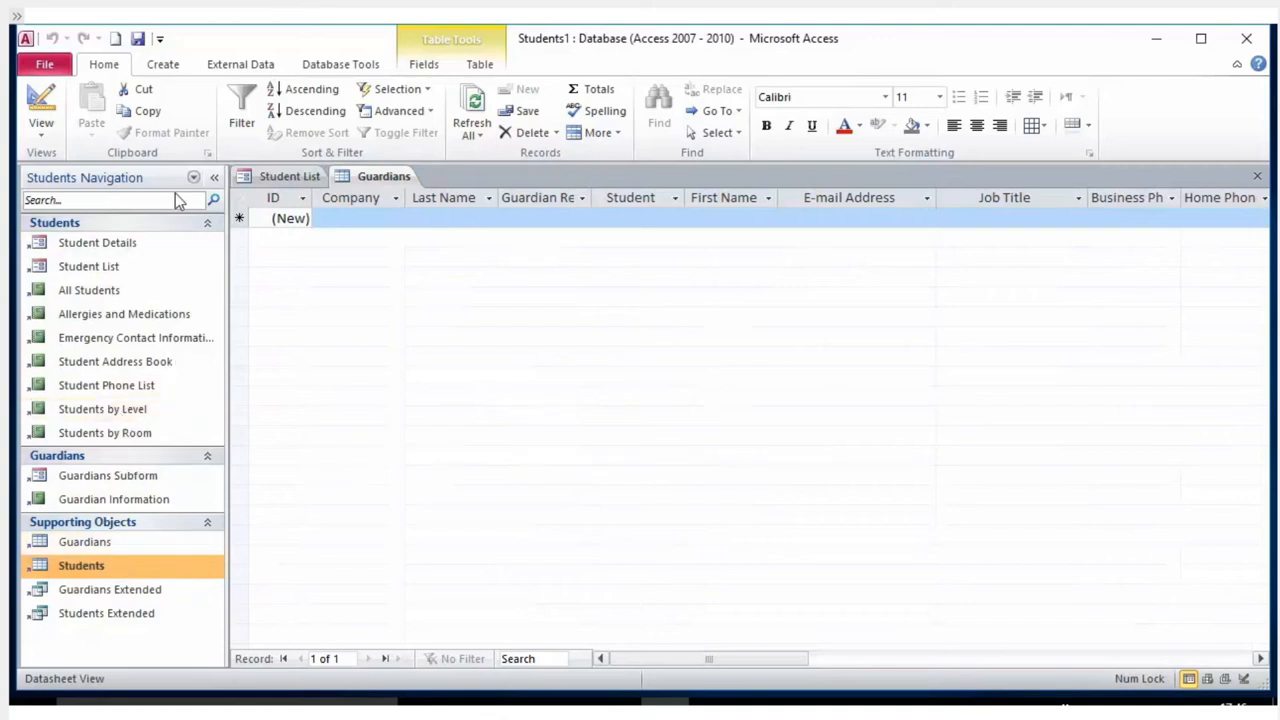
pyautogui.click(38, 133)
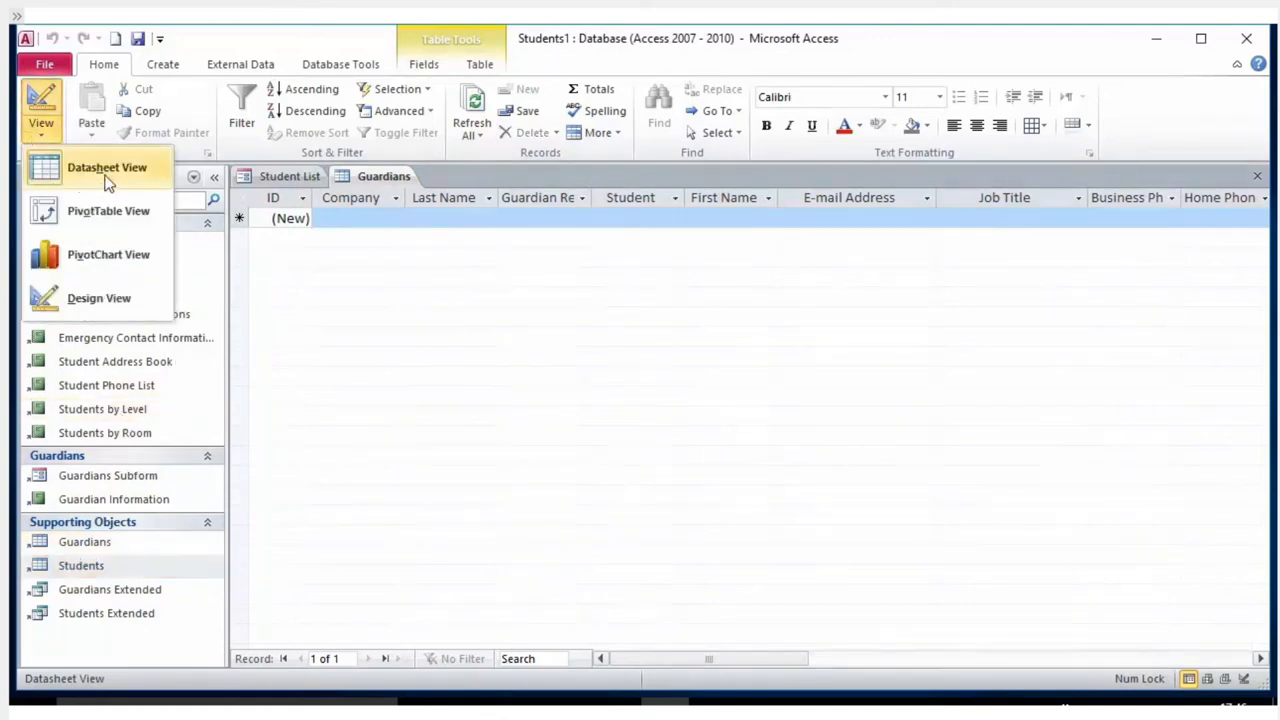
pyautogui.click(100, 172)
pyautogui.click(40, 140)
pyautogui.click(73, 299)
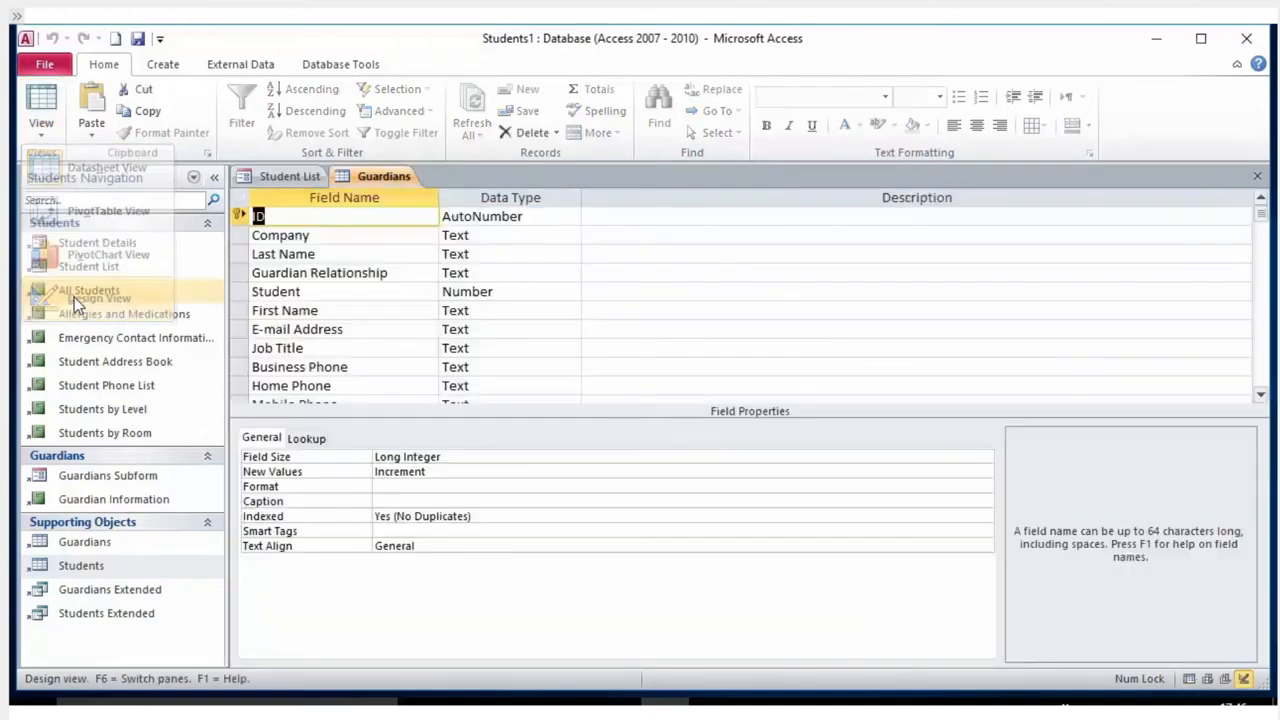
pyautogui.scroll(-6, 324, 294)
pyautogui.scroll(6, 324, 294)
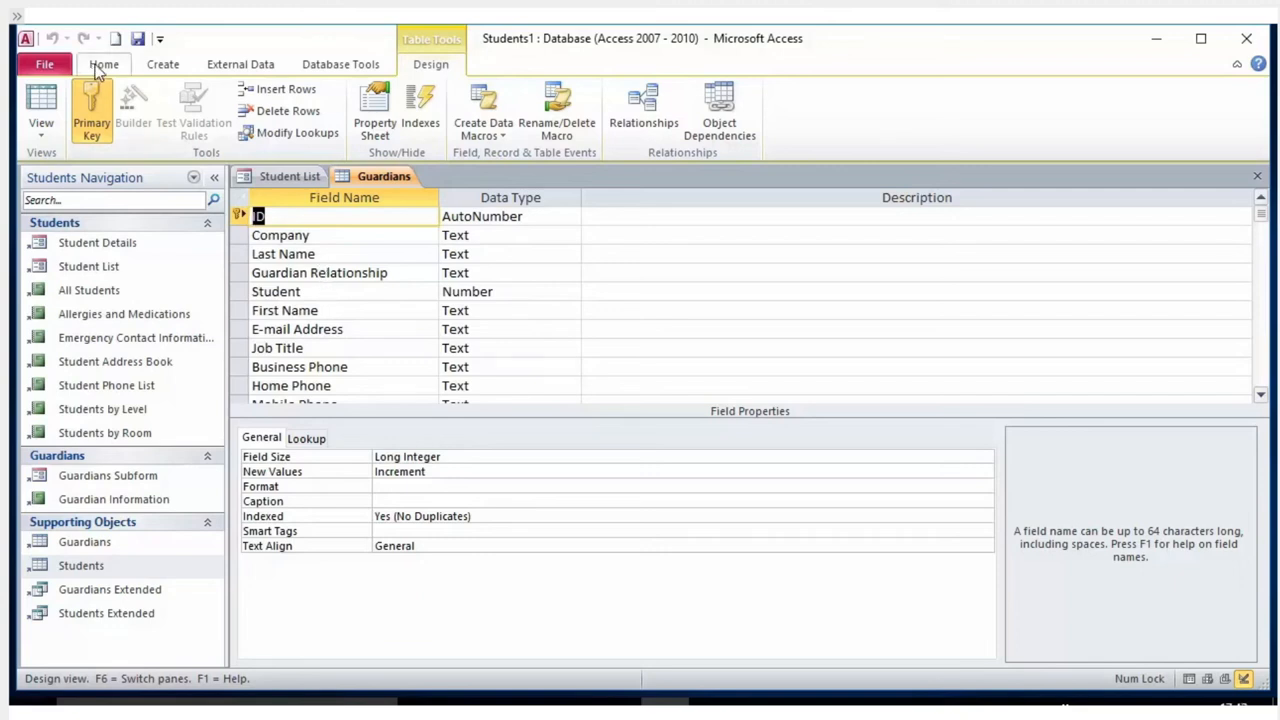
pyautogui.click(49, 142)
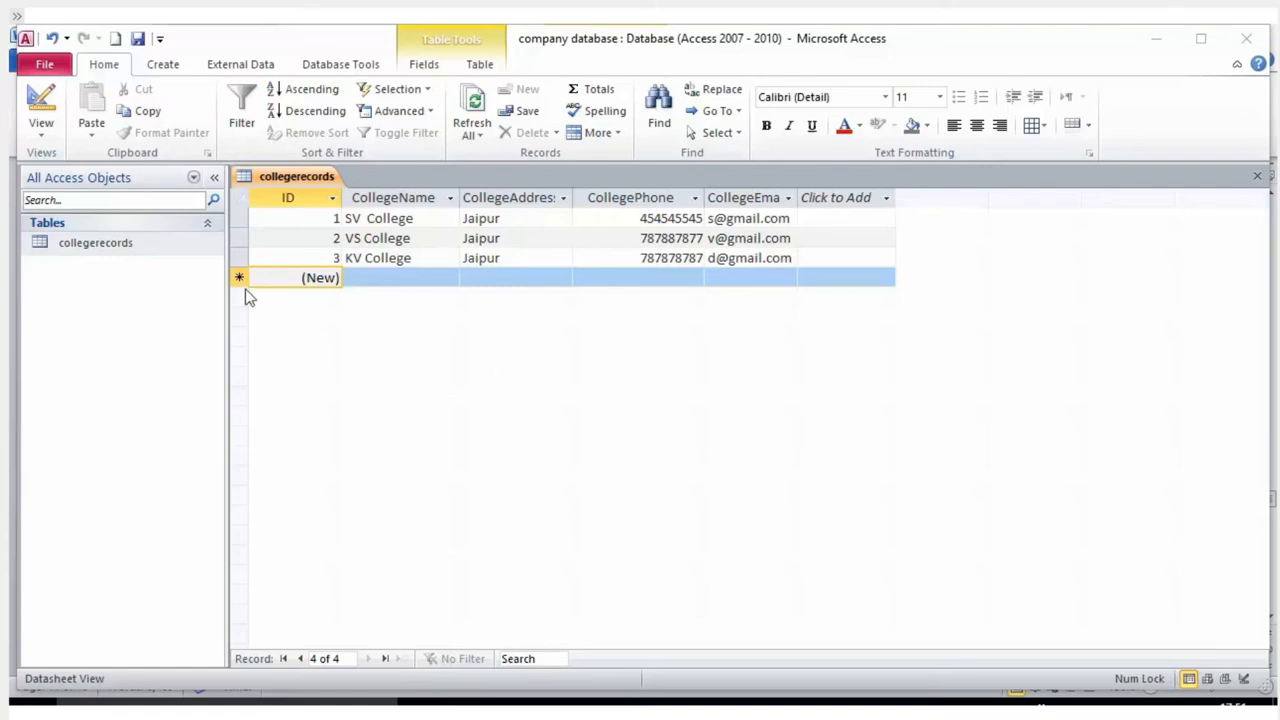
# Collapse and re-expand the Tables group and maximize the Access window.
pyautogui.click(207, 224)
pyautogui.click(207, 224)
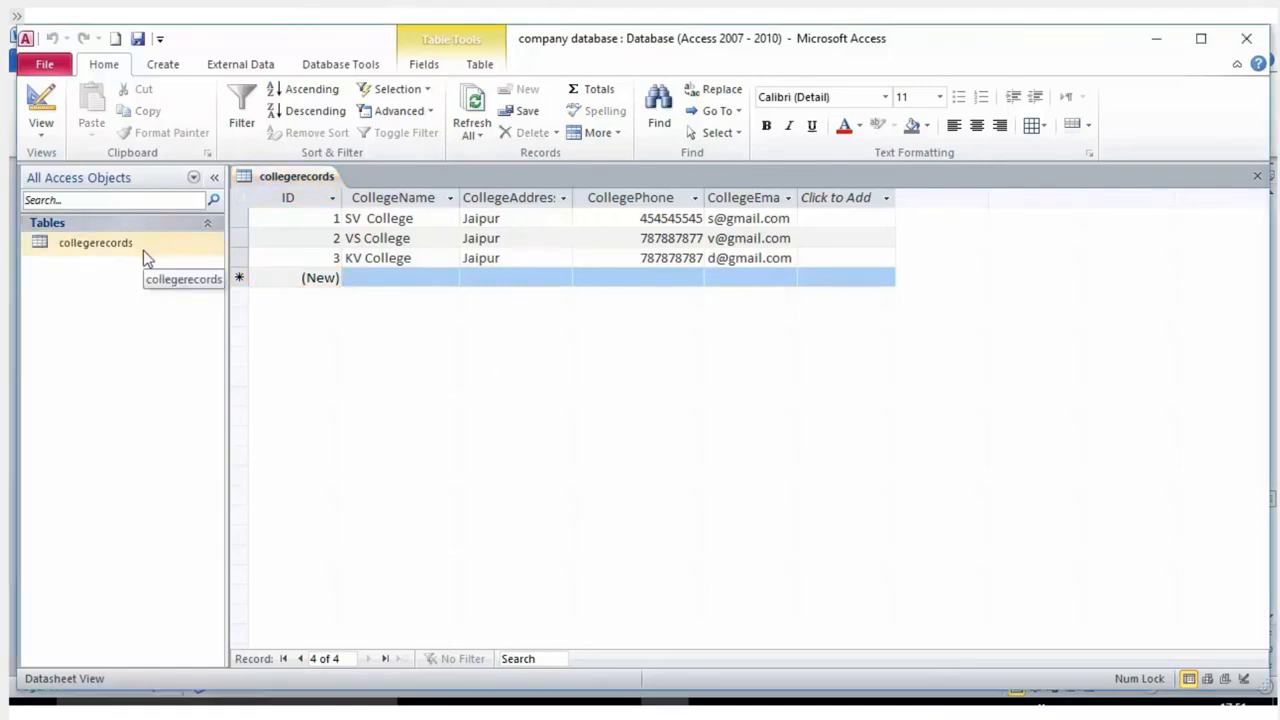
pyautogui.doubleClick(1017, 36)
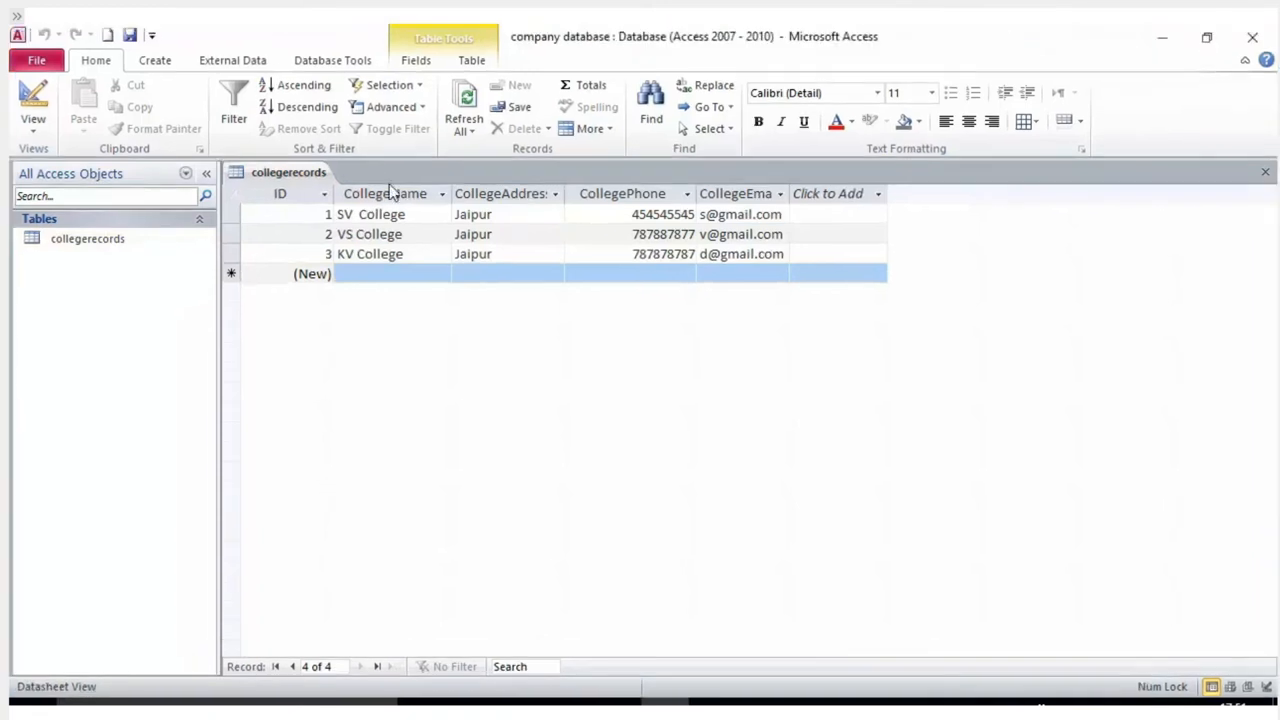
pyautogui.rightClick(172, 234)
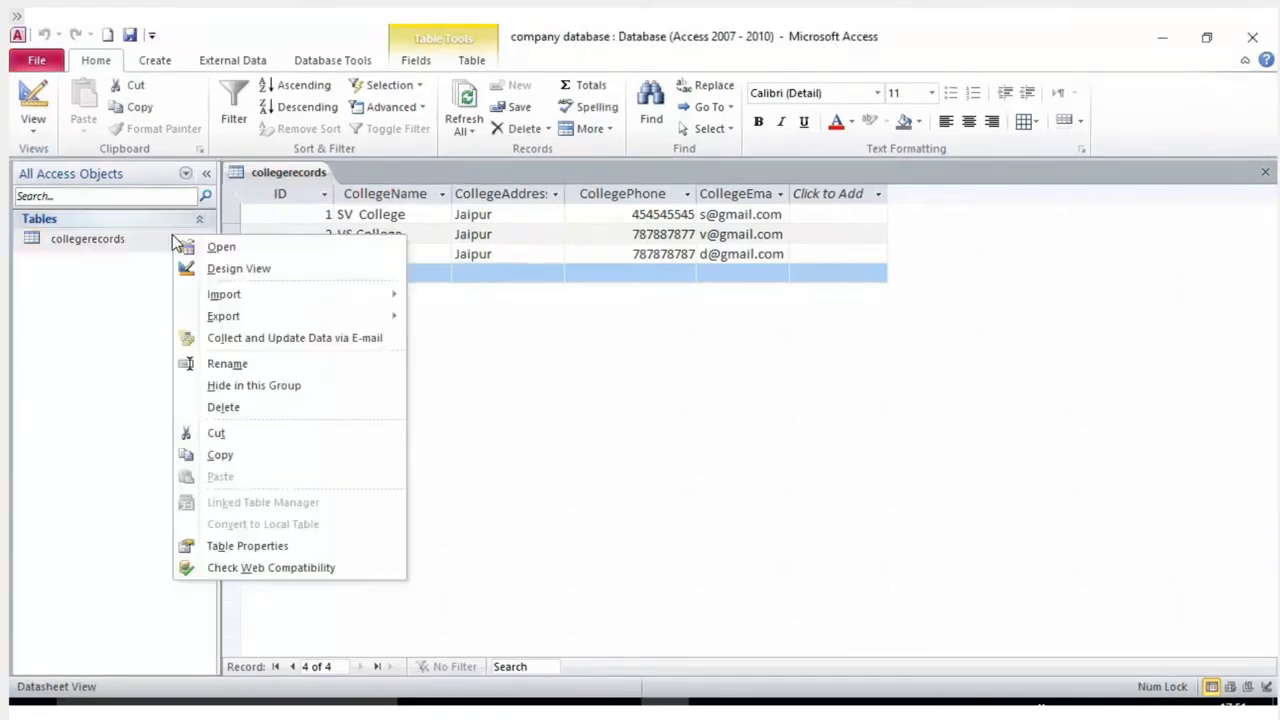
pyautogui.click(766, 417)
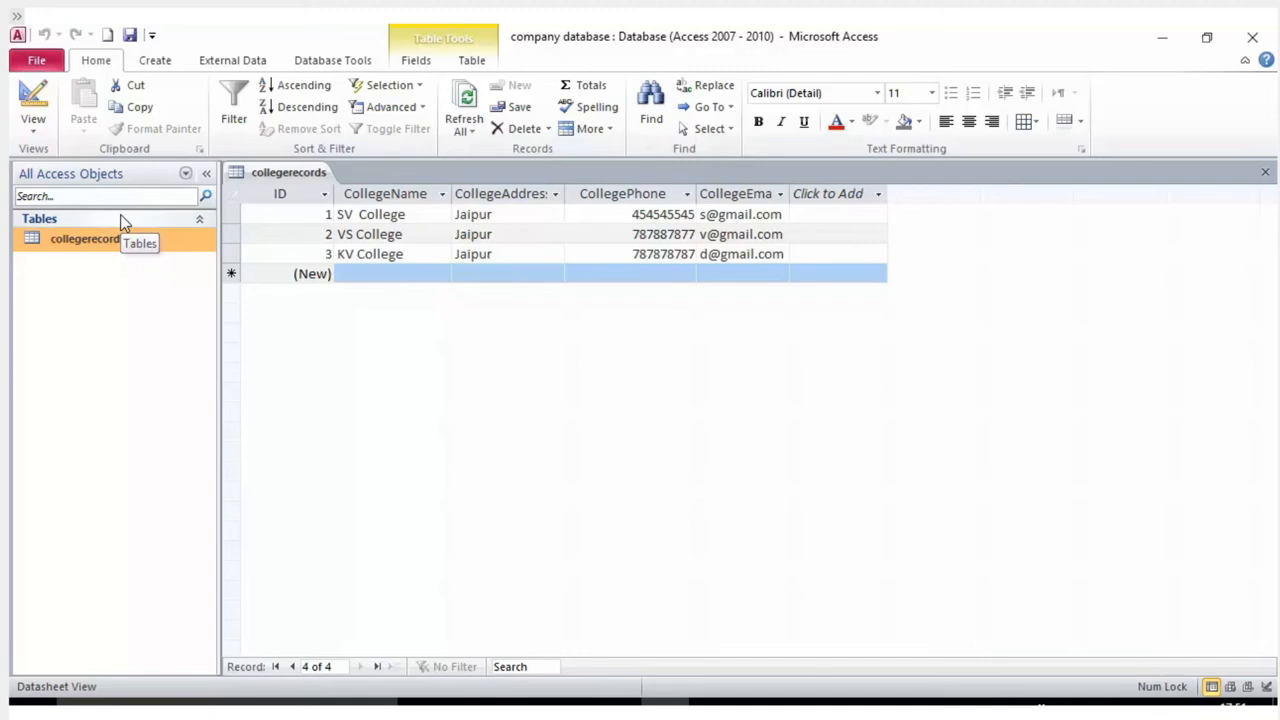
# Close the collegerecords table and reopen it from the Navigation Pane.
pyautogui.rightClick(263, 173)
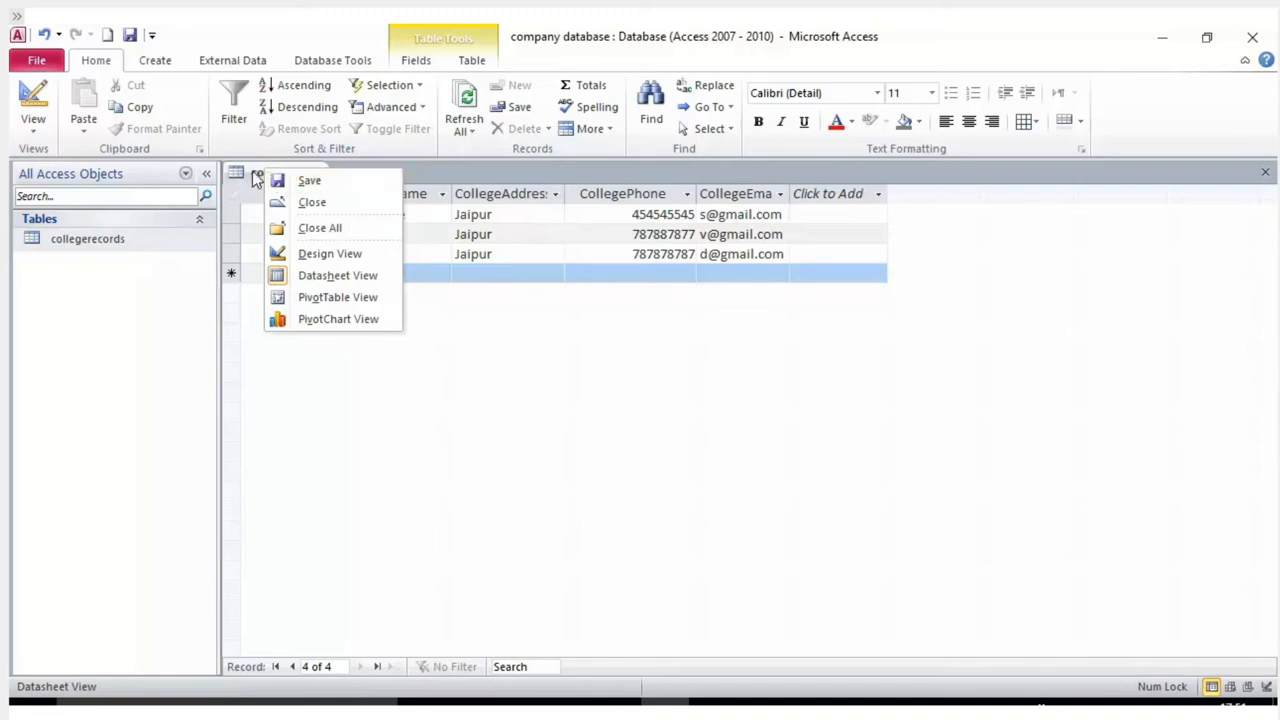
pyautogui.click(306, 204)
pyautogui.doubleClick(111, 240)
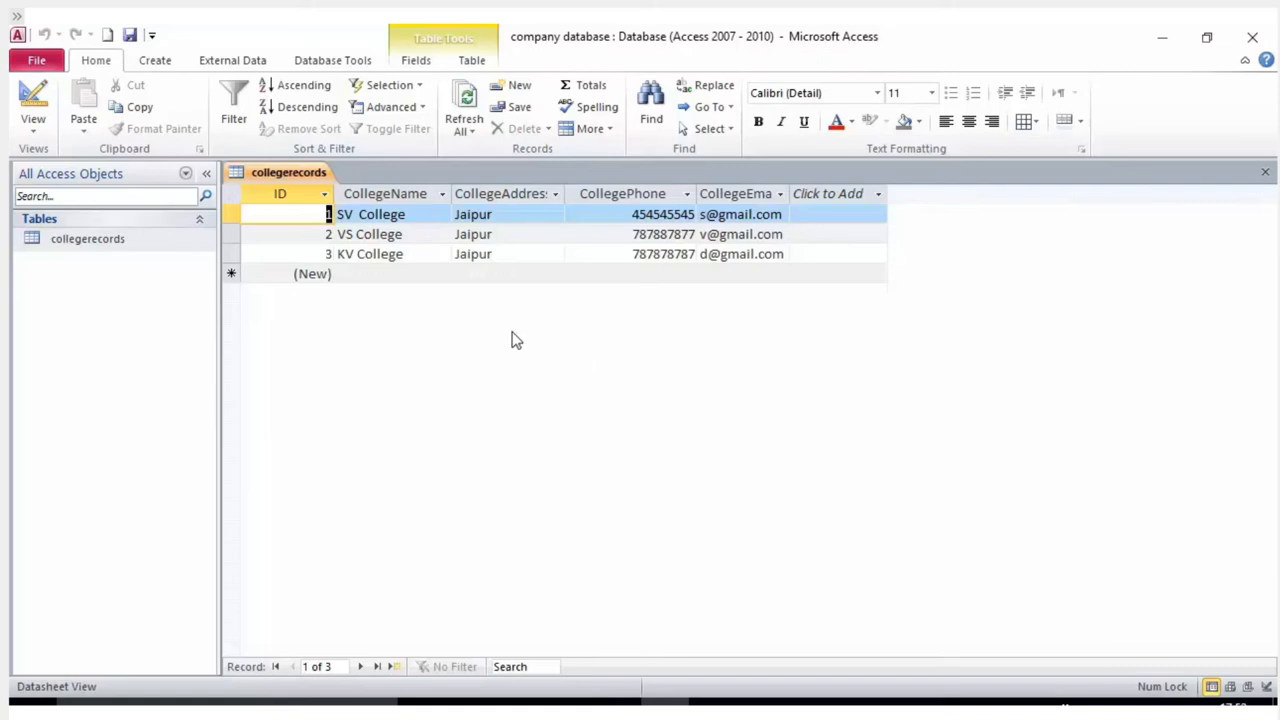
pyautogui.rightClick(271, 173)
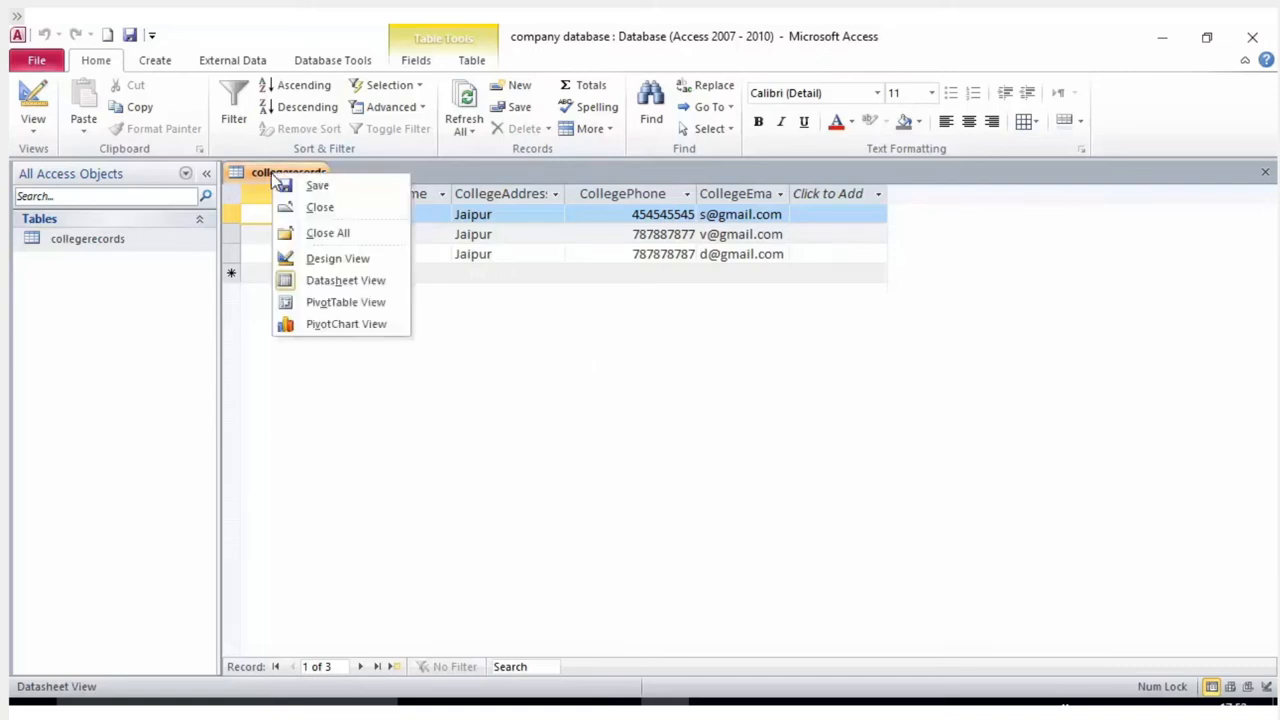
# Close the table, append 'new' to rename it collegerecordsnew, then reopen it in Datasheet View.
pyautogui.click(318, 208)
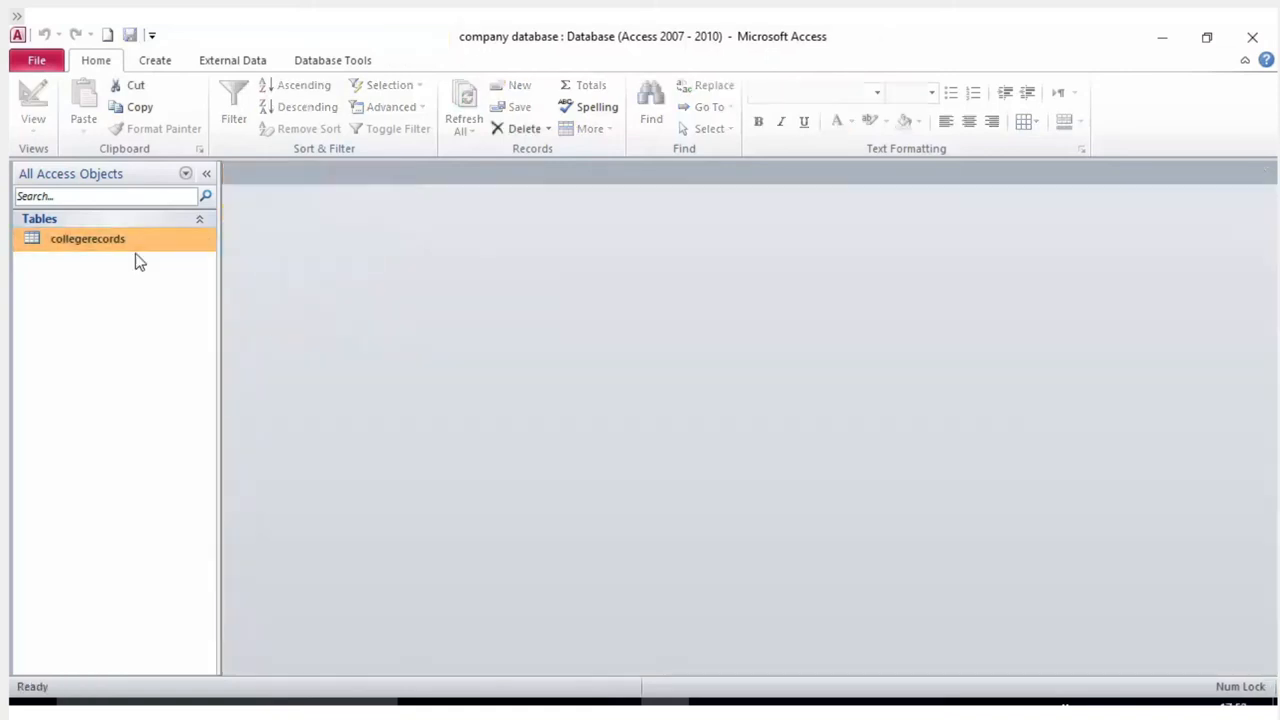
pyautogui.rightClick(117, 246)
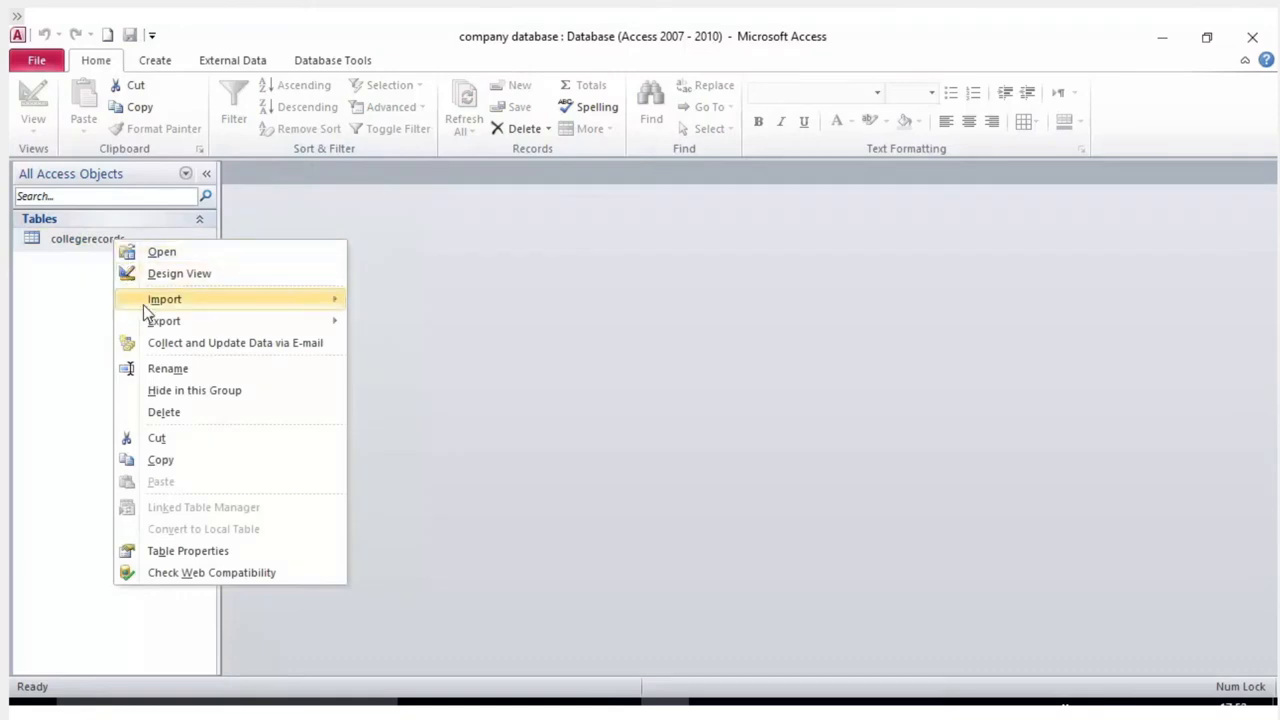
pyautogui.click(170, 368)
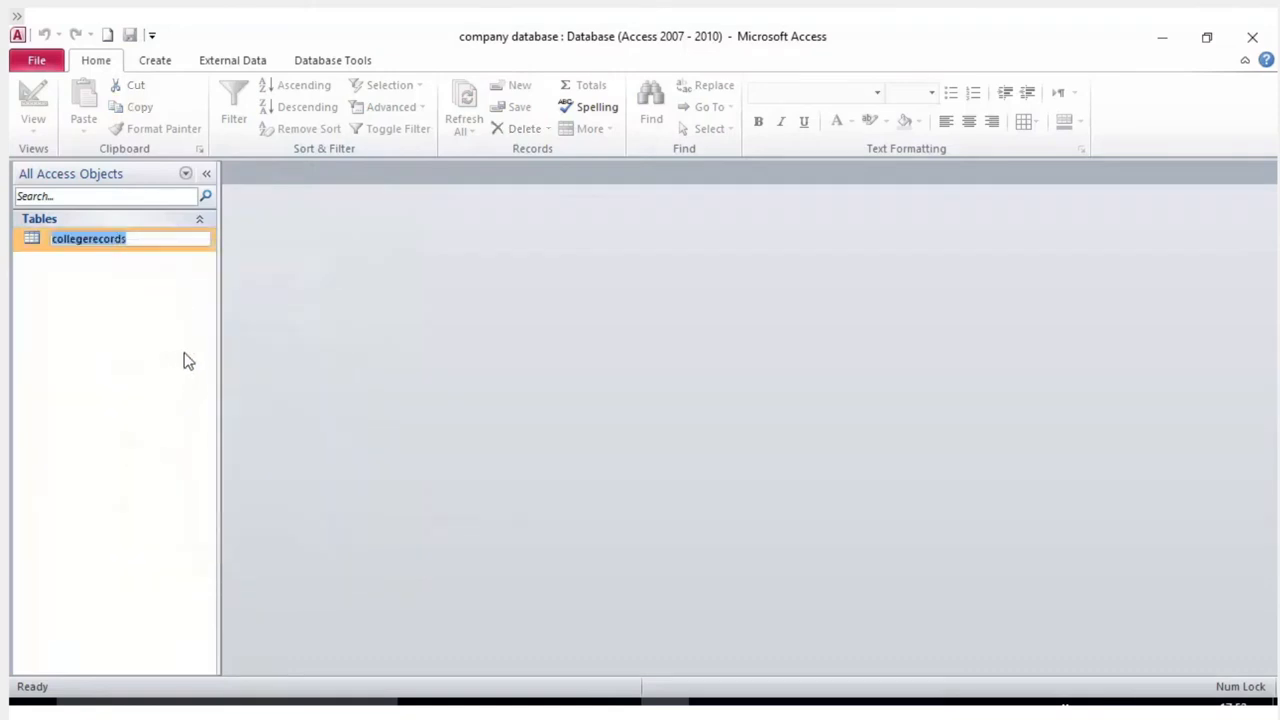
pyautogui.press('End')
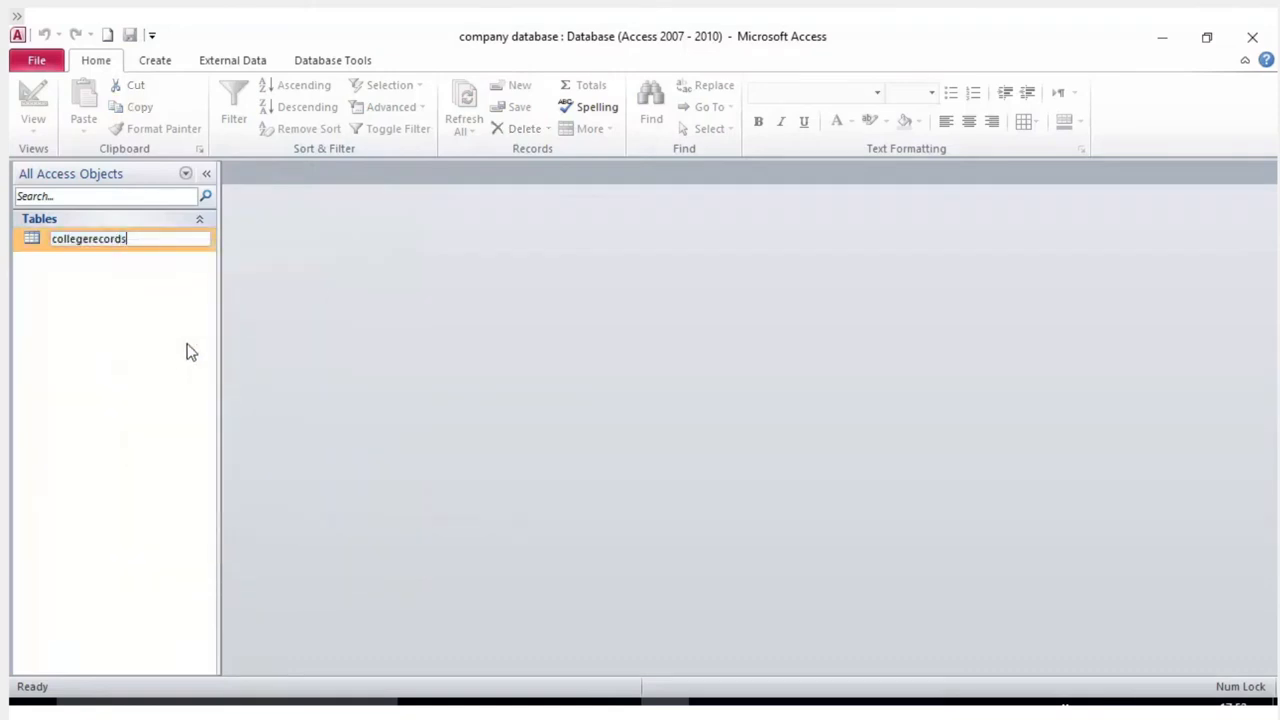
pyautogui.write('new')
pyautogui.press('Return')
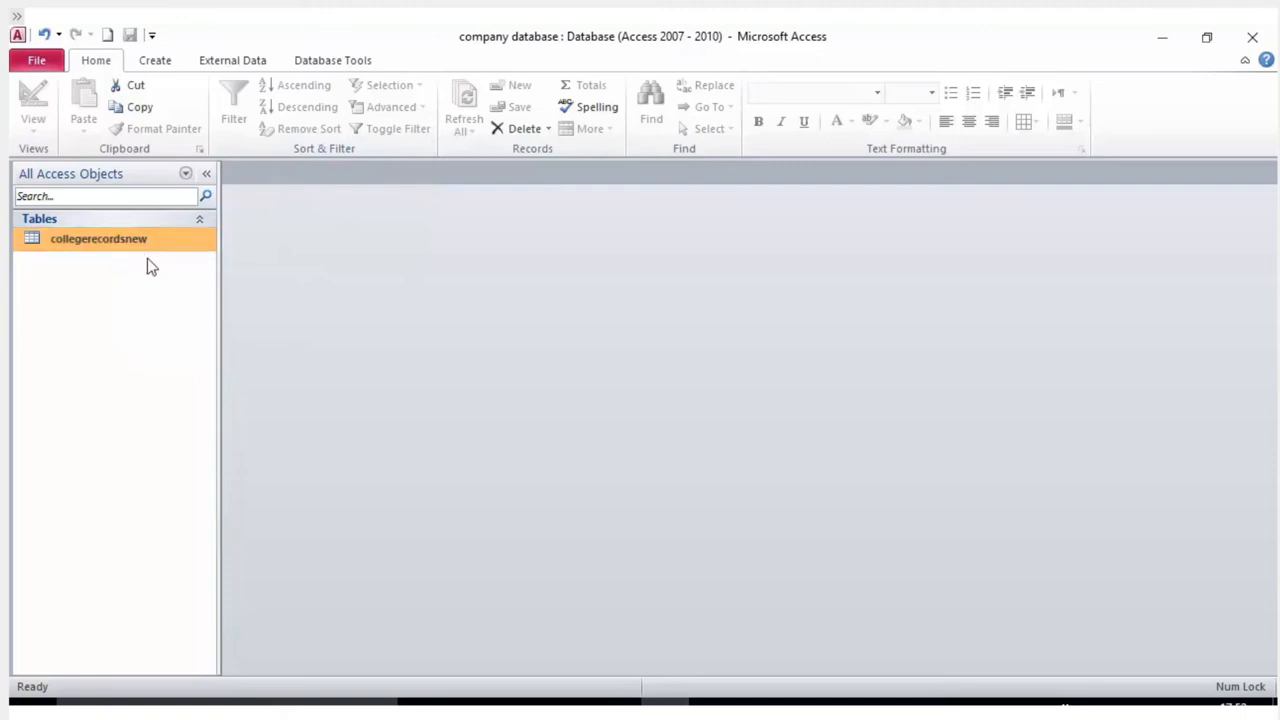
pyautogui.doubleClick(122, 249)
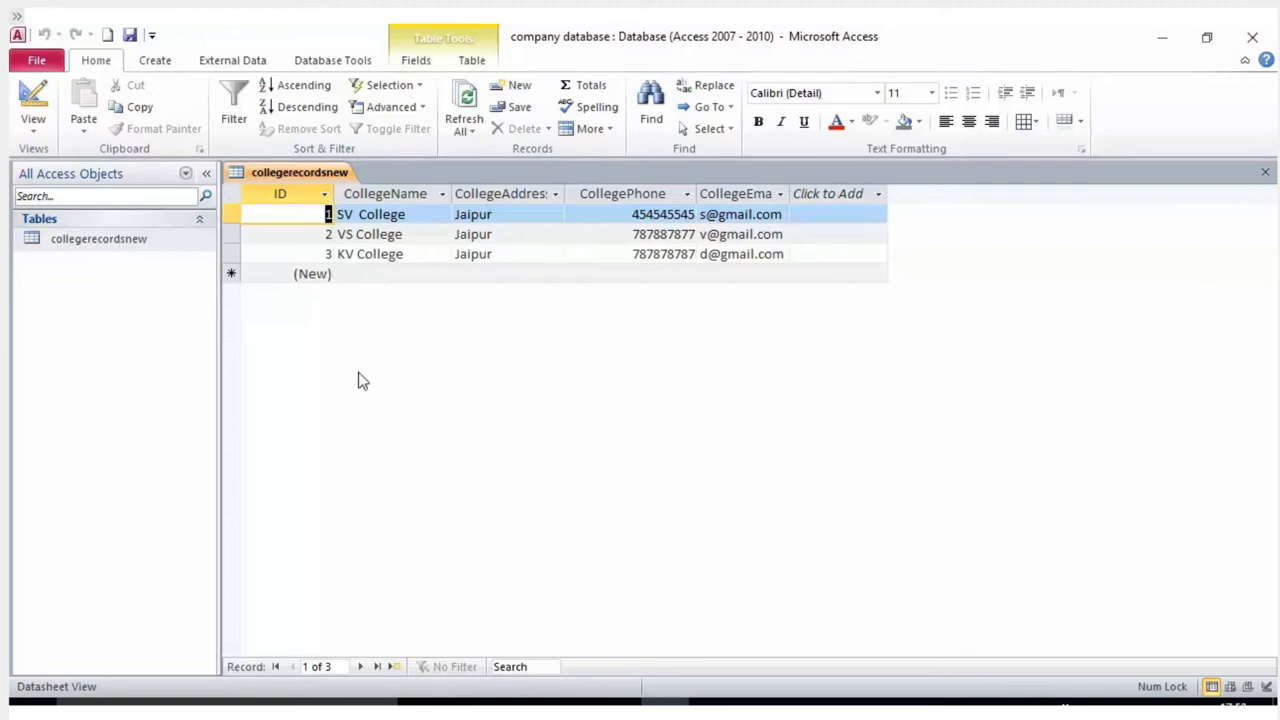
pyautogui.rightClick(295, 179)
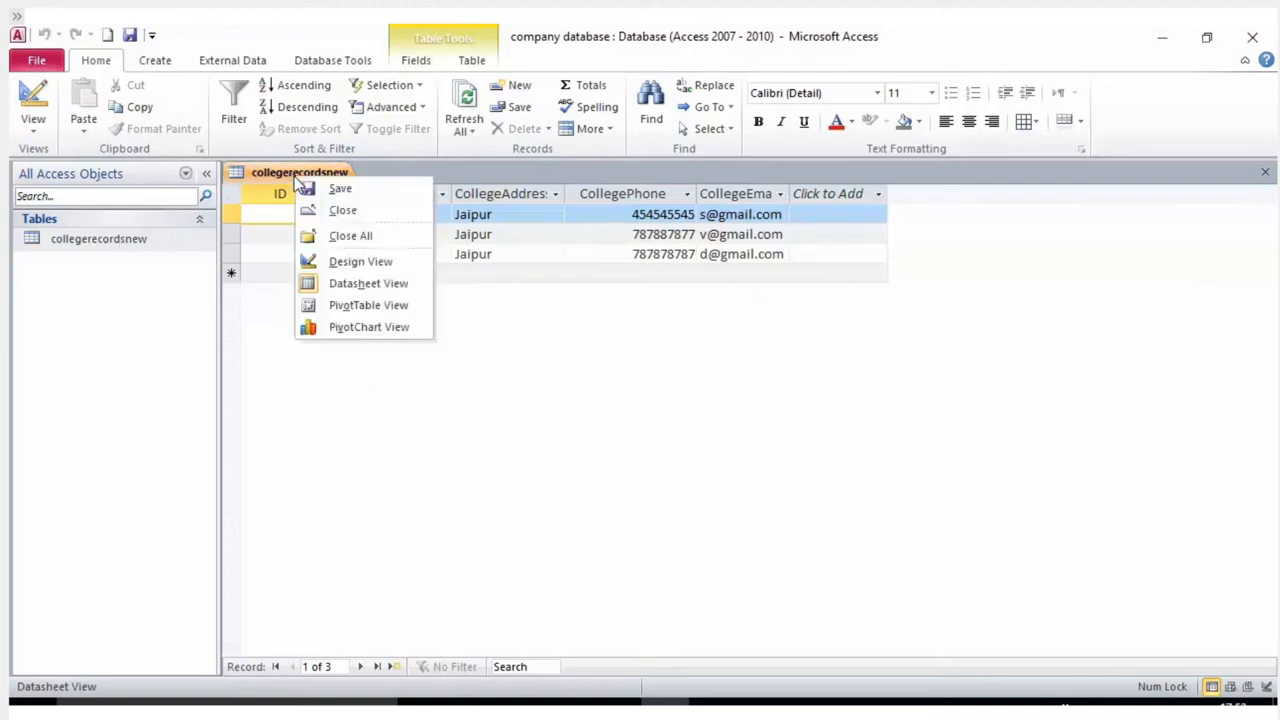
pyautogui.click(336, 210)
pyautogui.rightClick(120, 251)
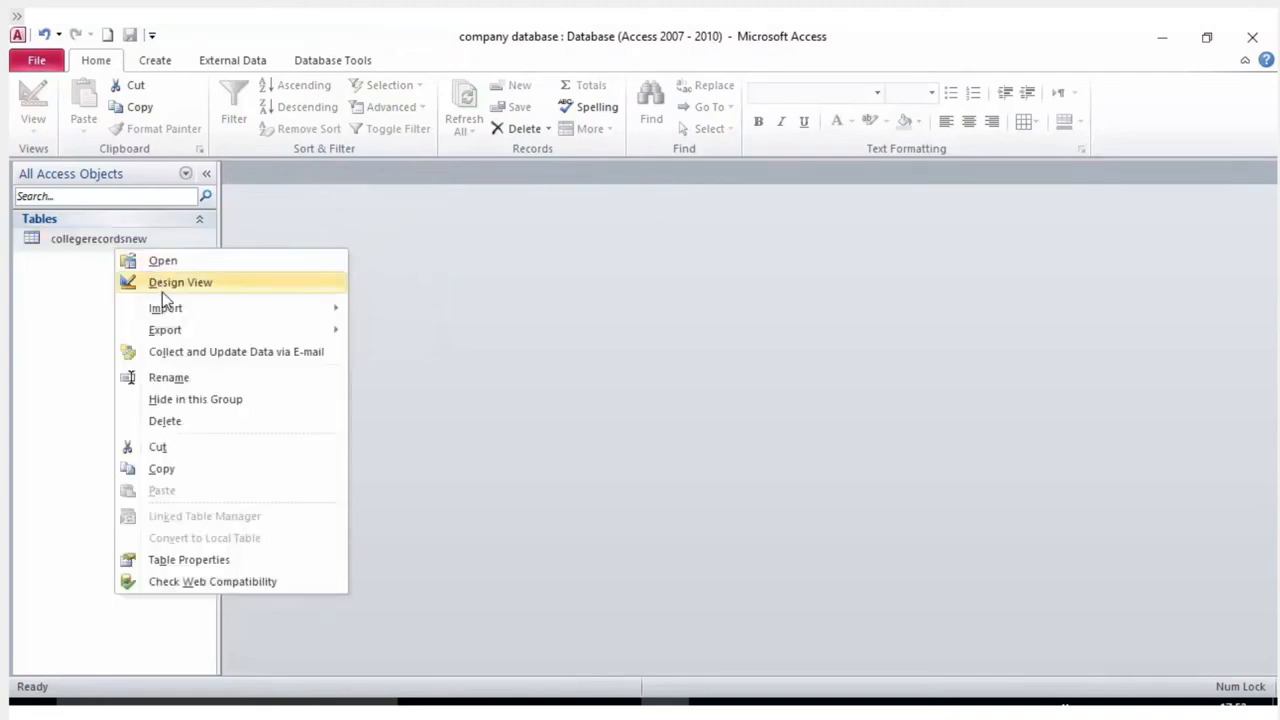
pyautogui.rightClick(81, 242)
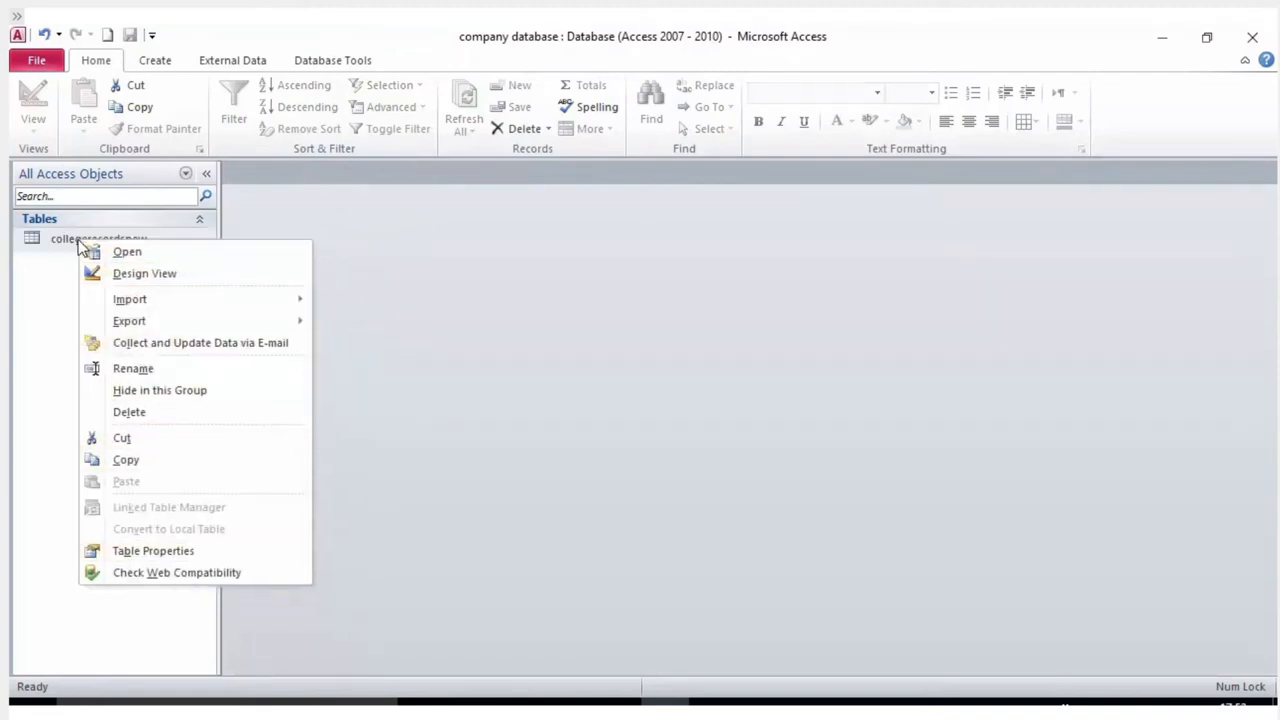
pyautogui.click(143, 368)
pyautogui.click(182, 243)
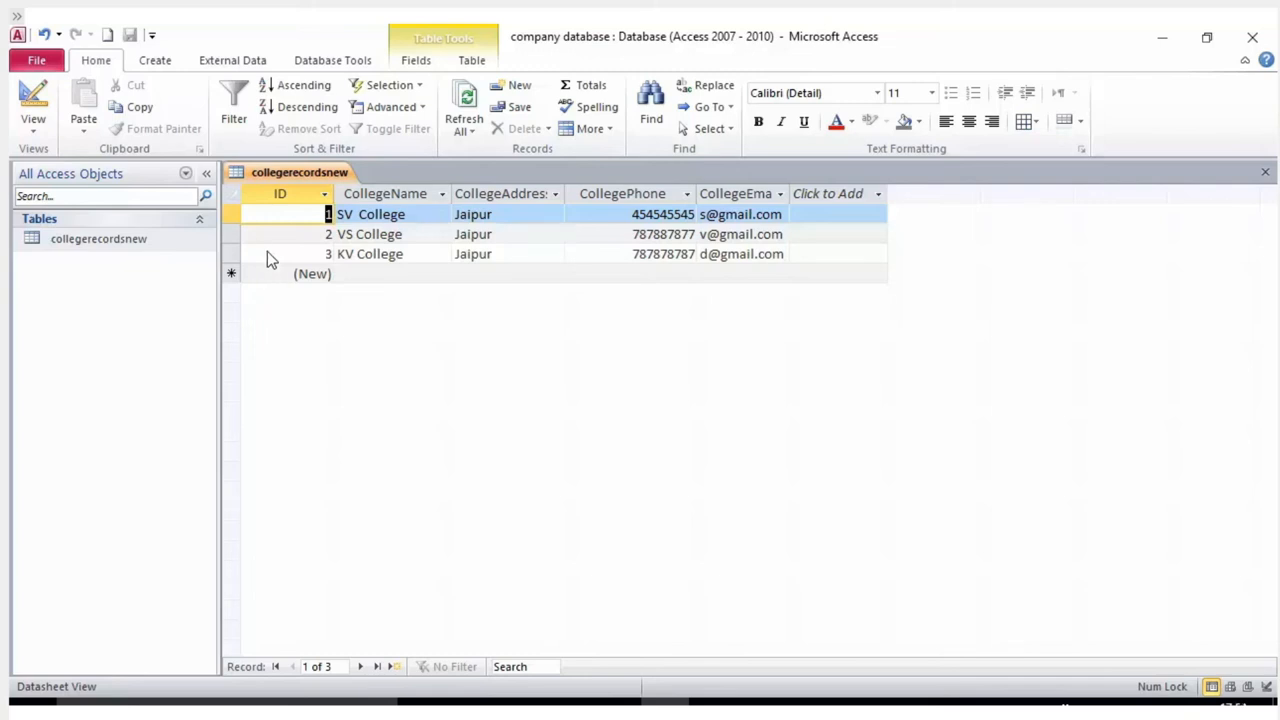
# Close collegerecordsnew, choose Delete on it, then decline the confirmation so the table stays.
pyautogui.rightClick(270, 176)
pyautogui.click(300, 203)
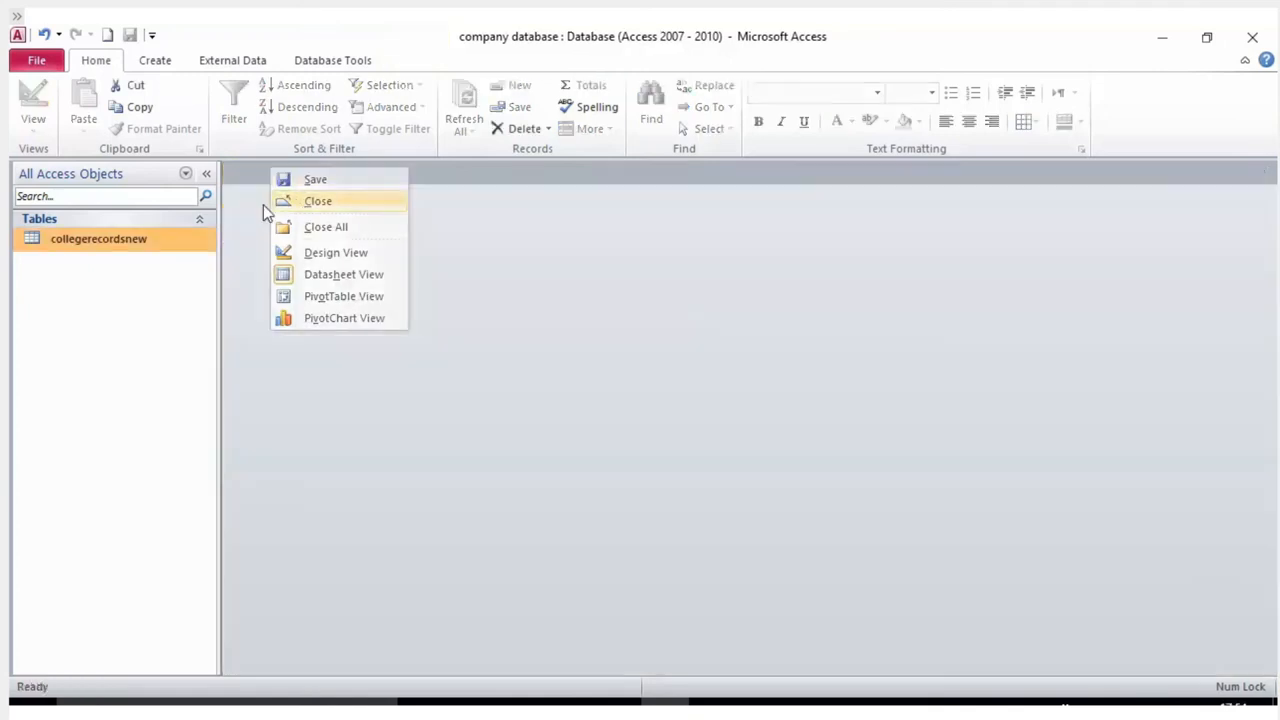
pyautogui.rightClick(139, 242)
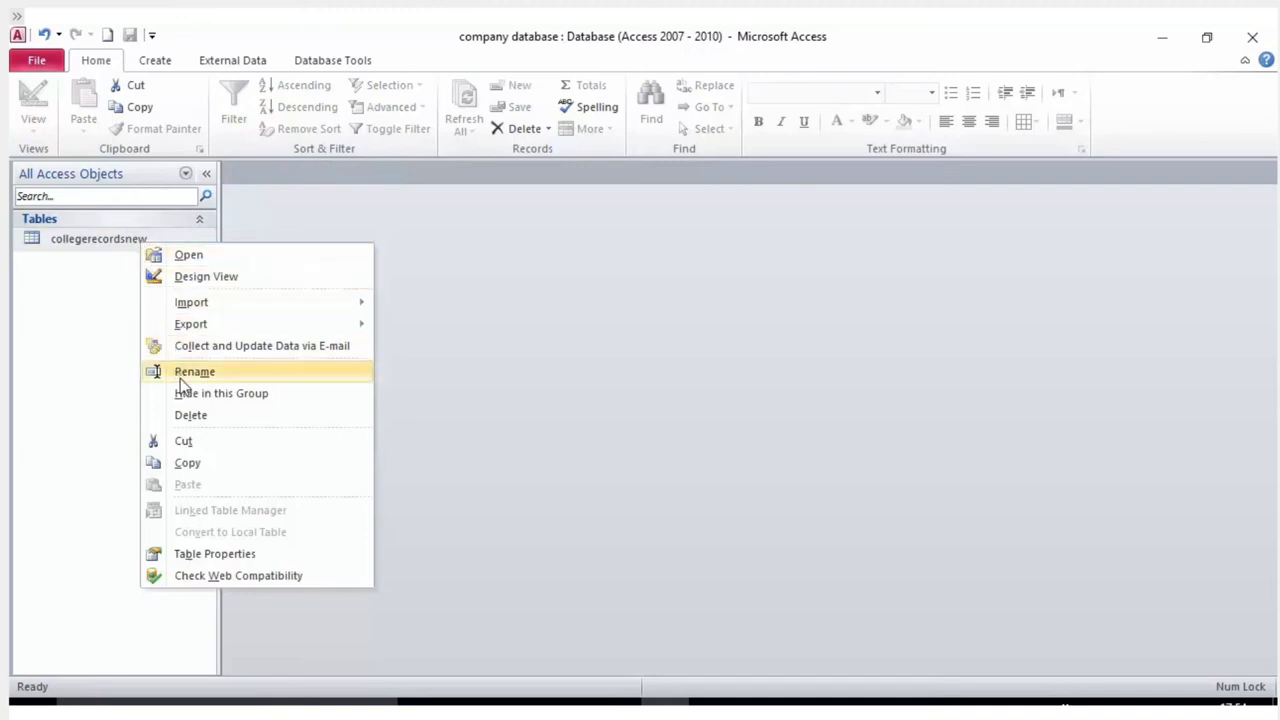
pyautogui.click(197, 423)
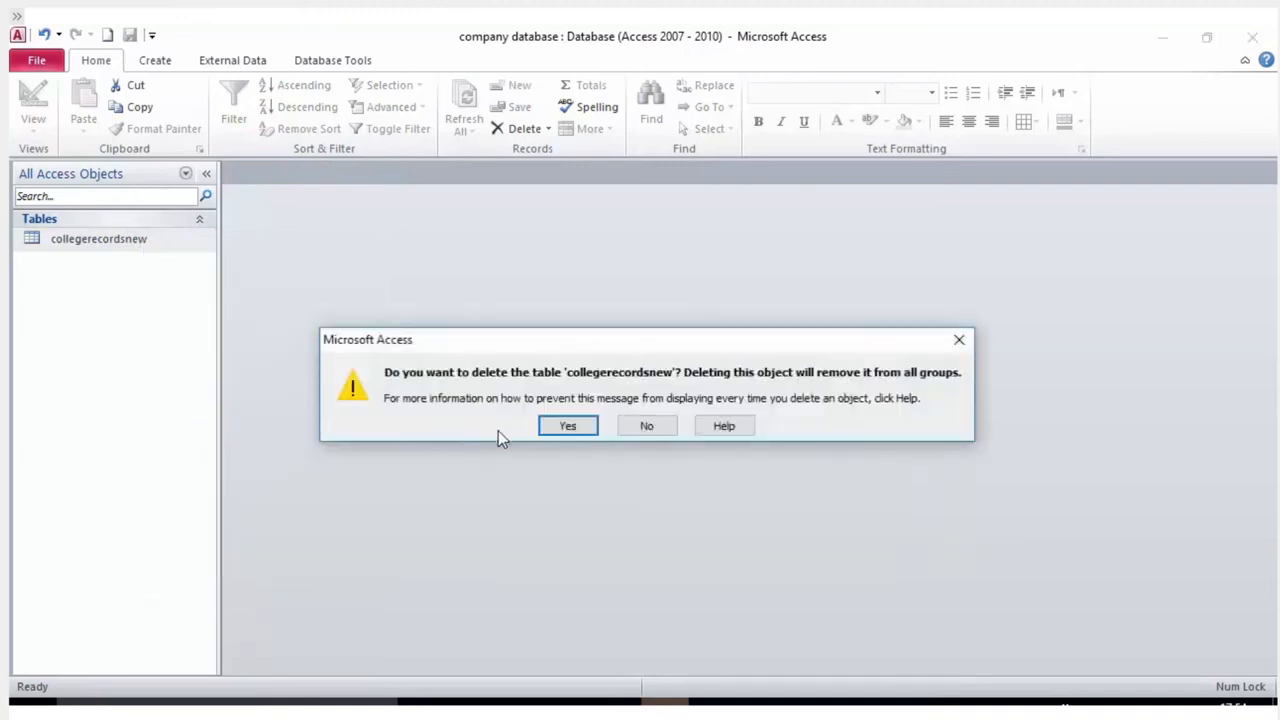
pyautogui.click(568, 428)
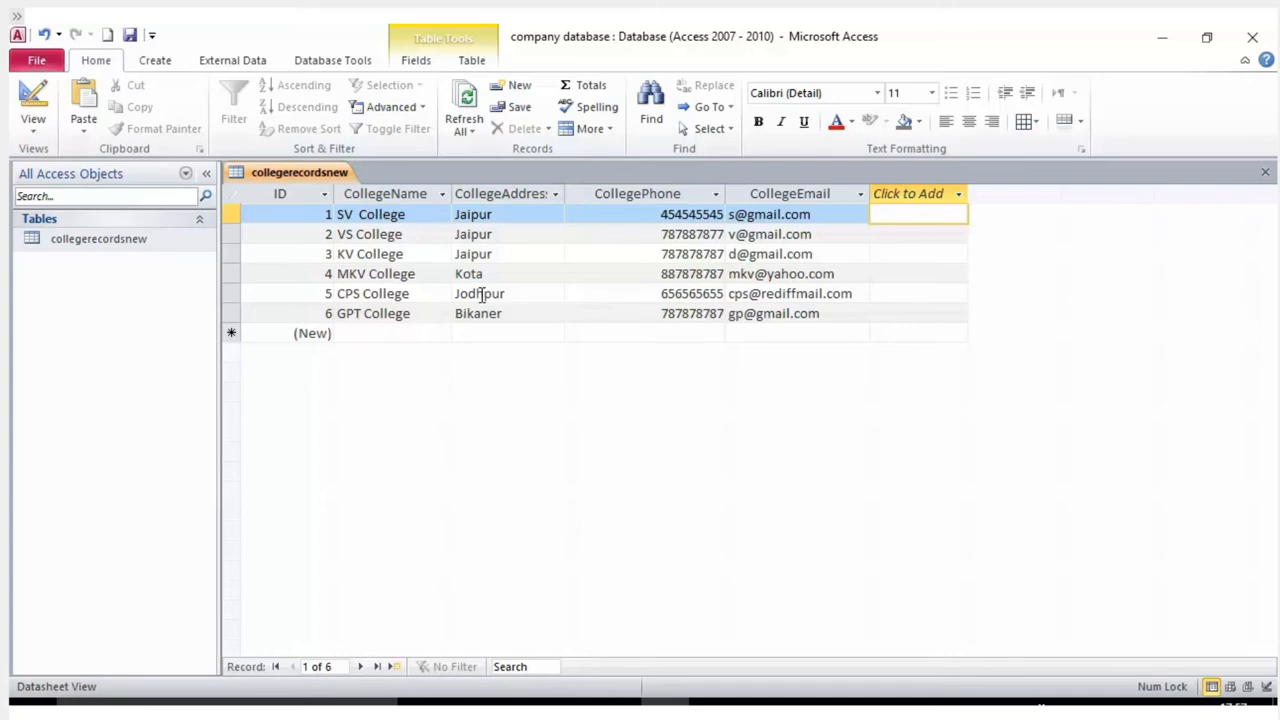
# Sort A to Z from a CollegeName cell's menu, then dismiss the CollegeAddress header menu.
pyautogui.click(401, 216)
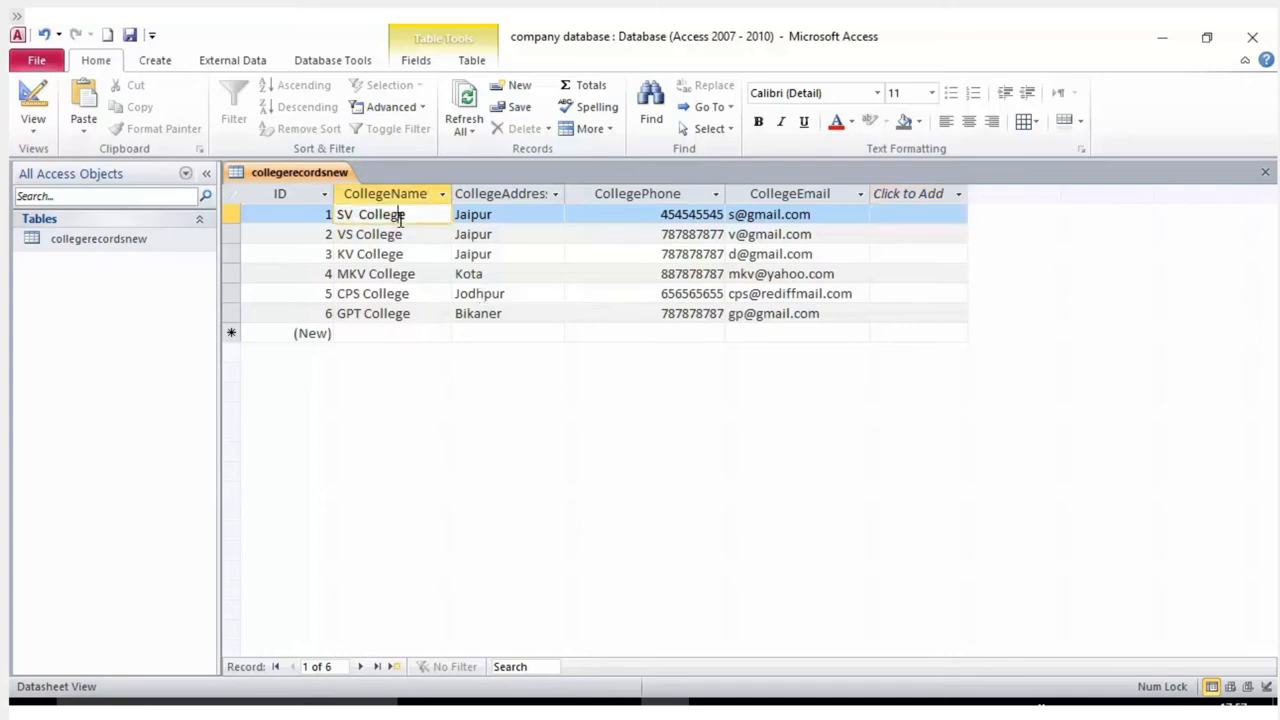
pyautogui.rightClick(434, 222)
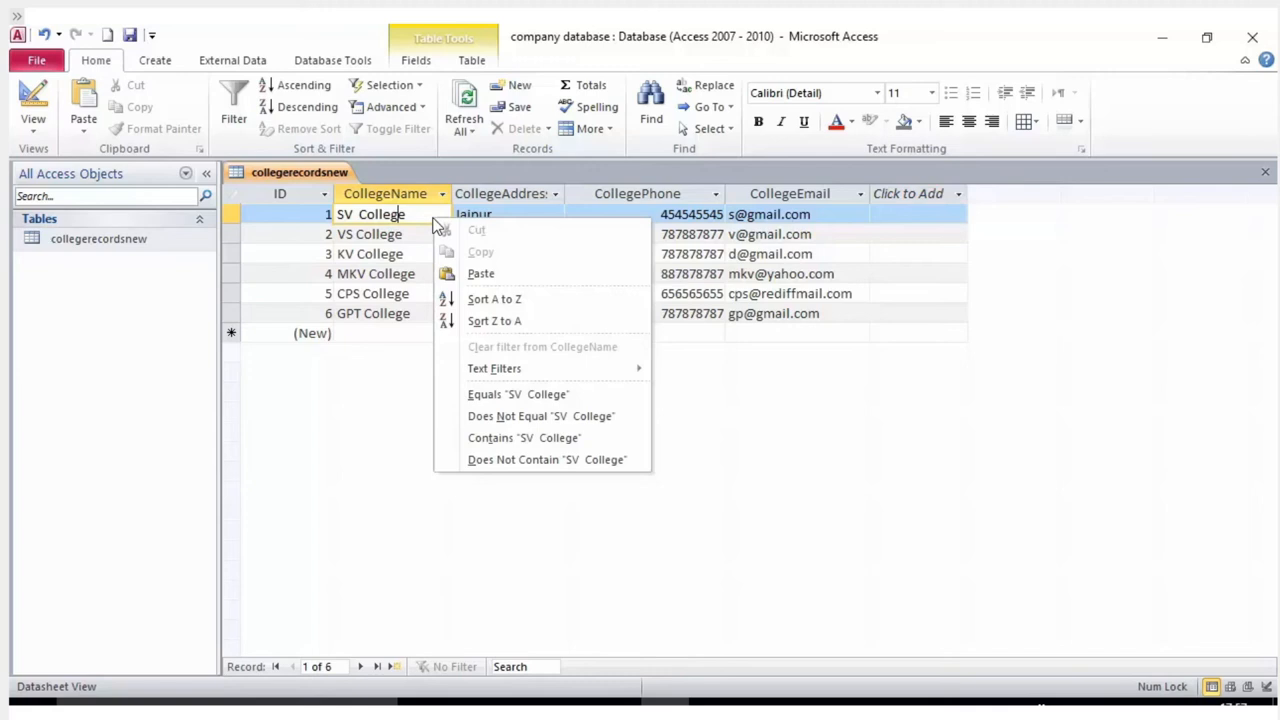
pyautogui.click(490, 300)
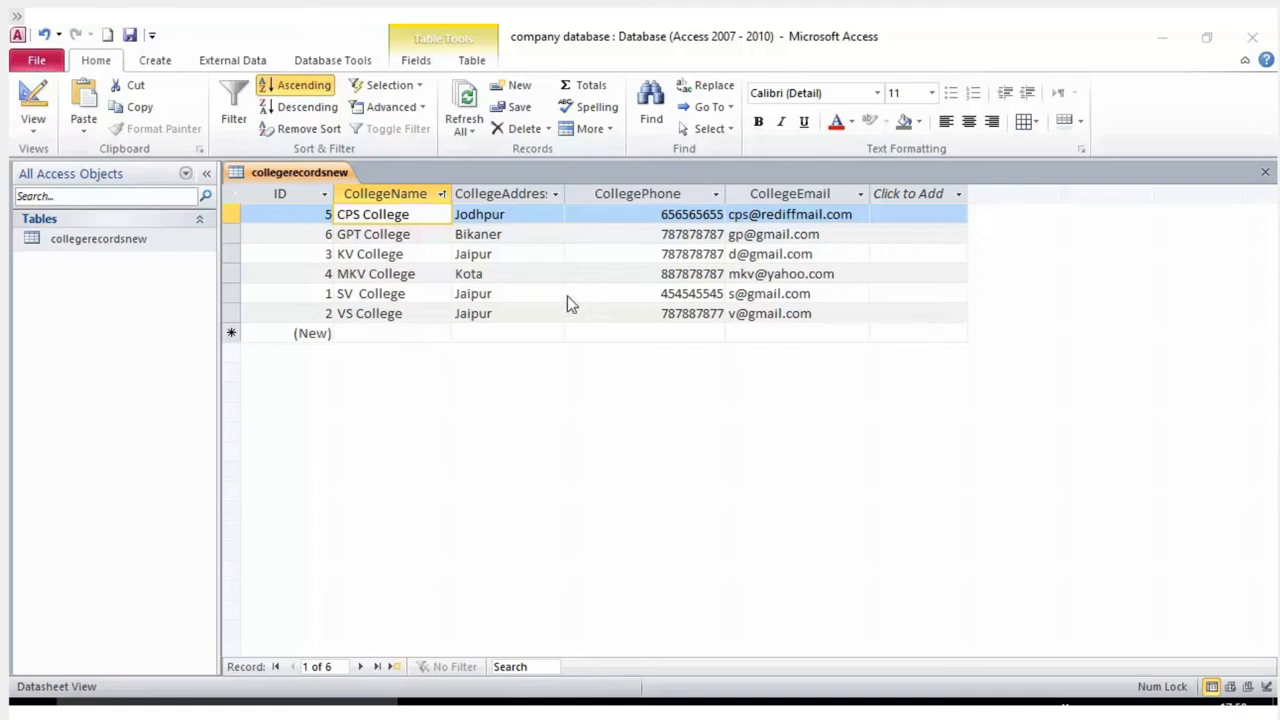
pyautogui.rightClick(508, 196)
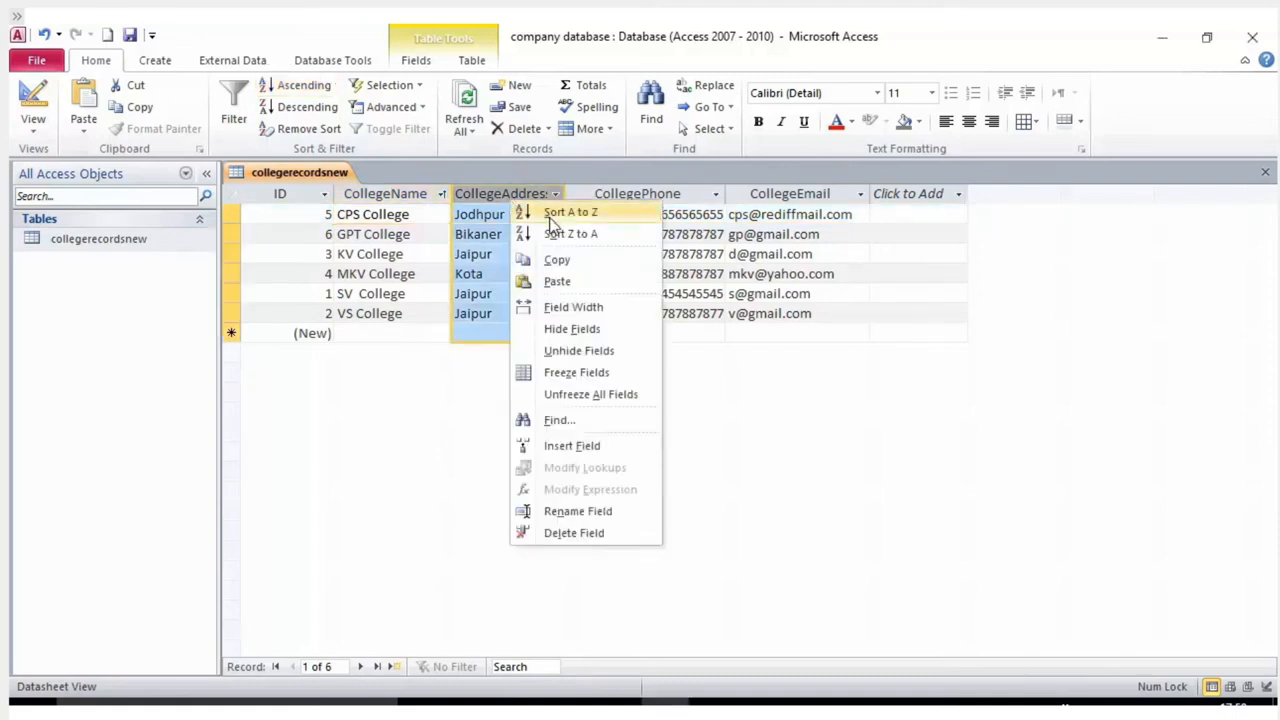
pyautogui.click(486, 201)
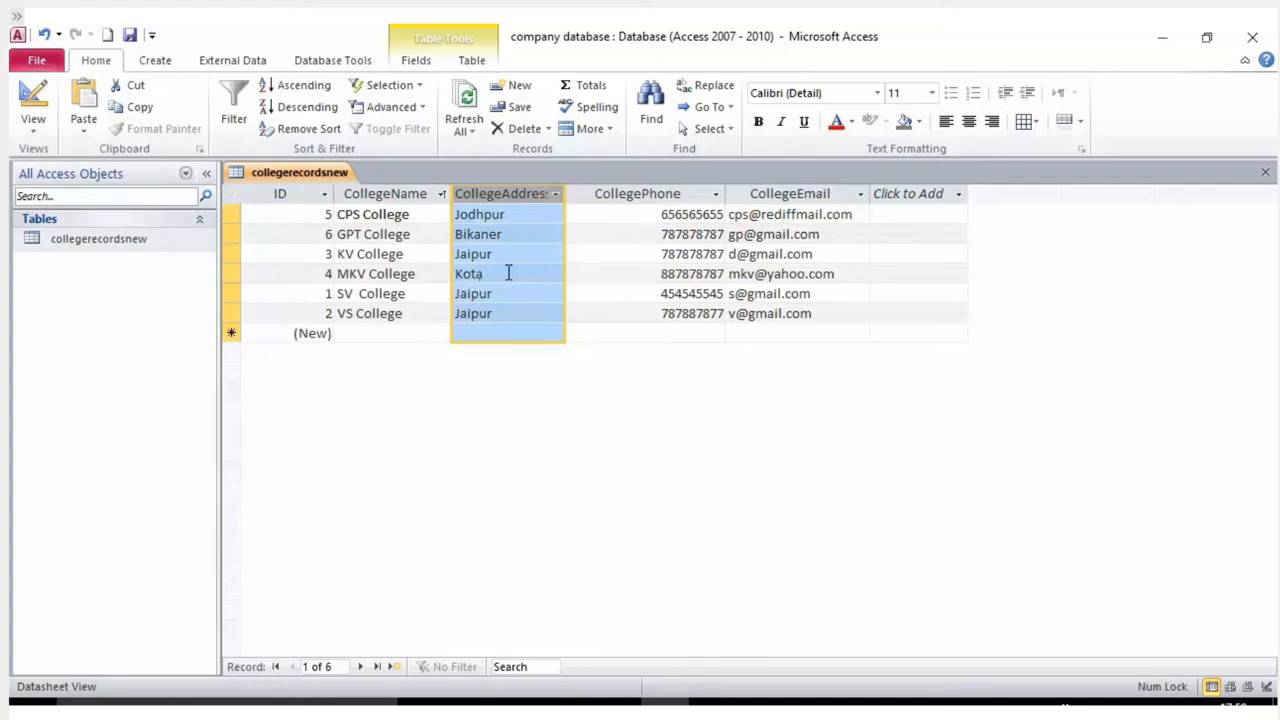
# Select the CollegeName, CollegePhone, CollegeEmail and CollegeAddress columns in turn.
pyautogui.click(394, 197)
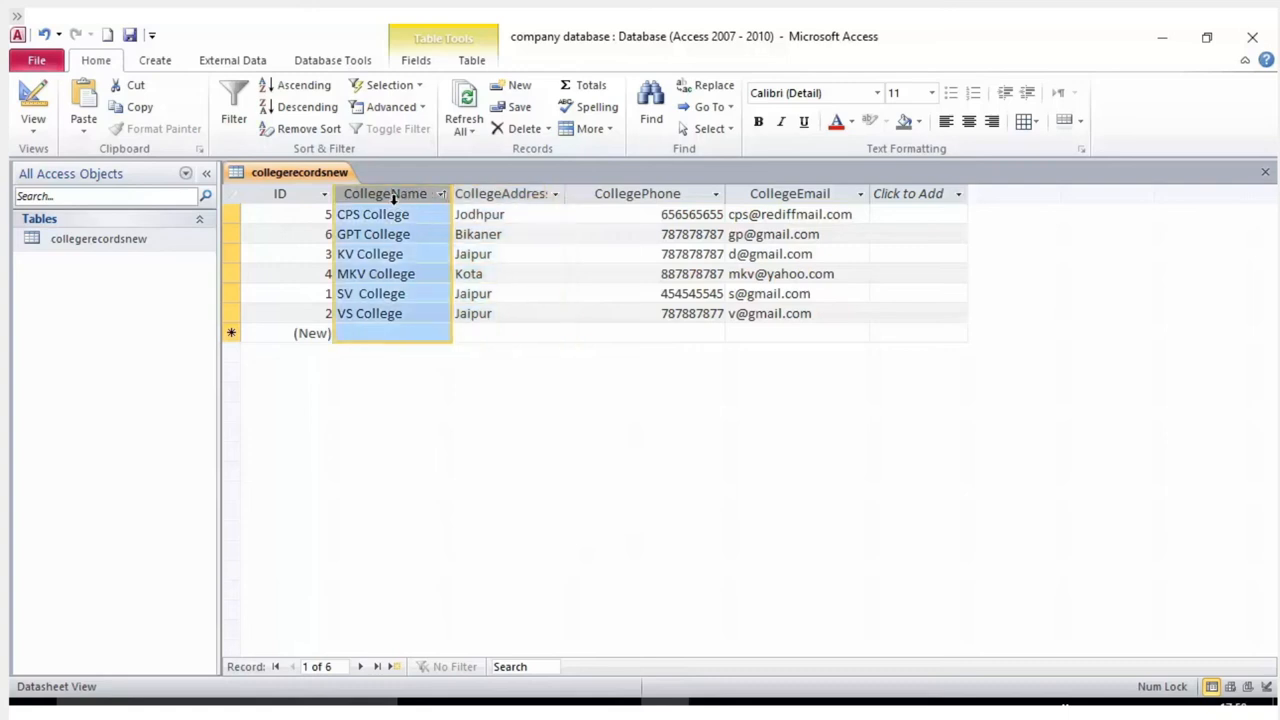
pyautogui.click(622, 195)
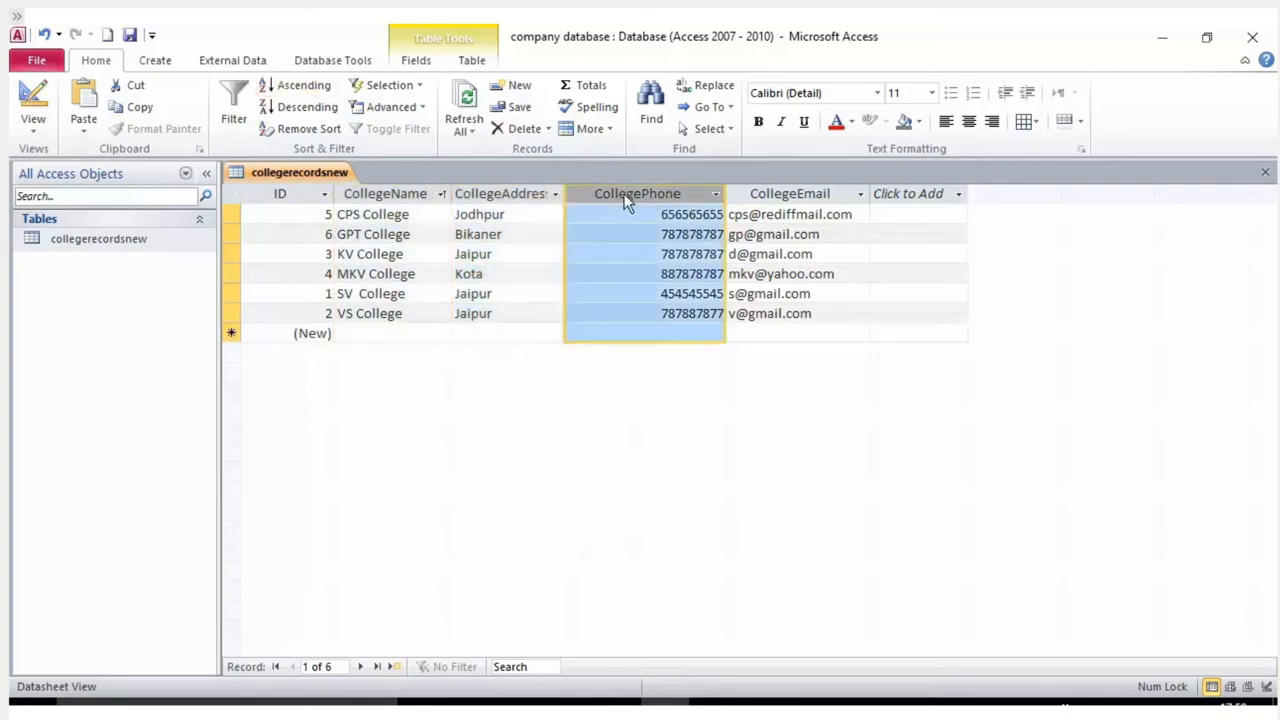
pyautogui.click(798, 197)
pyautogui.click(480, 192)
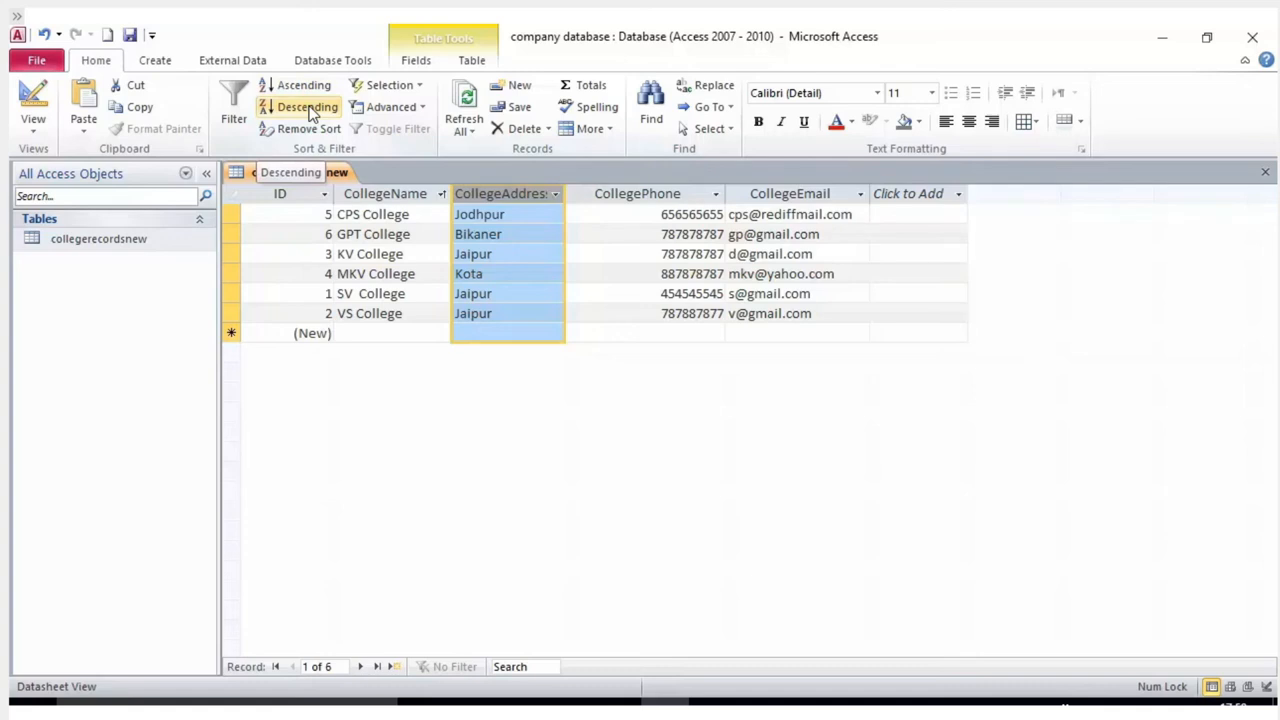
pyautogui.click(694, 214)
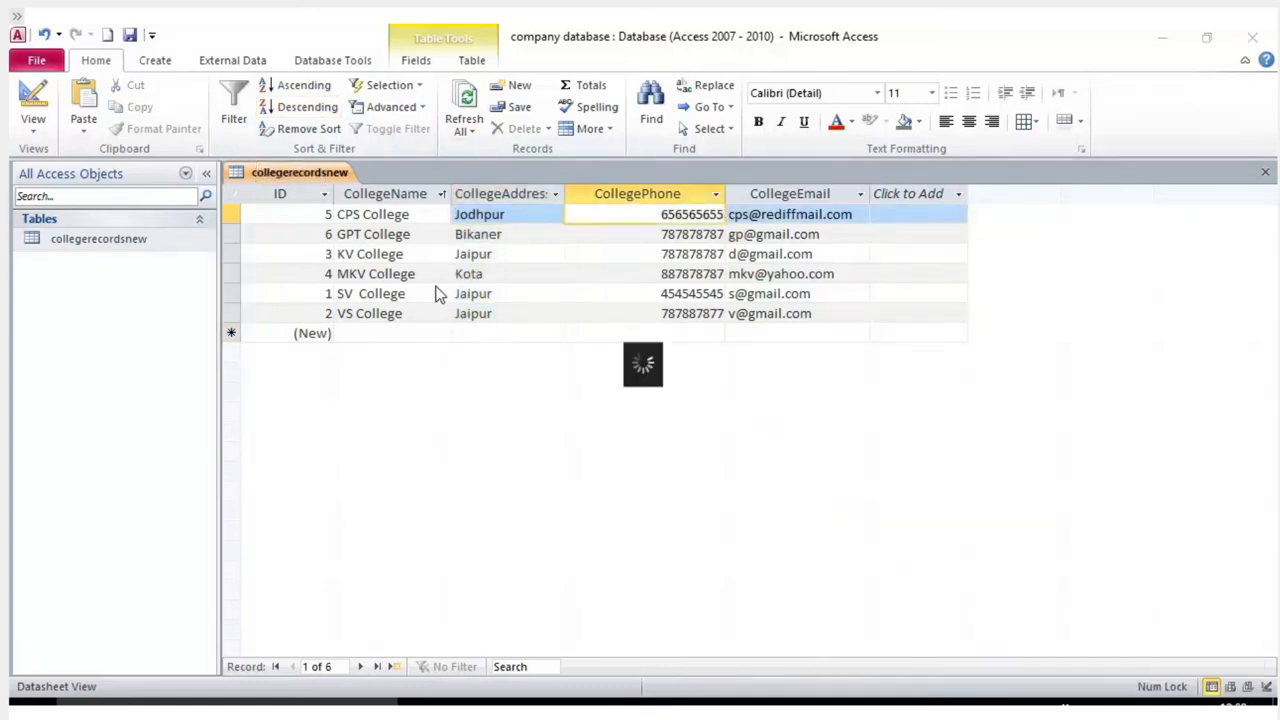
pyautogui.click(407, 195)
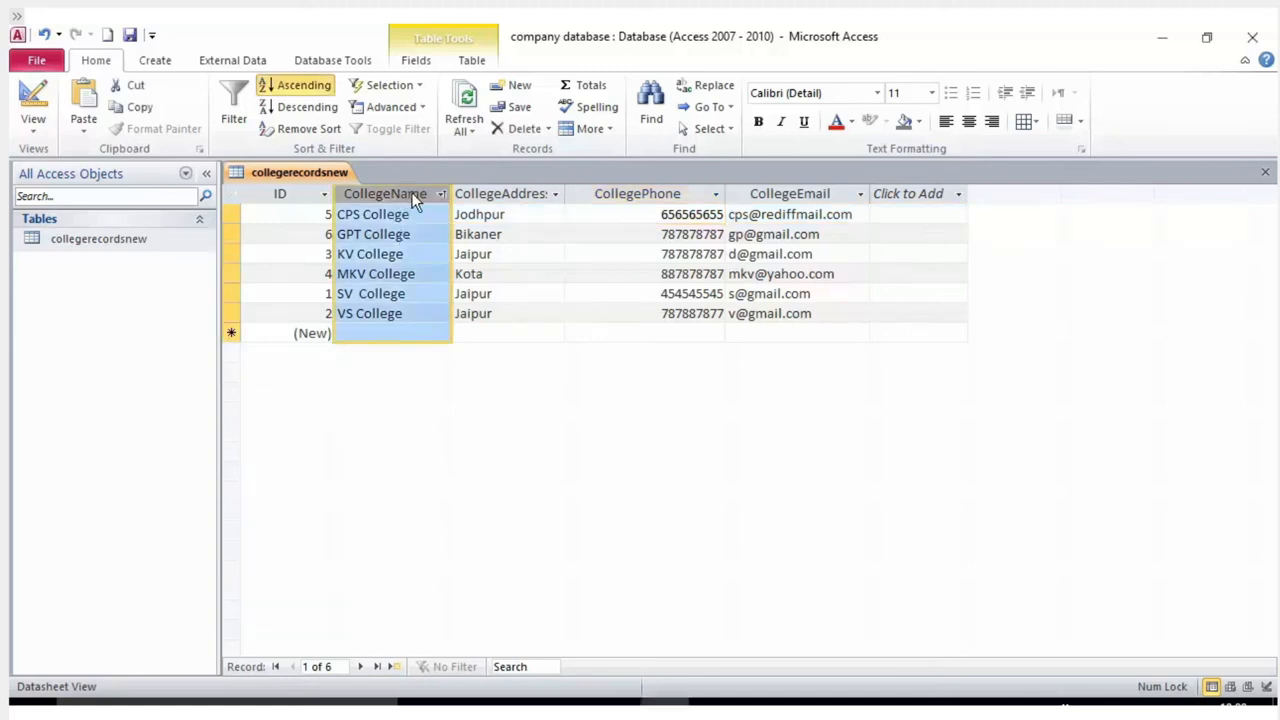
pyautogui.click(516, 190)
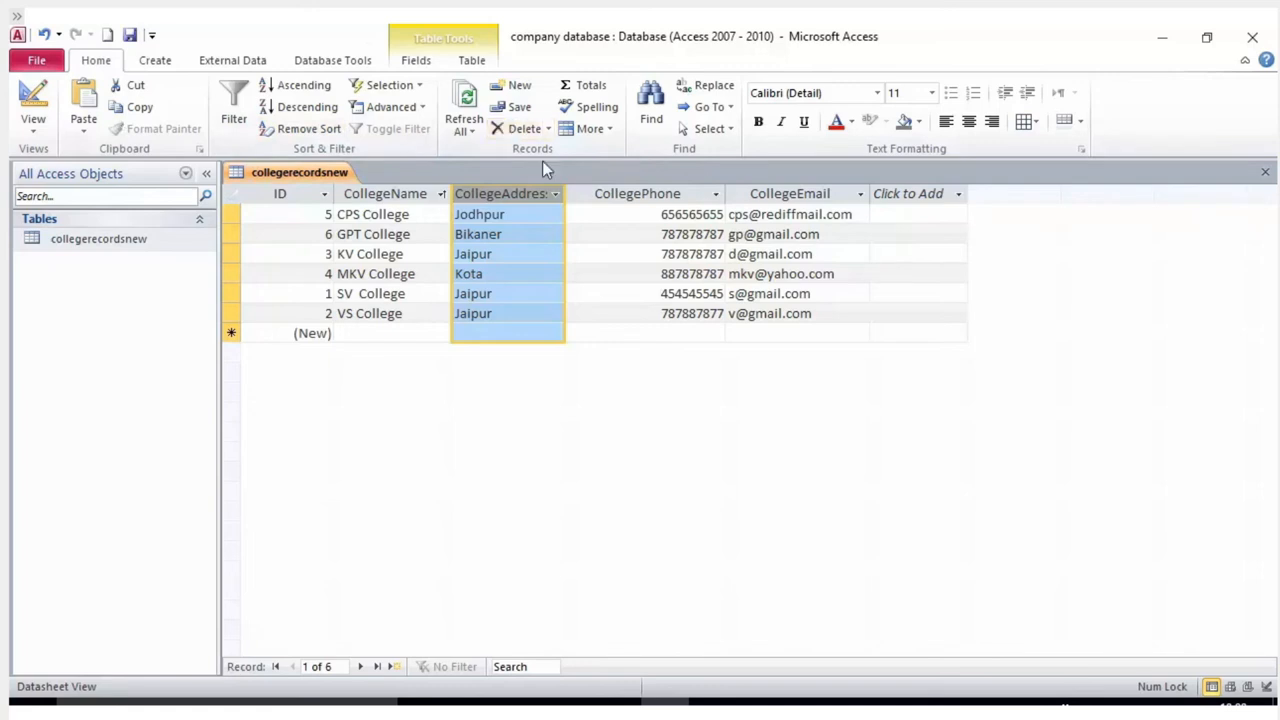
# Sort CollegeAddress ascending, then descending, check the address order, and then remove the sort.
pyautogui.click(310, 86)
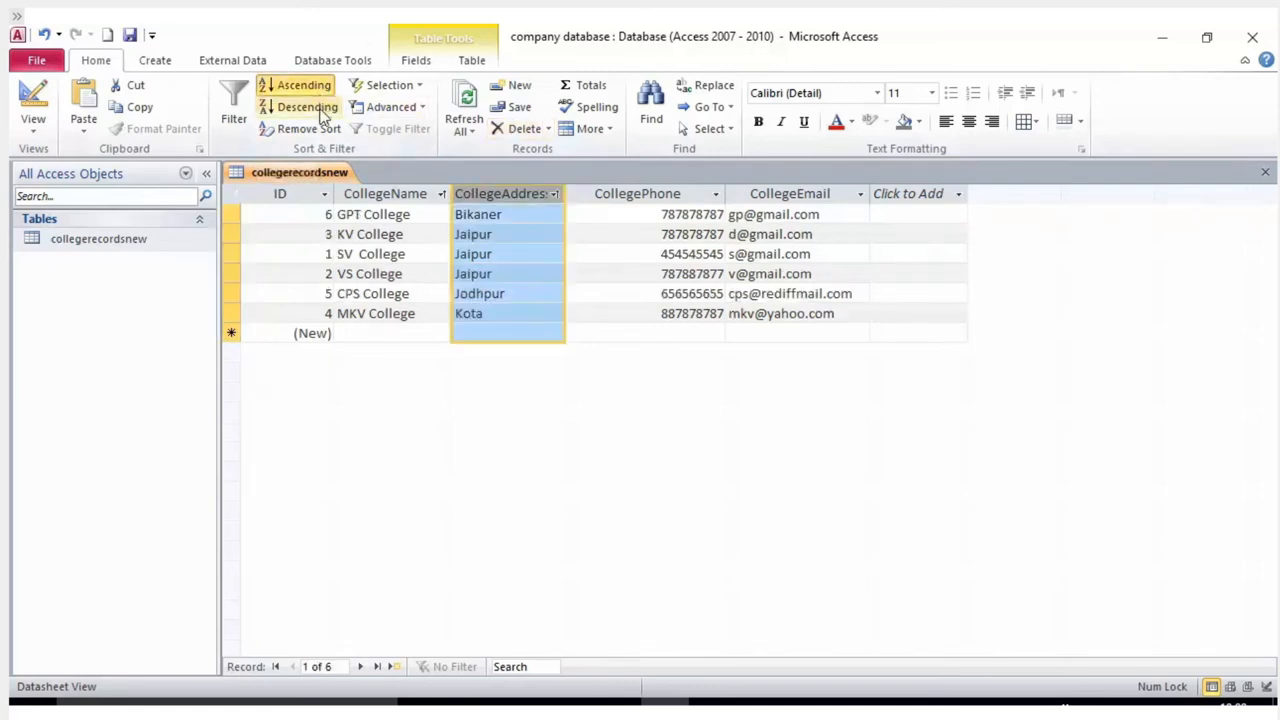
pyautogui.click(321, 112)
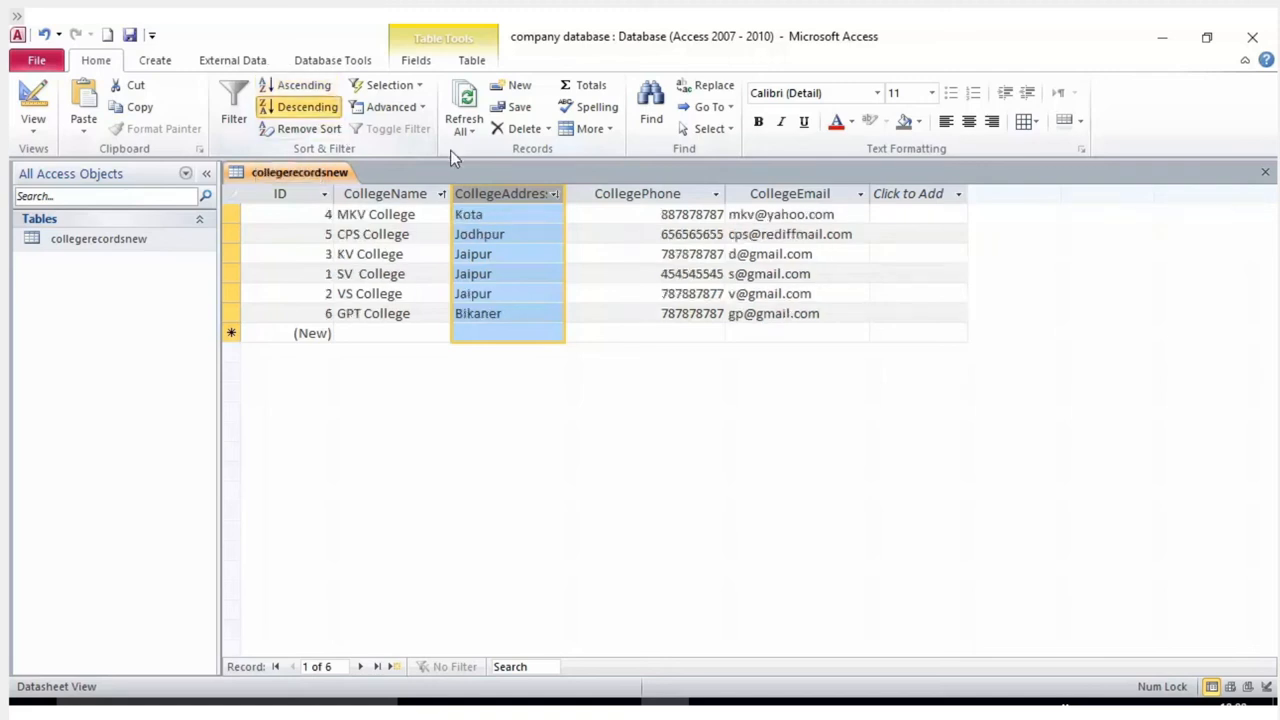
pyautogui.click(129, 38)
pyautogui.click(505, 217)
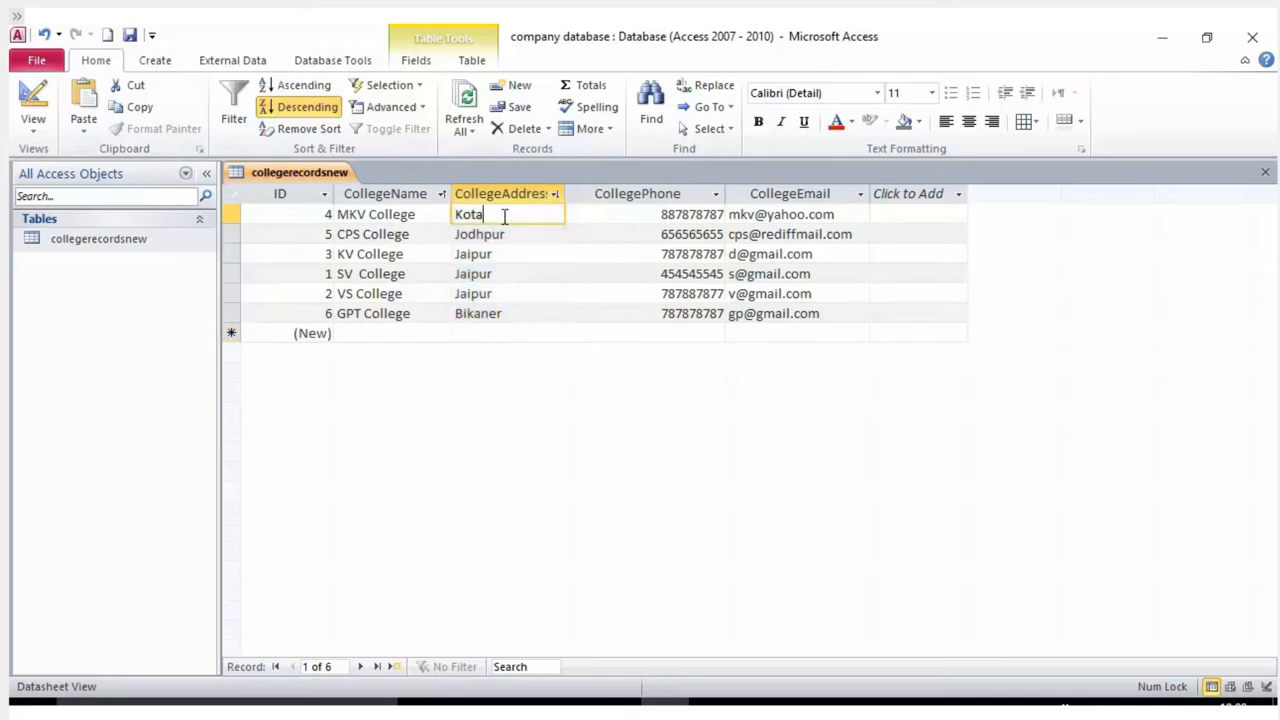
pyautogui.click(512, 236)
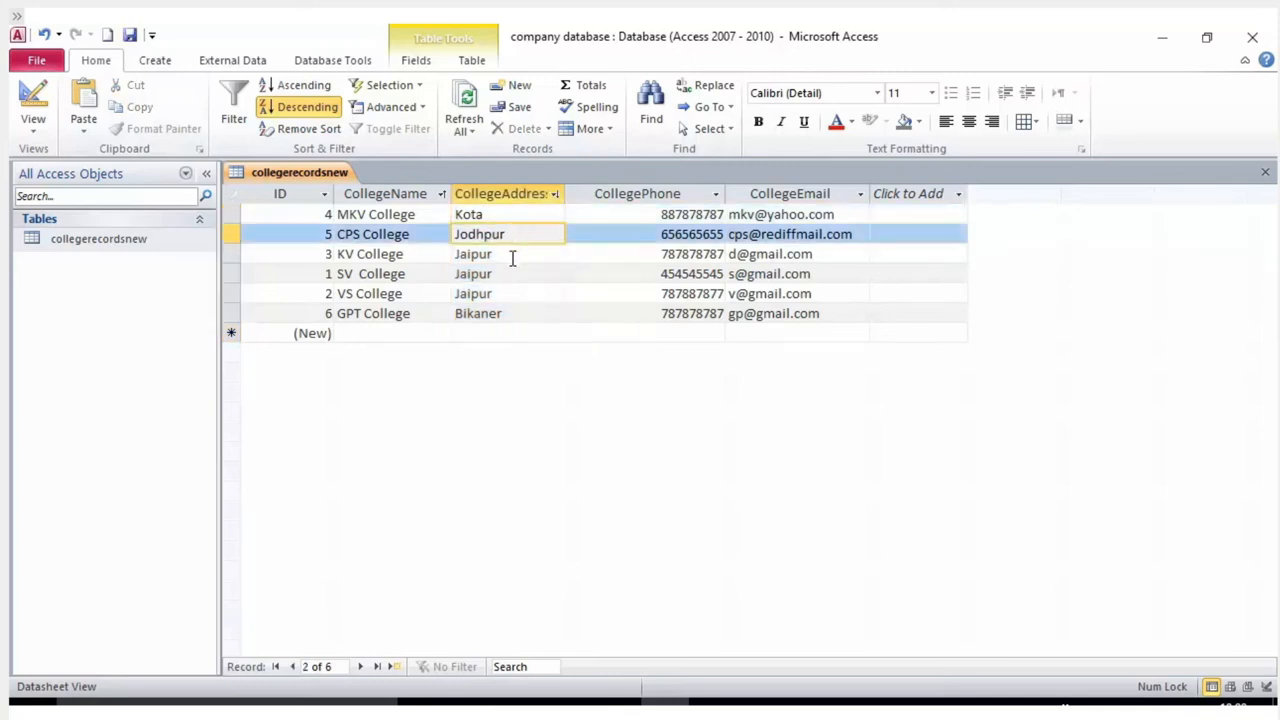
pyautogui.click(512, 257)
pyautogui.click(514, 273)
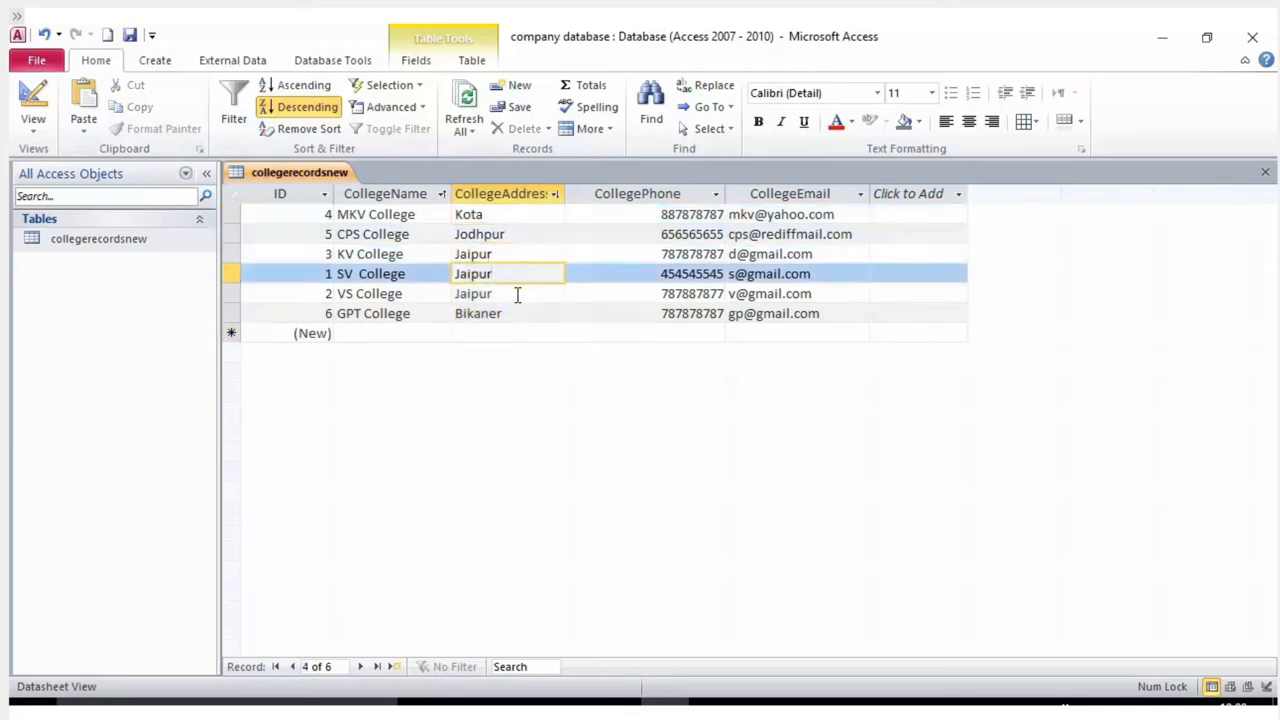
pyautogui.click(517, 293)
pyautogui.click(516, 313)
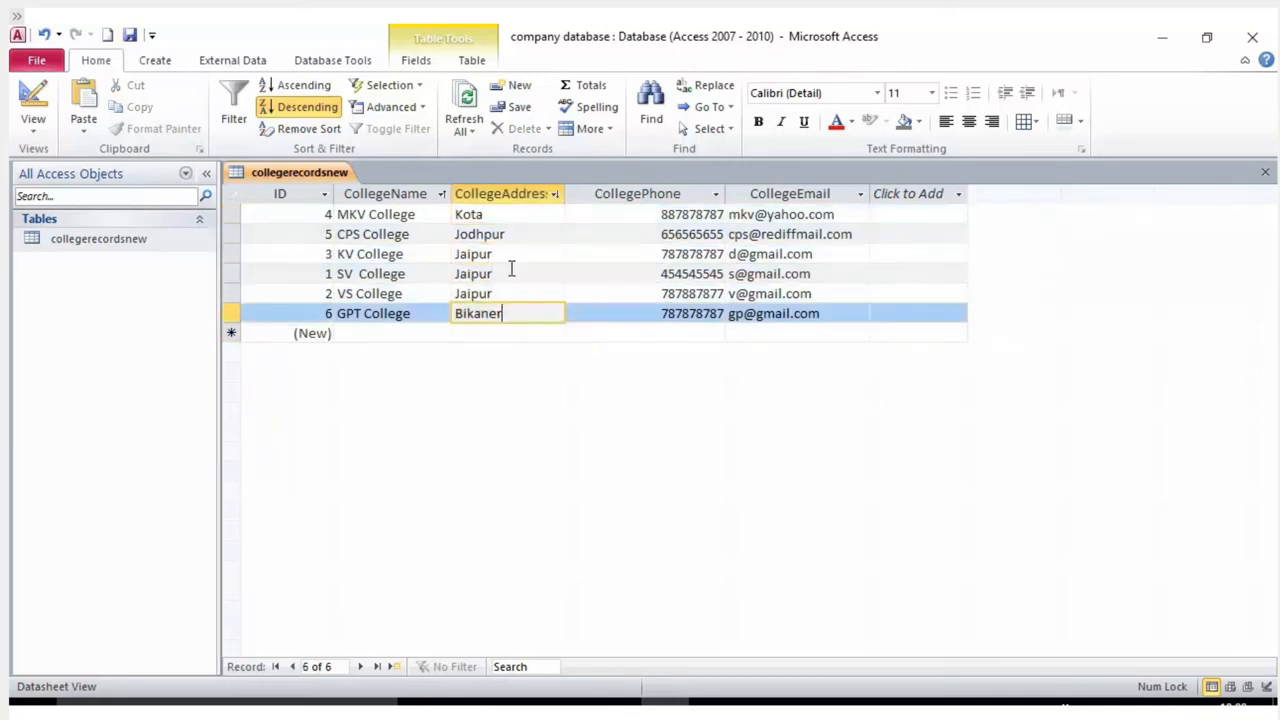
pyautogui.click(493, 213)
pyautogui.click(305, 129)
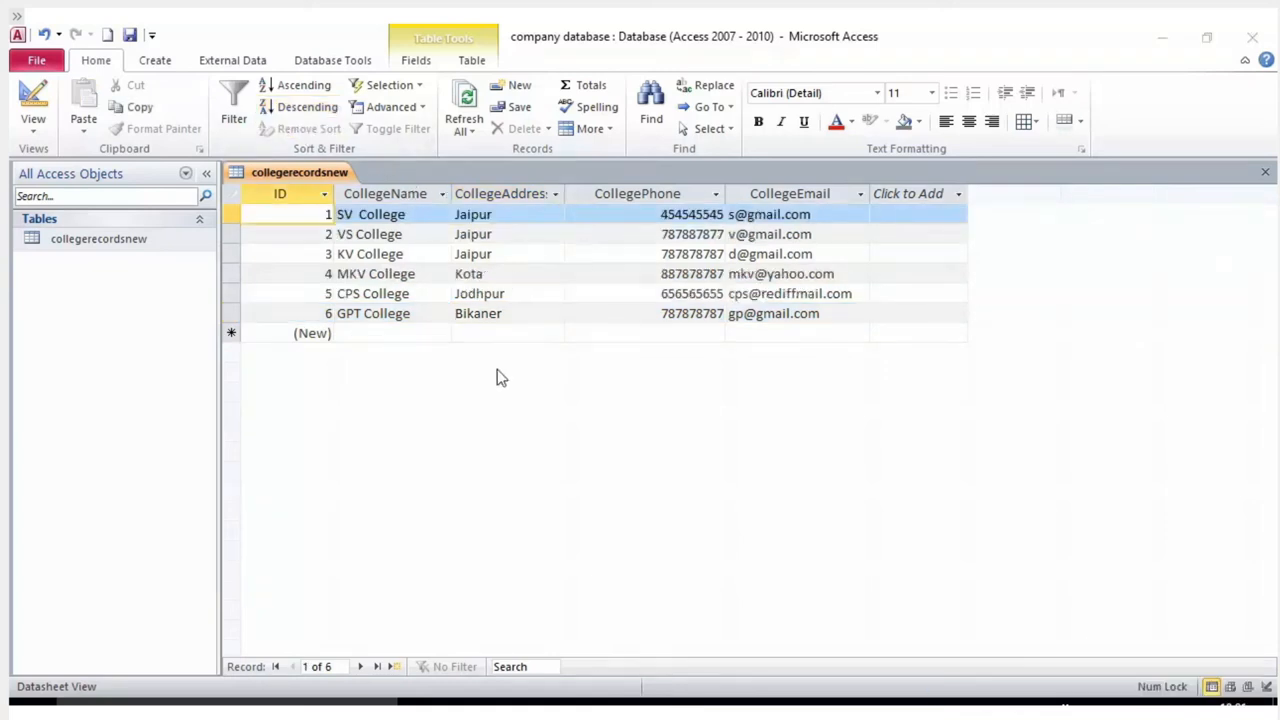
pyautogui.click(400, 240)
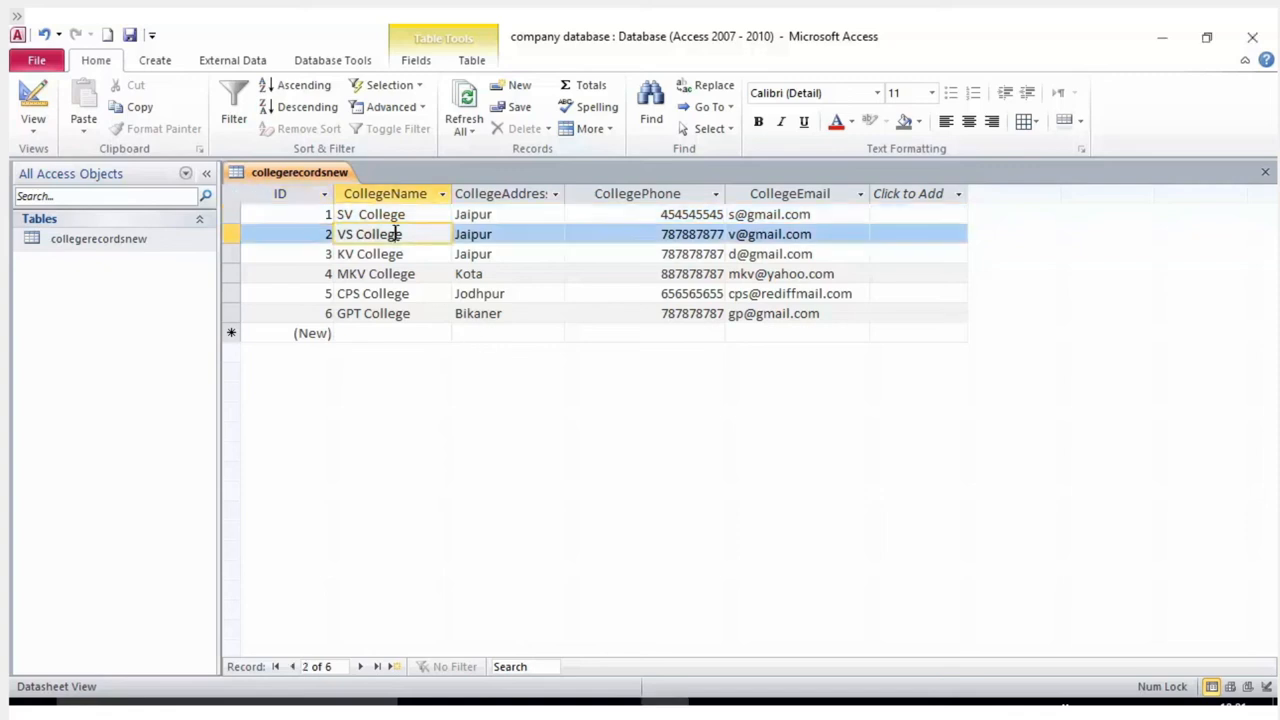
pyautogui.click(389, 195)
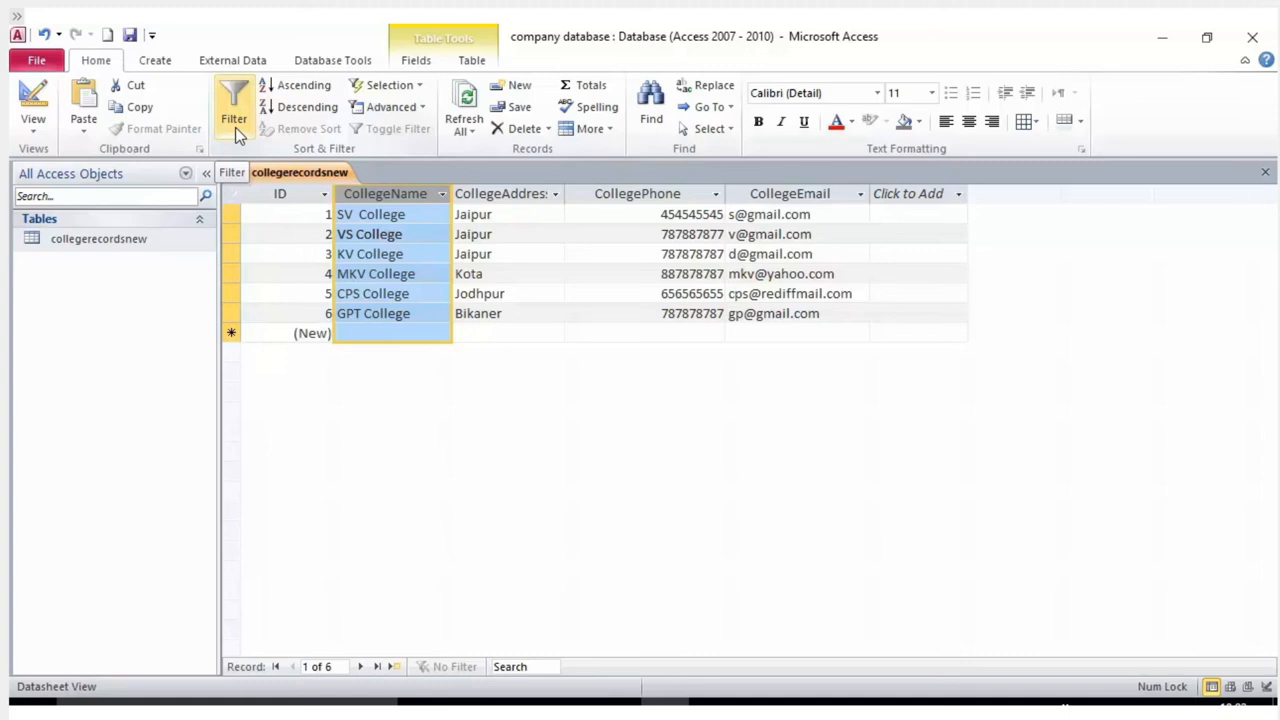
pyautogui.click(518, 216)
pyautogui.click(512, 193)
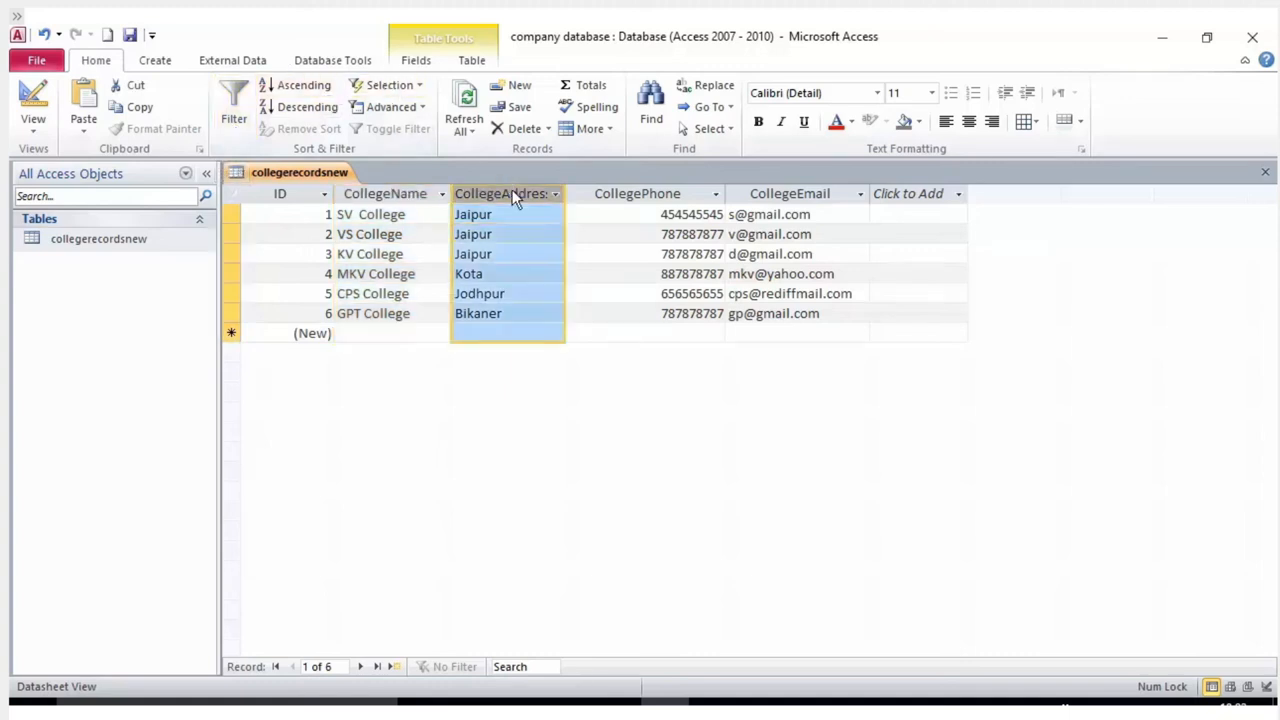
pyautogui.click(234, 112)
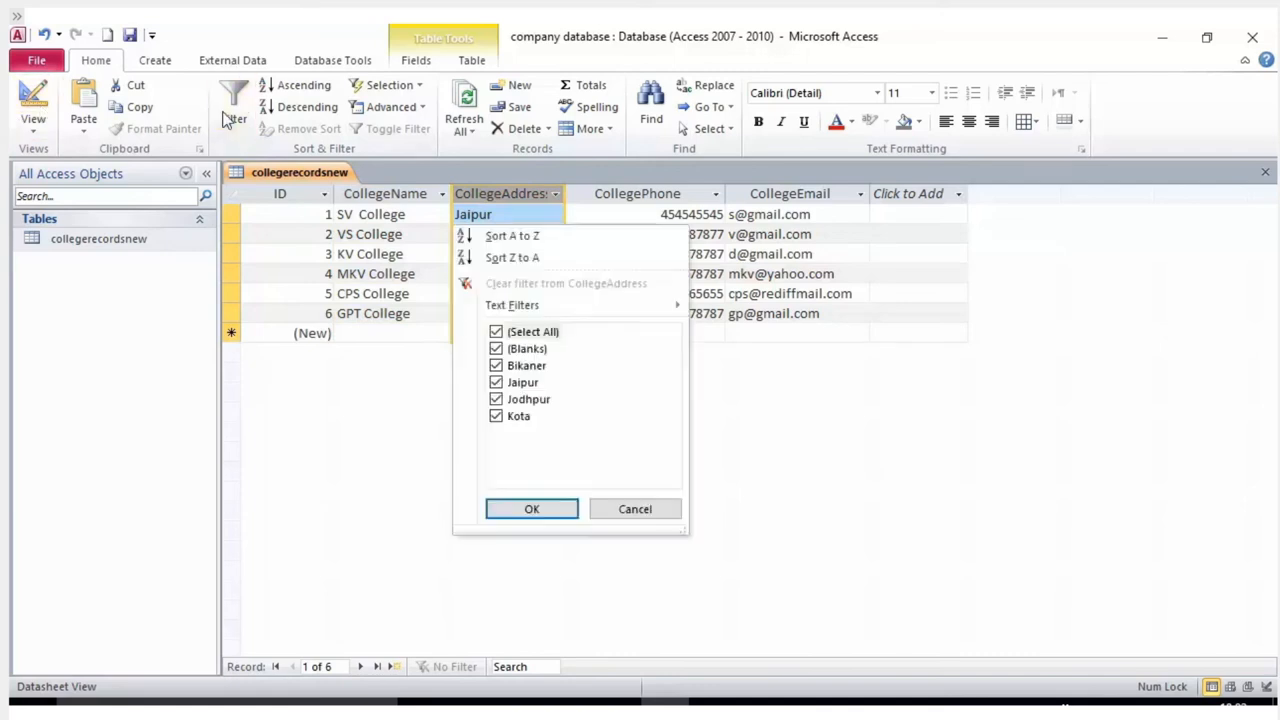
pyautogui.click(496, 332)
pyautogui.click(496, 382)
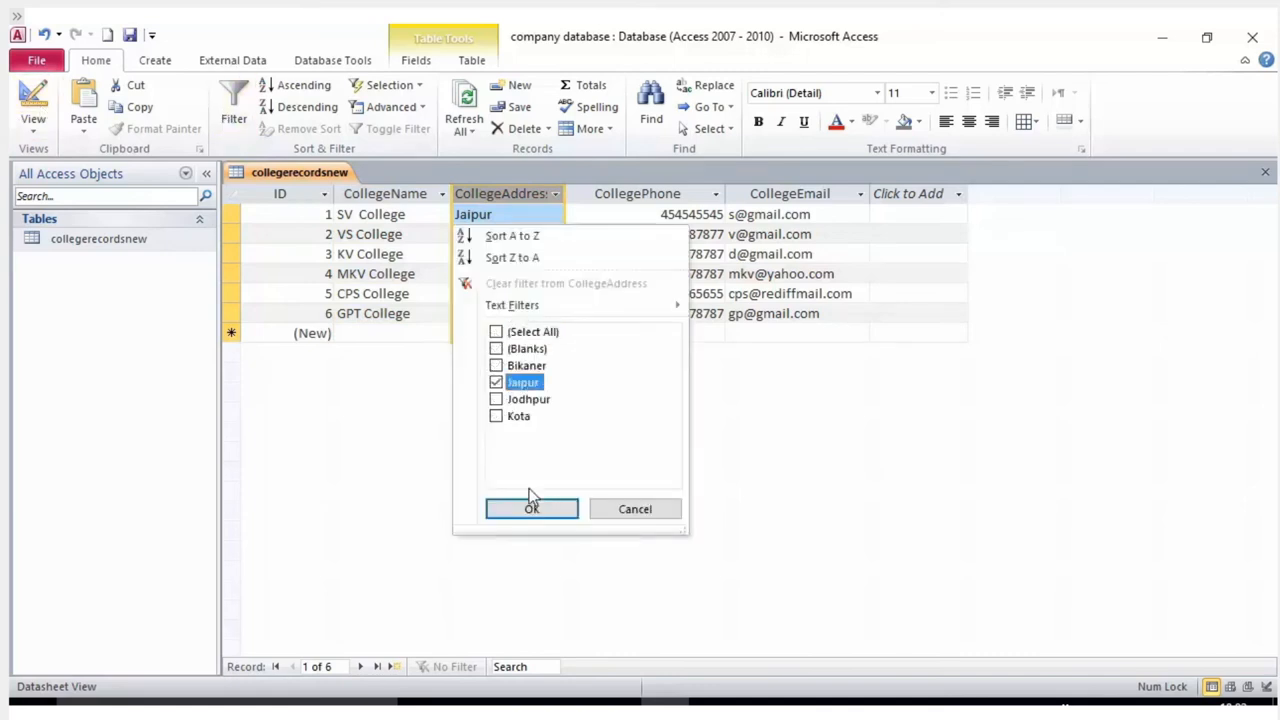
pyautogui.click(533, 509)
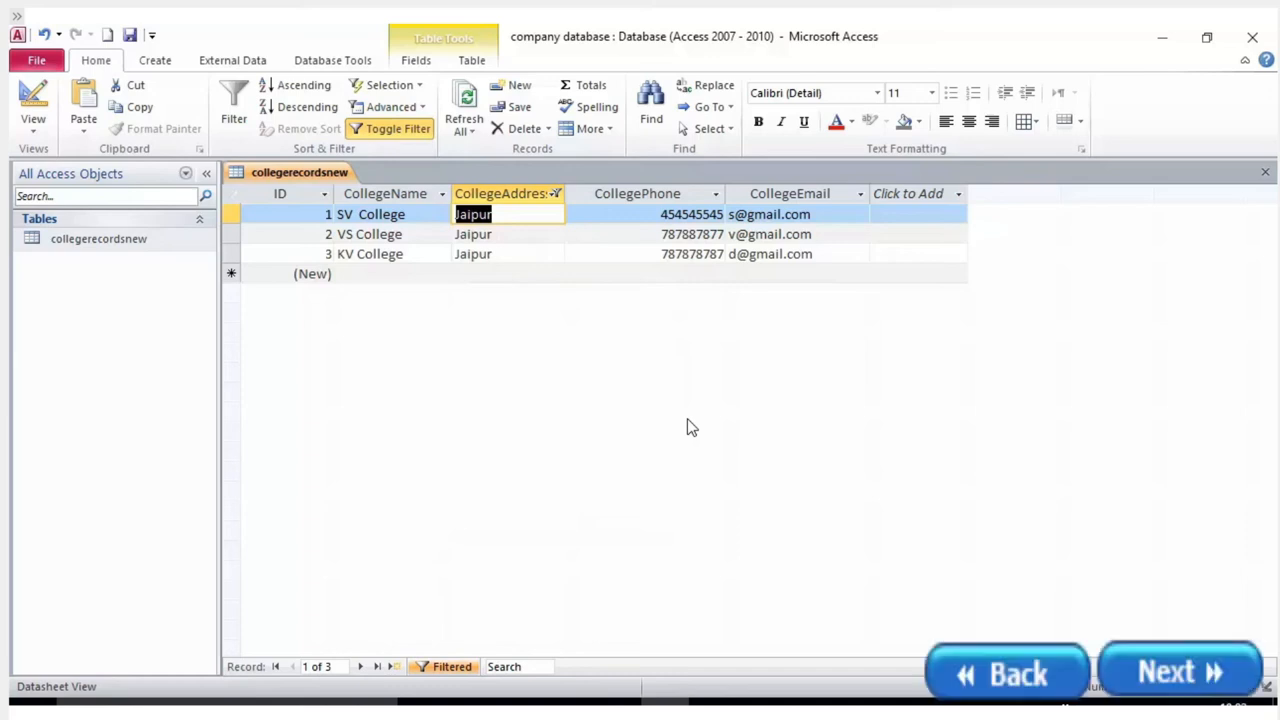
pyautogui.click(555, 194)
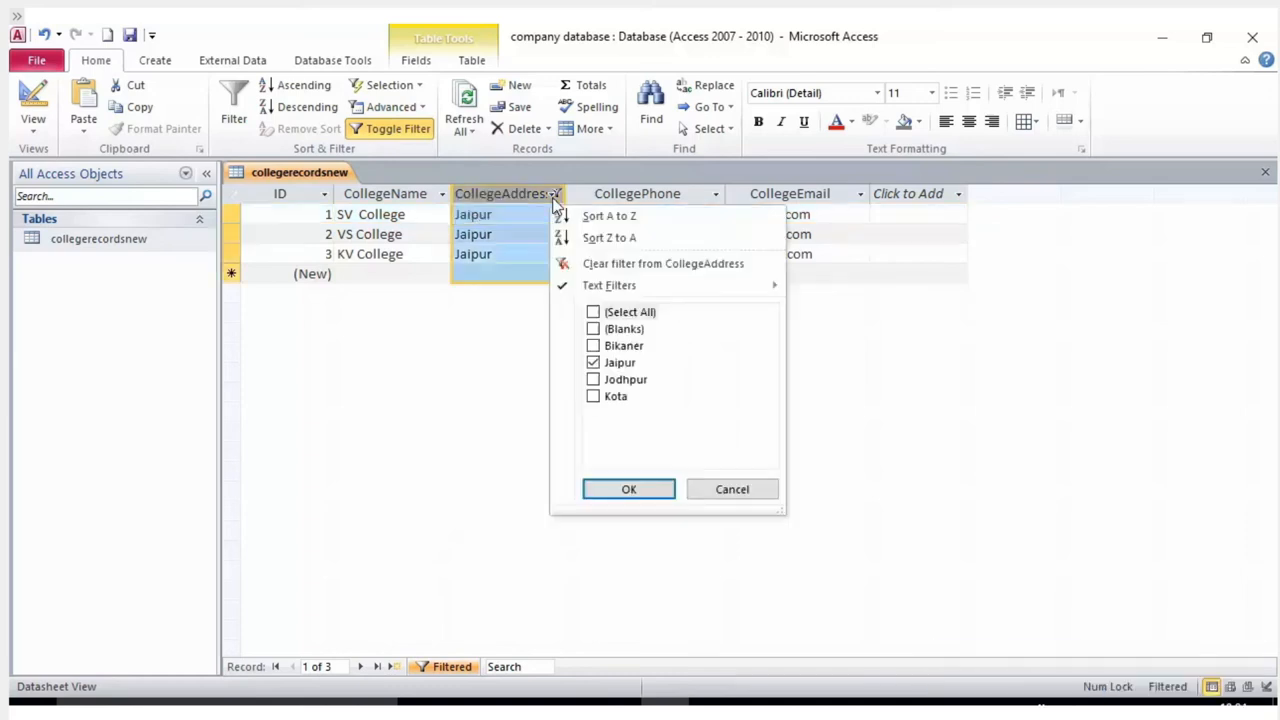
pyautogui.click(593, 312)
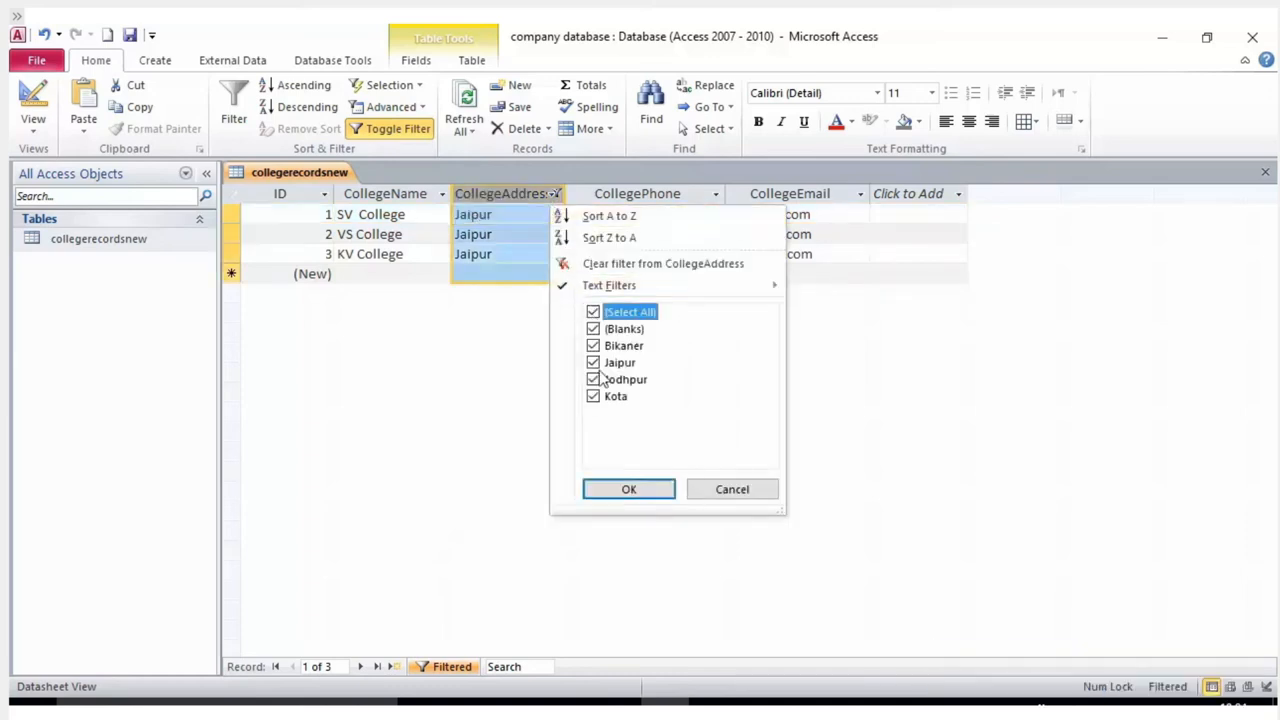
pyautogui.click(620, 486)
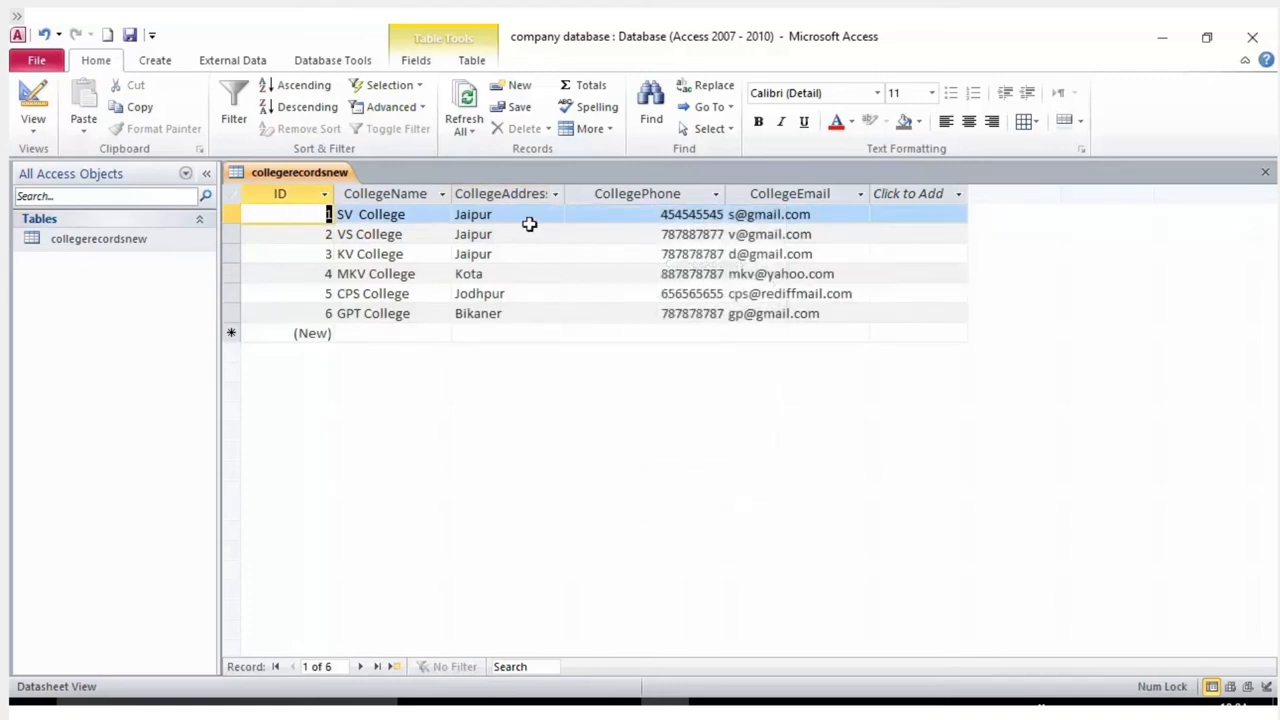
pyautogui.click(522, 186)
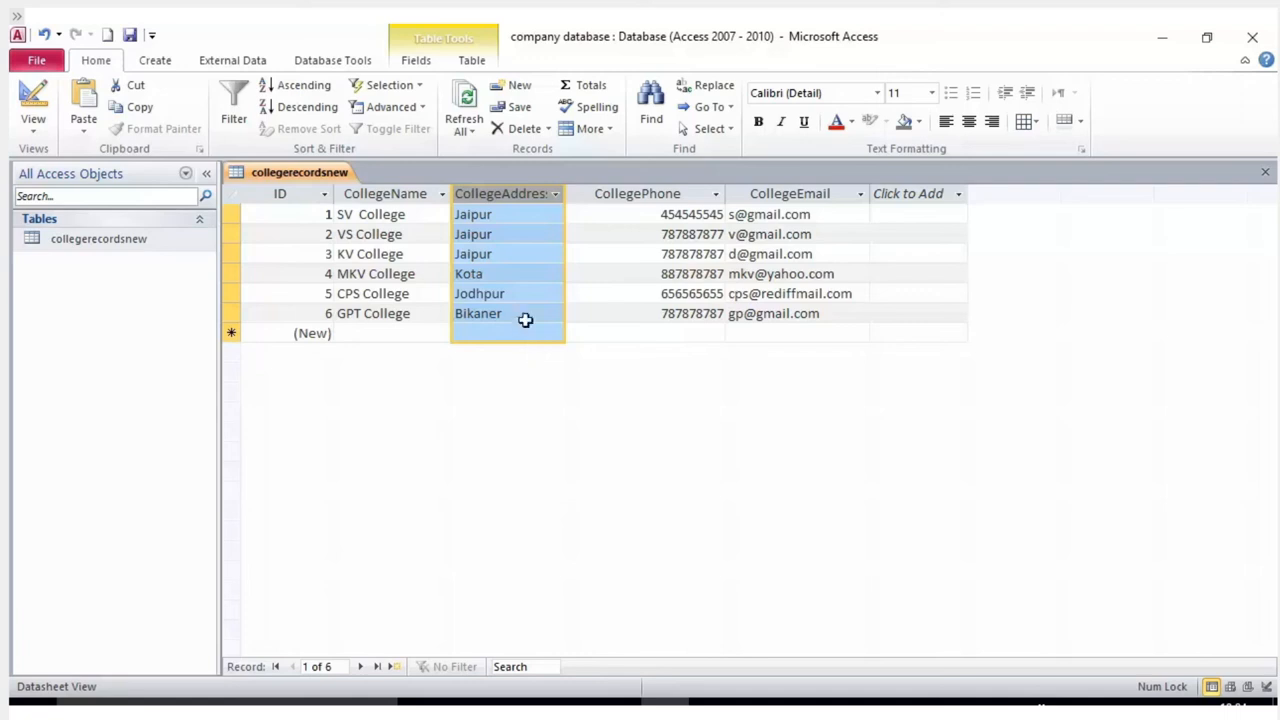
pyautogui.click(555, 194)
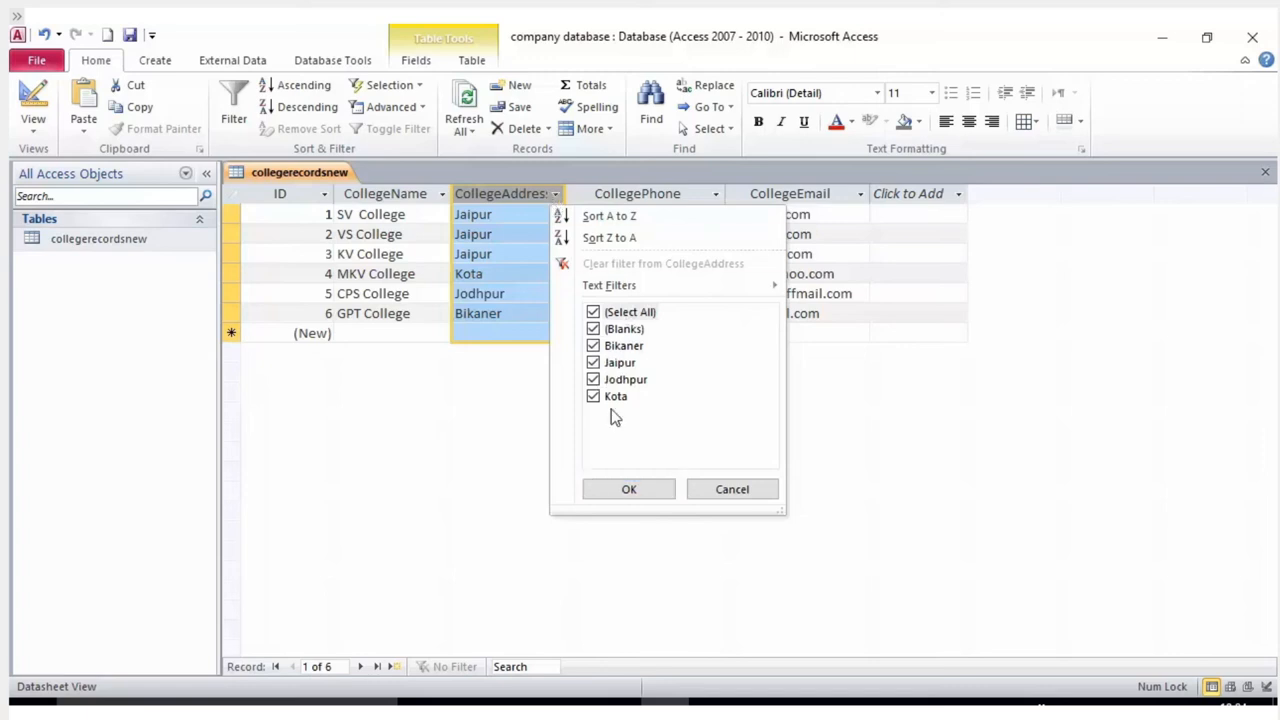
pyautogui.click(602, 313)
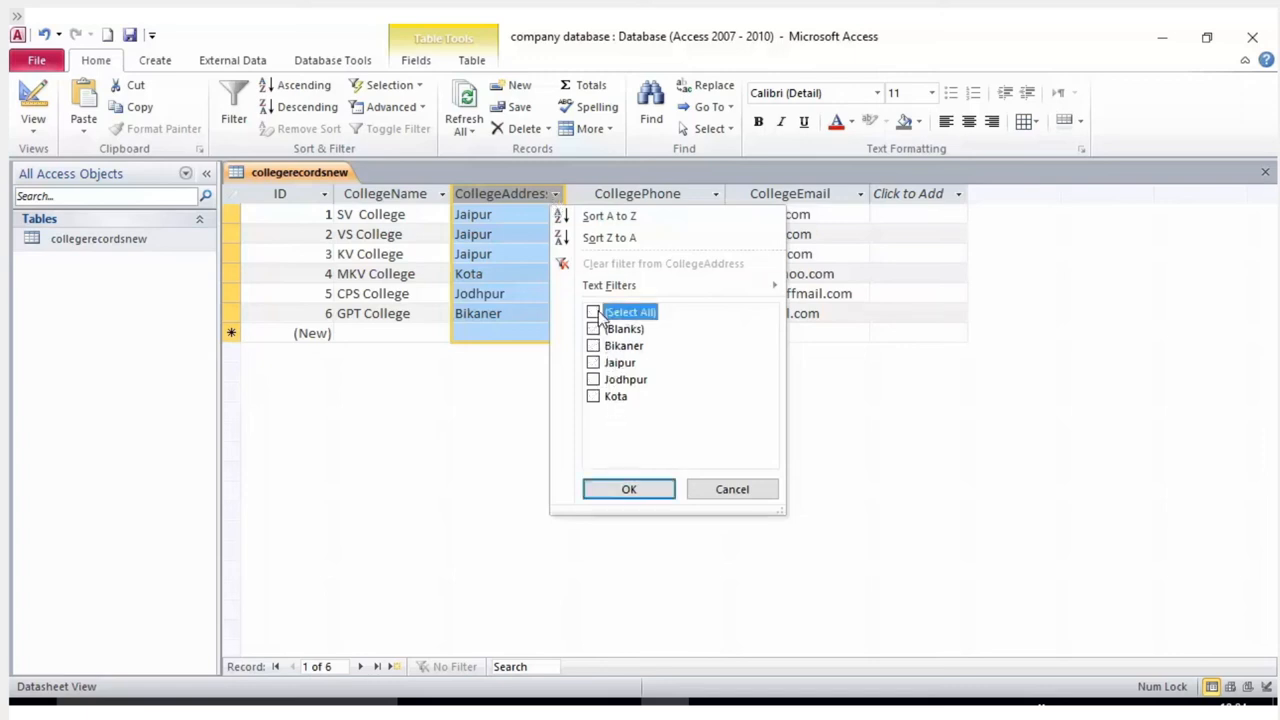
pyautogui.click(594, 363)
pyautogui.click(594, 364)
pyautogui.click(594, 313)
pyautogui.click(594, 313)
pyautogui.click(594, 329)
pyautogui.click(599, 487)
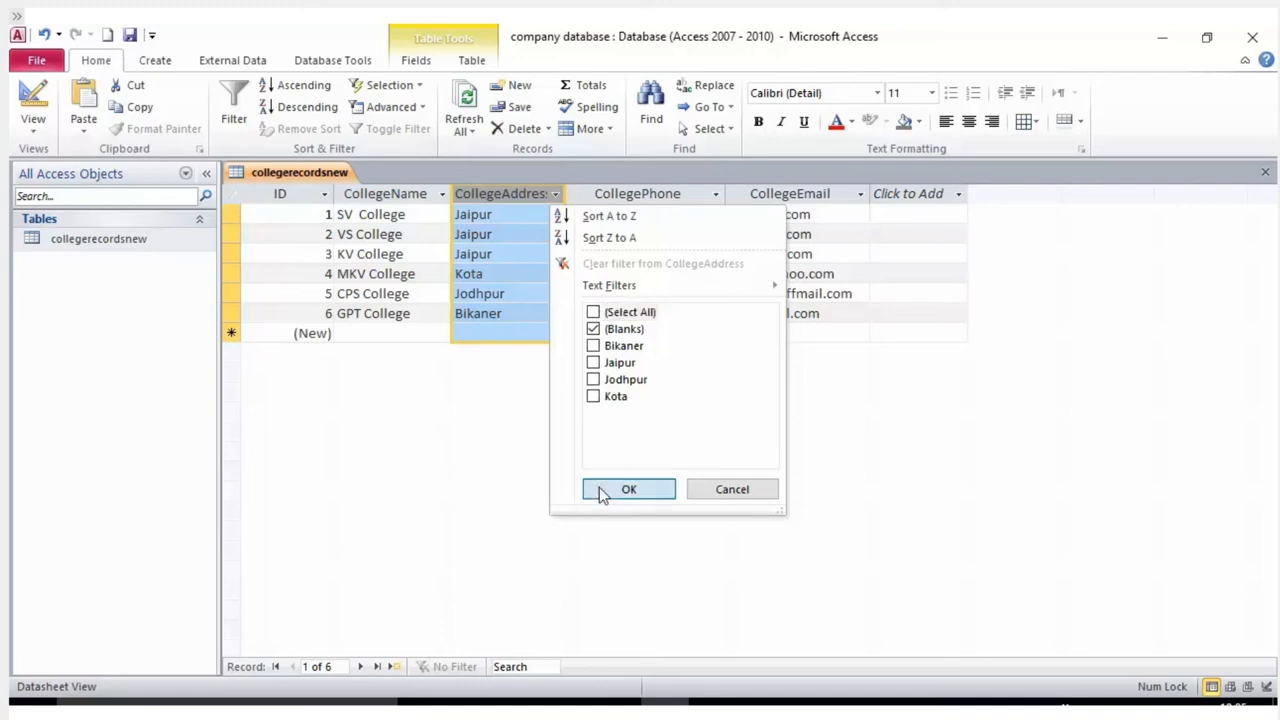
pyautogui.click(594, 361)
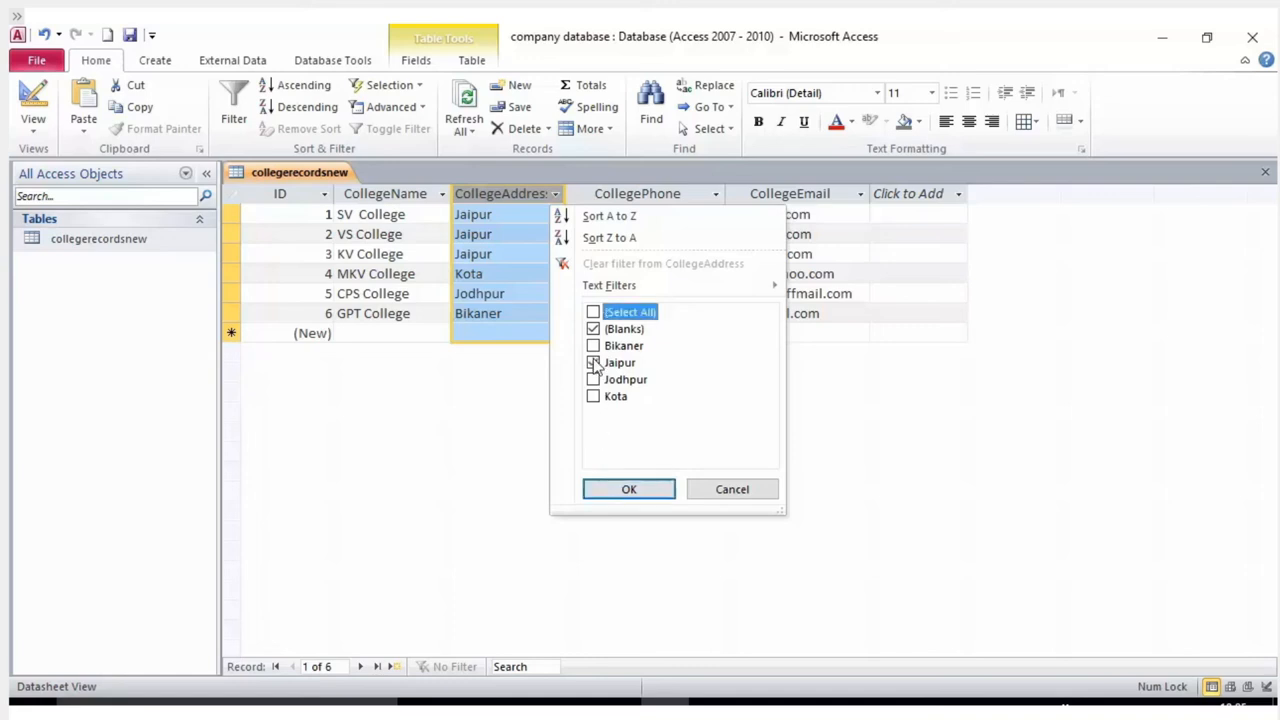
pyautogui.click(593, 329)
pyautogui.click(627, 488)
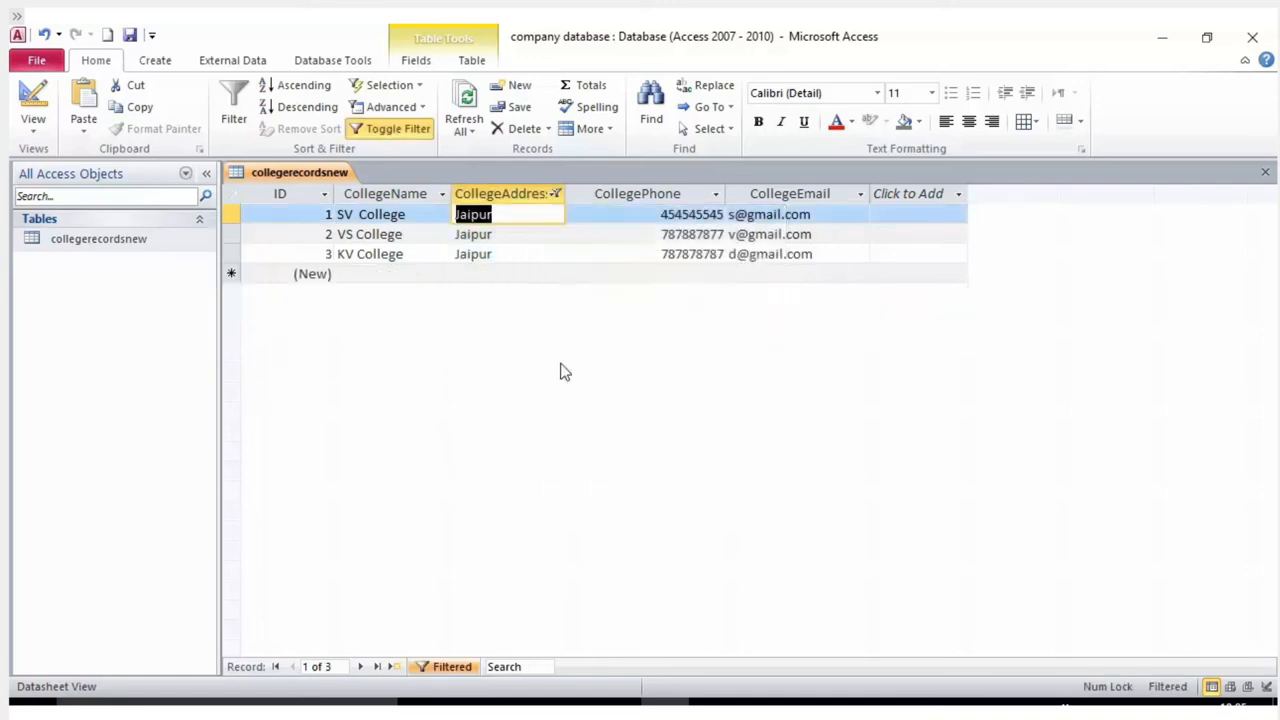
pyautogui.click(532, 275)
pyautogui.click(533, 248)
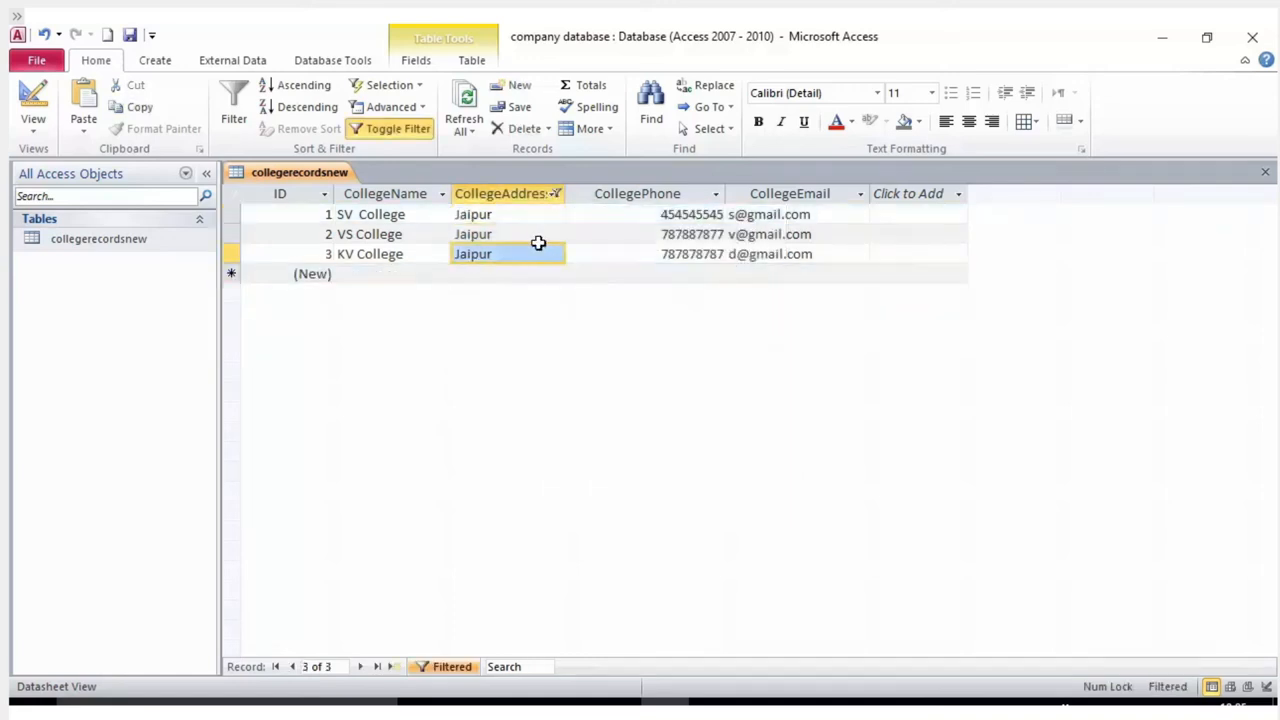
pyautogui.click(558, 195)
pyautogui.click(558, 195)
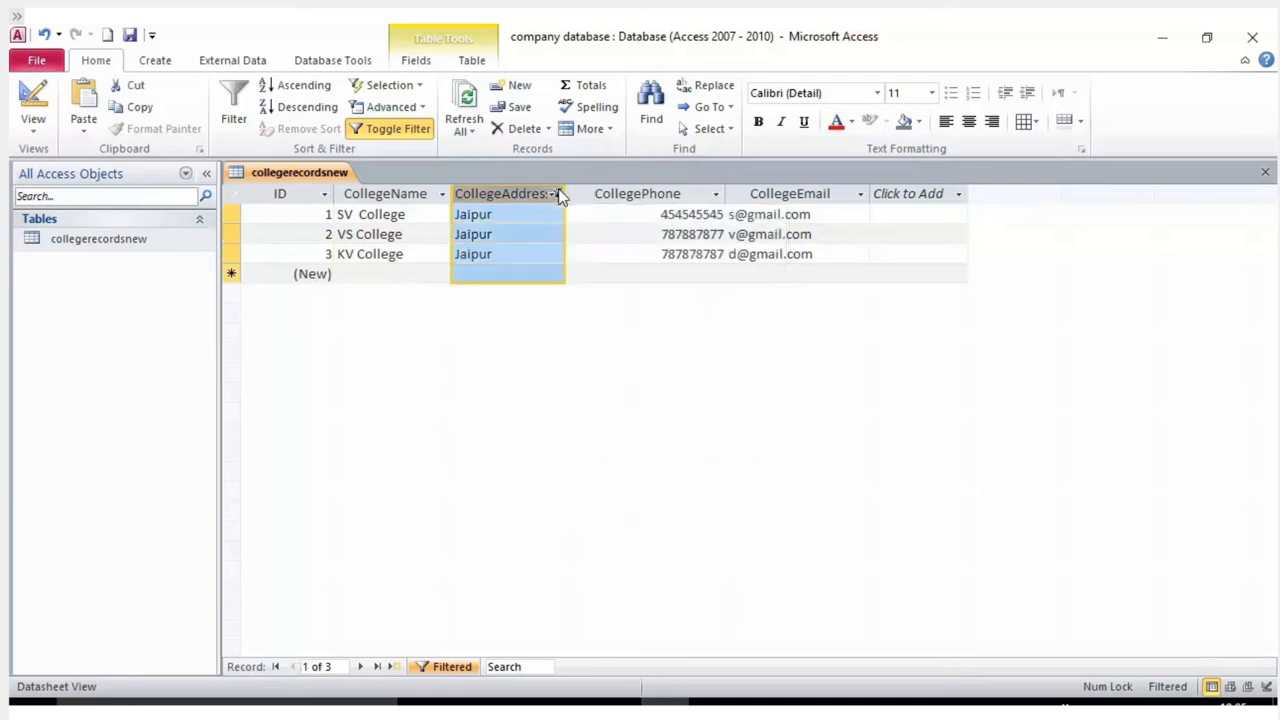
pyautogui.click(558, 195)
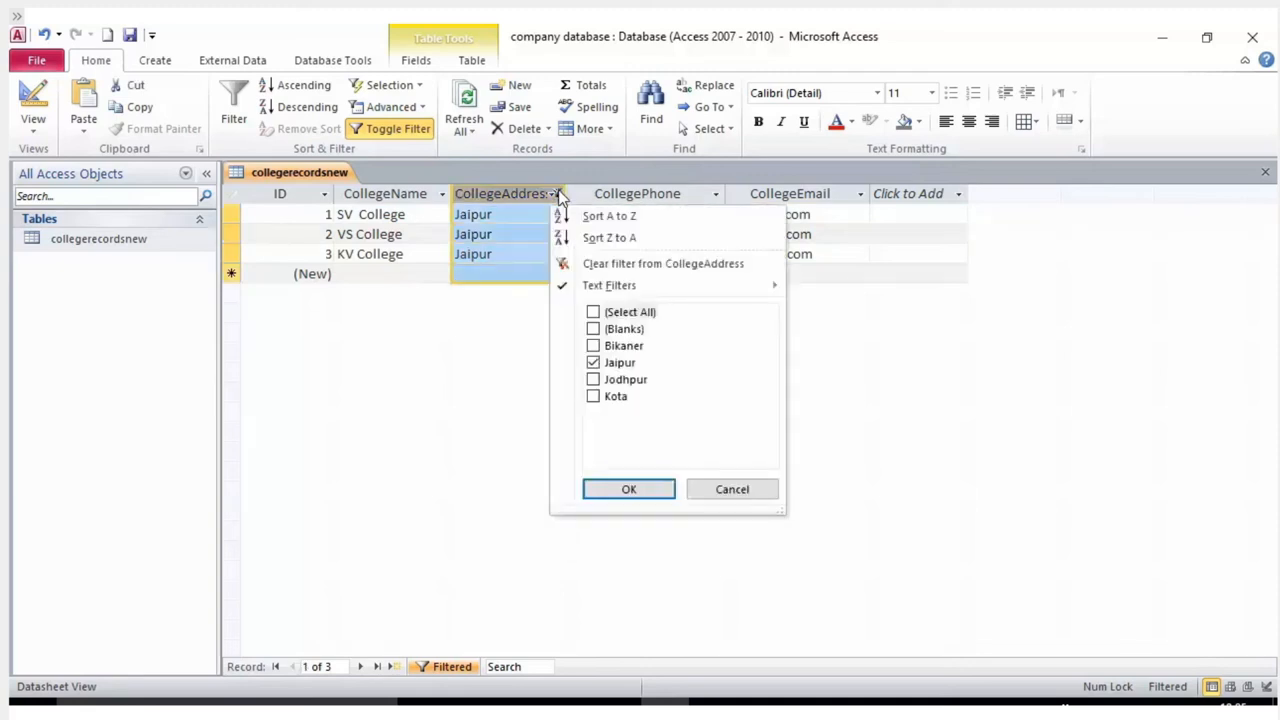
pyautogui.click(566, 265)
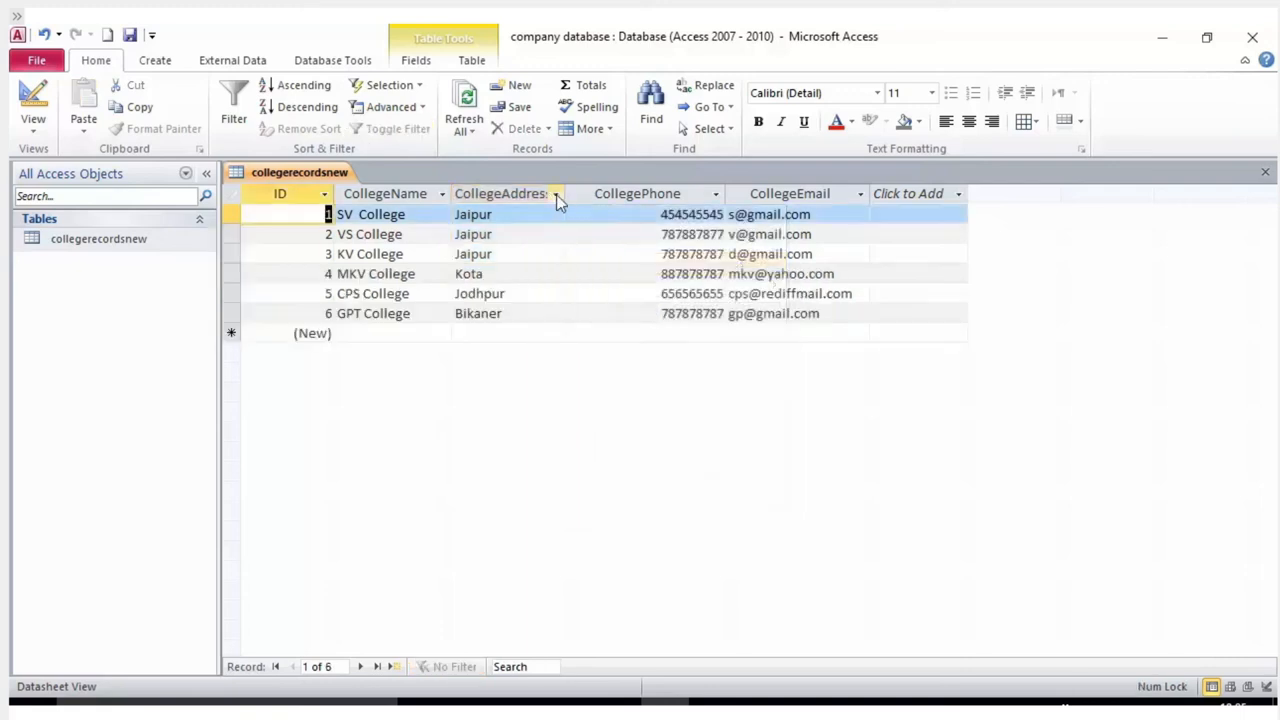
# Filter CollegeAddress to Jodhpur only, then tick all values again so all six rows show.
pyautogui.click(556, 195)
pyautogui.click(523, 199)
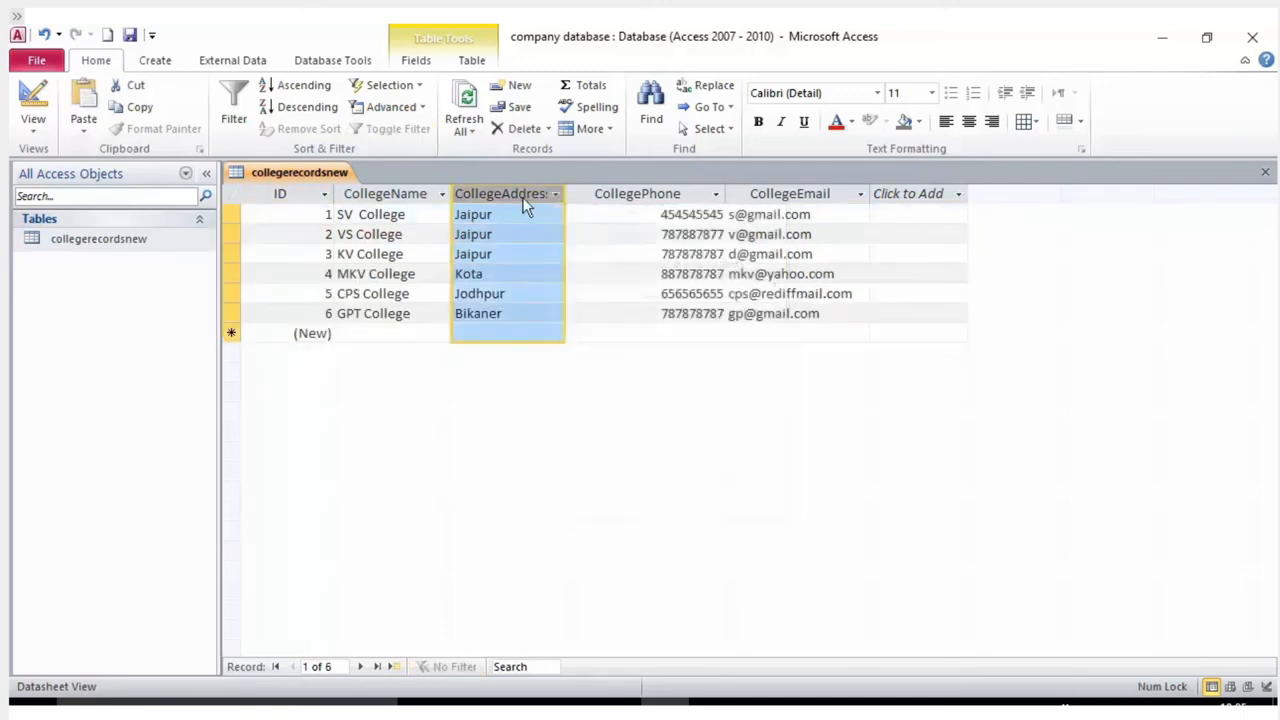
pyautogui.click(234, 110)
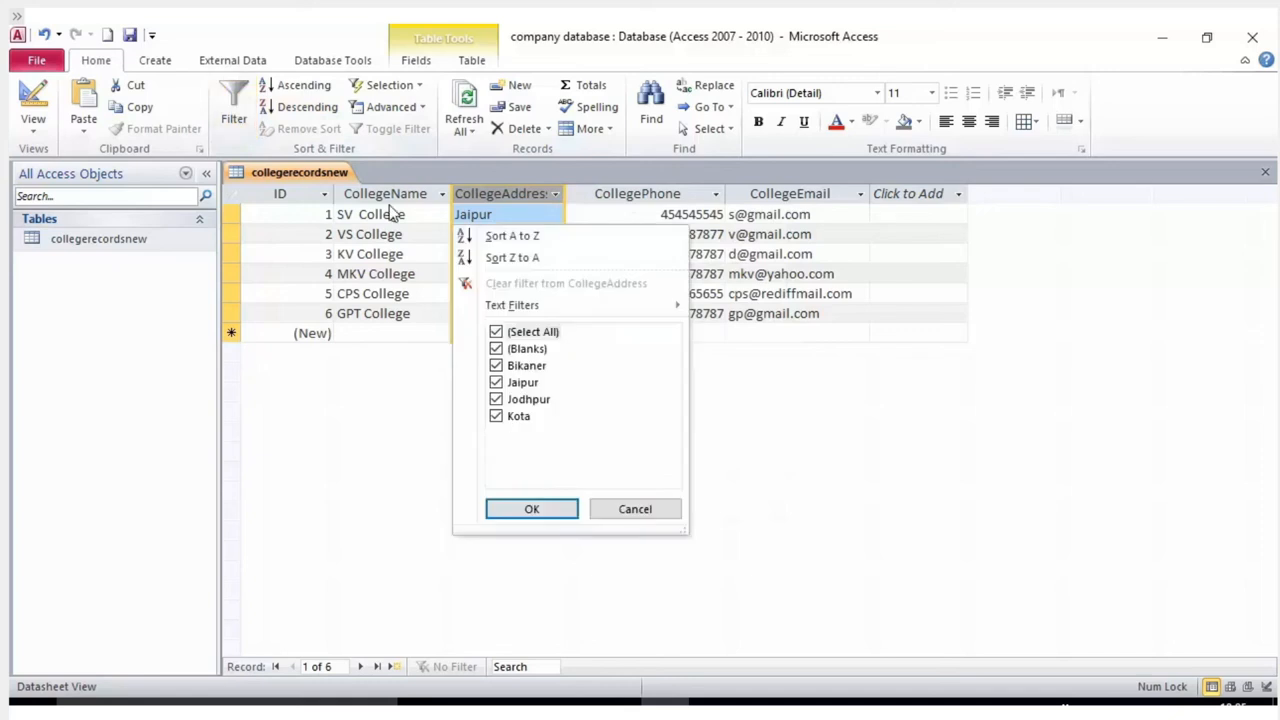
pyautogui.click(496, 332)
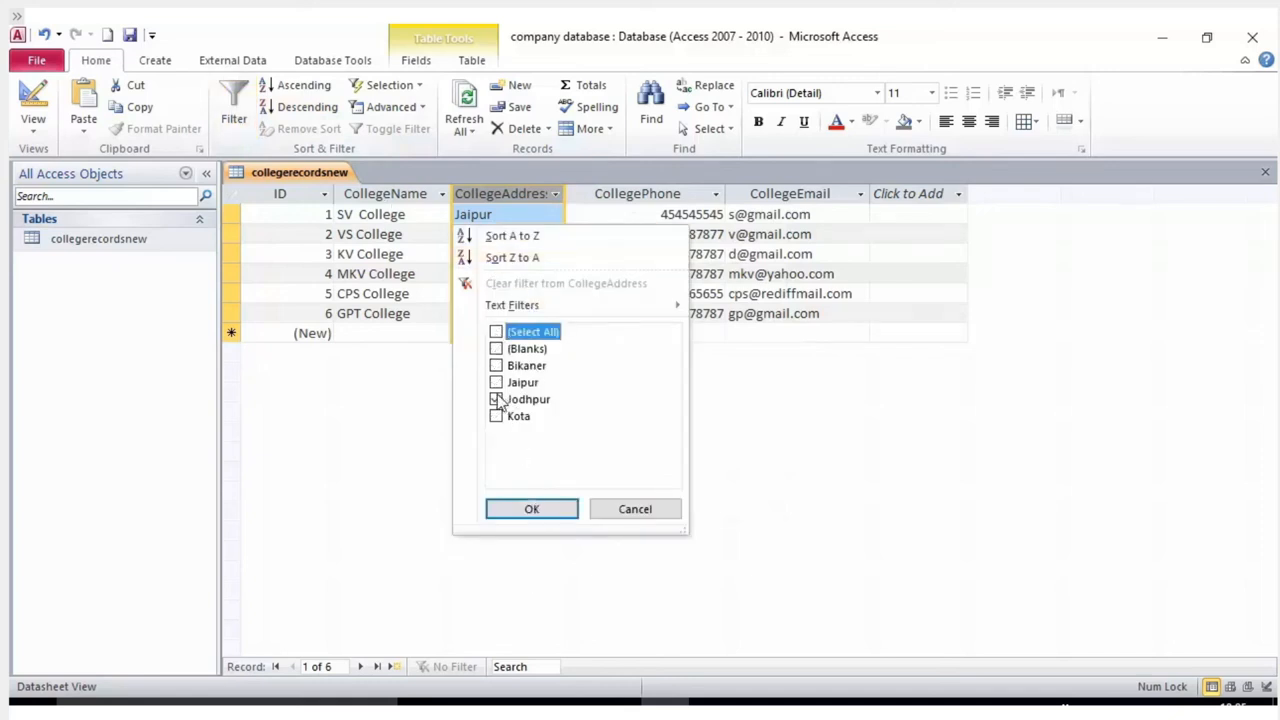
pyautogui.click(531, 509)
pyautogui.click(555, 194)
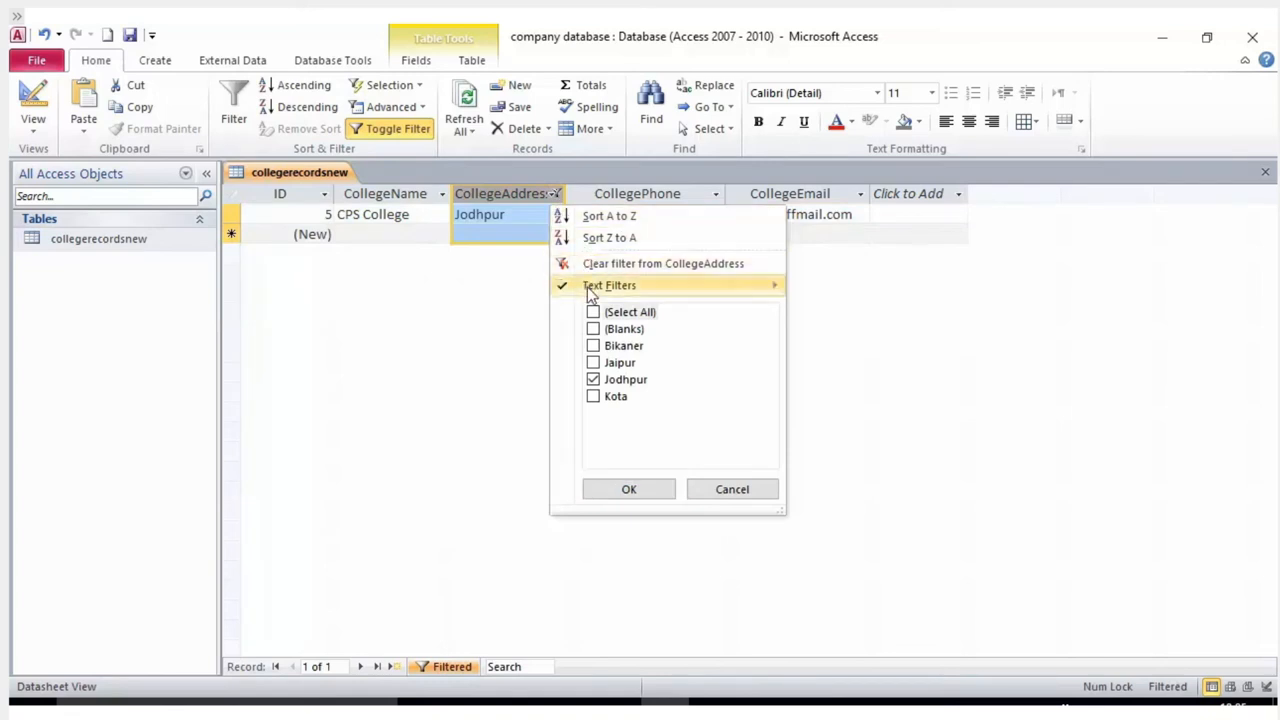
pyautogui.click(595, 312)
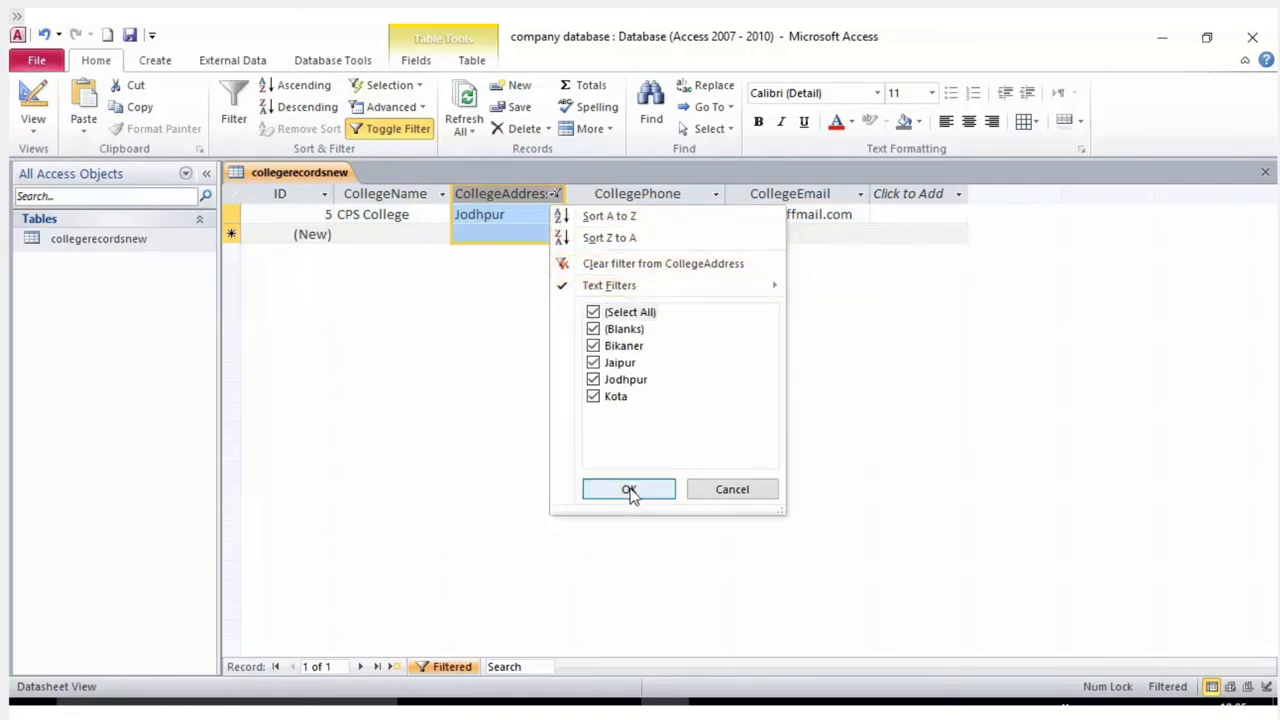
pyautogui.click(629, 490)
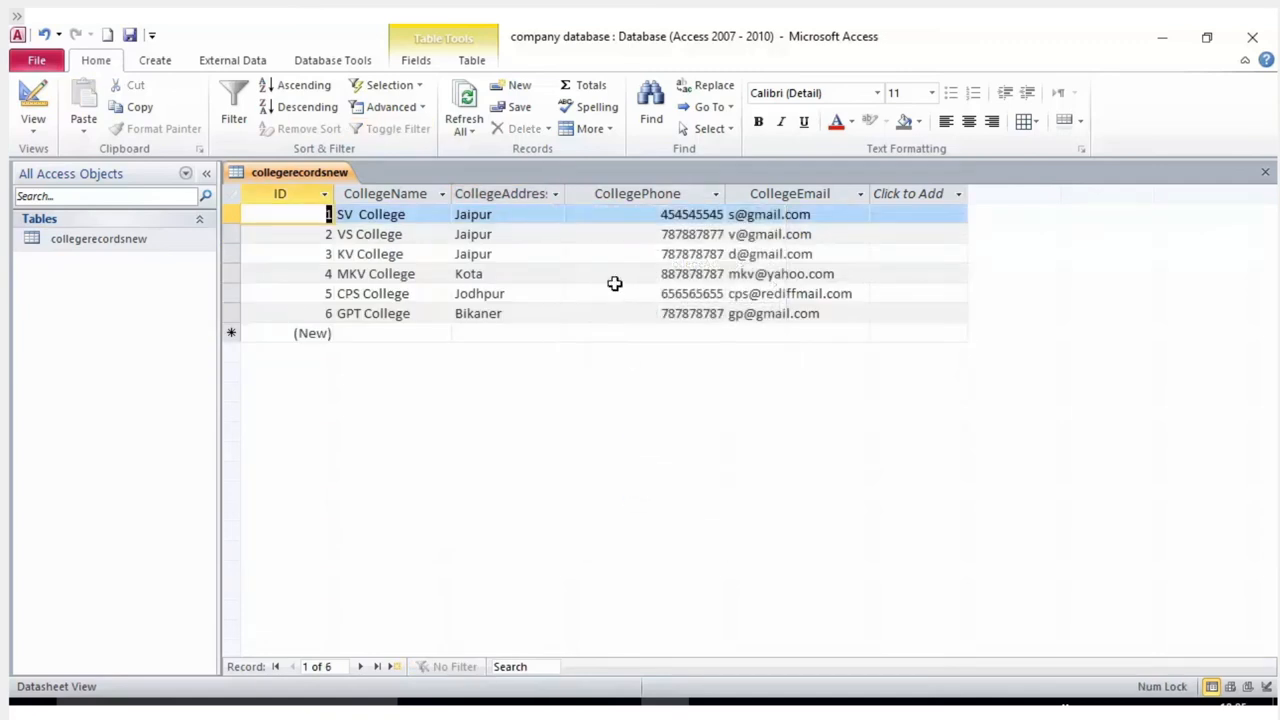
# Click through the GPT, VS and MKV College records and select collegerecordsnew in the Navigation Pane.
pyautogui.click(391, 311)
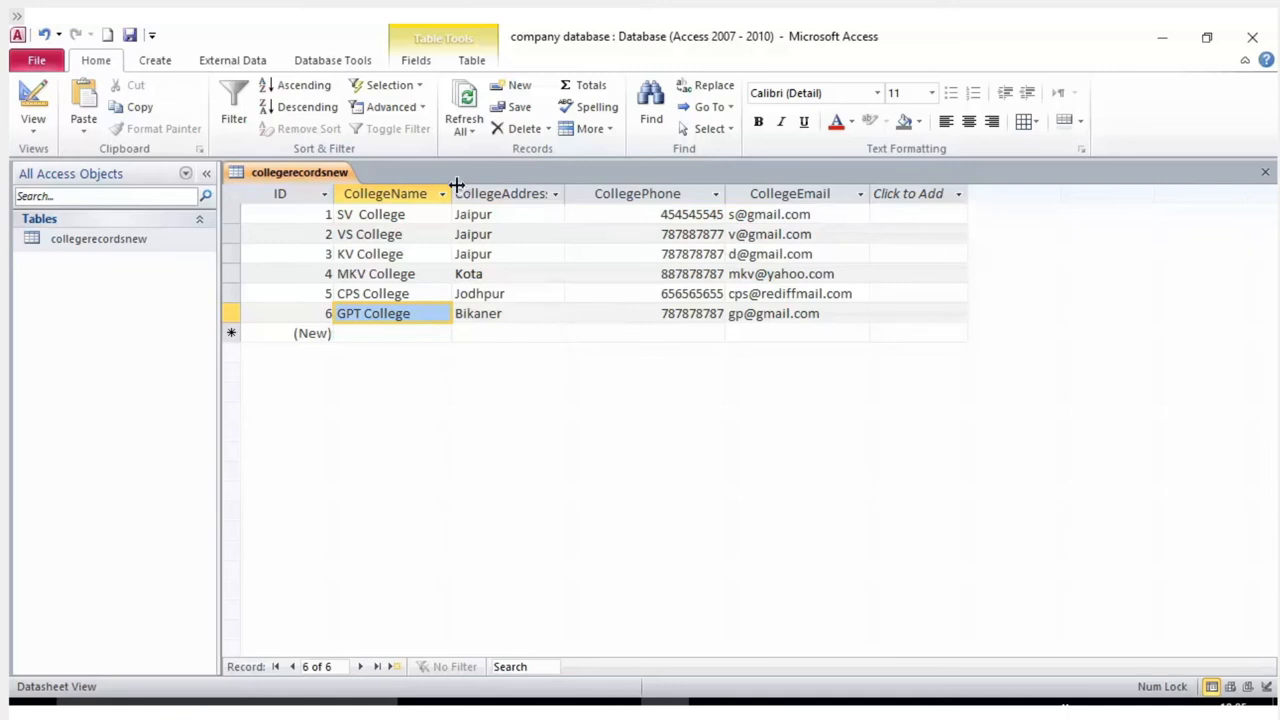
pyautogui.click(440, 234)
pyautogui.click(441, 272)
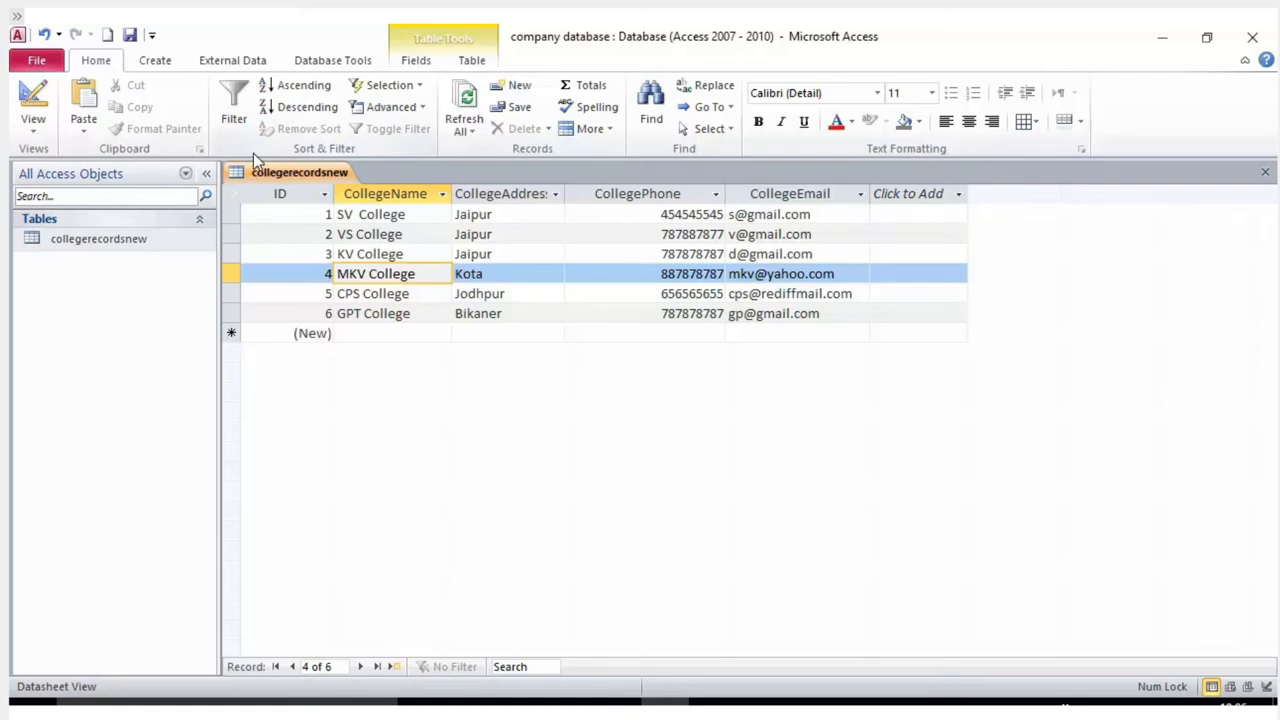
pyautogui.click(139, 243)
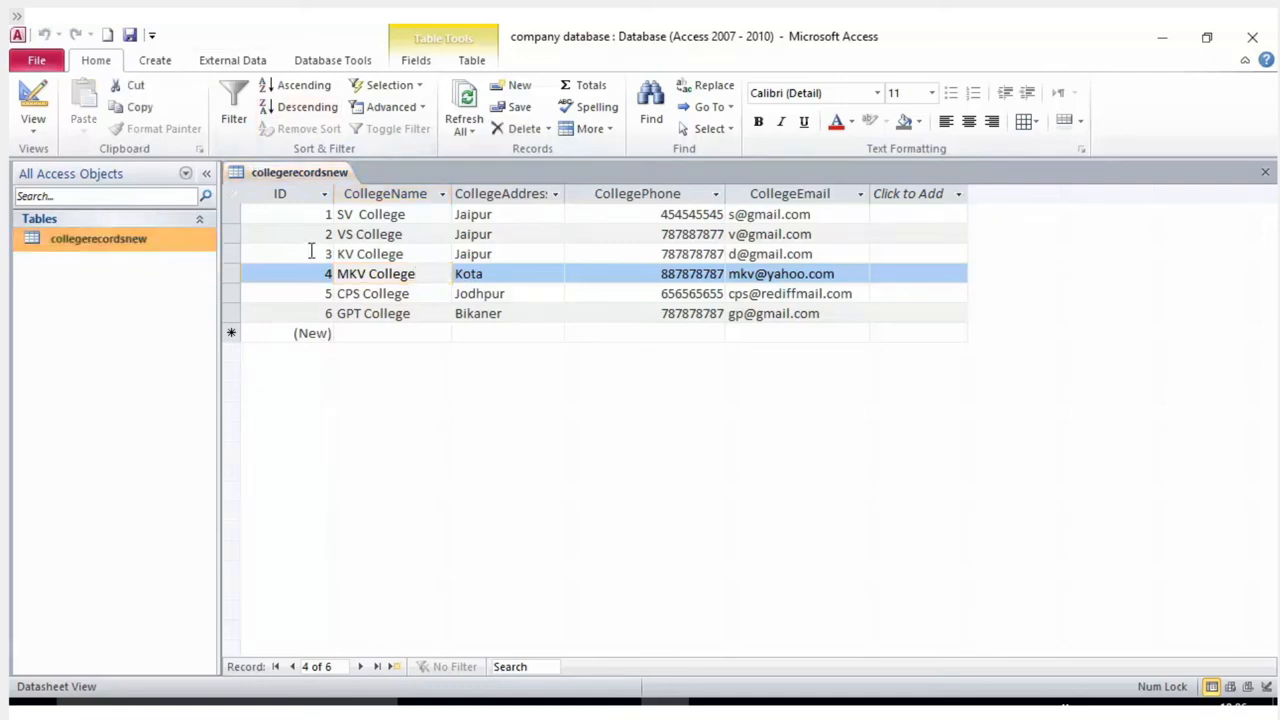
pyautogui.click(160, 62)
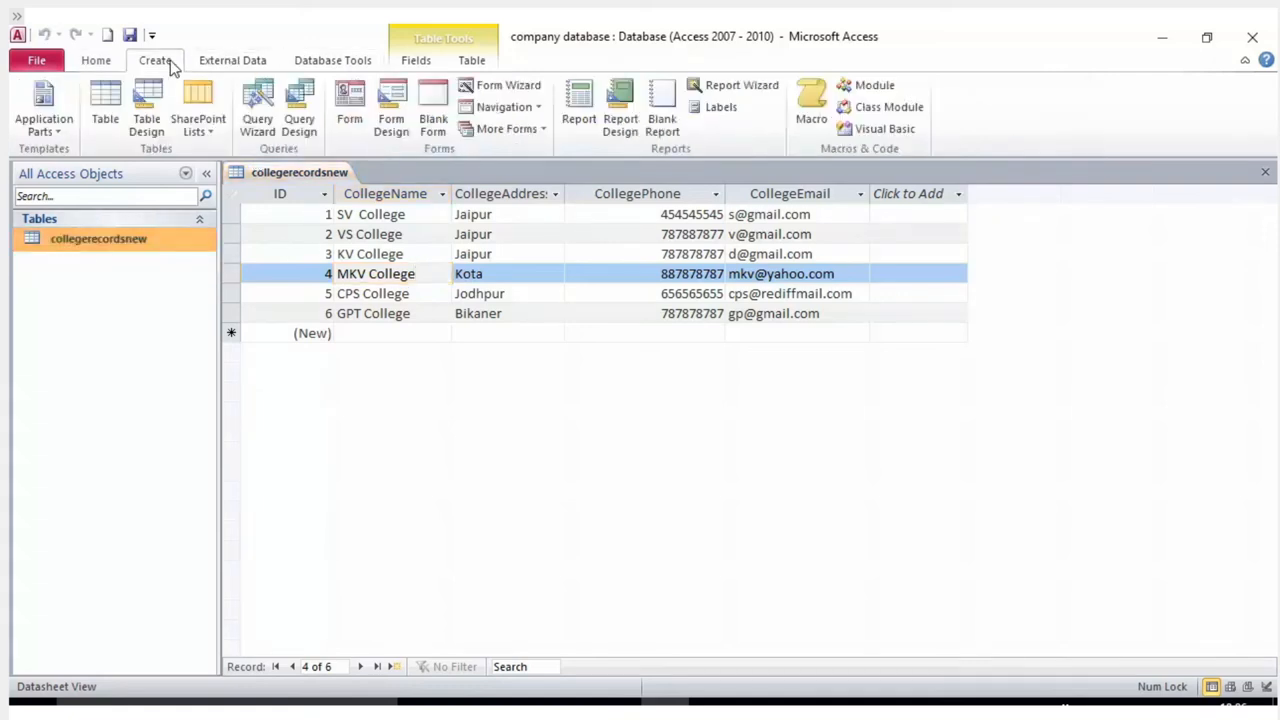
pyautogui.click(229, 62)
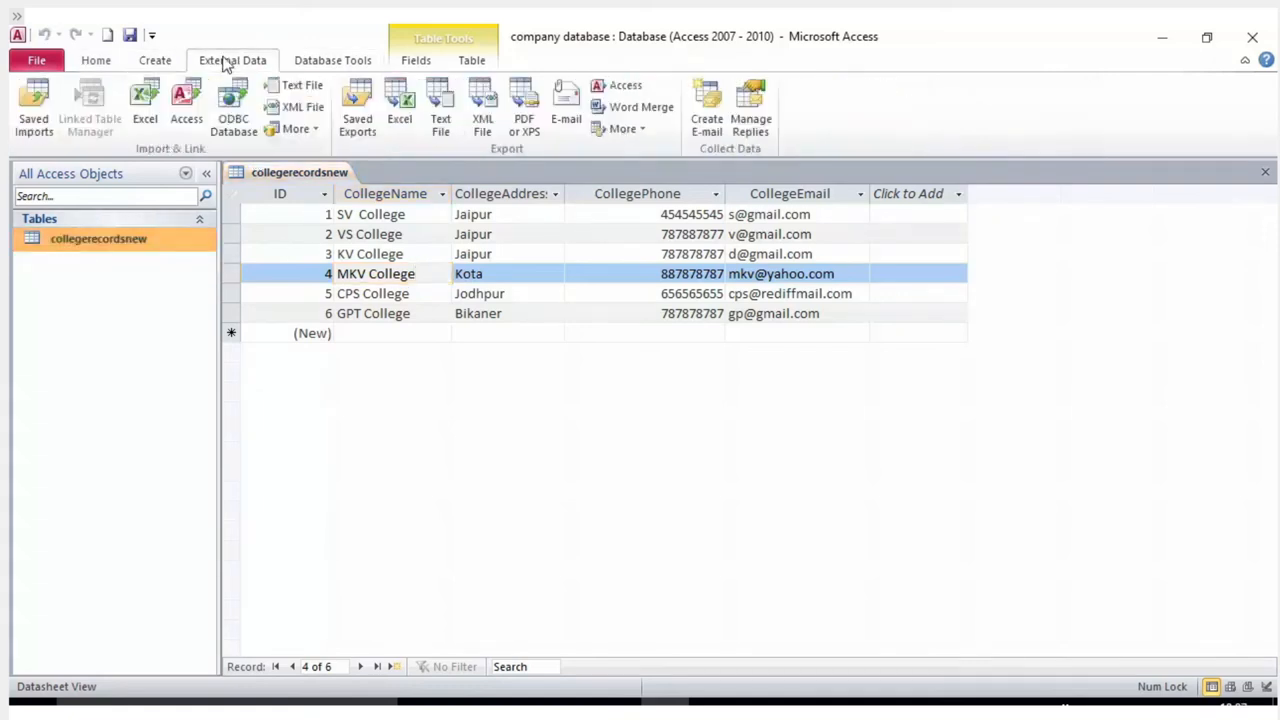
pyautogui.click(335, 62)
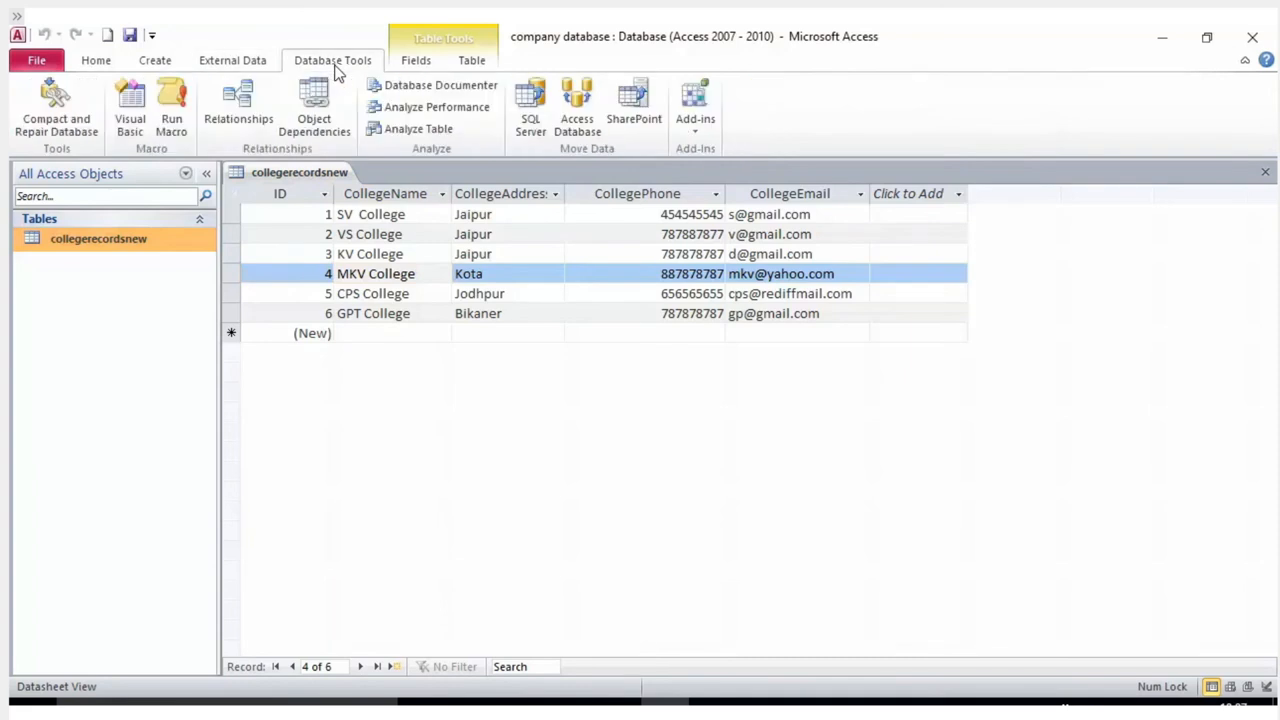
pyautogui.click(418, 62)
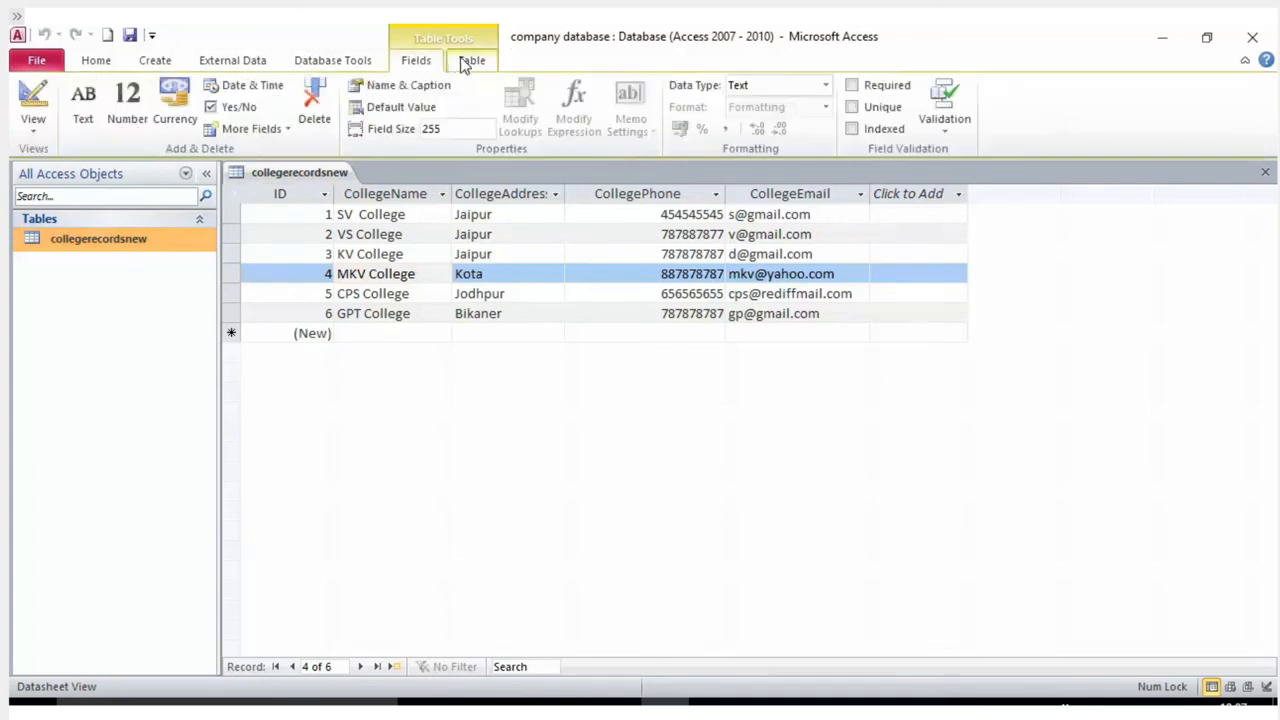
pyautogui.click(465, 60)
pyautogui.click(233, 62)
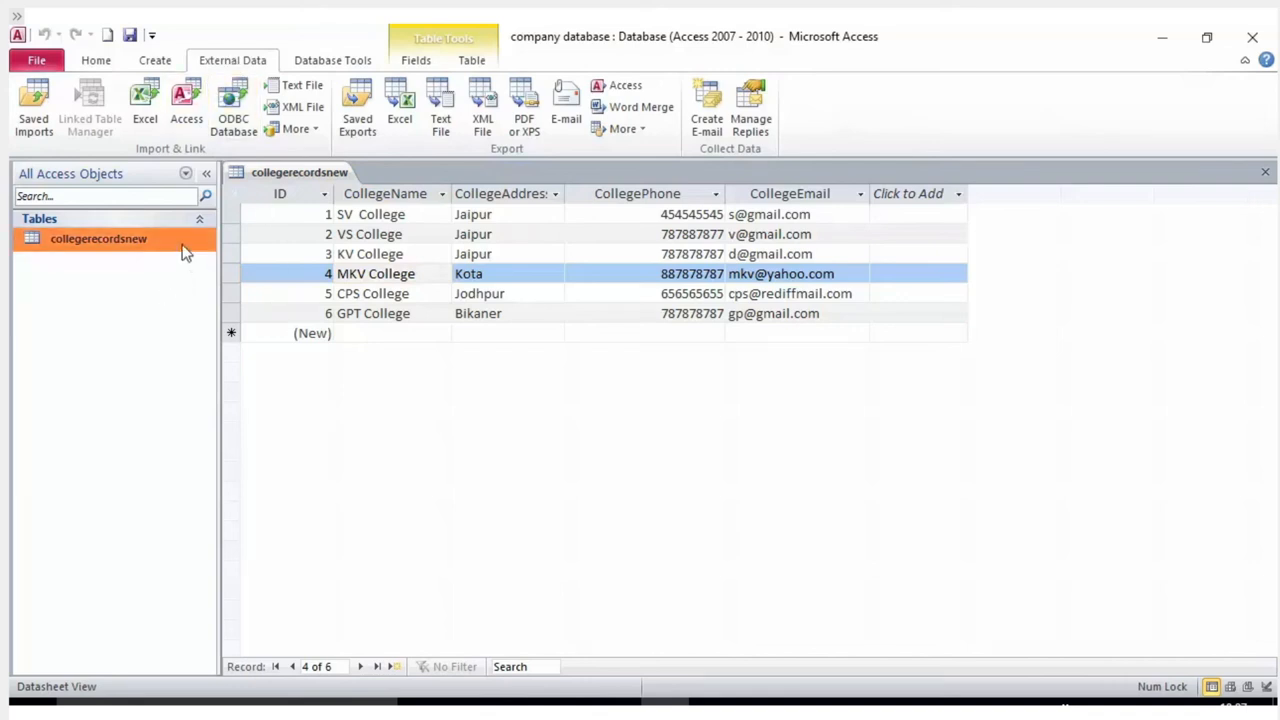
pyautogui.click(234, 234)
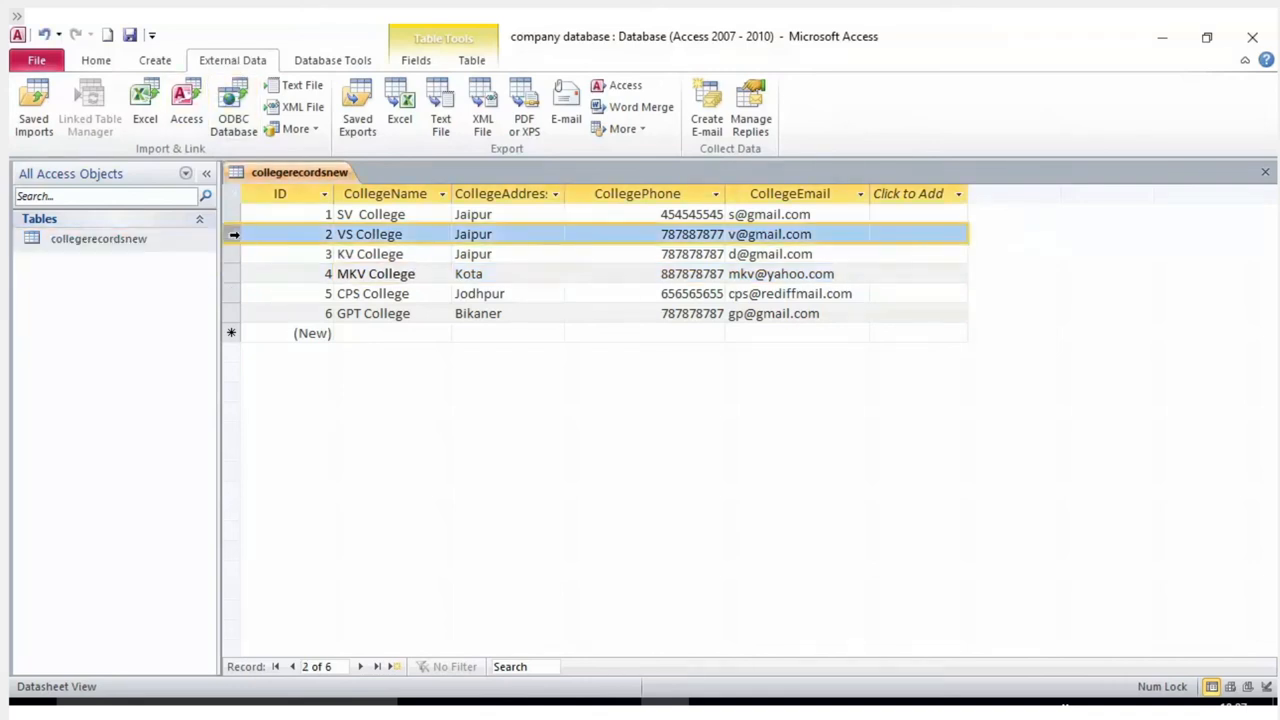
pyautogui.click(97, 61)
pyautogui.click(414, 60)
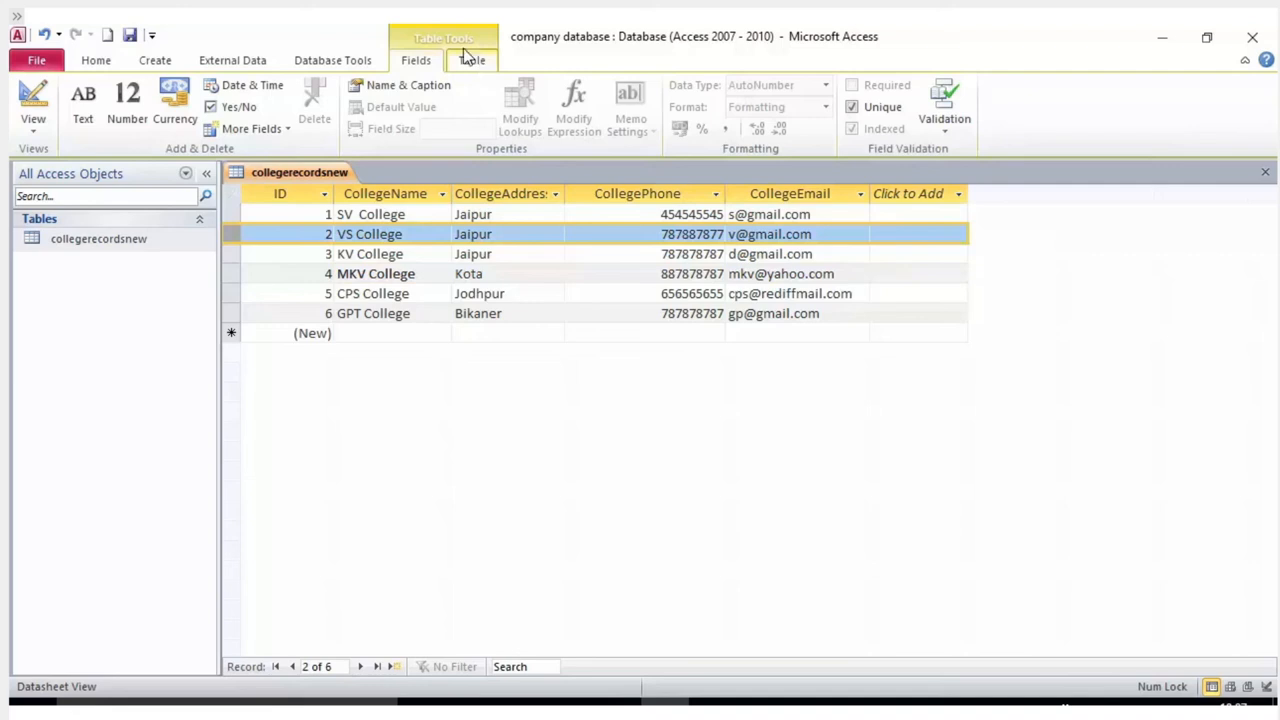
# Switch collegerecordsnew from Datasheet View to Design View.
pyautogui.click(400, 254)
pyautogui.click(395, 196)
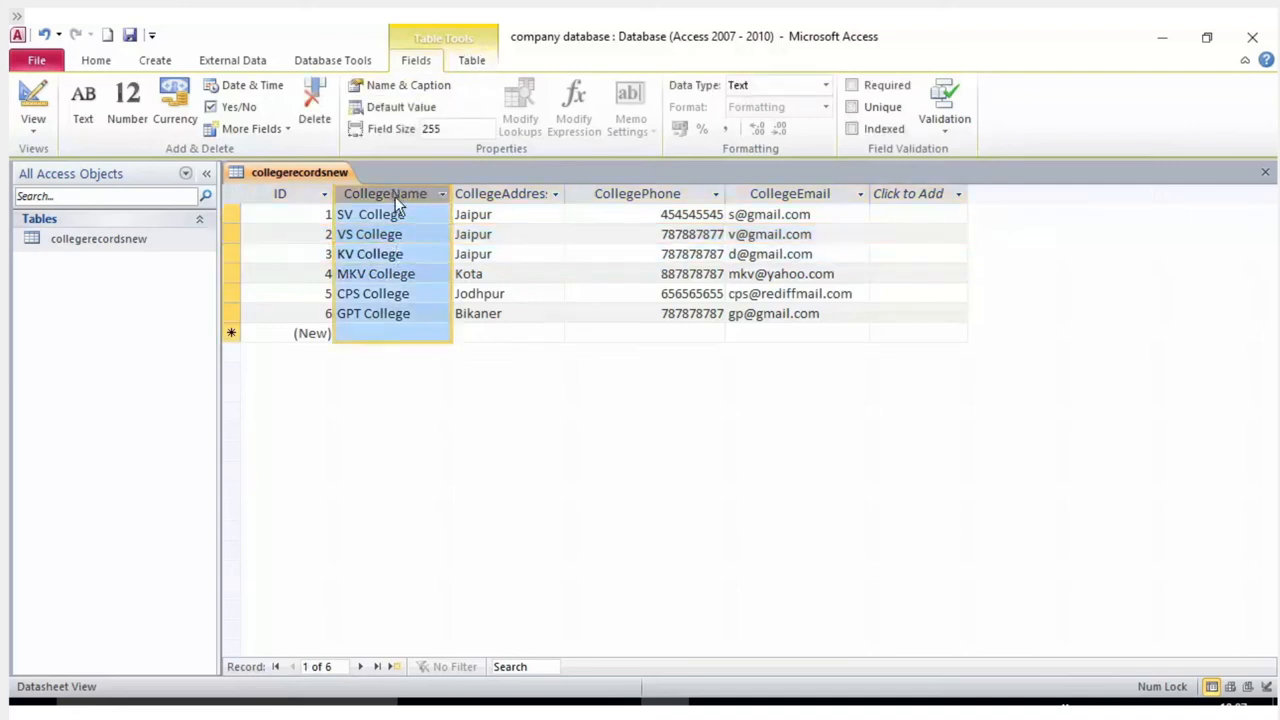
pyautogui.click(49, 120)
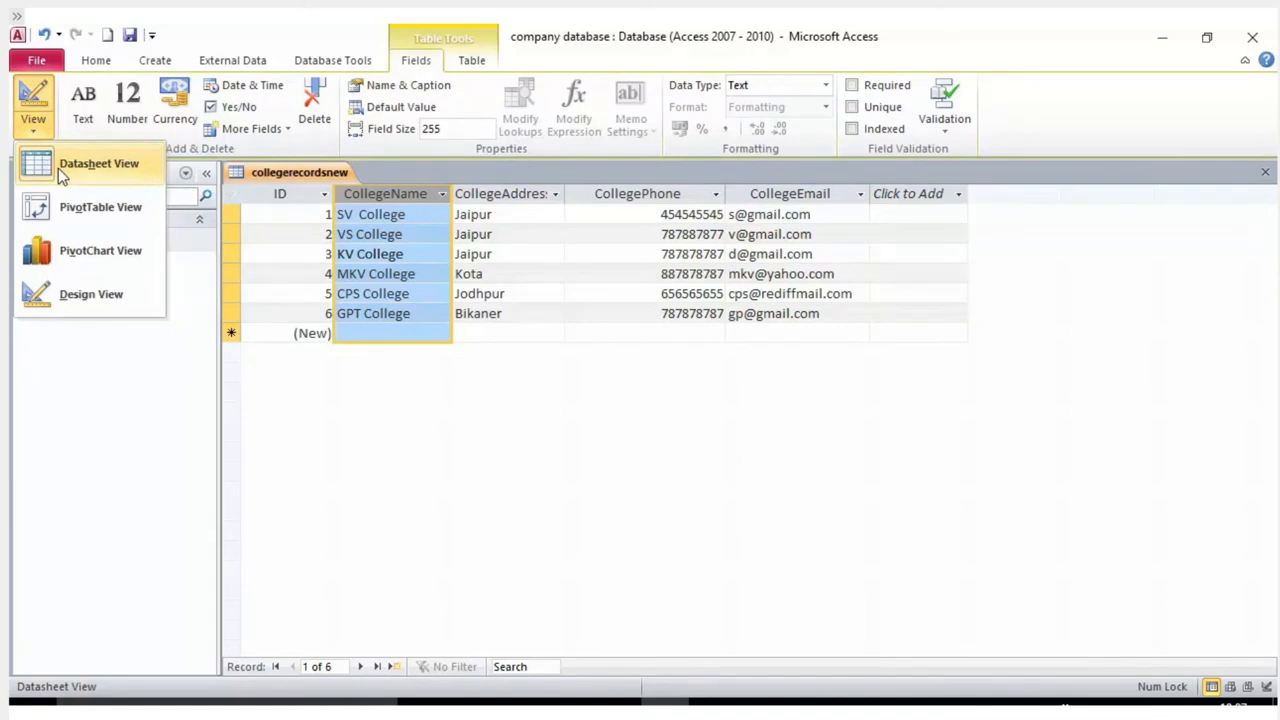
pyautogui.click(58, 168)
pyautogui.click(33, 112)
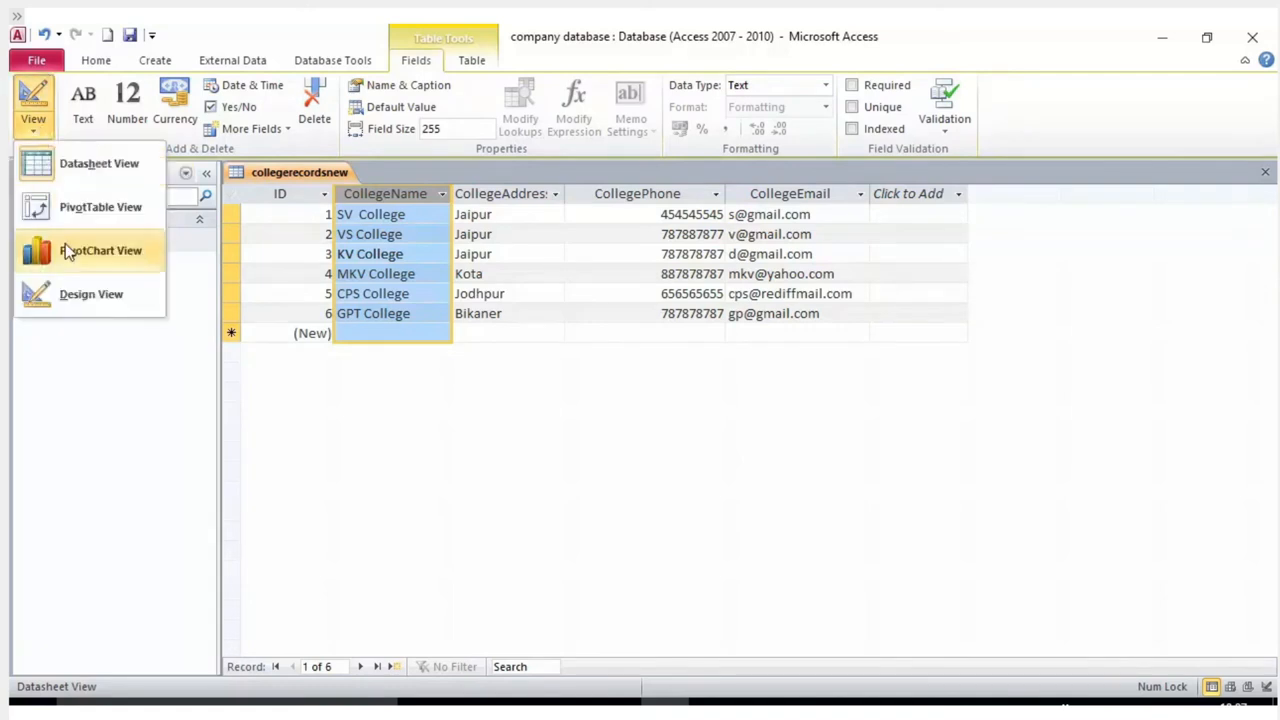
pyautogui.click(88, 295)
pyautogui.click(338, 231)
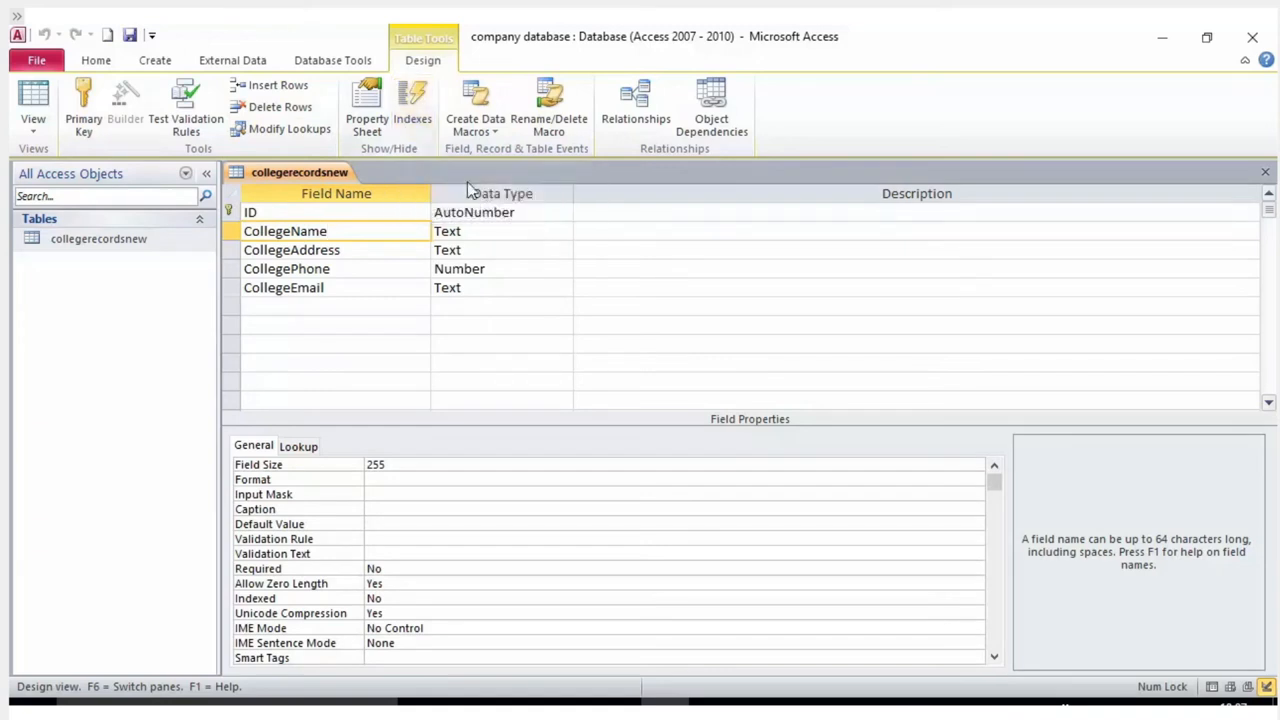
# Review the Indexes window showing PrimaryKey on ID ascending, then close it.
pyautogui.click(423, 133)
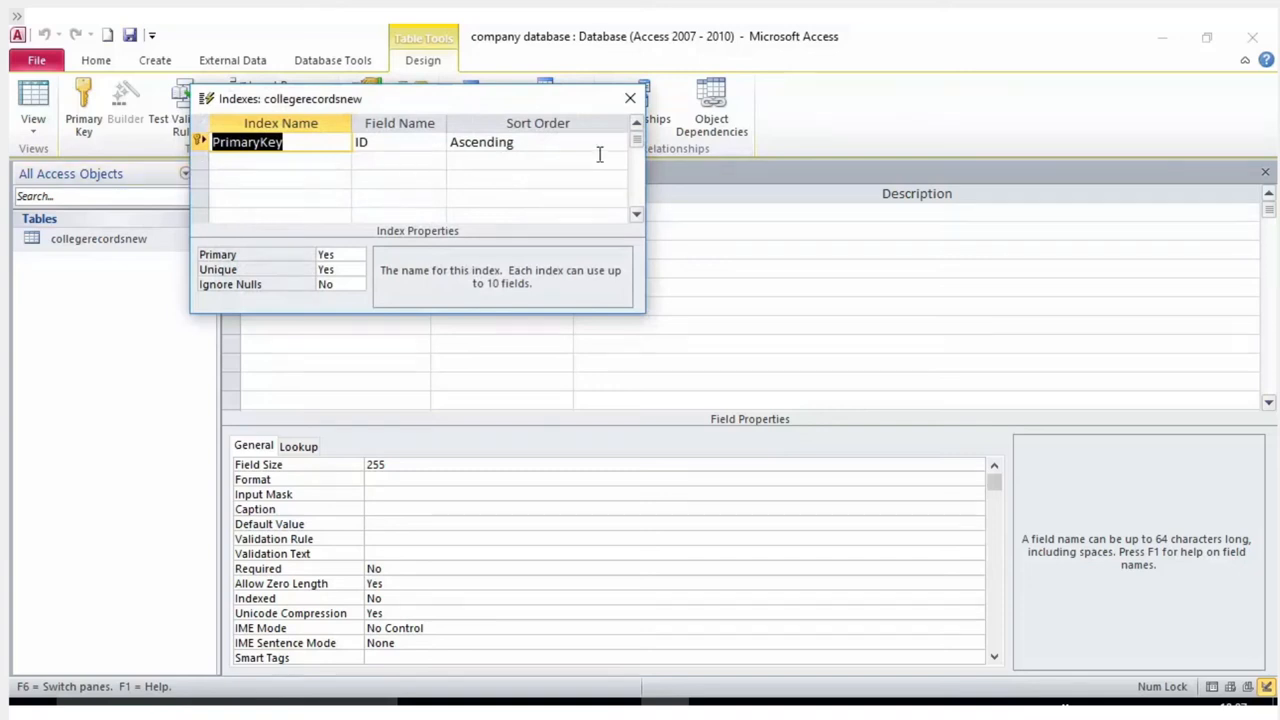
pyautogui.moveTo(370, 100); pyautogui.dragTo(785, 190)
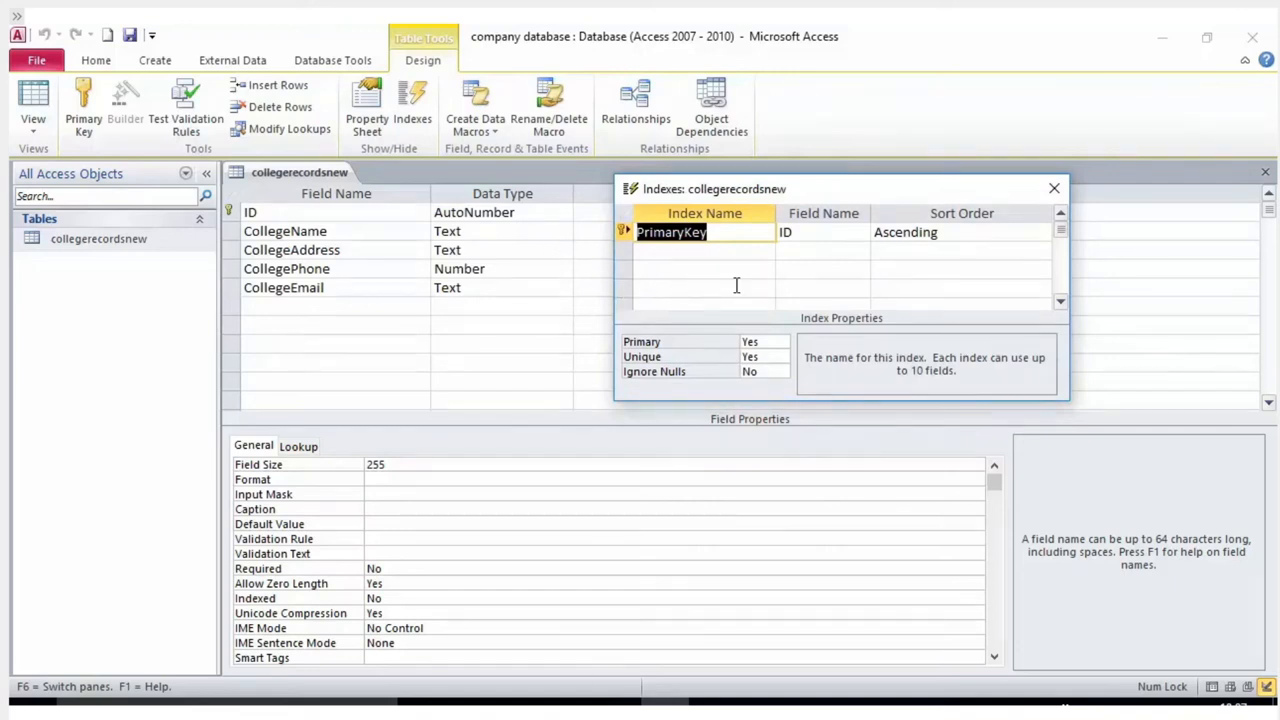
pyautogui.click(1054, 191)
pyautogui.click(349, 251)
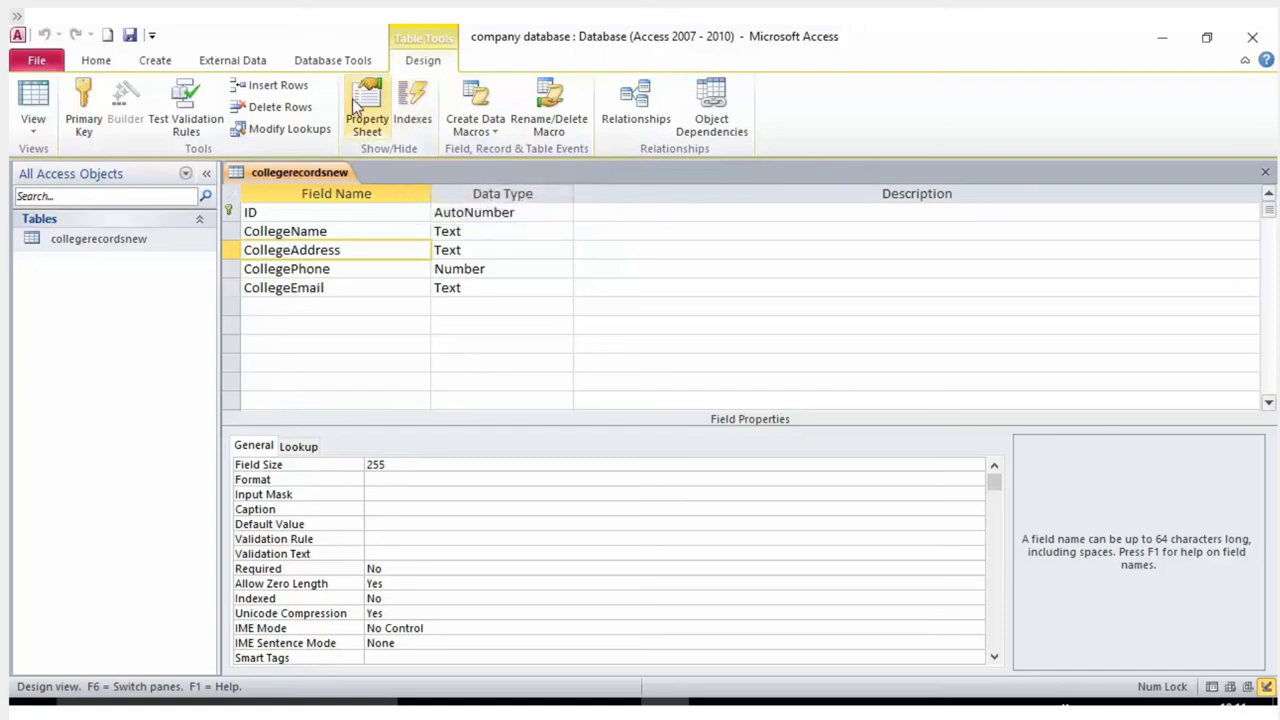
# Open the Indexes list and inspect the PrimaryKey entry on ID and the empty row below.
pyautogui.click(418, 133)
pyautogui.click(685, 265)
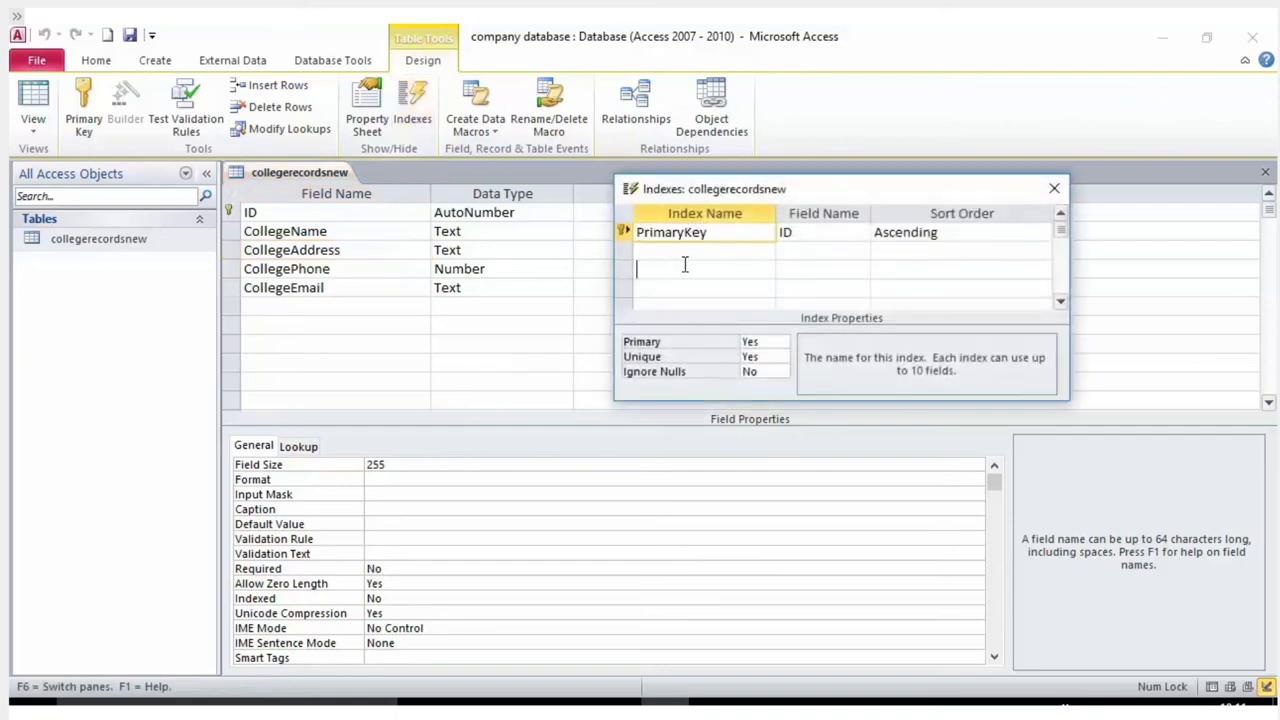
pyautogui.click(694, 250)
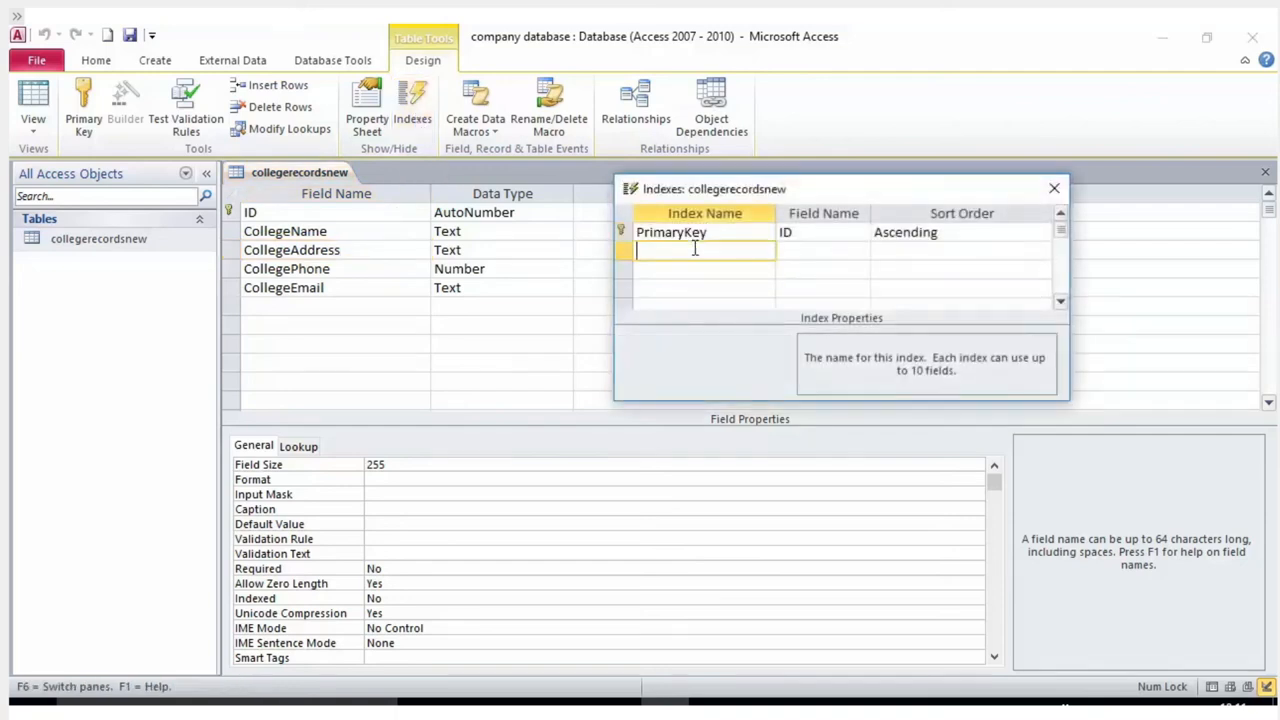
pyautogui.click(917, 236)
pyautogui.click(752, 234)
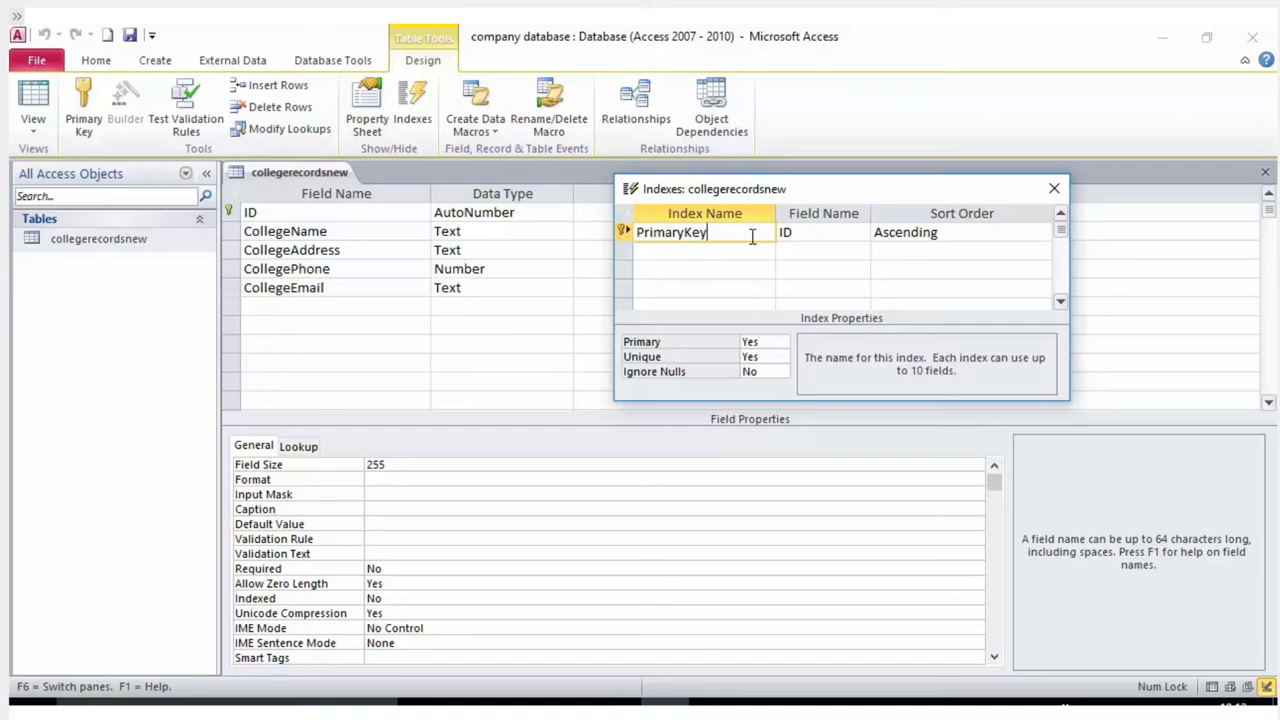
pyautogui.click(750, 264)
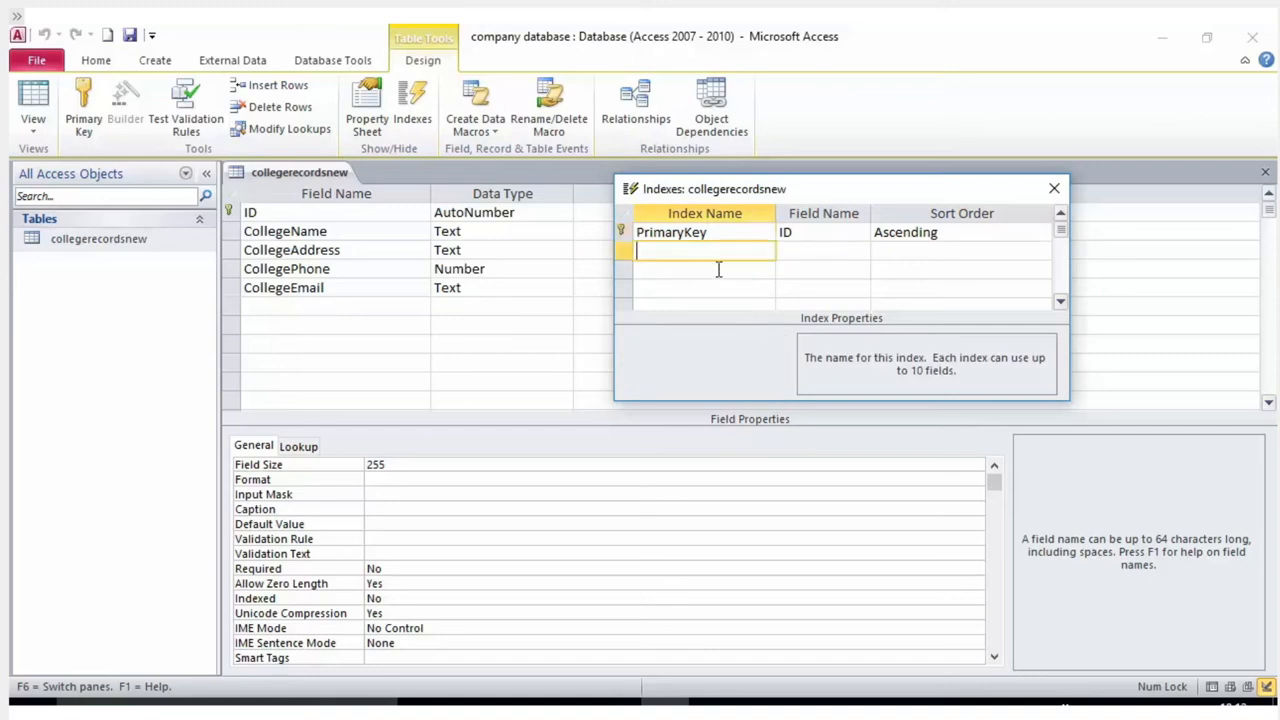
pyautogui.click(758, 236)
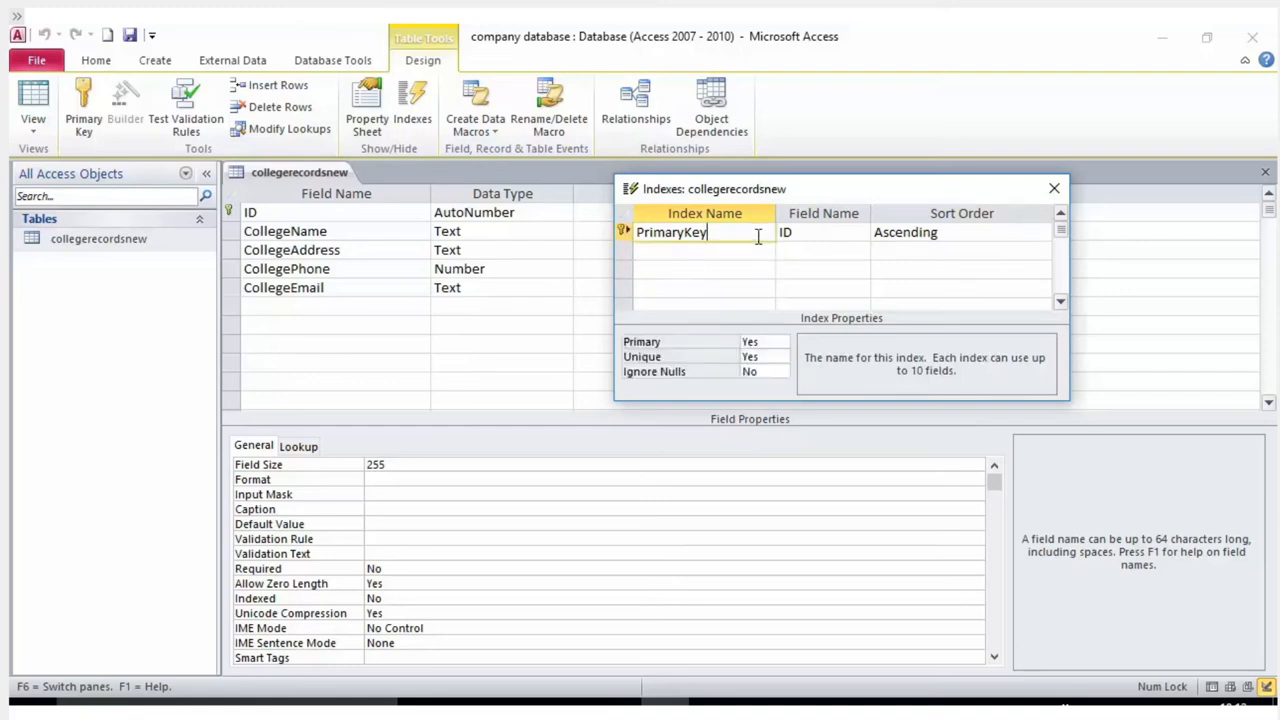
pyautogui.click(801, 232)
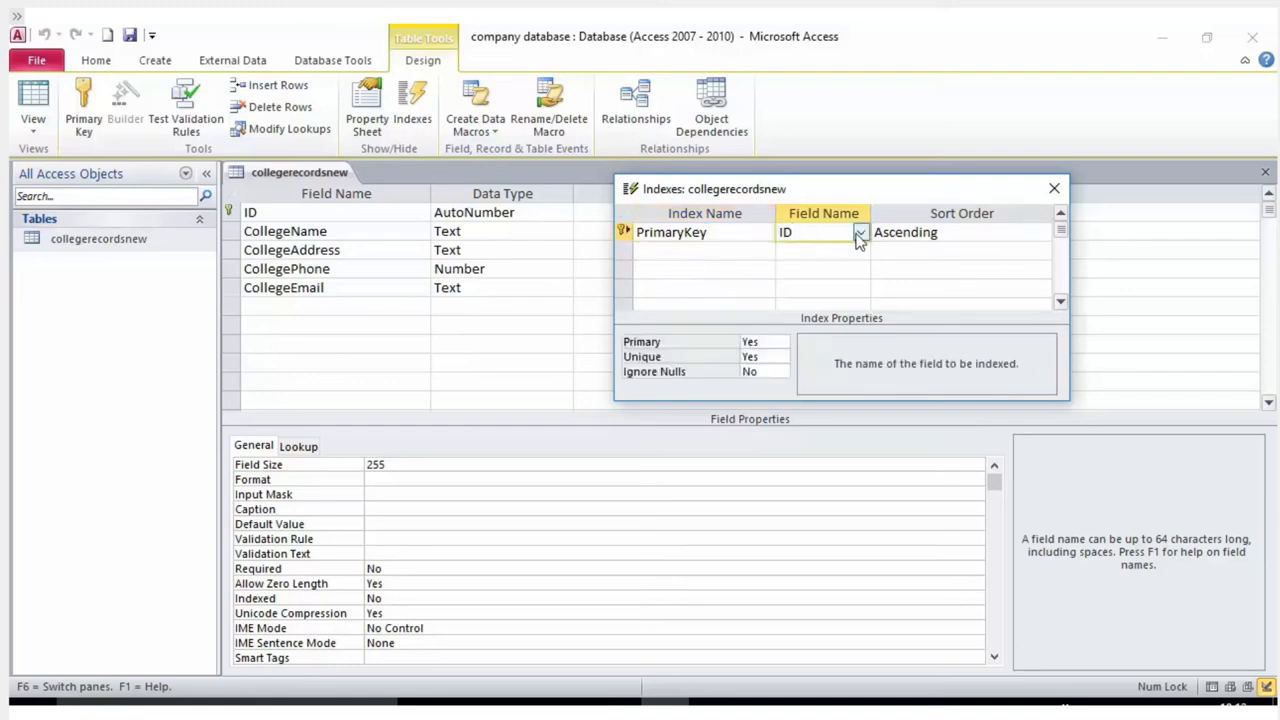
# Choose CollegeName as the field for the new index row and reposition the Indexes window.
pyautogui.click(860, 251)
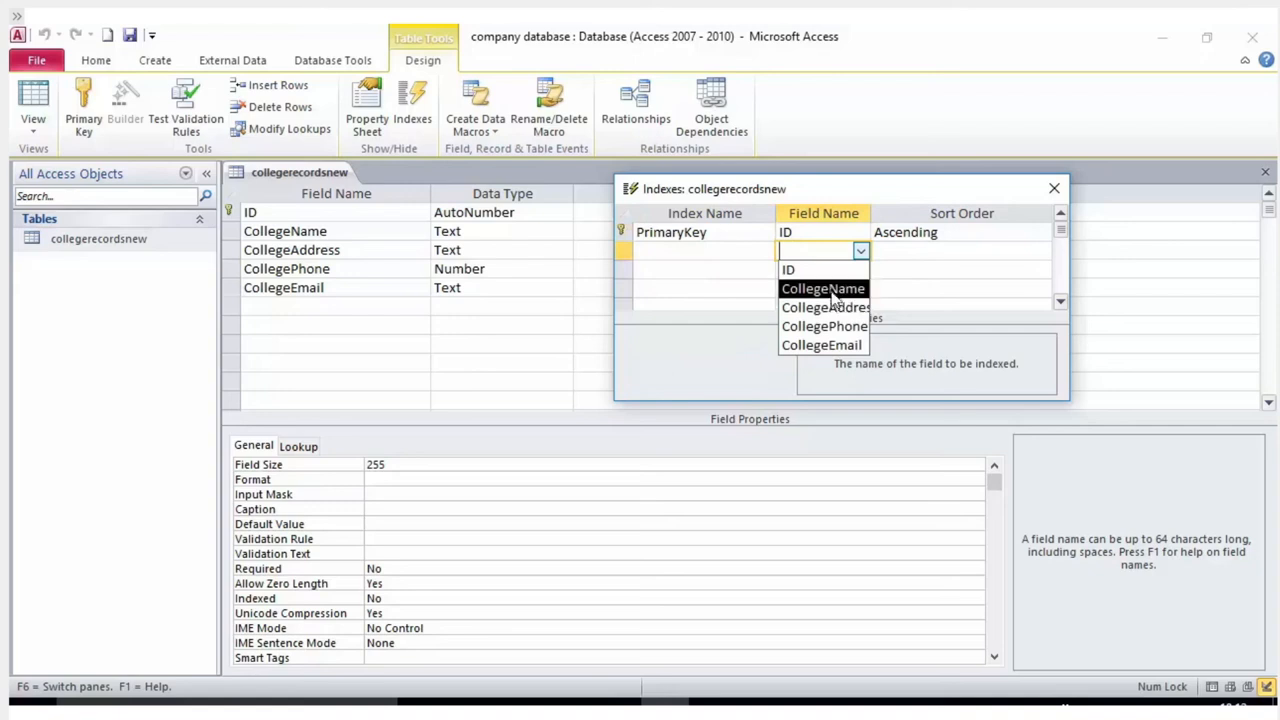
pyautogui.click(833, 295)
pyautogui.click(712, 257)
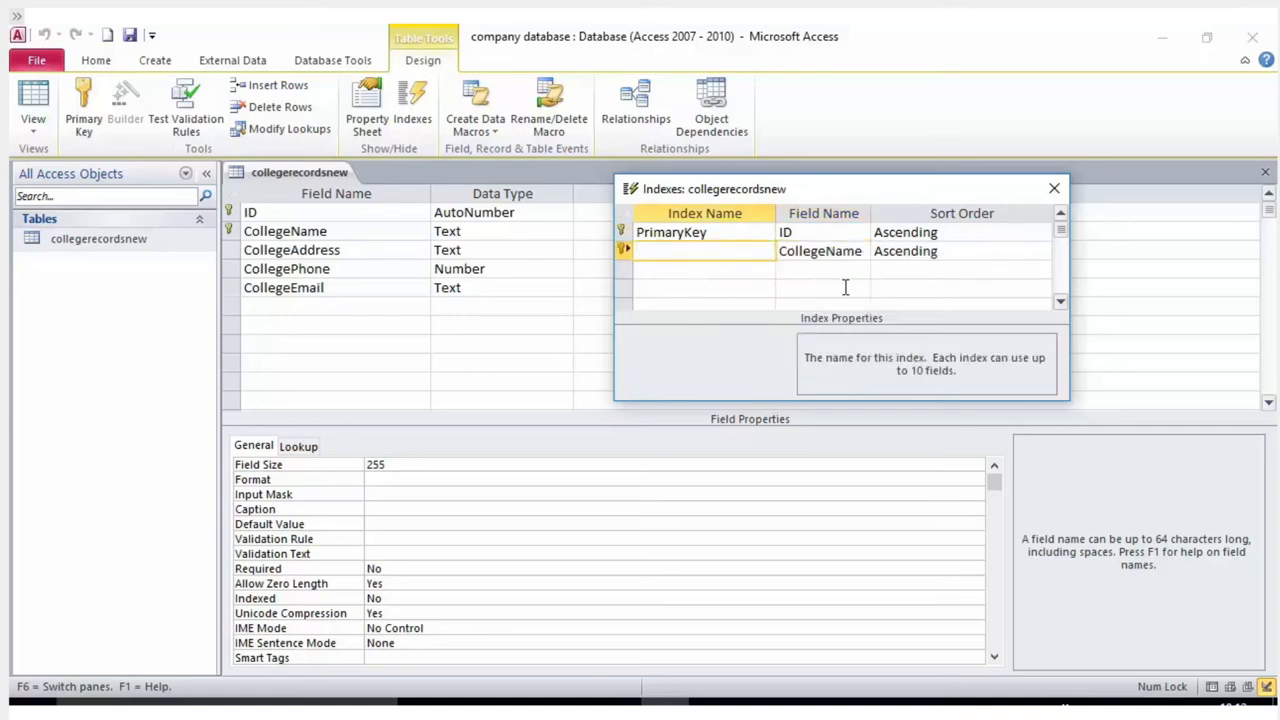
pyautogui.moveTo(897, 193); pyautogui.dragTo(744, 224)
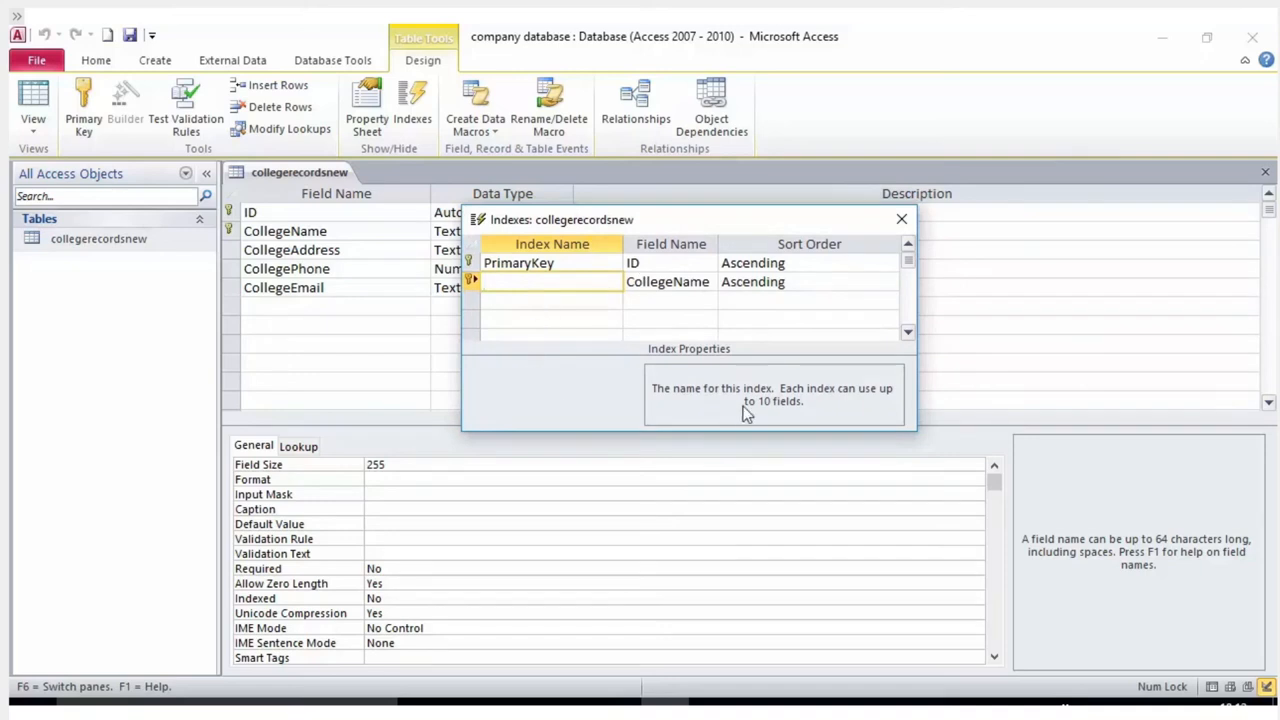
pyautogui.moveTo(855, 229); pyautogui.dragTo(1111, 99)
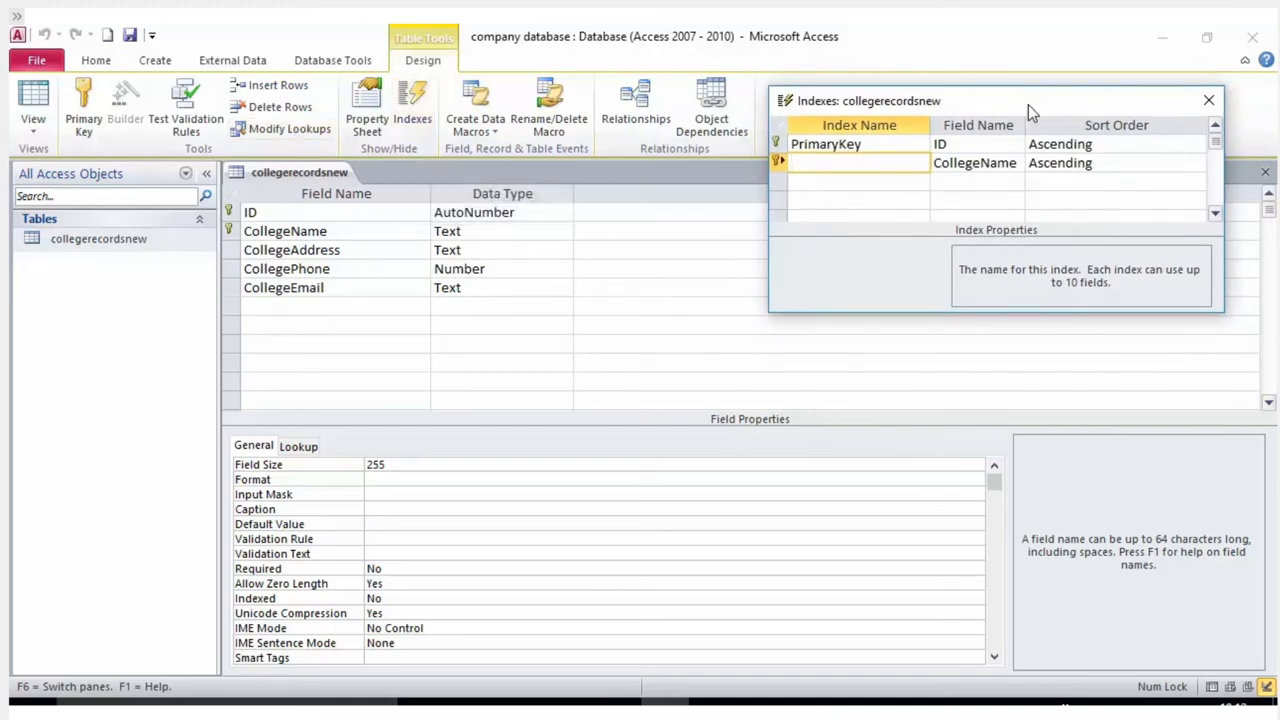
pyautogui.moveTo(1026, 101); pyautogui.dragTo(864, 213)
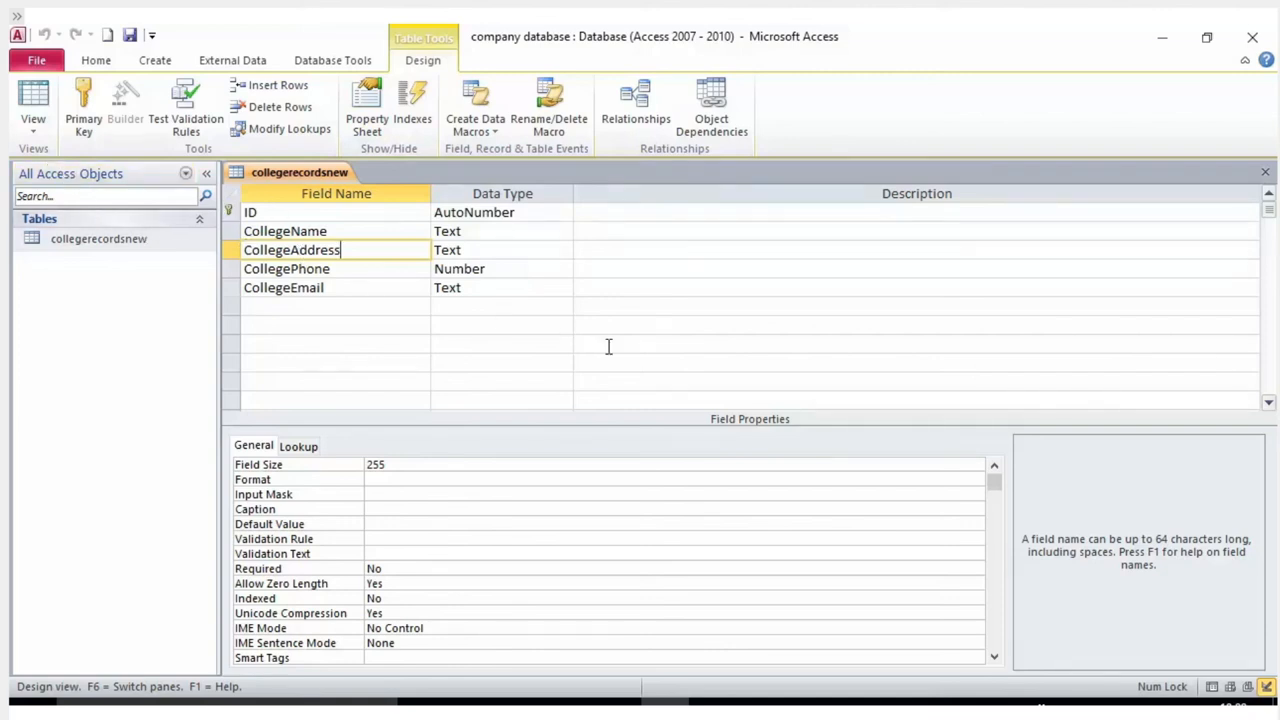
# Reopen Indexes and review PrimaryKey on ID, including its Ignore Nulls setting, plus the CollegeName row.
pyautogui.click(279, 214)
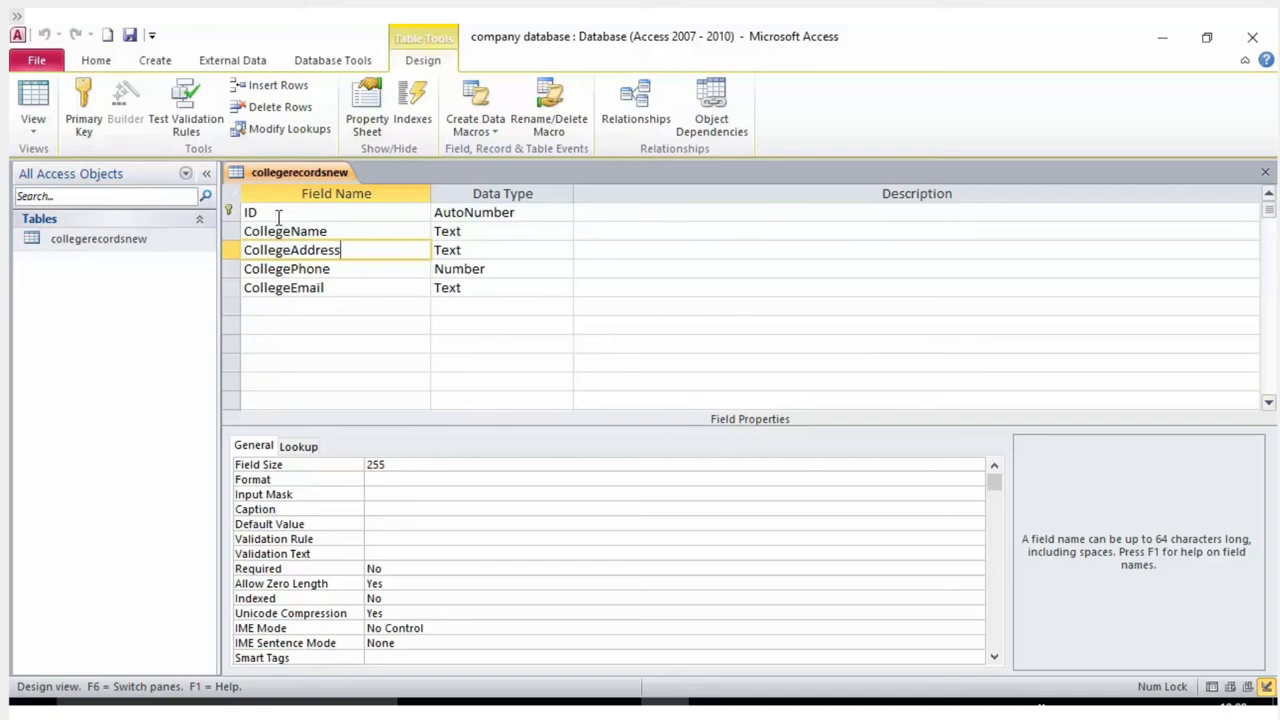
pyautogui.click(345, 250)
pyautogui.click(415, 112)
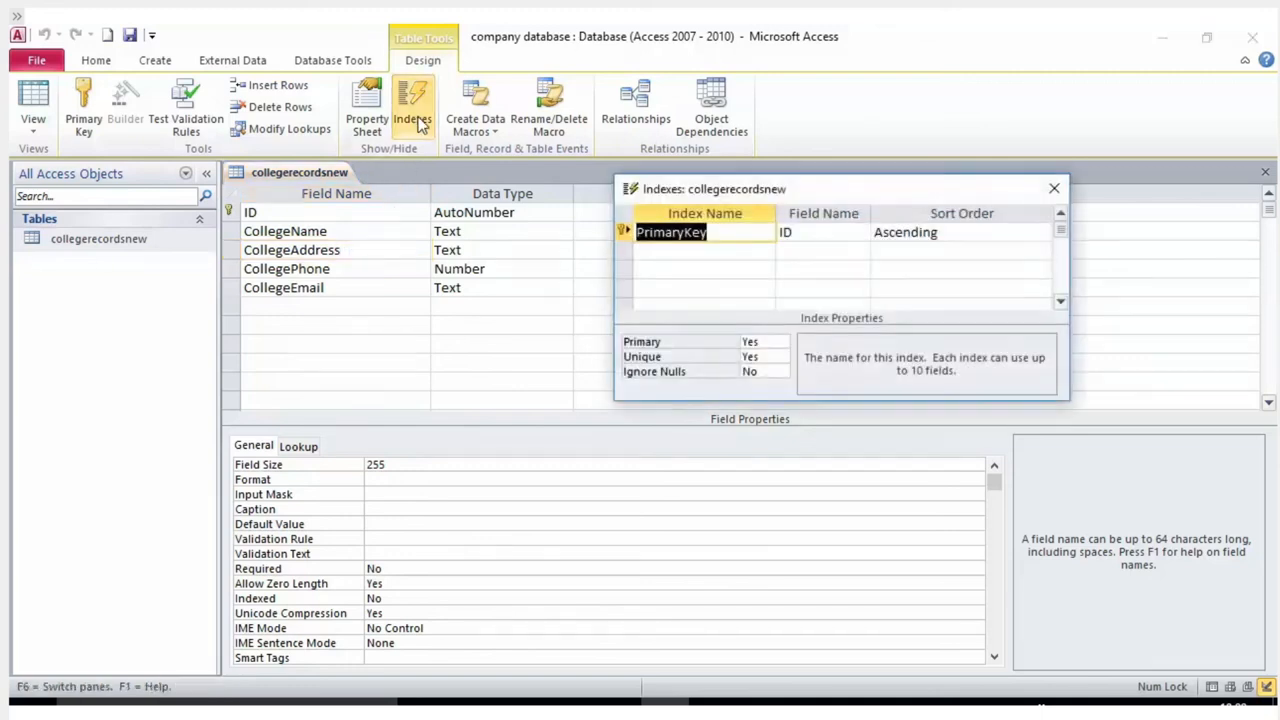
pyautogui.click(763, 371)
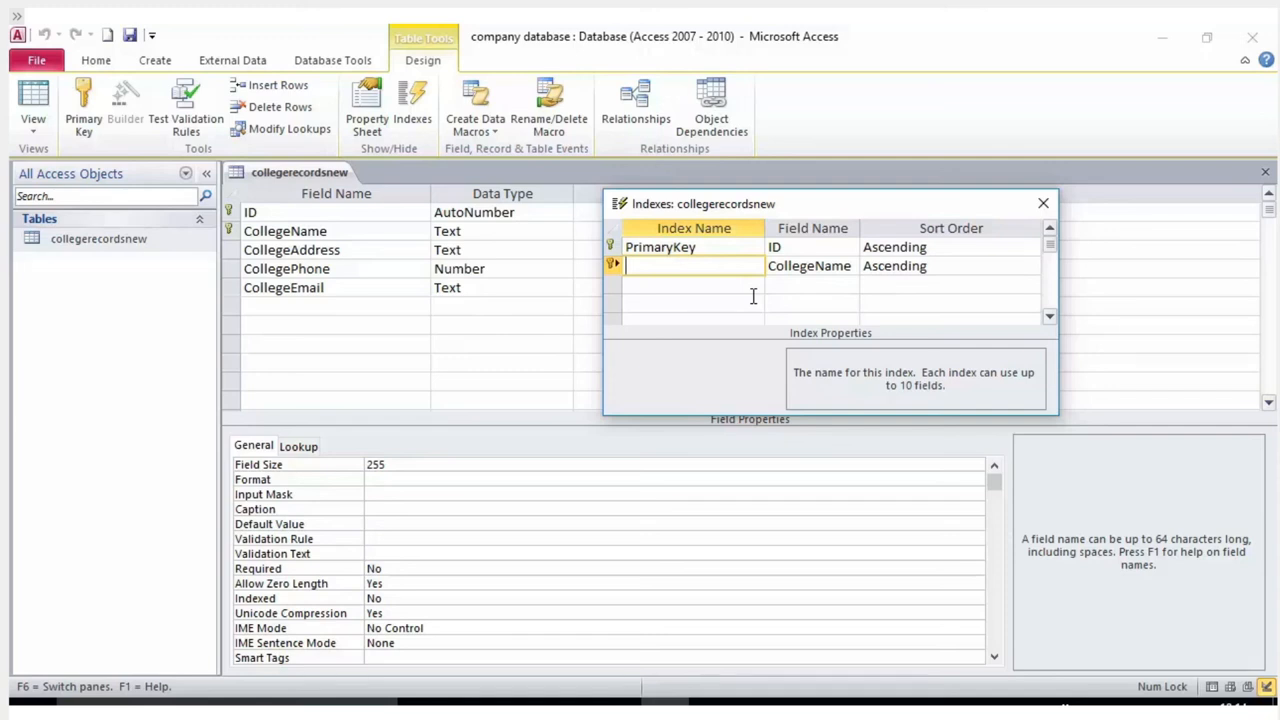
pyautogui.moveTo(801, 203)
pyautogui.mouseDown()
pyautogui.moveTo(732, 320)
pyautogui.moveTo(749, 220)
pyautogui.moveTo(783, 210)
pyautogui.mouseUp()
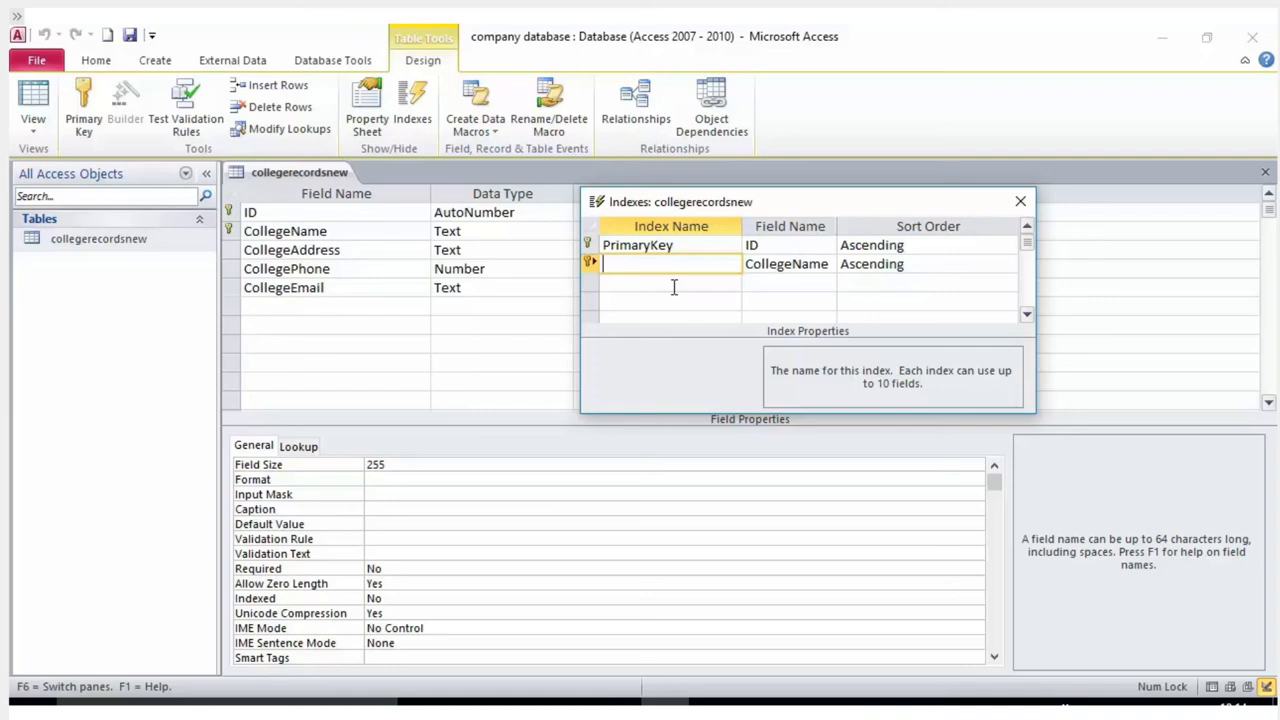
pyautogui.click(1021, 203)
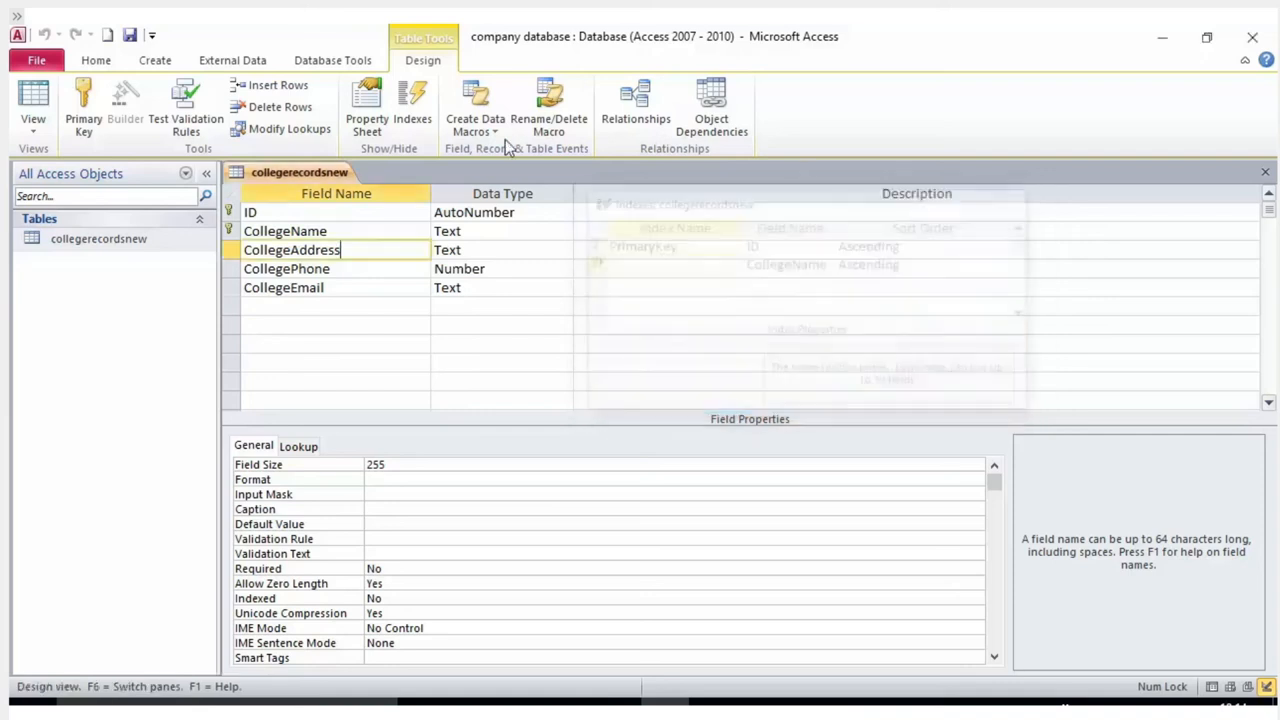
pyautogui.click(392, 270)
pyautogui.click(333, 292)
pyautogui.click(267, 251)
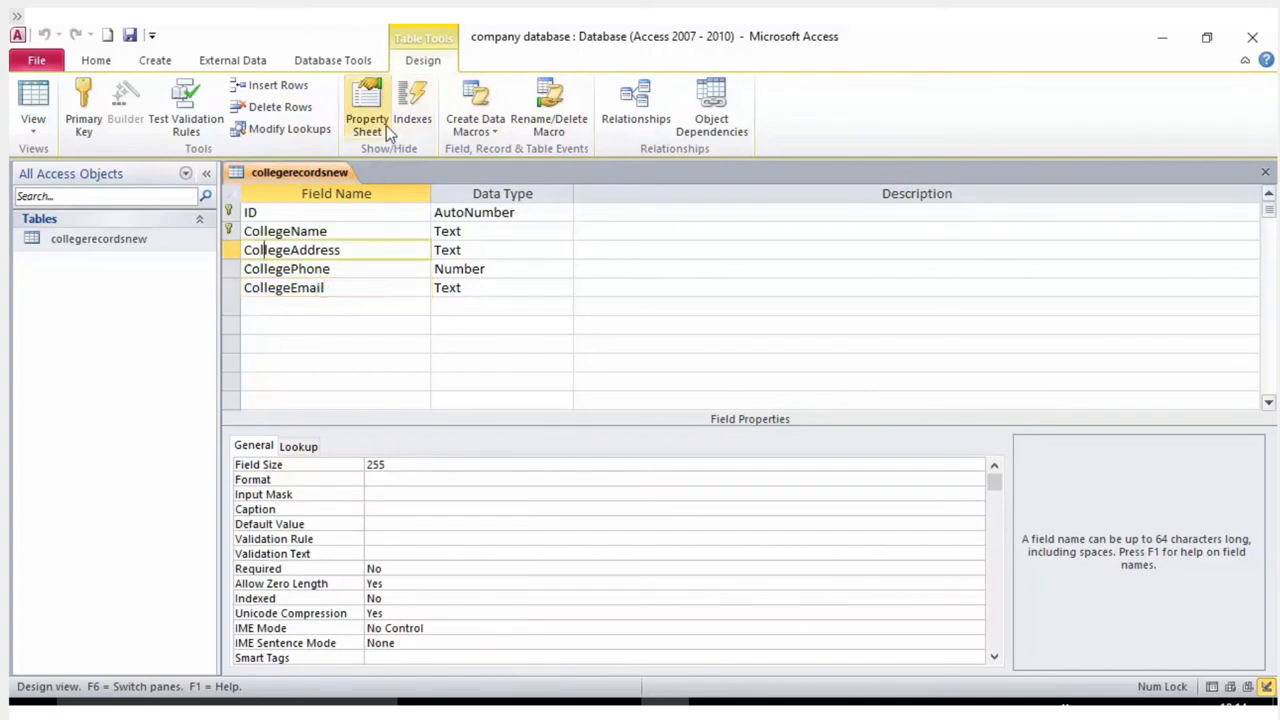
pyautogui.click(327, 219)
pyautogui.click(327, 229)
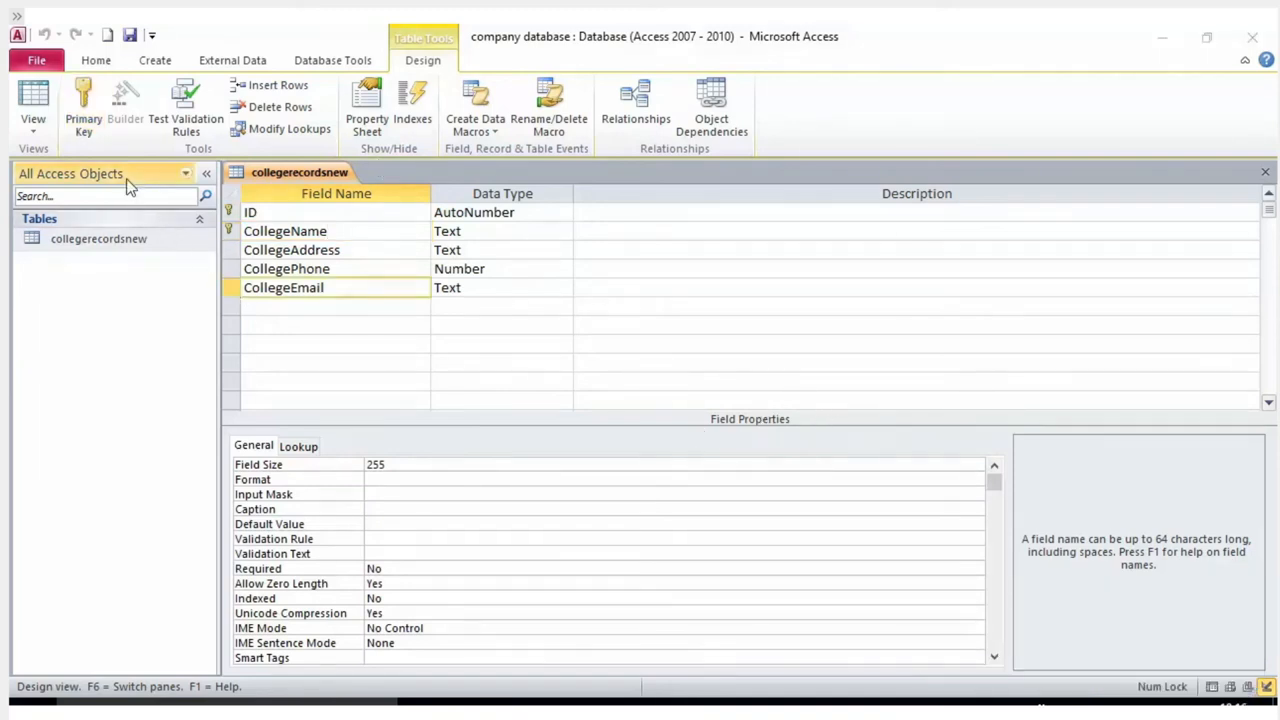
pyautogui.click(125, 245)
pyautogui.rightClick(125, 245)
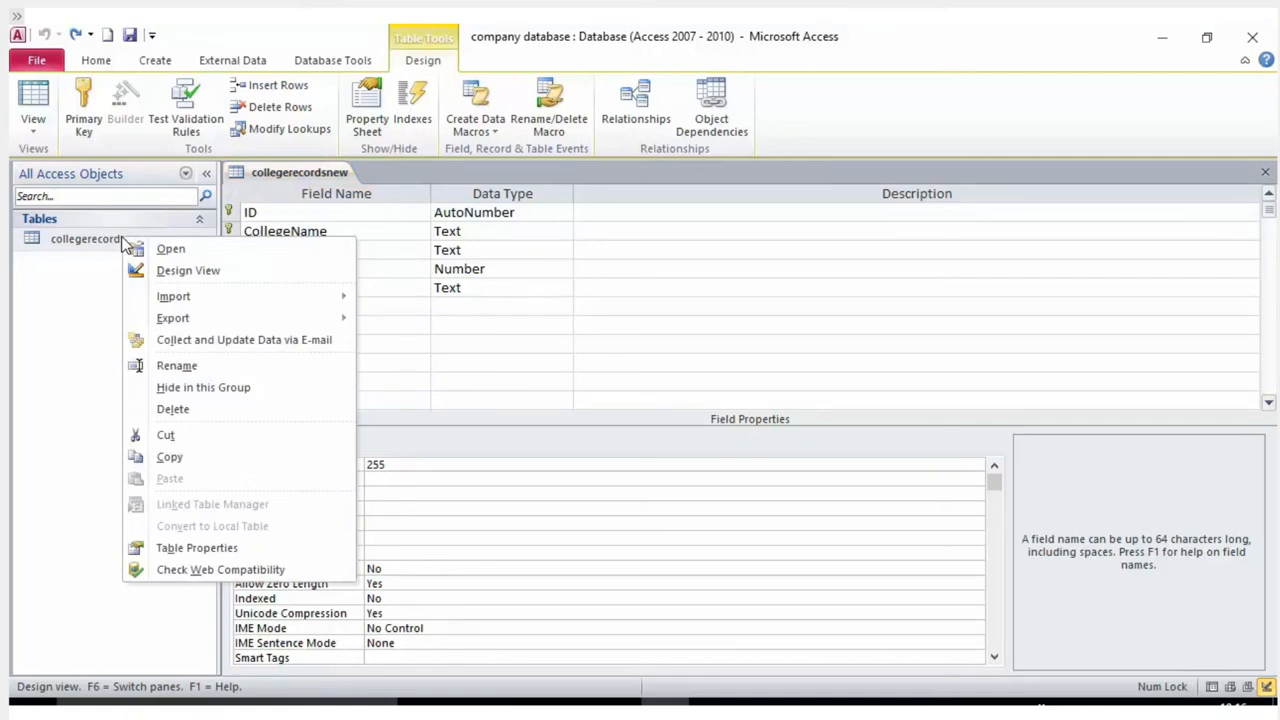
pyautogui.click(174, 278)
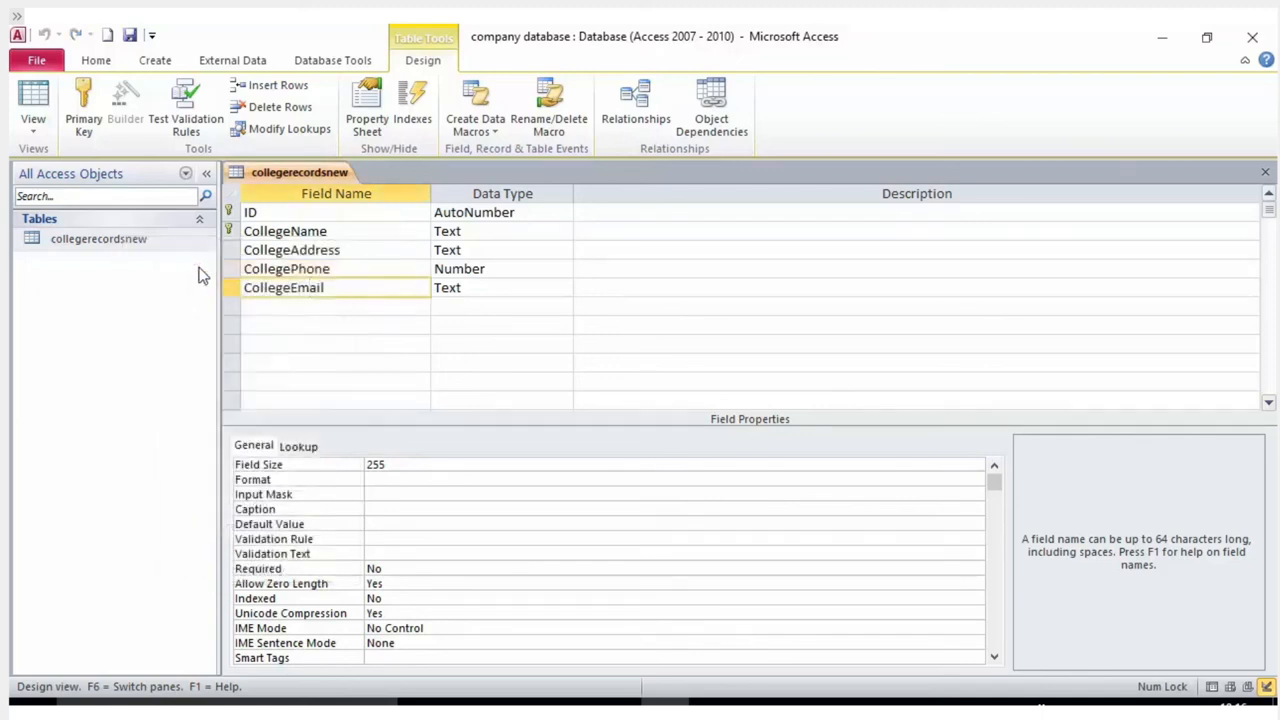
pyautogui.click(305, 252)
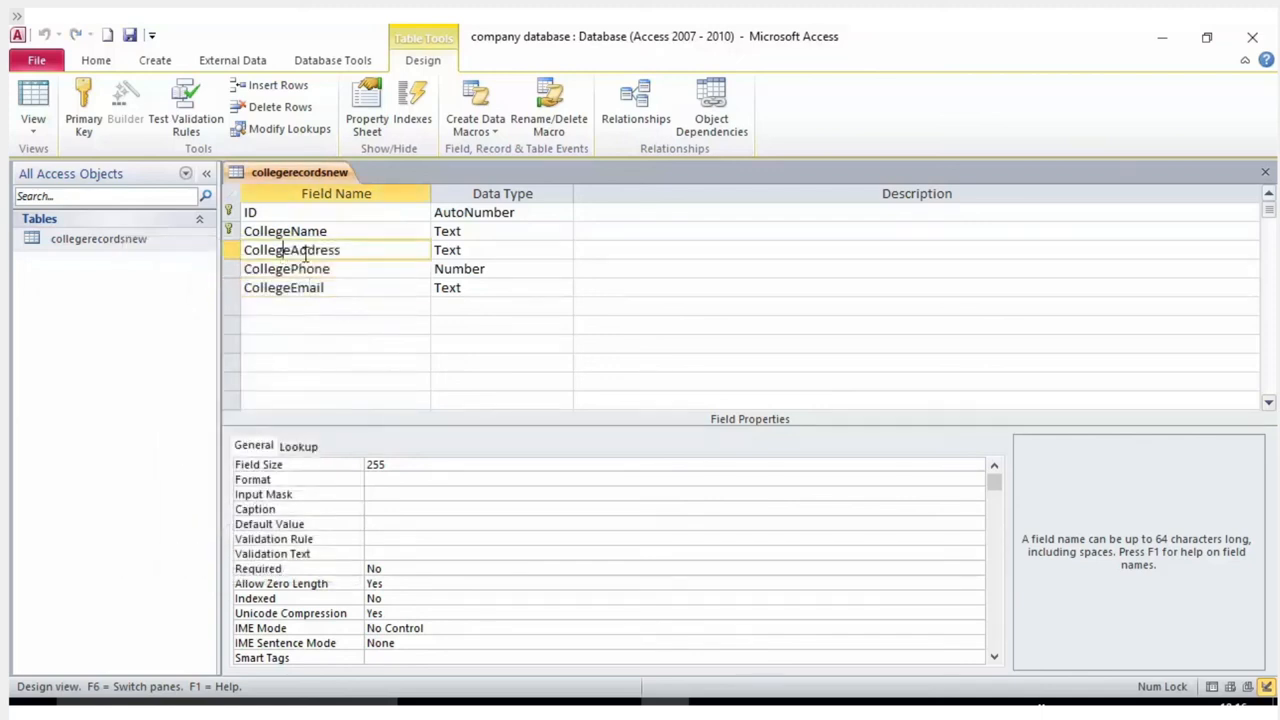
pyautogui.click(306, 232)
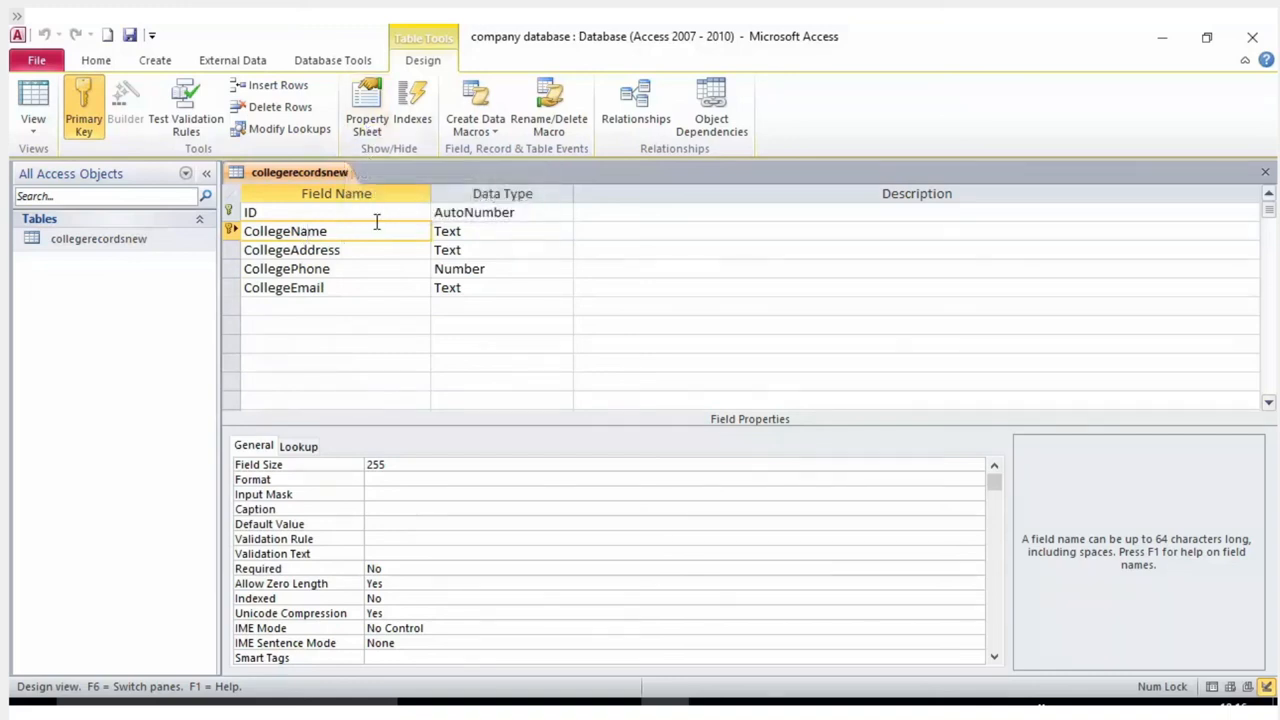
pyautogui.click(251, 447)
pyautogui.scroll(-1, 410, 567)
pyautogui.scroll(1, 410, 567)
pyautogui.scroll(-1, 392, 615)
pyautogui.scroll(1, 392, 615)
pyautogui.click(403, 599)
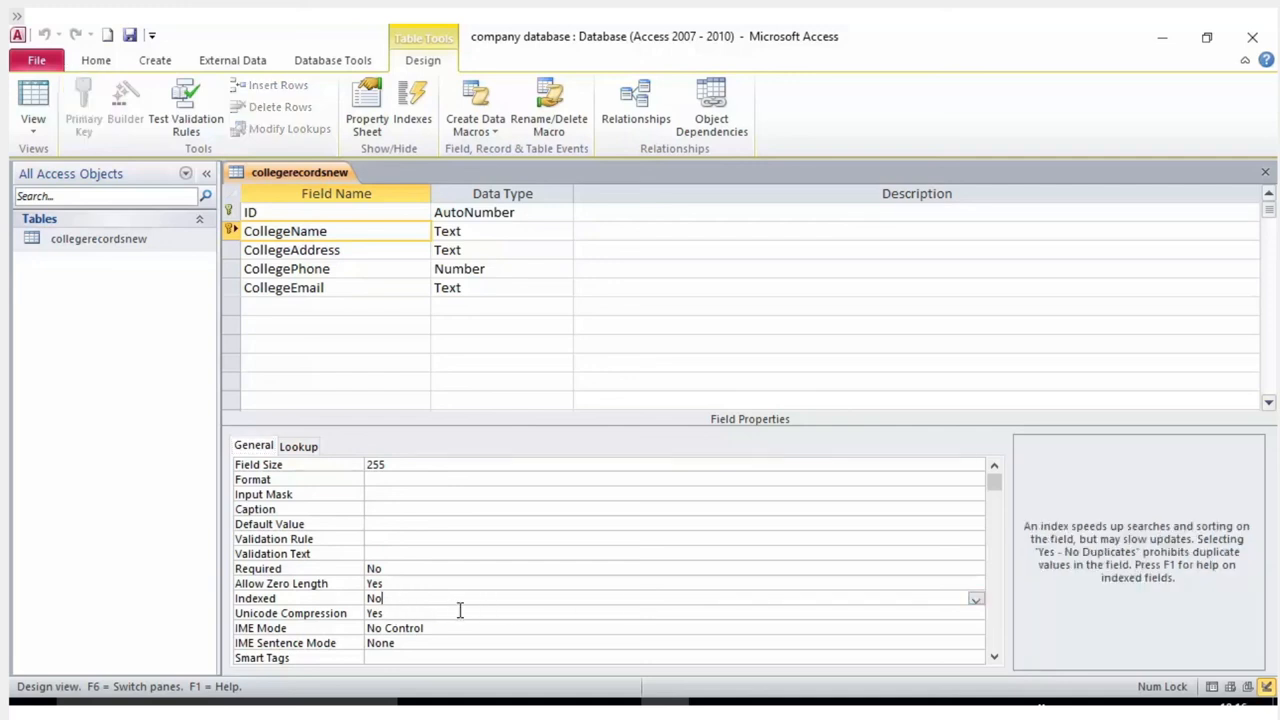
pyautogui.scroll(-1, 448, 607)
pyautogui.scroll(1, 448, 607)
pyautogui.click(976, 613)
pyautogui.click(976, 613)
pyautogui.click(449, 628)
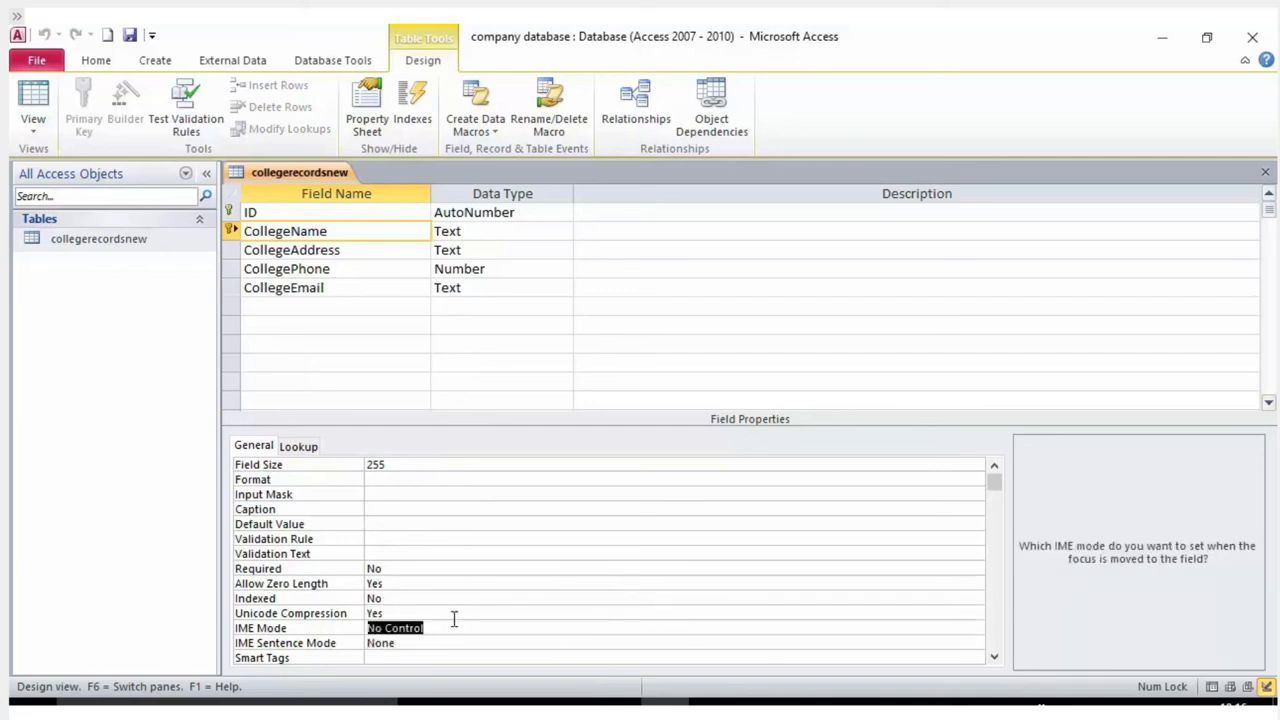
pyautogui.click(393, 597)
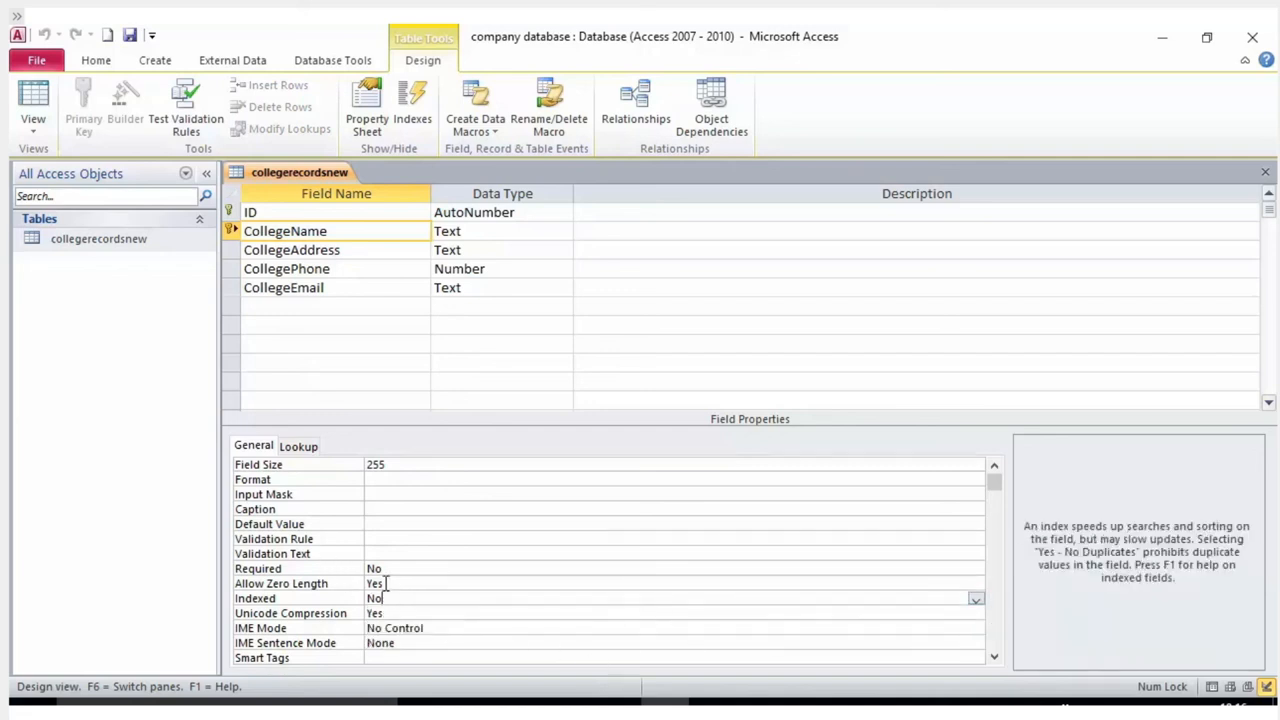
pyautogui.scroll(-1, 362, 518)
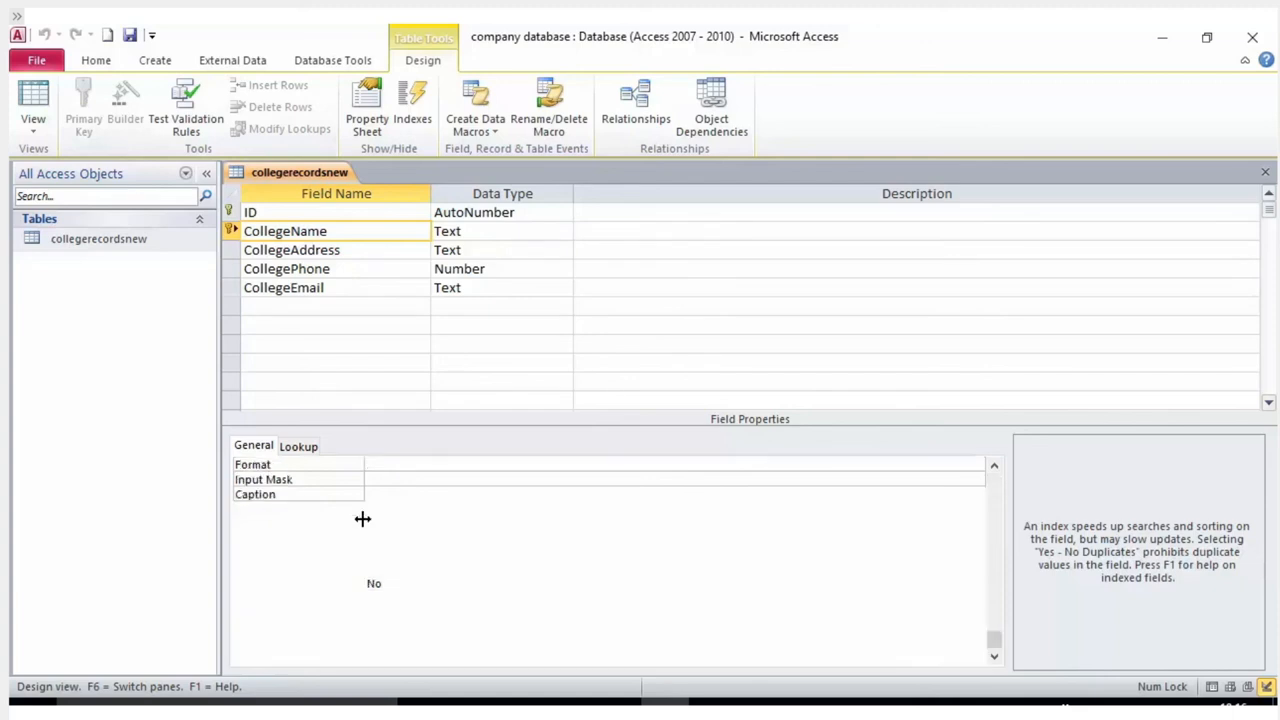
pyautogui.scroll(1, 361, 518)
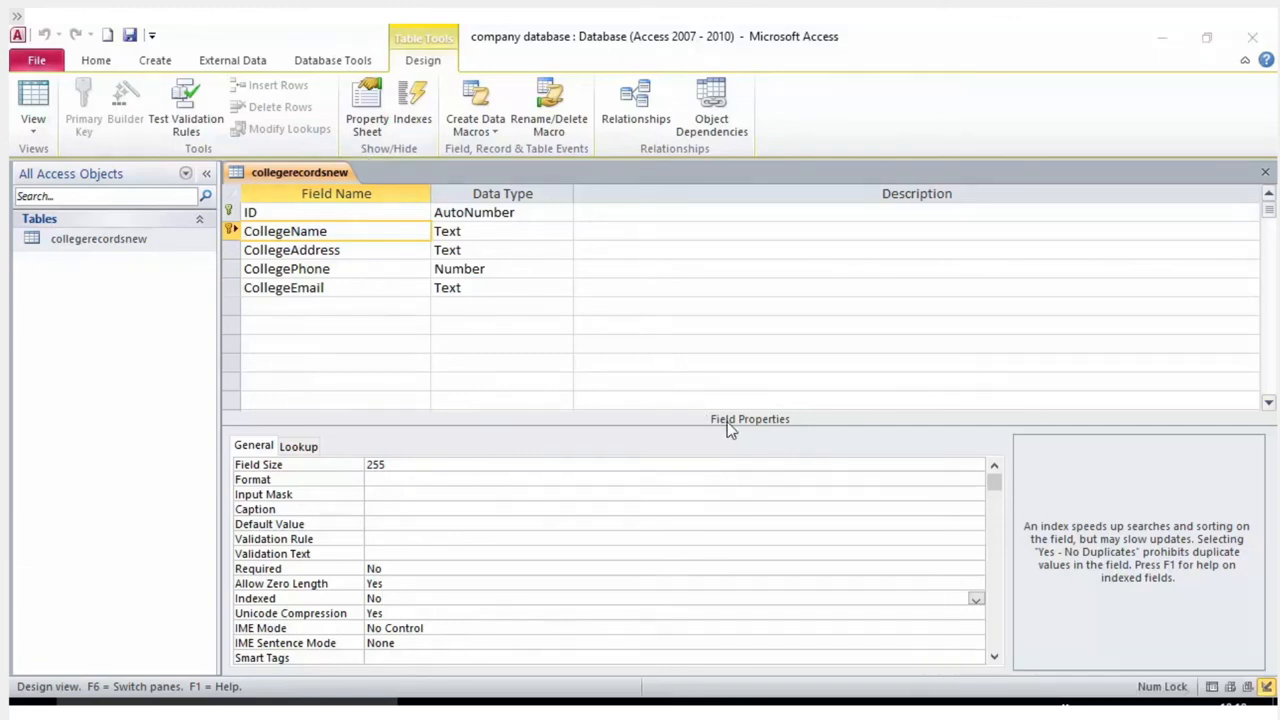
pyautogui.click(280, 216)
pyautogui.click(279, 231)
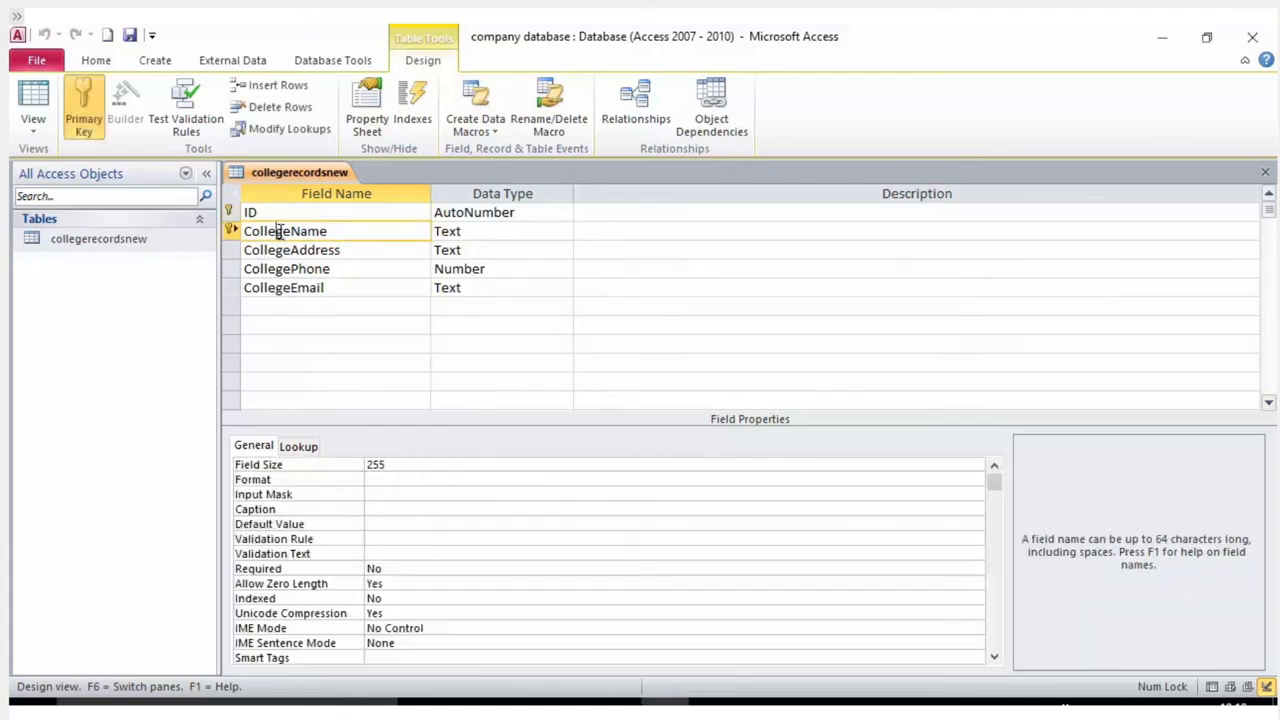
# Reopen collegerecordsnew in Design View, open Indexes, and widen the Field Name column to review rows.
pyautogui.rightClick(130, 245)
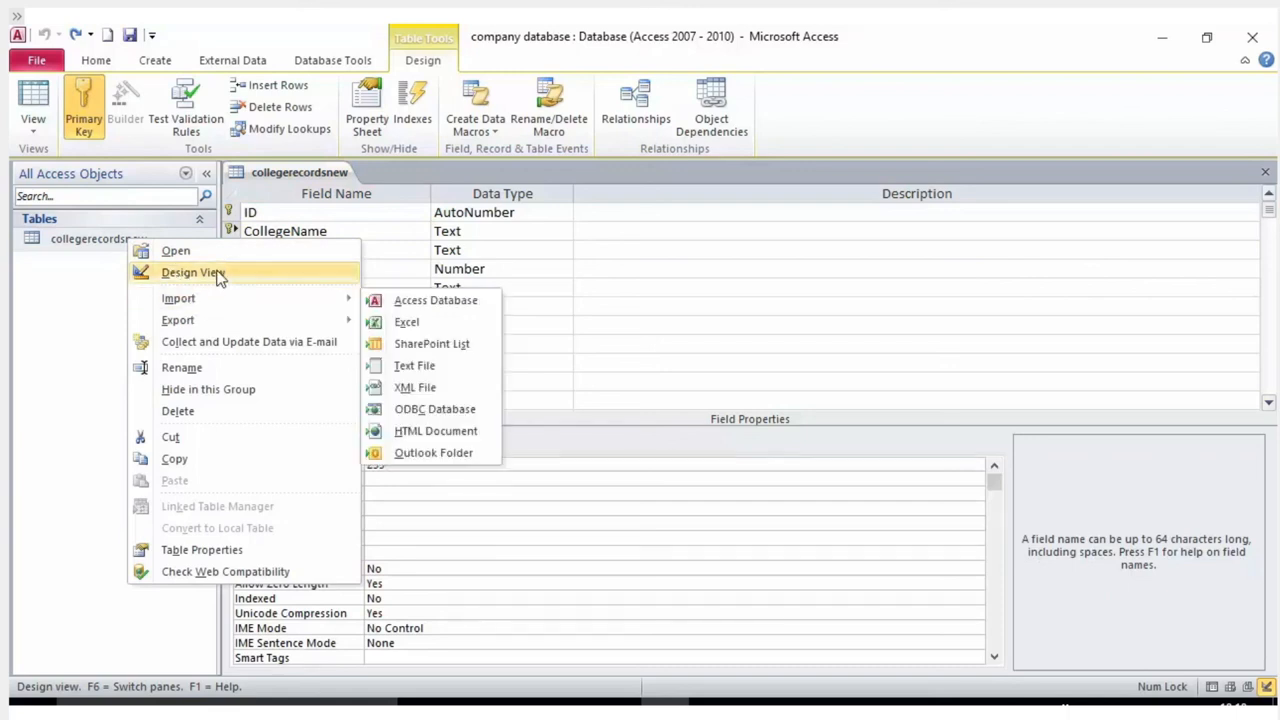
pyautogui.click(219, 277)
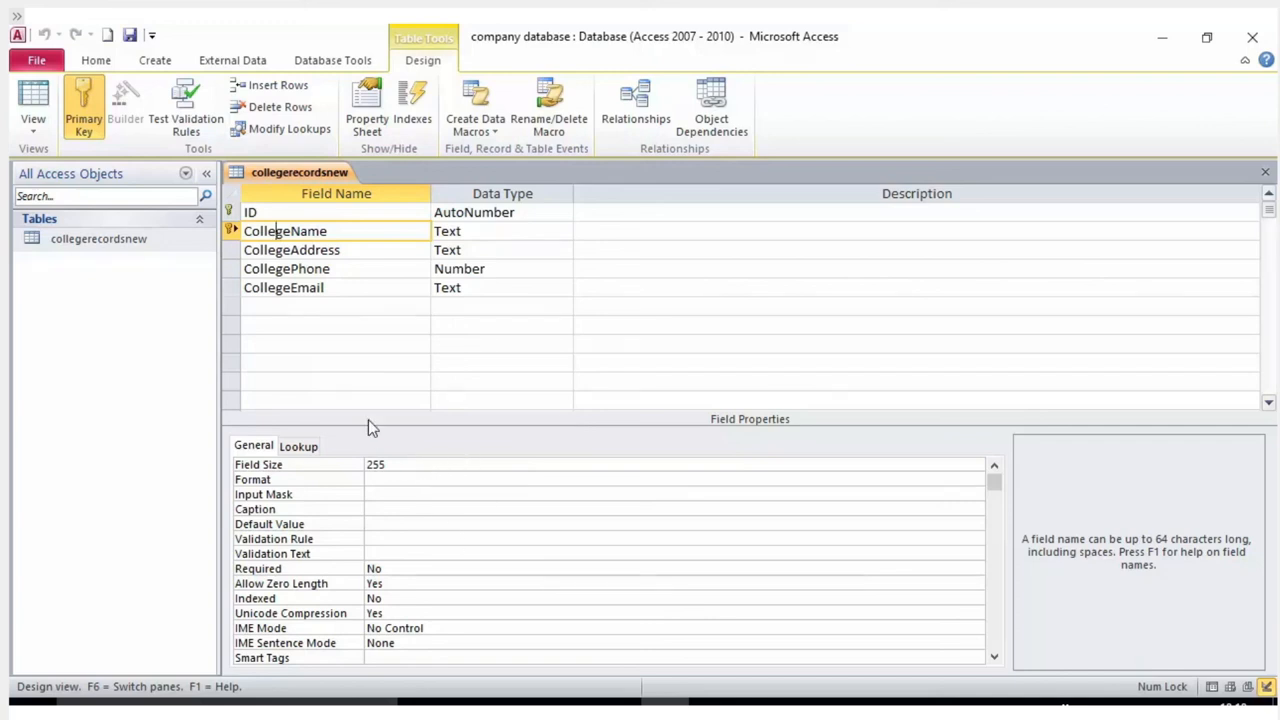
pyautogui.click(409, 95)
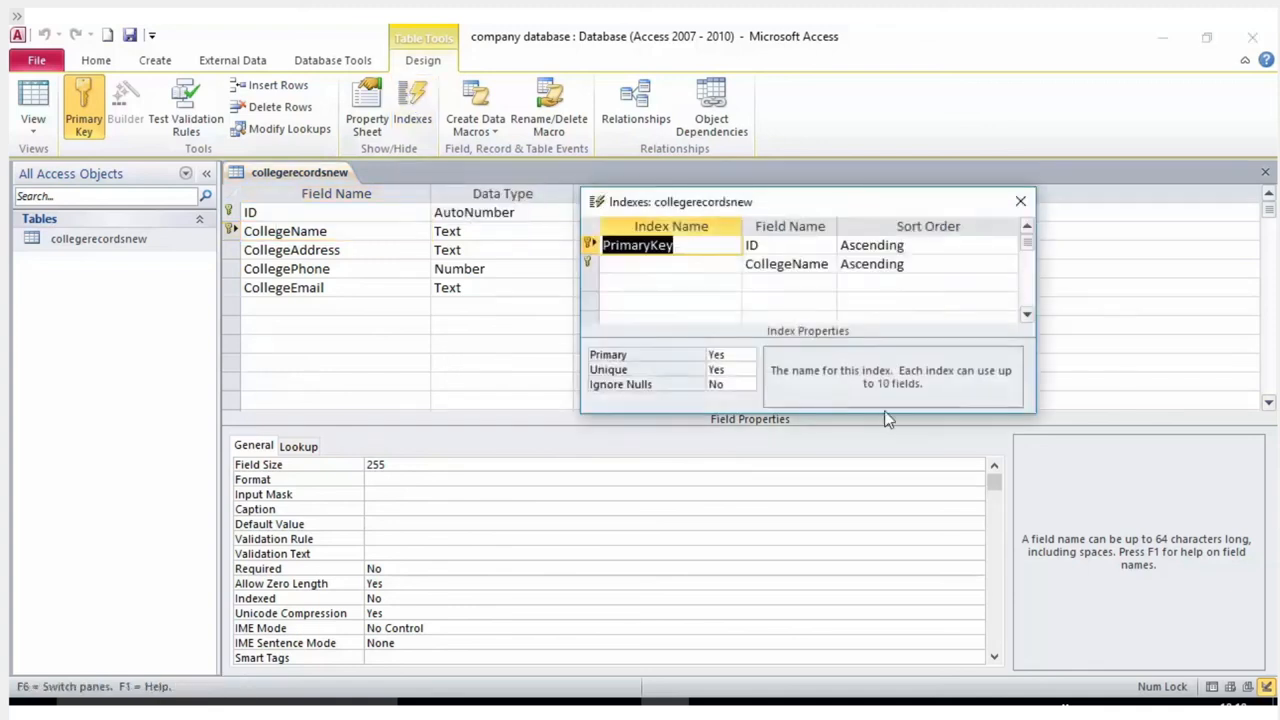
pyautogui.click(658, 265)
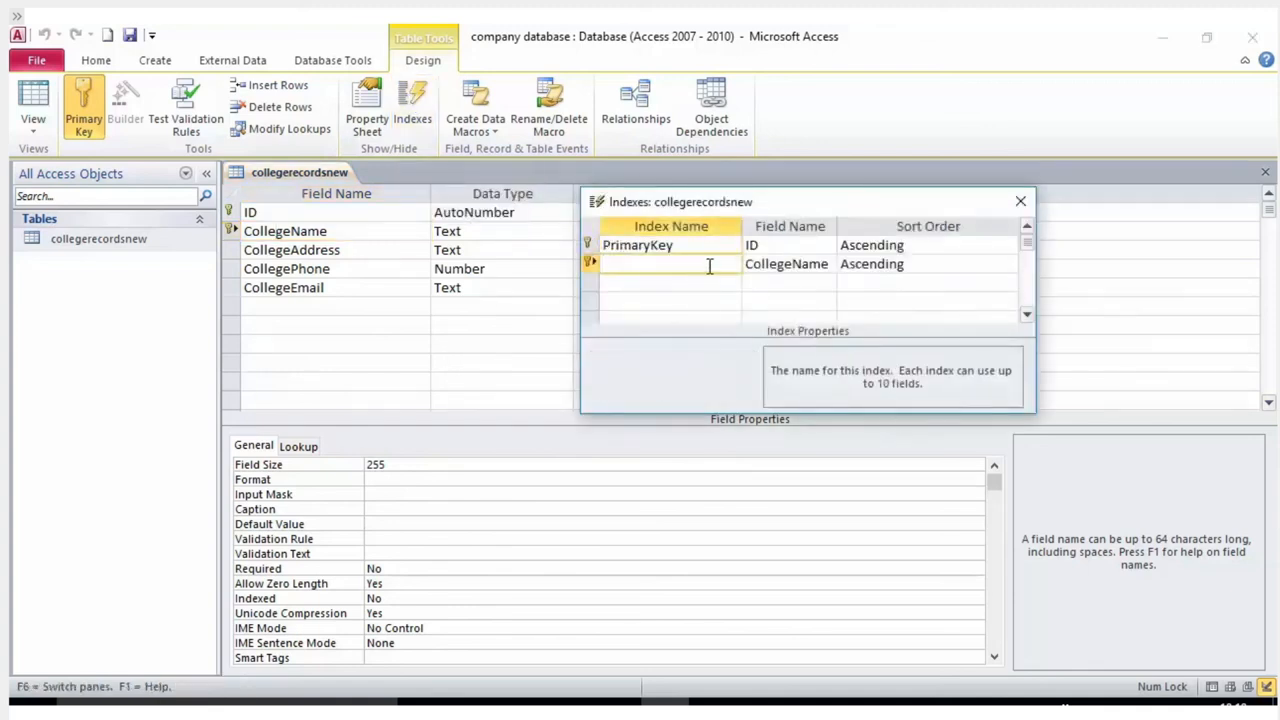
pyautogui.moveTo(845, 226); pyautogui.dragTo(853, 226)
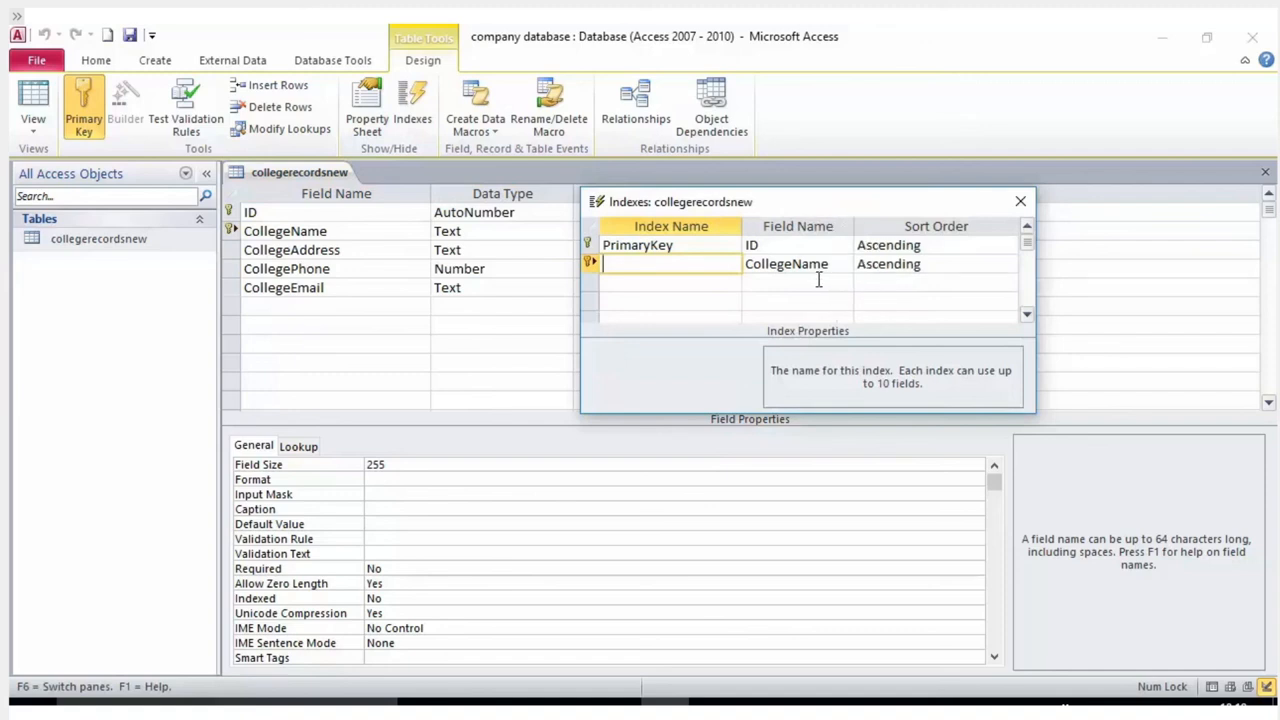
pyautogui.click(766, 246)
pyautogui.click(795, 264)
pyautogui.click(691, 264)
pyautogui.click(804, 246)
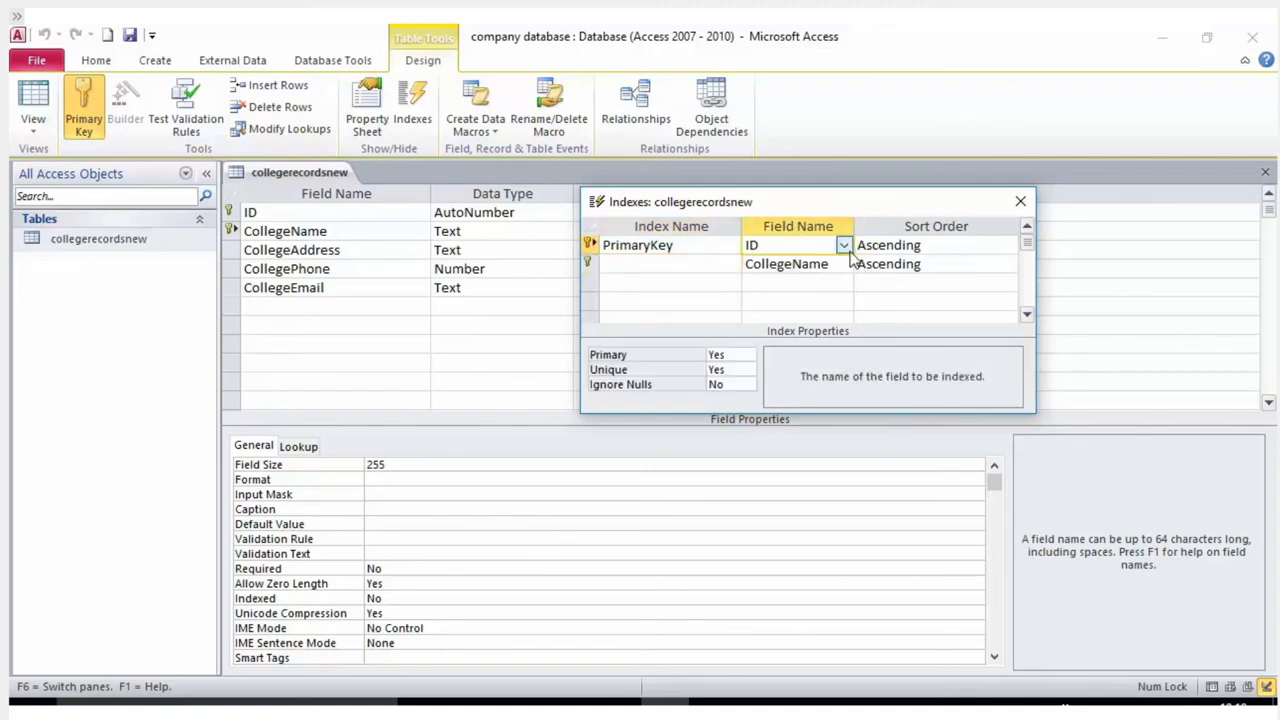
# Set the third index row's field to CollegeName, dismissing the invalid entry warning.
pyautogui.click(836, 283)
pyautogui.write('ID')
pyautogui.click(845, 302)
pyautogui.click(844, 283)
pyautogui.click(790, 317)
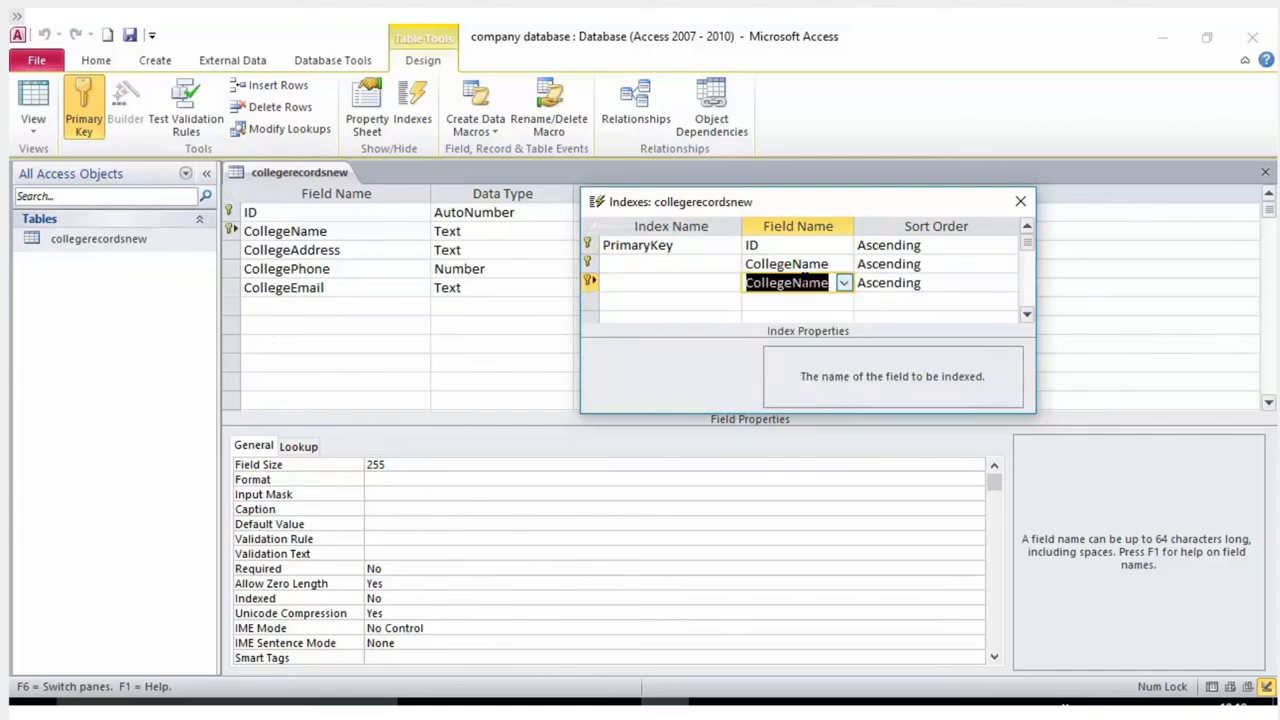
pyautogui.press('BackSpace')
pyautogui.click(810, 306)
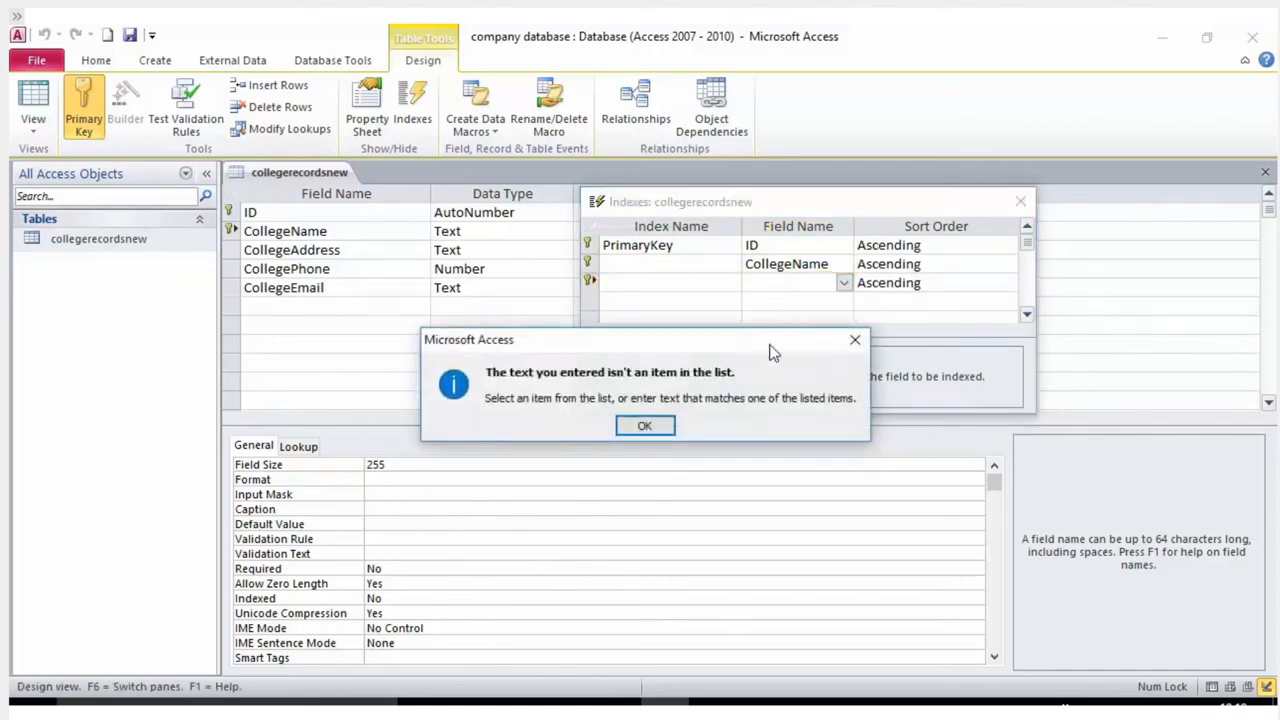
pyautogui.click(855, 343)
pyautogui.click(718, 283)
pyautogui.click(851, 343)
pyautogui.click(792, 320)
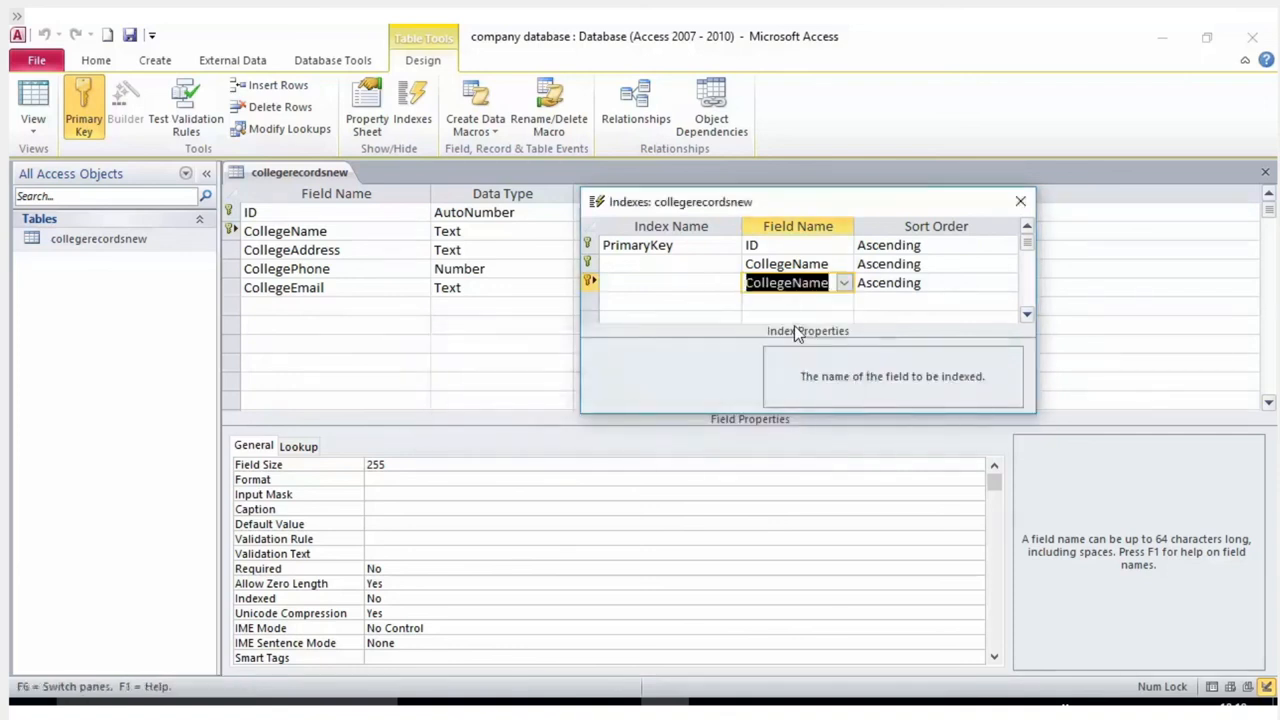
pyautogui.click(800, 264)
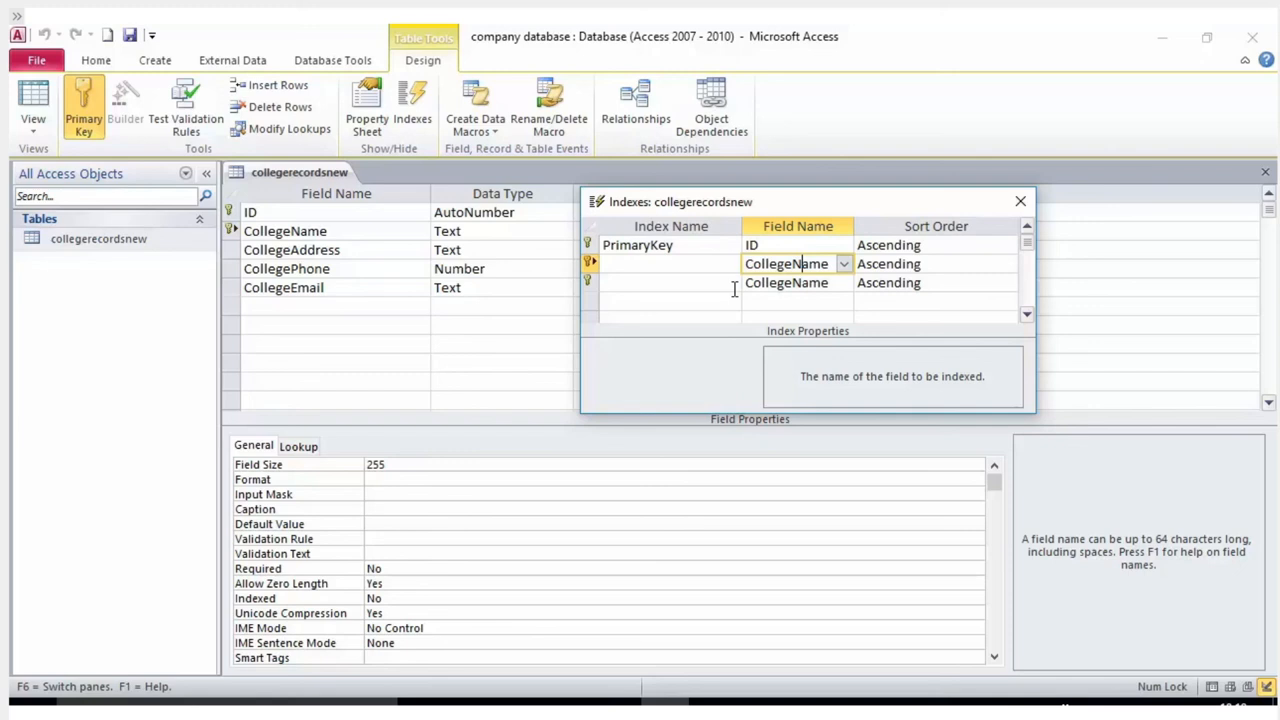
# Name the CollegeName index 'name' and add a 'name 1' index on CollegeAddress, ascending.
pyautogui.click(697, 268)
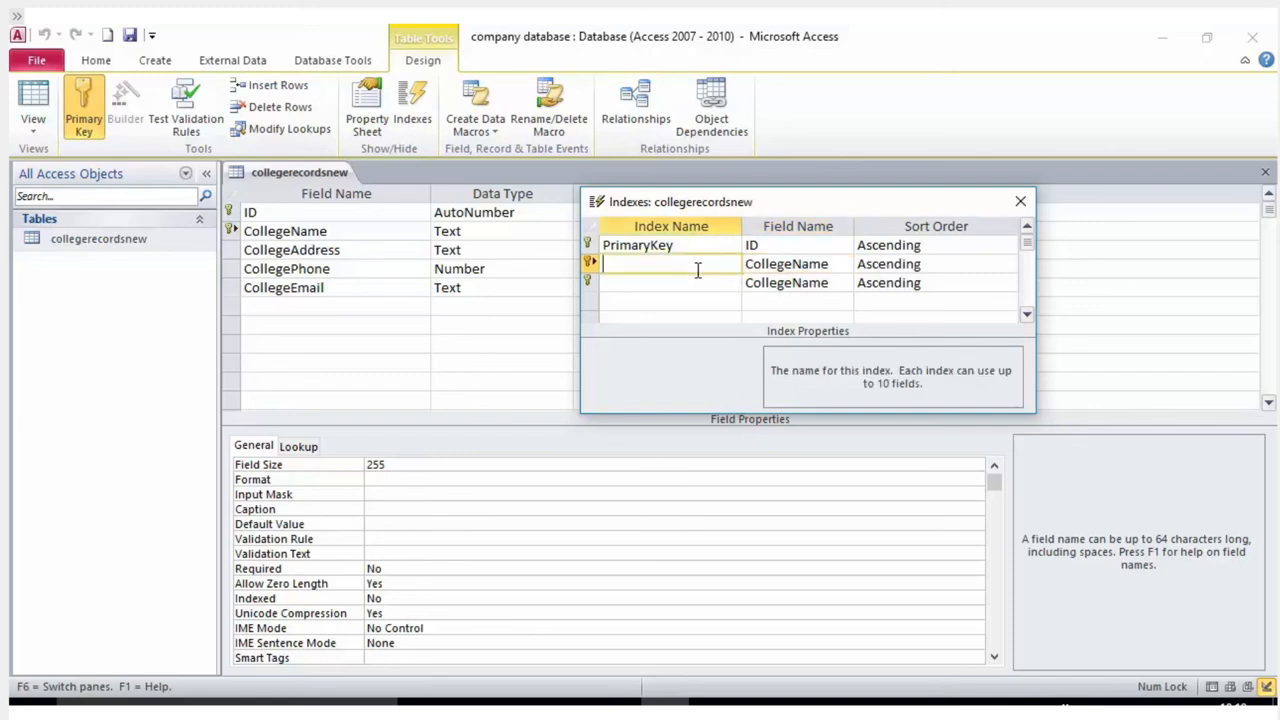
pyautogui.write('name')
pyautogui.press('Down')
pyautogui.write('name')
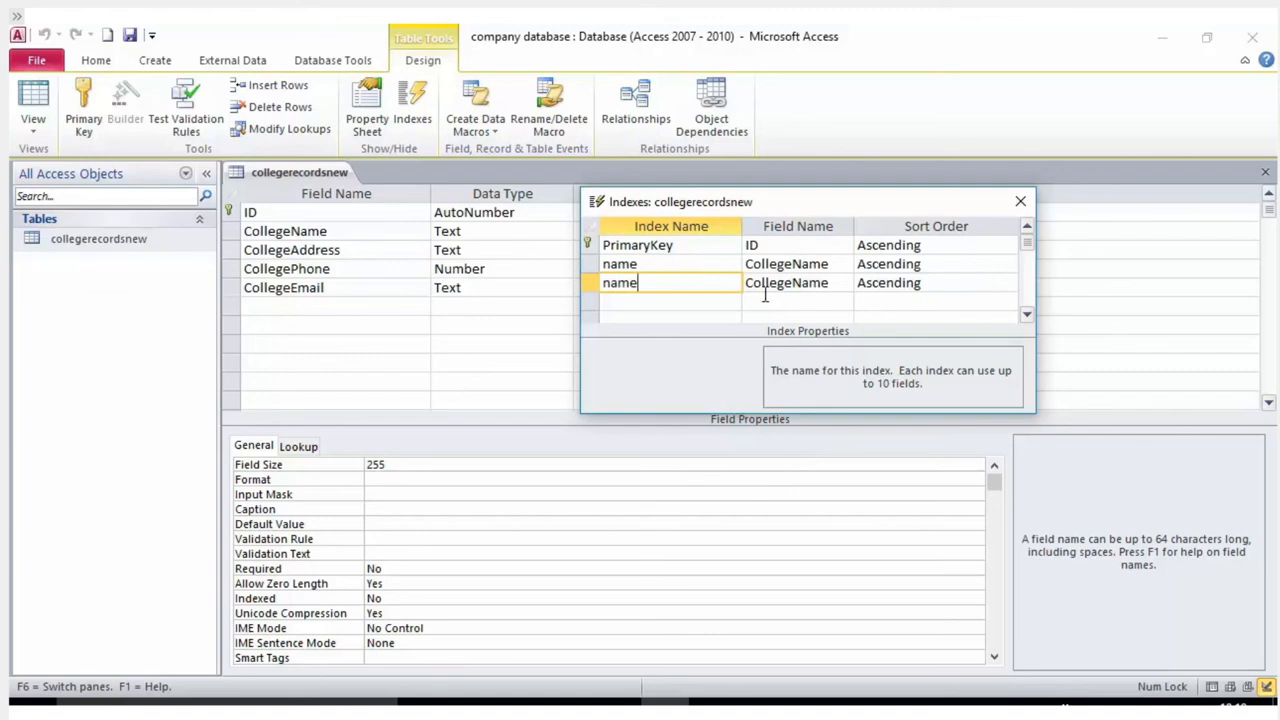
pyautogui.click(805, 283)
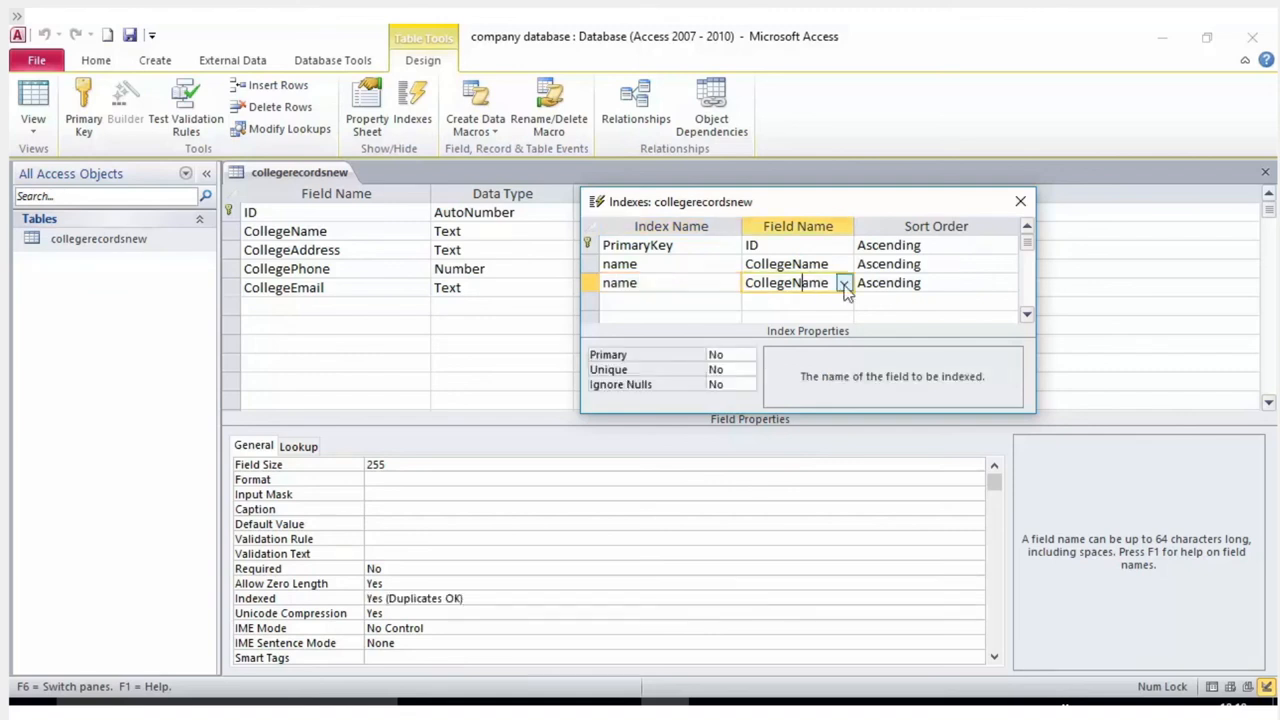
pyautogui.click(844, 284)
pyautogui.click(800, 337)
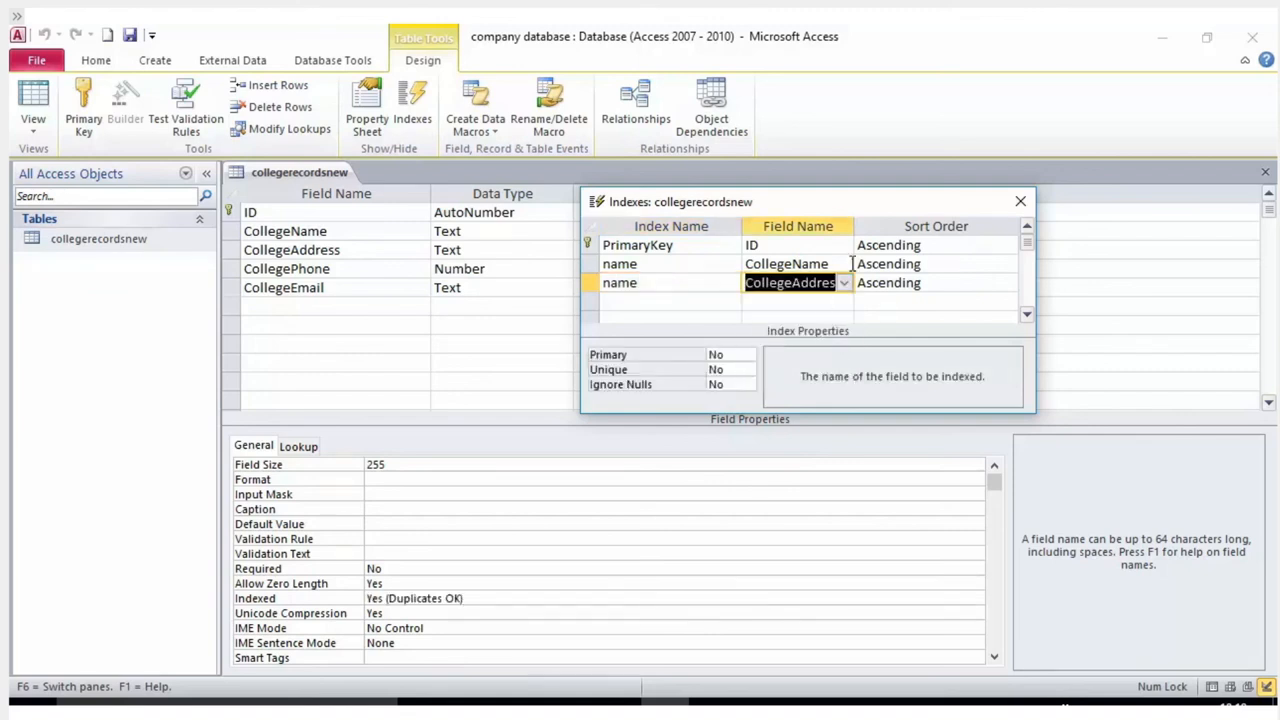
pyautogui.click(900, 281)
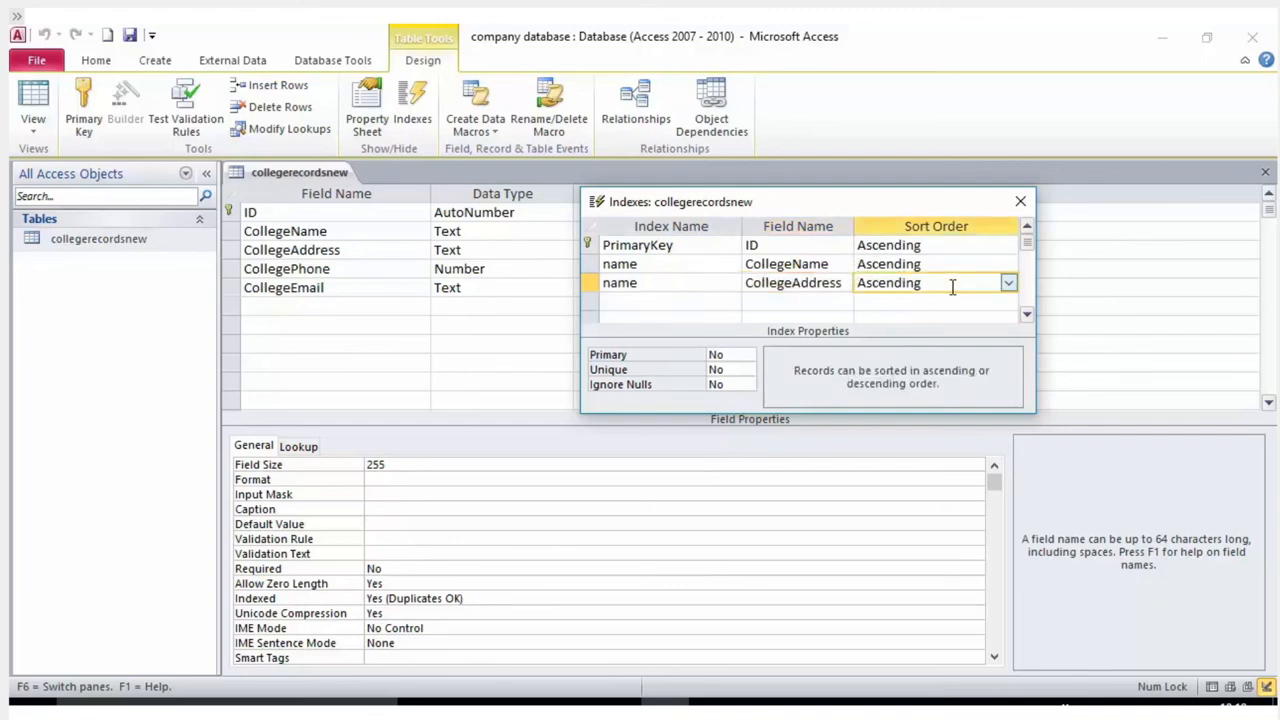
# Move the Indexes window and review the new index's properties, keeping Primary set to No.
pyautogui.moveTo(869, 204); pyautogui.dragTo(798, 249)
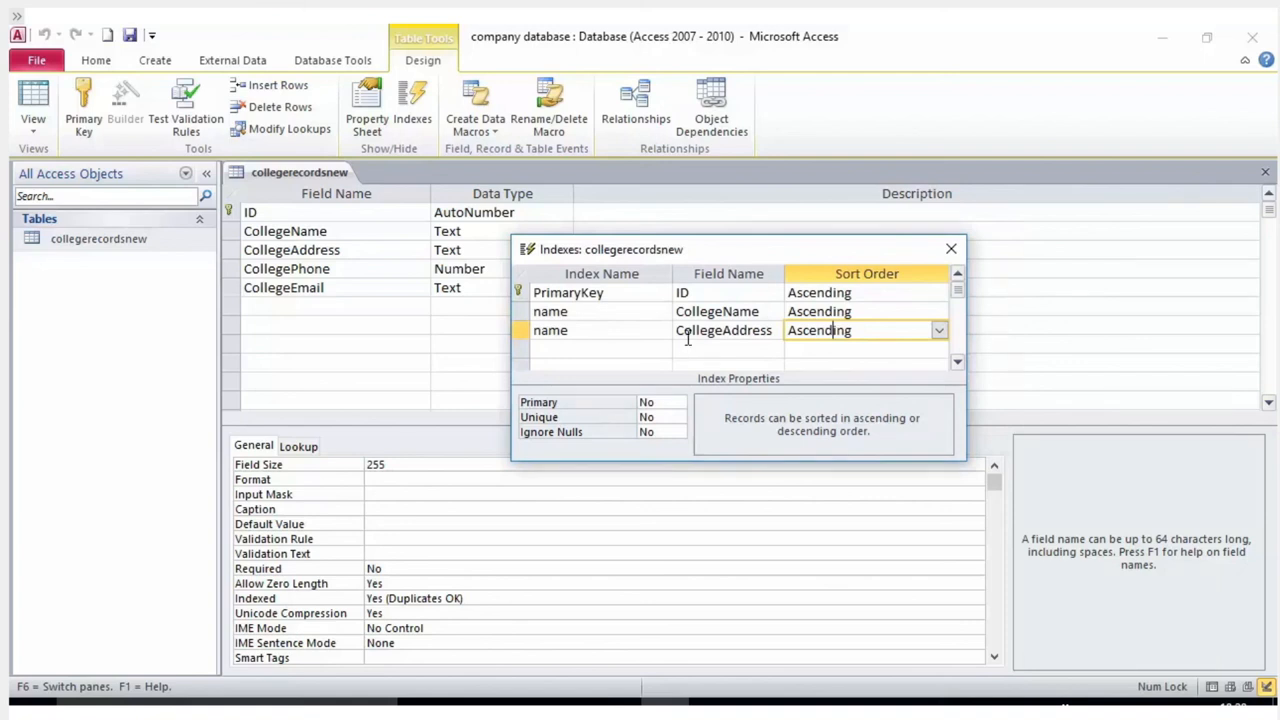
pyautogui.click(620, 330)
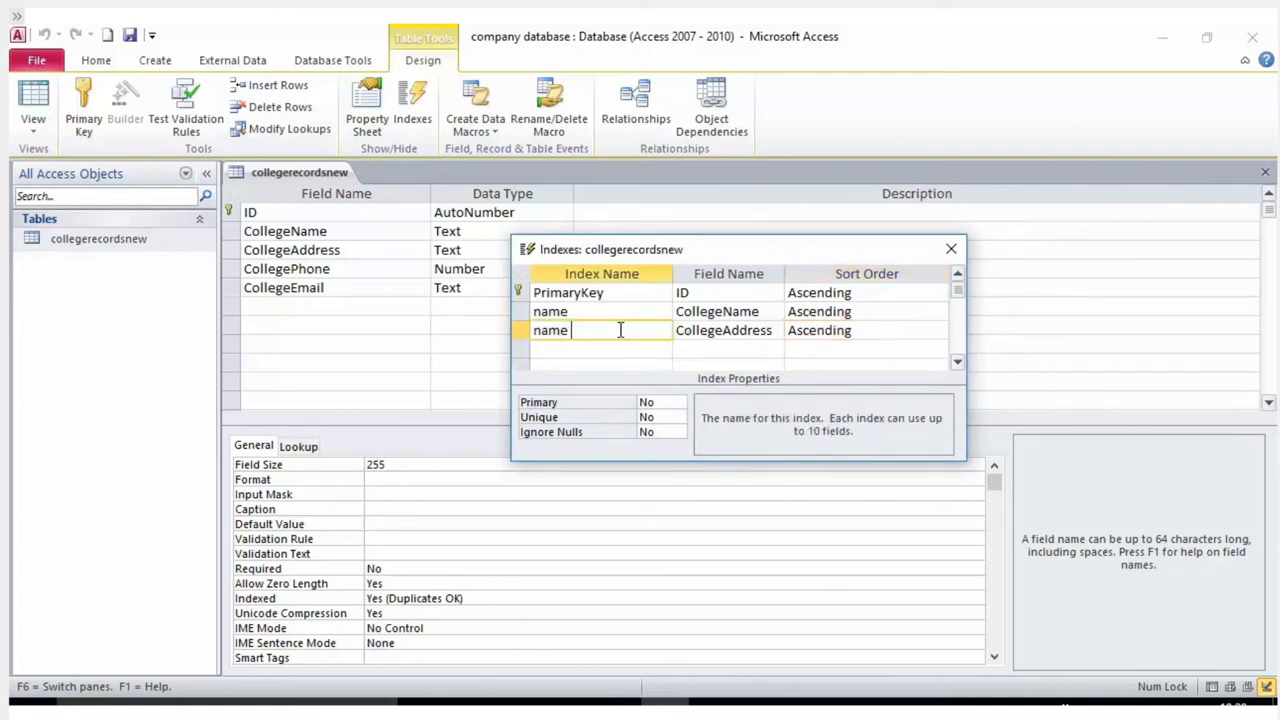
pyautogui.click(669, 311)
pyautogui.click(699, 329)
pyautogui.click(810, 330)
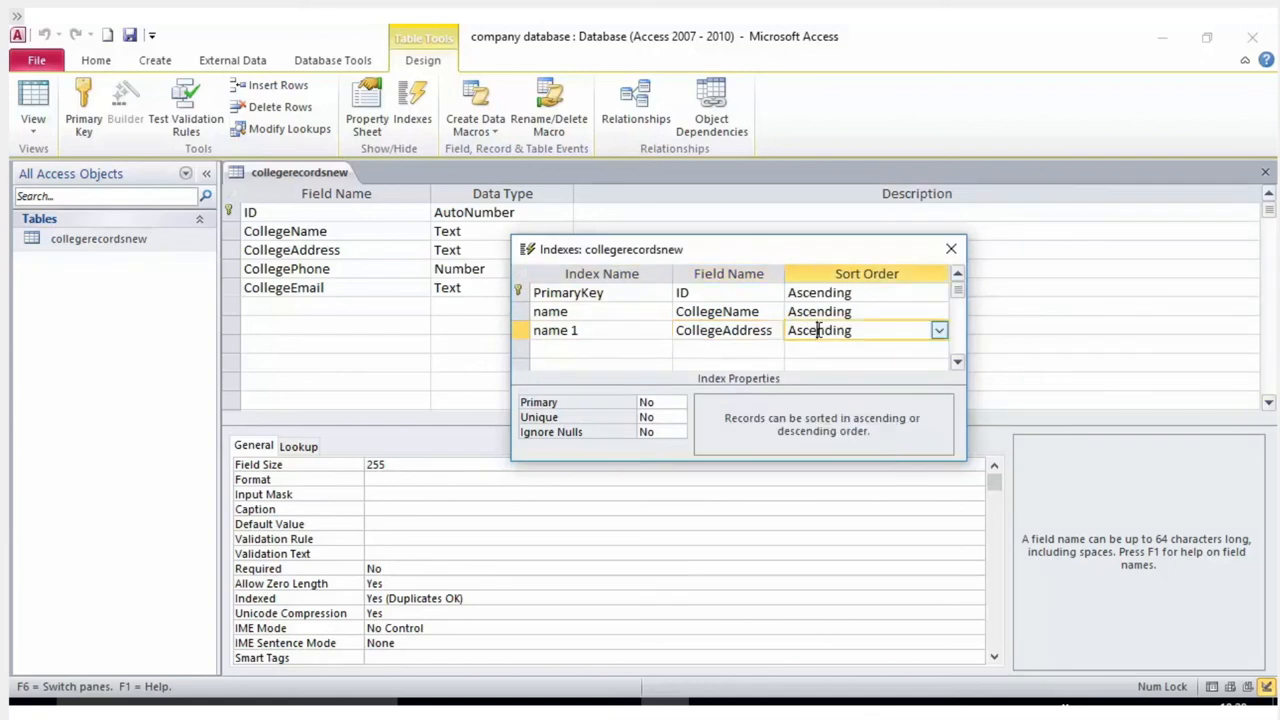
pyautogui.click(662, 403)
pyautogui.click(662, 417)
pyautogui.click(682, 403)
pyautogui.click(684, 405)
pyautogui.click(684, 405)
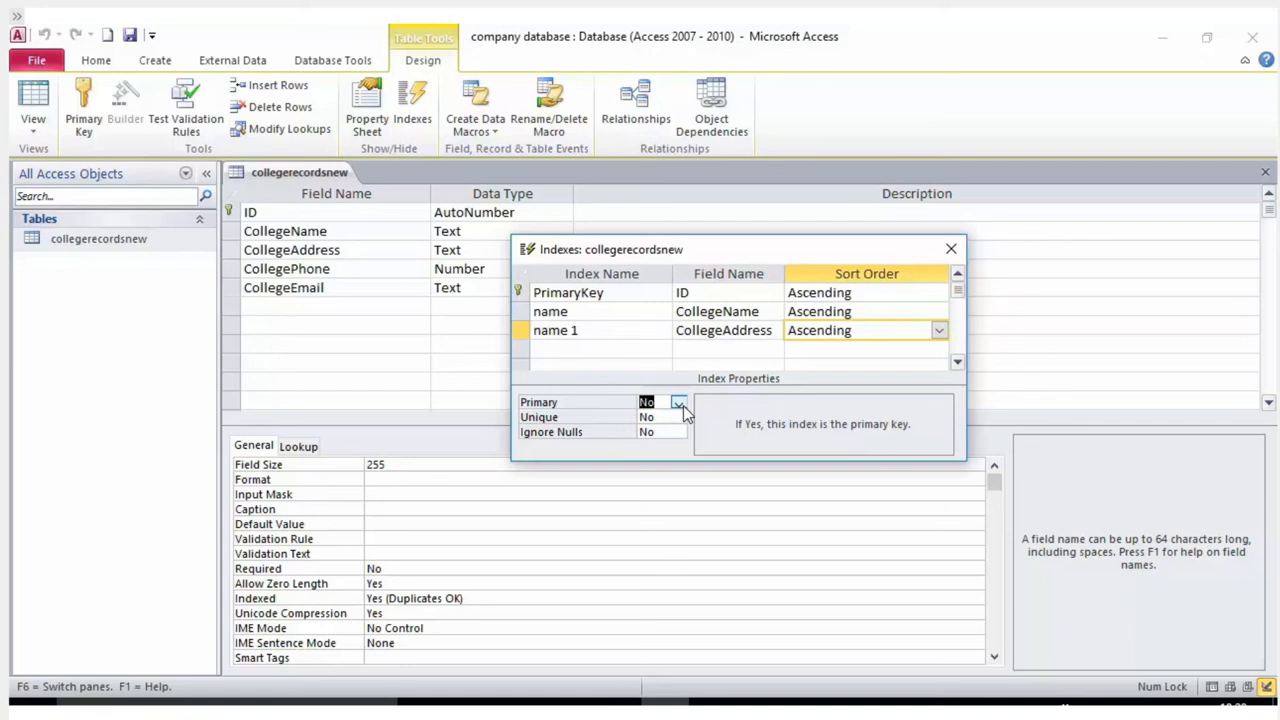
pyautogui.click(577, 330)
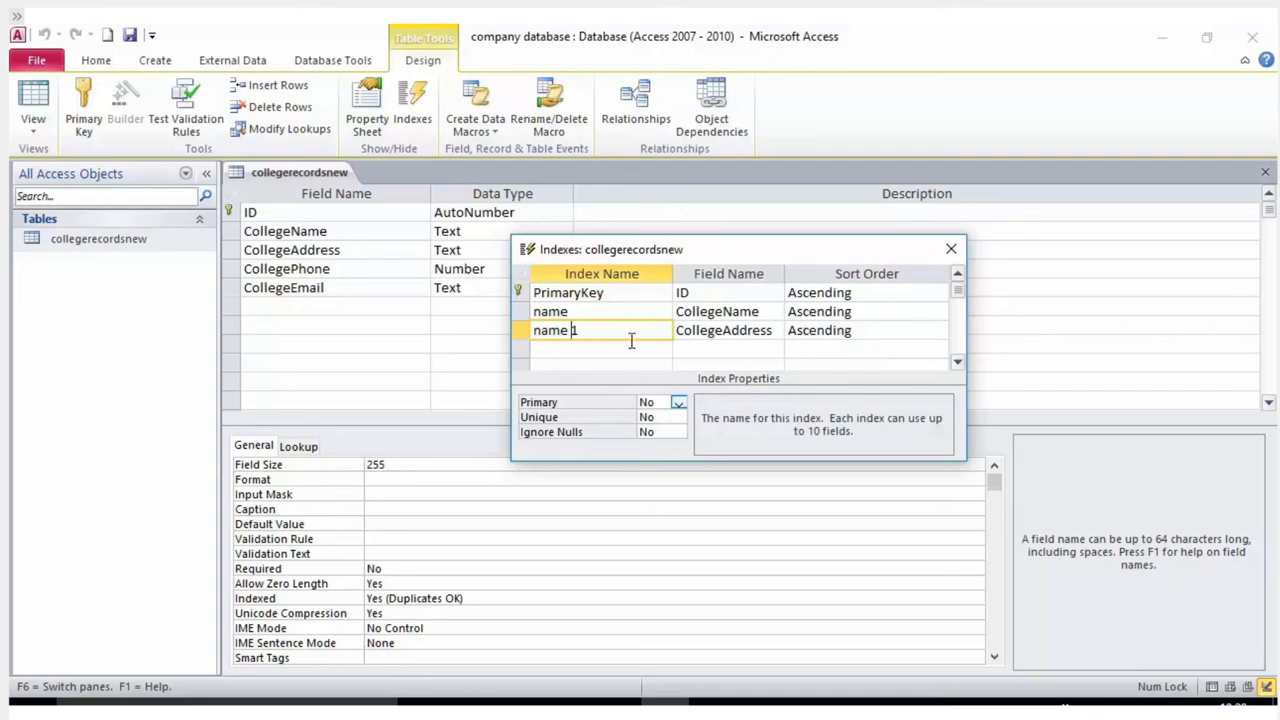
# Change the 'name' index on CollegeName to Descending, save collegerecordsnew, and close Indexes.
pyautogui.click(892, 296)
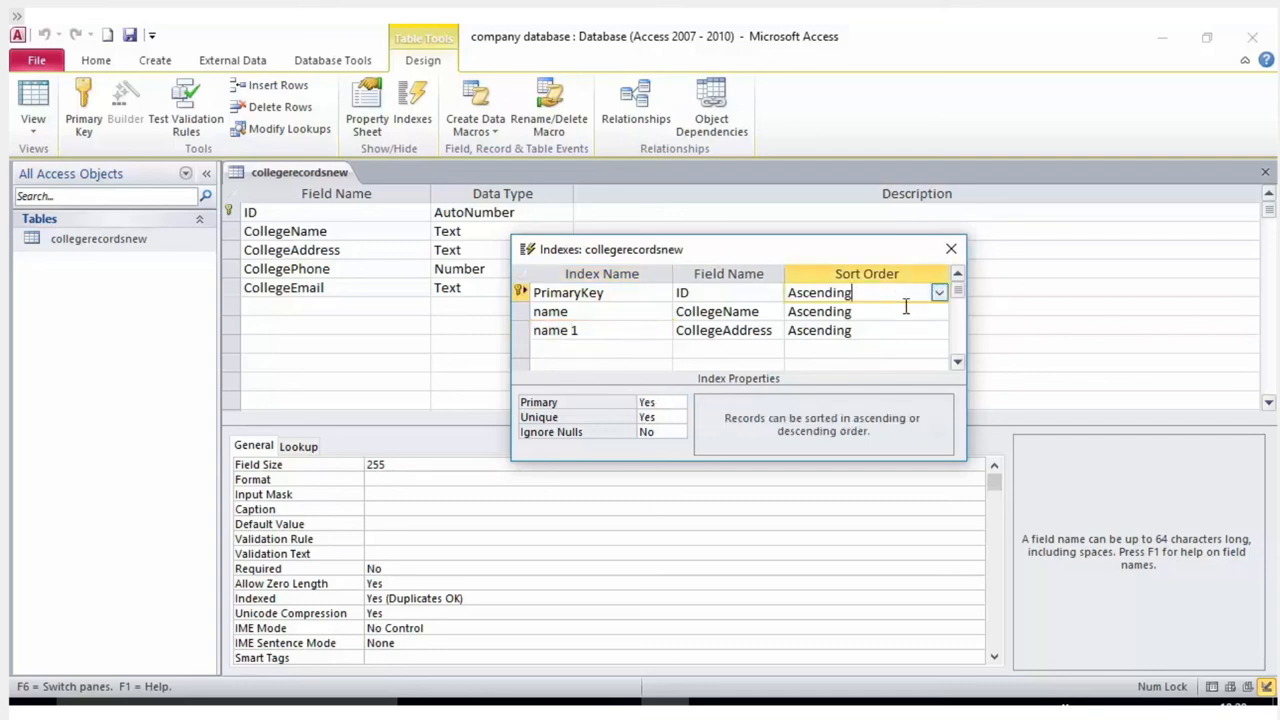
pyautogui.click(907, 311)
pyautogui.click(939, 312)
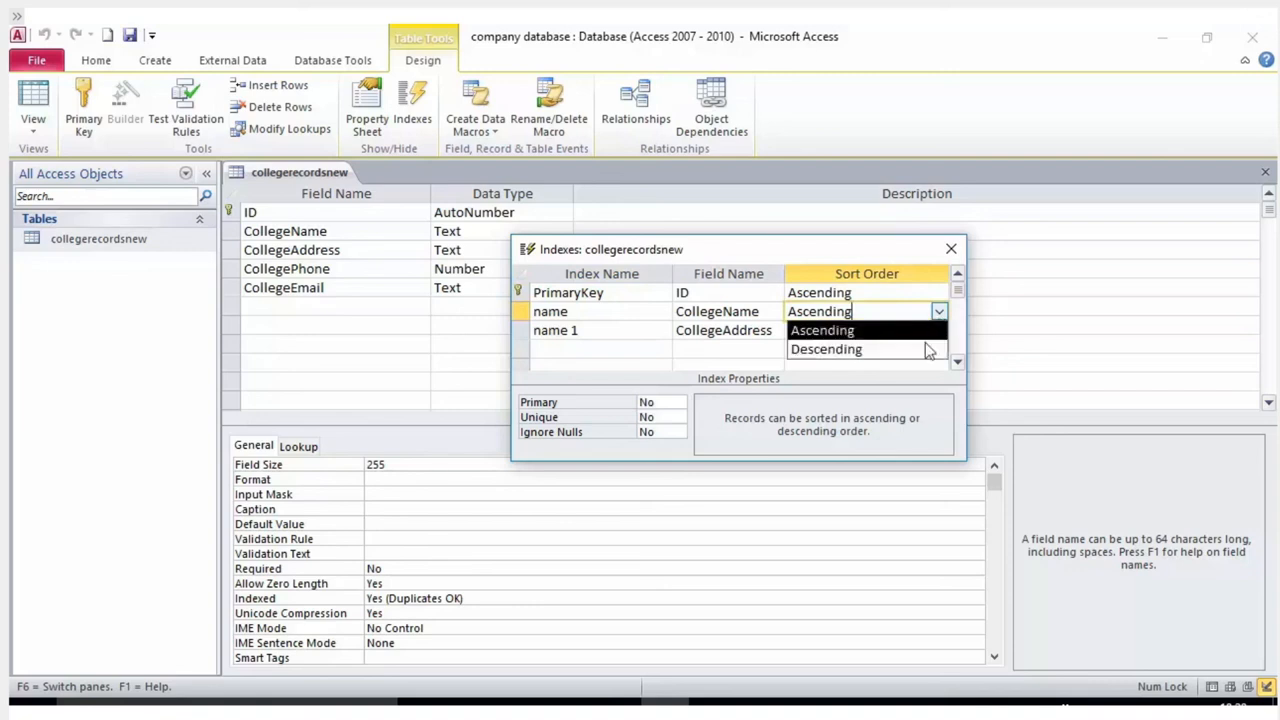
pyautogui.click(924, 349)
pyautogui.click(926, 333)
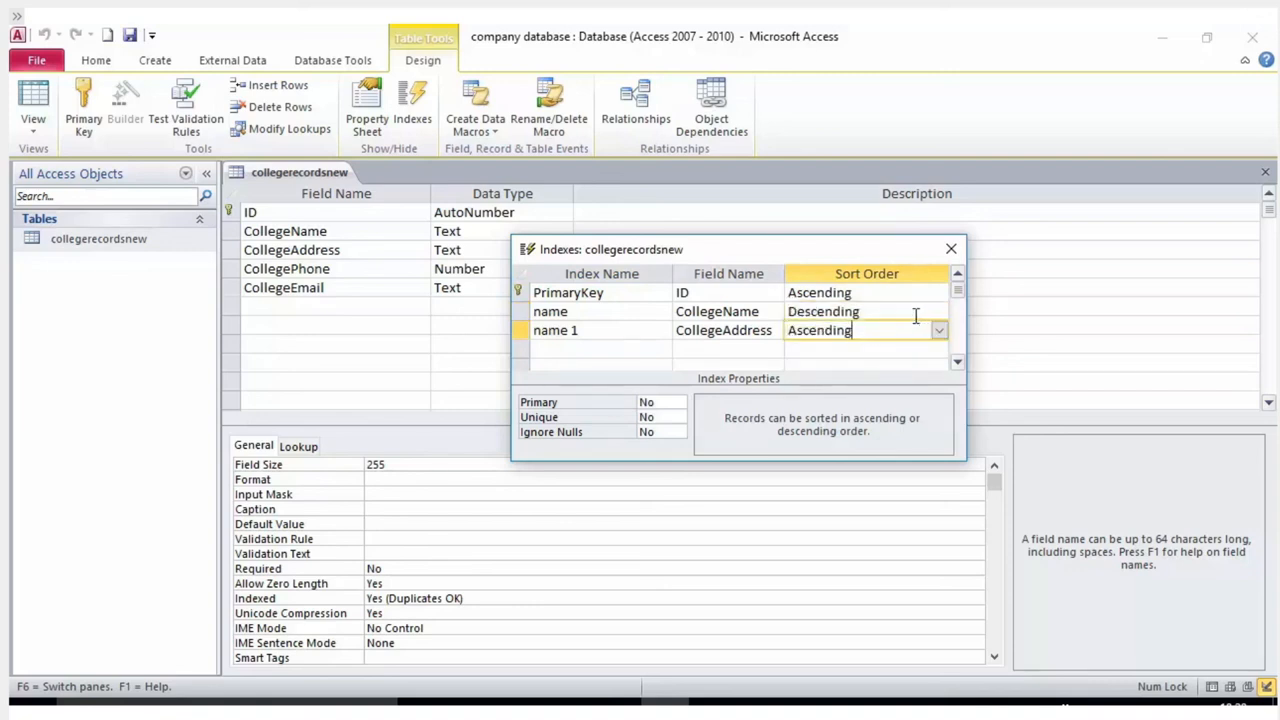
pyautogui.click(131, 41)
pyautogui.click(951, 249)
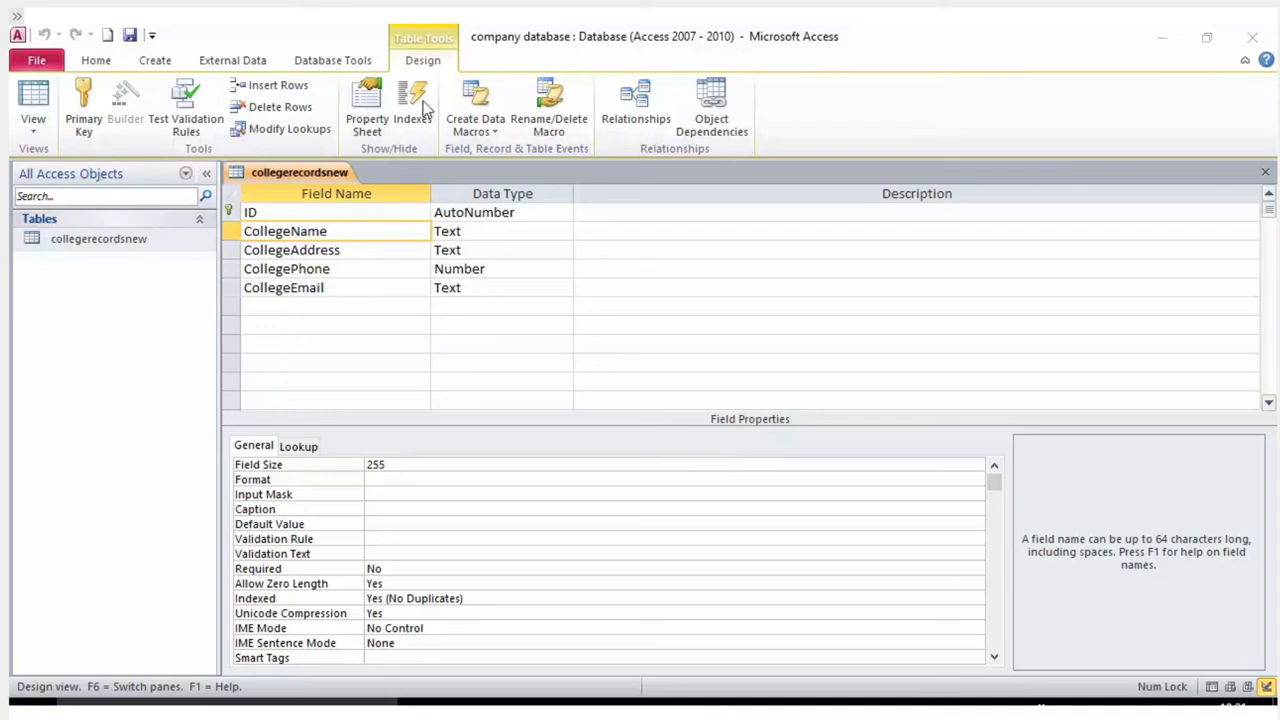
# Reopen collegerecordsnew in Design View, check the fields' Indexed settings, and open the Indexes list.
pyautogui.click(409, 270)
pyautogui.click(397, 233)
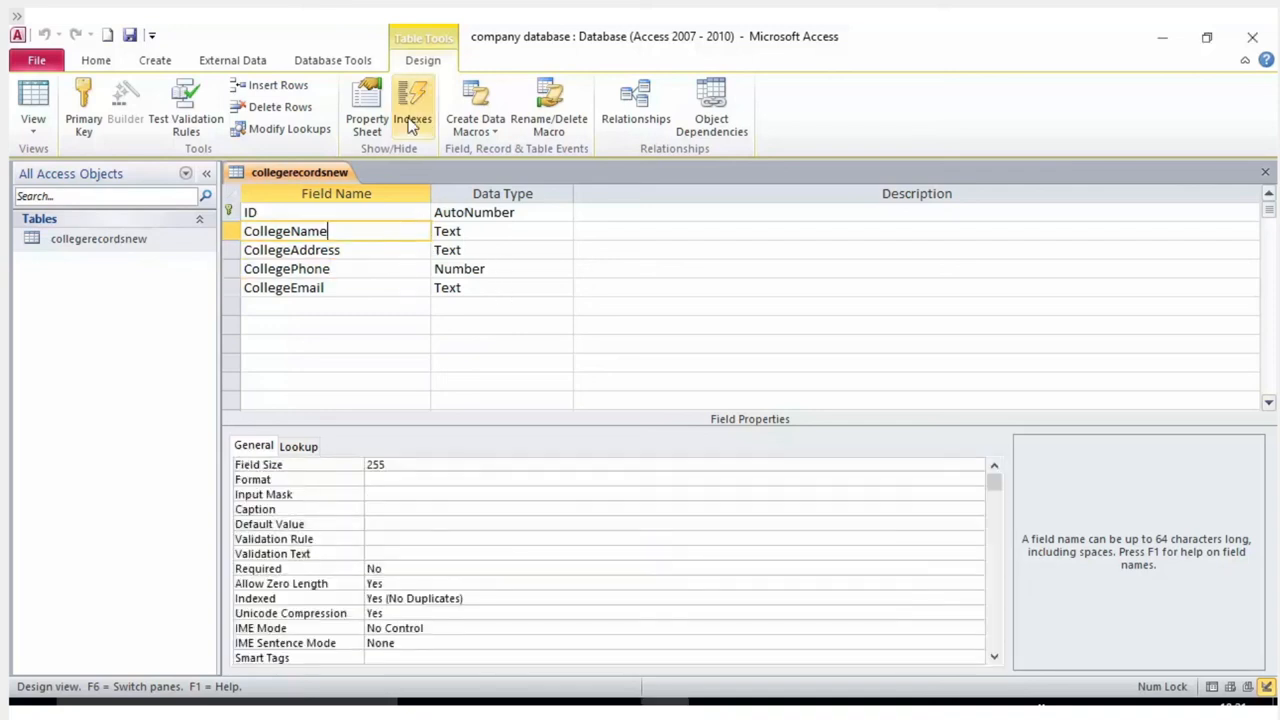
pyautogui.click(344, 252)
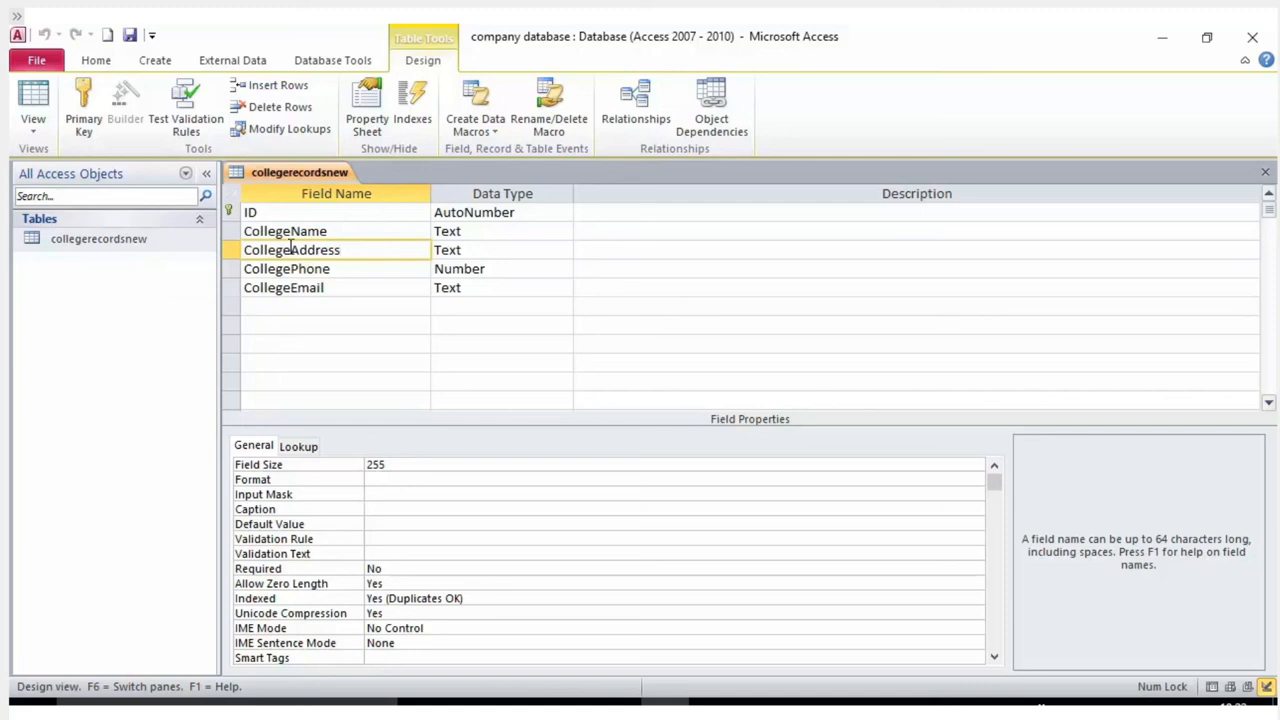
pyautogui.click(99, 238)
pyautogui.rightClick(99, 238)
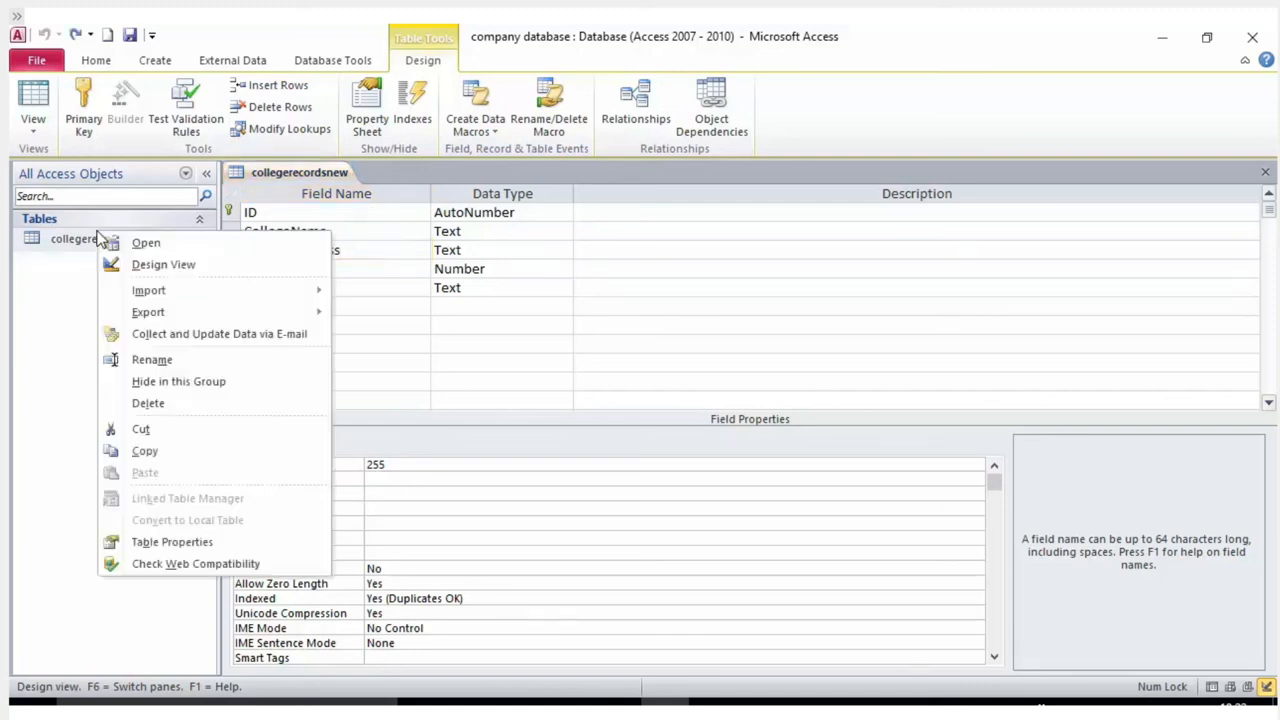
pyautogui.click(162, 265)
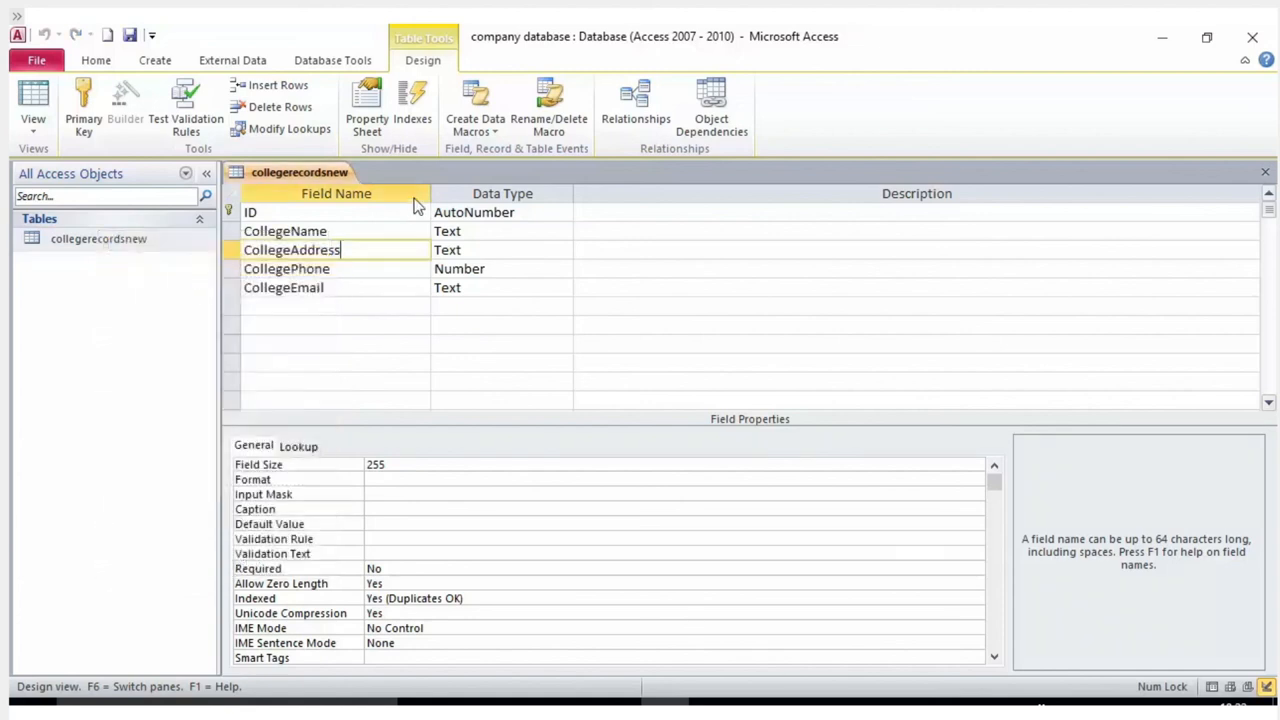
pyautogui.click(296, 214)
pyautogui.click(306, 250)
pyautogui.click(316, 287)
pyautogui.click(428, 110)
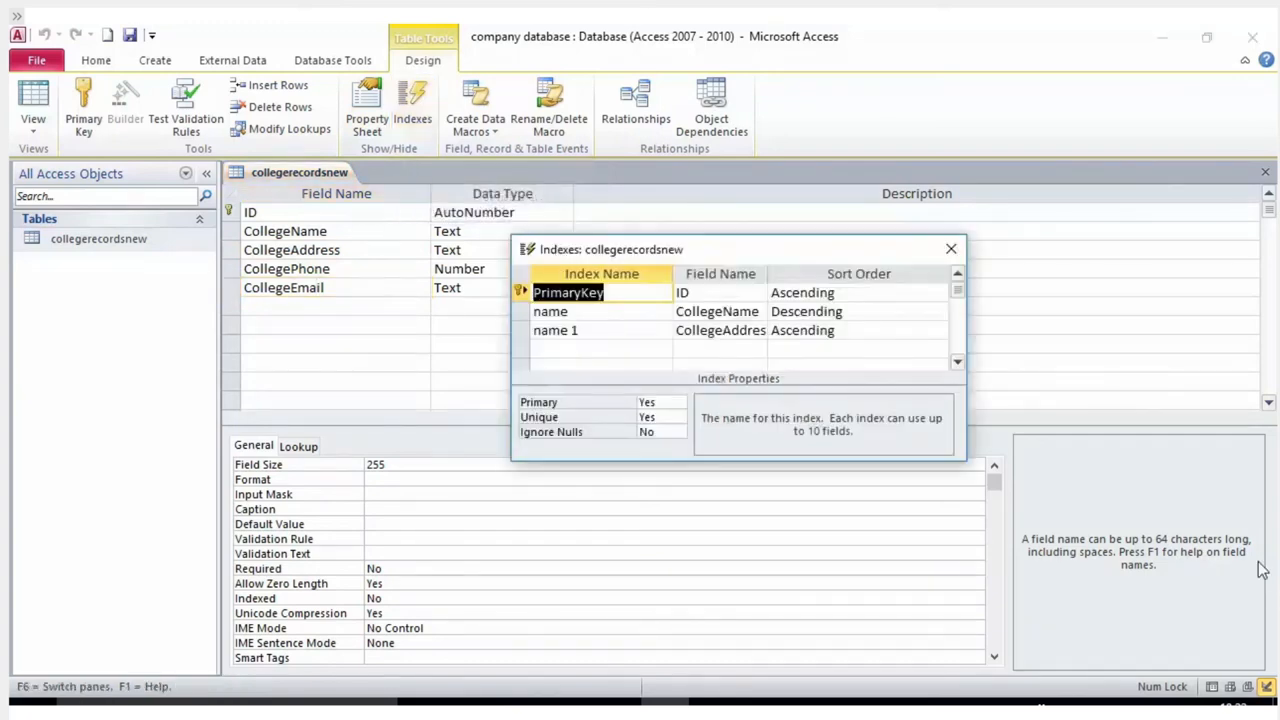
# Inspect the name and name 1 index rows, erasing the name 1 index name.
pyautogui.click(603, 318)
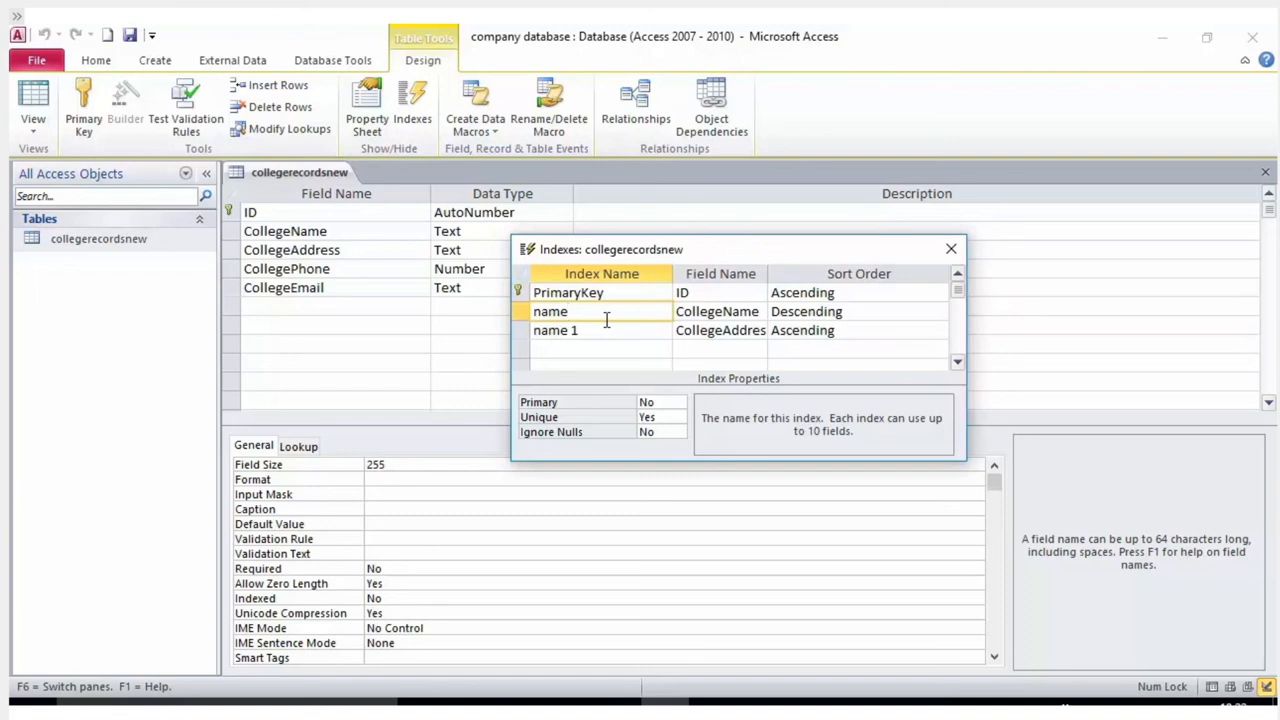
pyautogui.press('Tab')
pyautogui.hotkey('alt', 'Down')
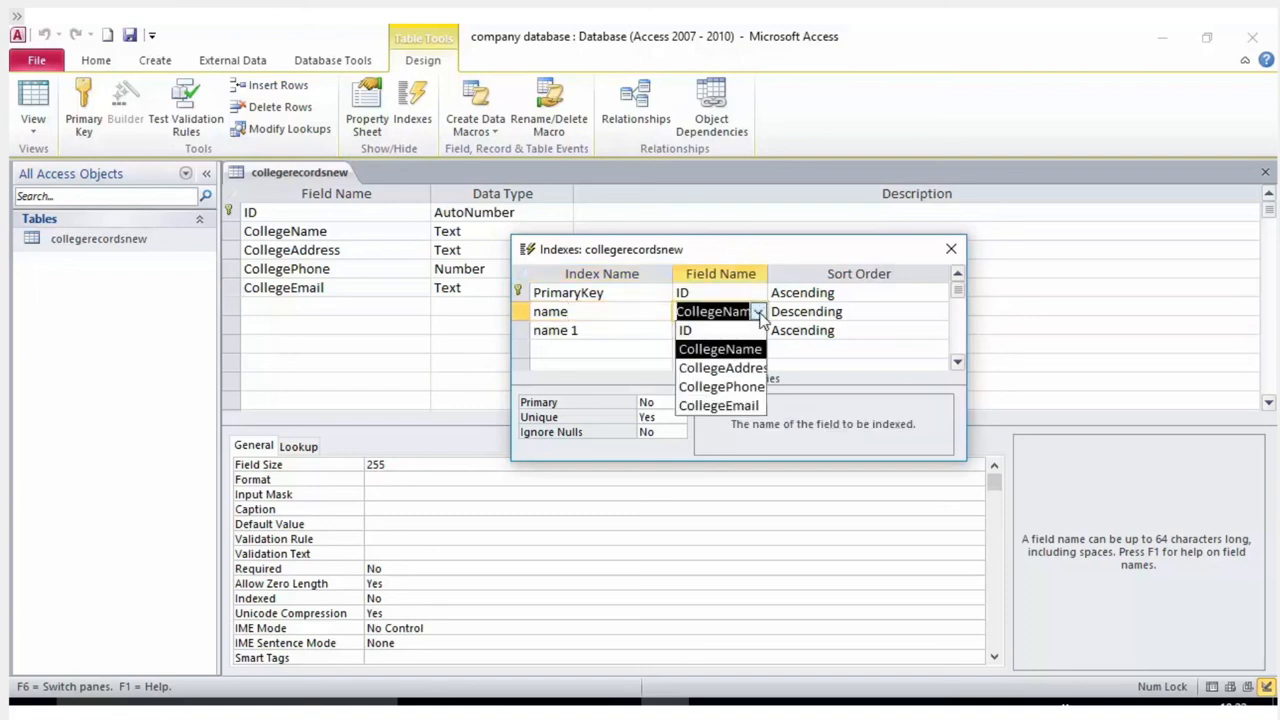
pyautogui.click(603, 330)
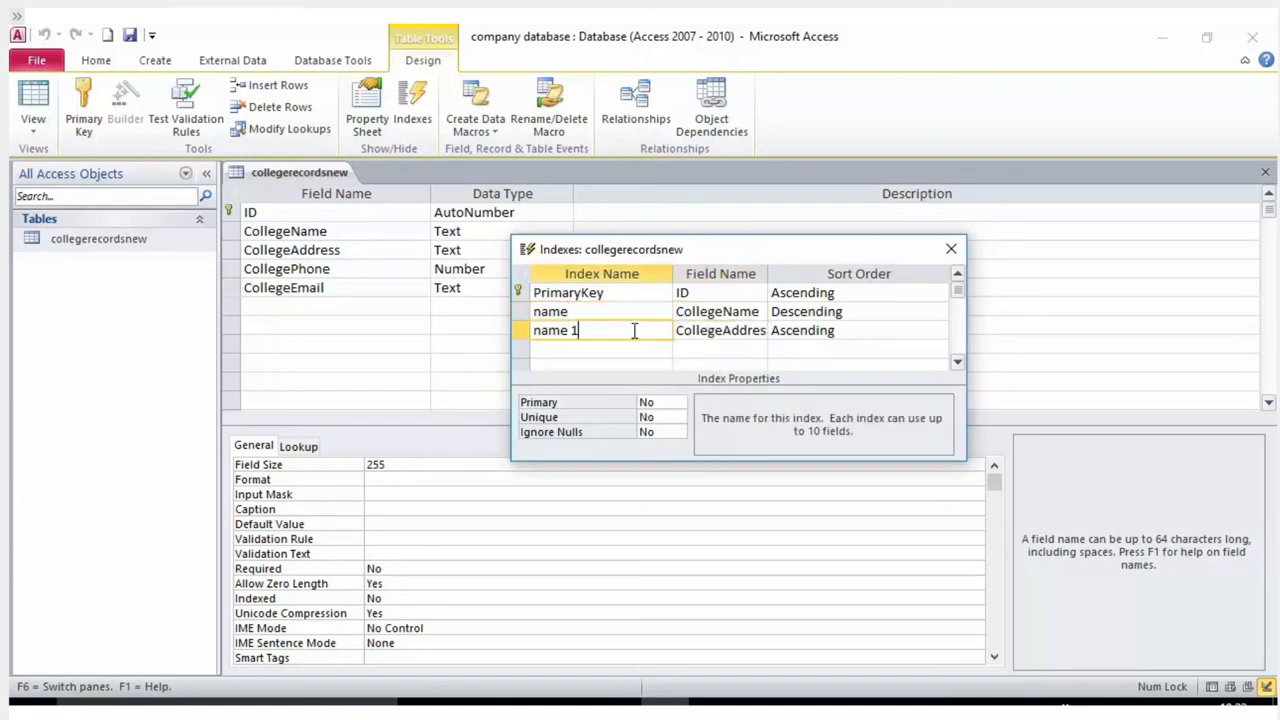
pyautogui.moveTo(631, 331); pyautogui.dragTo(491, 322)
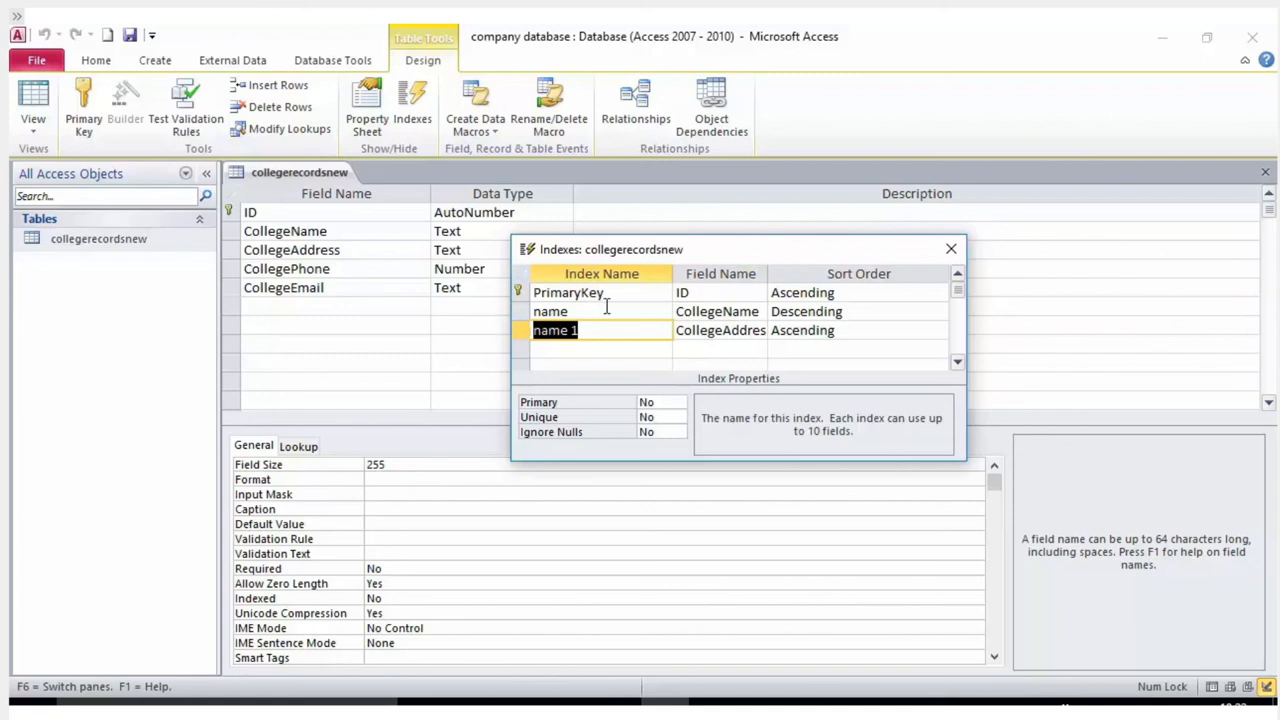
pyautogui.press('Delete')
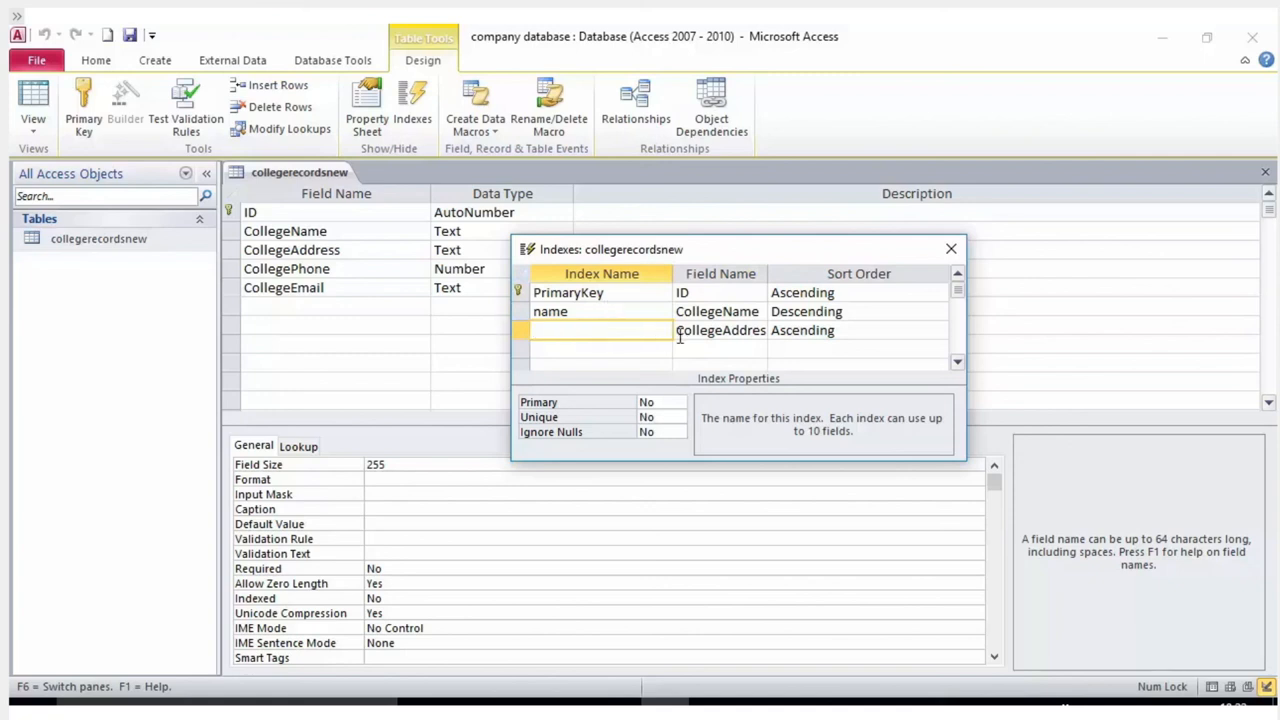
pyautogui.click(689, 336)
pyautogui.click(758, 331)
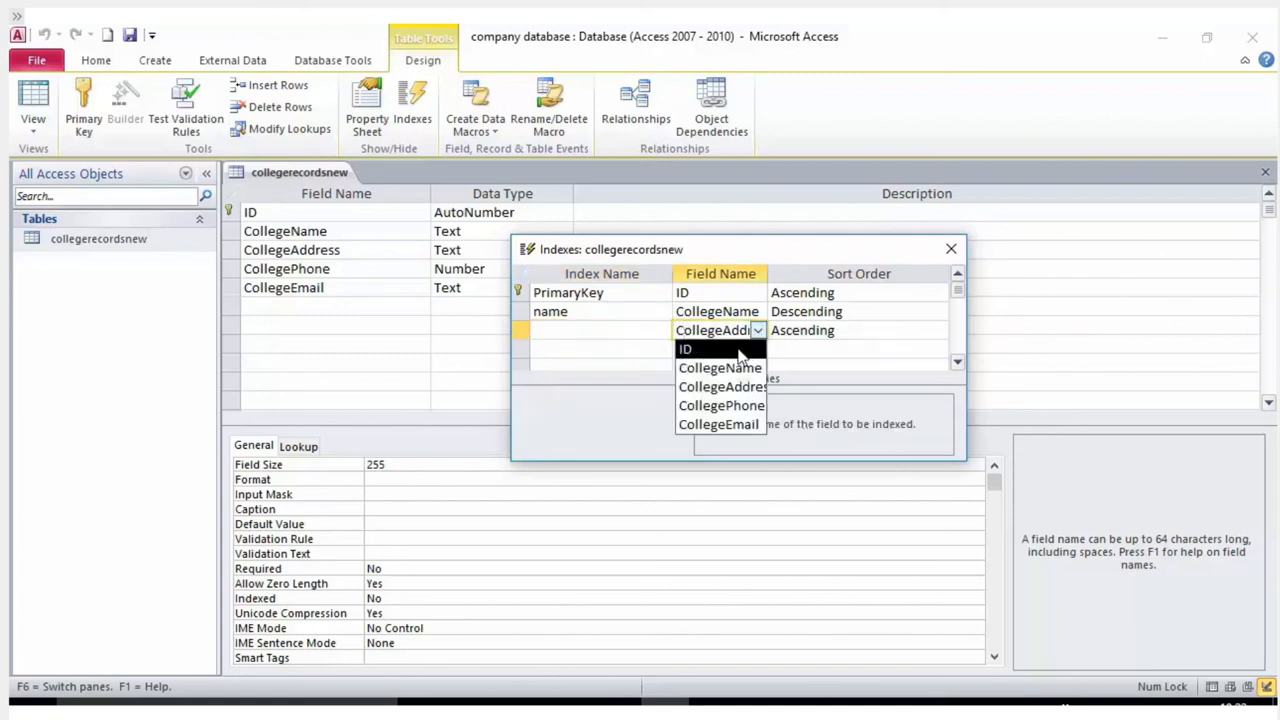
pyautogui.click(786, 330)
pyautogui.click(714, 330)
# Delete the CollegeAddress and CollegeName index rows with Delete Rows.
pyautogui.click(600, 330)
pyautogui.rightClick(520, 332)
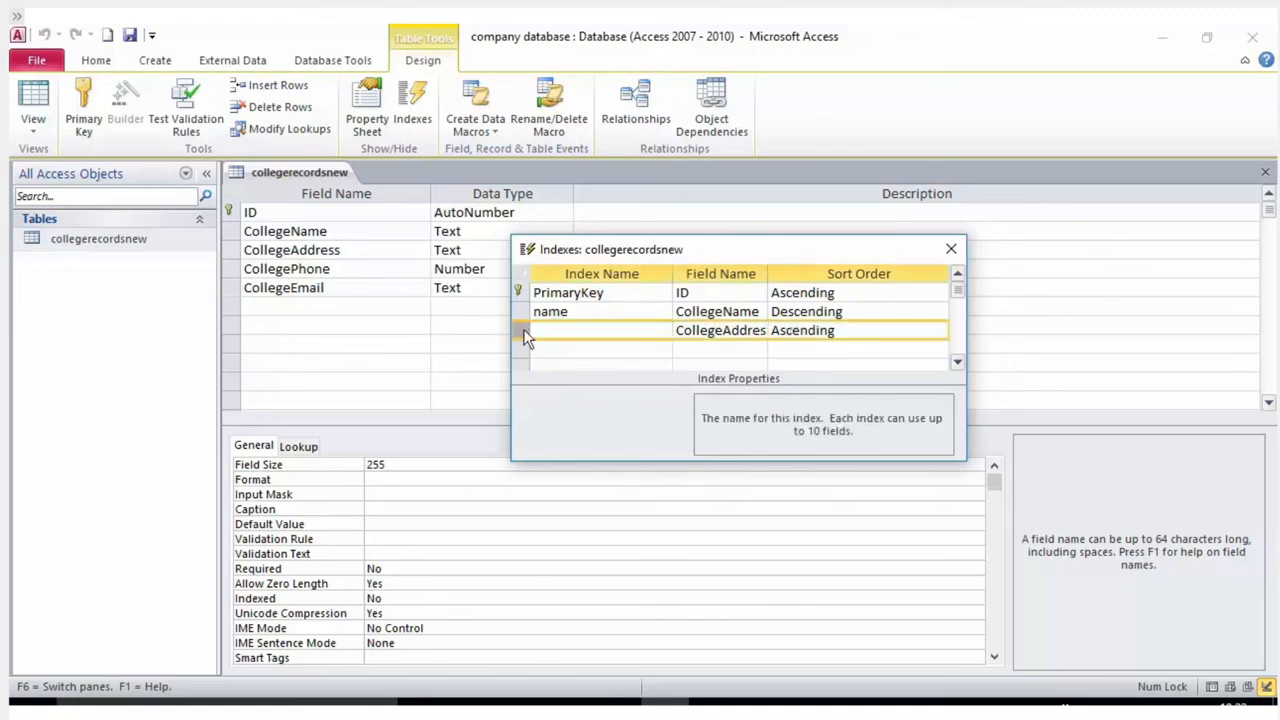
pyautogui.click(569, 364)
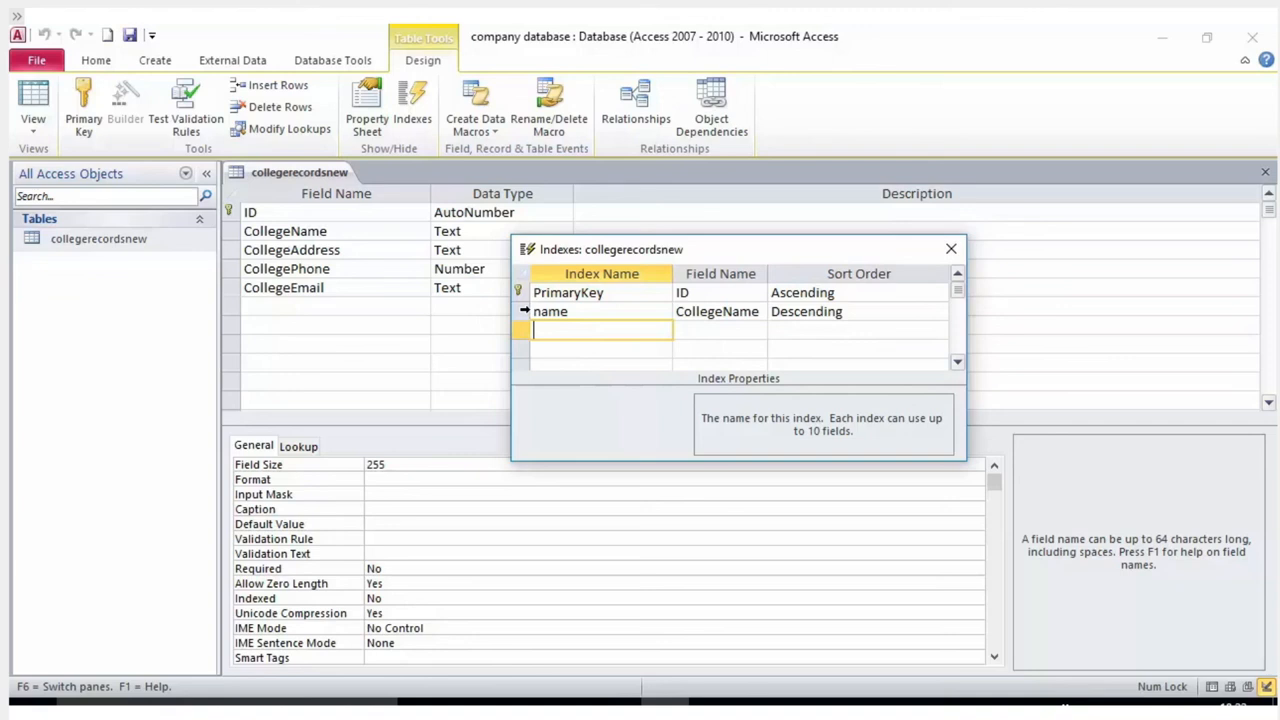
pyautogui.rightClick(524, 311)
pyautogui.click(581, 349)
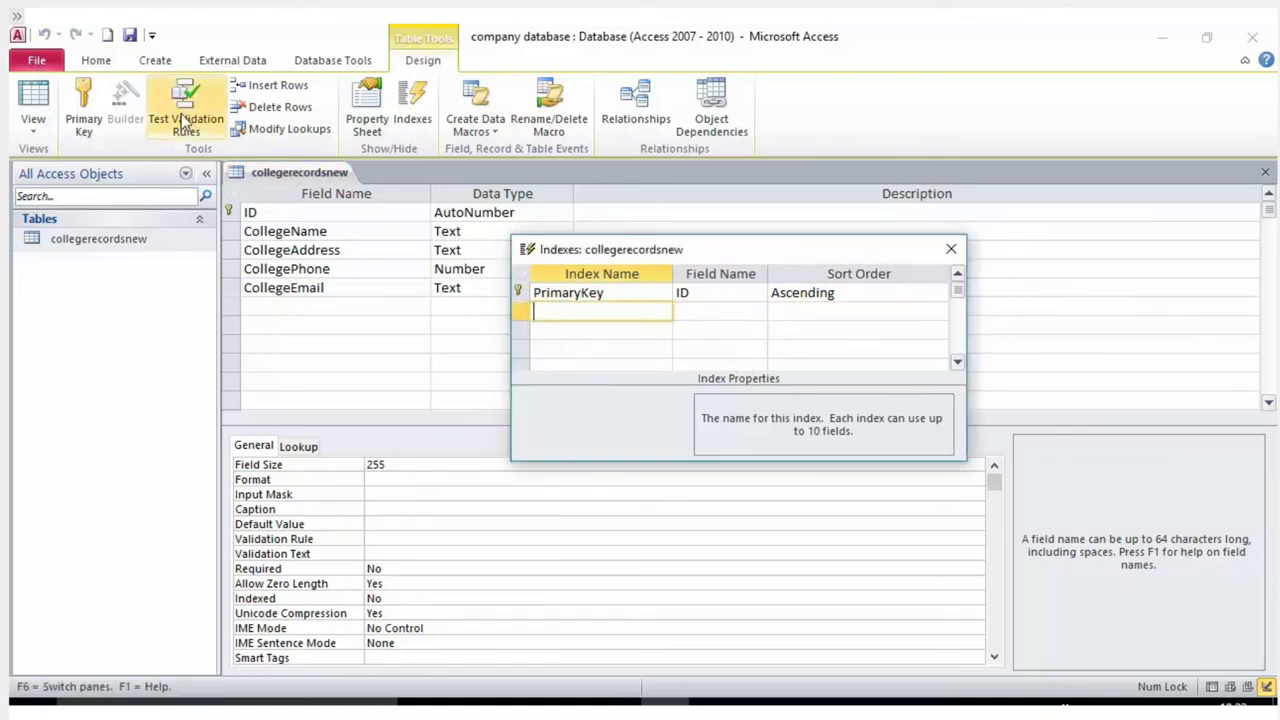
# Save the table, close the Indexes list, and reopen collegerecordsnew in Design View.
pyautogui.click(130, 36)
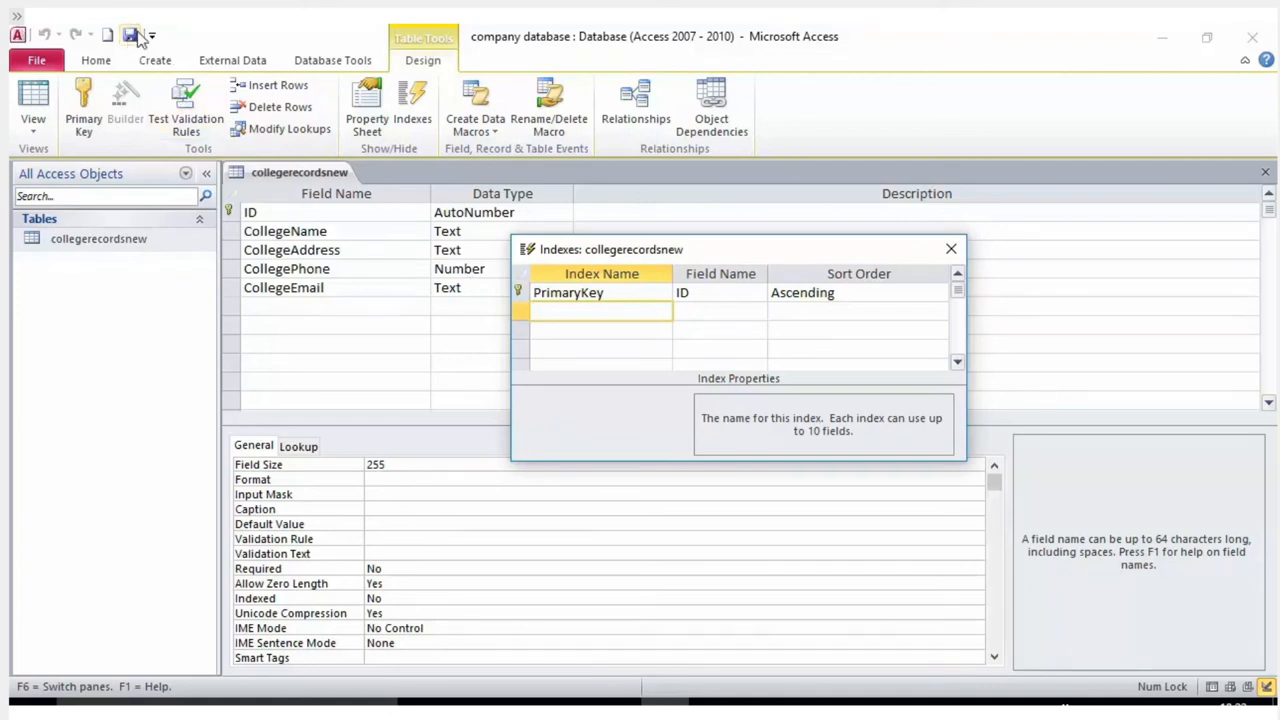
pyautogui.click(950, 249)
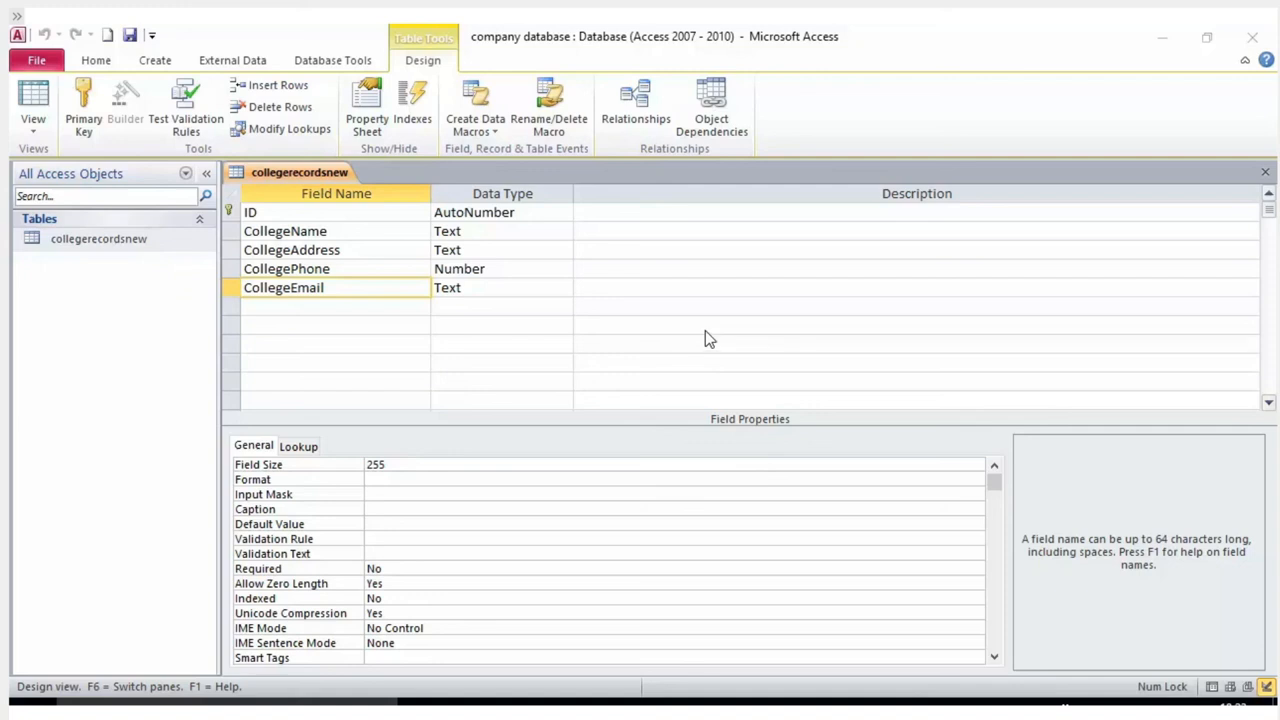
pyautogui.click(346, 250)
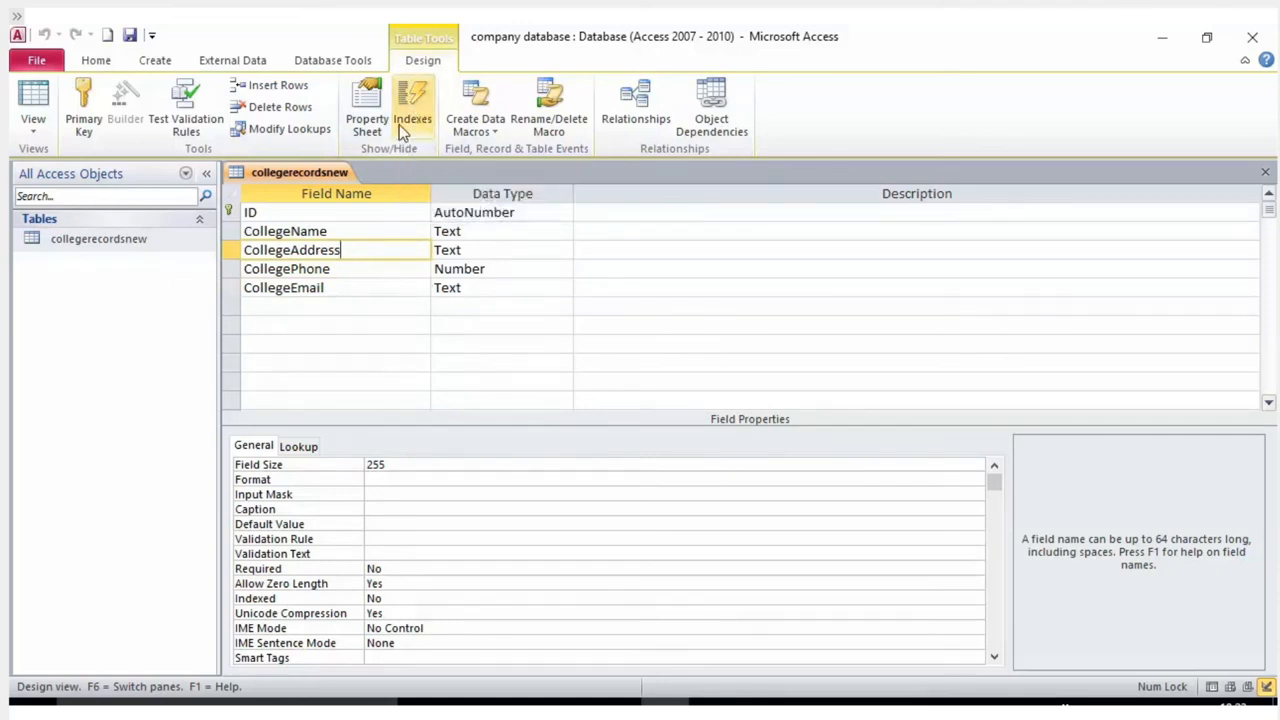
pyautogui.rightClick(154, 247)
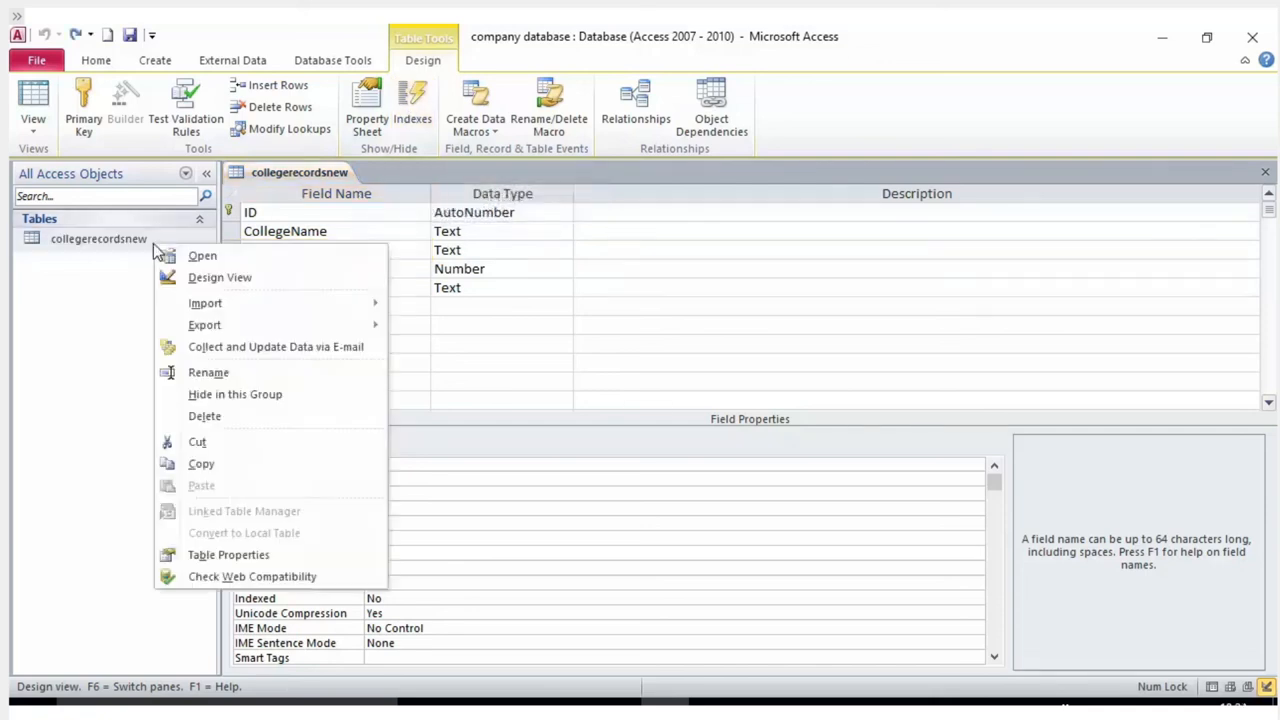
pyautogui.click(214, 280)
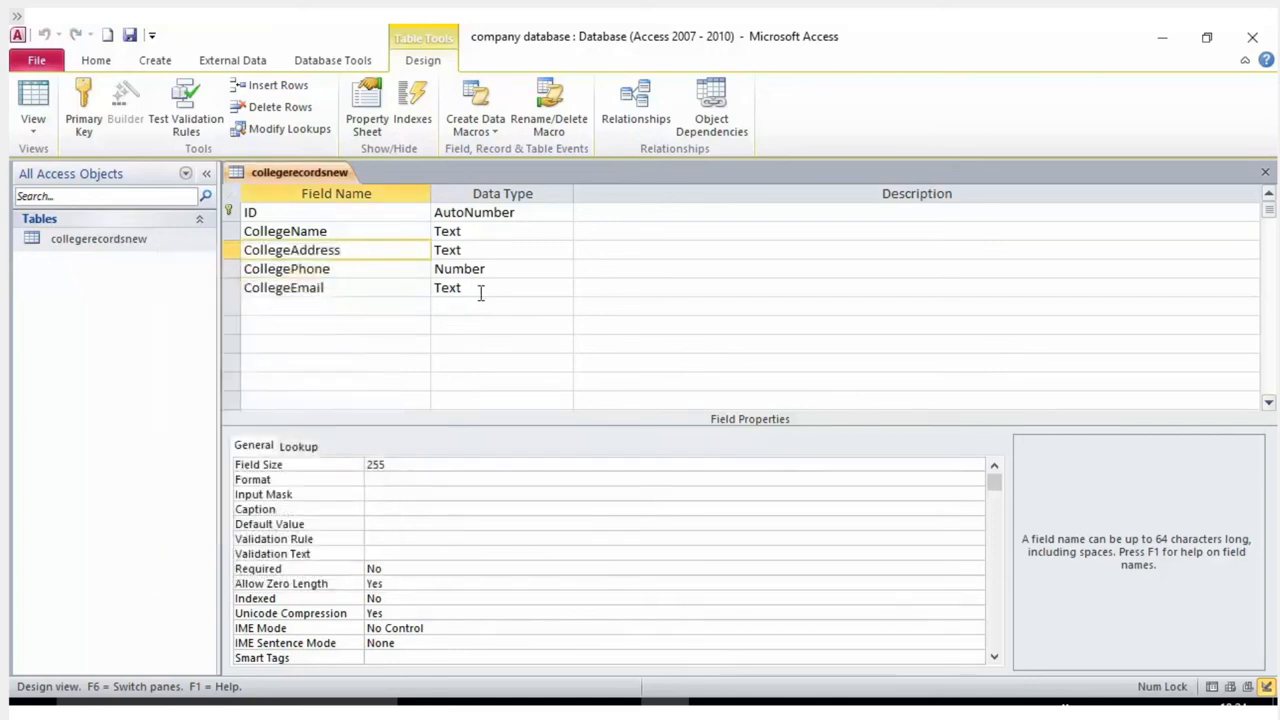
# Confirm the Indexes list holds only PrimaryKey on ID Ascending, then save the table design.
pyautogui.click(426, 107)
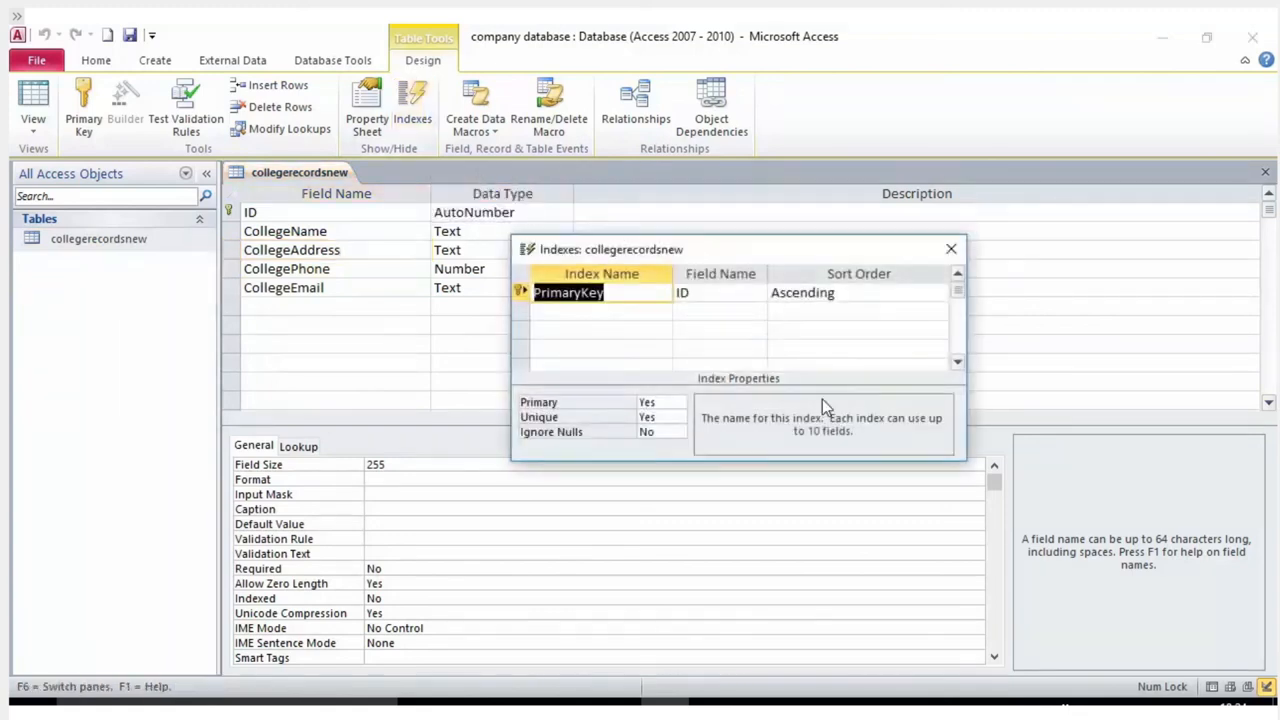
pyautogui.click(678, 297)
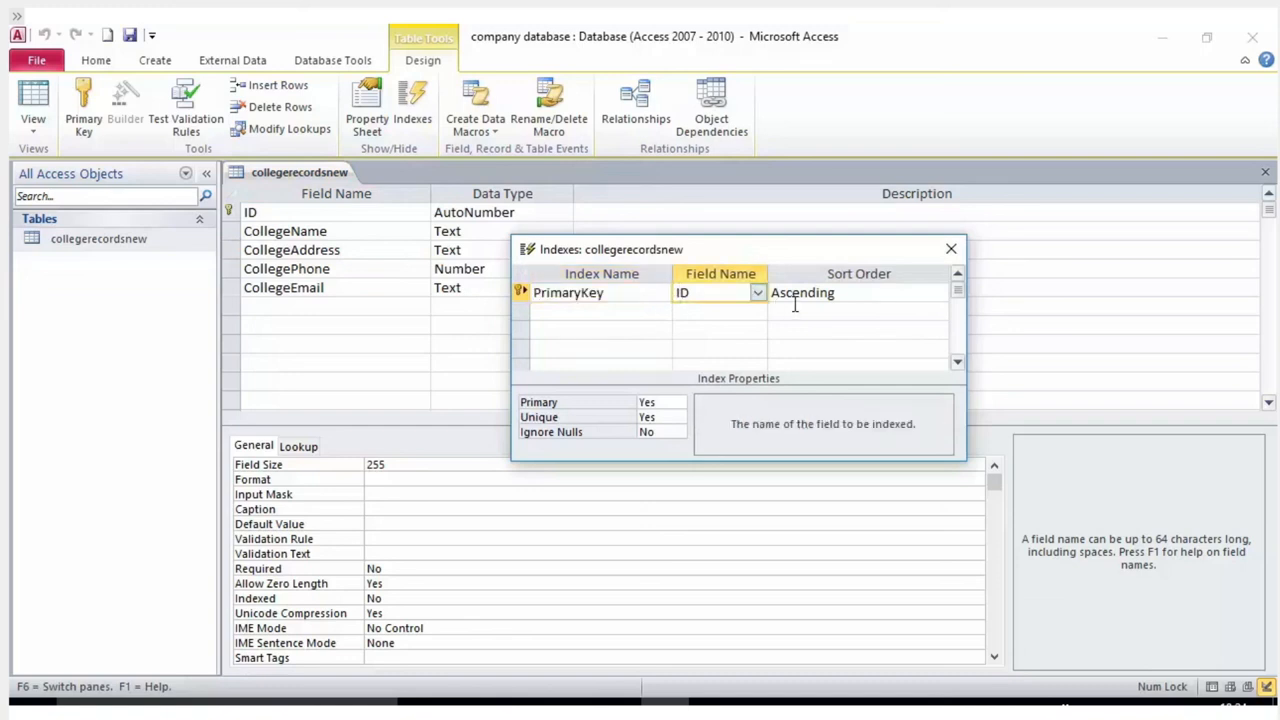
pyautogui.click(589, 316)
pyautogui.click(718, 312)
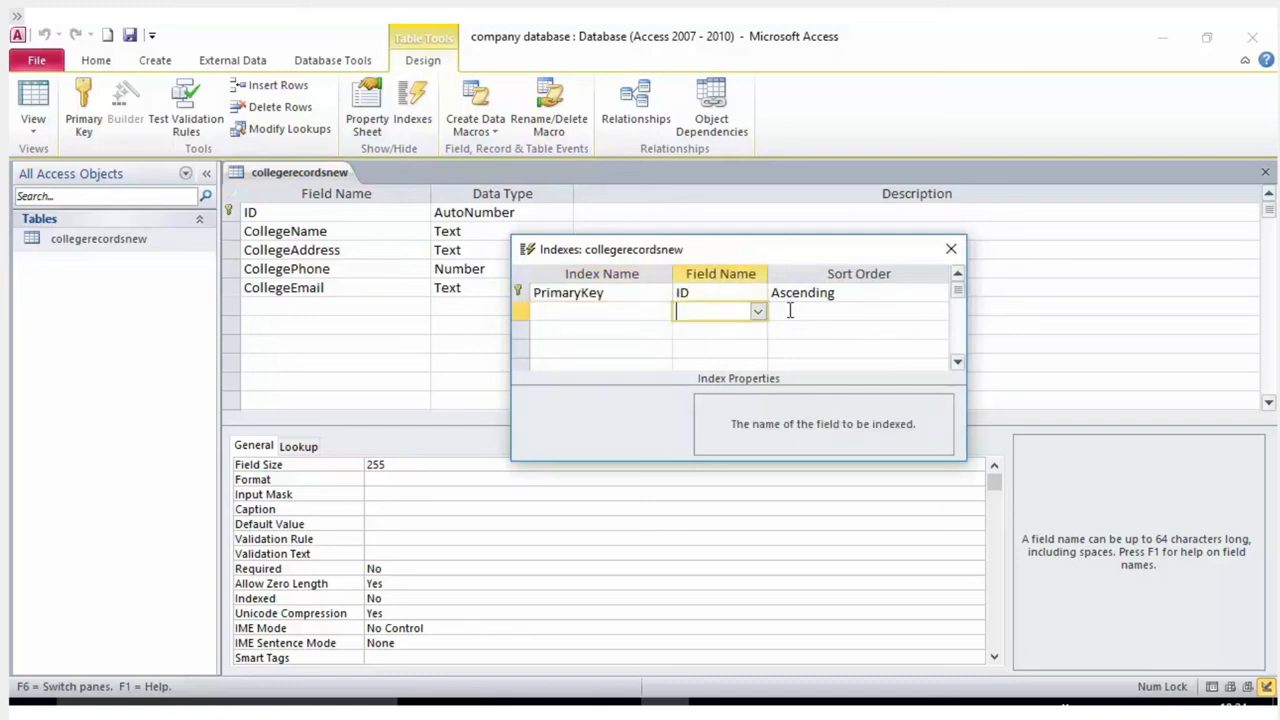
pyautogui.click(635, 310)
pyautogui.click(717, 293)
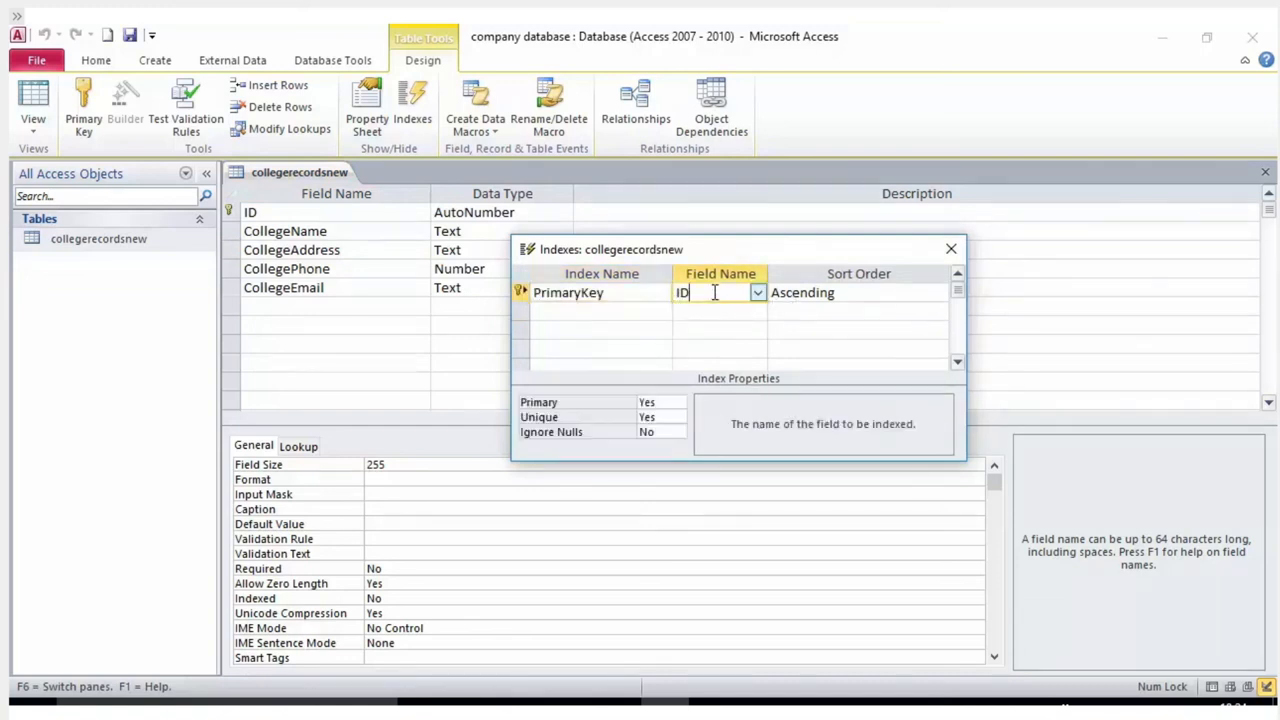
pyautogui.click(626, 313)
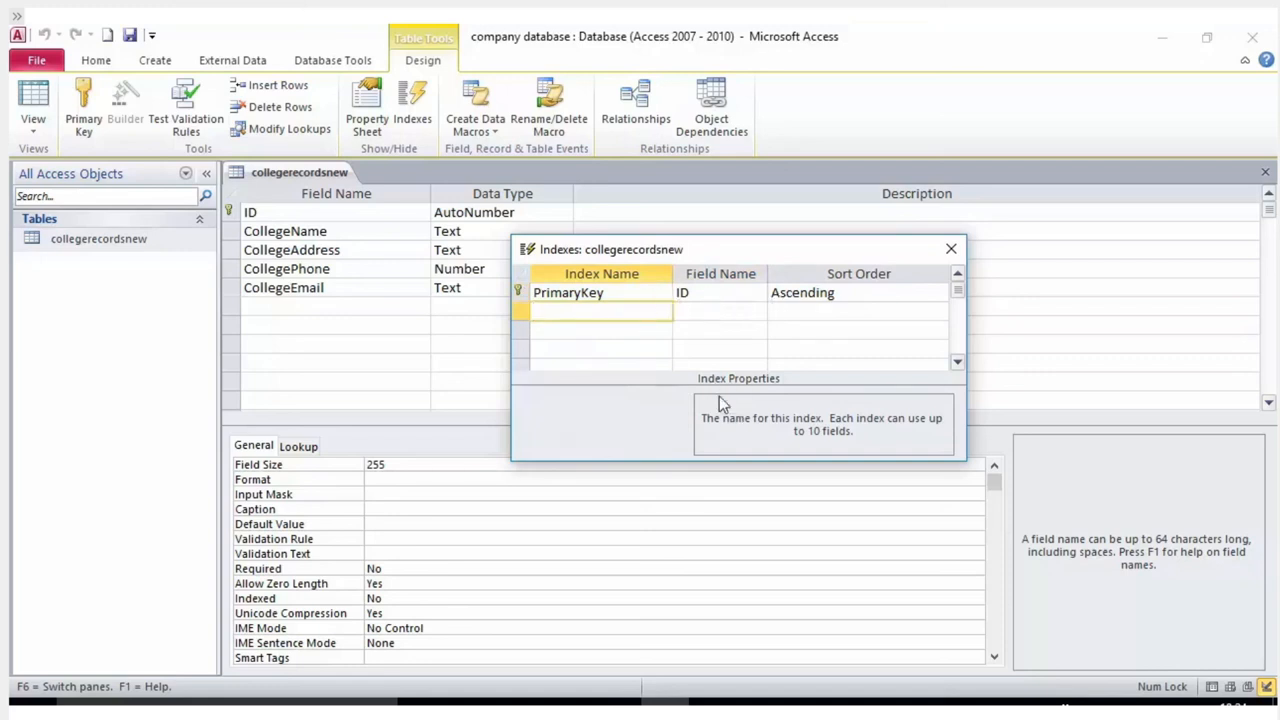
pyautogui.click(599, 292)
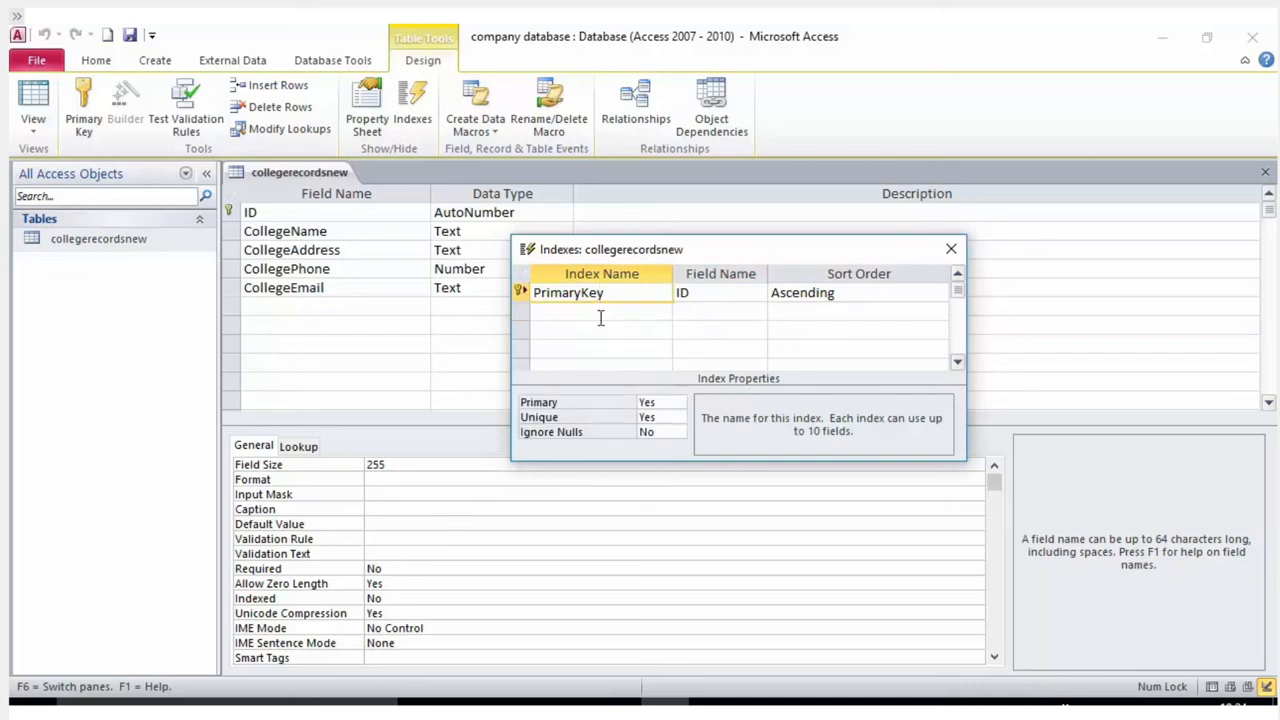
pyautogui.click(130, 37)
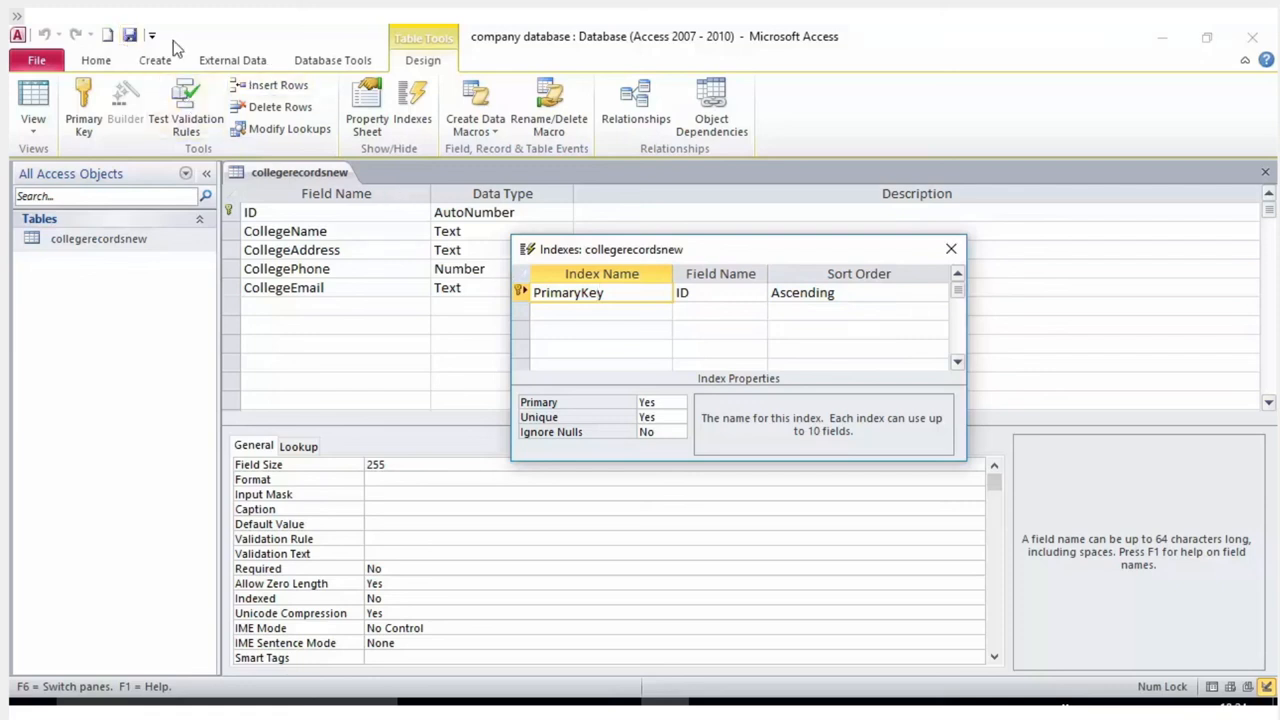